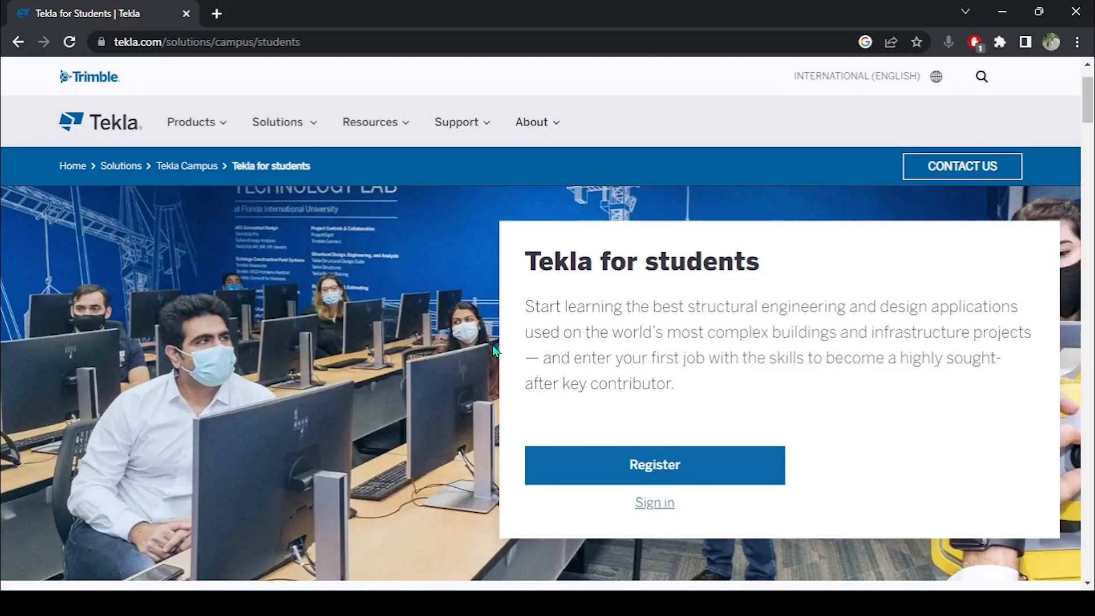
Open the Tekla for students registration and review the account profile fields.
{"action": "scroll", "coordinate": [493, 346], "scroll_direction": "up", "scroll_amount": 2}
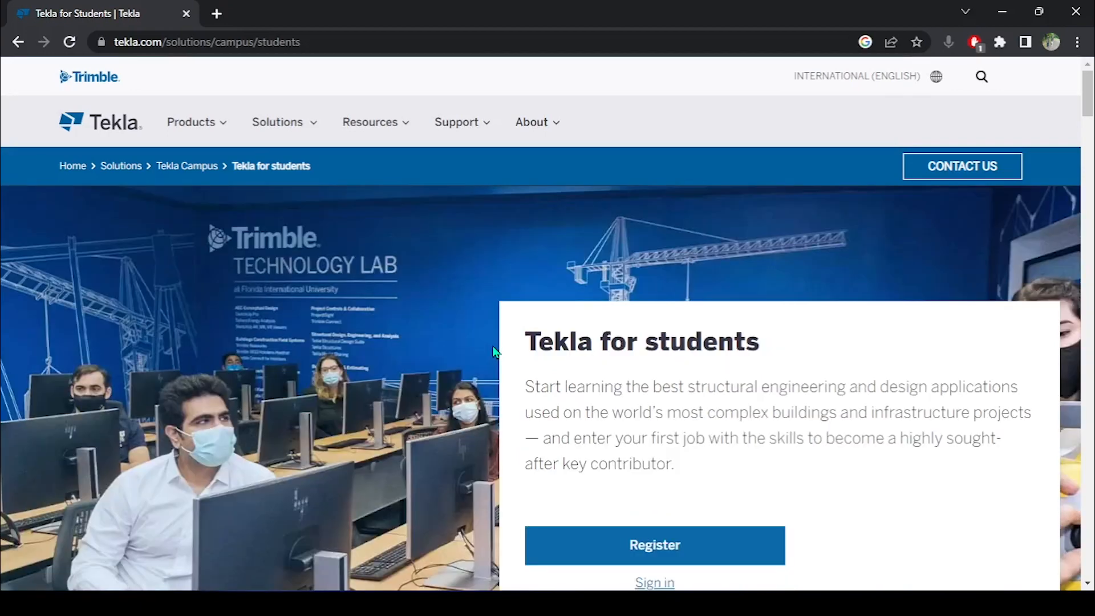
{"action": "left_click", "coordinate": [675, 547]}
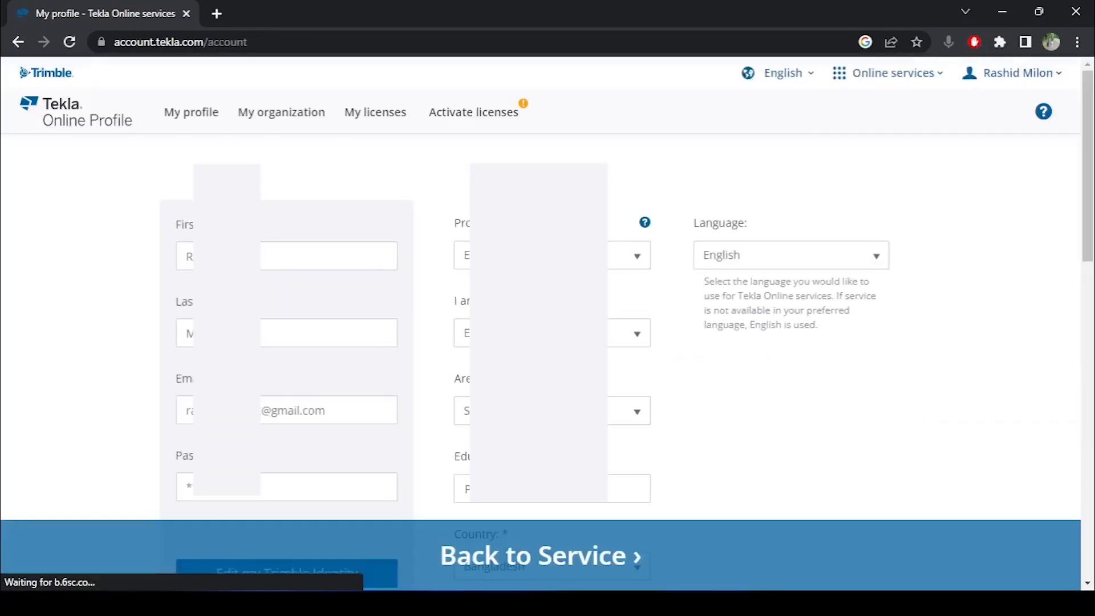
{"action": "scroll", "coordinate": [260, 277], "scroll_direction": "down", "scroll_amount": 1}
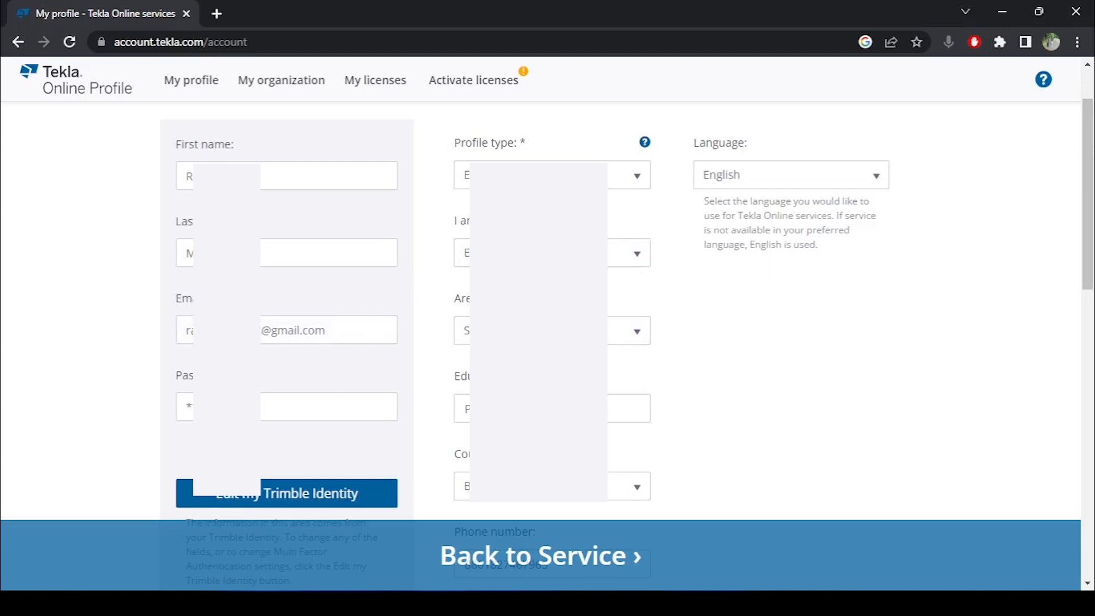
{"action": "scroll", "coordinate": [548, 308], "scroll_direction": "down", "scroll_amount": 2}
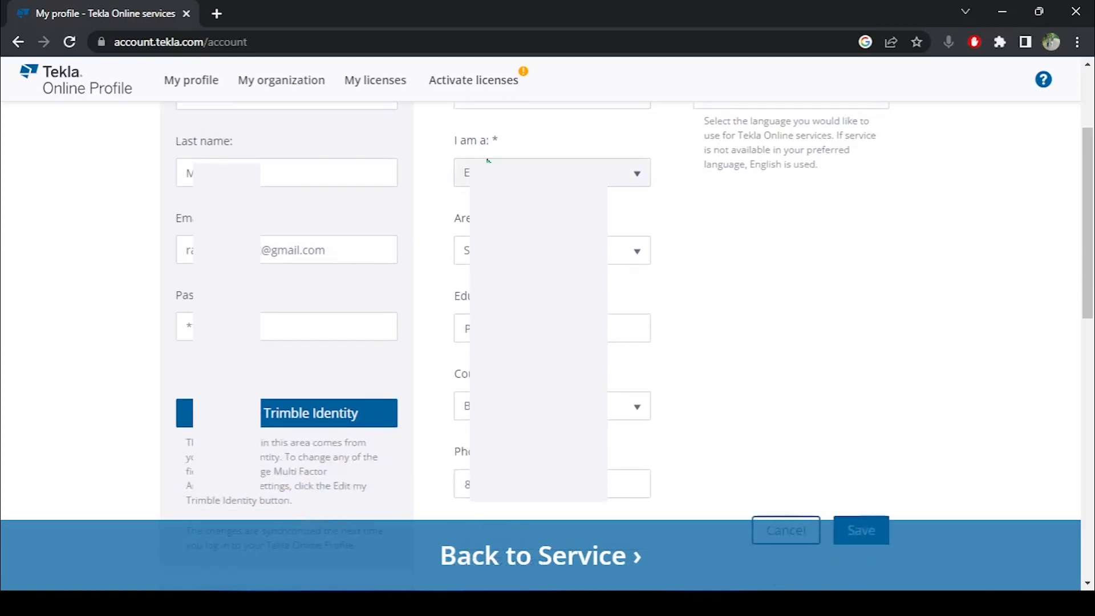
{"action": "scroll", "coordinate": [454, 171], "scroll_direction": "up", "scroll_amount": 4}
Start the Tekla Student subscription from the licenses available for activation, accepting its terms and conditions.
{"action": "left_click", "coordinate": [387, 117]}
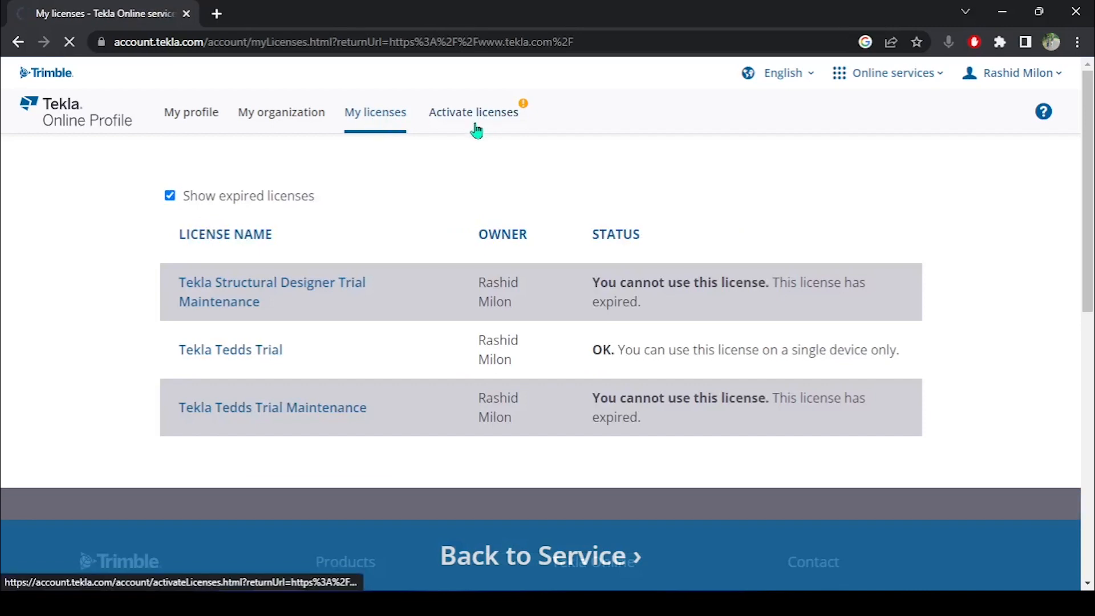
{"action": "left_click", "coordinate": [475, 124]}
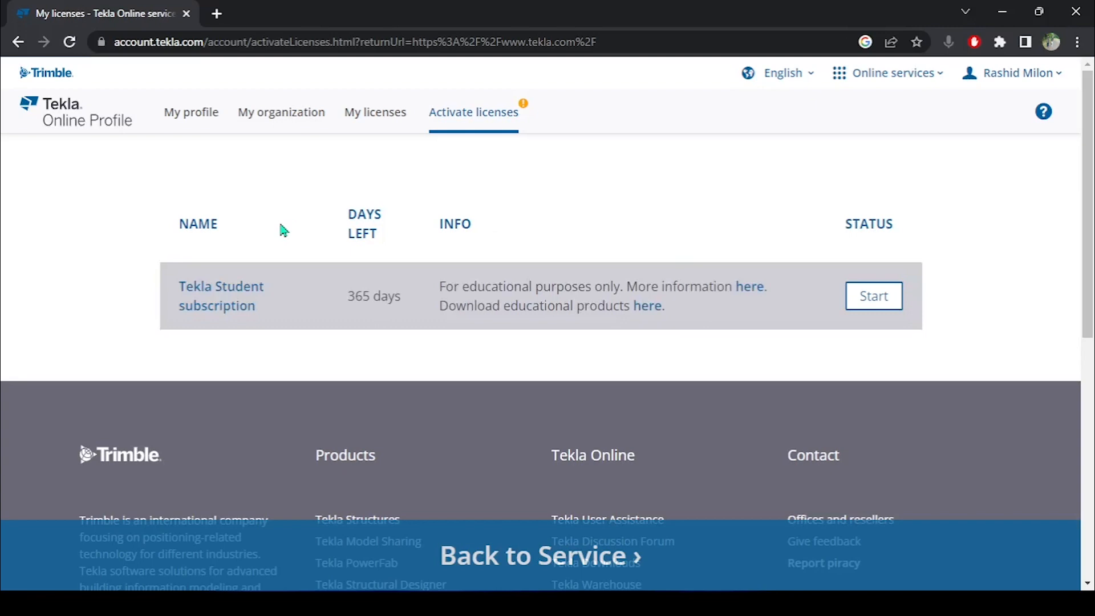
{"action": "left_click", "coordinate": [884, 299]}
{"action": "left_click", "coordinate": [415, 296]}
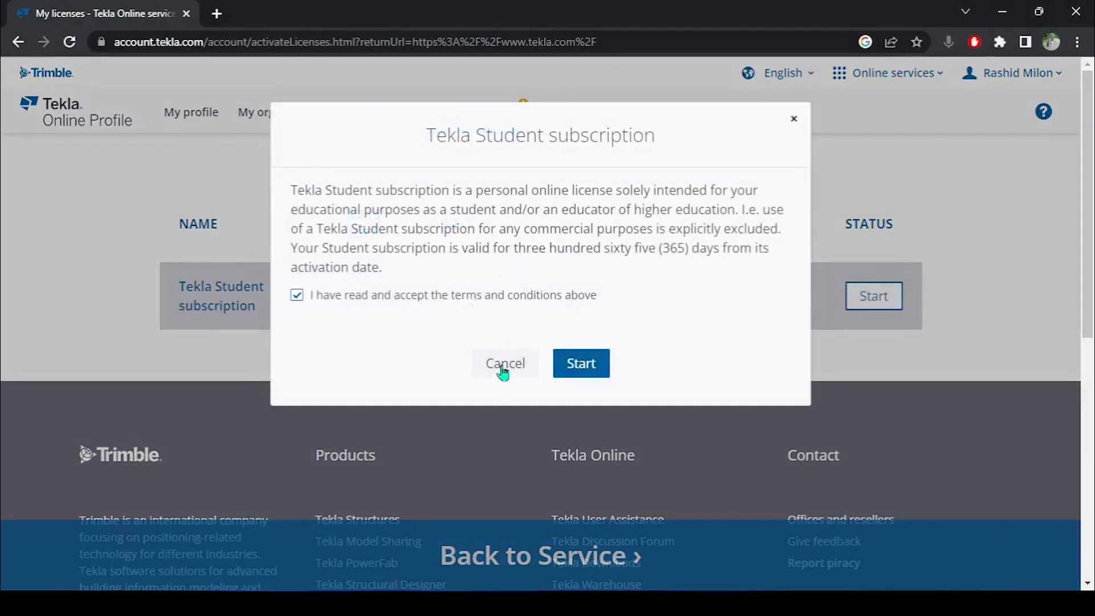
{"action": "left_click", "coordinate": [580, 363]}
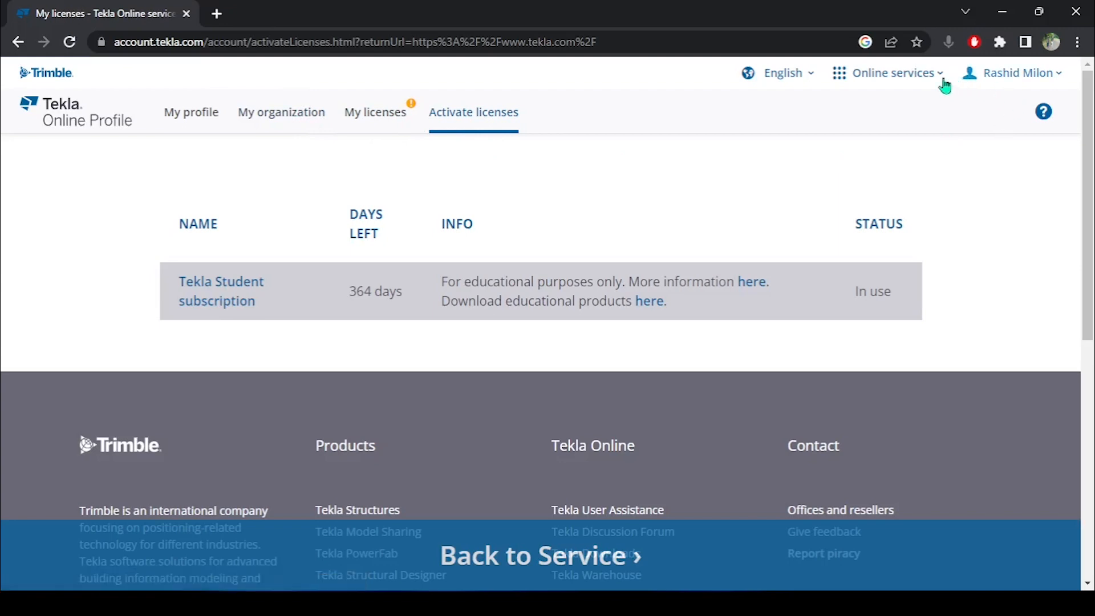
Go to the Tekla Downloads site and open the Tekla Structures download page.
{"action": "left_click", "coordinate": [909, 77]}
{"action": "left_click", "coordinate": [673, 192]}
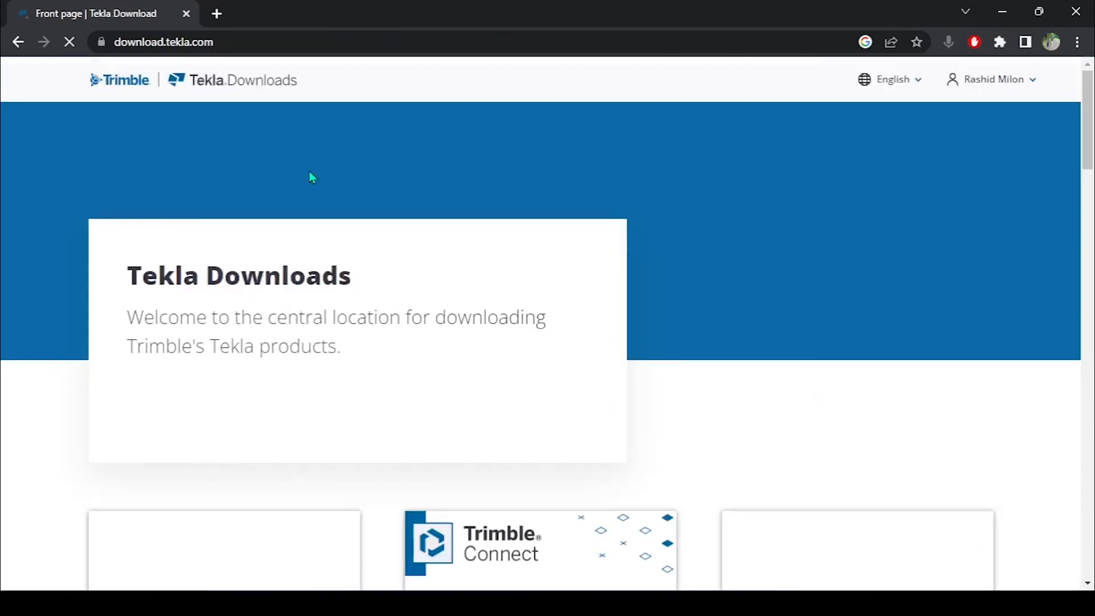
{"action": "scroll", "coordinate": [411, 171], "scroll_direction": "down", "scroll_amount": 7}
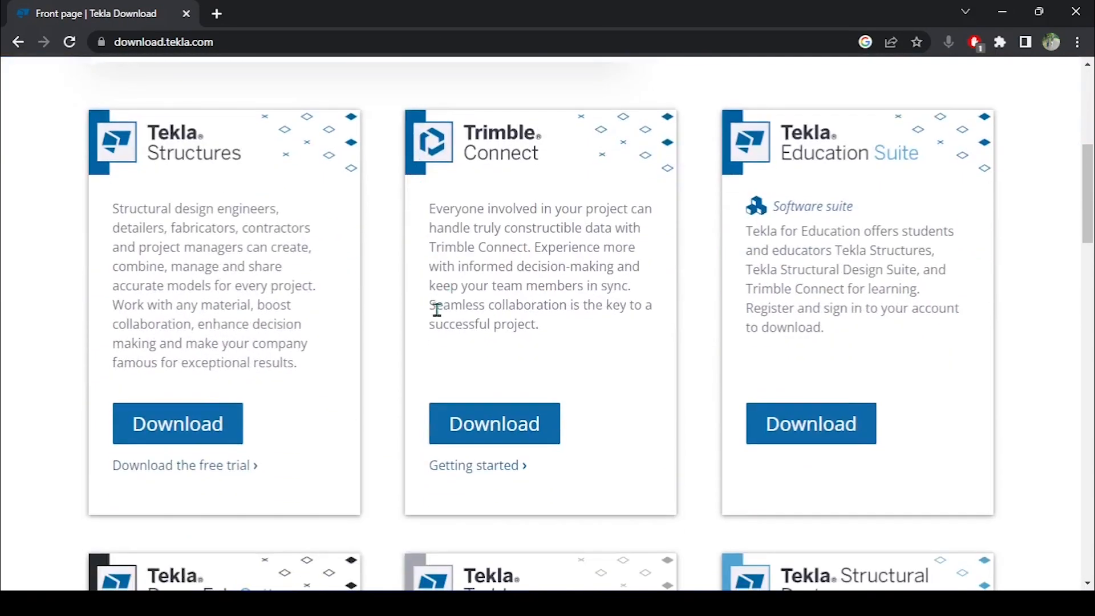
{"action": "scroll", "coordinate": [422, 303], "scroll_direction": "down", "scroll_amount": 1}
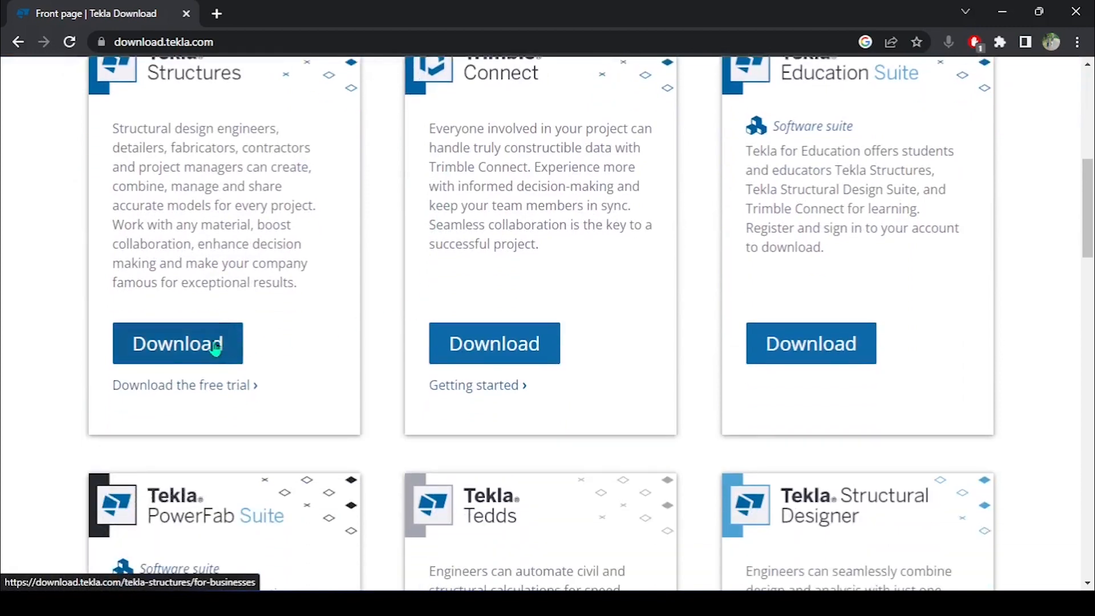
{"action": "left_click", "coordinate": [215, 344]}
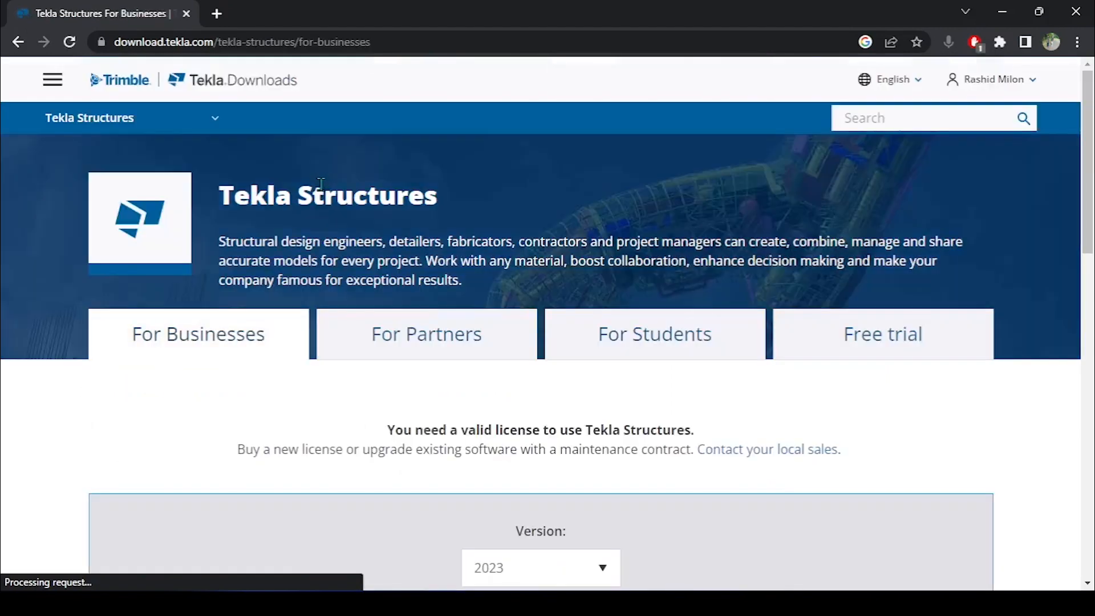
Open the full list of downloads for Tekla Structures version 2023.
{"action": "scroll", "coordinate": [319, 188], "scroll_direction": "down", "scroll_amount": 3}
{"action": "scroll", "coordinate": [462, 285], "scroll_direction": "down", "scroll_amount": 3}
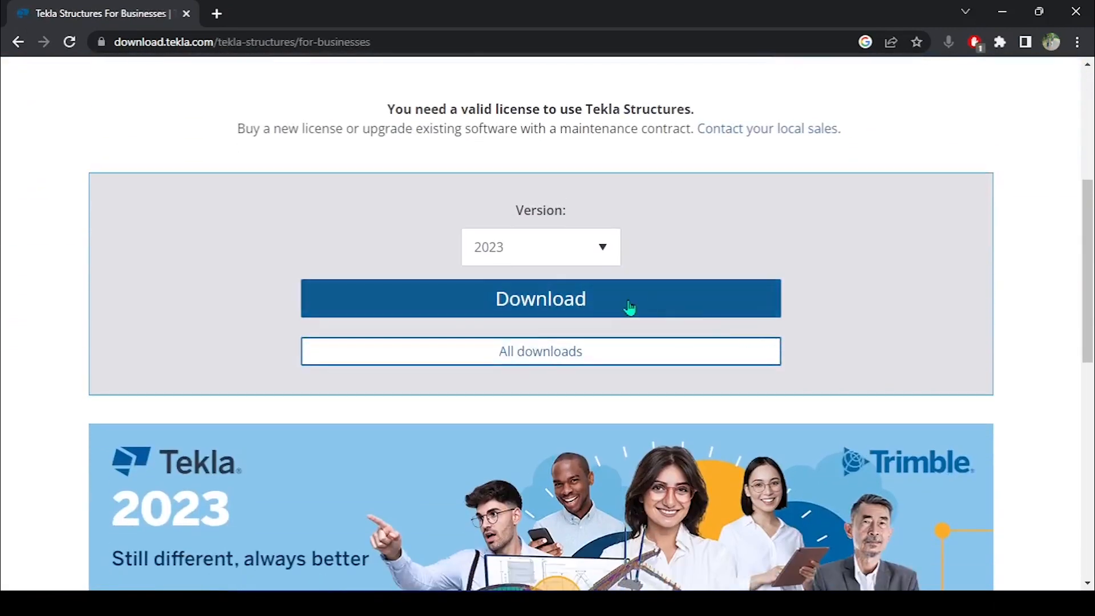
{"action": "left_click", "coordinate": [642, 357]}
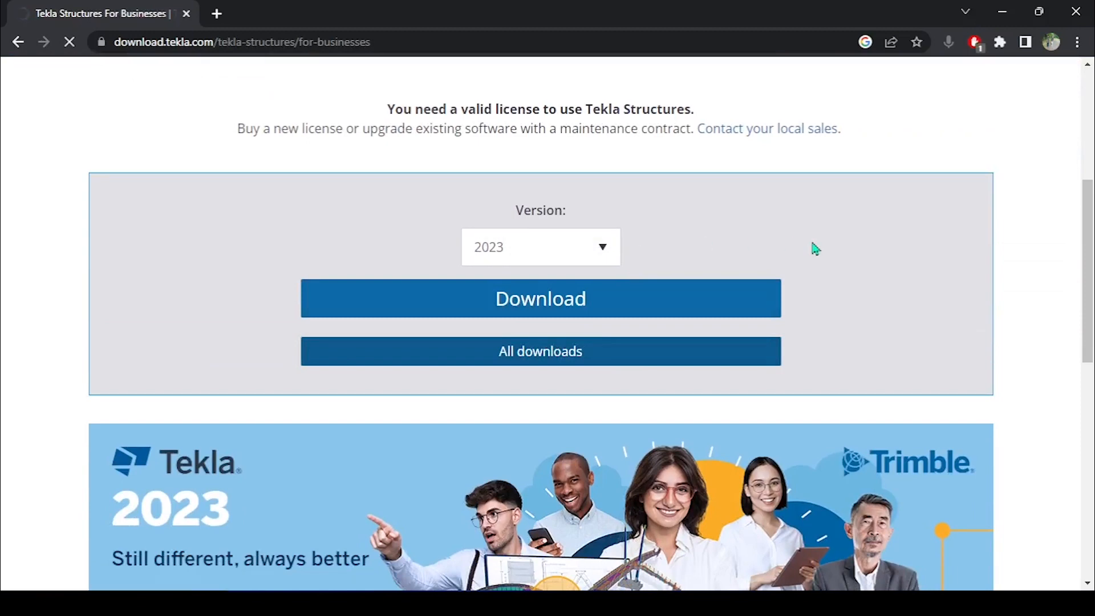
Examine the main version and service pack downloads of Tekla Structures 2023, comparing their sizes, service pack numbers and release dates.
{"action": "scroll", "coordinate": [807, 255], "scroll_direction": "down", "scroll_amount": 4}
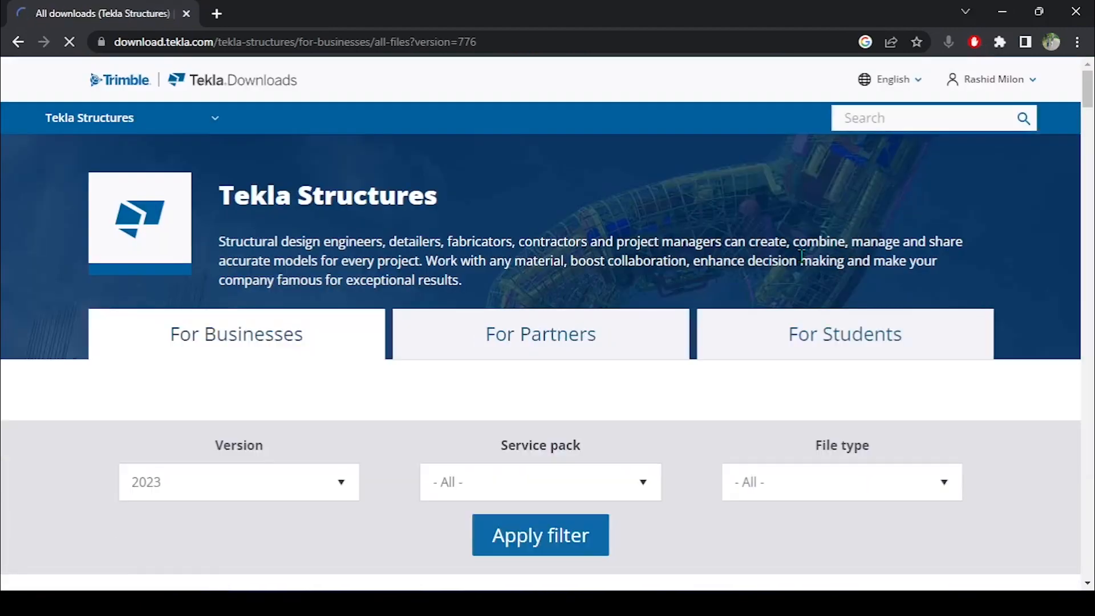
{"action": "scroll", "coordinate": [747, 267], "scroll_direction": "down", "scroll_amount": 4}
{"action": "scroll", "coordinate": [627, 265], "scroll_direction": "down", "scroll_amount": 3}
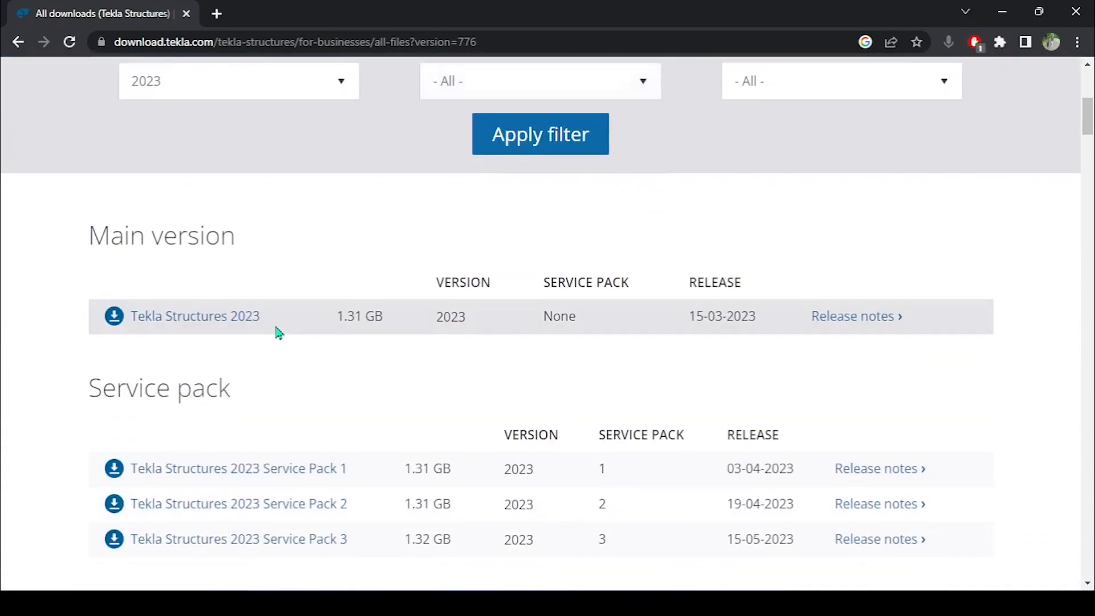
{"action": "scroll", "coordinate": [384, 306], "scroll_direction": "down", "scroll_amount": 1}
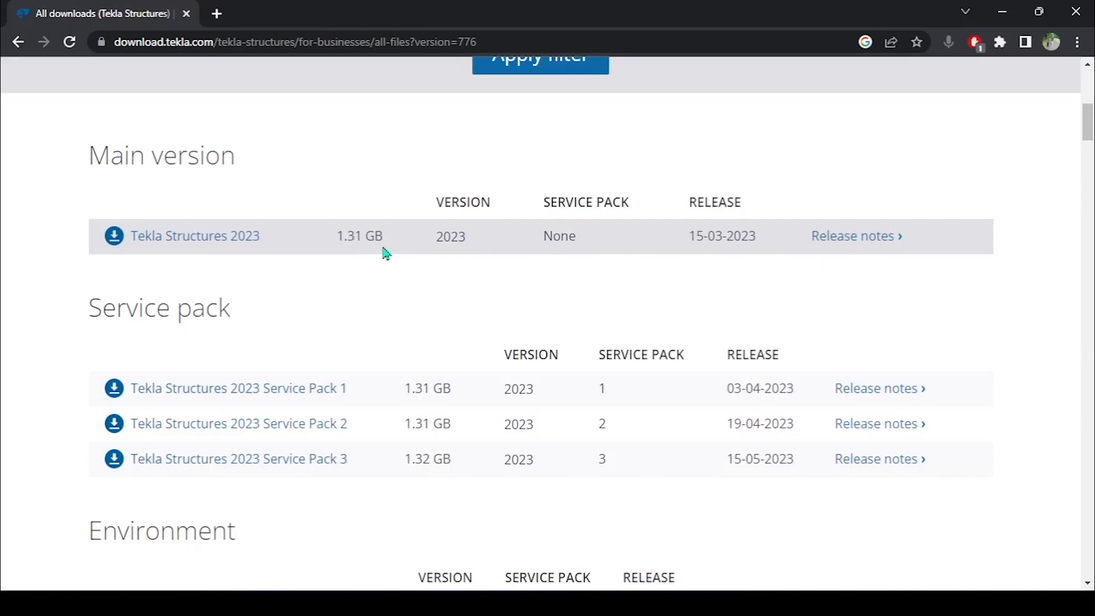
{"action": "scroll", "coordinate": [596, 262], "scroll_direction": "down", "scroll_amount": 2}
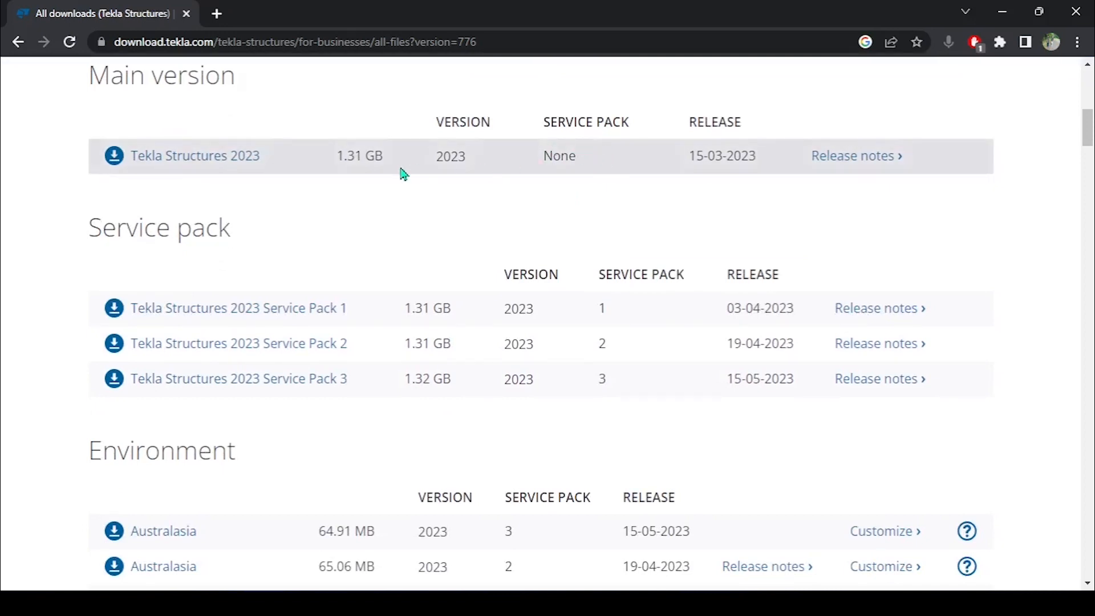
{"action": "scroll", "coordinate": [334, 179], "scroll_direction": "up", "scroll_amount": 2}
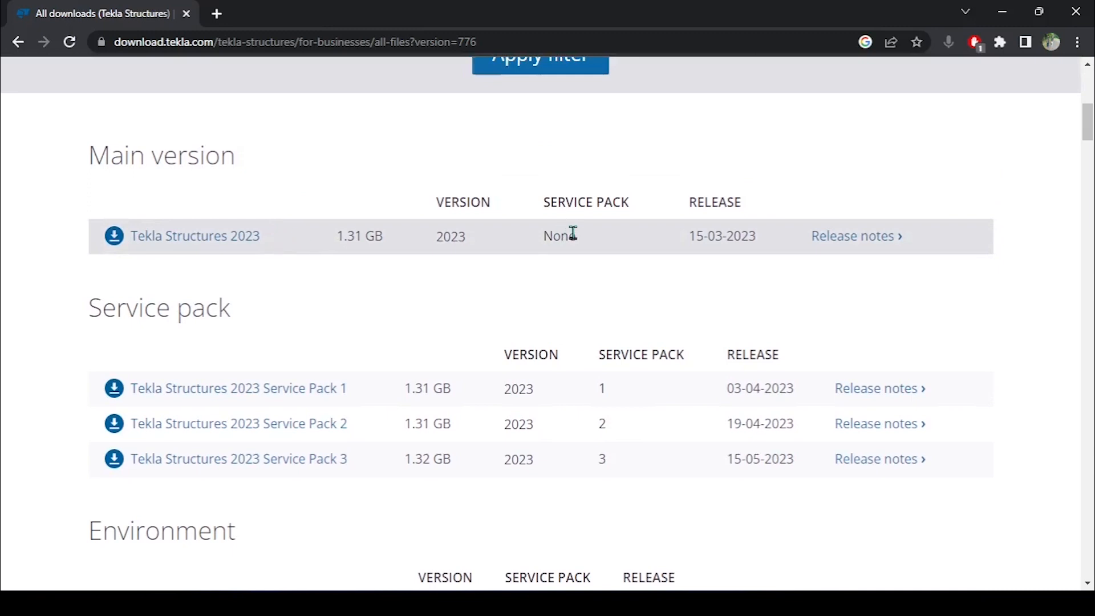
{"action": "scroll", "coordinate": [593, 242], "scroll_direction": "down", "scroll_amount": 2}
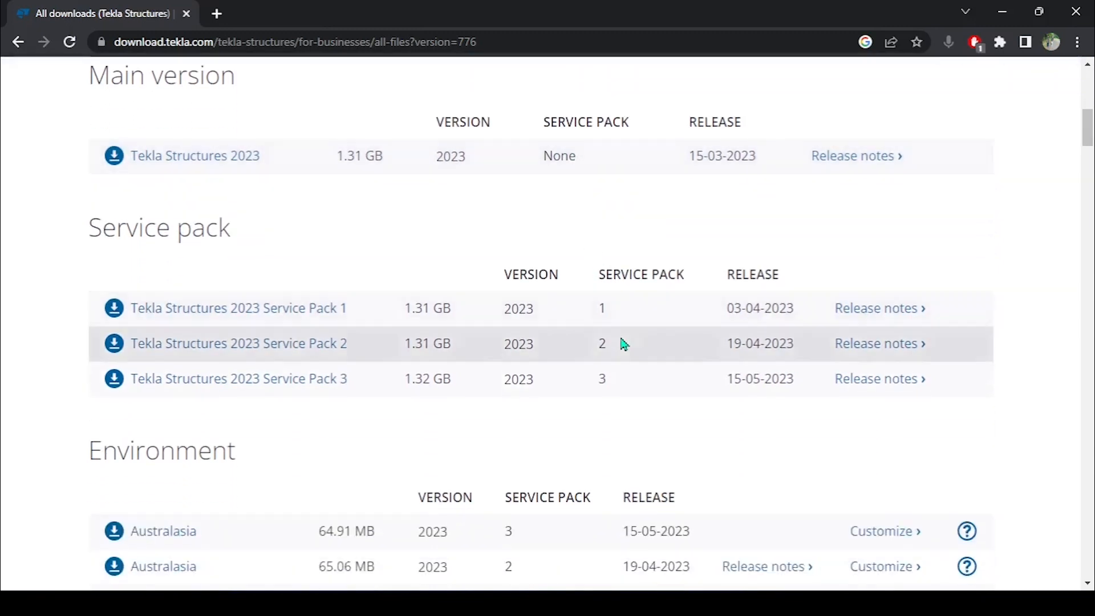
{"action": "scroll", "coordinate": [254, 213], "scroll_direction": "up", "scroll_amount": 2}
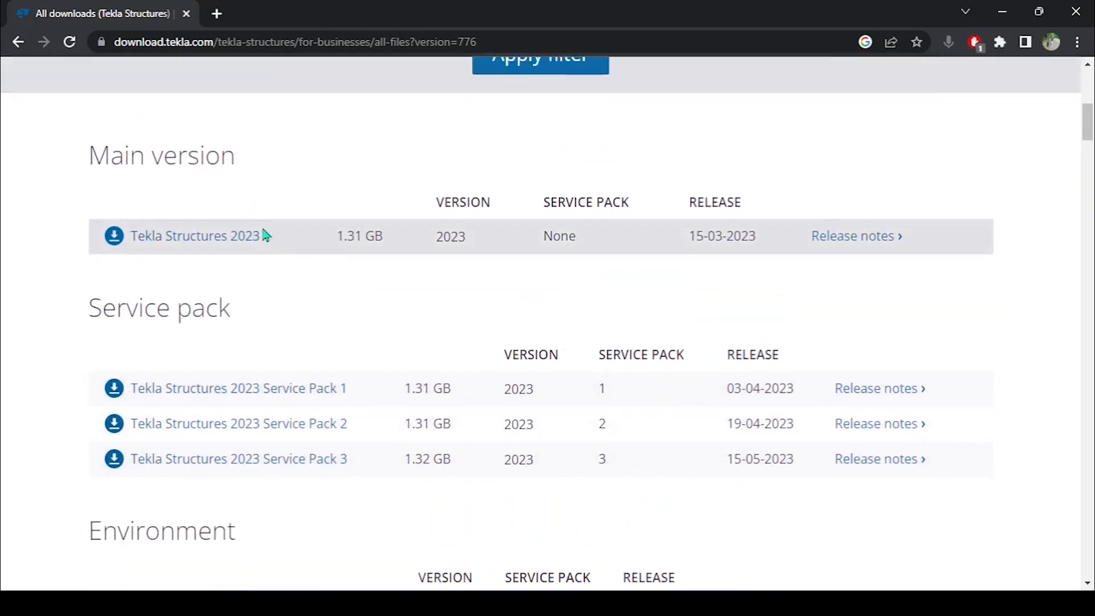
{"action": "scroll", "coordinate": [266, 234], "scroll_direction": "down", "scroll_amount": 2}
{"action": "scroll", "coordinate": [666, 307], "scroll_direction": "down", "scroll_amount": 2}
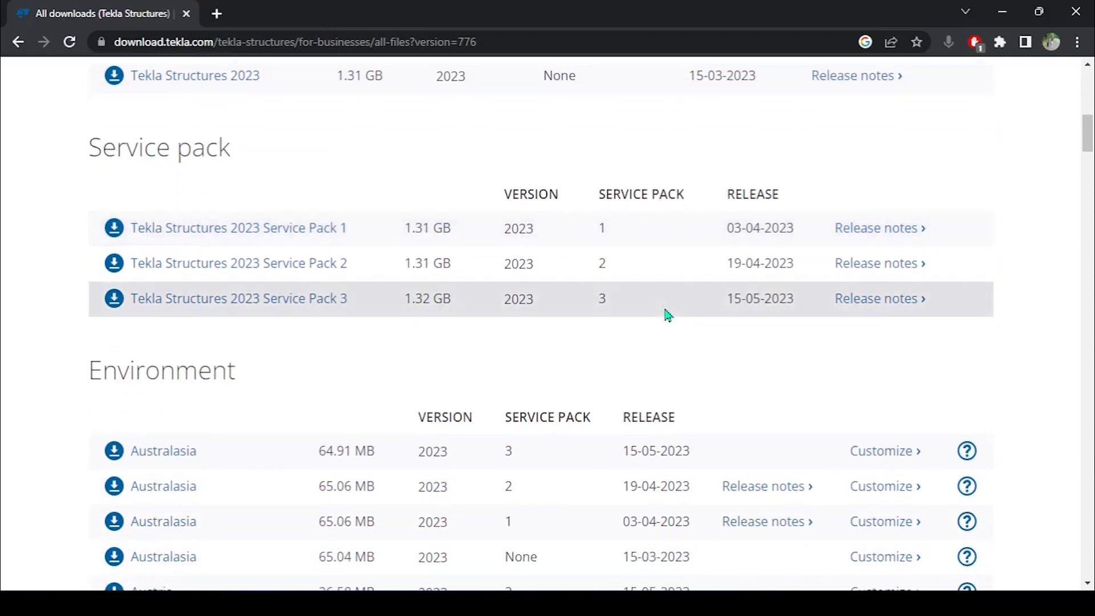
{"action": "scroll", "coordinate": [659, 314], "scroll_direction": "up", "scroll_amount": 2}
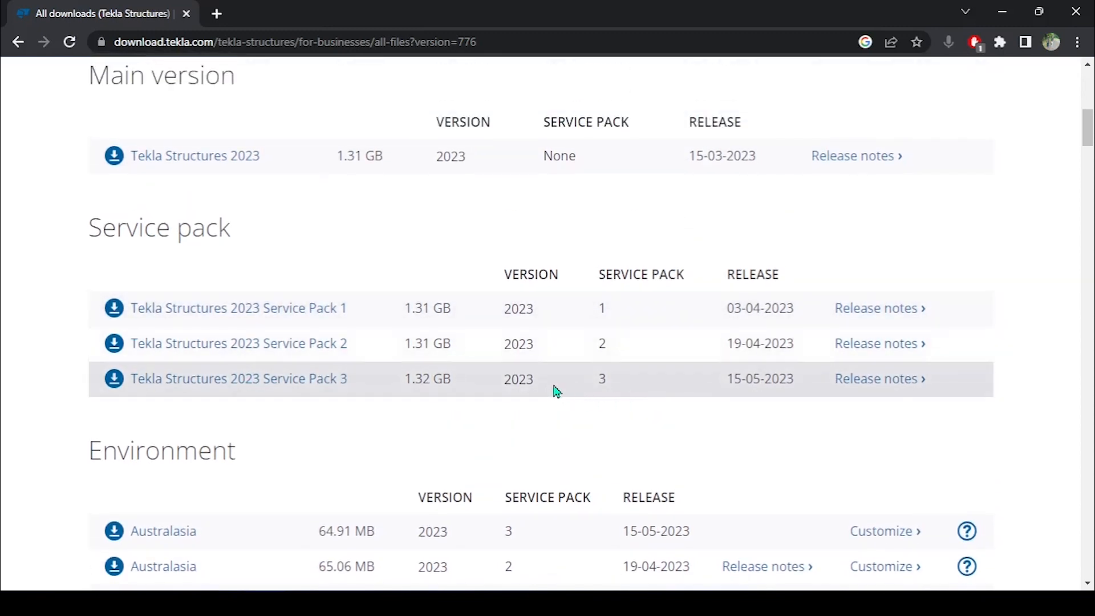
{"action": "scroll", "coordinate": [556, 391], "scroll_direction": "down", "scroll_amount": 2}
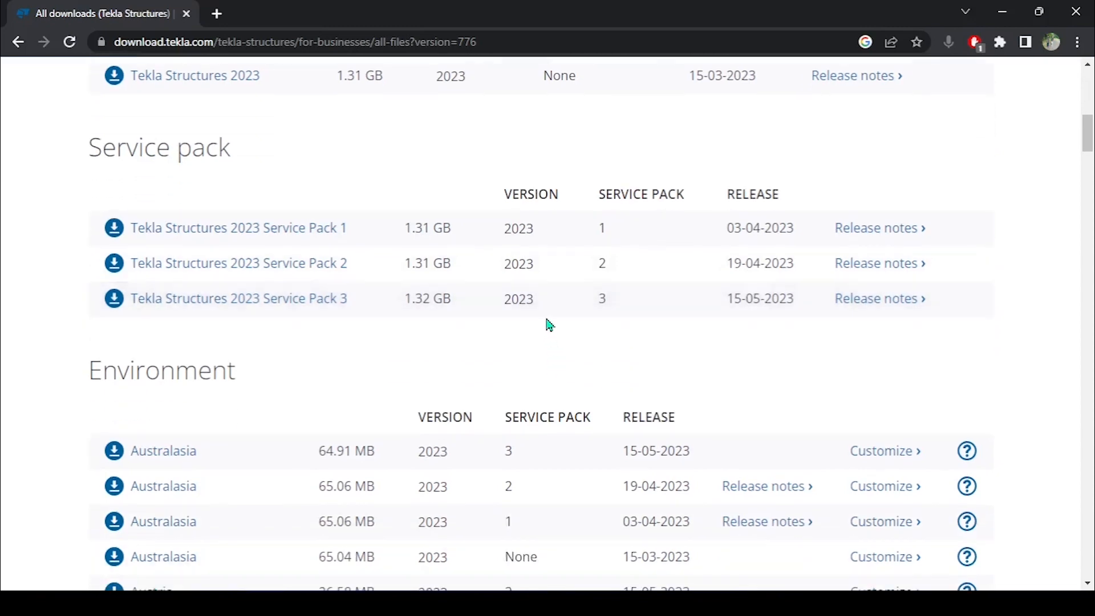
{"action": "scroll", "coordinate": [622, 304], "scroll_direction": "up", "scroll_amount": 3}
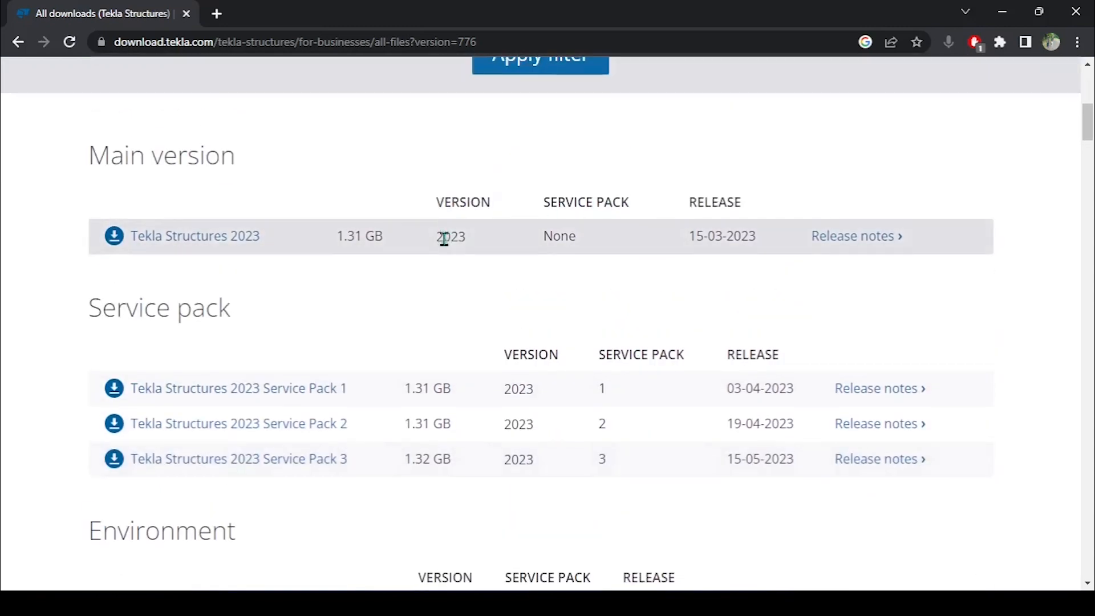
Start downloading the Tekla Structures 2023 installer and pause the transfer.
{"action": "scroll", "coordinate": [601, 298], "scroll_direction": "down", "scroll_amount": 3}
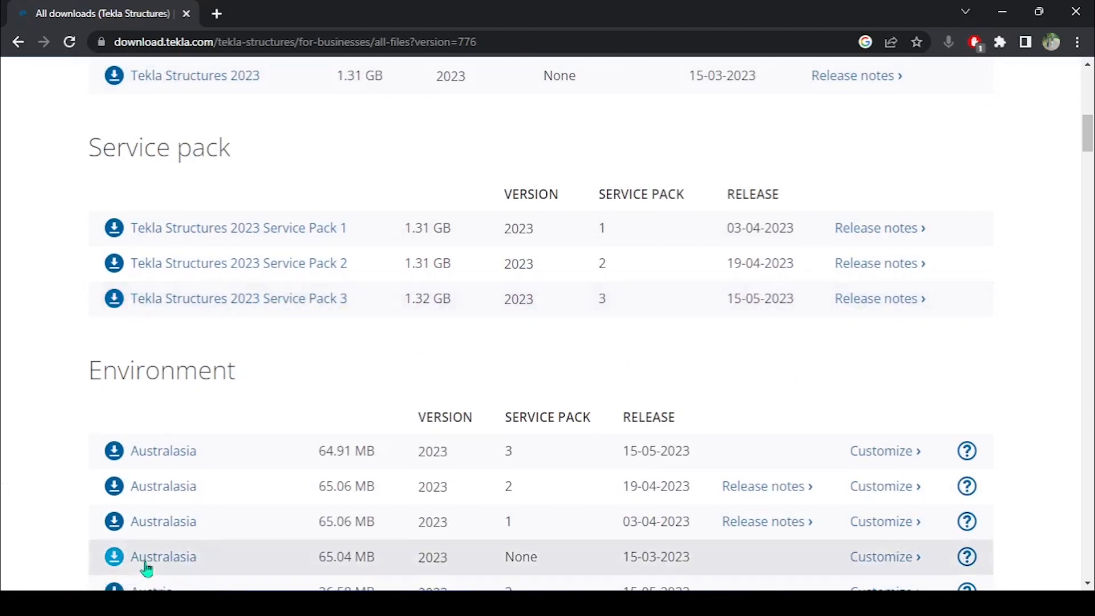
{"action": "left_click", "coordinate": [109, 585]}
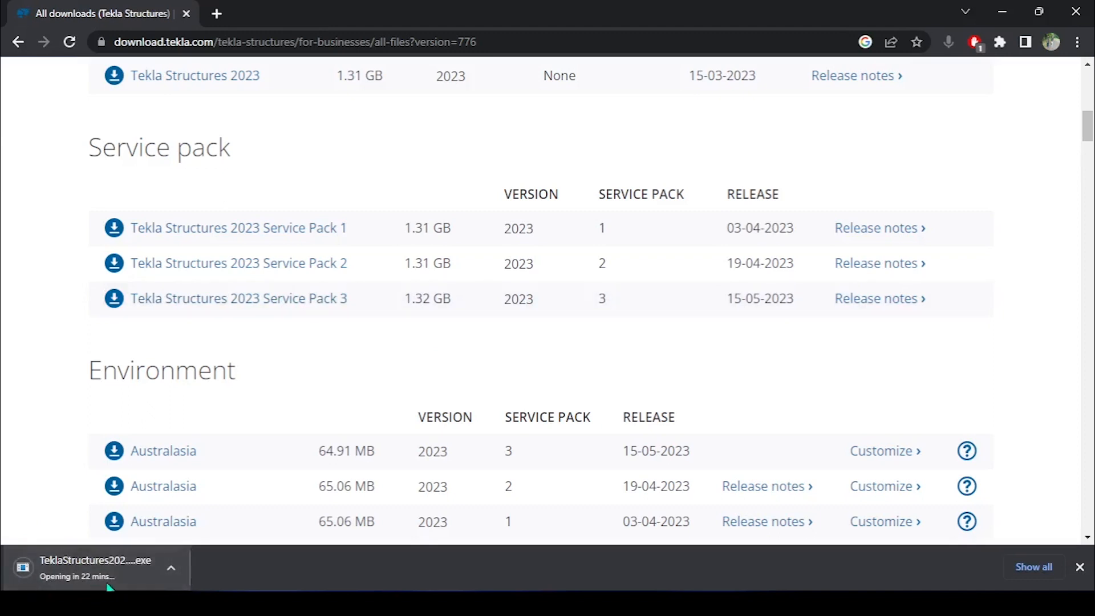
{"action": "left_click", "coordinate": [164, 573]}
{"action": "left_click", "coordinate": [209, 490]}
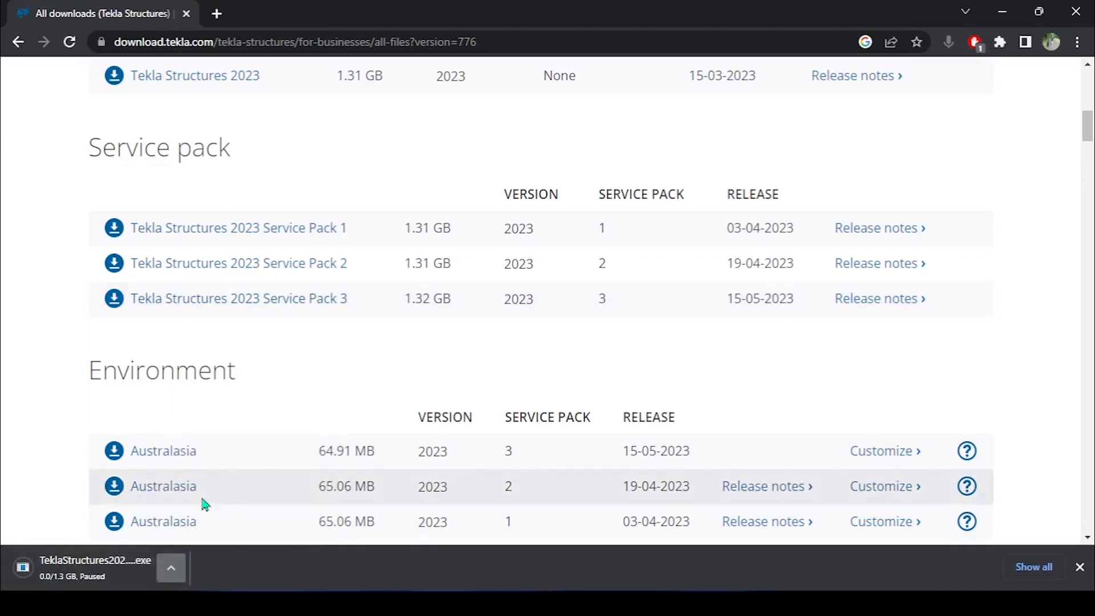
Examine the Environment packages for Tekla Structures 2023 by country, comparing their sizes, service pack numbers and release dates.
{"action": "scroll", "coordinate": [456, 297], "scroll_direction": "down", "scroll_amount": 3}
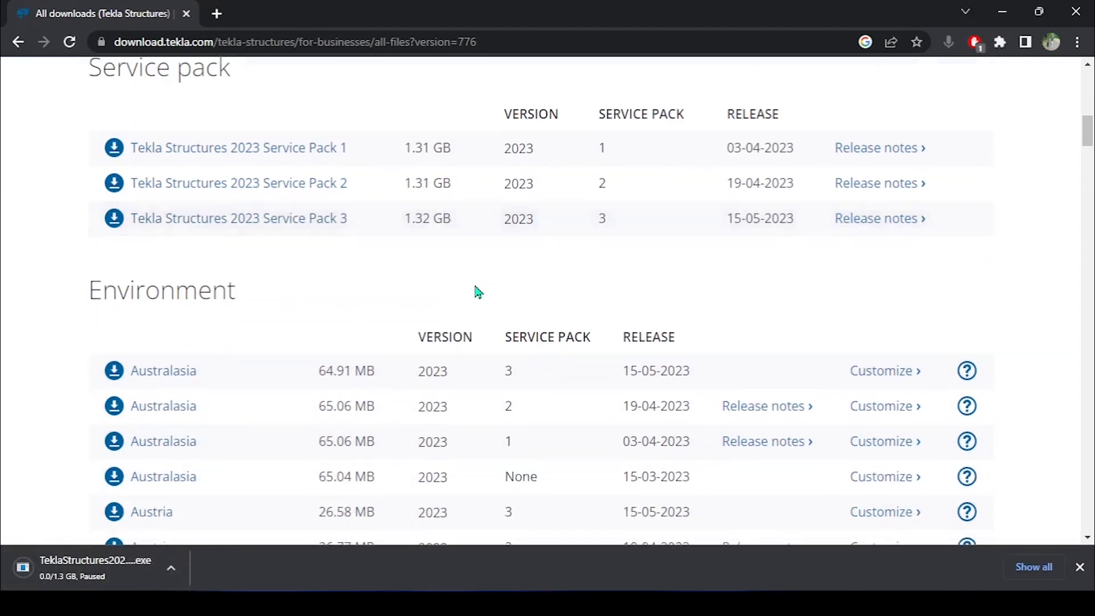
{"action": "scroll", "coordinate": [341, 257], "scroll_direction": "down", "scroll_amount": 3}
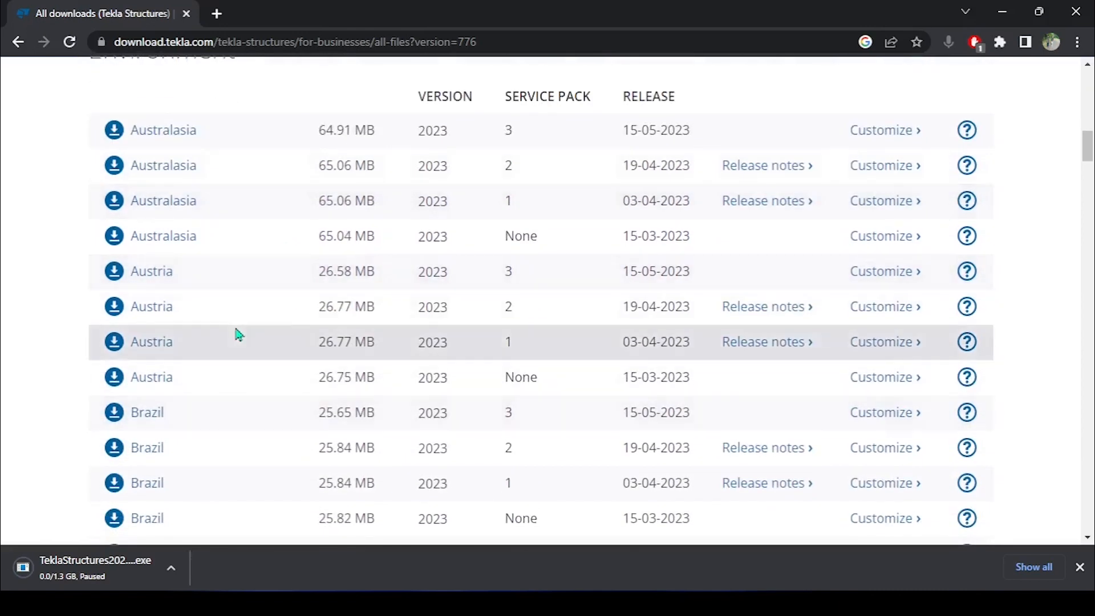
{"action": "scroll", "coordinate": [122, 193], "scroll_direction": "up", "scroll_amount": 3}
{"action": "scroll", "coordinate": [203, 238], "scroll_direction": "down", "scroll_amount": 2}
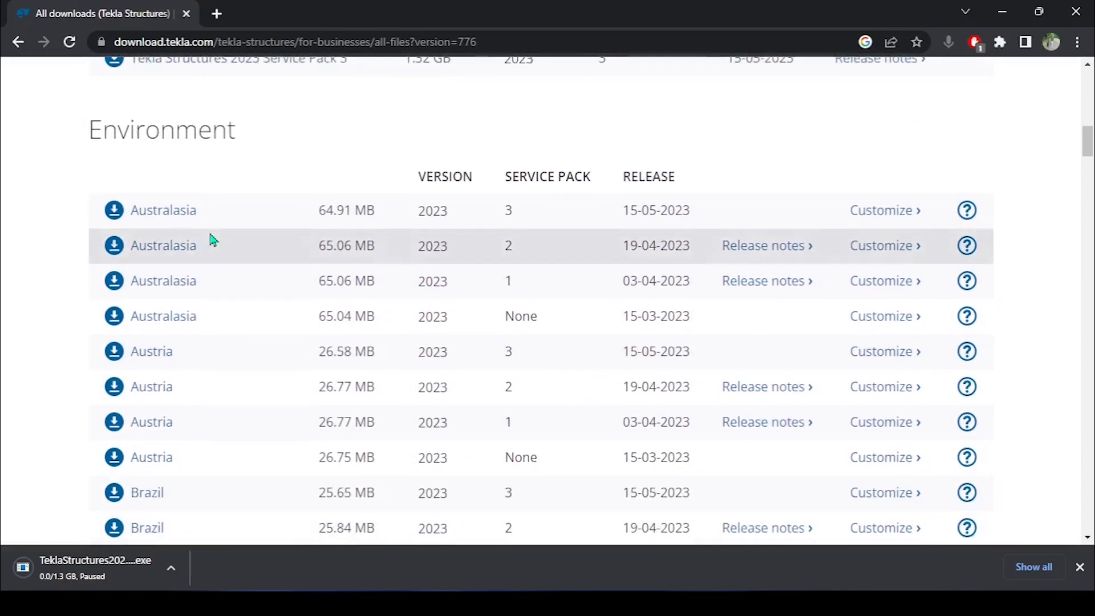
{"action": "scroll", "coordinate": [207, 208], "scroll_direction": "down", "scroll_amount": 3}
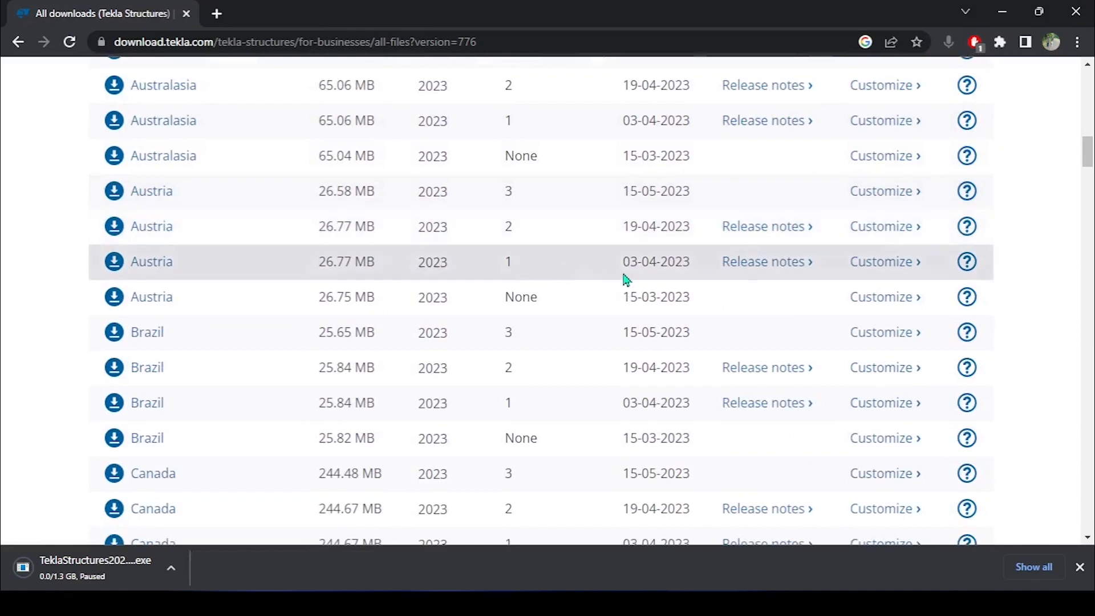
{"action": "scroll", "coordinate": [455, 265], "scroll_direction": "down", "scroll_amount": 6}
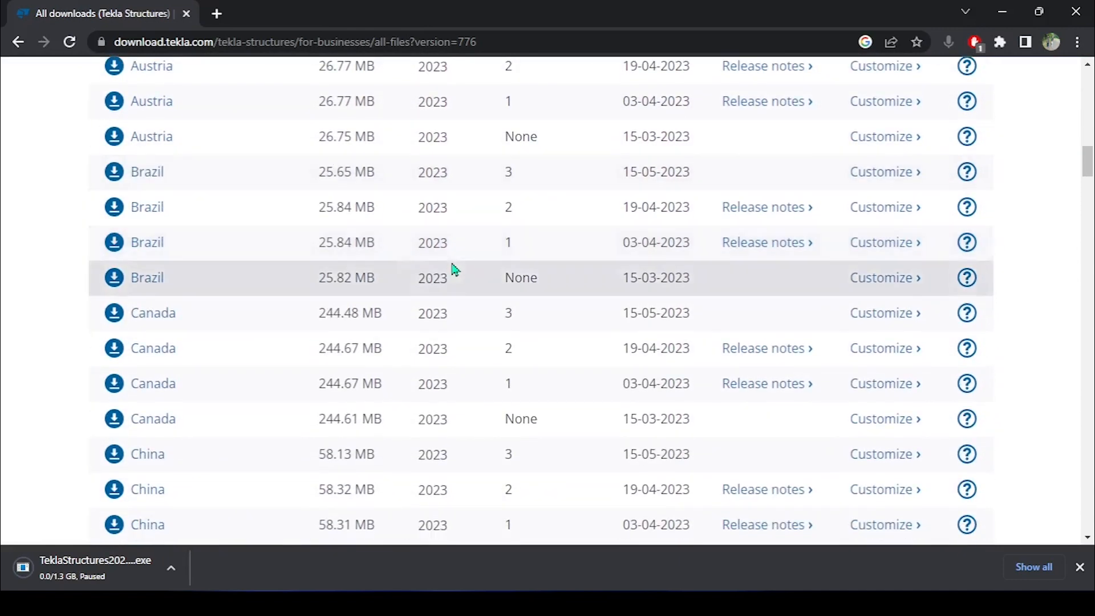
{"action": "scroll", "coordinate": [454, 268], "scroll_direction": "down", "scroll_amount": 12}
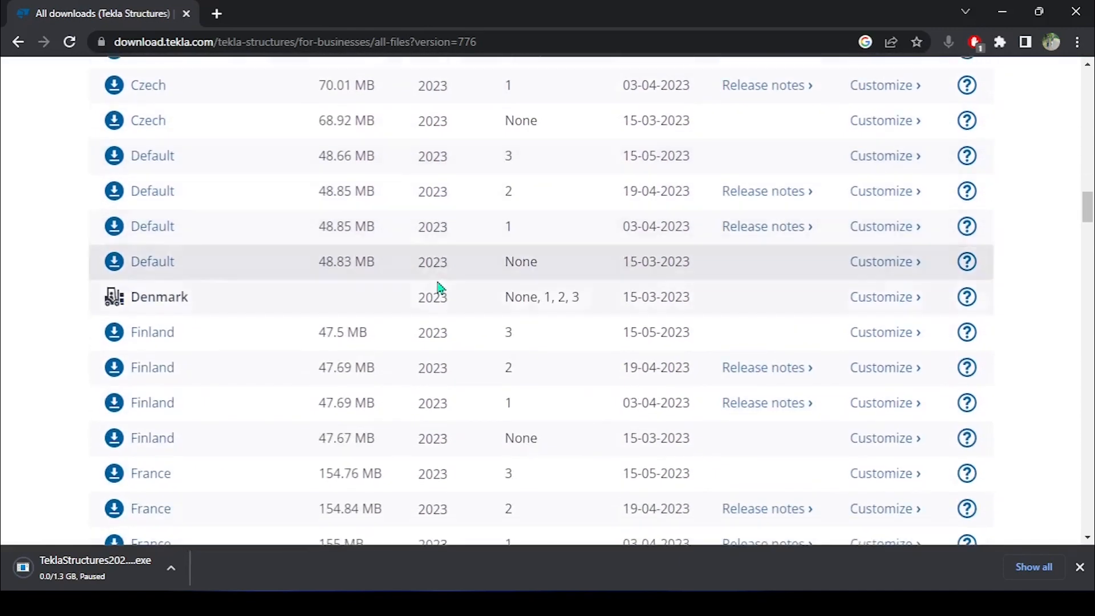
{"action": "scroll", "coordinate": [437, 292], "scroll_direction": "down", "scroll_amount": 7}
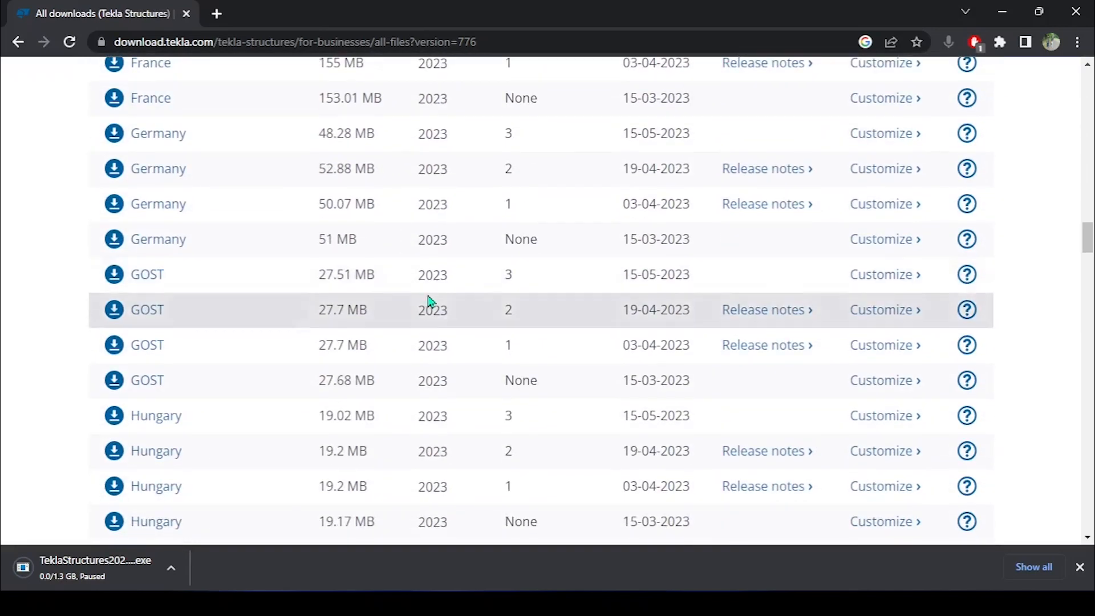
{"action": "scroll", "coordinate": [464, 305], "scroll_direction": "down", "scroll_amount": 7}
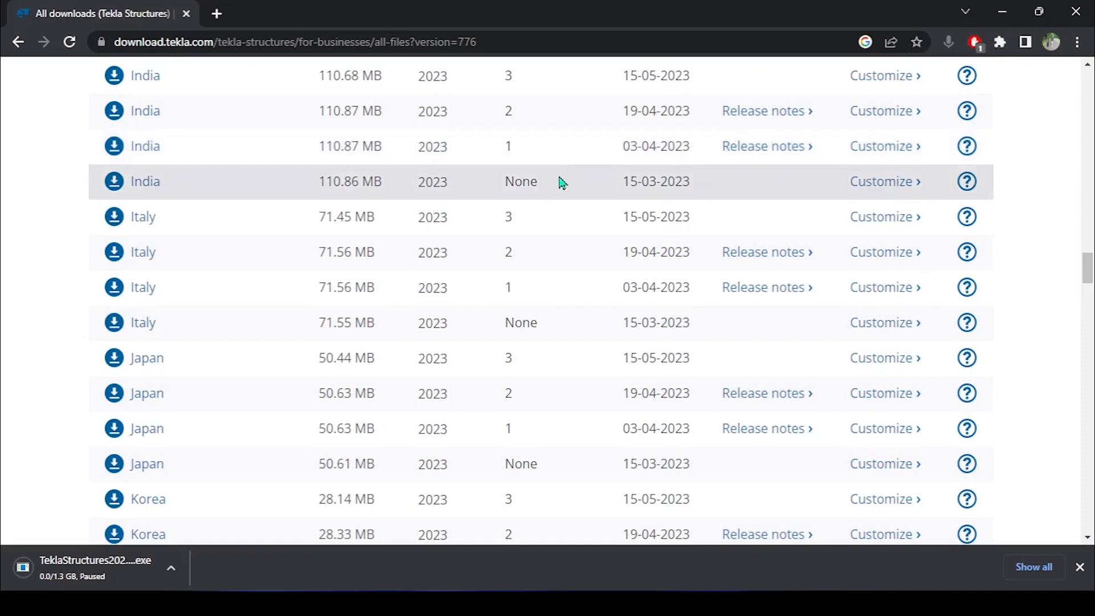
{"action": "scroll", "coordinate": [559, 180], "scroll_direction": "up", "scroll_amount": 1}
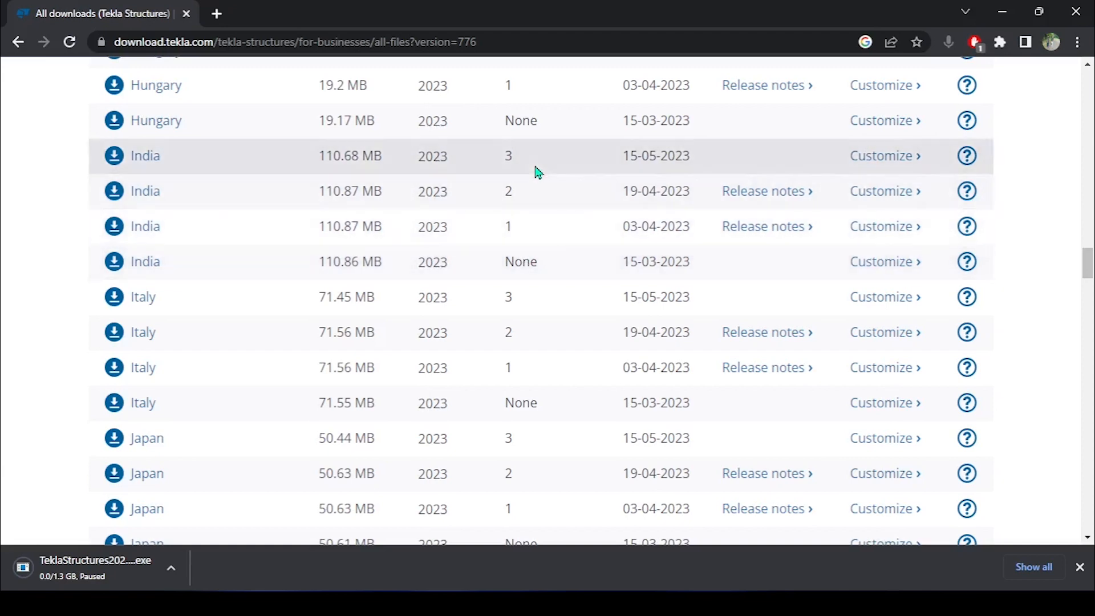
{"action": "scroll", "coordinate": [405, 259], "scroll_direction": "down", "scroll_amount": 15}
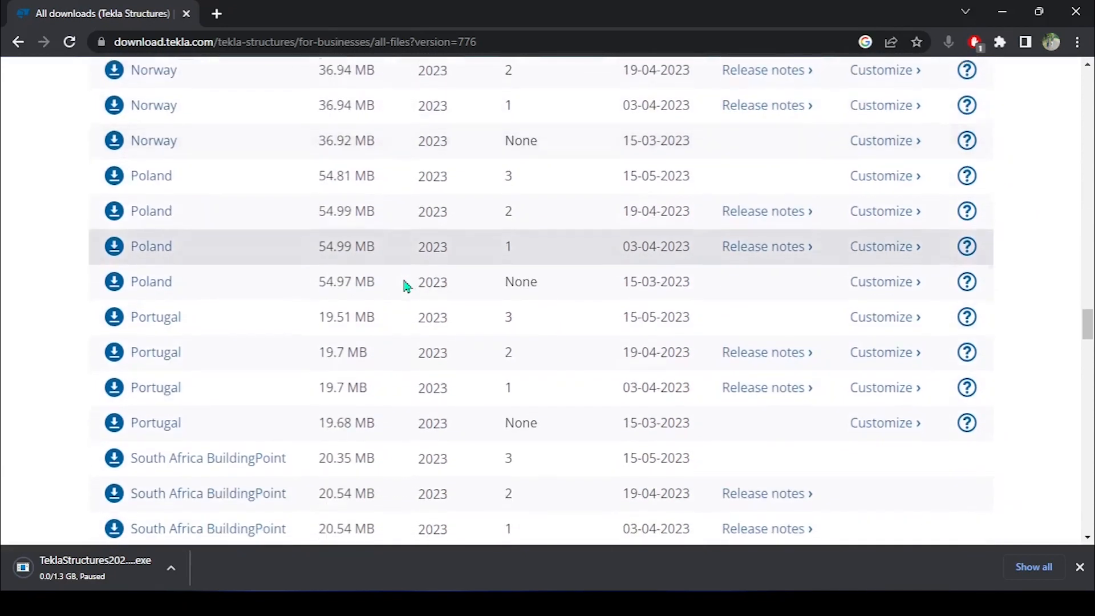
{"action": "scroll", "coordinate": [408, 287], "scroll_direction": "down", "scroll_amount": 7}
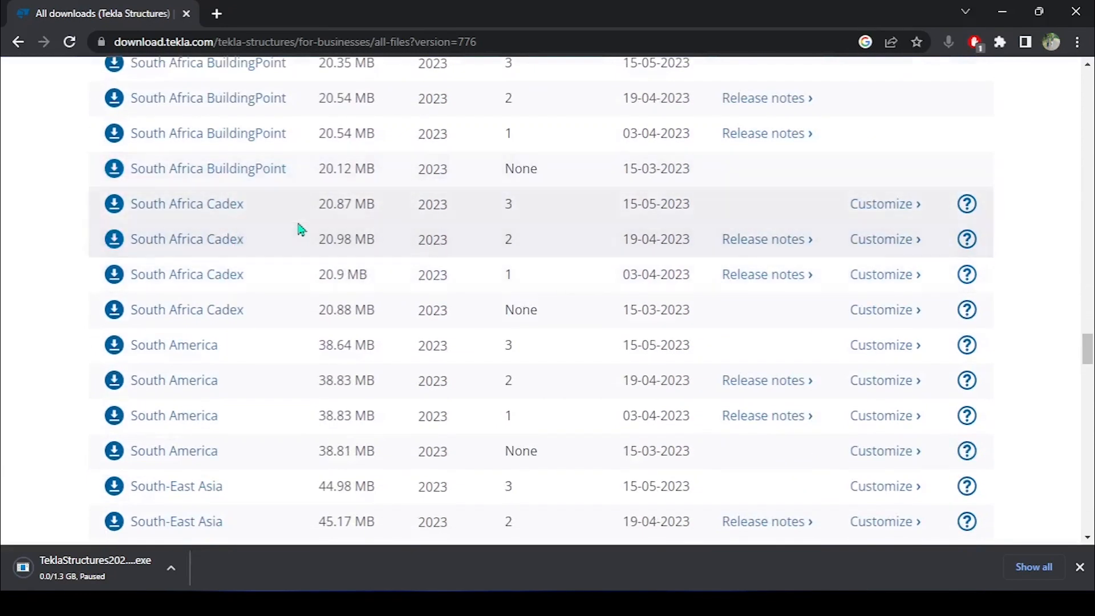
{"action": "scroll", "coordinate": [262, 176], "scroll_direction": "up", "scroll_amount": 1}
{"action": "scroll", "coordinate": [505, 244], "scroll_direction": "down", "scroll_amount": 10}
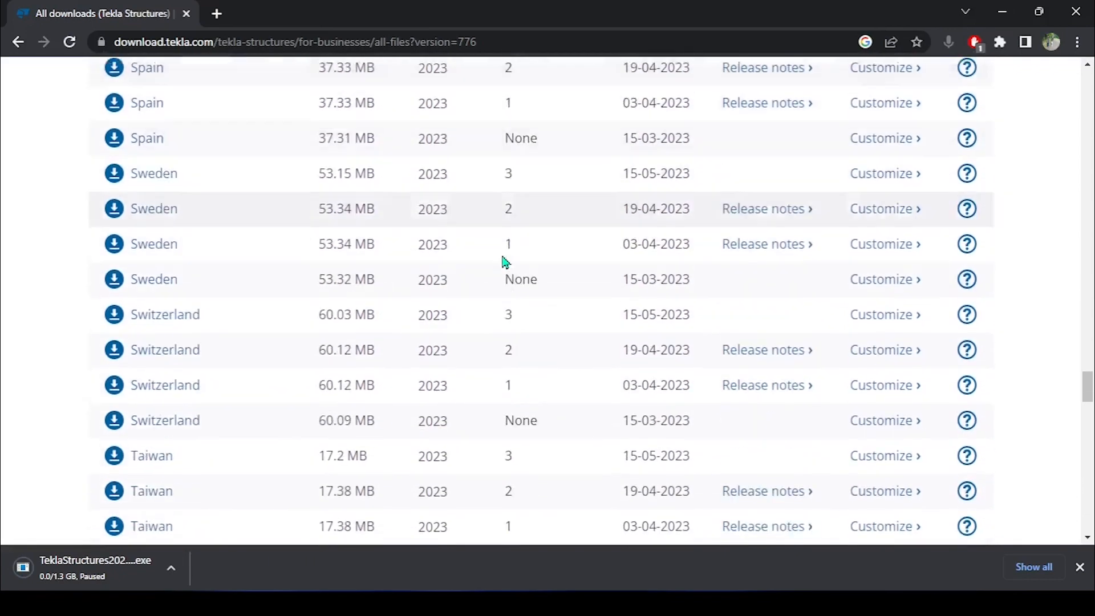
{"action": "scroll", "coordinate": [504, 254], "scroll_direction": "up", "scroll_amount": 4}
{"action": "scroll", "coordinate": [516, 245], "scroll_direction": "down", "scroll_amount": 9}
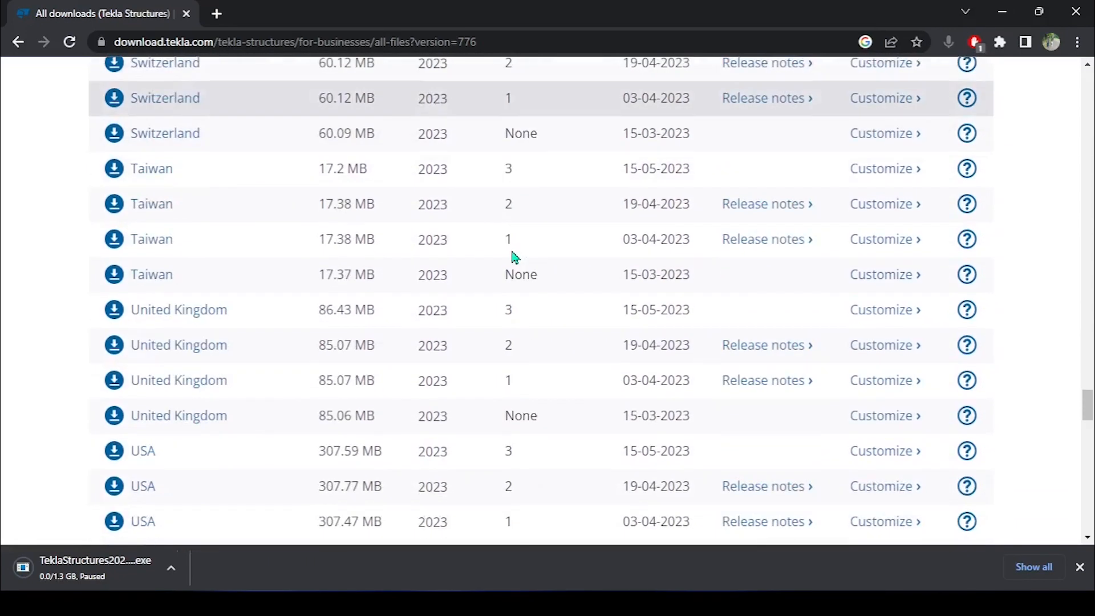
Review the on-premises license tools, the cache server for Tekla Model Sharing and the start of the offline help downloads.
{"action": "scroll", "coordinate": [512, 257], "scroll_direction": "down", "scroll_amount": 8}
{"action": "scroll", "coordinate": [511, 254], "scroll_direction": "up", "scroll_amount": 1}
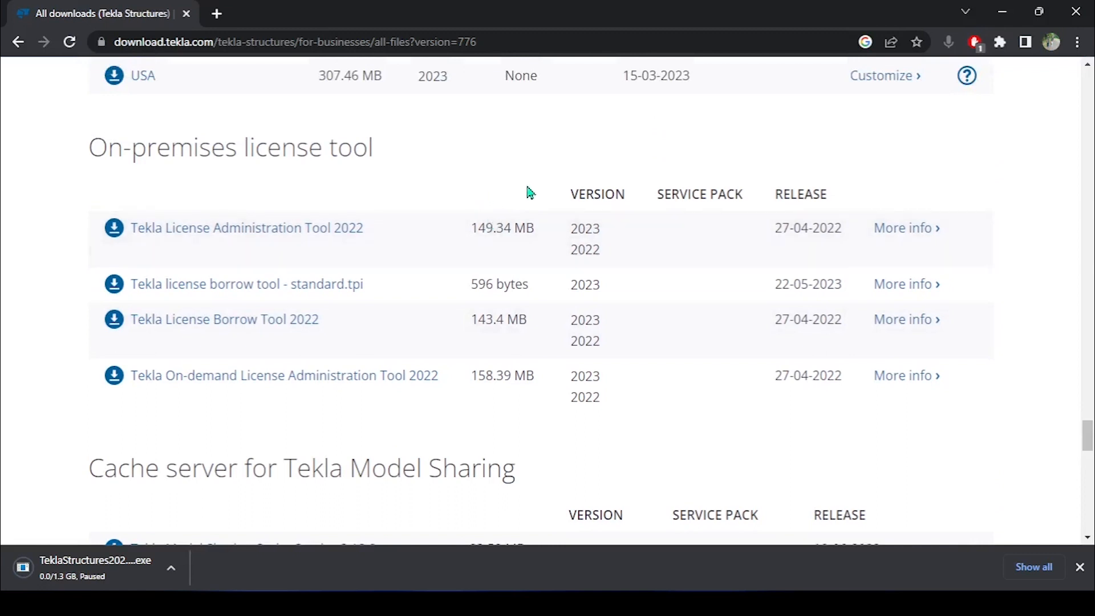
{"action": "scroll", "coordinate": [528, 191], "scroll_direction": "down", "scroll_amount": 1}
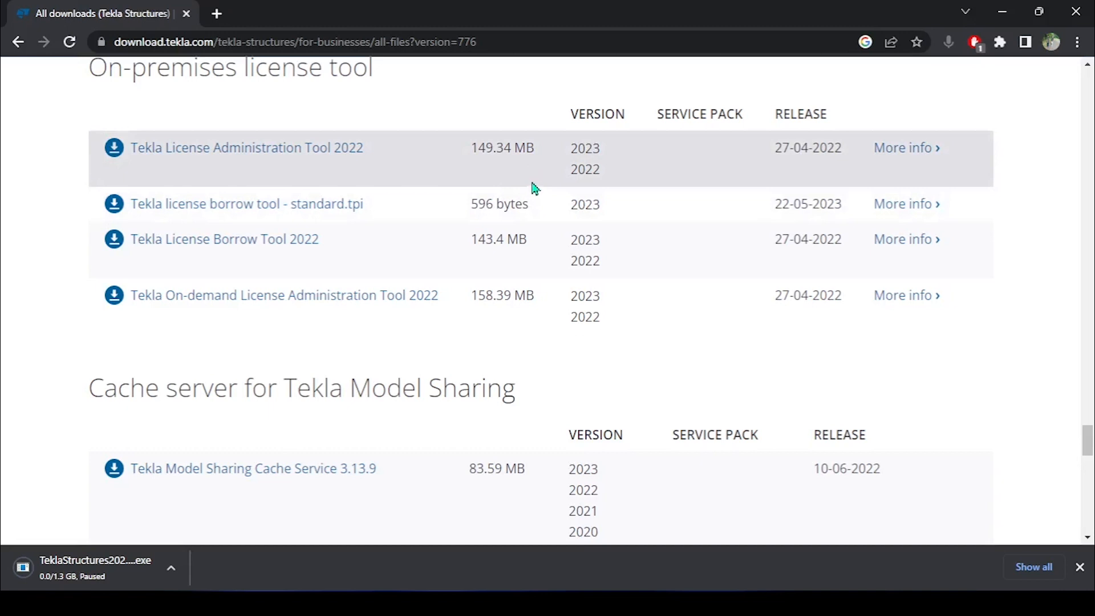
{"action": "scroll", "coordinate": [399, 179], "scroll_direction": "up", "scroll_amount": 1}
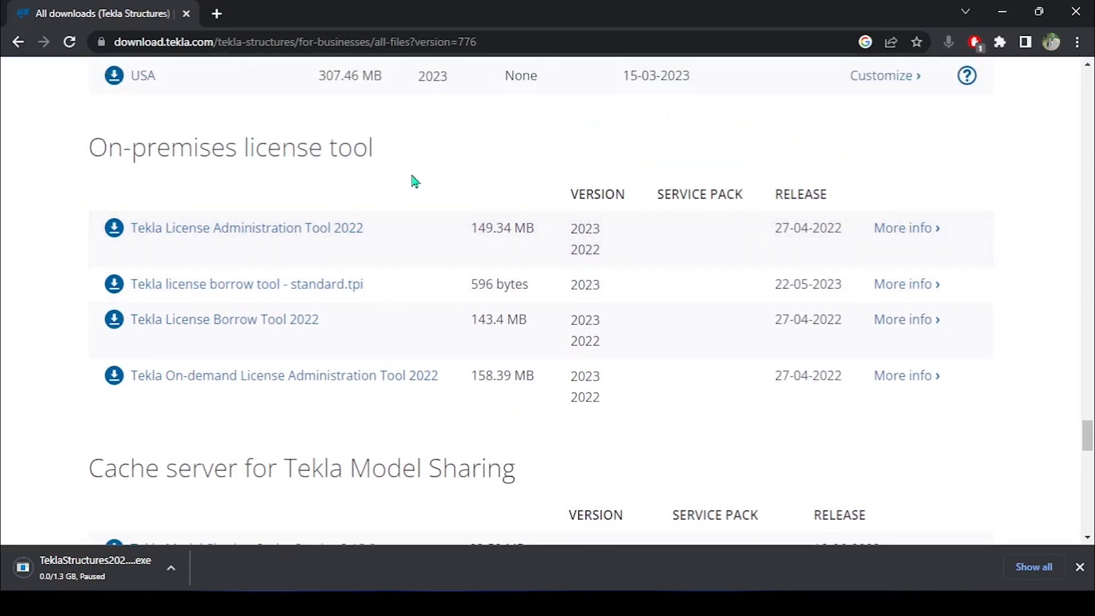
{"action": "scroll", "coordinate": [435, 217], "scroll_direction": "down", "scroll_amount": 3}
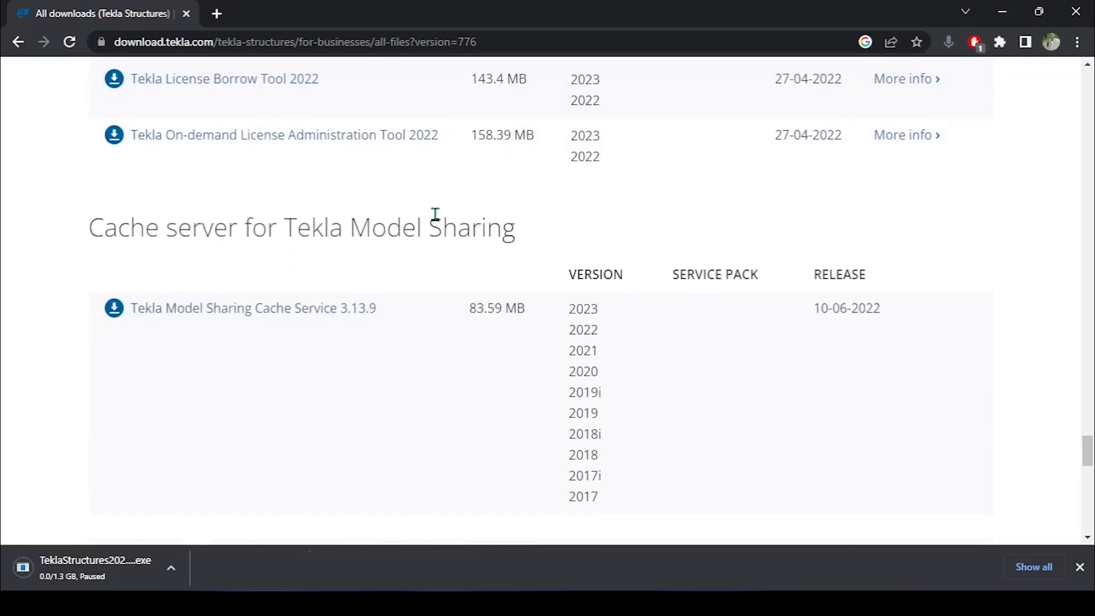
{"action": "scroll", "coordinate": [436, 219], "scroll_direction": "down", "scroll_amount": 1}
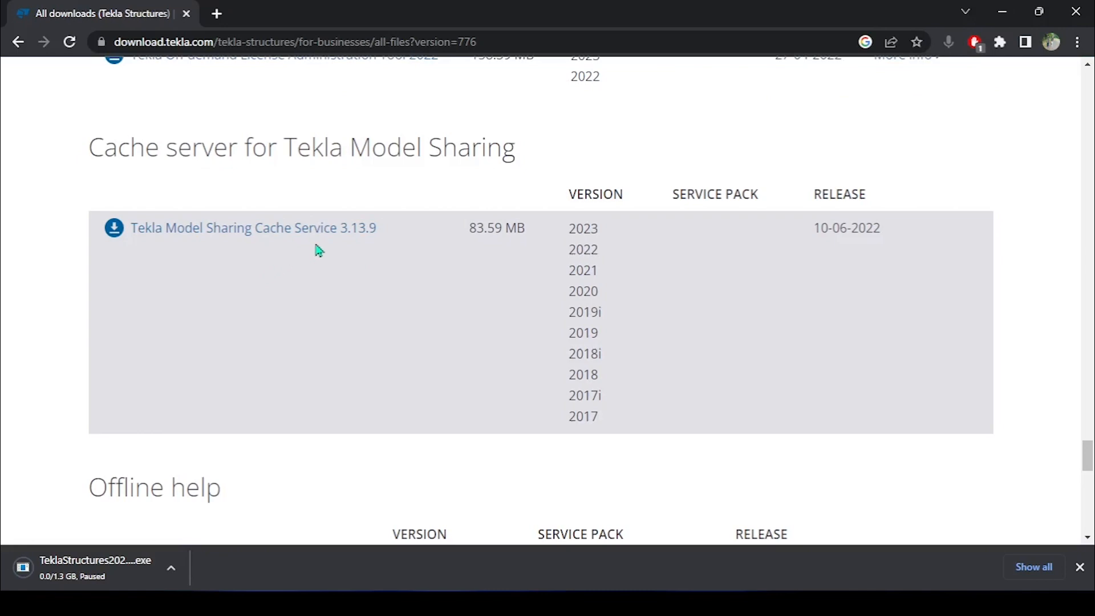
{"action": "scroll", "coordinate": [319, 248], "scroll_direction": "down", "scroll_amount": 3}
{"action": "scroll", "coordinate": [331, 222], "scroll_direction": "down", "scroll_amount": 1}
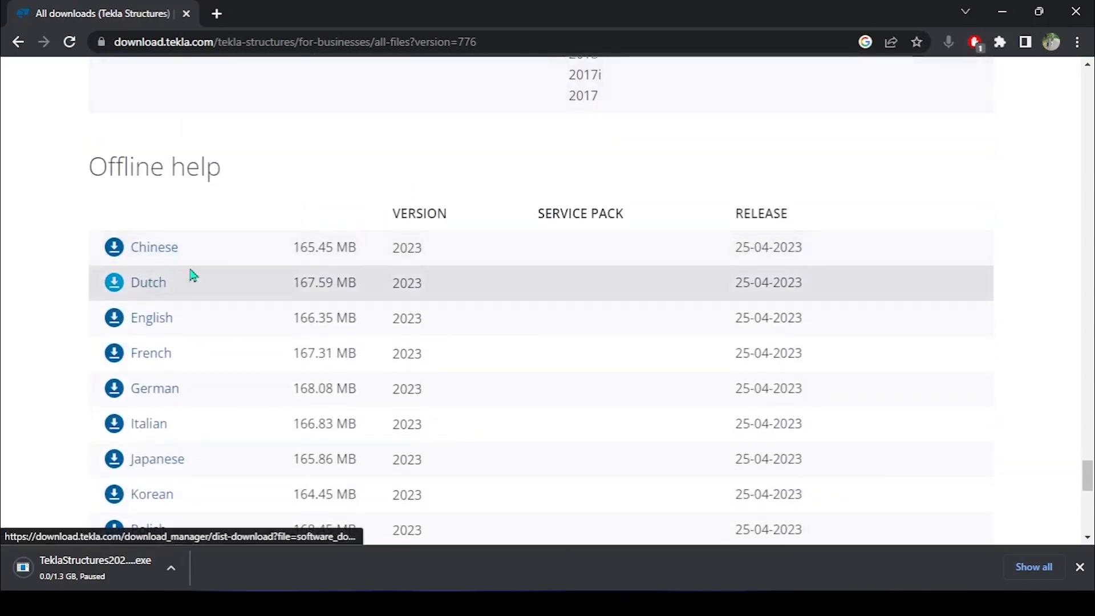
Return to the On-premises license tool section and highlight its heading while checking the tools listed under it.
{"action": "scroll", "coordinate": [273, 245], "scroll_direction": "up", "scroll_amount": 8}
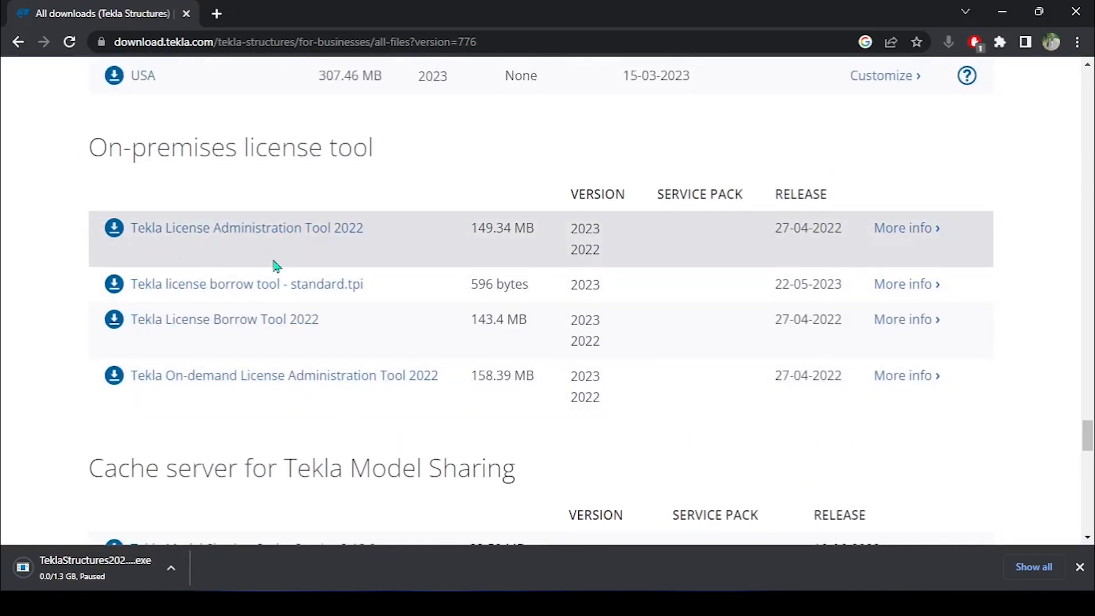
{"action": "left_click_drag", "start_coordinate": [93, 151], "coordinate": [380, 159]}
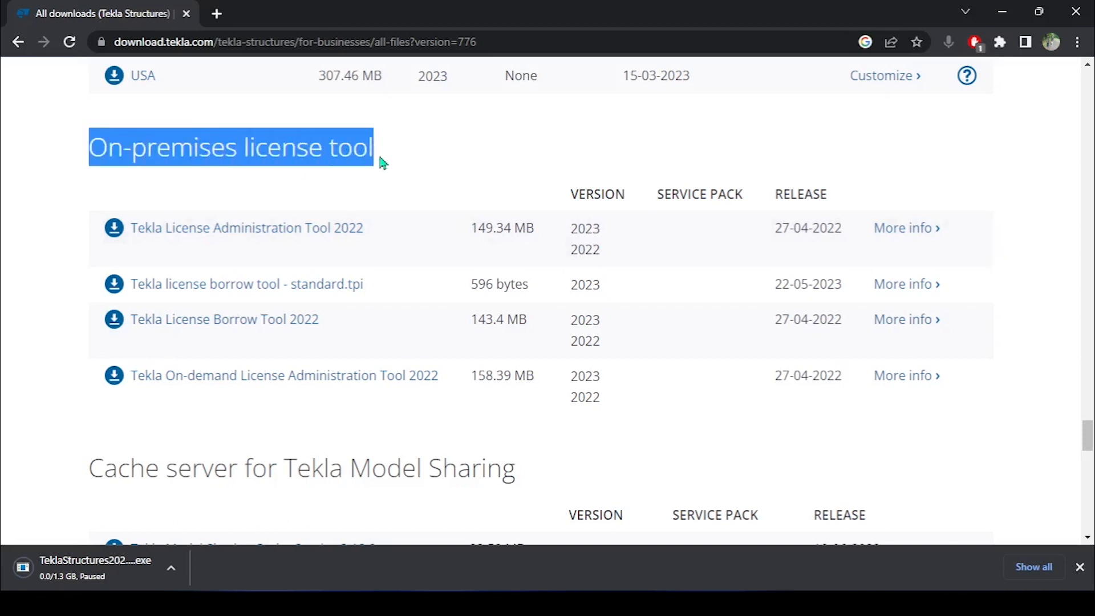
{"action": "left_click", "coordinate": [335, 194]}
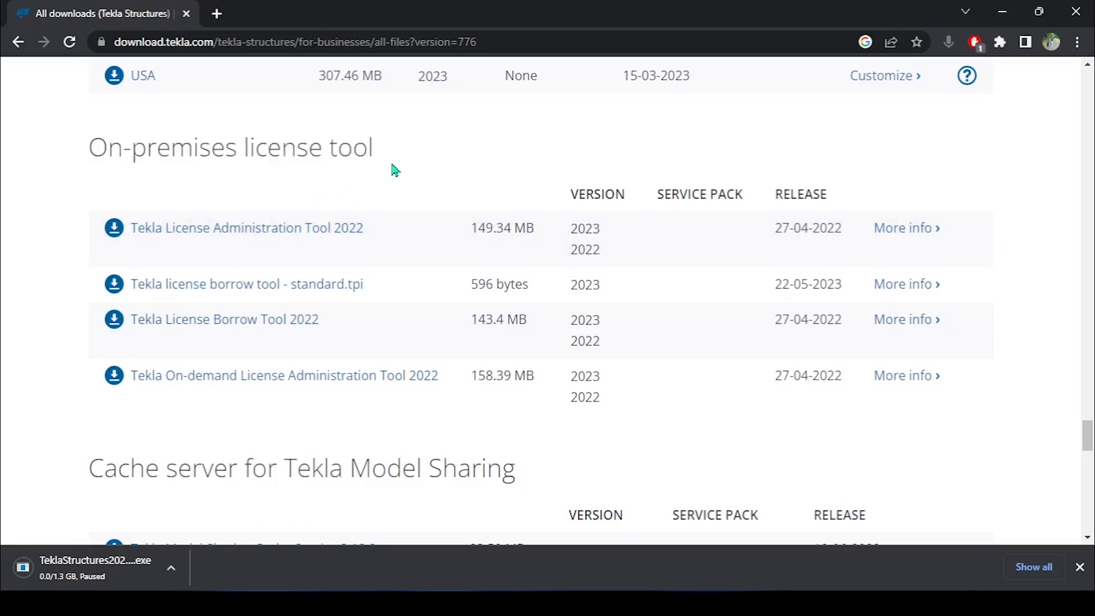
{"action": "left_click_drag", "start_coordinate": [391, 166], "coordinate": [97, 150]}
{"action": "left_click", "coordinate": [98, 158]}
{"action": "left_click_drag", "start_coordinate": [408, 165], "coordinate": [90, 147]}
{"action": "left_click", "coordinate": [233, 175]}
{"action": "left_click_drag", "start_coordinate": [91, 146], "coordinate": [378, 157]}
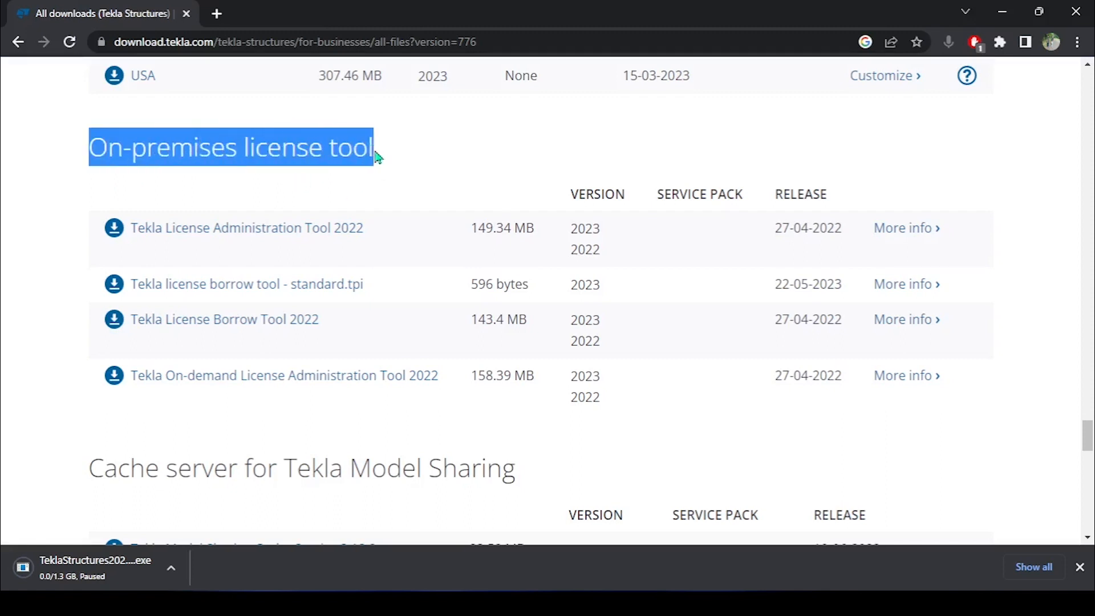
{"action": "left_click", "coordinate": [388, 158]}
Examine the Offline help packages by language, check the rest of the downloads page and head back up the list.
{"action": "scroll", "coordinate": [387, 160], "scroll_direction": "down", "scroll_amount": 2}
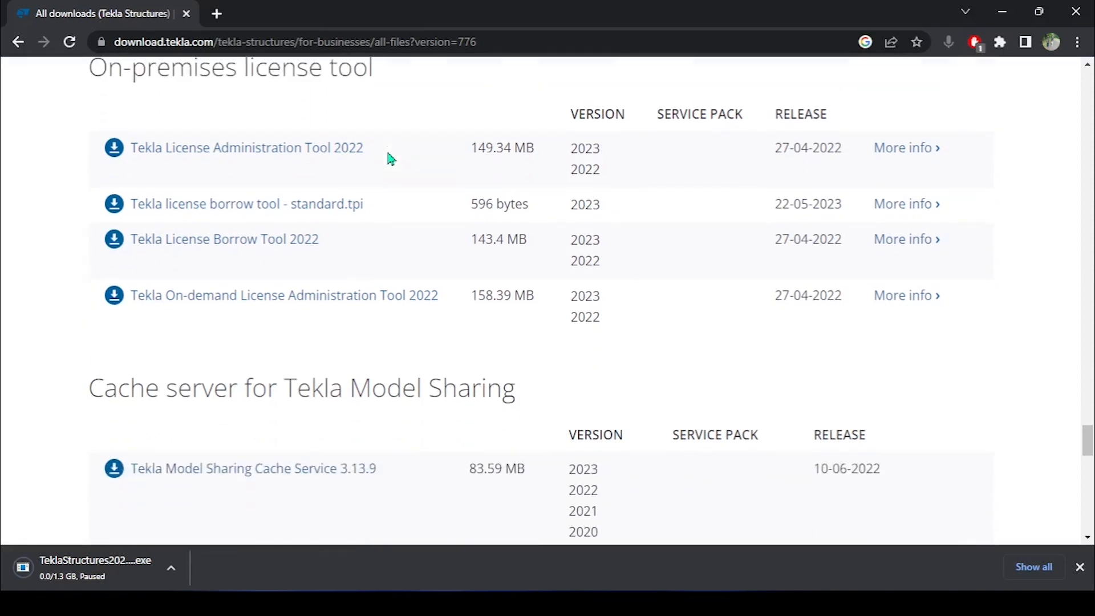
{"action": "scroll", "coordinate": [399, 197], "scroll_direction": "down", "scroll_amount": 2}
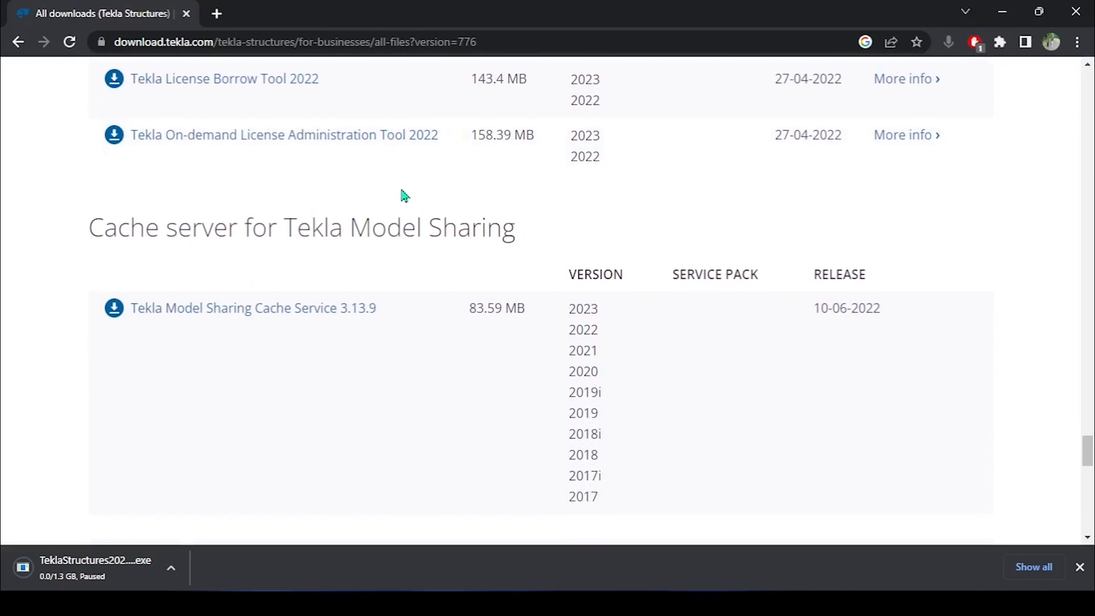
{"action": "scroll", "coordinate": [404, 195], "scroll_direction": "down", "scroll_amount": 4}
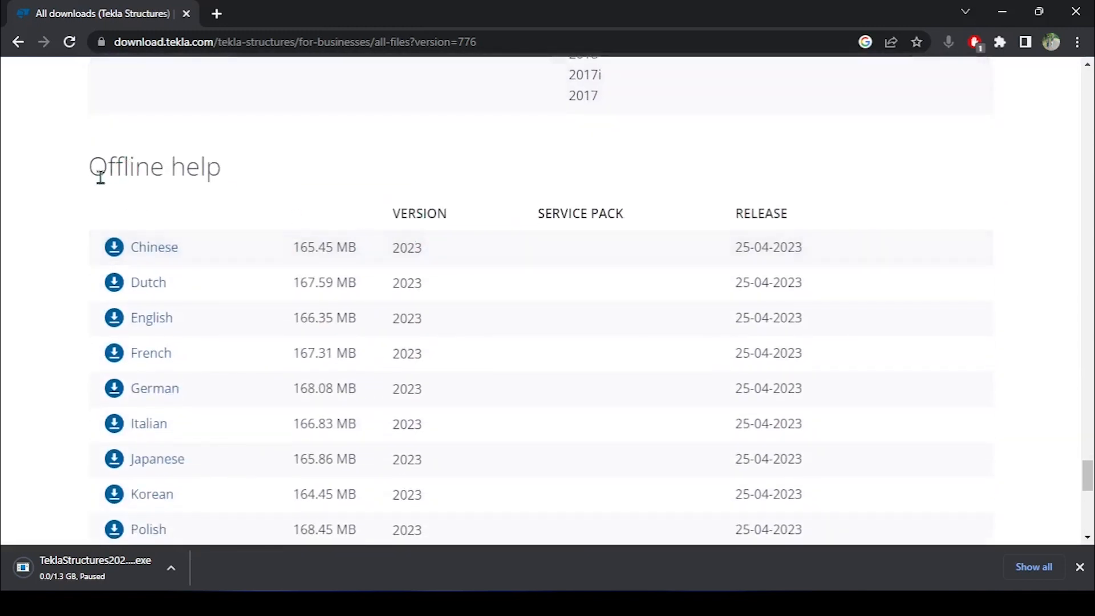
{"action": "left_click_drag", "start_coordinate": [90, 169], "coordinate": [237, 177]}
{"action": "left_click", "coordinate": [277, 183]}
{"action": "scroll", "coordinate": [209, 233], "scroll_direction": "down", "scroll_amount": 3}
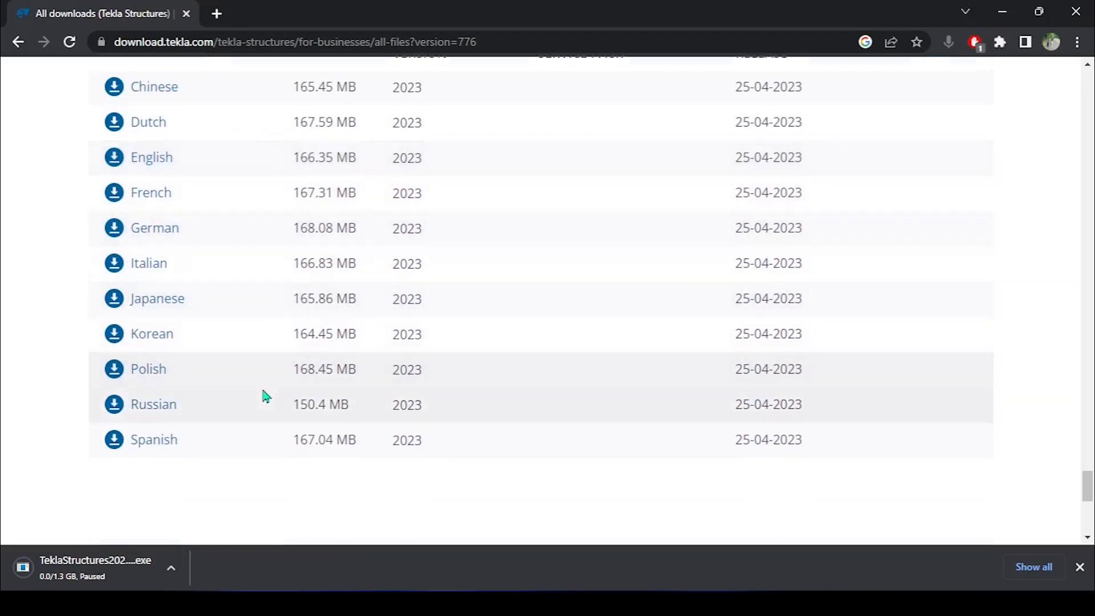
{"action": "scroll", "coordinate": [470, 387], "scroll_direction": "down", "scroll_amount": 2}
{"action": "scroll", "coordinate": [471, 388], "scroll_direction": "down", "scroll_amount": 5}
{"action": "scroll", "coordinate": [440, 367], "scroll_direction": "up", "scroll_amount": 15}
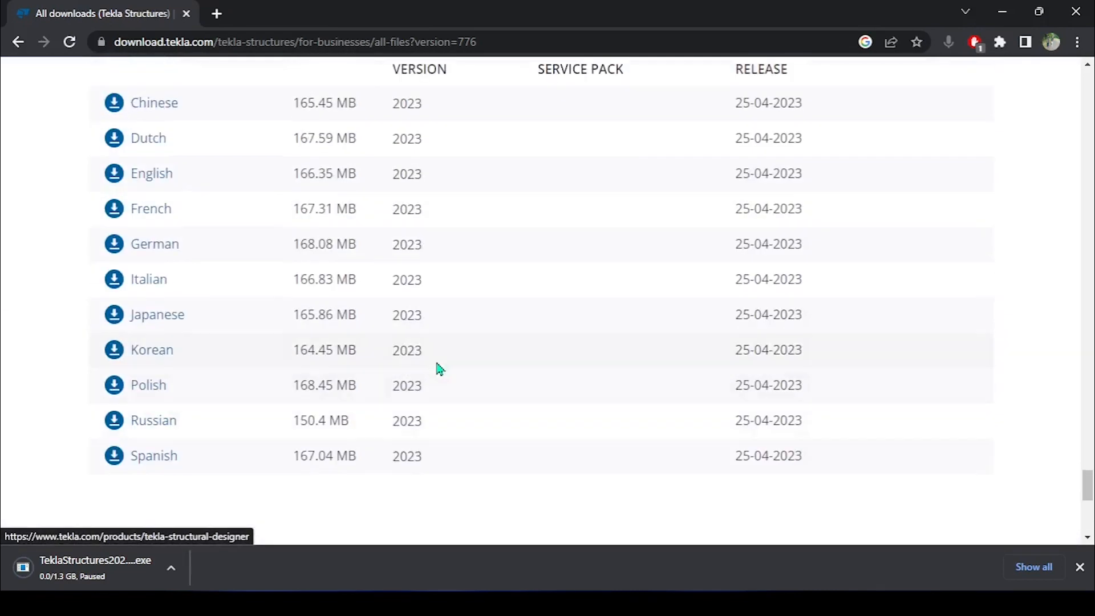
{"action": "scroll", "coordinate": [215, 103], "scroll_direction": "up", "scroll_amount": 20}
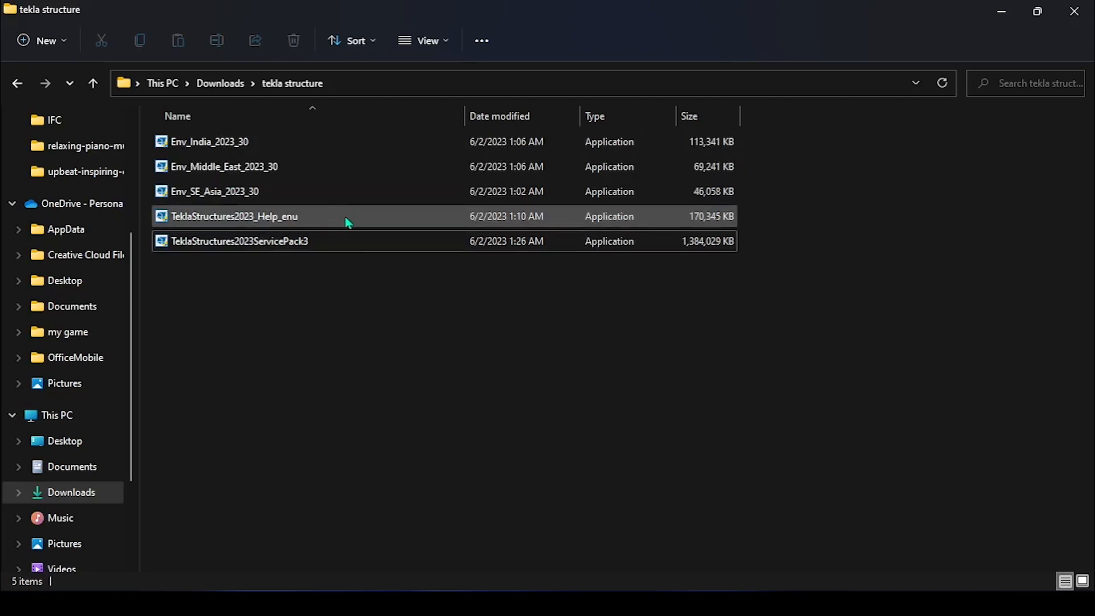
In the tekla structure downloads folder, check the Service Pack 3 installer and the South-East Asia, Middle East and India environment files.
{"action": "left_click", "coordinate": [337, 244]}
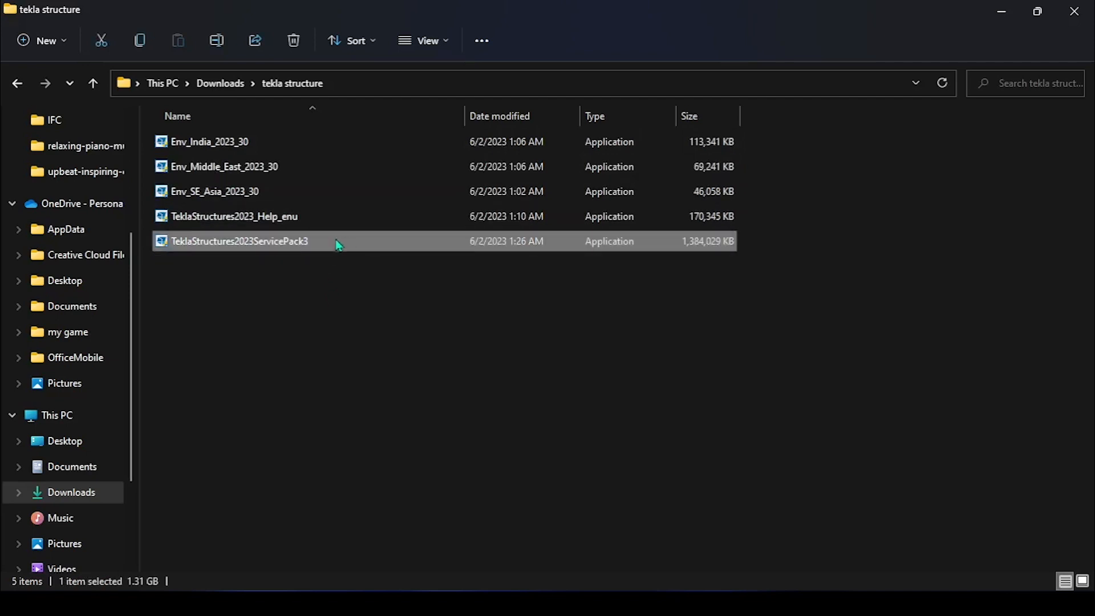
{"action": "left_click", "coordinate": [361, 204]}
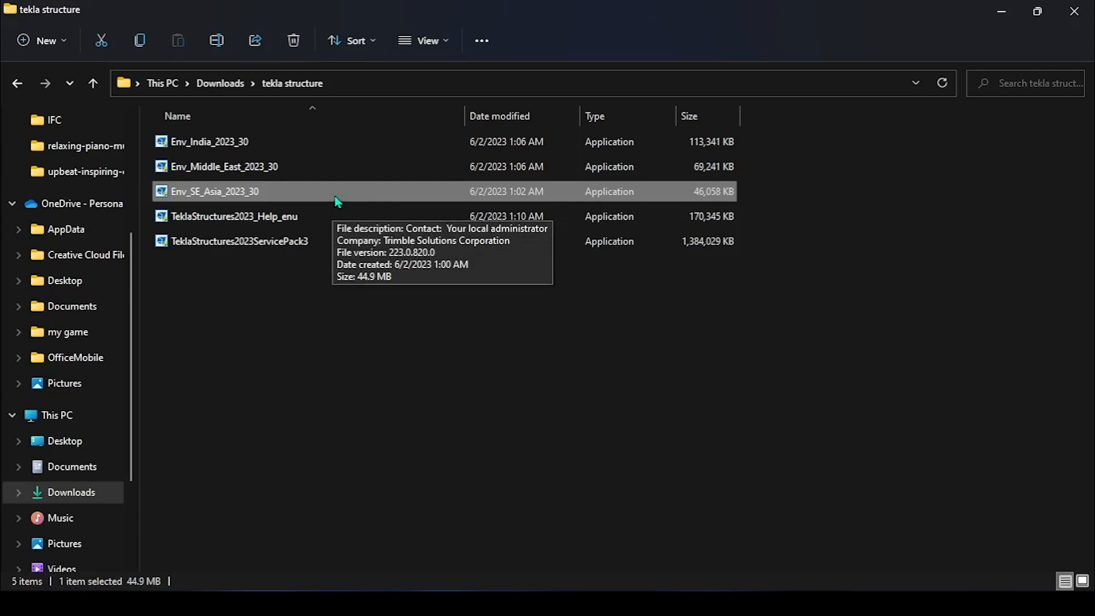
{"action": "left_click", "coordinate": [356, 167]}
{"action": "left_click", "coordinate": [338, 147]}
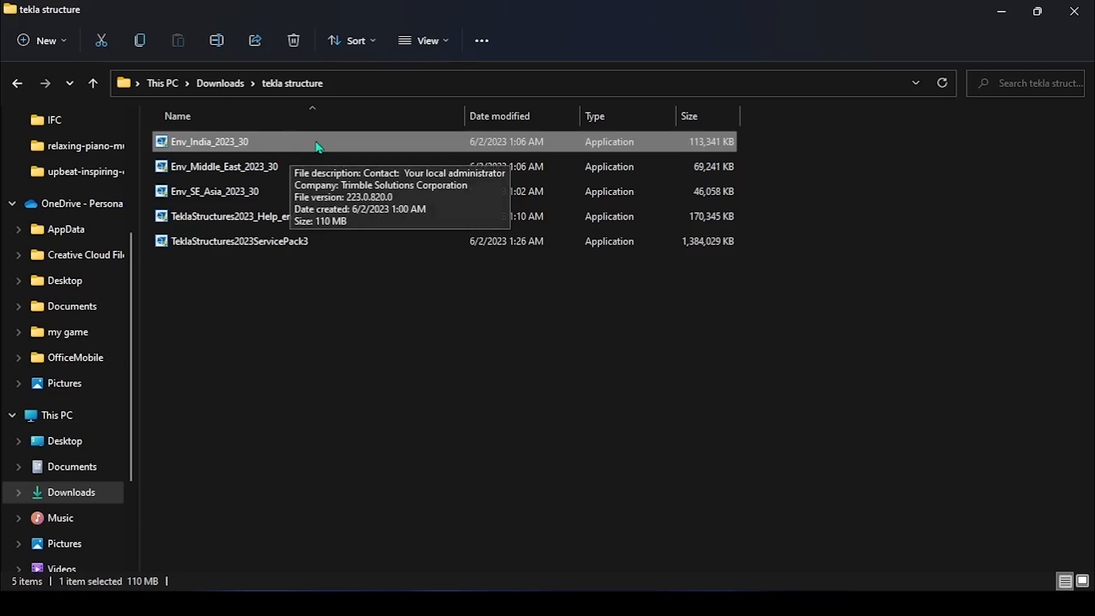
Launch the TeklaStructures2023ServicePack3 installer and bring its installation language dialog to the front.
{"action": "double_click", "coordinate": [335, 242]}
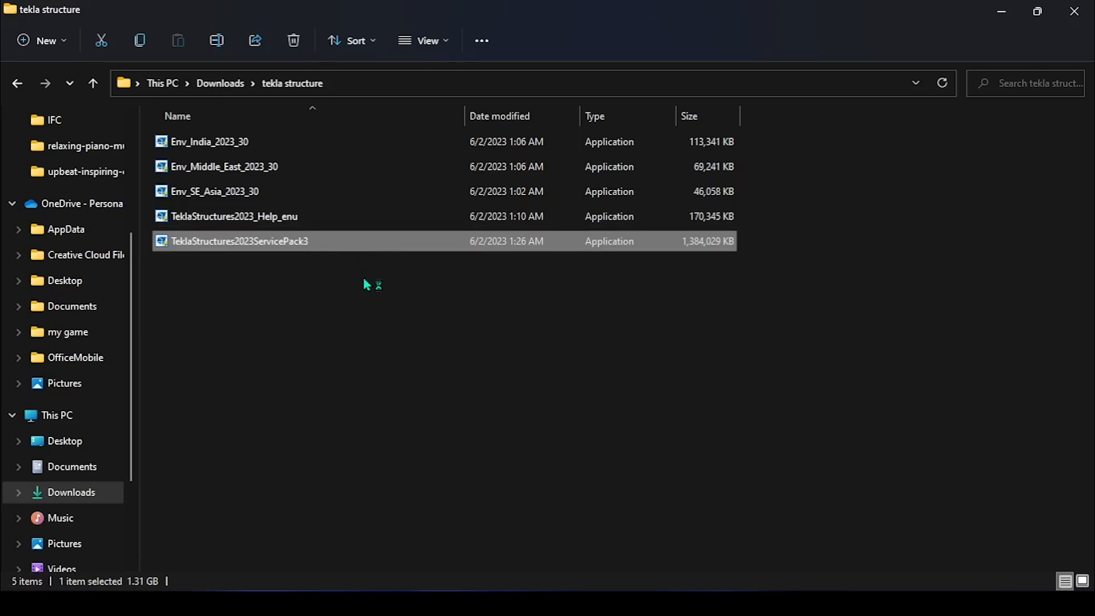
{"action": "mouse_move", "coordinate": [731, 603]}
{"action": "mouse_move", "coordinate": [790, 604]}
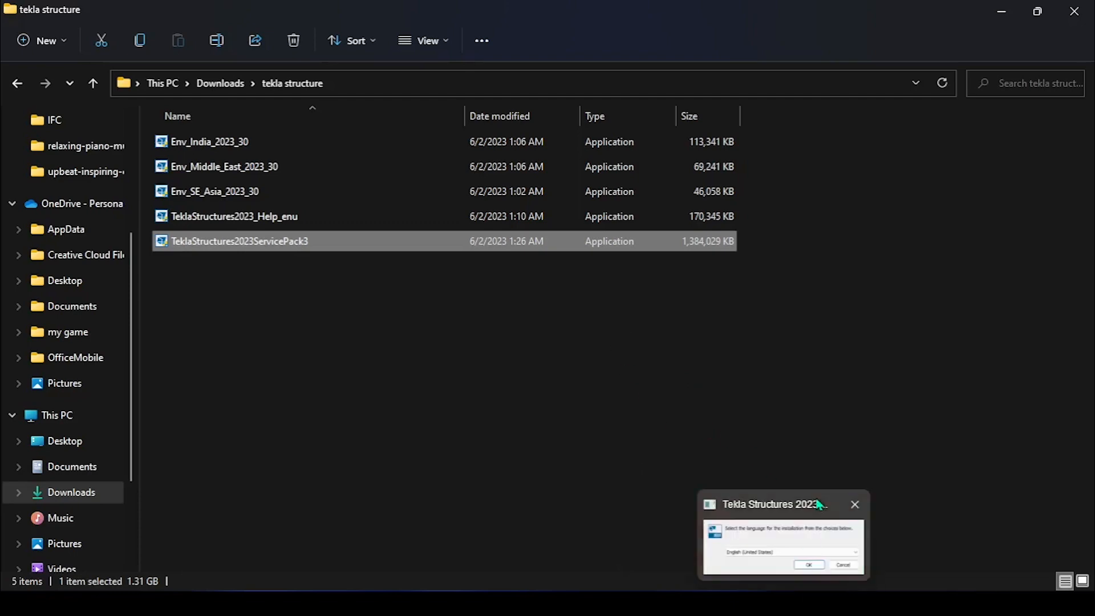
{"action": "left_click", "coordinate": [792, 541]}
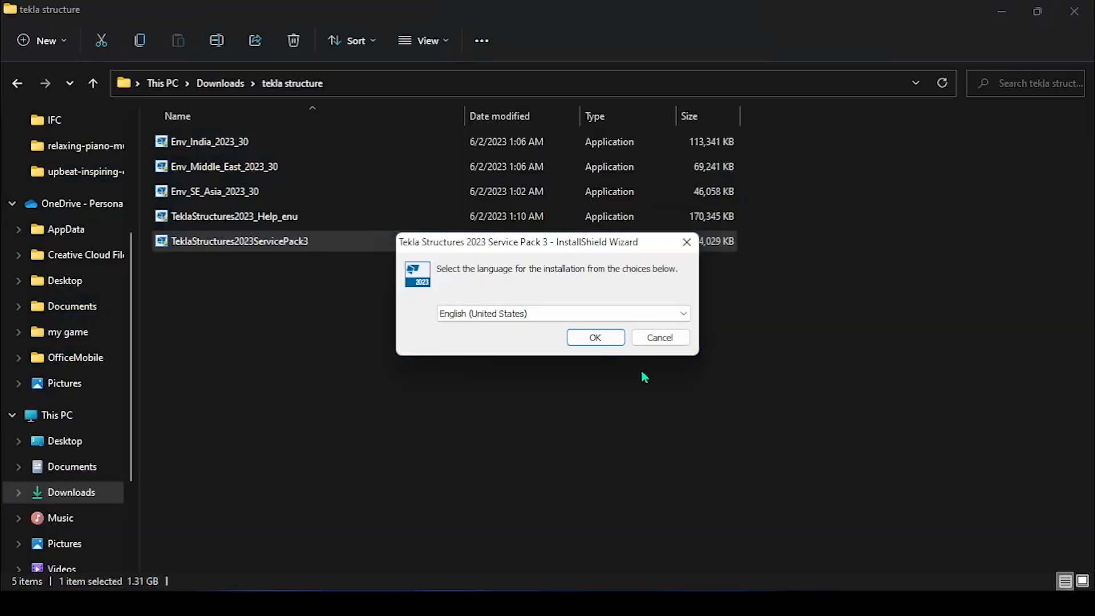
Confirm English (United States) as the installation language and install the required .NET Framework 4.8.1 and Visual C++ redistributable packages.
{"action": "left_click", "coordinate": [596, 337]}
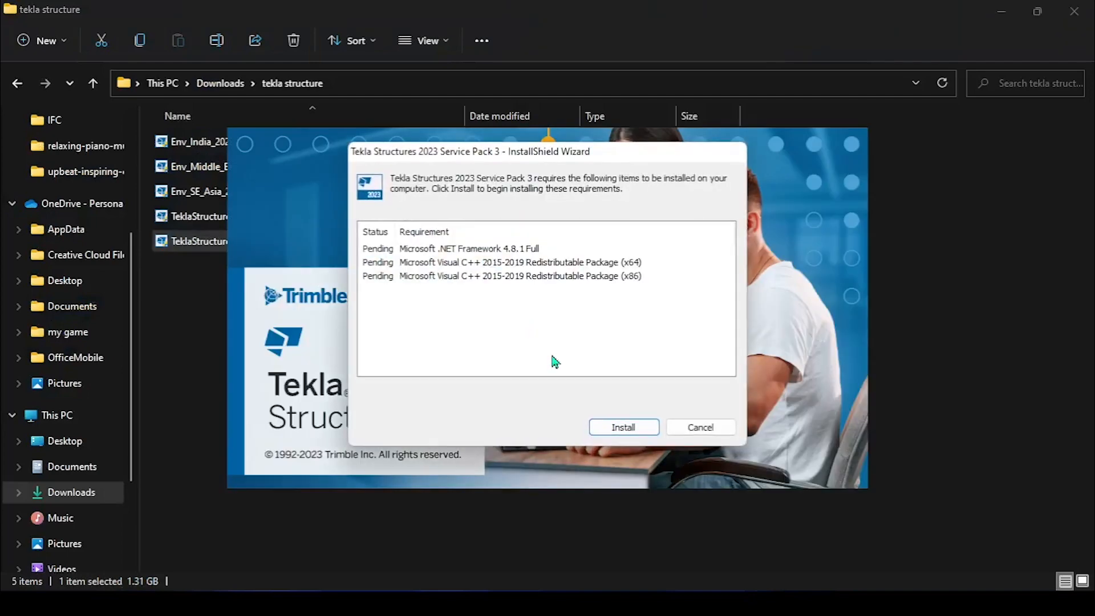
{"action": "left_click", "coordinate": [631, 429]}
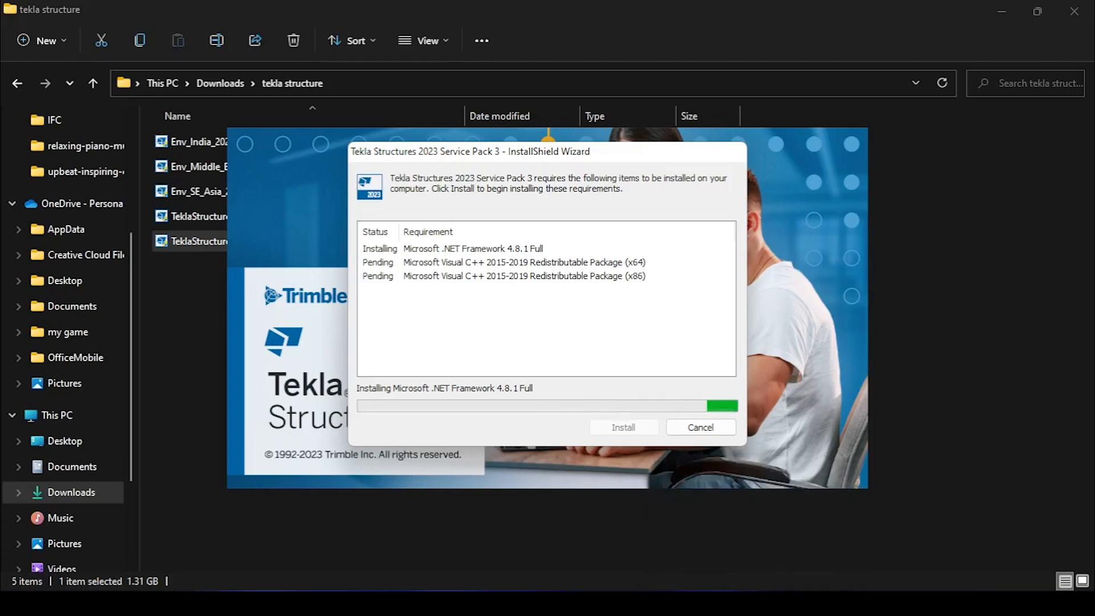
{"action": "left_click", "coordinate": [773, 567]}
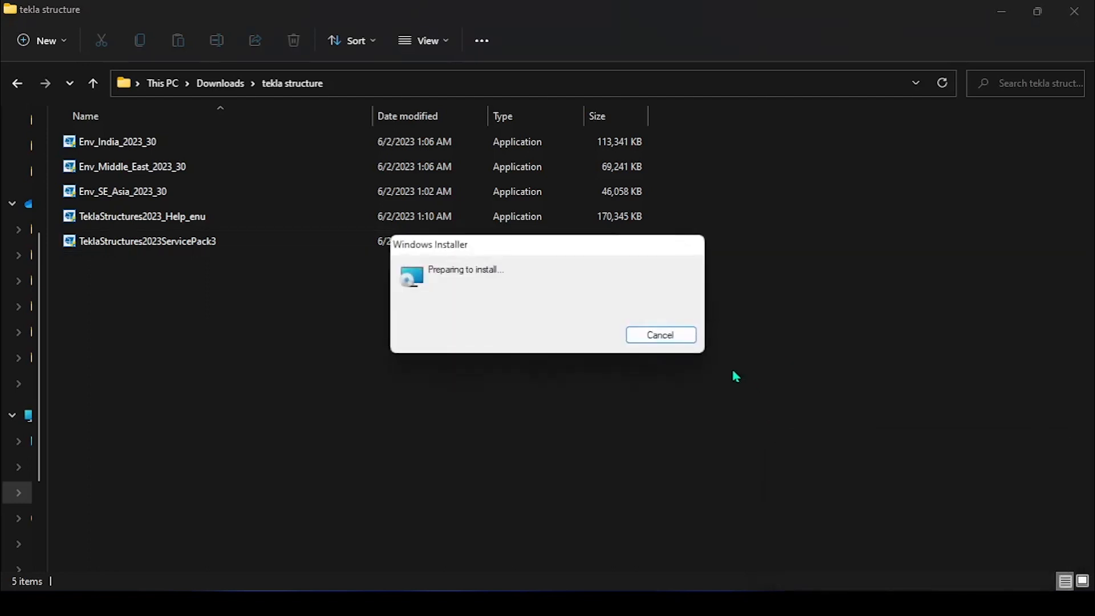
{"action": "left_click", "coordinate": [712, 603]}
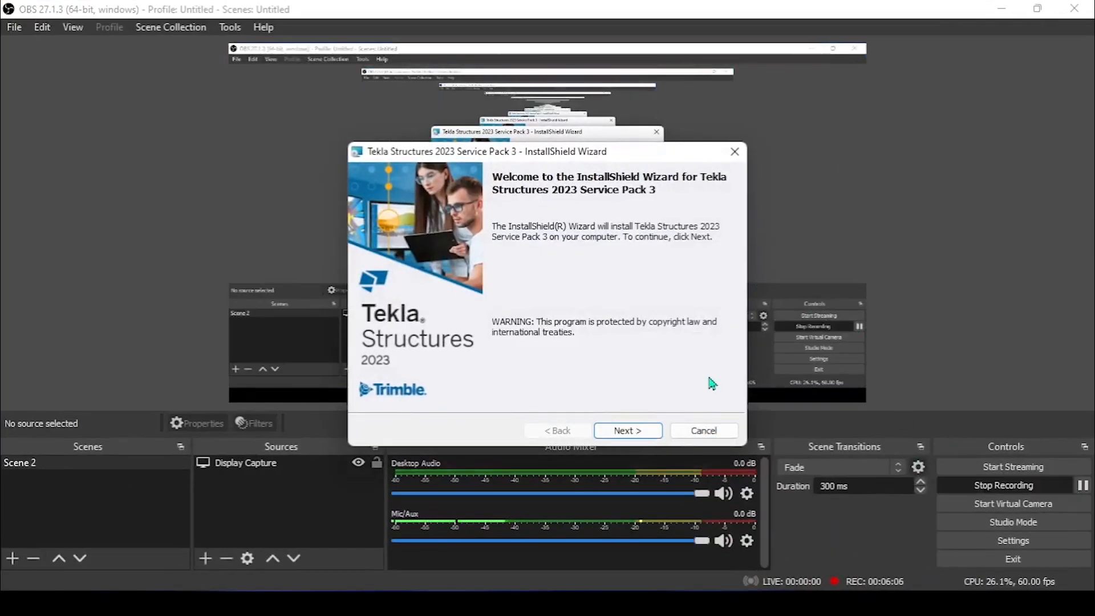
Accept the Tekla Structures license agreement and continue to the destination folder choice.
{"action": "left_click", "coordinate": [626, 430]}
{"action": "left_click", "coordinate": [394, 373]}
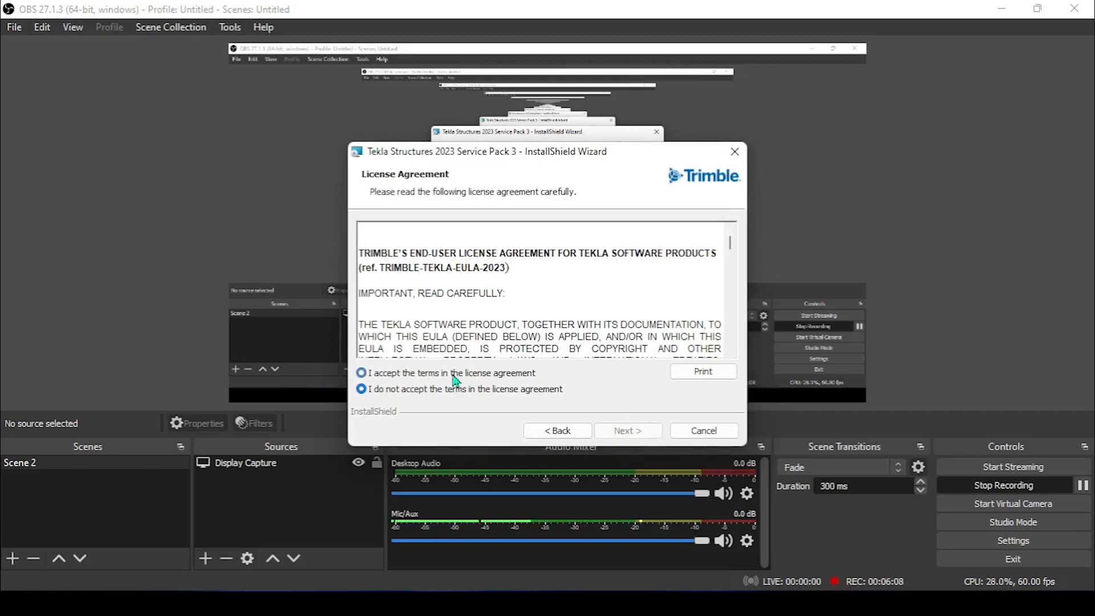
{"action": "left_click", "coordinate": [627, 430]}
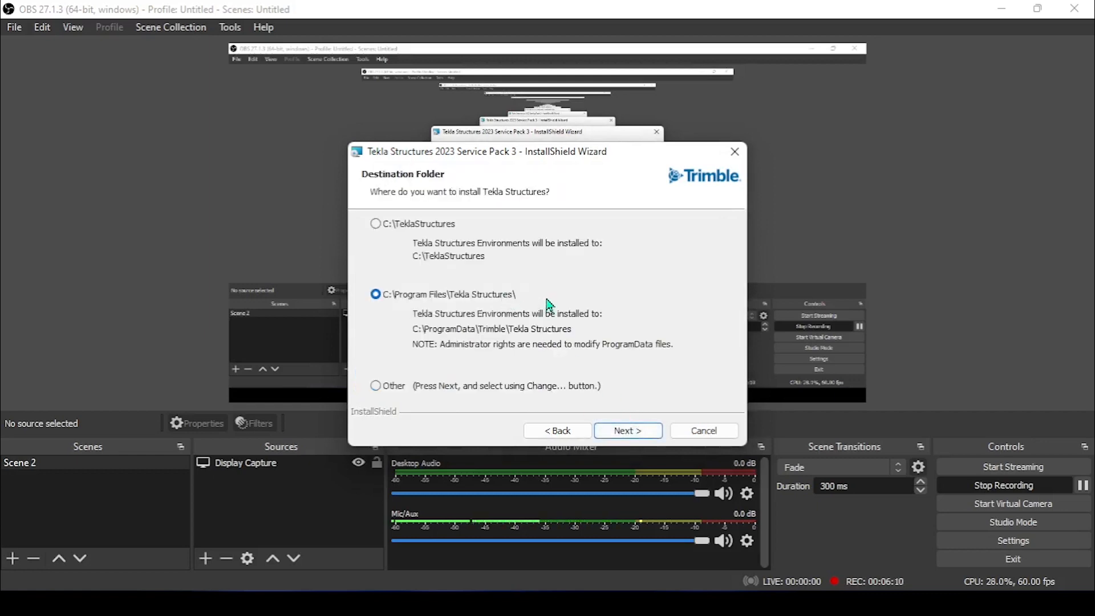
Choose the Other destination option and change the Tekla Structures install location to the second folder listed on DRIVE (G:).
{"action": "left_click", "coordinate": [1012, 6]}
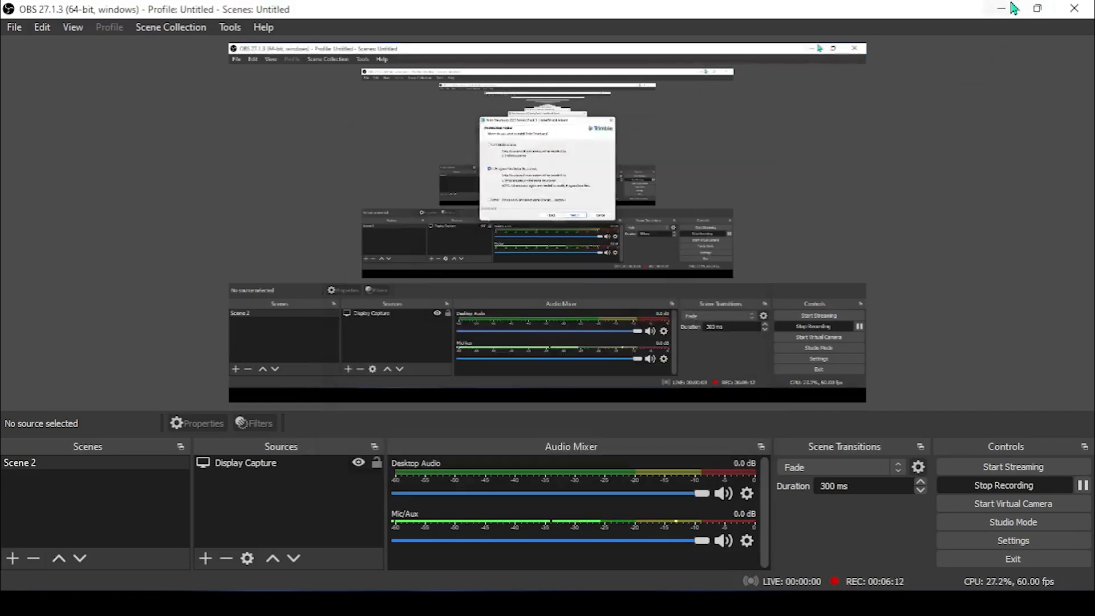
{"action": "left_click_drag", "start_coordinate": [568, 181], "coordinate": [626, 171]}
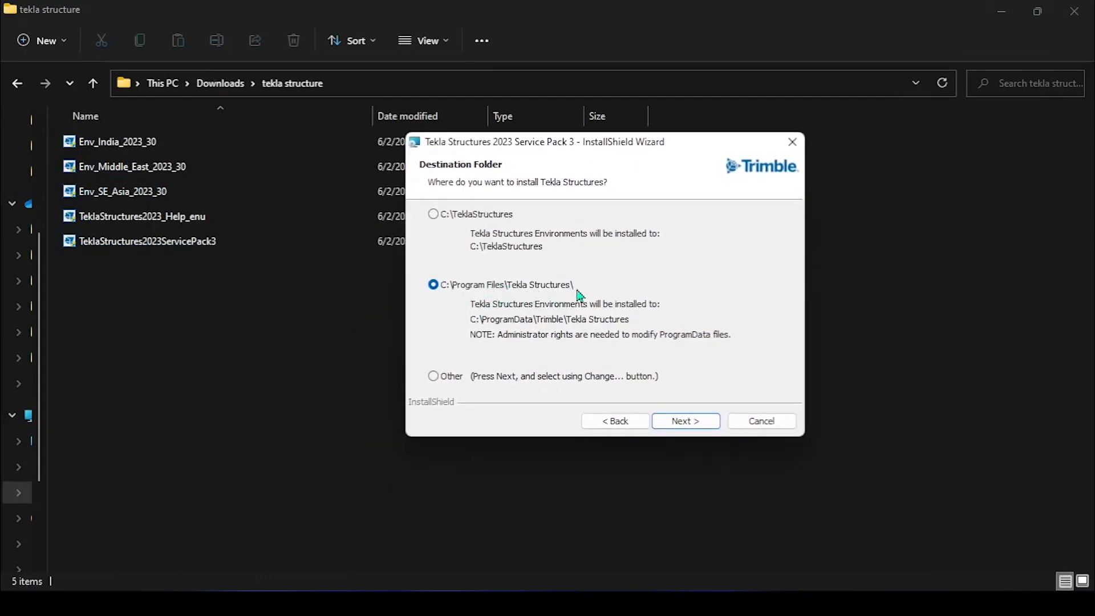
{"action": "left_click", "coordinate": [476, 381]}
{"action": "left_click", "coordinate": [682, 425]}
{"action": "left_click", "coordinate": [743, 235]}
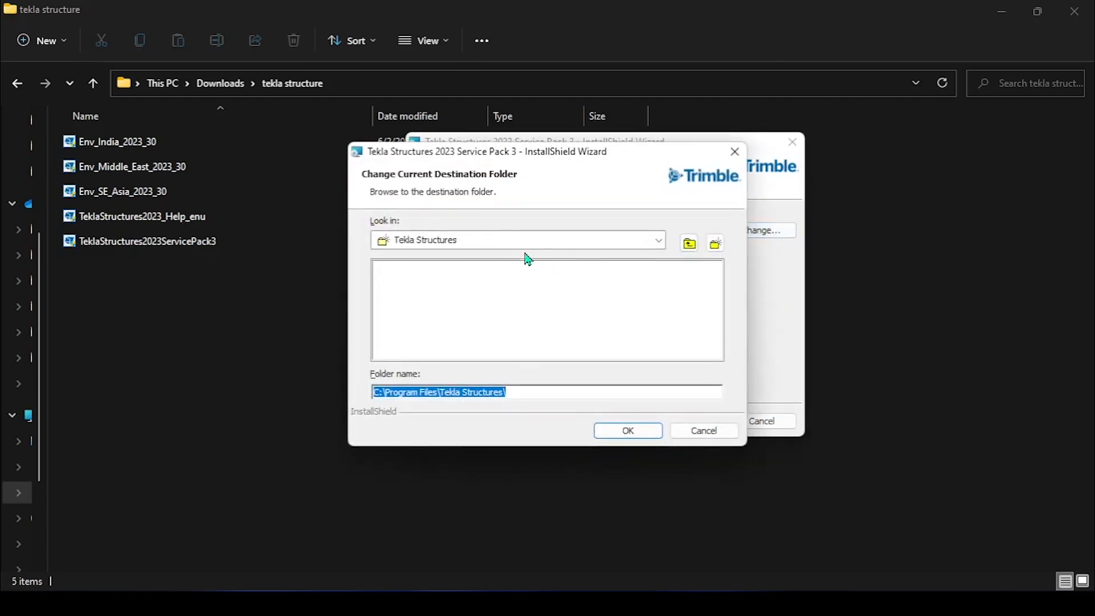
{"action": "left_click", "coordinate": [660, 241]}
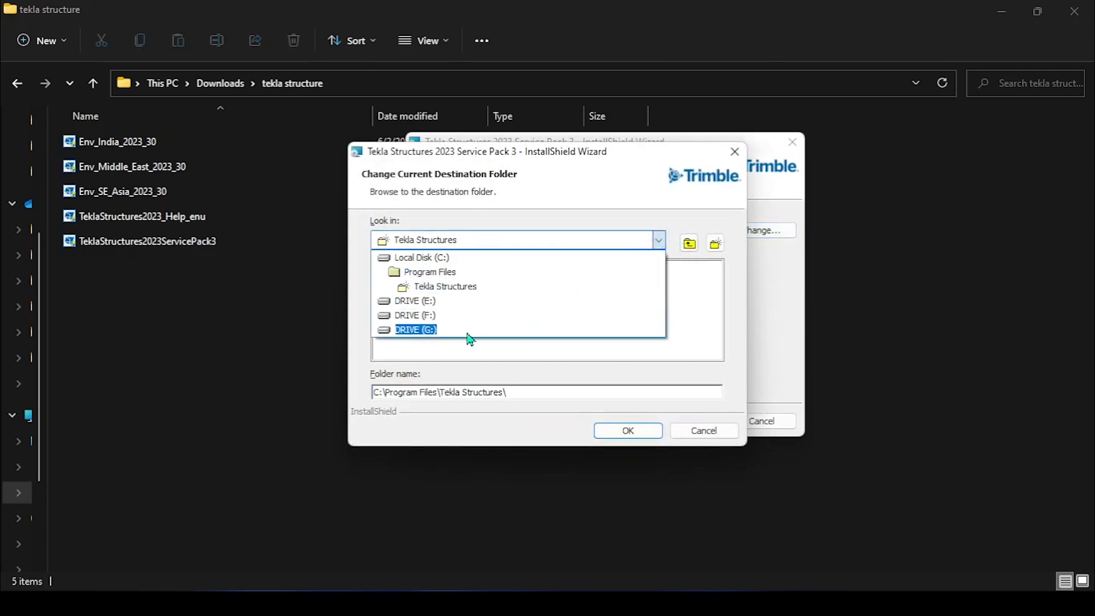
{"action": "left_click", "coordinate": [469, 339]}
{"action": "left_click", "coordinate": [423, 282]}
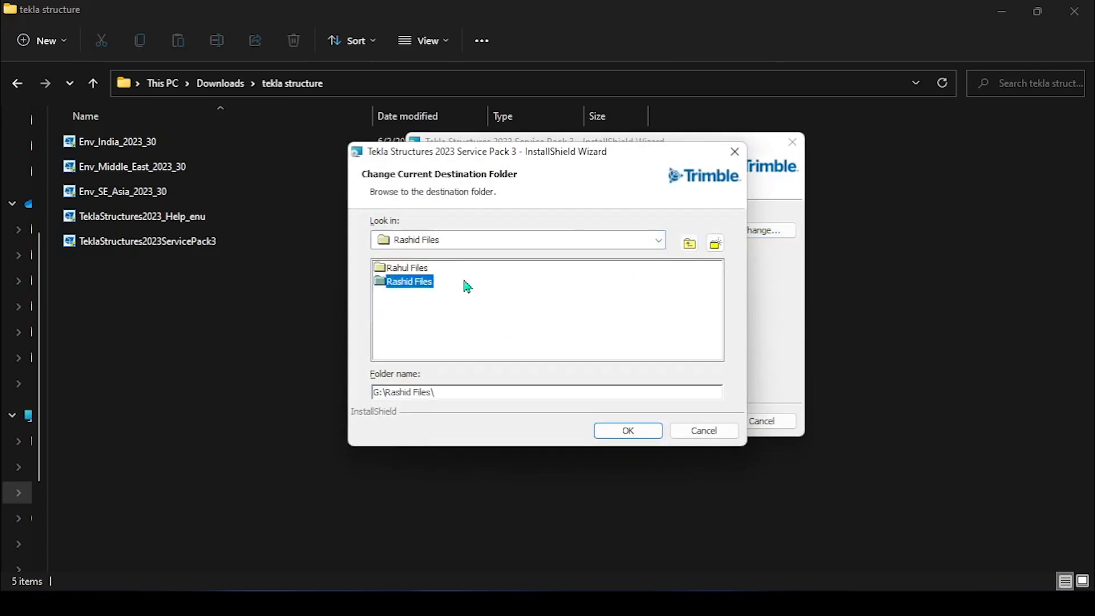
{"action": "left_click", "coordinate": [648, 431]}
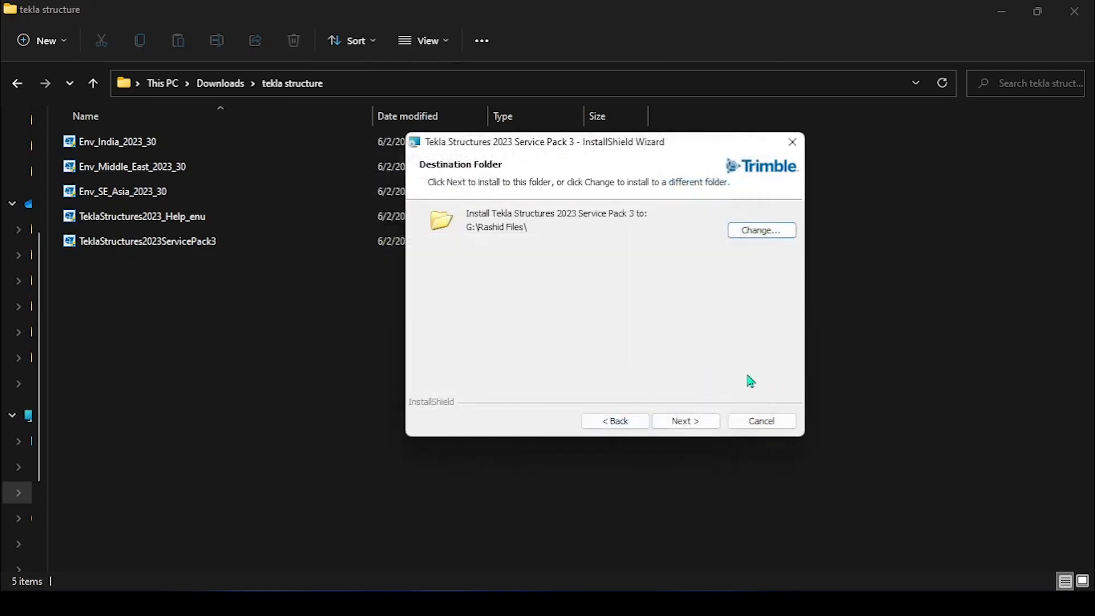
Proceed with the chosen destination folder and start installing Tekla Structures 2023 Service Pack 3.
{"action": "left_click", "coordinate": [685, 420]}
{"action": "left_click", "coordinate": [691, 423]}
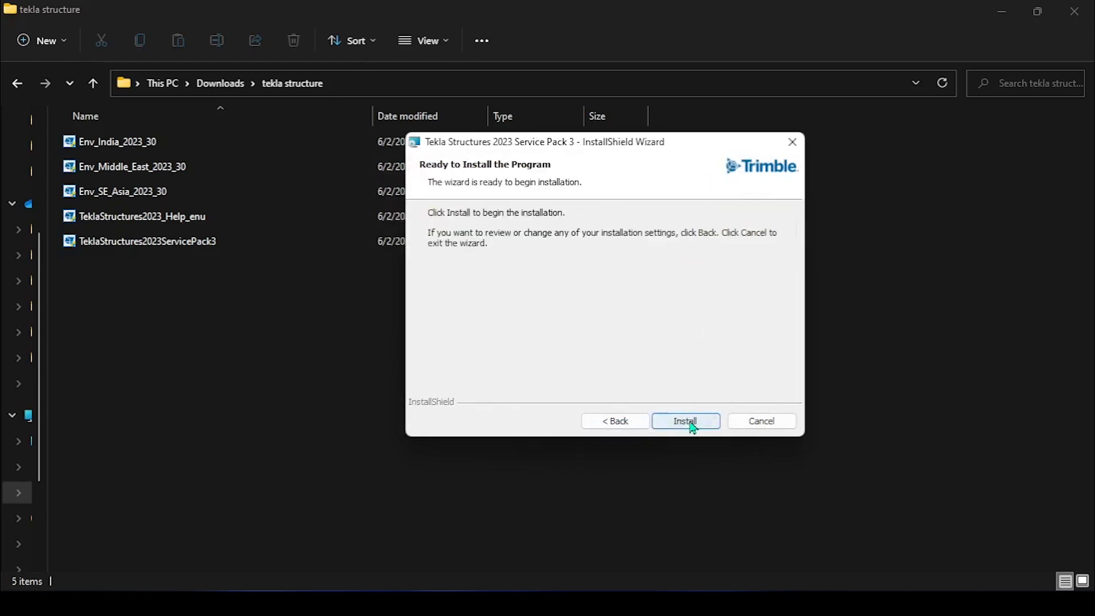
{"action": "left_click", "coordinate": [688, 425]}
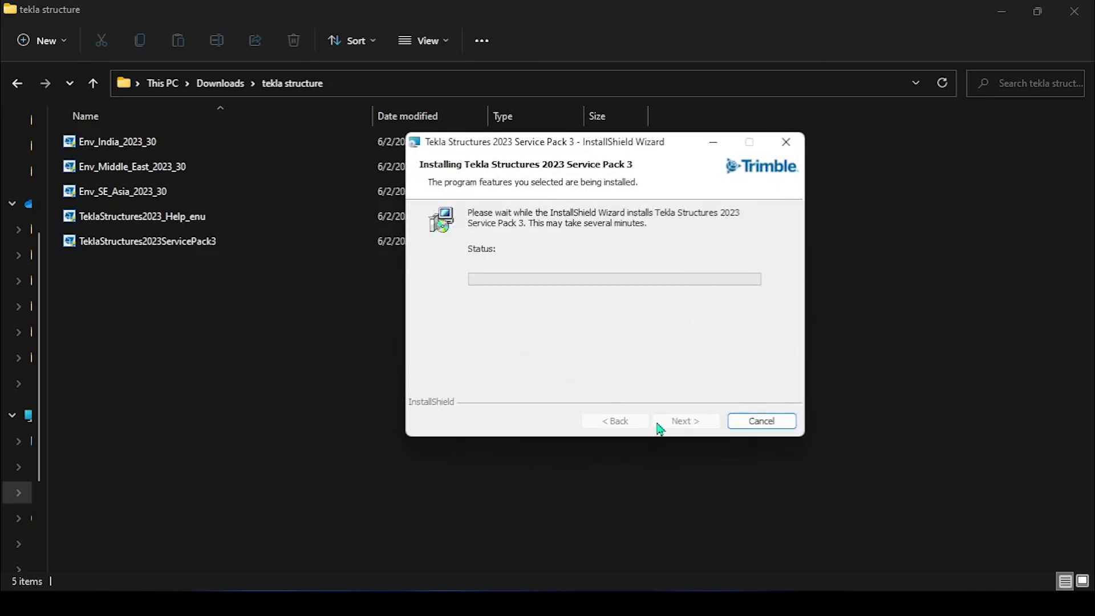
{"action": "left_click", "coordinate": [685, 603]}
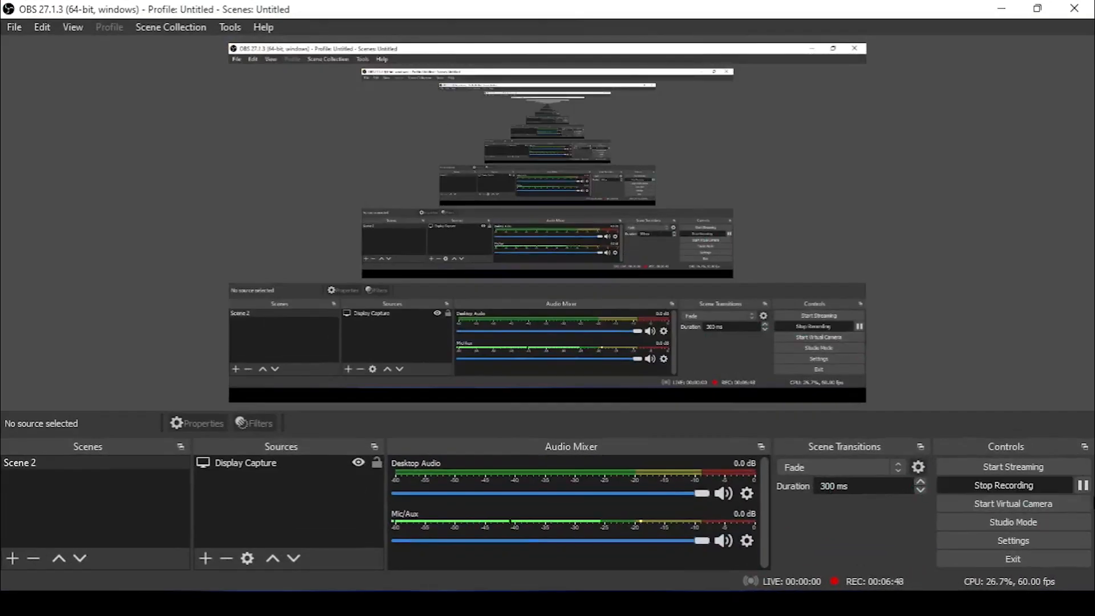
{"action": "left_click", "coordinate": [1082, 485]}
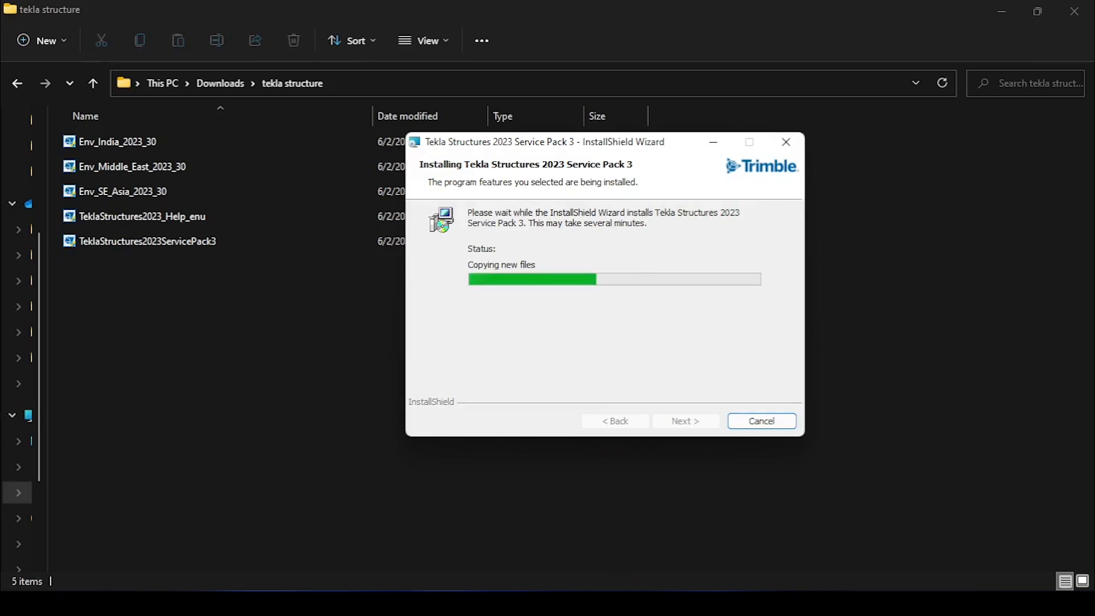
Switch to Chrome and look over the environment packages on the Tekla Structures downloads page.
{"action": "left_click", "coordinate": [745, 603]}
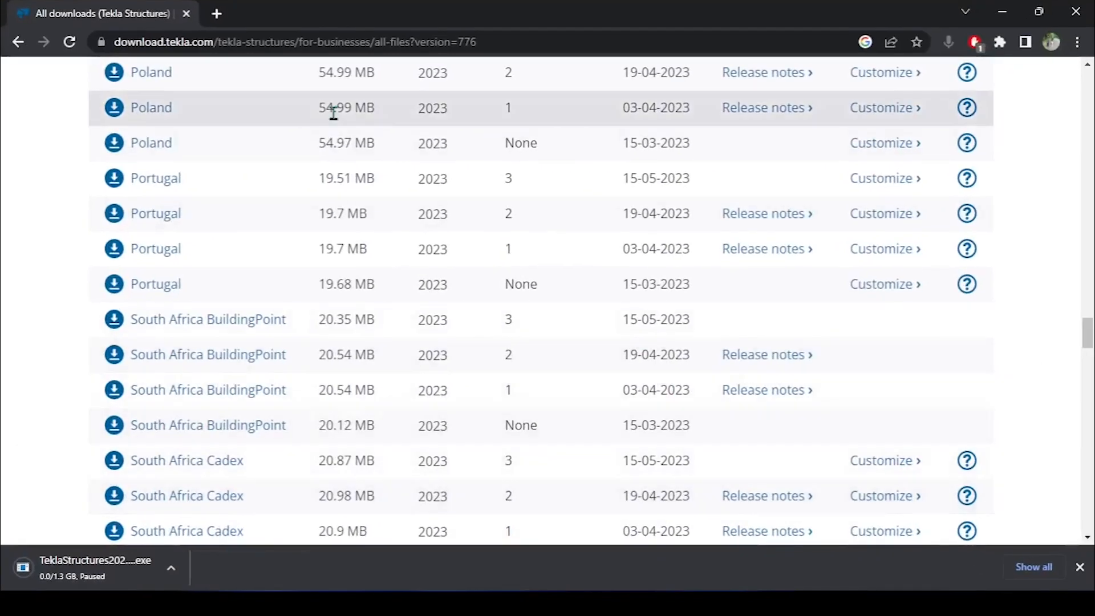
{"action": "scroll", "coordinate": [557, 318], "scroll_direction": "up", "scroll_amount": 5}
{"action": "scroll", "coordinate": [557, 319], "scroll_direction": "down", "scroll_amount": 10, "text": "ctrl"}
{"action": "scroll", "coordinate": [496, 205], "scroll_direction": "up", "scroll_amount": 9, "text": "ctrl"}
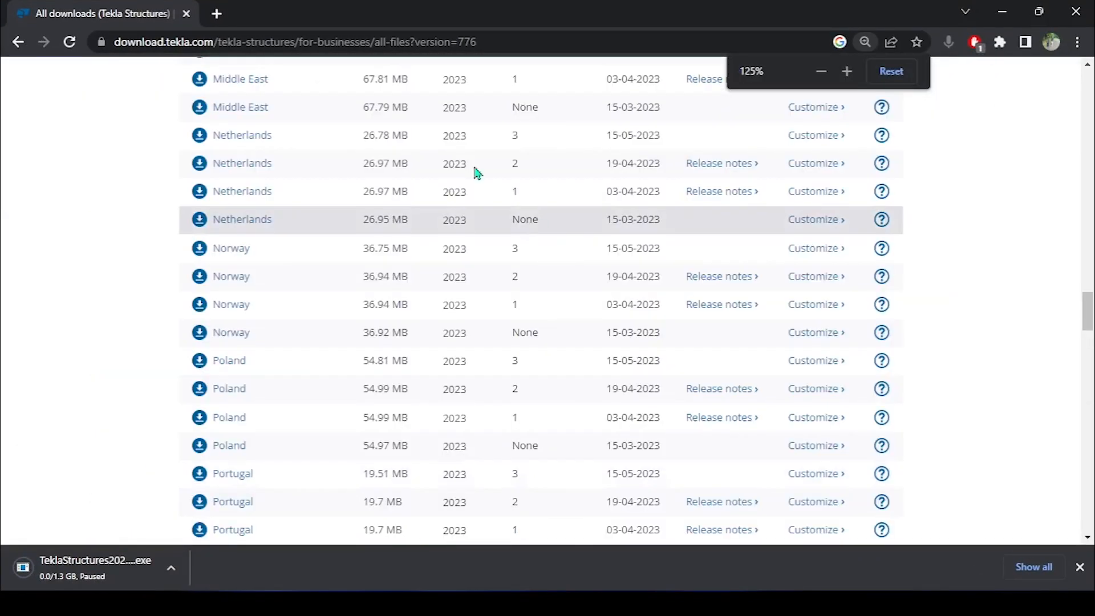
Open the Tekla for Education page in a new tab and examine the Register, Activate, Download and Learn stages for Tekla Structures.
{"action": "left_click", "coordinate": [217, 14]}
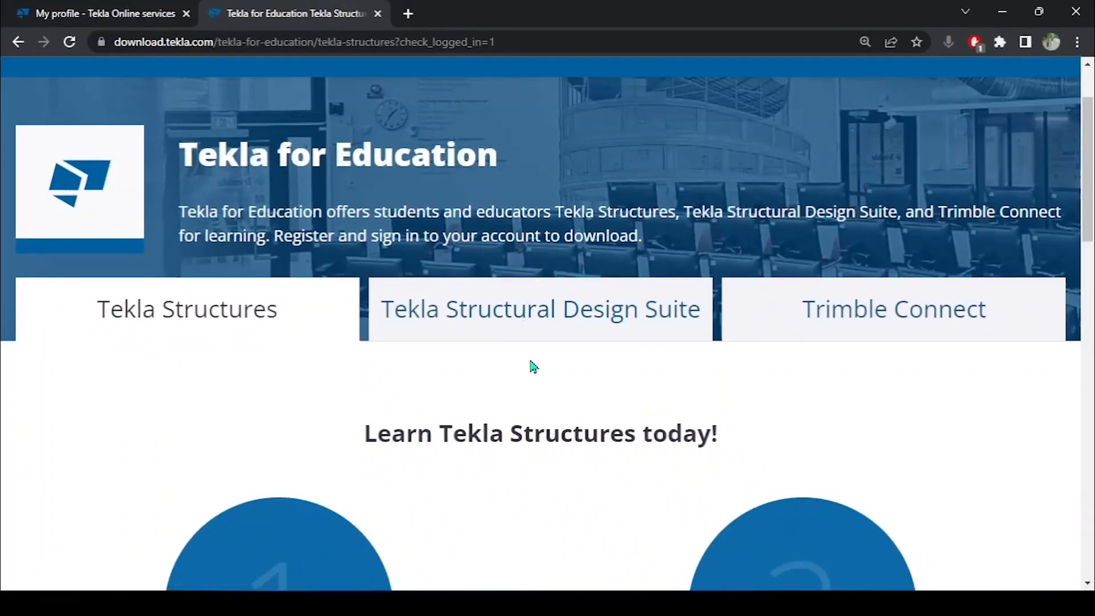
{"action": "scroll", "coordinate": [533, 367], "scroll_direction": "down", "scroll_amount": 1}
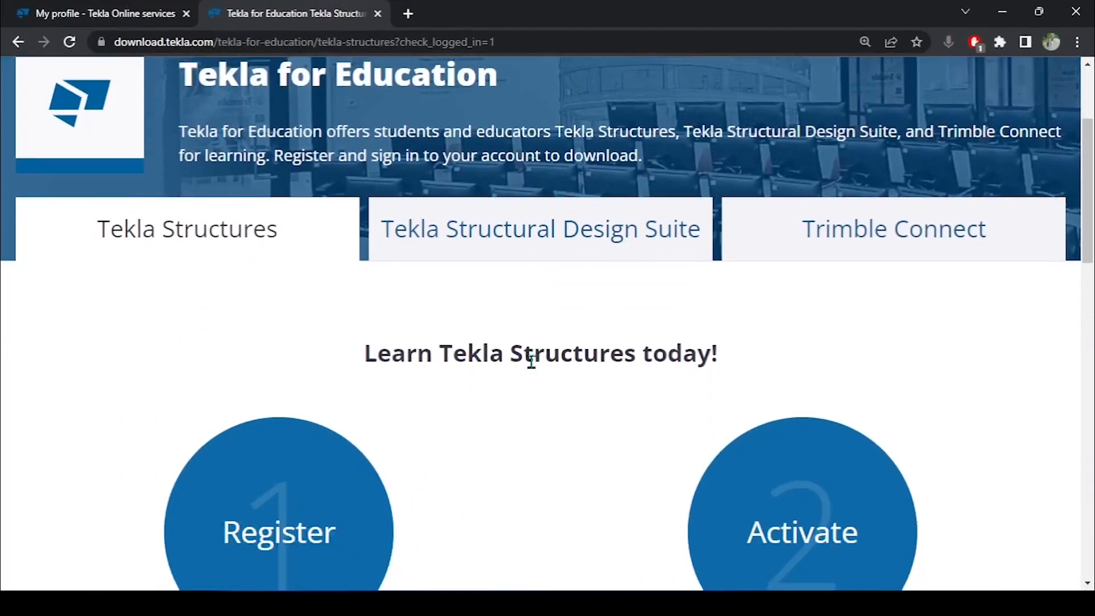
{"action": "scroll", "coordinate": [325, 296], "scroll_direction": "down", "scroll_amount": 1}
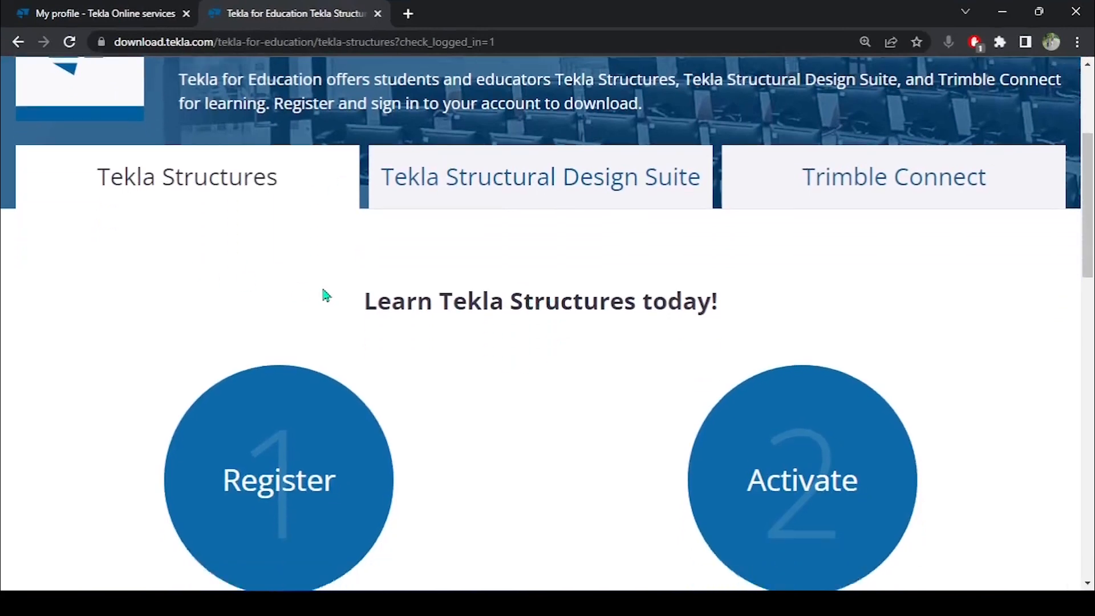
{"action": "scroll", "coordinate": [528, 314], "scroll_direction": "down", "scroll_amount": 1, "text": "ctrl"}
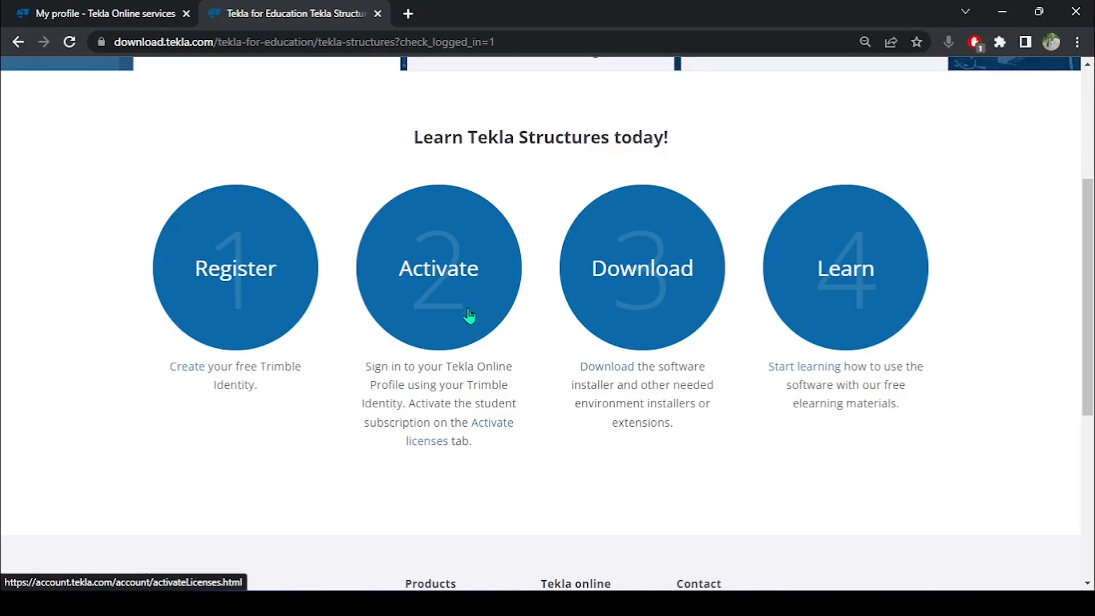
{"action": "scroll", "coordinate": [470, 318], "scroll_direction": "down", "scroll_amount": 1}
{"action": "scroll", "coordinate": [648, 231], "scroll_direction": "up", "scroll_amount": 1}
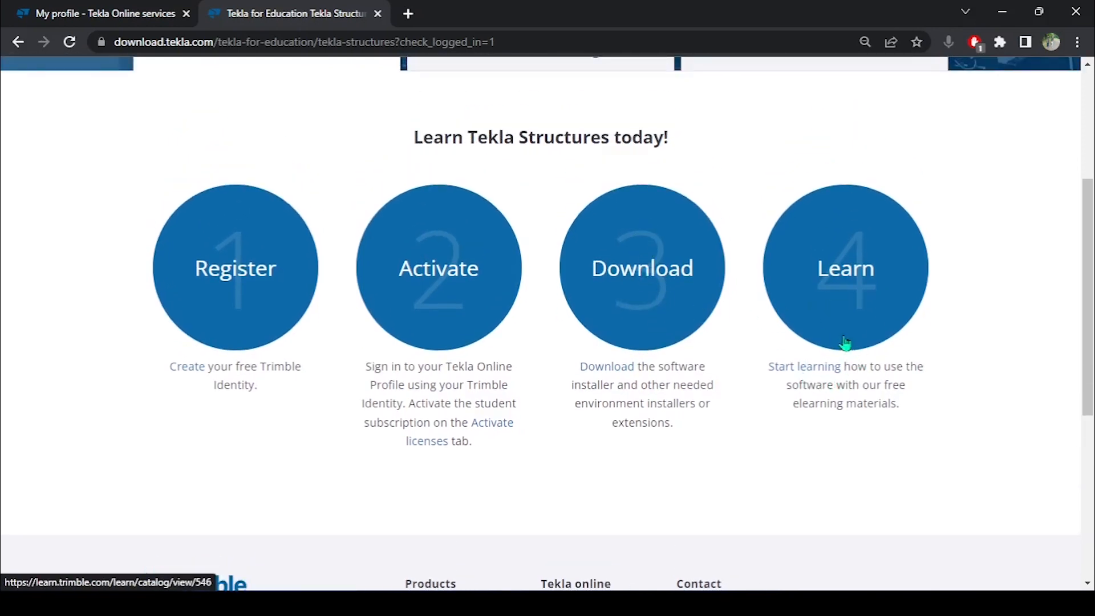
{"action": "scroll", "coordinate": [838, 346], "scroll_direction": "down", "scroll_amount": 3}
{"action": "scroll", "coordinate": [827, 349], "scroll_direction": "up", "scroll_amount": 5}
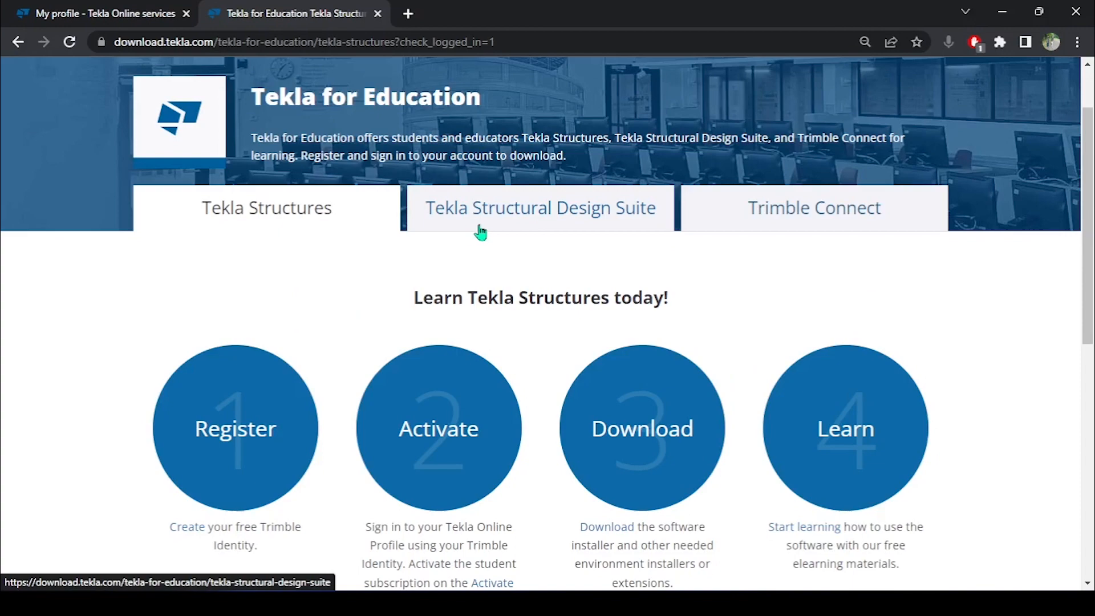
Load learndailyteam.com in a new tab and open its Tekla Structure course page.
{"action": "left_click", "coordinate": [407, 16]}
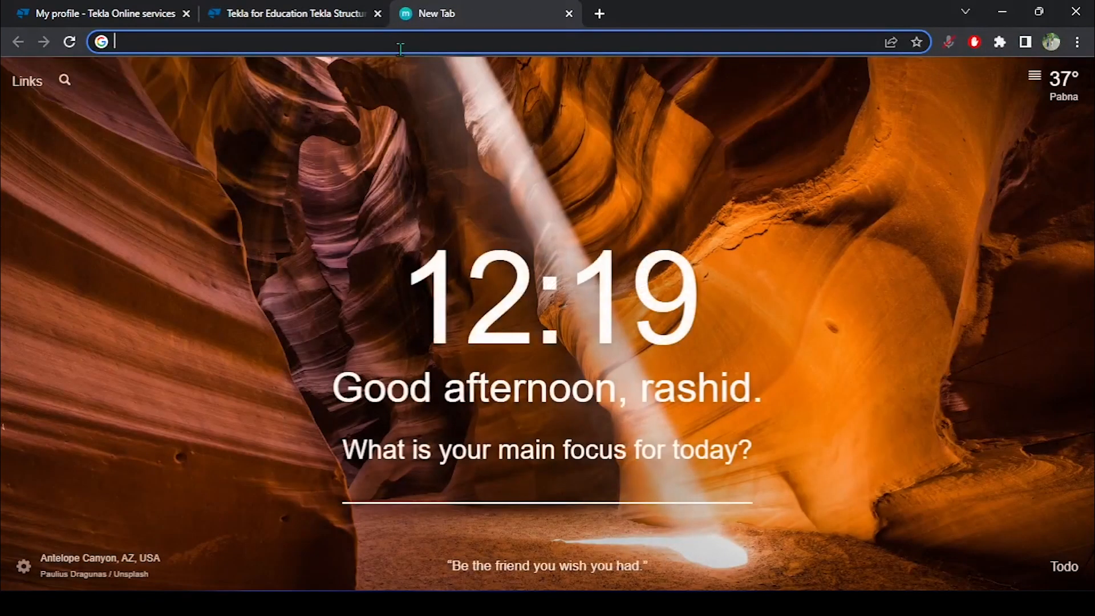
{"action": "type", "text": "learndailyteam.com"}
{"action": "key", "text": "Return"}
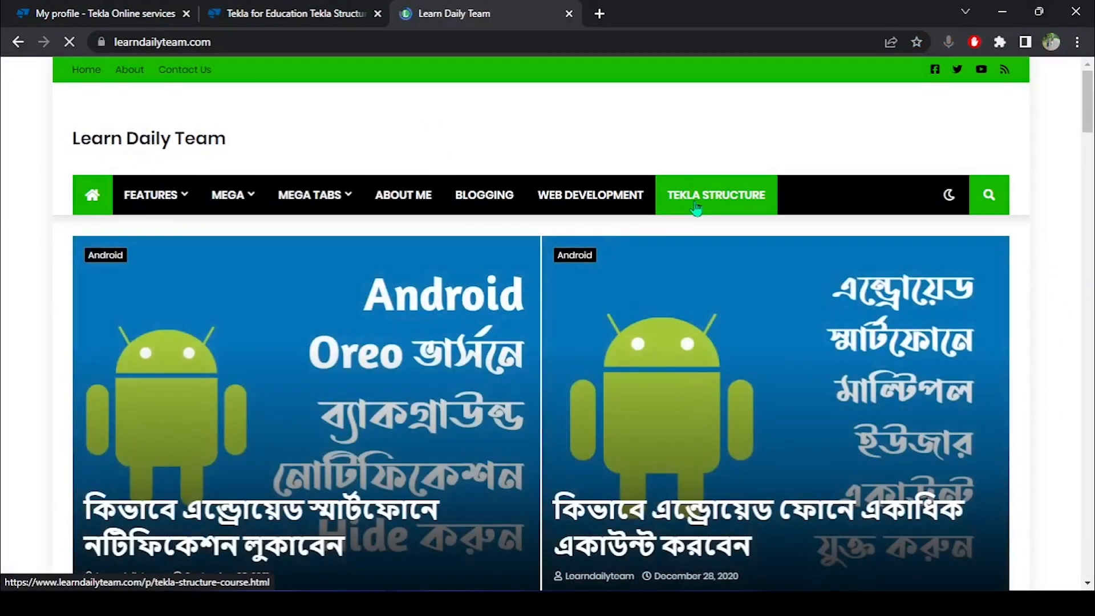
{"action": "left_click", "coordinate": [712, 195]}
Read the basic course outline's heading and duration, highlighting the Introduction to Tekla Structures and Basic 3D Modelling topics.
{"action": "scroll", "coordinate": [471, 315], "scroll_direction": "down", "scroll_amount": 3}
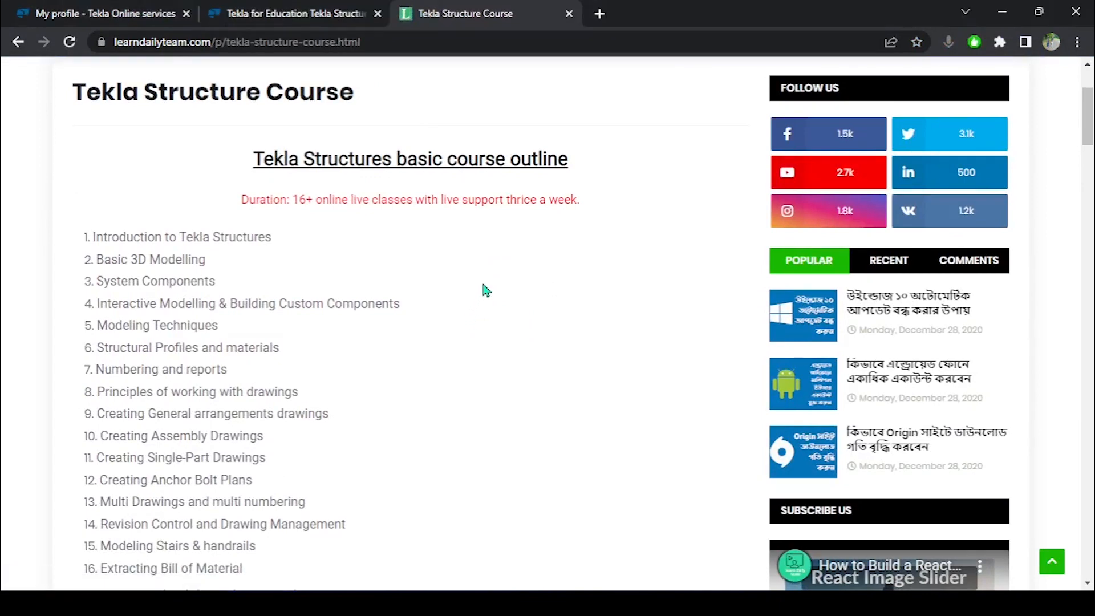
{"action": "scroll", "coordinate": [473, 270], "scroll_direction": "up", "scroll_amount": 1}
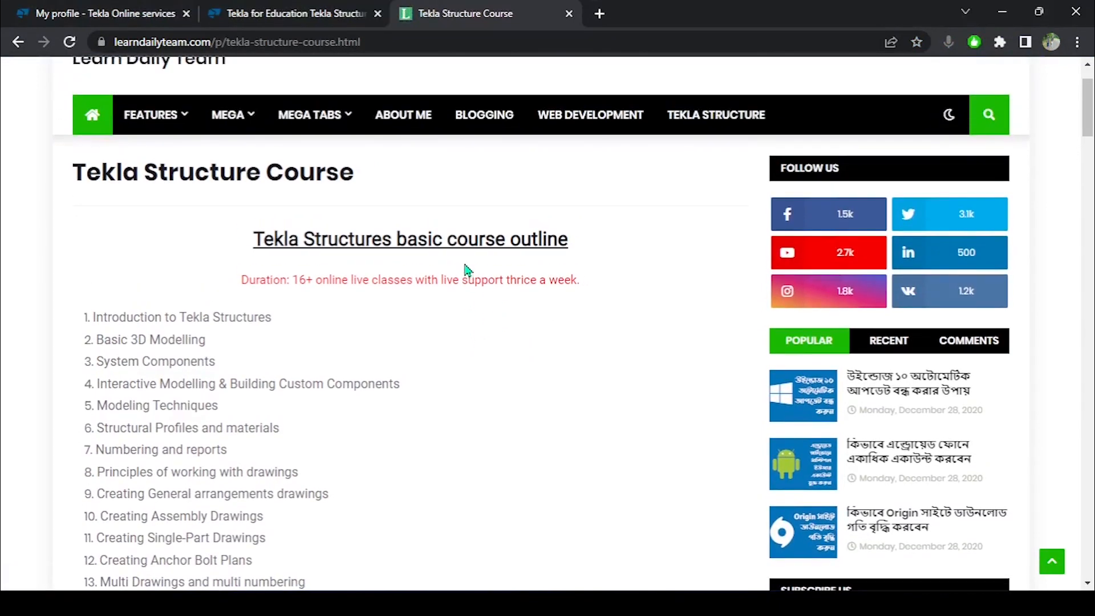
{"action": "scroll", "coordinate": [482, 273], "scroll_direction": "down", "scroll_amount": 1}
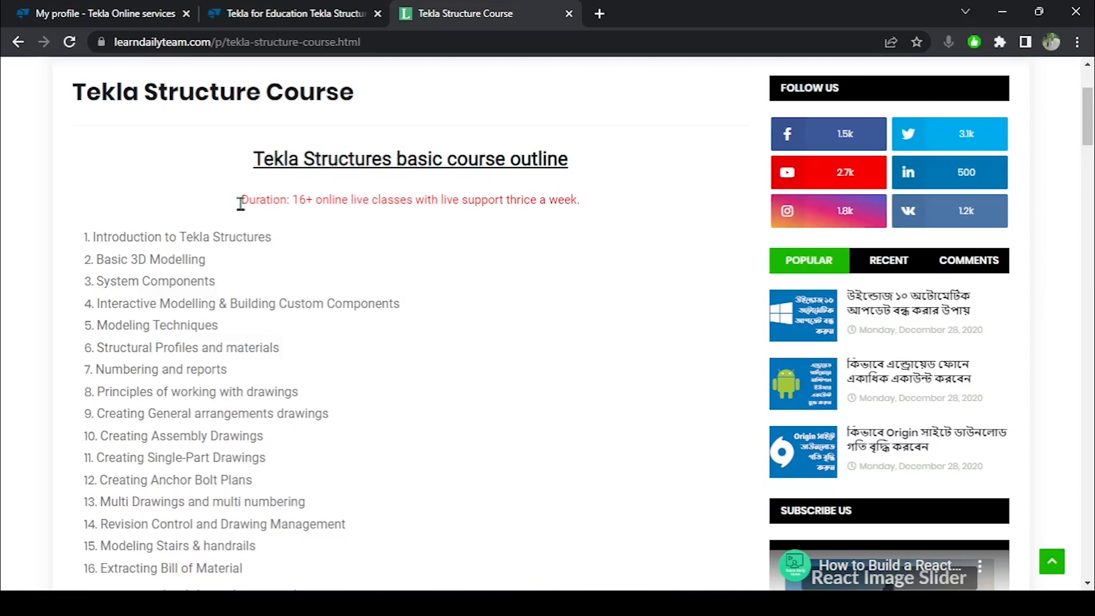
{"action": "scroll", "coordinate": [245, 222], "scroll_direction": "down", "scroll_amount": 1}
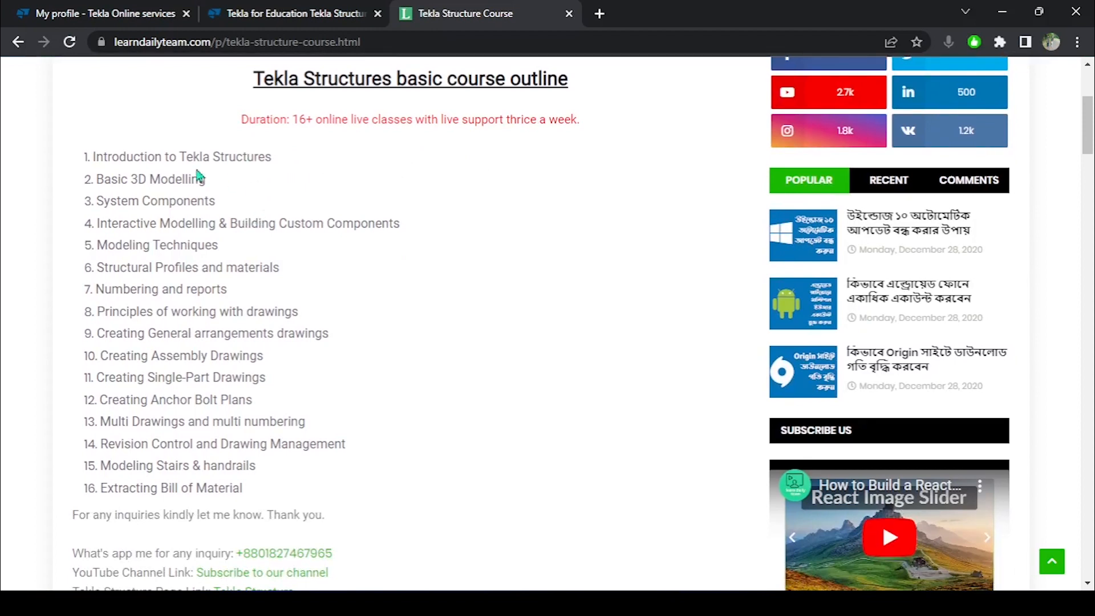
{"action": "left_click_drag", "start_coordinate": [127, 157], "coordinate": [268, 157]}
{"action": "left_click", "coordinate": [341, 171]}
{"action": "left_click_drag", "start_coordinate": [105, 179], "coordinate": [267, 190]}
{"action": "left_click", "coordinate": [266, 190]}
Highlight the Interactive Modelling & Building Custom Components and Modeling Techniques topics while reading through the course outline.
{"action": "scroll", "coordinate": [265, 191], "scroll_direction": "down", "scroll_amount": 1}
{"action": "scroll", "coordinate": [265, 191], "scroll_direction": "up", "scroll_amount": 1}
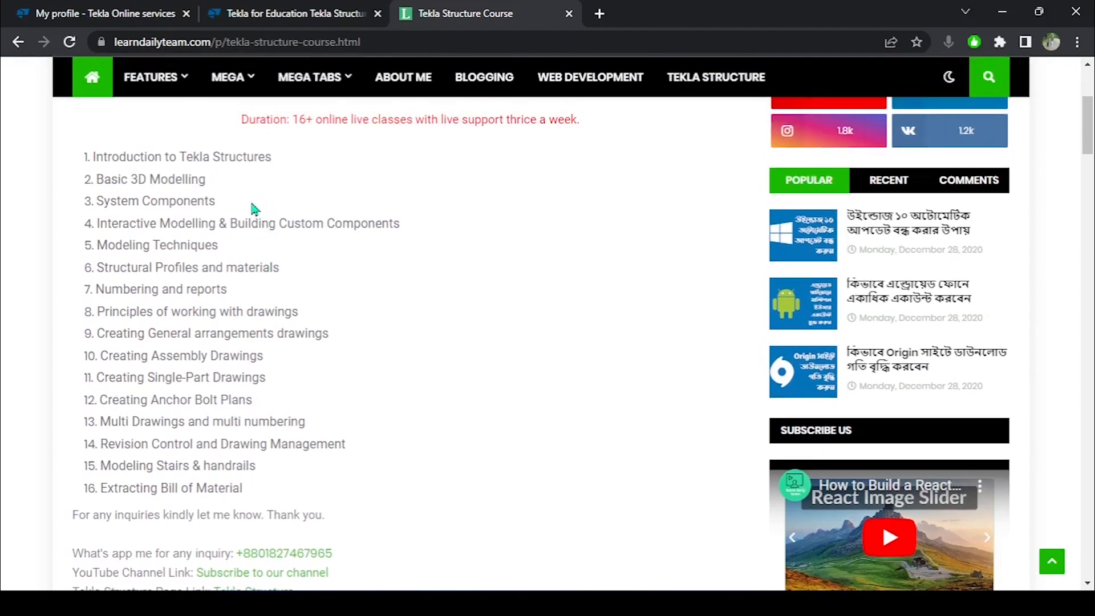
{"action": "left_click_drag", "start_coordinate": [251, 207], "coordinate": [175, 224]}
{"action": "left_click", "coordinate": [217, 226]}
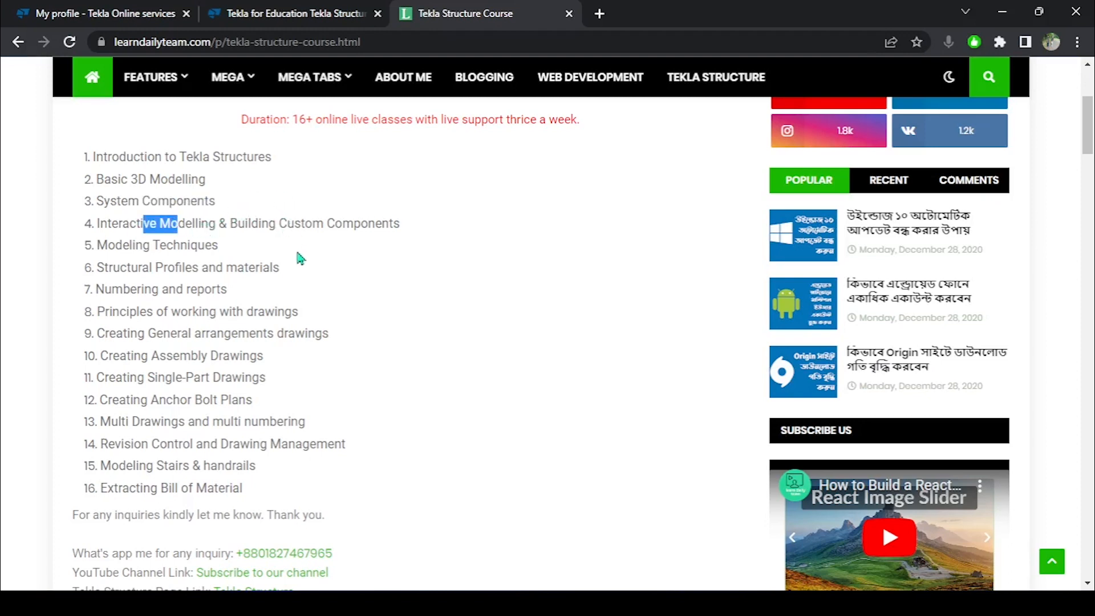
{"action": "left_click", "coordinate": [423, 232]}
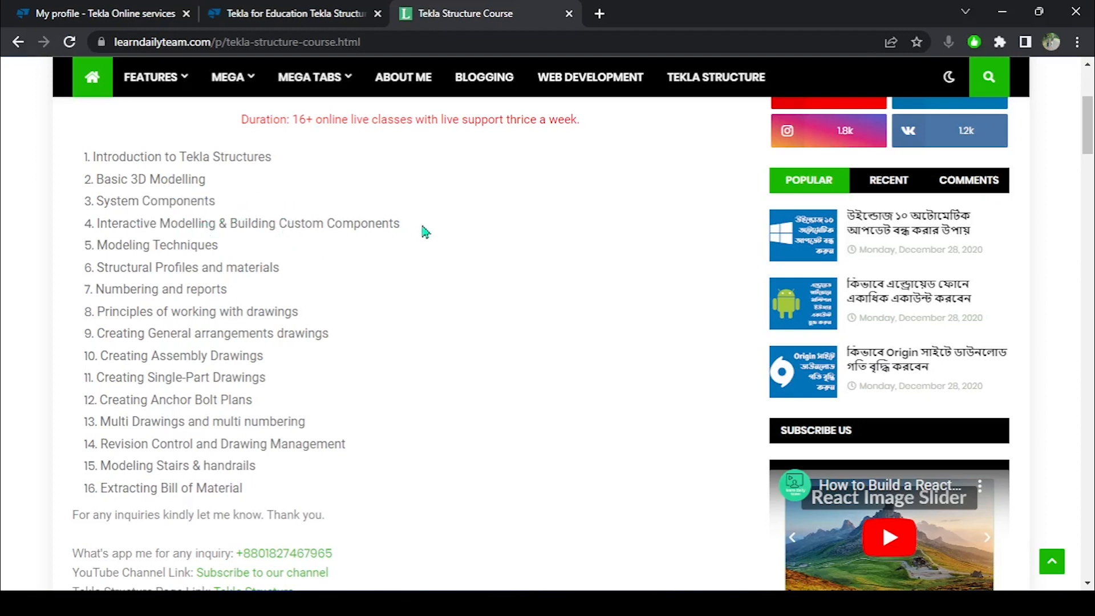
{"action": "left_click_drag", "start_coordinate": [123, 245], "coordinate": [197, 242]}
{"action": "left_click", "coordinate": [288, 254]}
Highlight the Numbering and reports, Principles of working with drawings, and Creating General arrangements drawings topics in the course outline.
{"action": "scroll", "coordinate": [302, 280], "scroll_direction": "down", "scroll_amount": 1}
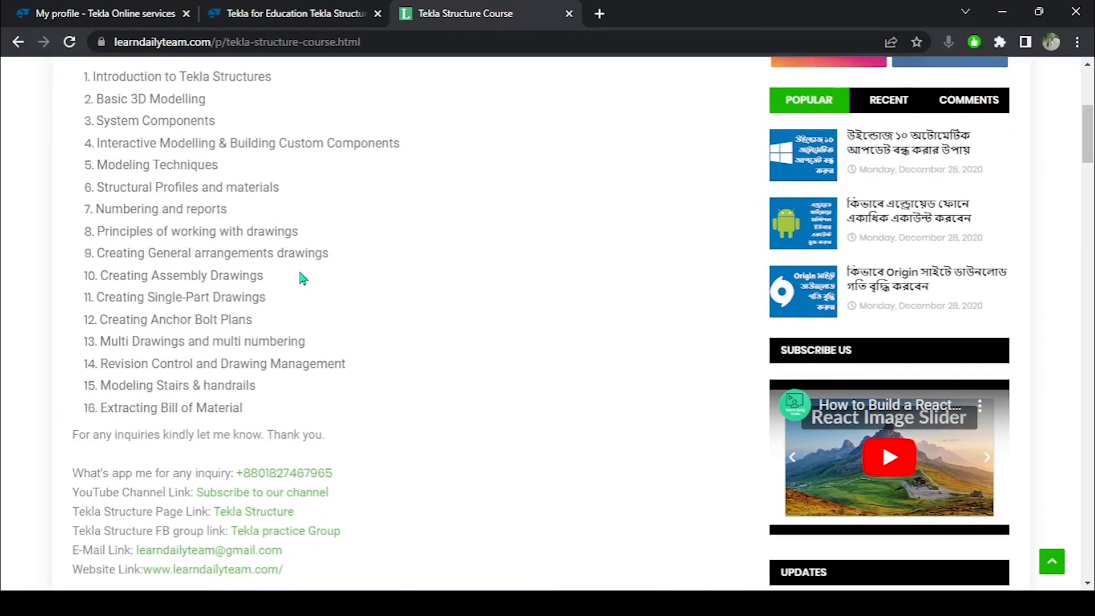
{"action": "left_click_drag", "start_coordinate": [112, 208], "coordinate": [203, 209]}
{"action": "left_click", "coordinate": [243, 219]}
{"action": "left_click_drag", "start_coordinate": [112, 231], "coordinate": [209, 231]}
{"action": "left_click", "coordinate": [296, 231]}
{"action": "left_click_drag", "start_coordinate": [332, 260], "coordinate": [130, 254]}
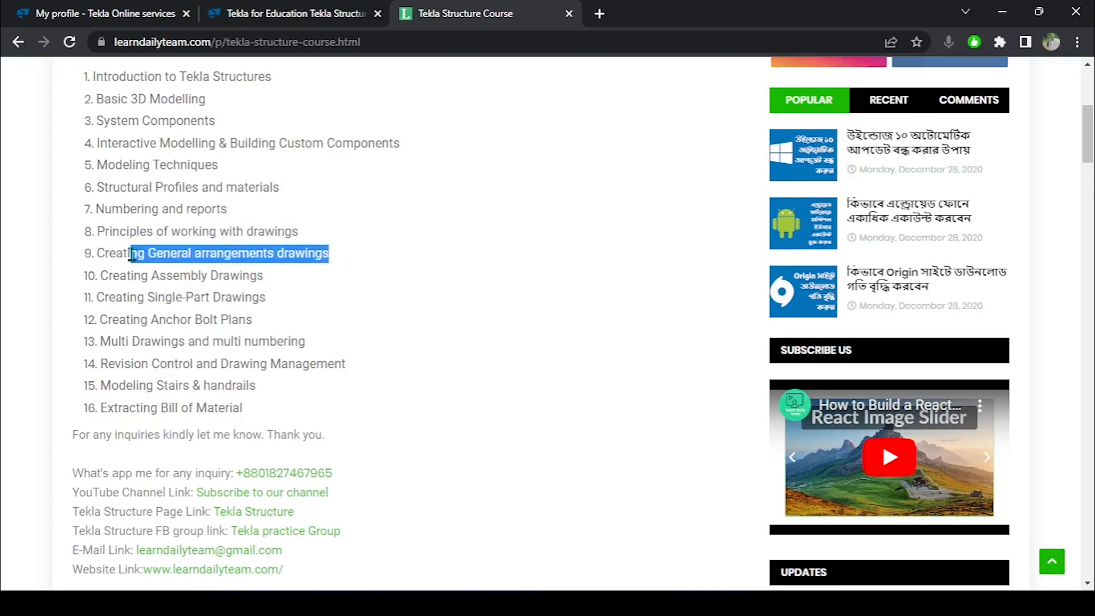
Highlight the Creating Assembly Drawings and Creating Anchor Bolt Plans topics while reading through the course outline.
{"action": "left_click", "coordinate": [183, 272]}
{"action": "scroll", "coordinate": [164, 257], "scroll_direction": "down", "scroll_amount": 1}
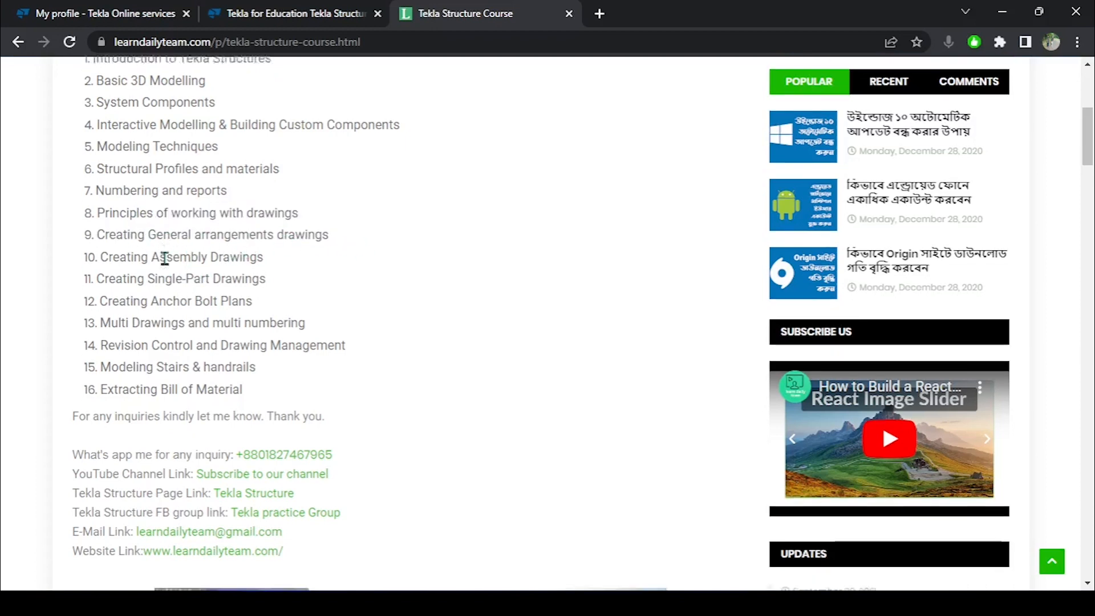
{"action": "mouse_move", "coordinate": [124, 194]}
{"action": "left_mouse_down"}
{"action": "mouse_move", "coordinate": [271, 196]}
{"action": "mouse_move", "coordinate": [116, 194]}
{"action": "left_mouse_up"}
{"action": "left_click", "coordinate": [272, 198]}
{"action": "left_click", "coordinate": [171, 194]}
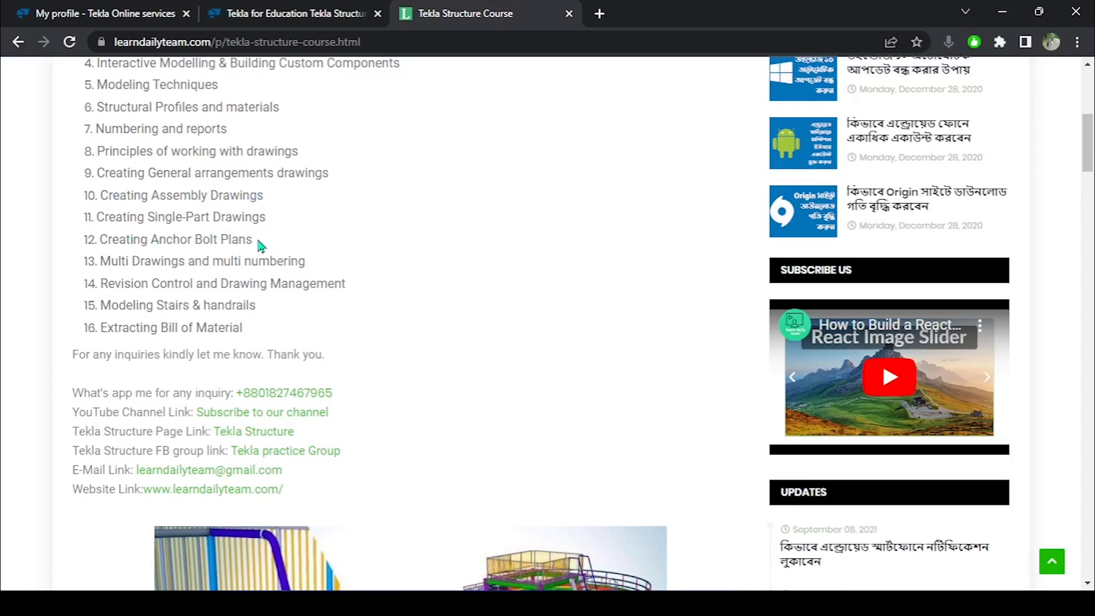
{"action": "left_click_drag", "start_coordinate": [260, 246], "coordinate": [245, 239]}
{"action": "left_click", "coordinate": [275, 242]}
{"action": "scroll", "coordinate": [276, 244], "scroll_direction": "down", "scroll_amount": 1}
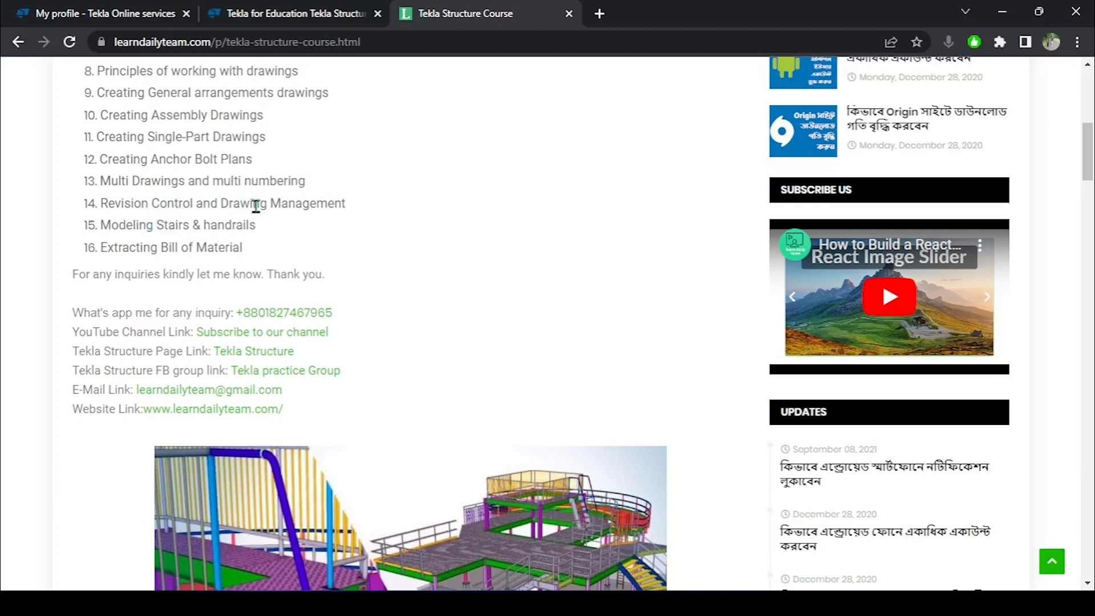
Highlight the Revision Control and Drawing Management and Modeling Stairs & handrails topics in the course outline.
{"action": "left_click_drag", "start_coordinate": [354, 209], "coordinate": [112, 206]}
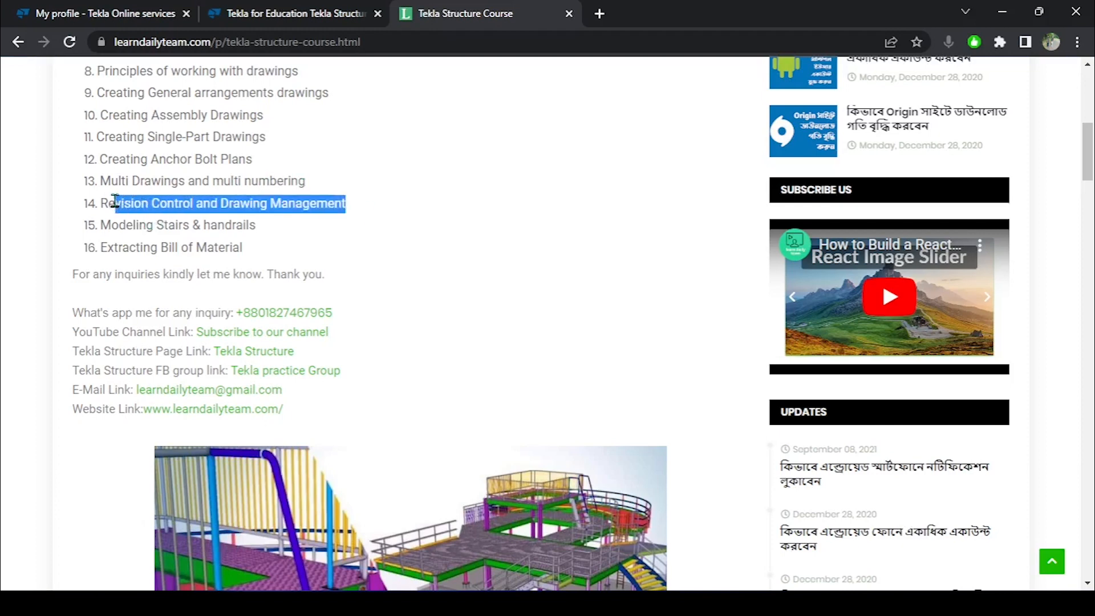
{"action": "left_click", "coordinate": [171, 207]}
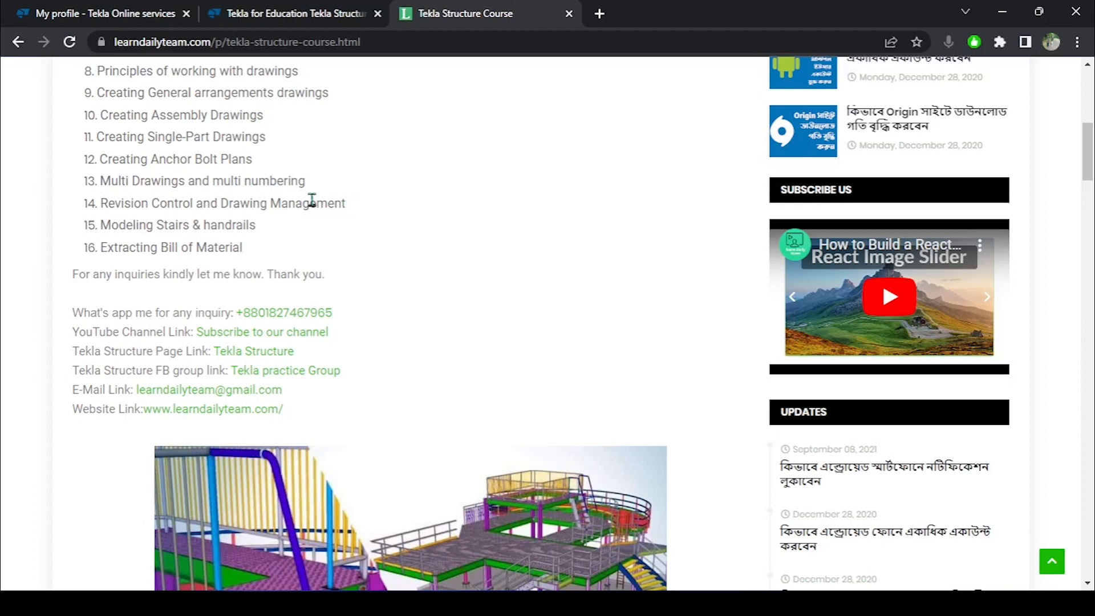
{"action": "left_click_drag", "start_coordinate": [98, 204], "coordinate": [349, 203]}
{"action": "left_click", "coordinate": [354, 206]}
{"action": "left_click_drag", "start_coordinate": [263, 236], "coordinate": [108, 222]}
{"action": "left_click", "coordinate": [165, 224]}
{"action": "scroll", "coordinate": [228, 222], "scroll_direction": "down", "scroll_amount": 1}
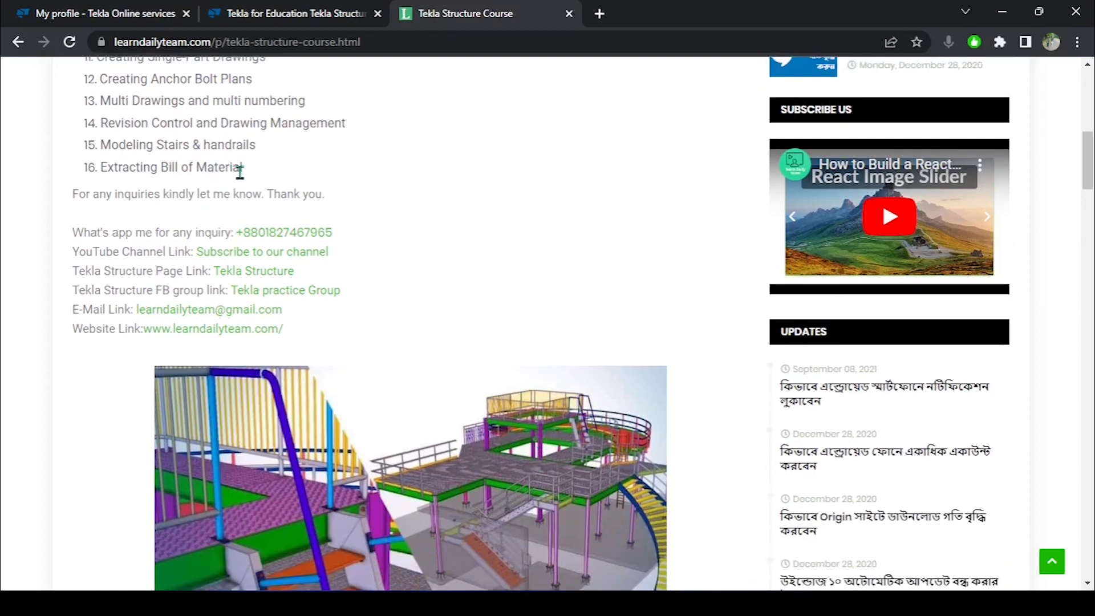
Examine the Tekla Structure Course Curricular banner image below the contact links.
{"action": "scroll", "coordinate": [239, 171], "scroll_direction": "down", "scroll_amount": 2}
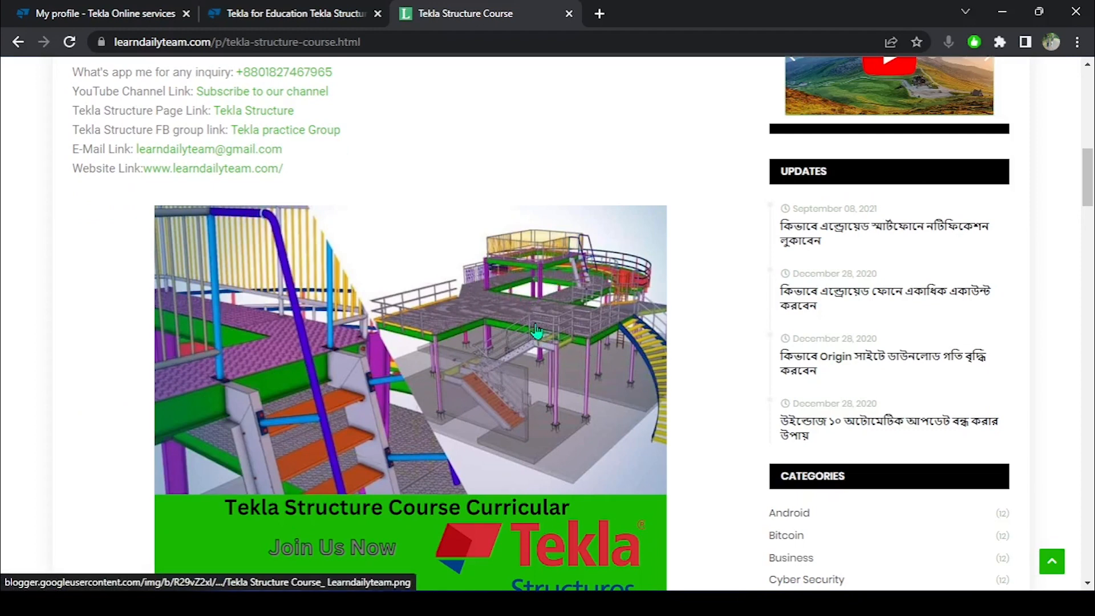
{"action": "scroll", "coordinate": [542, 325], "scroll_direction": "down", "scroll_amount": 1}
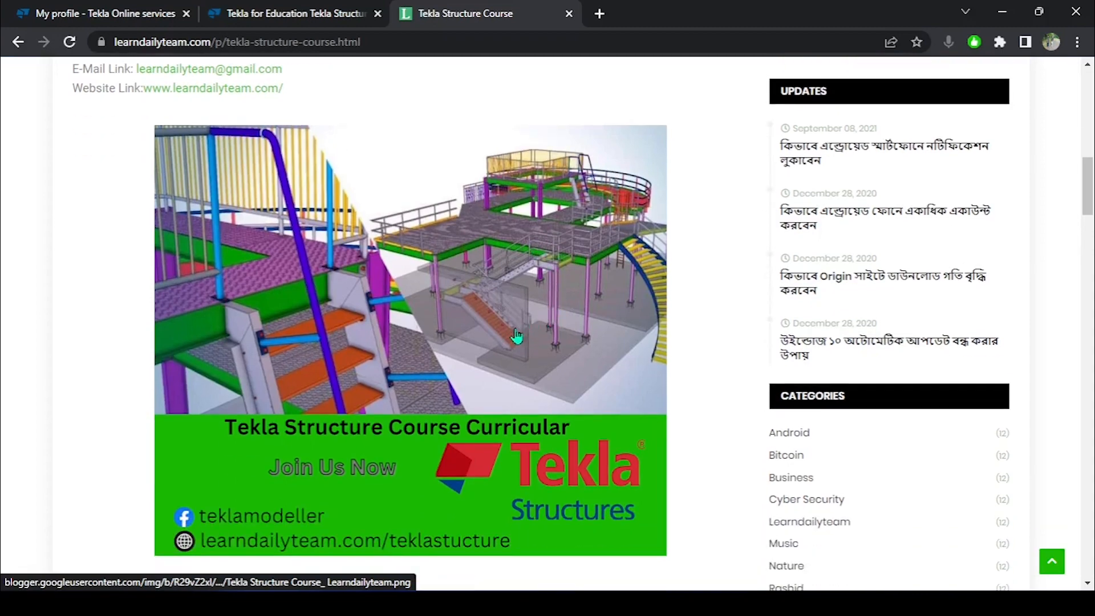
{"action": "scroll", "coordinate": [551, 315], "scroll_direction": "up", "scroll_amount": 2}
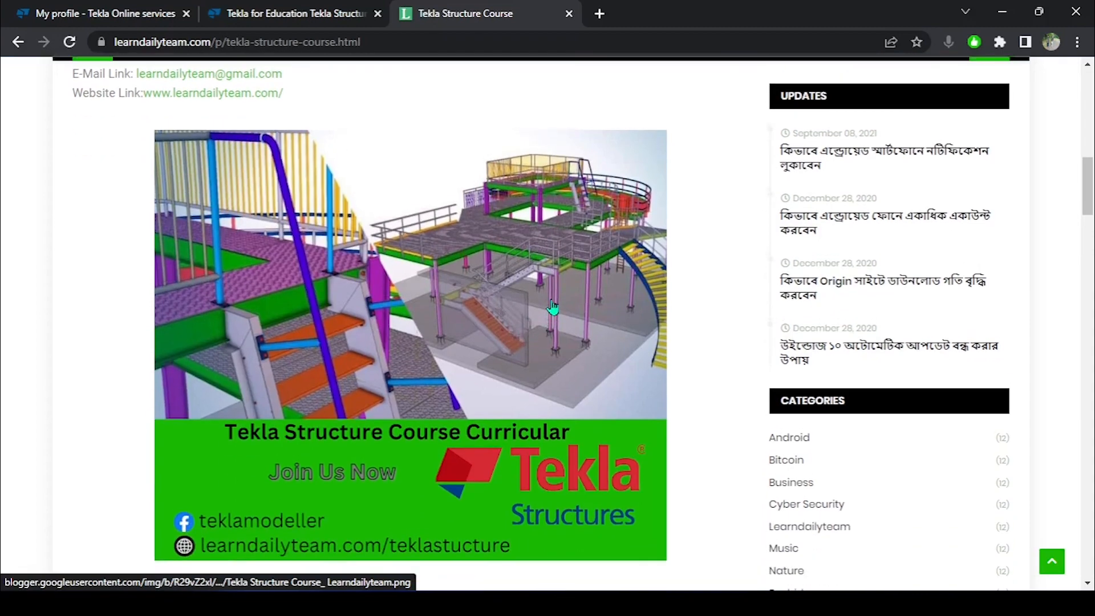
{"action": "scroll", "coordinate": [551, 316], "scroll_direction": "down", "scroll_amount": 1}
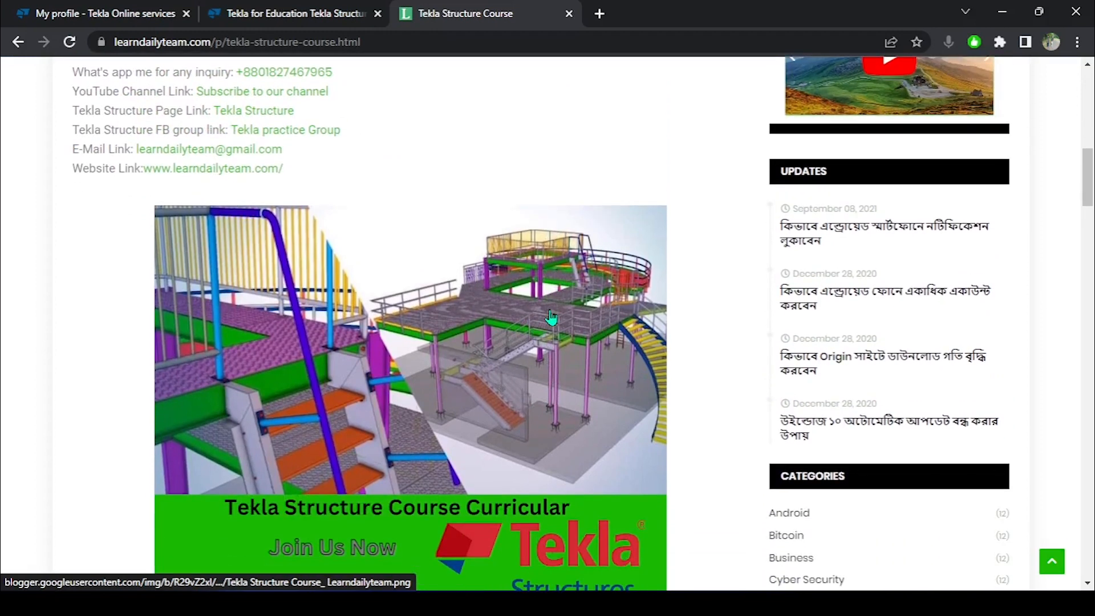
{"action": "scroll", "coordinate": [551, 318], "scroll_direction": "down", "scroll_amount": 1}
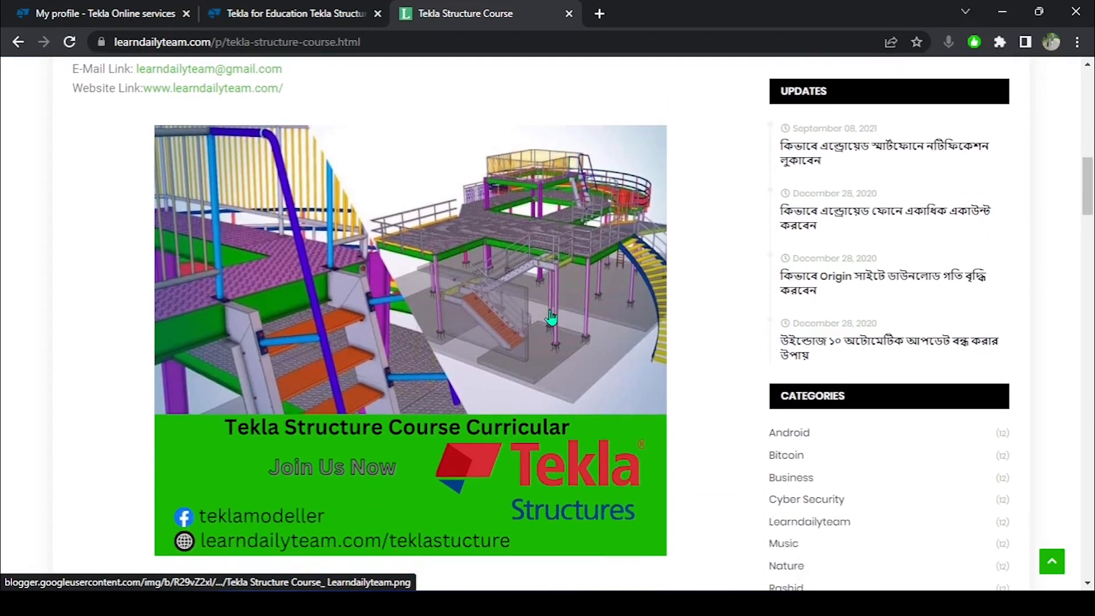
{"action": "scroll", "coordinate": [551, 317], "scroll_direction": "up", "scroll_amount": 3}
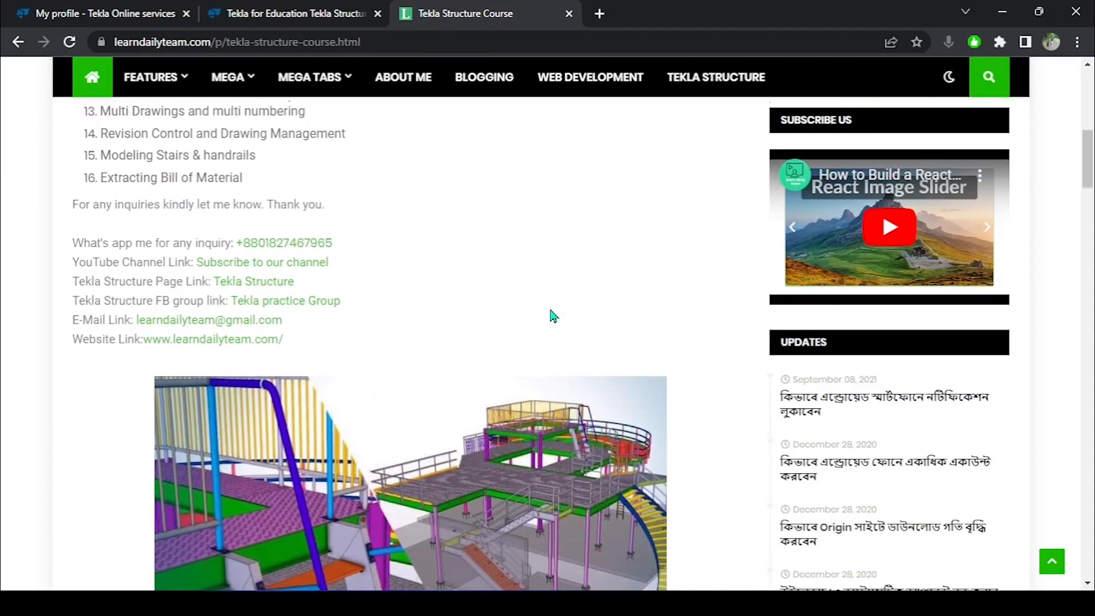
Highlight the Extracting Bill of Material topic at the end of the course outline.
{"action": "scroll", "coordinate": [551, 315], "scroll_direction": "up", "scroll_amount": 2}
{"action": "left_click_drag", "start_coordinate": [260, 333], "coordinate": [98, 327]}
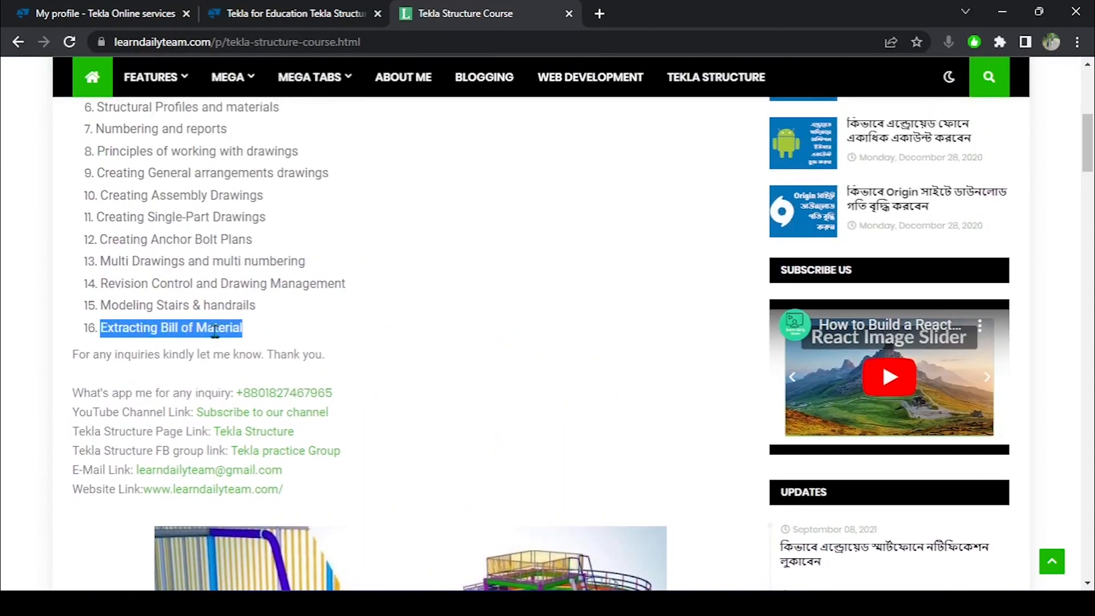
{"action": "left_click", "coordinate": [296, 329]}
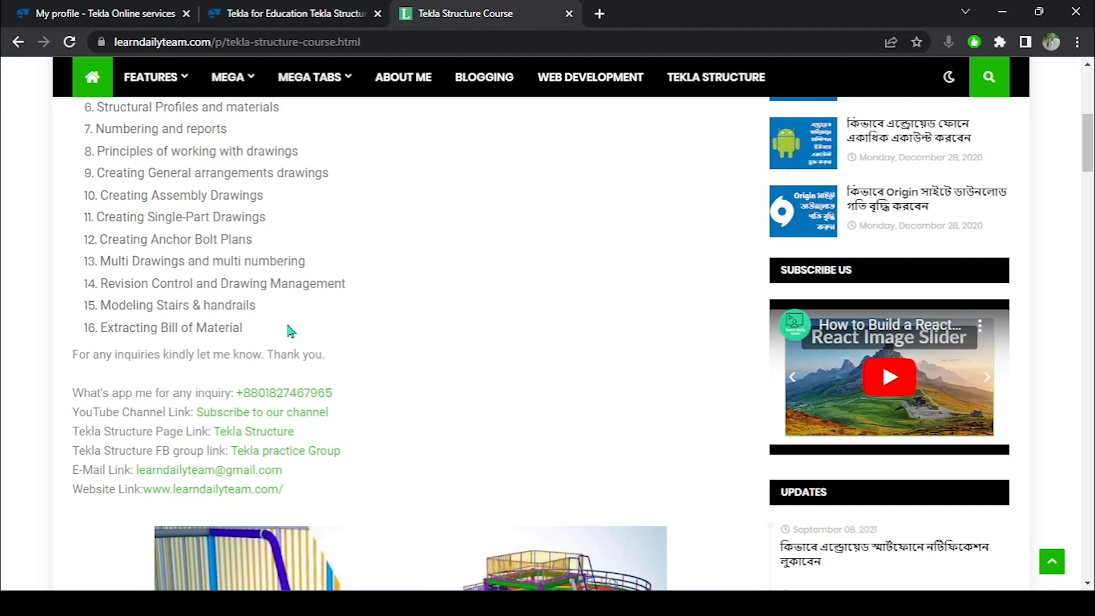
{"action": "scroll", "coordinate": [291, 331], "scroll_direction": "down", "scroll_amount": 1}
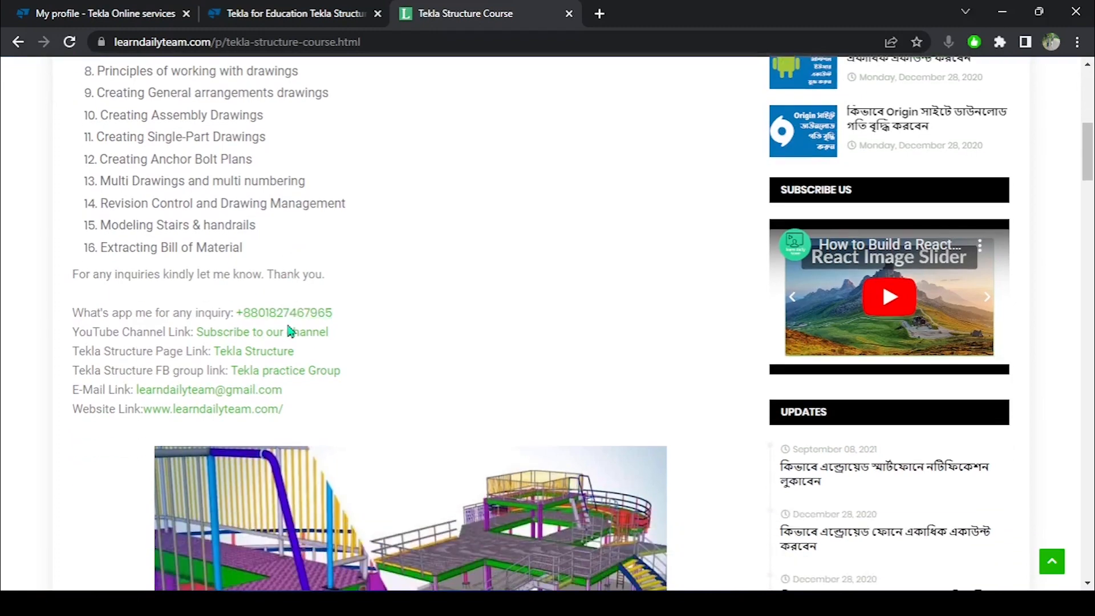
Review the whole course outline again from its heading and duration down to the contact links.
{"action": "scroll", "coordinate": [302, 327], "scroll_direction": "up", "scroll_amount": 5}
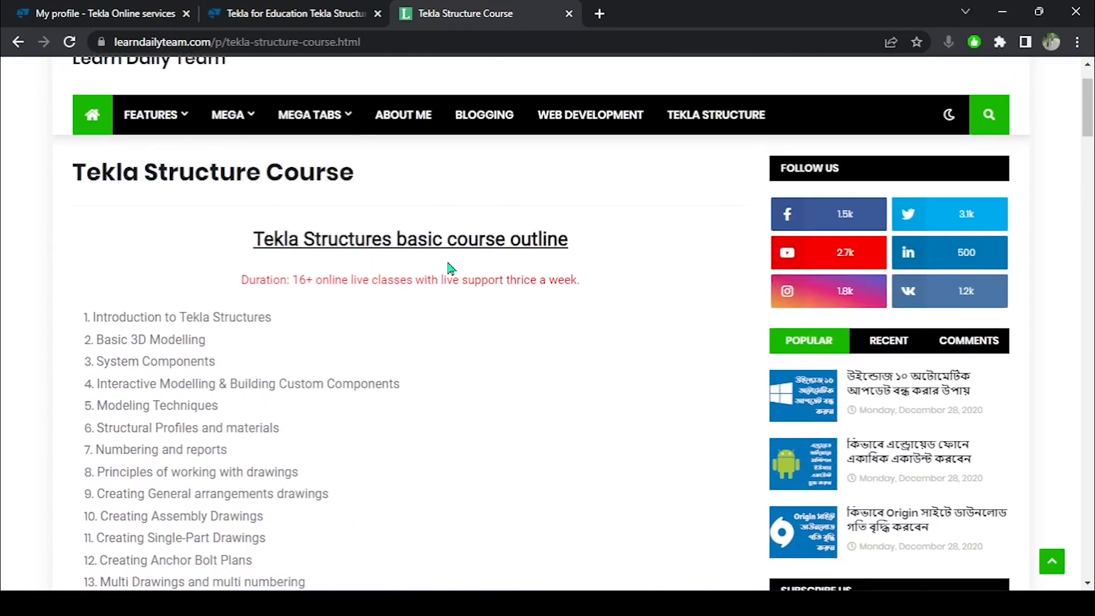
{"action": "scroll", "coordinate": [429, 267], "scroll_direction": "down", "scroll_amount": 2}
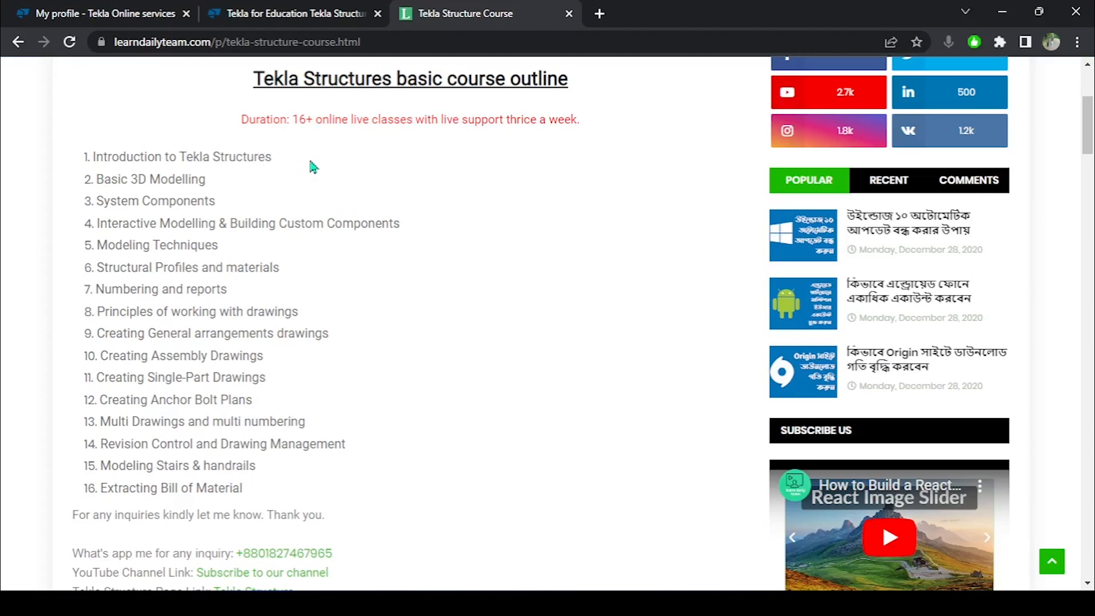
{"action": "scroll", "coordinate": [296, 222], "scroll_direction": "down", "scroll_amount": 1}
{"action": "scroll", "coordinate": [296, 223], "scroll_direction": "down", "scroll_amount": 1}
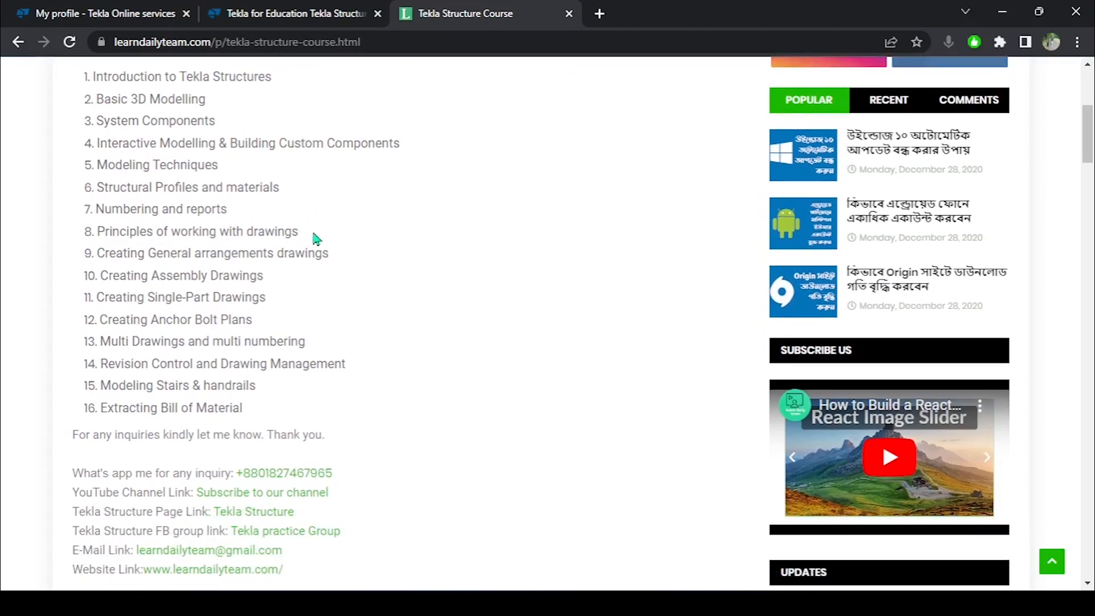
{"action": "scroll", "coordinate": [322, 251], "scroll_direction": "down", "scroll_amount": 4}
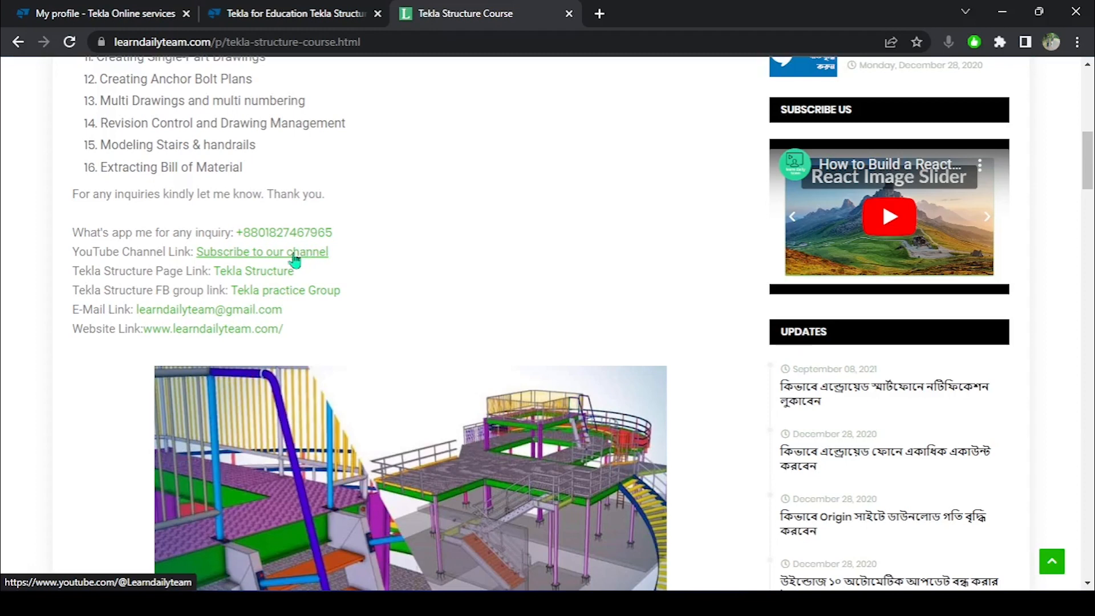
Open the Tekla Structure Facebook page link in a new tab and look through the page's intro, posts and photos.
{"action": "right_click", "coordinate": [258, 277]}
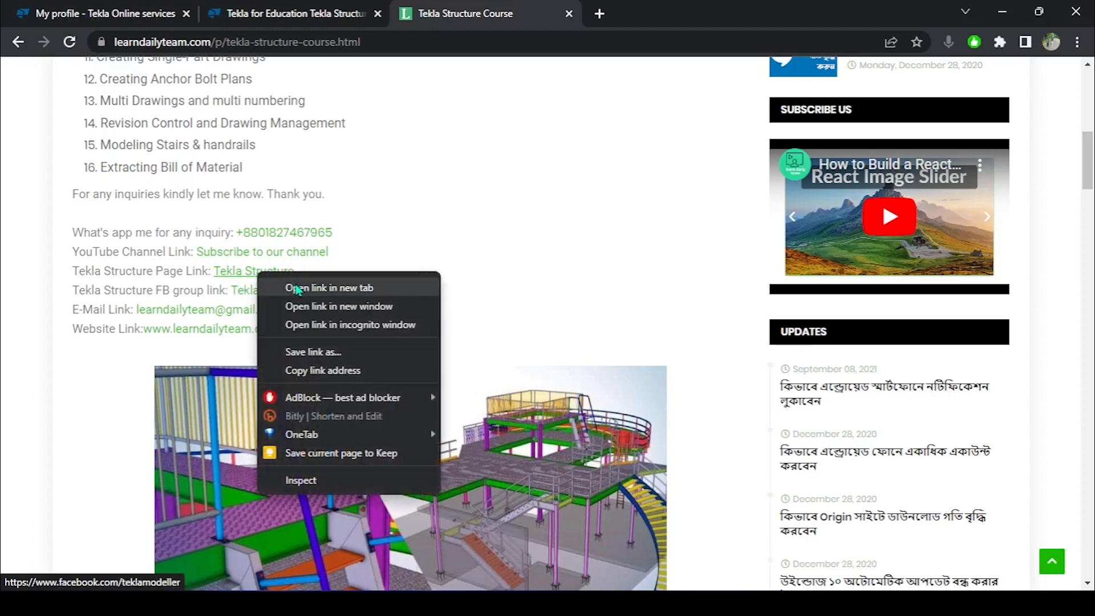
{"action": "left_click", "coordinate": [293, 286]}
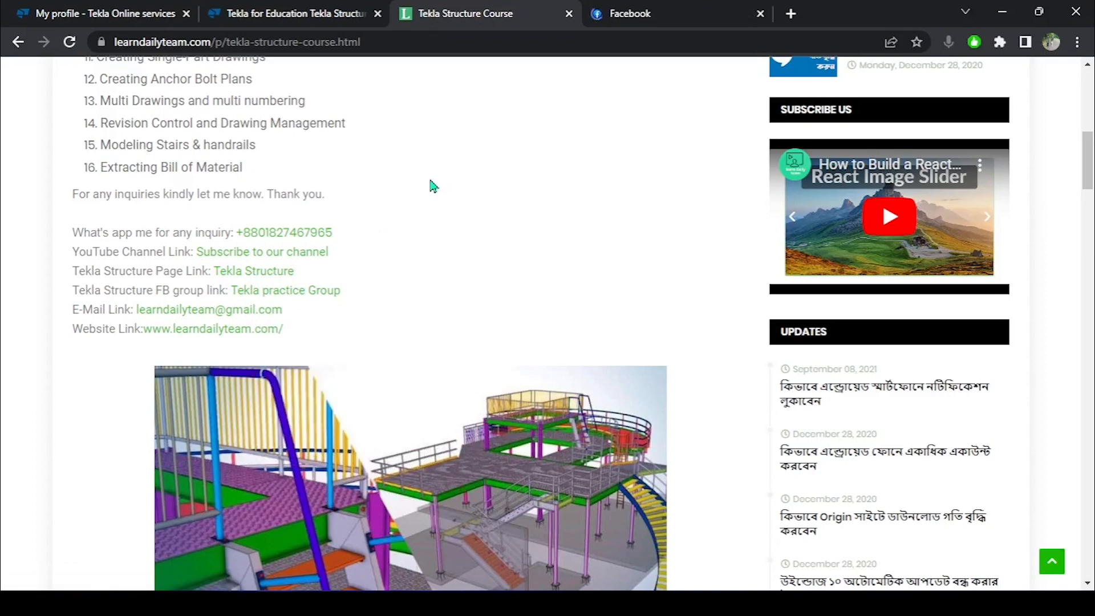
{"action": "left_click", "coordinate": [630, 17]}
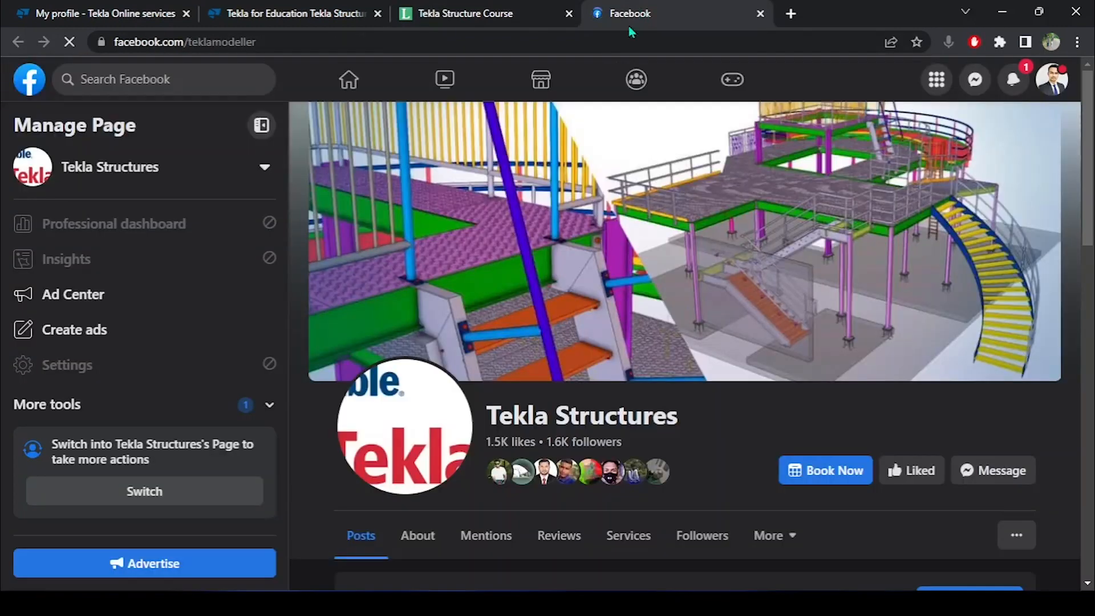
{"action": "scroll", "coordinate": [535, 194], "scroll_direction": "down", "scroll_amount": 5}
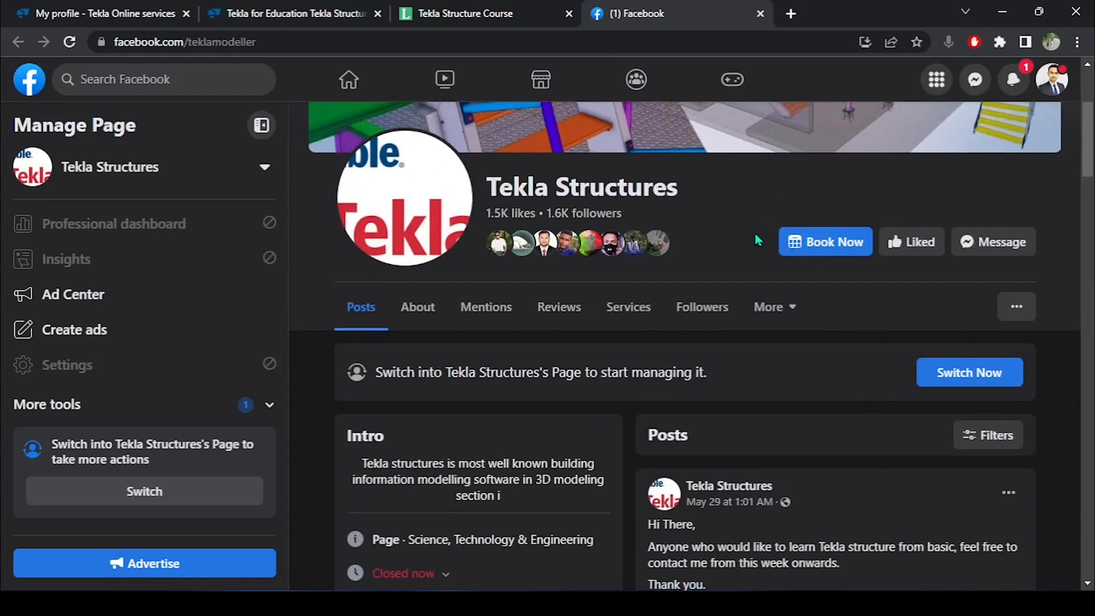
{"action": "scroll", "coordinate": [757, 240], "scroll_direction": "down", "scroll_amount": 9}
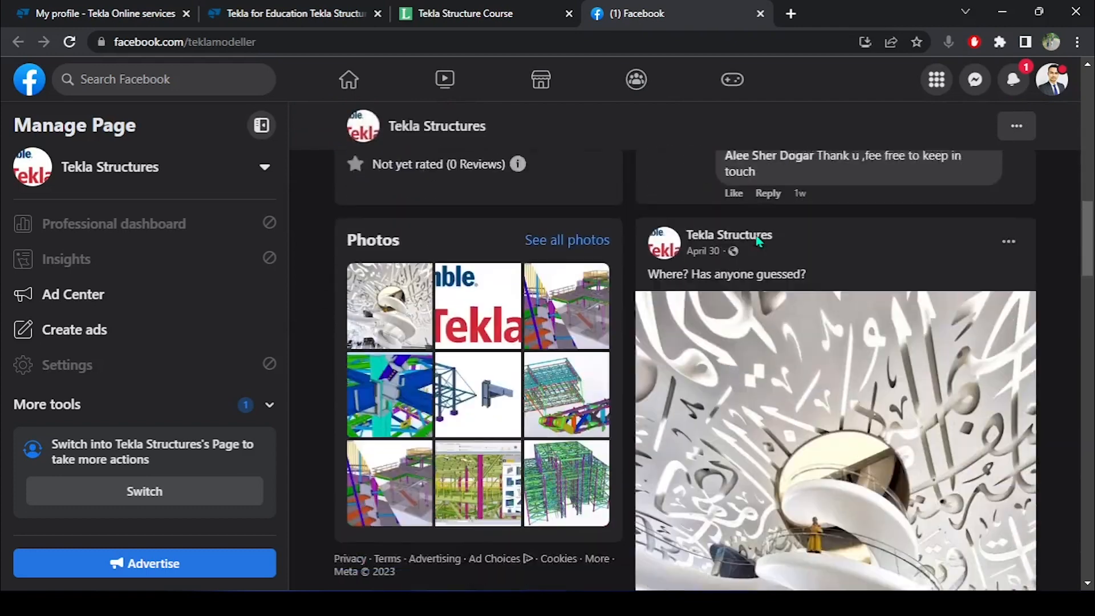
View the Facebook page's photos of steel-structure models one after another, beginning with the frame and beam connection image, and close the viewer.
{"action": "left_click", "coordinate": [453, 394]}
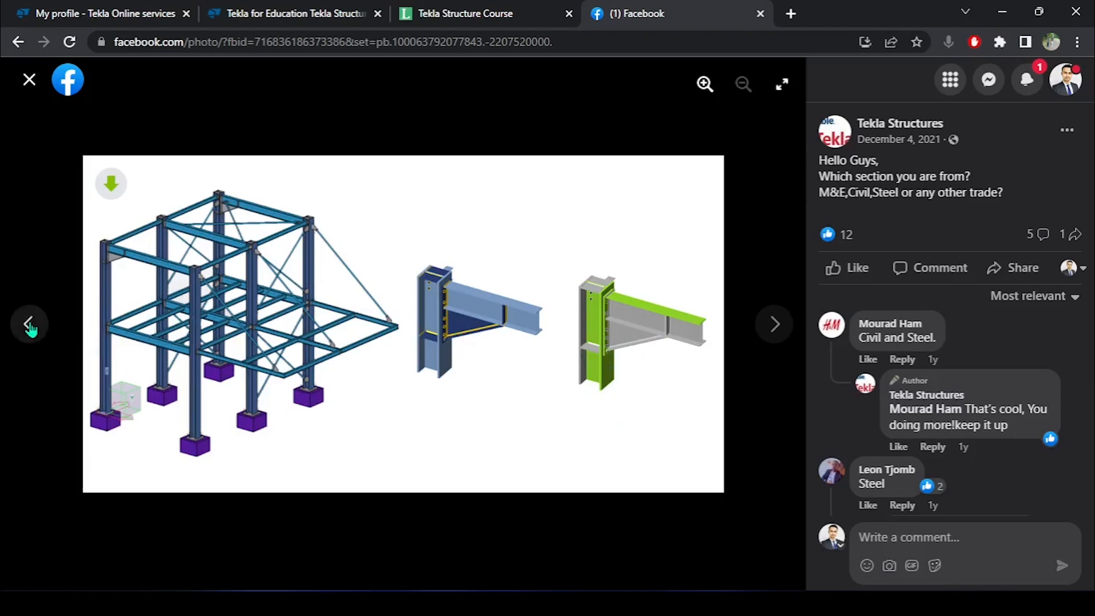
{"action": "left_click", "coordinate": [31, 323]}
{"action": "left_click", "coordinate": [31, 322]}
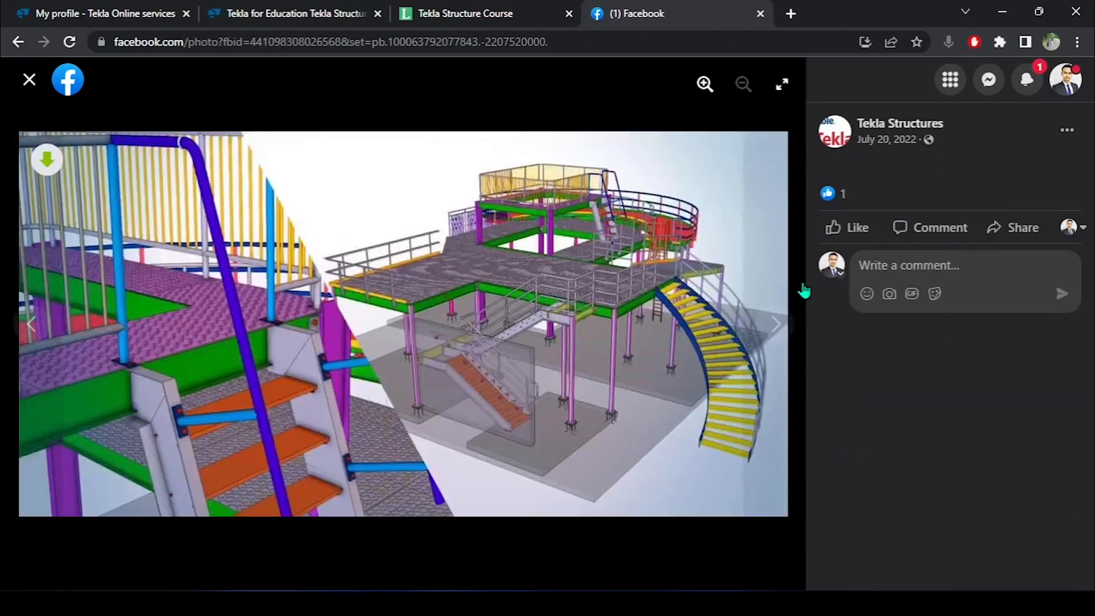
{"action": "left_click", "coordinate": [771, 329]}
{"action": "left_click", "coordinate": [770, 332]}
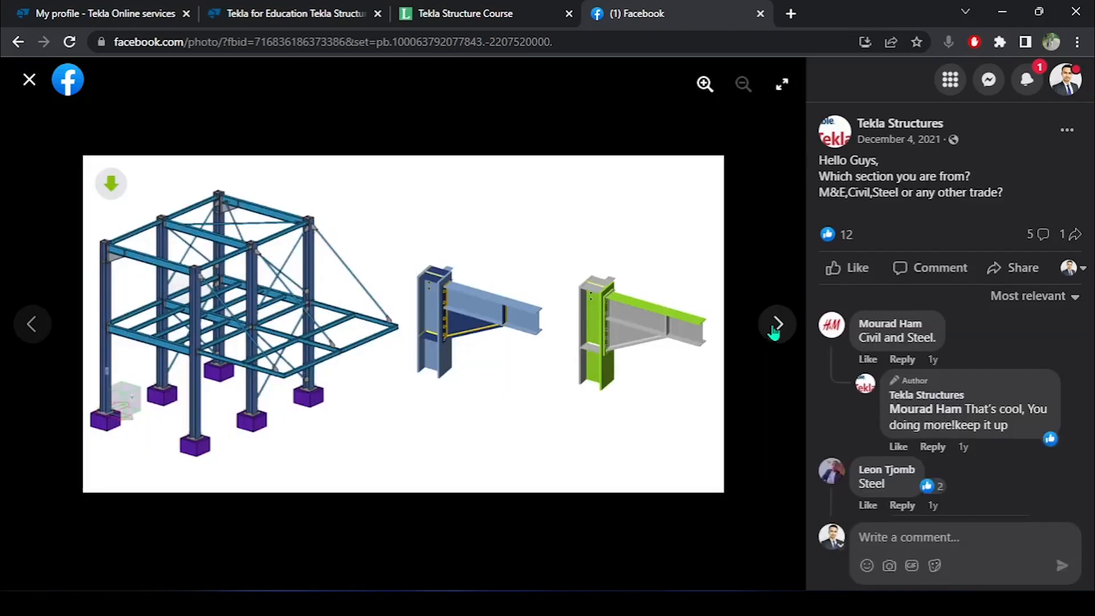
{"action": "left_click", "coordinate": [772, 331]}
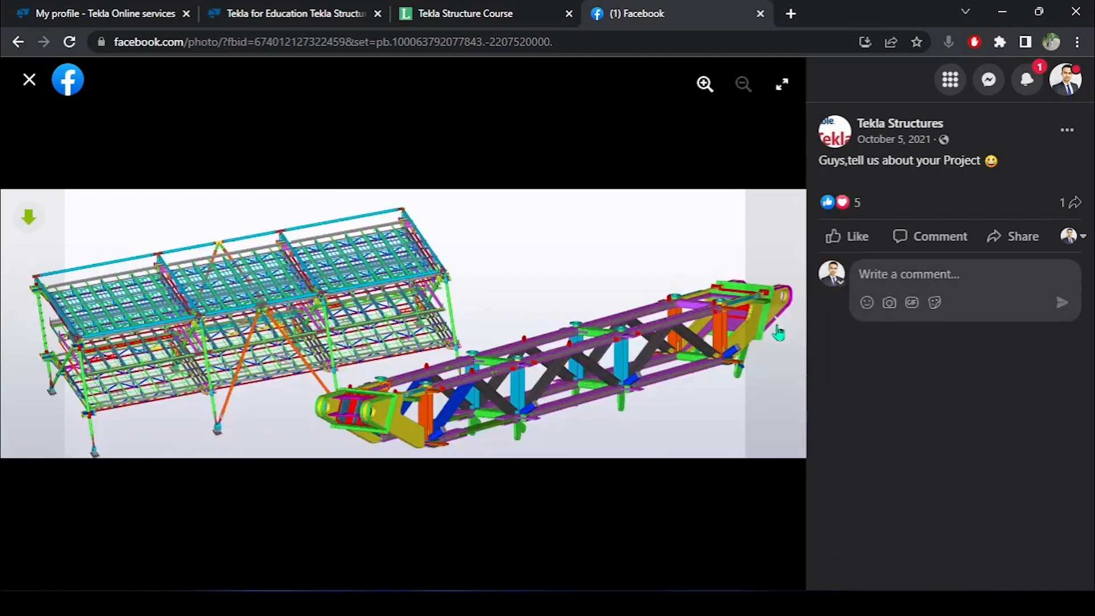
{"action": "left_click", "coordinate": [781, 332]}
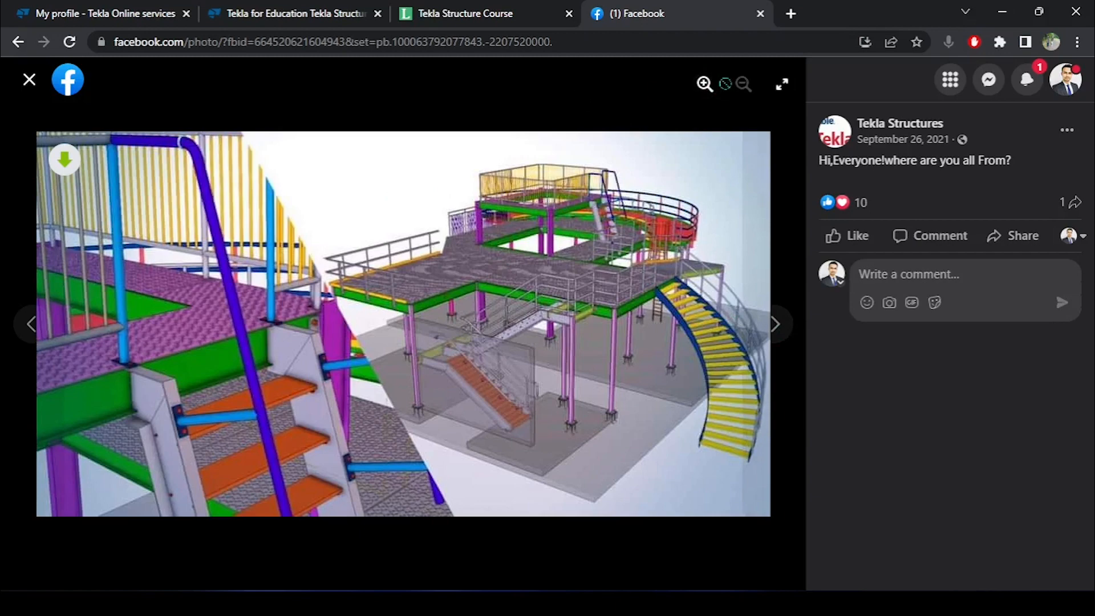
{"action": "left_click", "coordinate": [21, 84]}
Return to the Tekla Structure Course page and look over the outline's heading and the site's Tekla Structure section entry.
{"action": "left_click", "coordinate": [465, 13]}
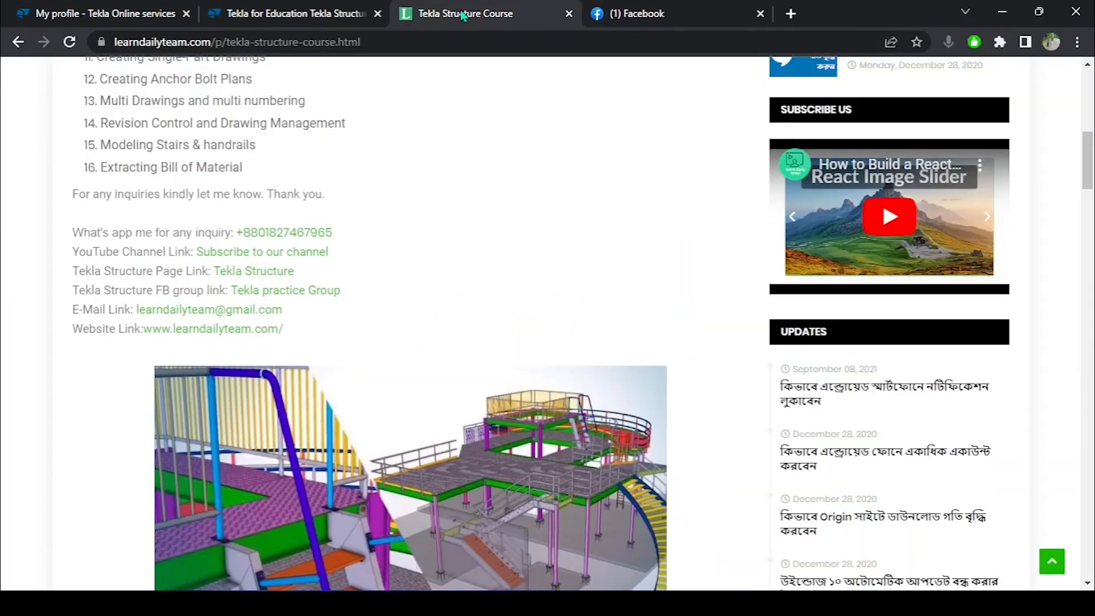
{"action": "scroll", "coordinate": [436, 210], "scroll_direction": "down", "scroll_amount": 2}
{"action": "scroll", "coordinate": [342, 151], "scroll_direction": "up", "scroll_amount": 10}
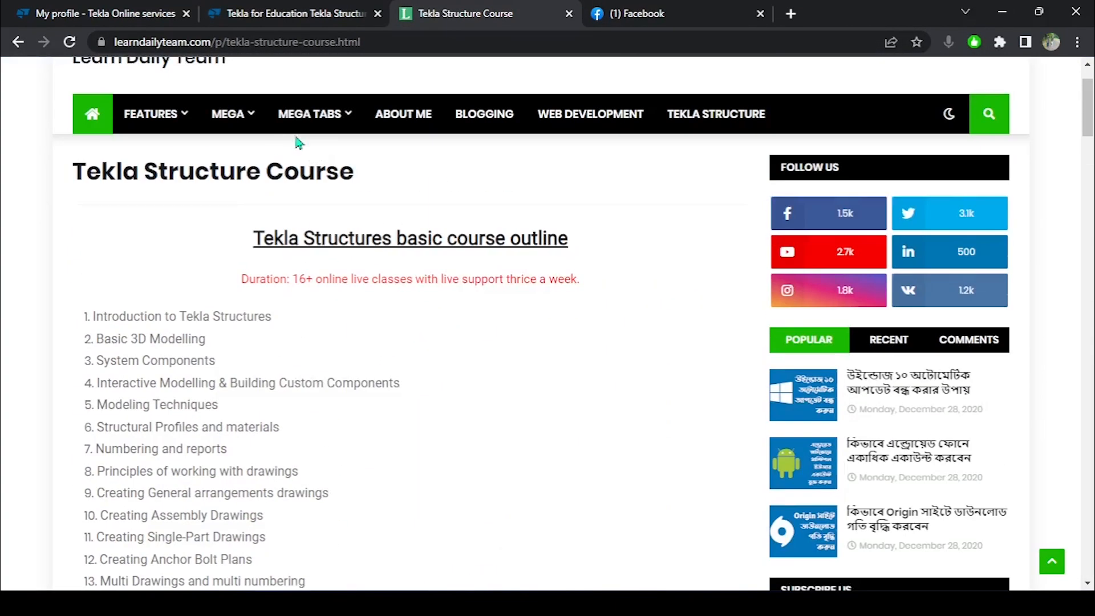
{"action": "scroll", "coordinate": [296, 149], "scroll_direction": "down", "scroll_amount": 2}
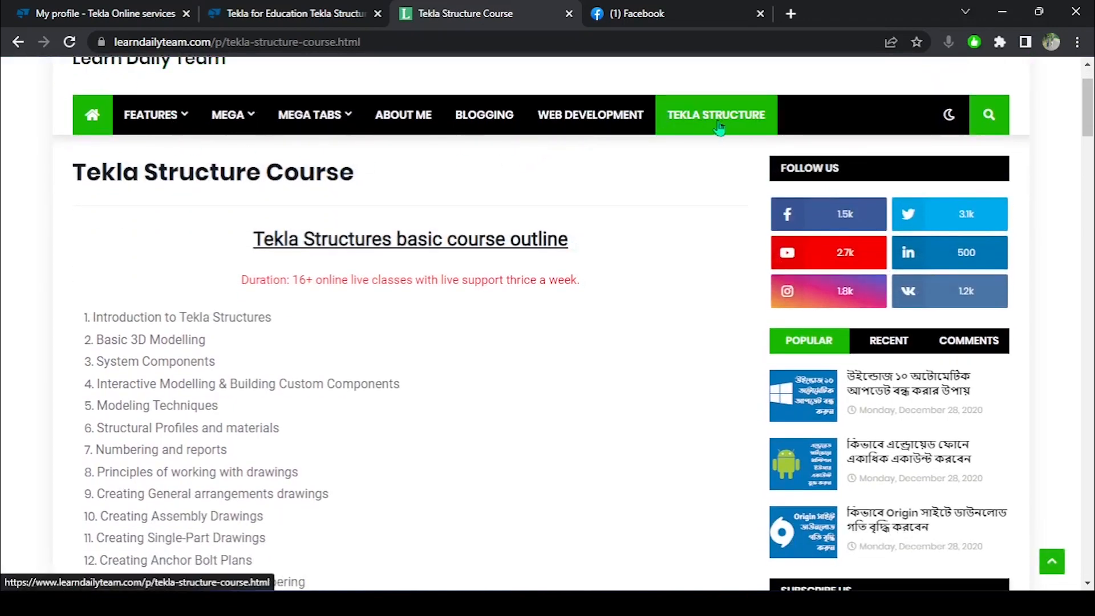
Open the Tekla practice Group link from the course page's contact links and view the group's About information.
{"action": "scroll", "coordinate": [501, 259], "scroll_direction": "down", "scroll_amount": 10}
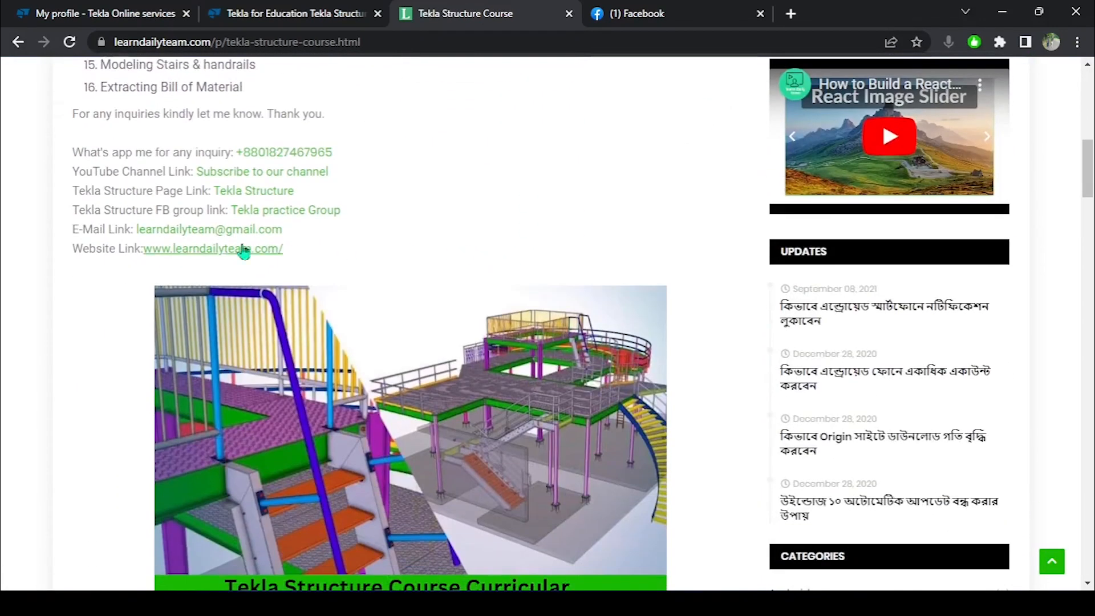
{"action": "left_click", "coordinate": [294, 211]}
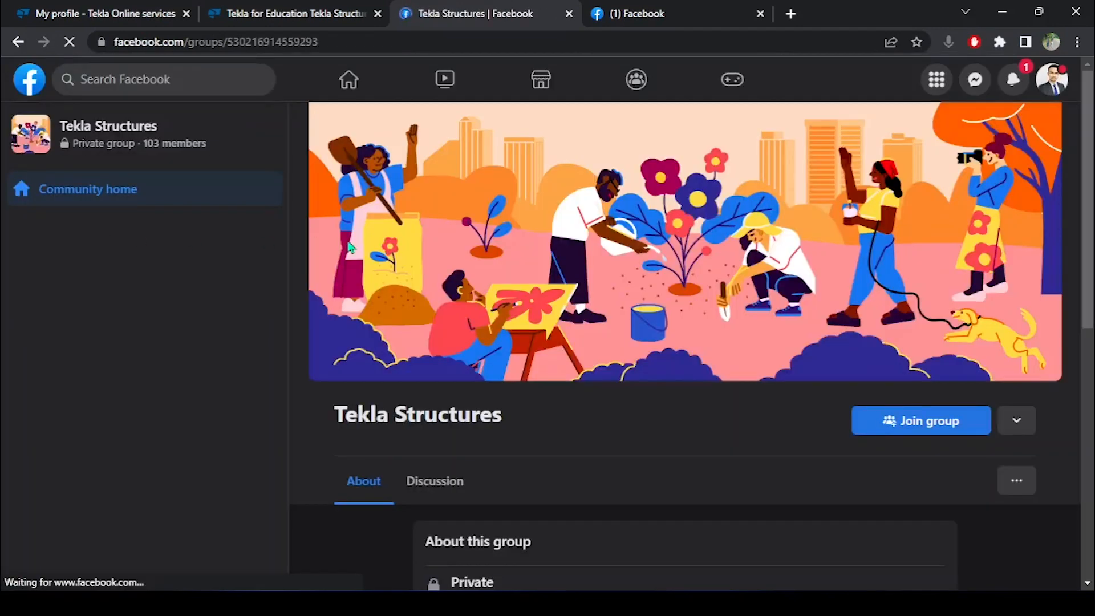
{"action": "scroll", "coordinate": [509, 142], "scroll_direction": "down", "scroll_amount": 4}
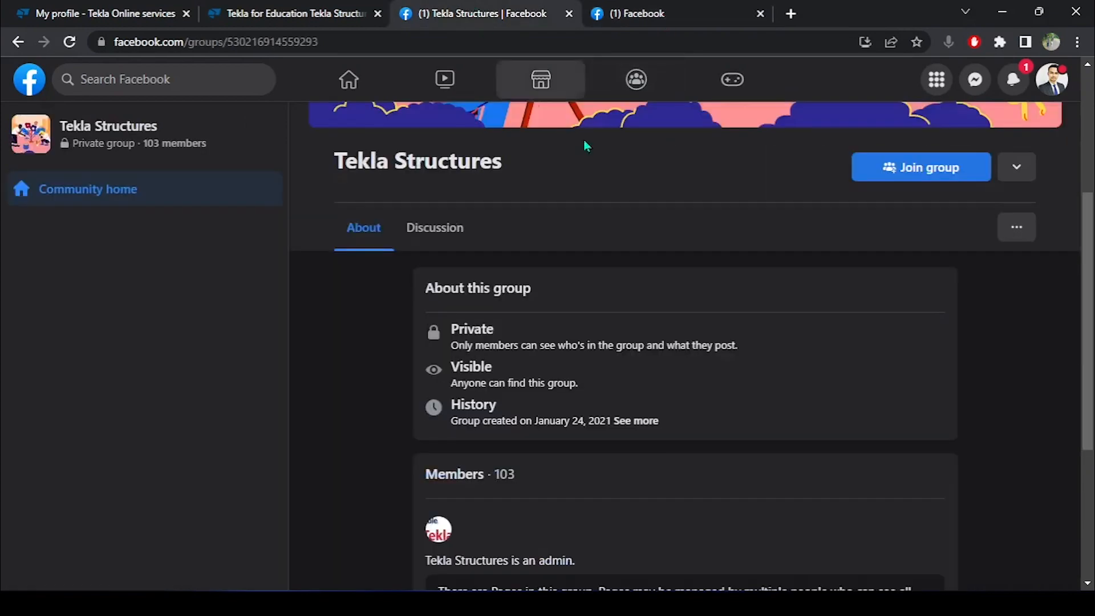
Look over the Tekla Structures group's About, member and activity details, and revisit the Facebook page and Tekla for Education page.
{"action": "scroll", "coordinate": [790, 215], "scroll_direction": "up", "scroll_amount": 3}
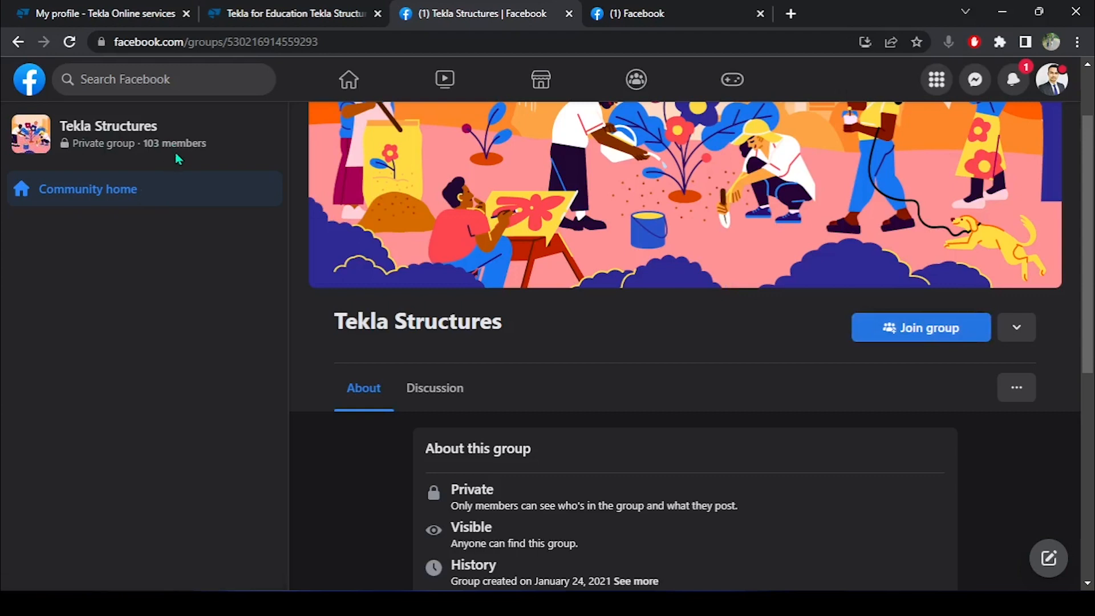
{"action": "scroll", "coordinate": [652, 259], "scroll_direction": "down", "scroll_amount": 7}
{"action": "scroll", "coordinate": [651, 262], "scroll_direction": "down", "scroll_amount": 1}
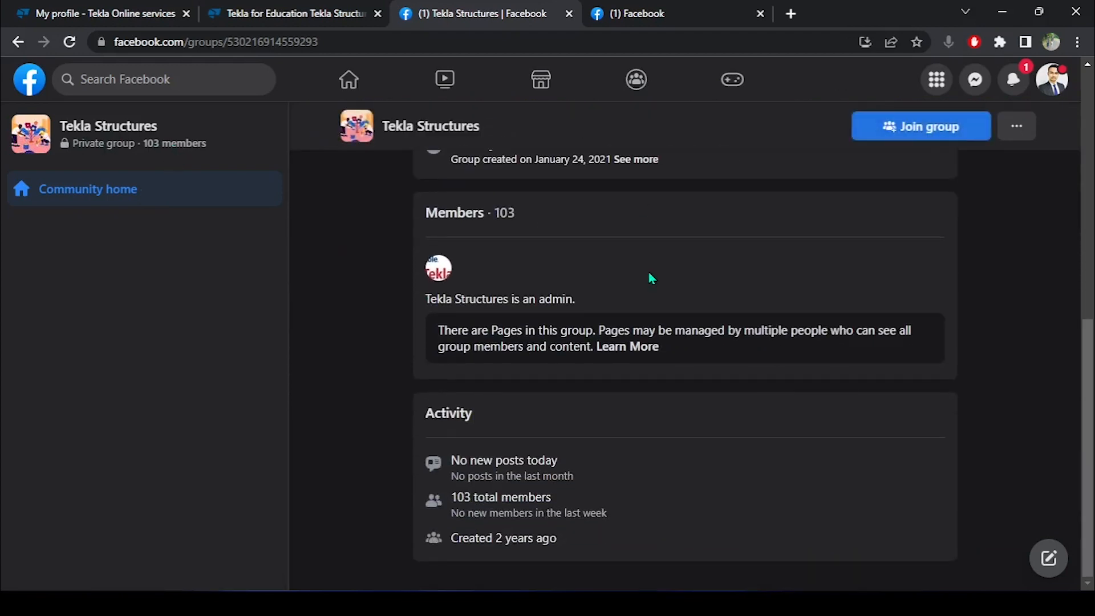
{"action": "left_click", "coordinate": [643, 347]}
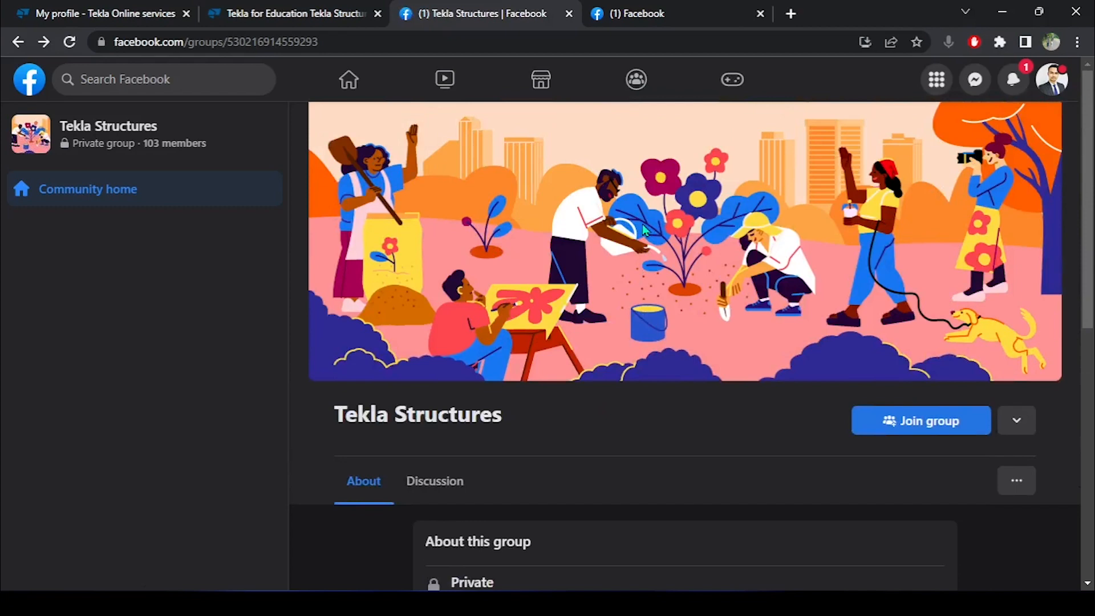
{"action": "left_click", "coordinate": [681, 14]}
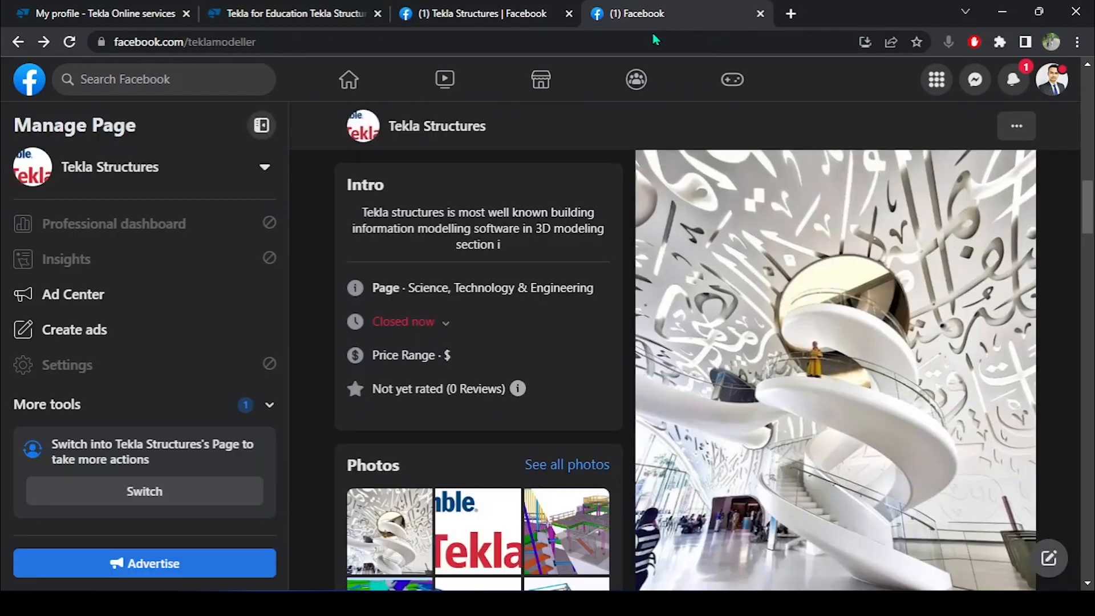
{"action": "left_click", "coordinate": [340, 8]}
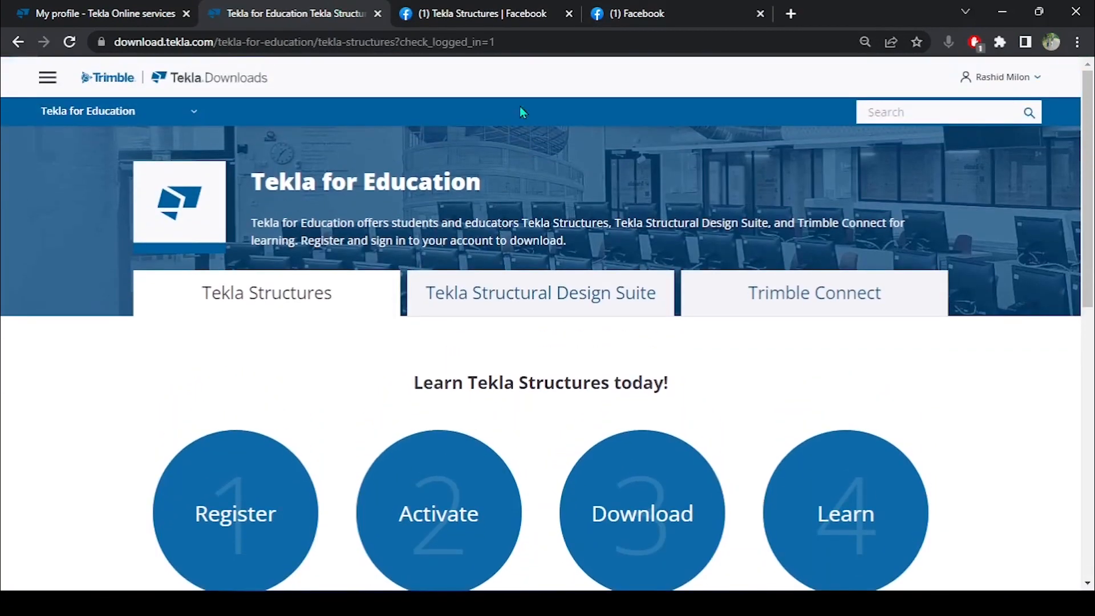
{"action": "left_click", "coordinate": [429, 12]}
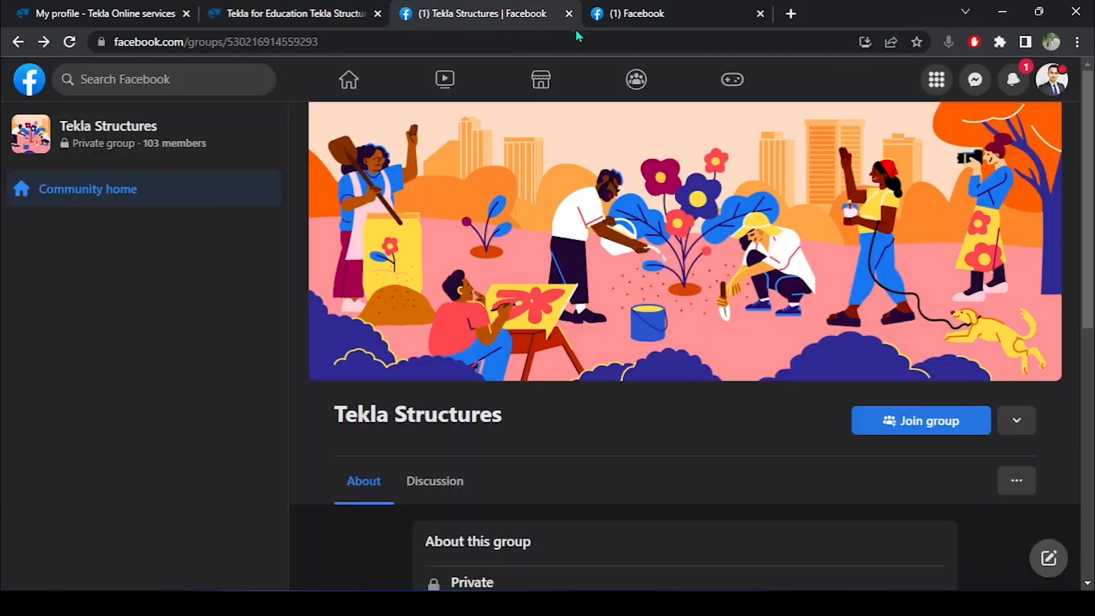
{"action": "left_click", "coordinate": [643, 15]}
Run the Env_SE_Asia_2023_30 installer from the tekla structure folder in Downloads and install the environment with its content included.
{"action": "left_click", "coordinate": [1002, 11]}
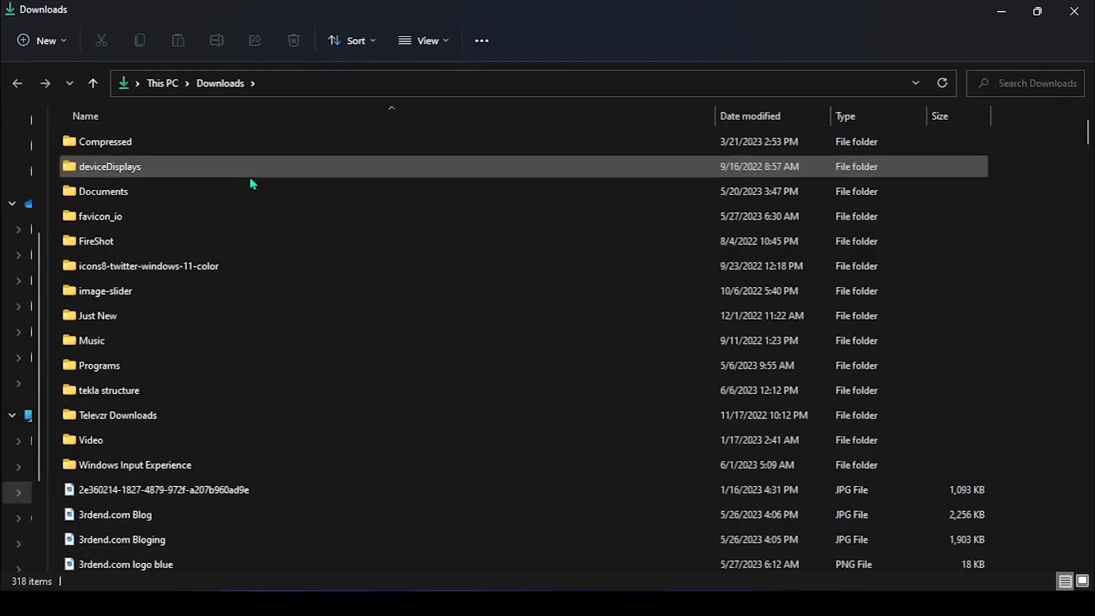
{"action": "double_click", "coordinate": [207, 393]}
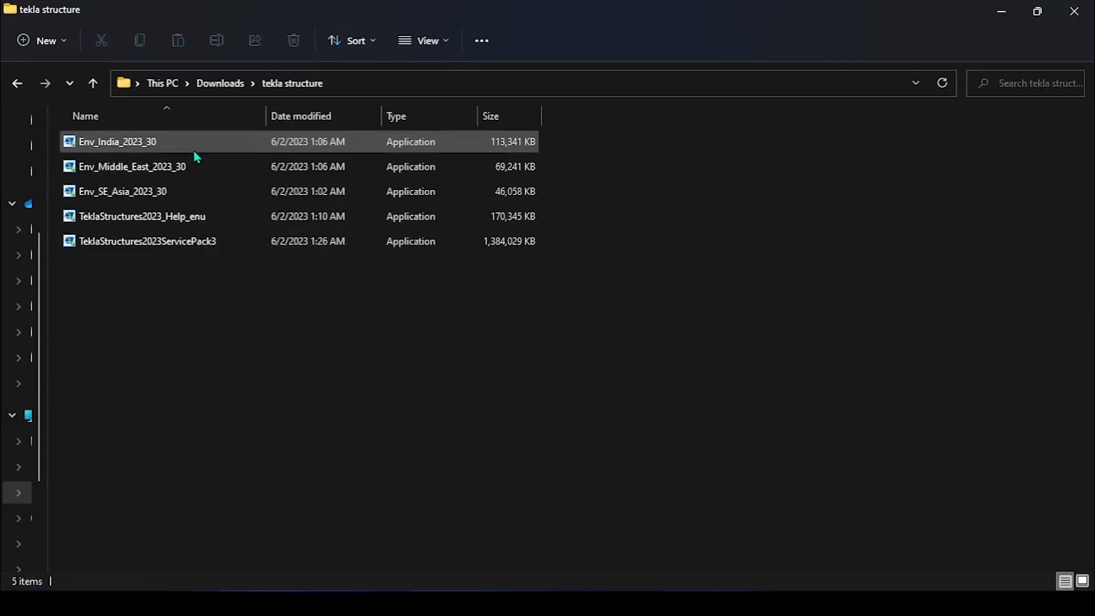
{"action": "double_click", "coordinate": [194, 199]}
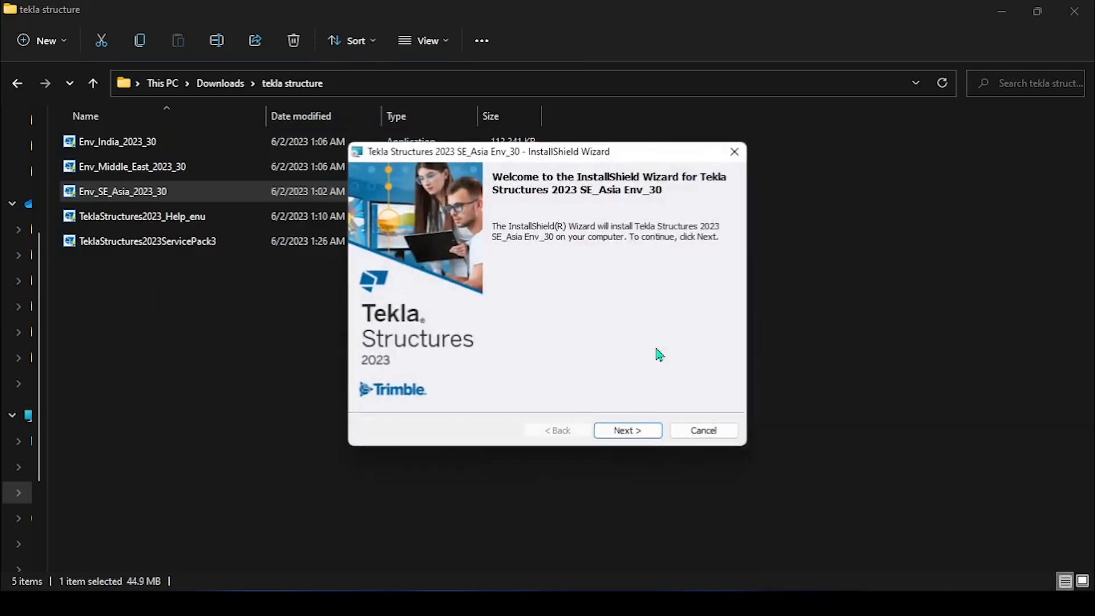
{"action": "left_click", "coordinate": [641, 432]}
{"action": "left_click", "coordinate": [638, 433]}
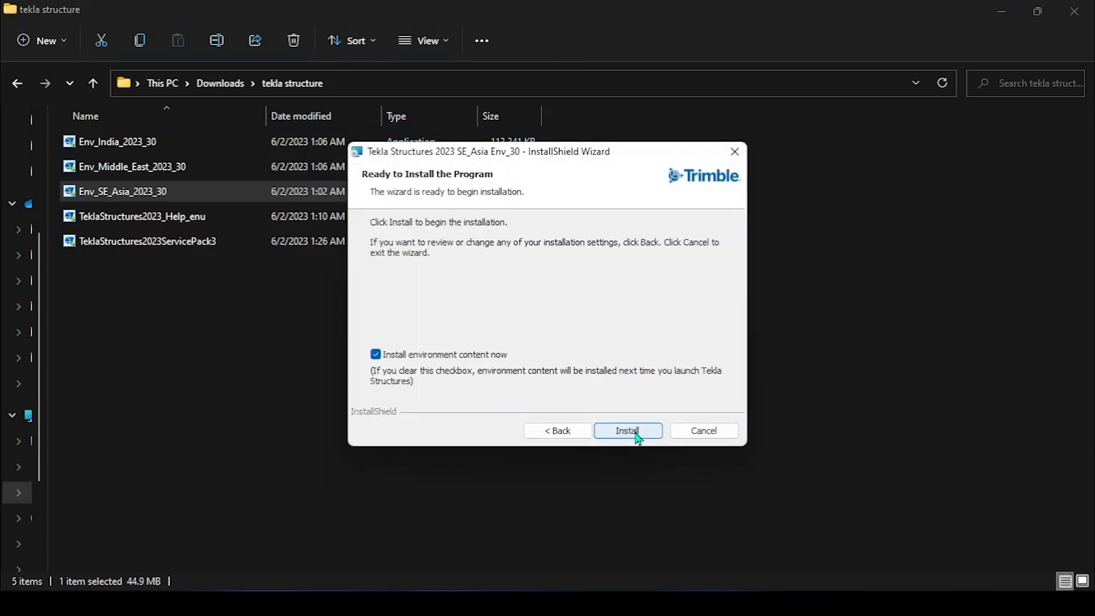
{"action": "left_click", "coordinate": [634, 433]}
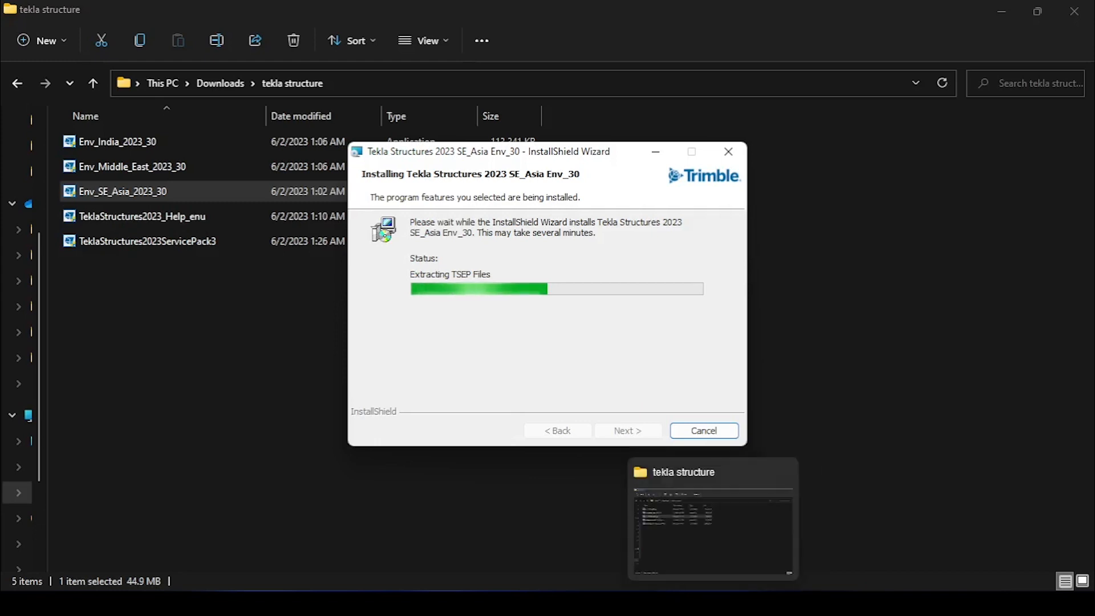
{"action": "mouse_move", "coordinate": [748, 603]}
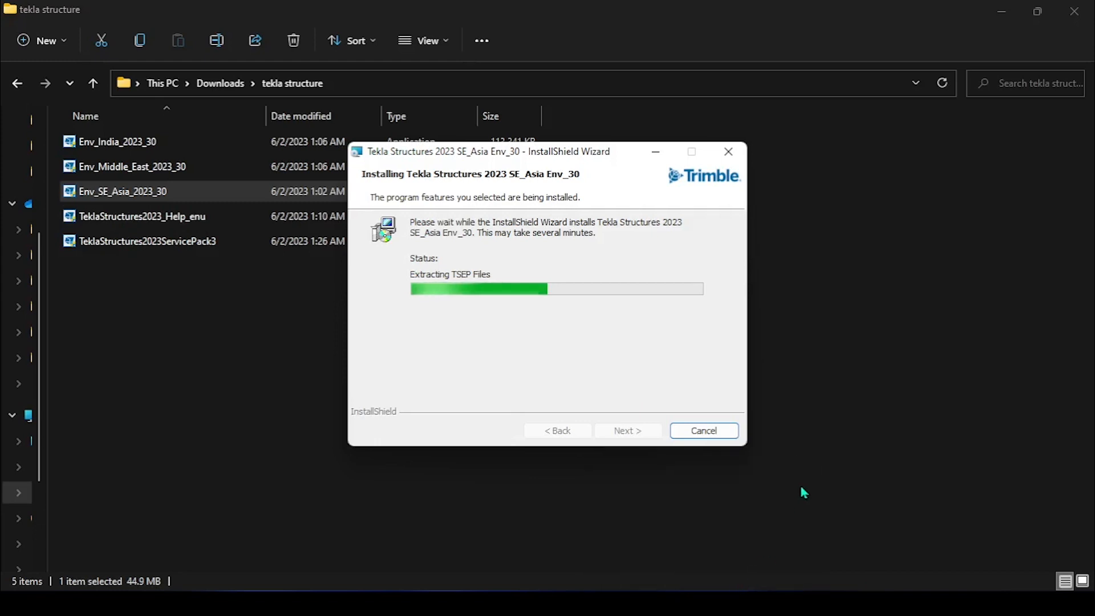
{"action": "key", "text": "alt+Tab"}
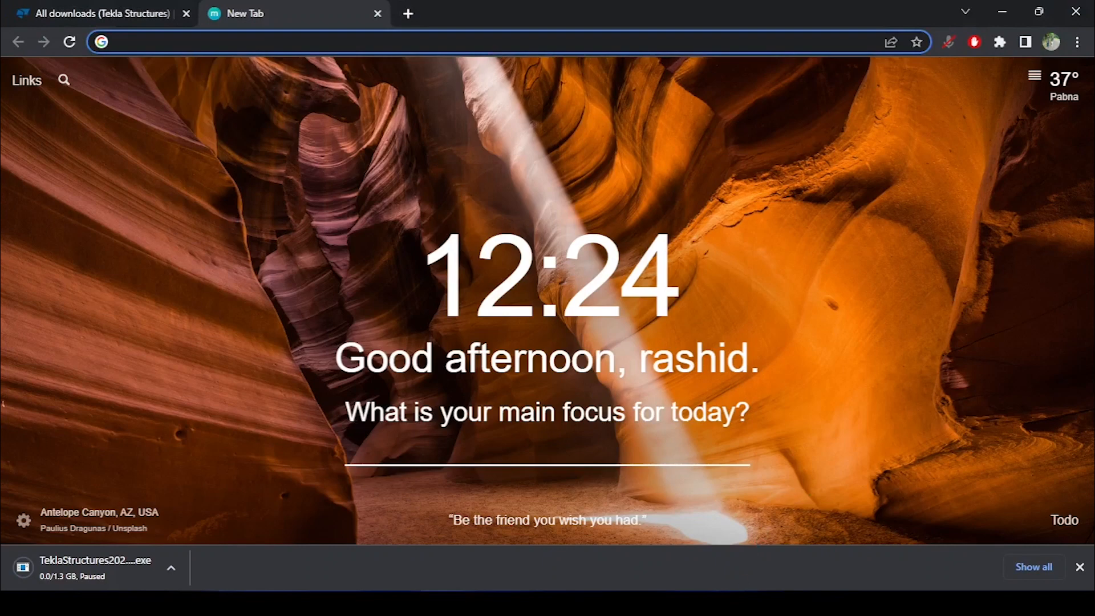
{"action": "left_click", "coordinate": [724, 603]}
{"action": "left_click", "coordinate": [1080, 488]}
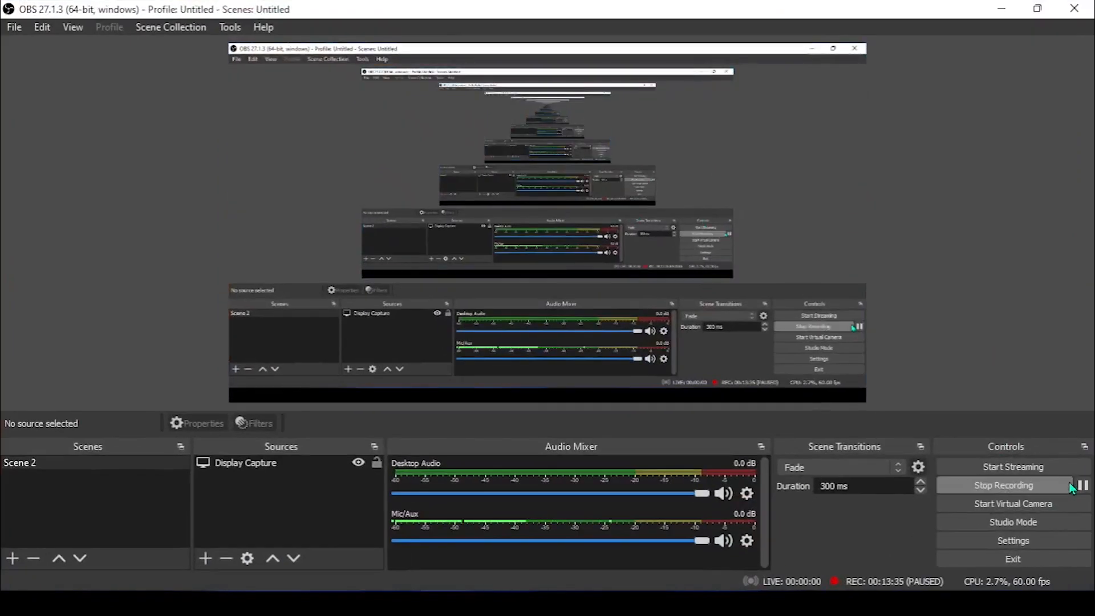
{"action": "left_click", "coordinate": [1002, 9]}
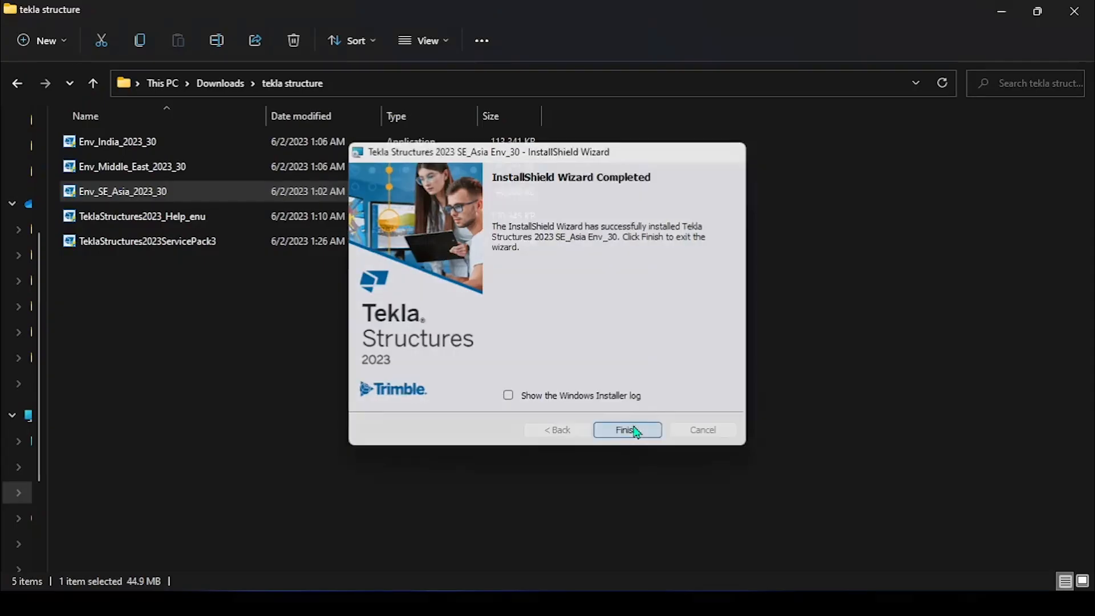
Close the completed SE_Asia environment installer and install the Tekla Structures 2023 offline help, using English (United States) as the installation language.
{"action": "left_click", "coordinate": [627, 430]}
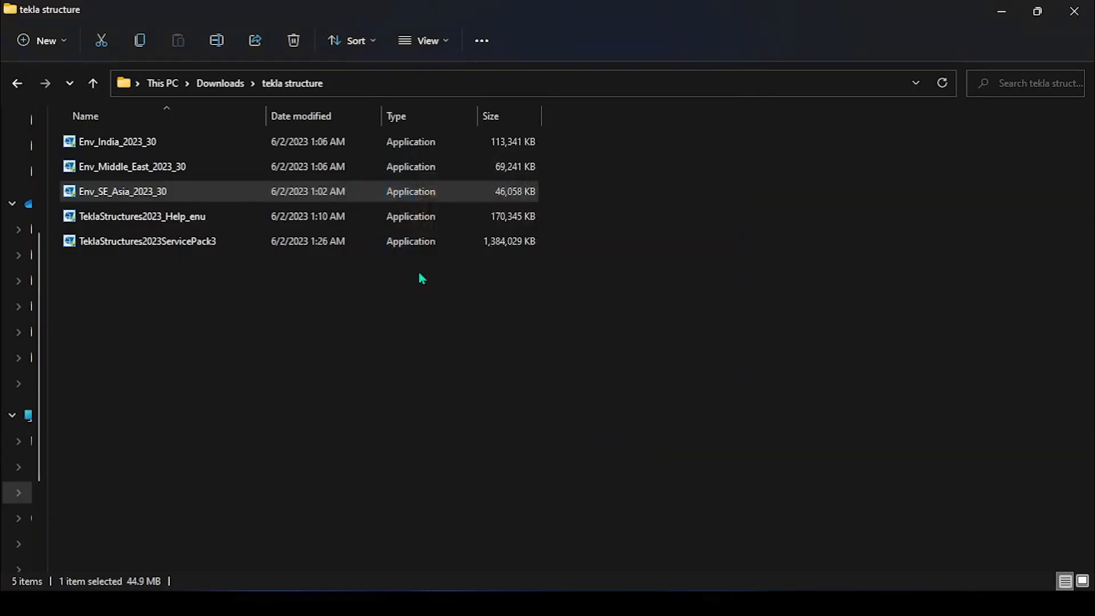
{"action": "double_click", "coordinate": [150, 223]}
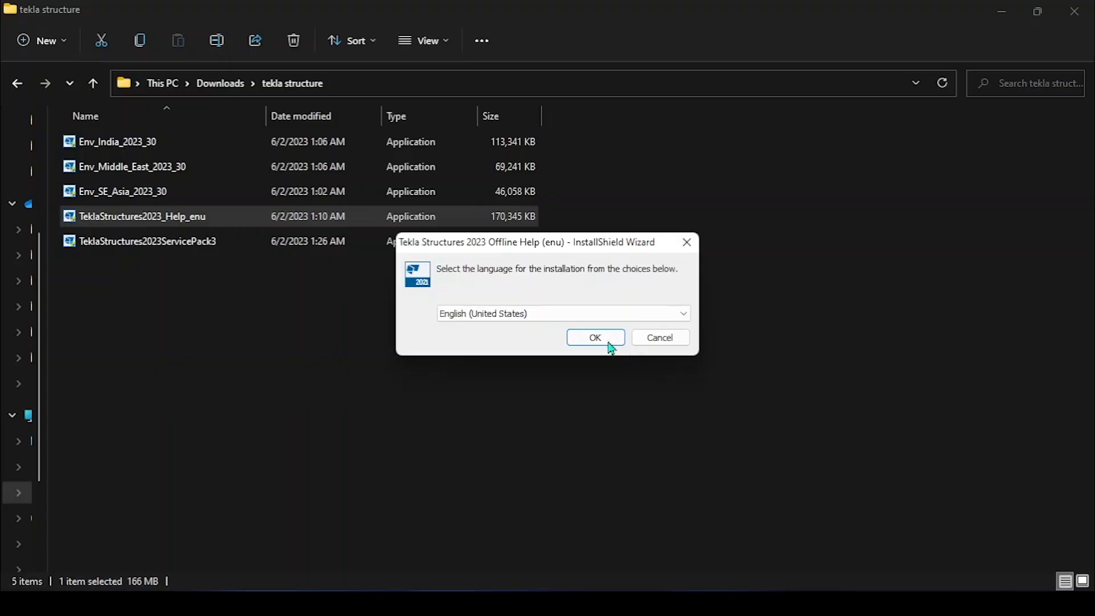
{"action": "left_click", "coordinate": [605, 343]}
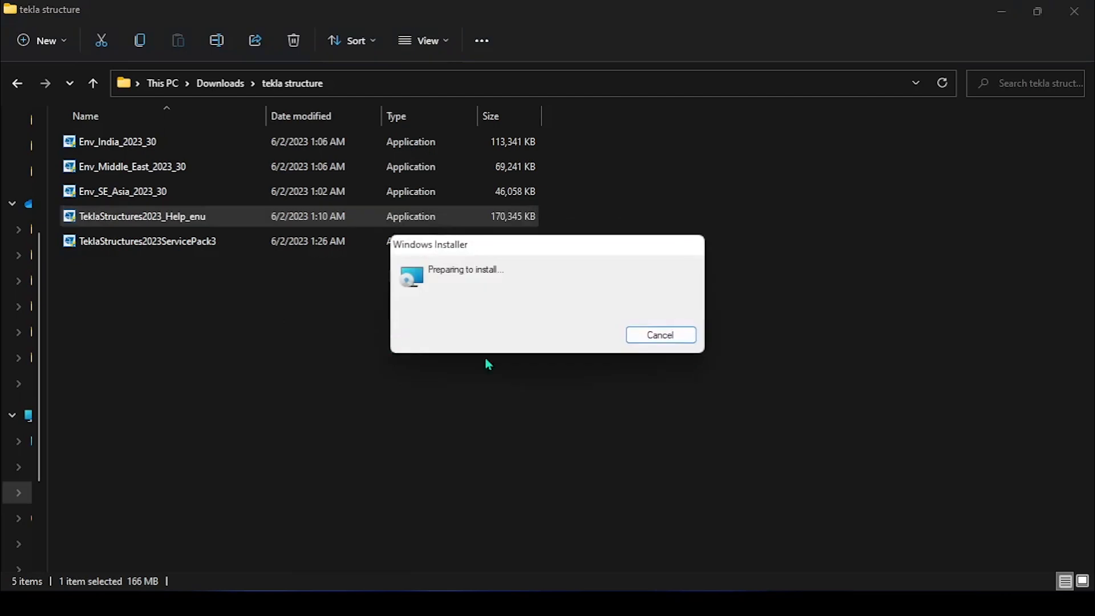
{"action": "left_click", "coordinate": [632, 430]}
{"action": "left_click", "coordinate": [634, 431]}
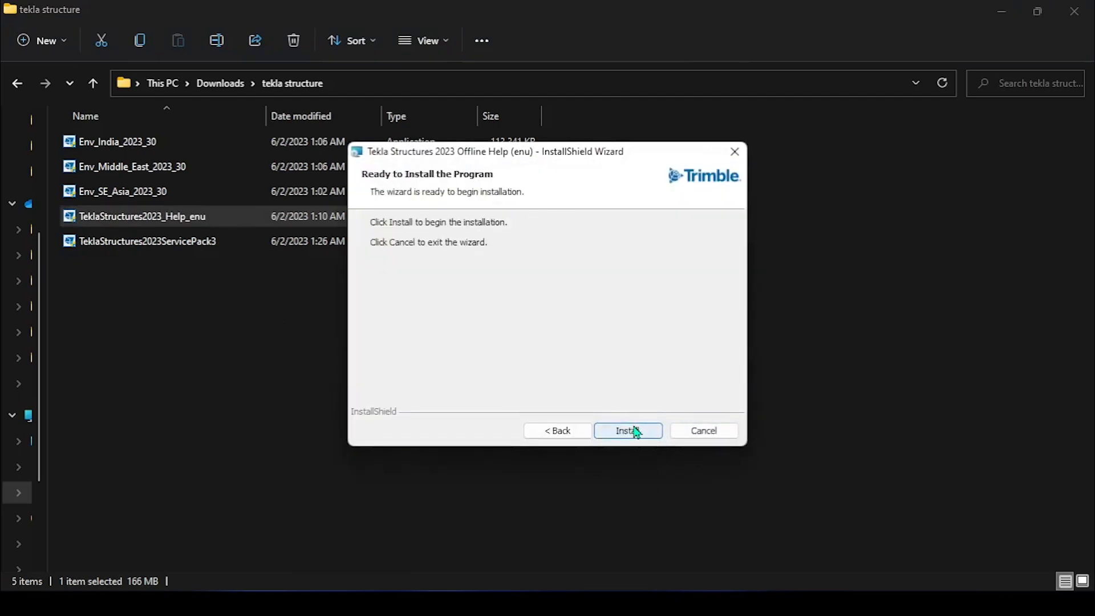
{"action": "left_click", "coordinate": [634, 430]}
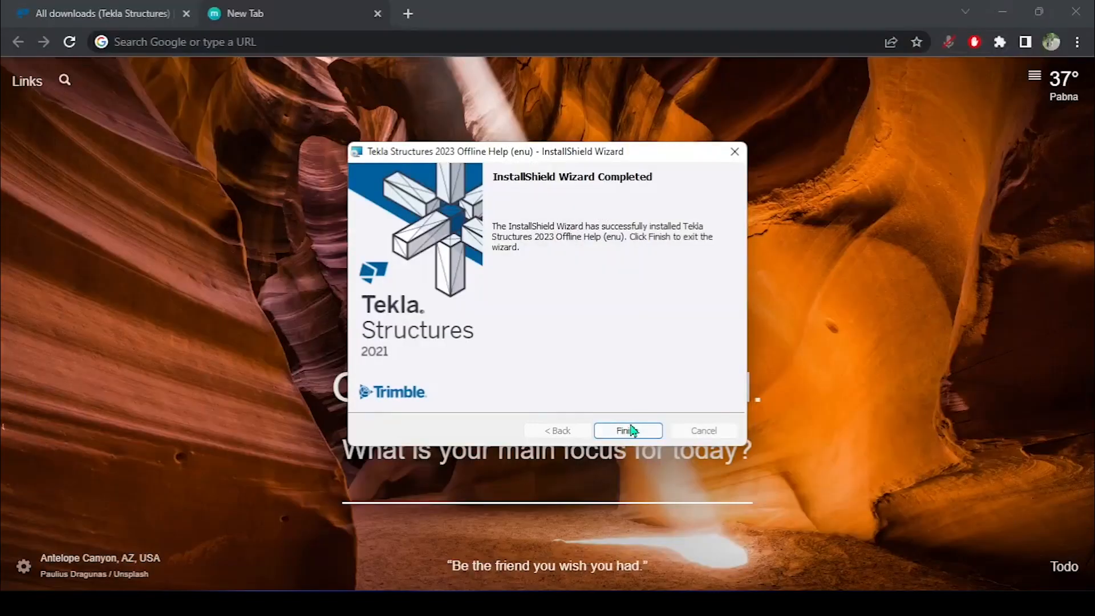
{"action": "left_click", "coordinate": [627, 431]}
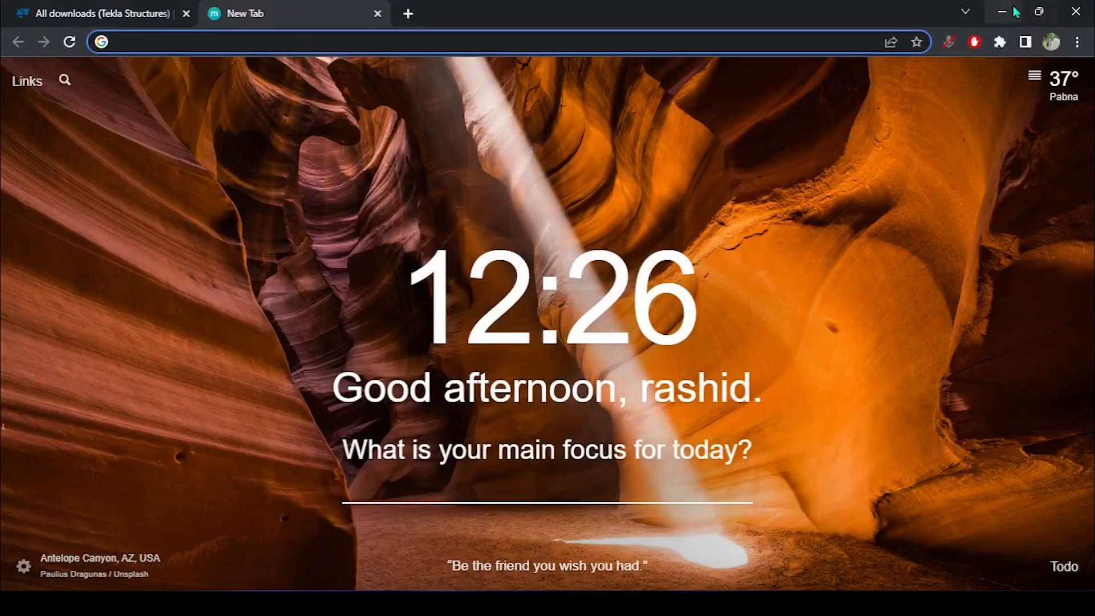
Minimize the browser and folder windows to reach the desktop, start Tekla Structures 2023 and accept English as its language.
{"action": "left_click", "coordinate": [1000, 10]}
{"action": "left_click", "coordinate": [1001, 11]}
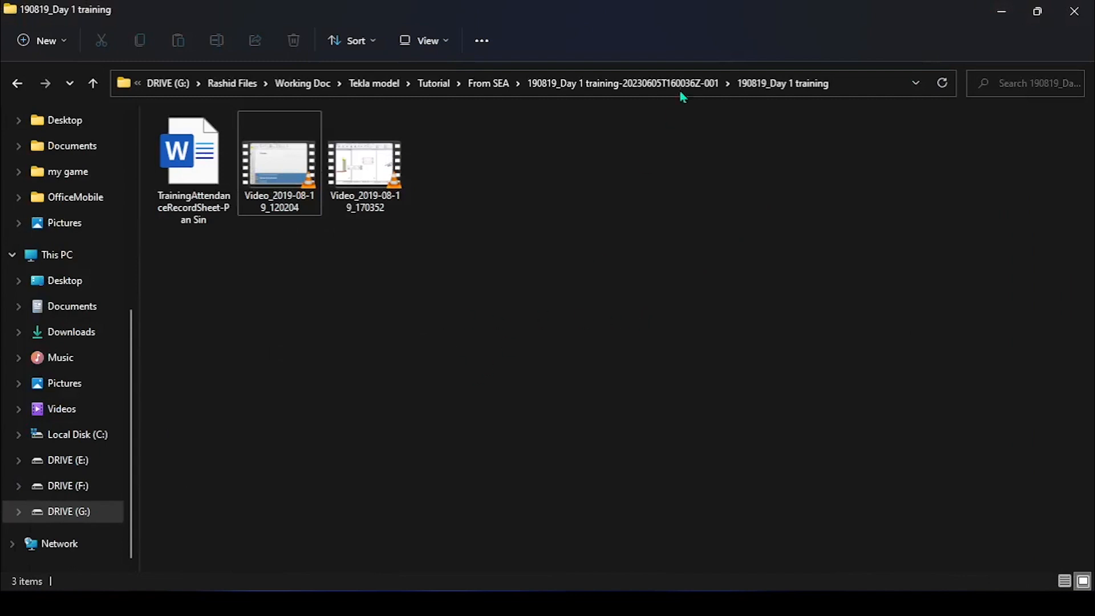
{"action": "left_click", "coordinate": [477, 85]}
{"action": "left_click", "coordinate": [444, 86]}
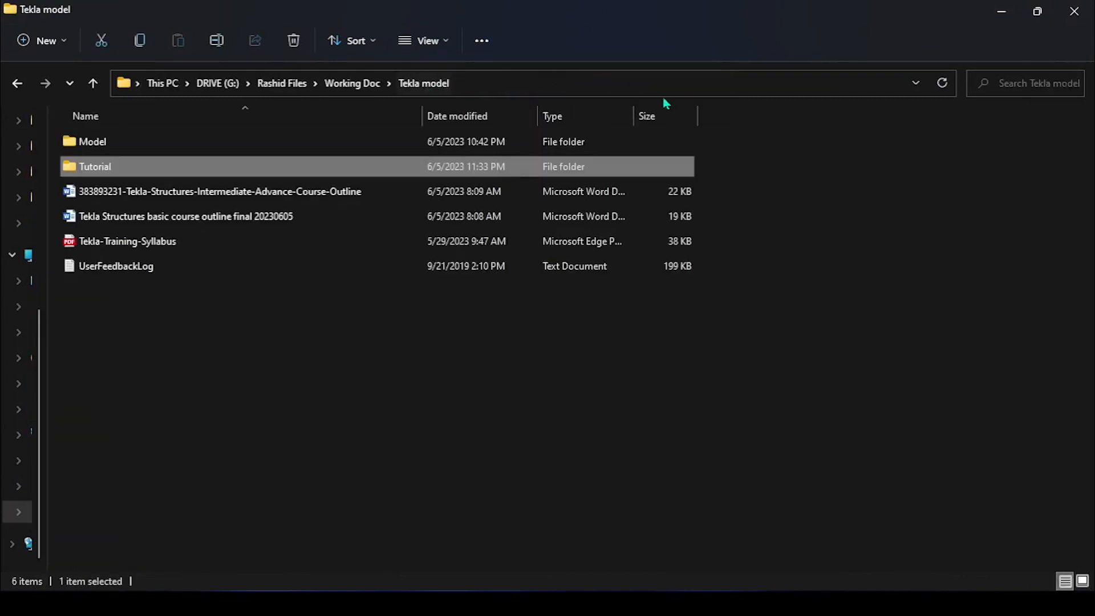
{"action": "left_click", "coordinate": [1002, 11]}
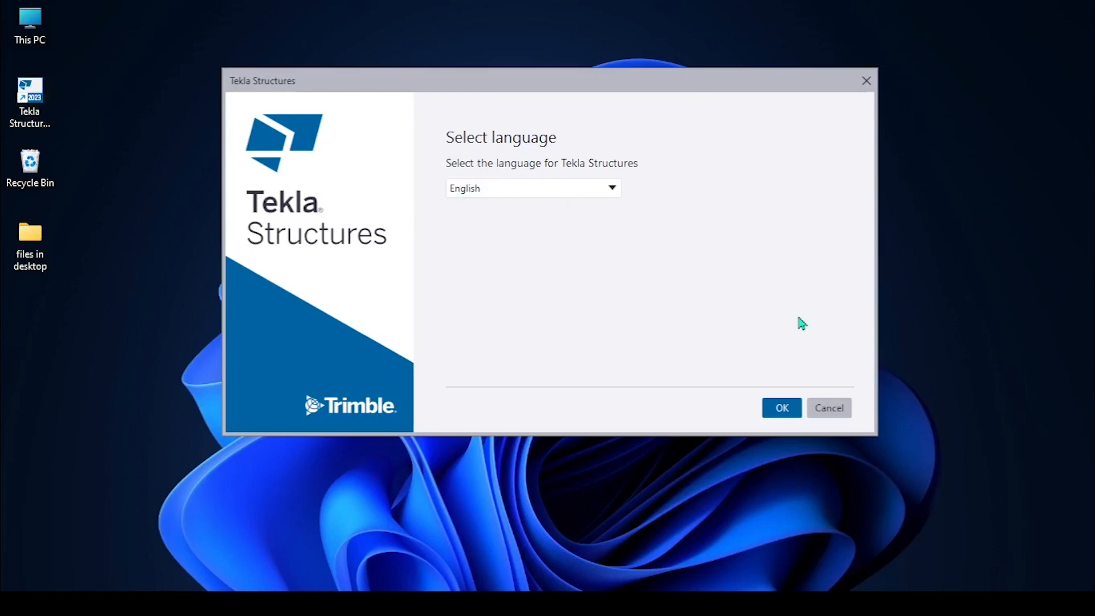
{"action": "left_click", "coordinate": [781, 408]}
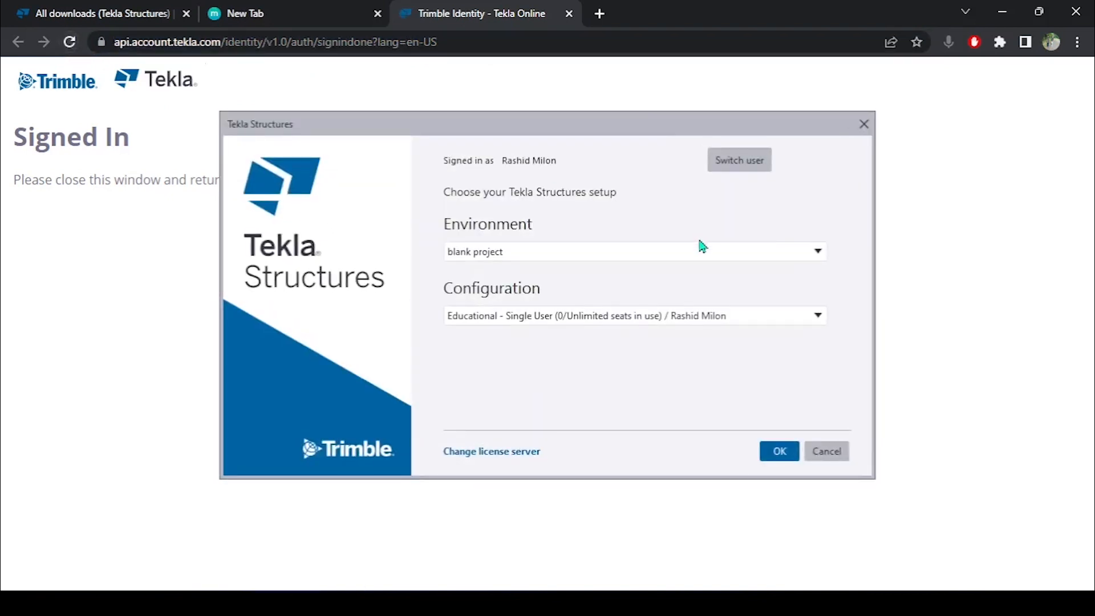
Set the Tekla Structures setup to the South-East Asia environment, Steel Detailer role and Educational - Single User configuration.
{"action": "left_click", "coordinate": [701, 249]}
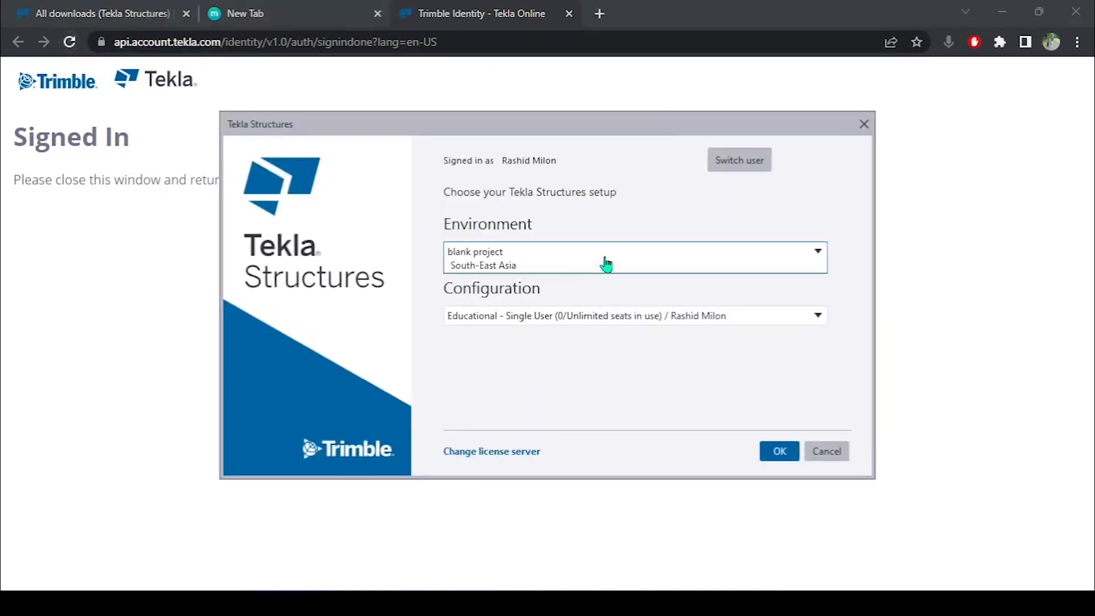
{"action": "left_click", "coordinate": [587, 285]}
{"action": "left_click", "coordinate": [556, 306]}
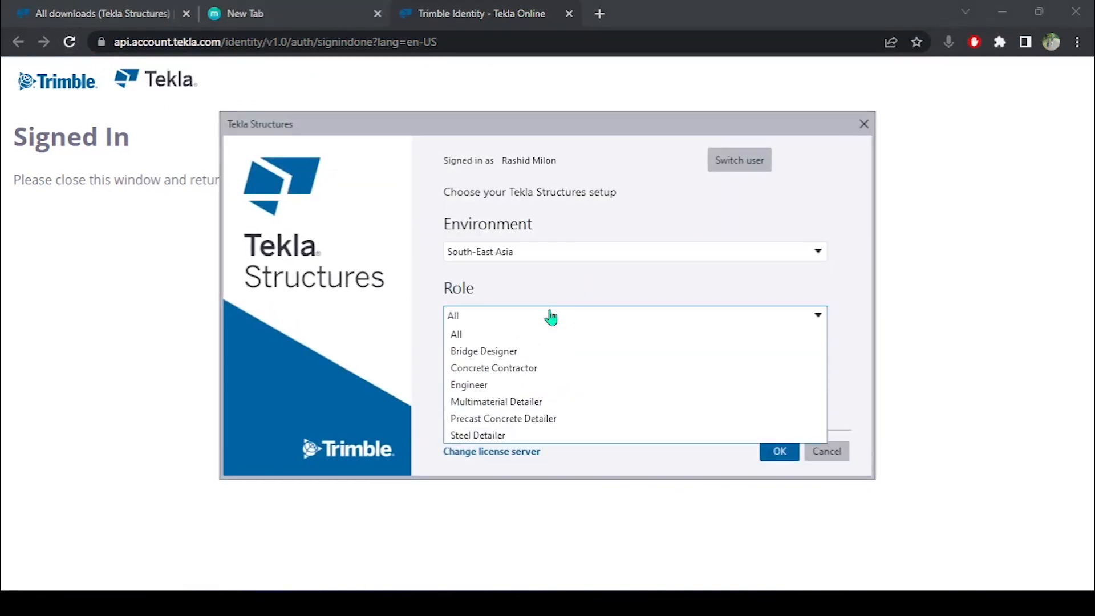
{"action": "left_click", "coordinate": [552, 435]}
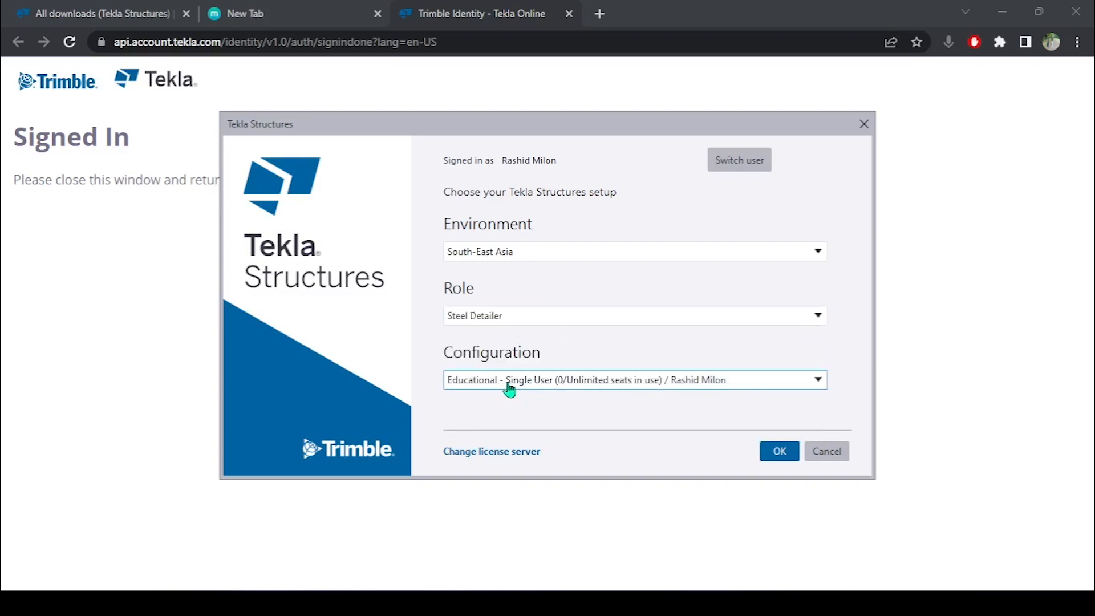
{"action": "left_click", "coordinate": [572, 391]}
{"action": "left_click", "coordinate": [570, 399]}
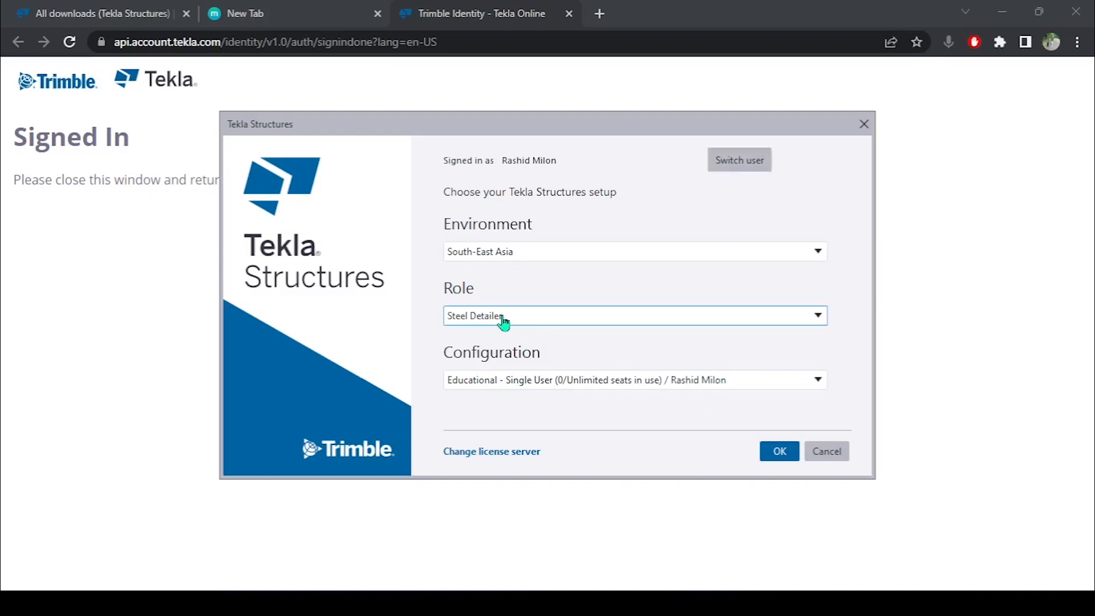
Recheck the environment and role choices, reselect Steel Detailer and the Educational - Single User configuration, and proceed to the start screen.
{"action": "left_click", "coordinate": [513, 257]}
{"action": "left_click", "coordinate": [512, 257]}
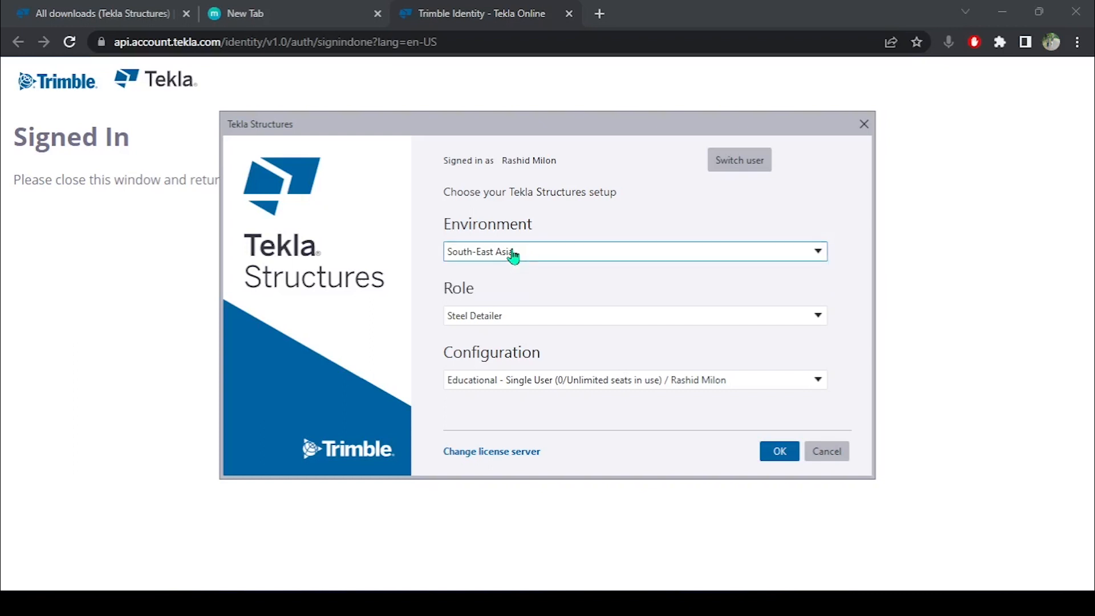
{"action": "left_click", "coordinate": [519, 317]}
{"action": "left_click", "coordinate": [520, 317]}
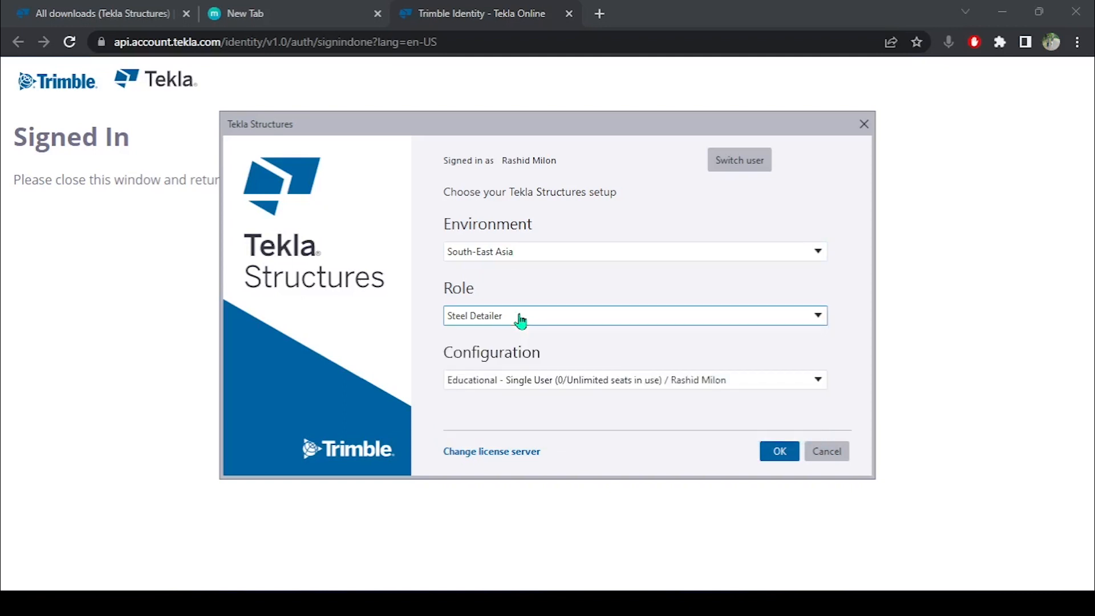
{"action": "left_click", "coordinate": [519, 317]}
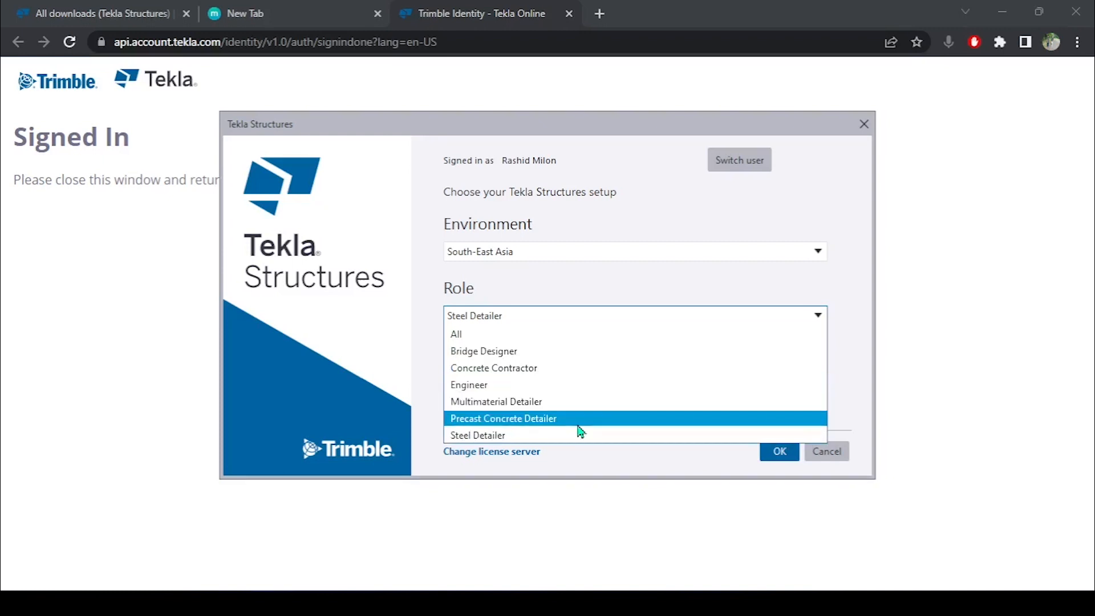
{"action": "left_click", "coordinate": [531, 436]}
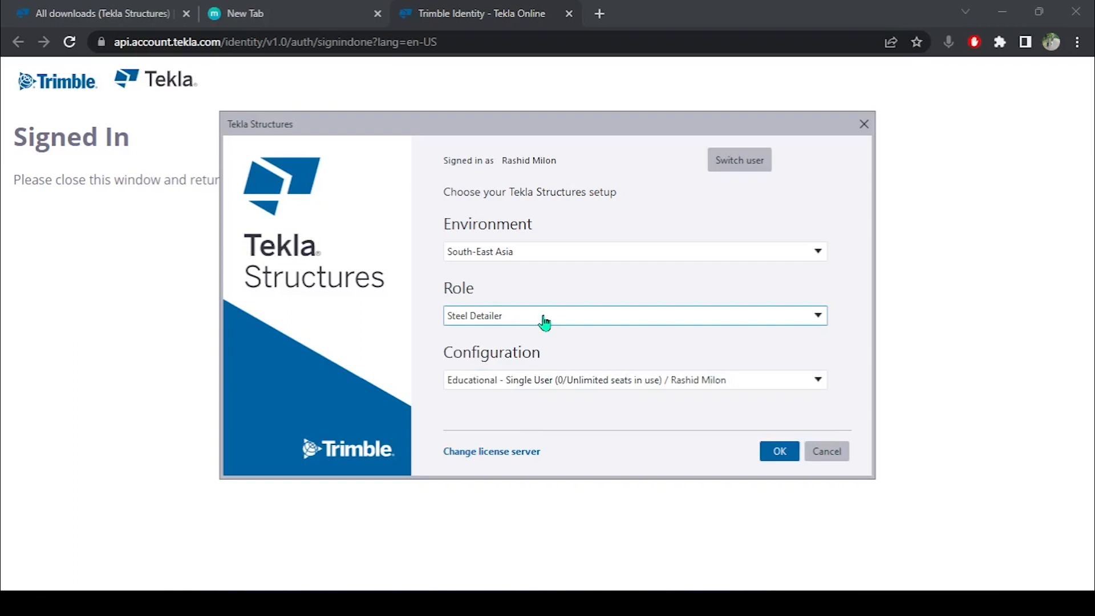
{"action": "left_click", "coordinate": [557, 380]}
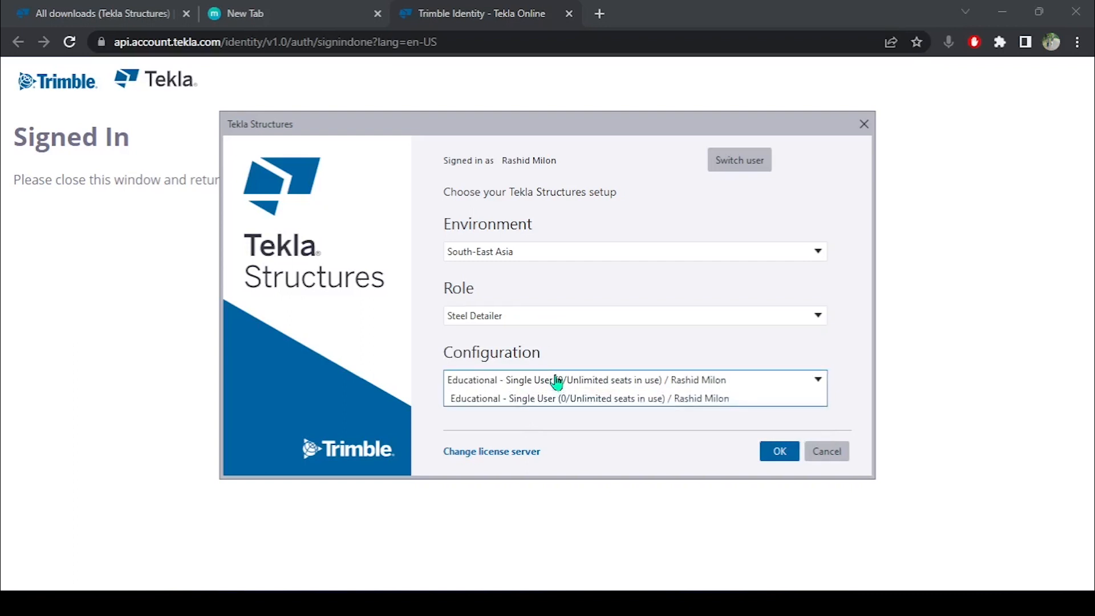
{"action": "left_click", "coordinate": [564, 398]}
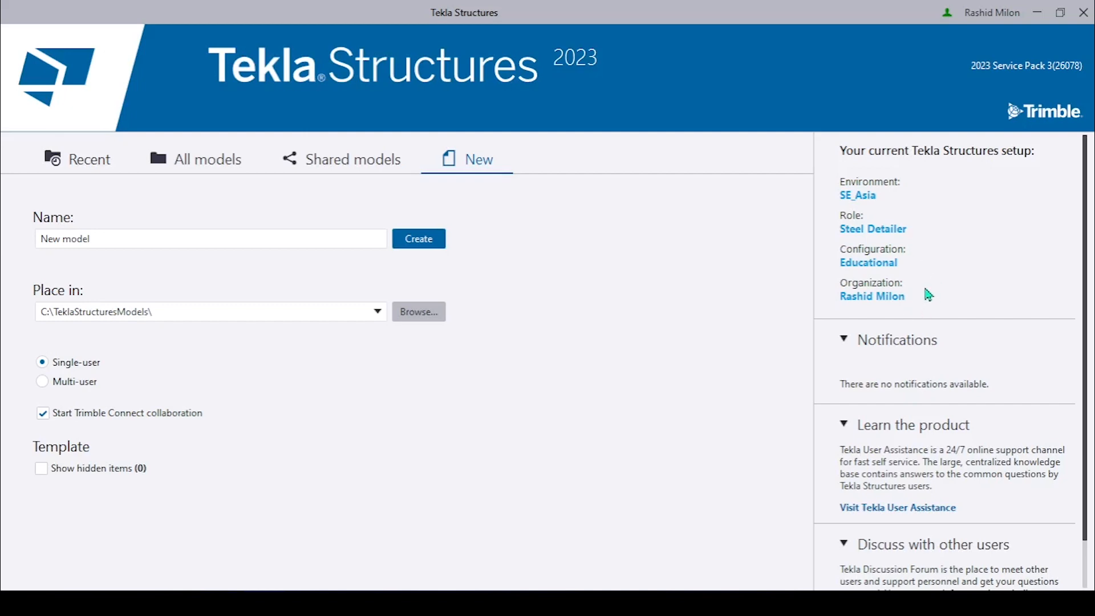
Look over the start screen's setup and Notifications information, and visit the Tekla User Assistance website in the browser.
{"action": "scroll", "coordinate": [924, 288], "scroll_direction": "down", "scroll_amount": 1}
{"action": "scroll", "coordinate": [938, 270], "scroll_direction": "up", "scroll_amount": 1}
{"action": "scroll", "coordinate": [928, 296], "scroll_direction": "down", "scroll_amount": 1}
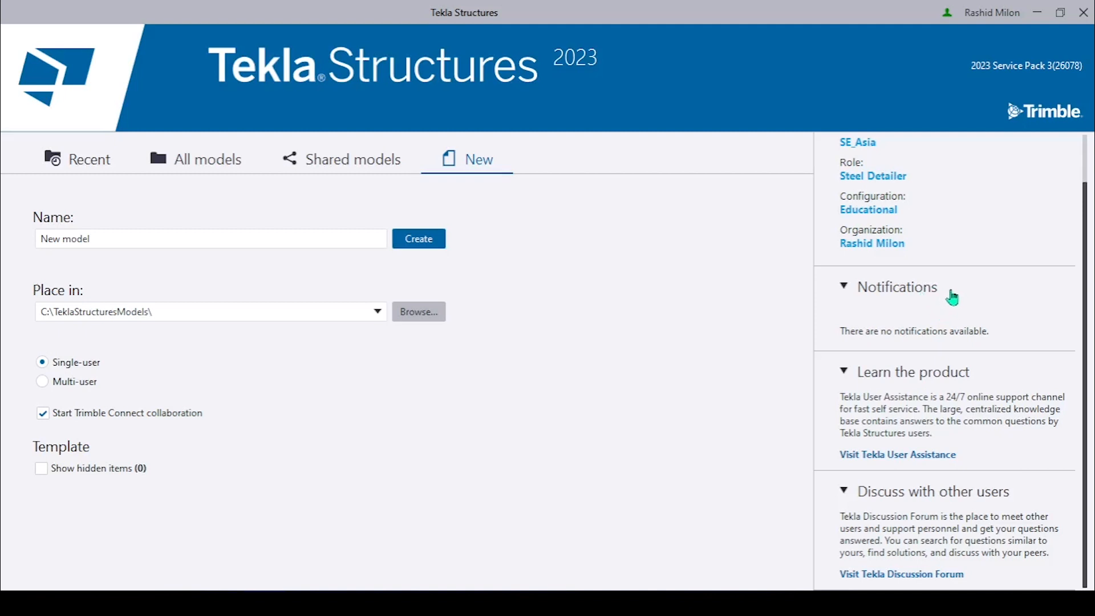
{"action": "left_click", "coordinate": [848, 293]}
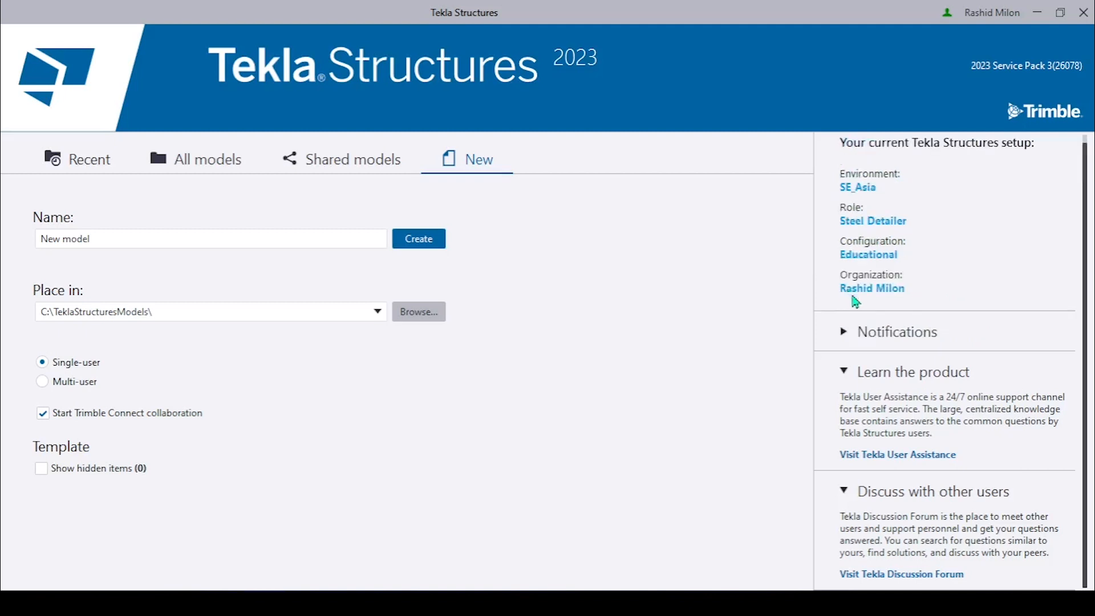
{"action": "left_click", "coordinate": [855, 333]}
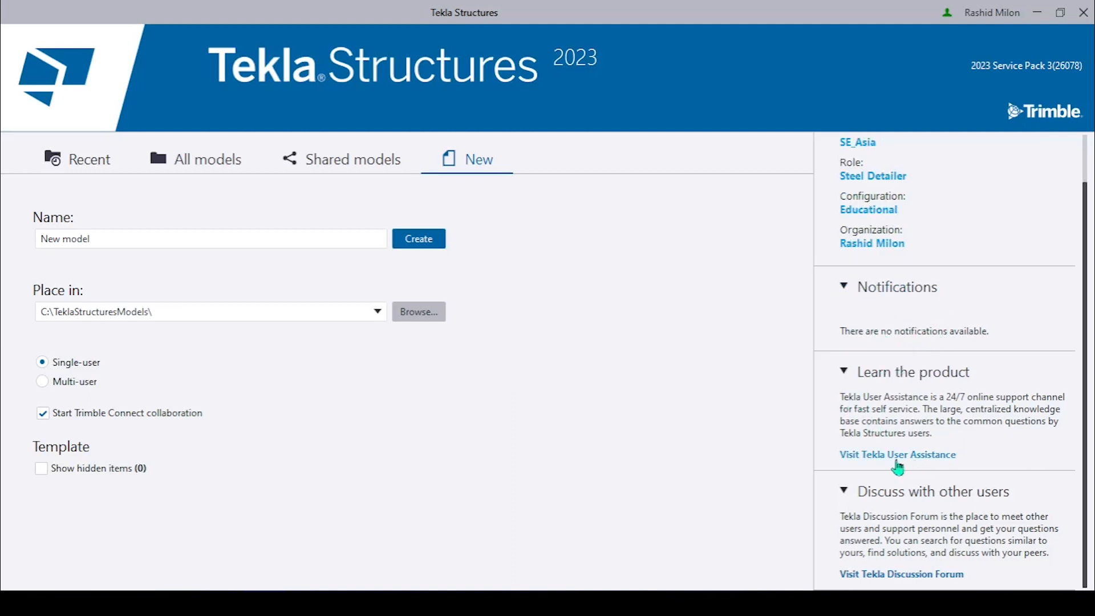
{"action": "left_click", "coordinate": [926, 459]}
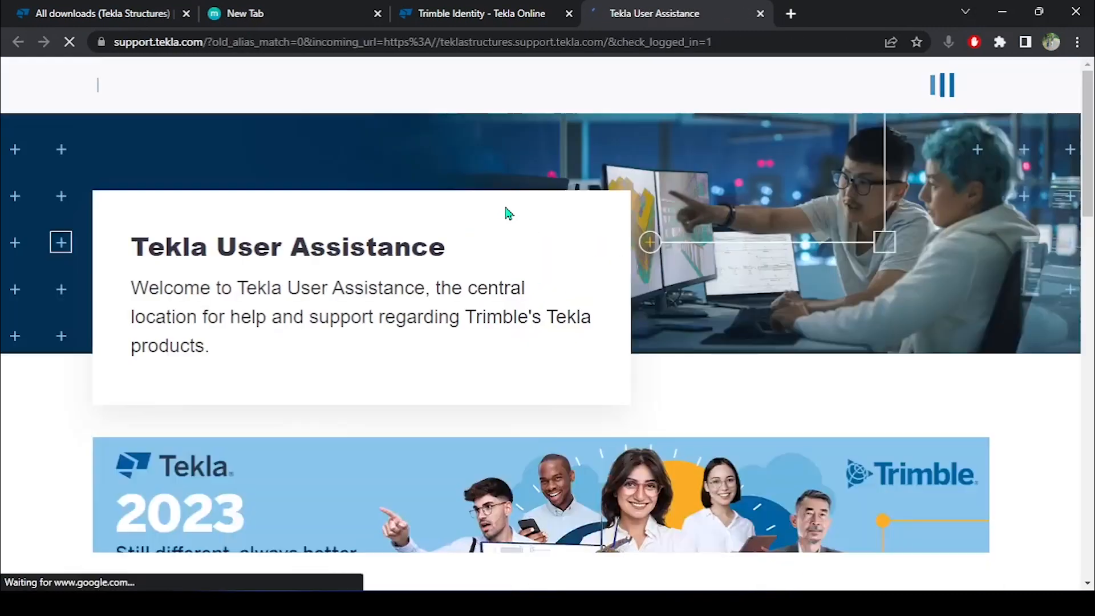
Browse the Tekla User Assistance home page, search for "how pan" and open the Z Pan Dimensioning article.
{"action": "scroll", "coordinate": [479, 247], "scroll_direction": "down", "scroll_amount": 7}
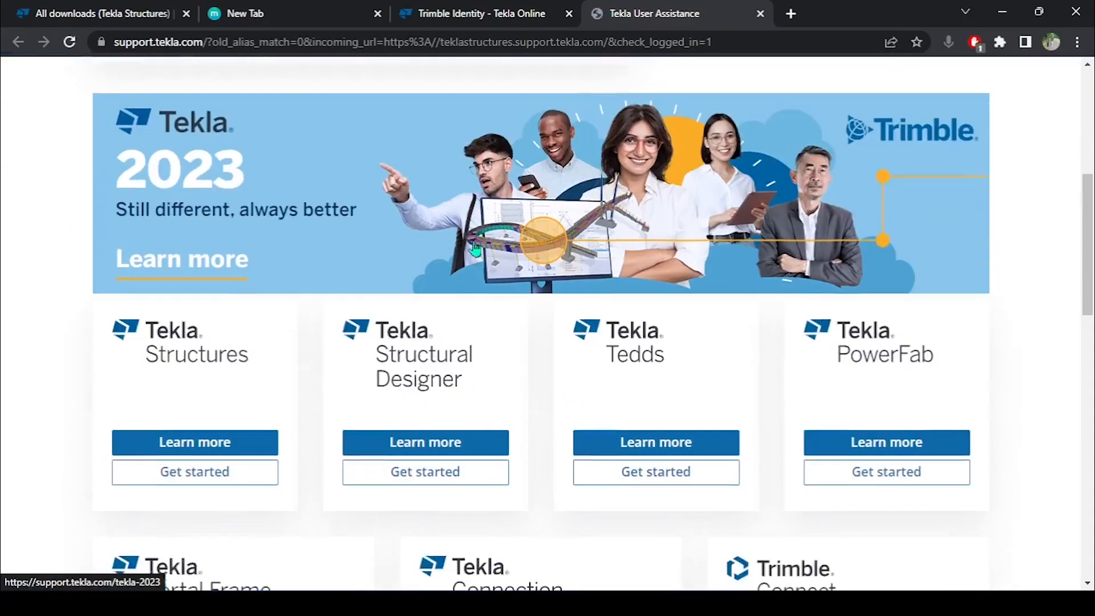
{"action": "scroll", "coordinate": [477, 244], "scroll_direction": "down", "scroll_amount": 5}
{"action": "scroll", "coordinate": [252, 195], "scroll_direction": "up", "scroll_amount": 7}
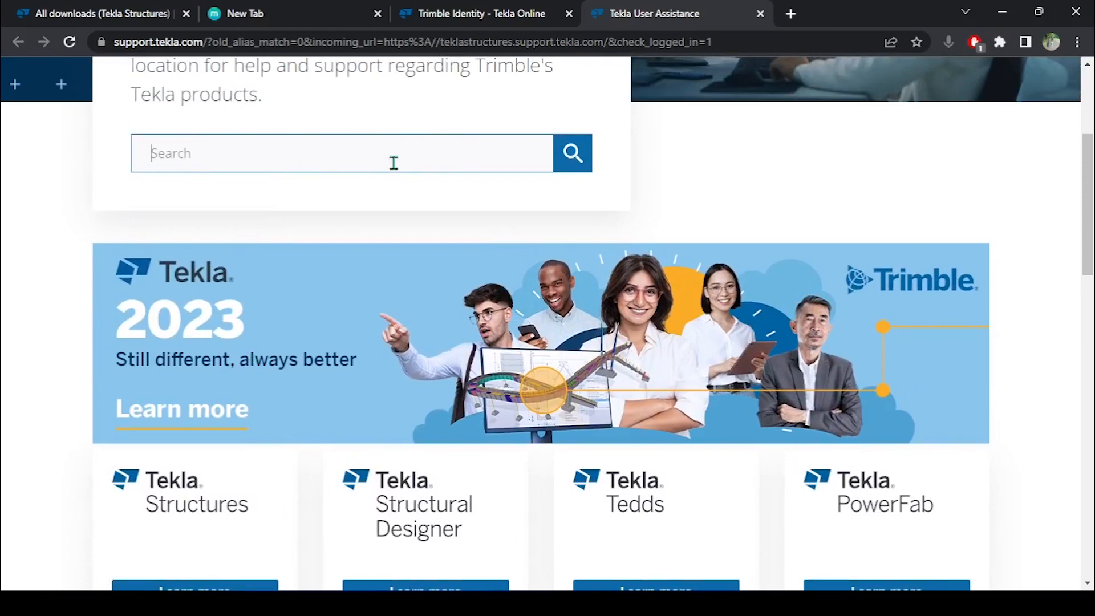
{"action": "type", "text": "how "}
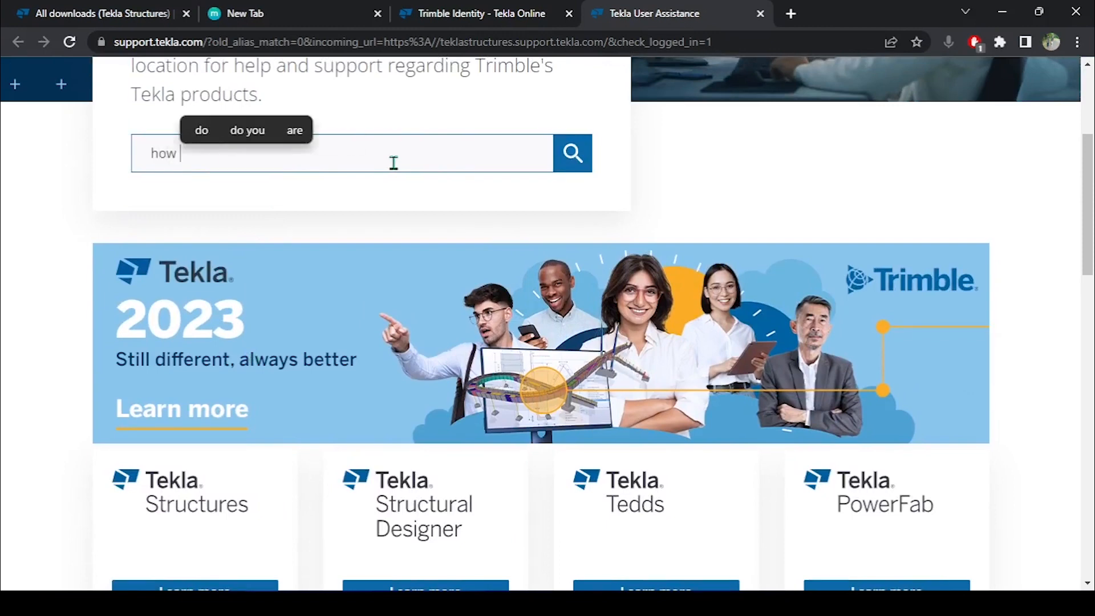
{"action": "type", "text": "pan"}
{"action": "key", "text": "BackSpace"}
{"action": "key", "text": "BackSpace"}
{"action": "key", "text": "BackSpace"}
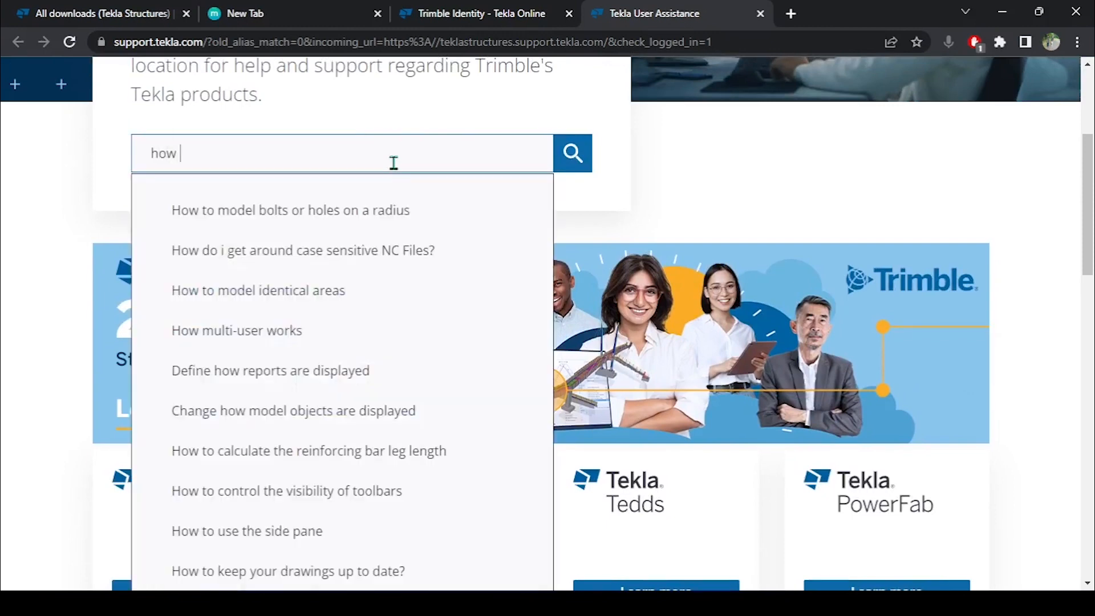
{"action": "type", "text": "pan"}
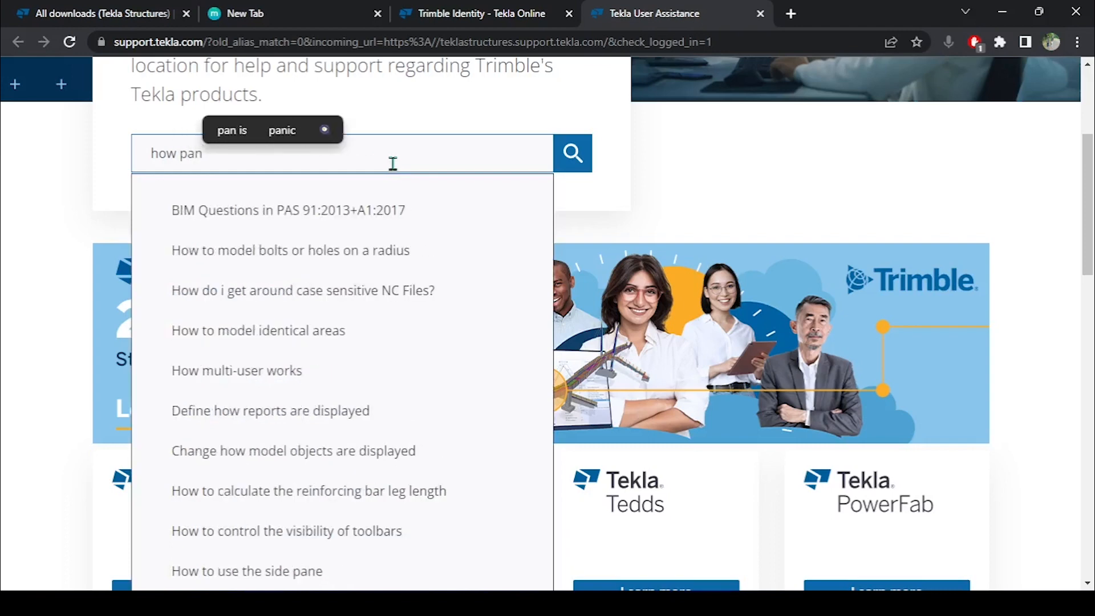
{"action": "left_click", "coordinate": [374, 219]}
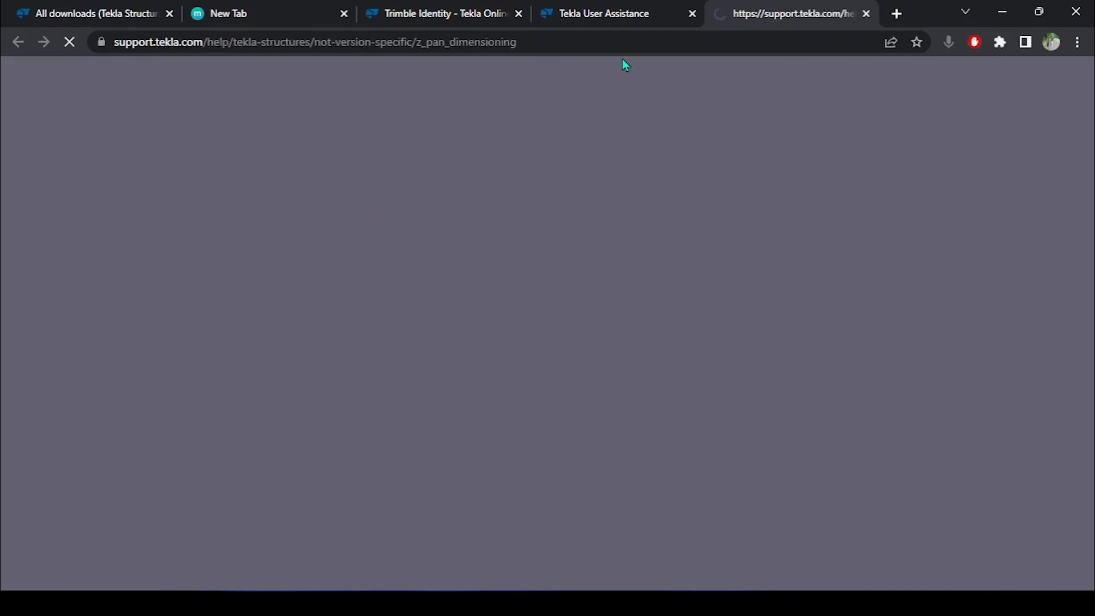
Skim the Z Pan Dimensioning article, go up to the Tekla Structures learning center page and look through it.
{"action": "scroll", "coordinate": [570, 251], "scroll_direction": "down", "scroll_amount": 6}
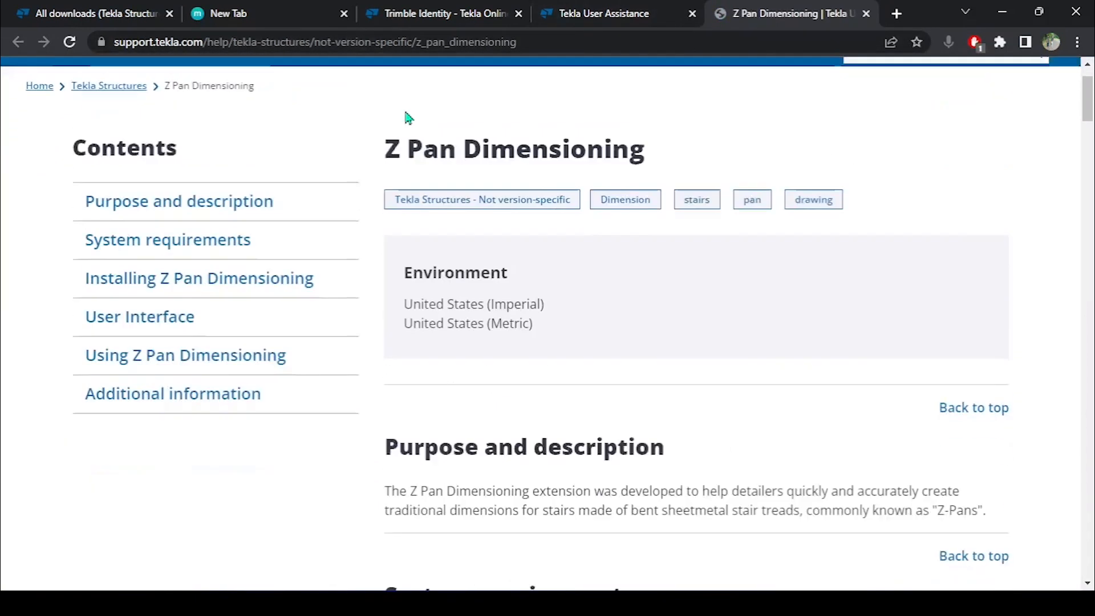
{"action": "left_click", "coordinate": [110, 157]}
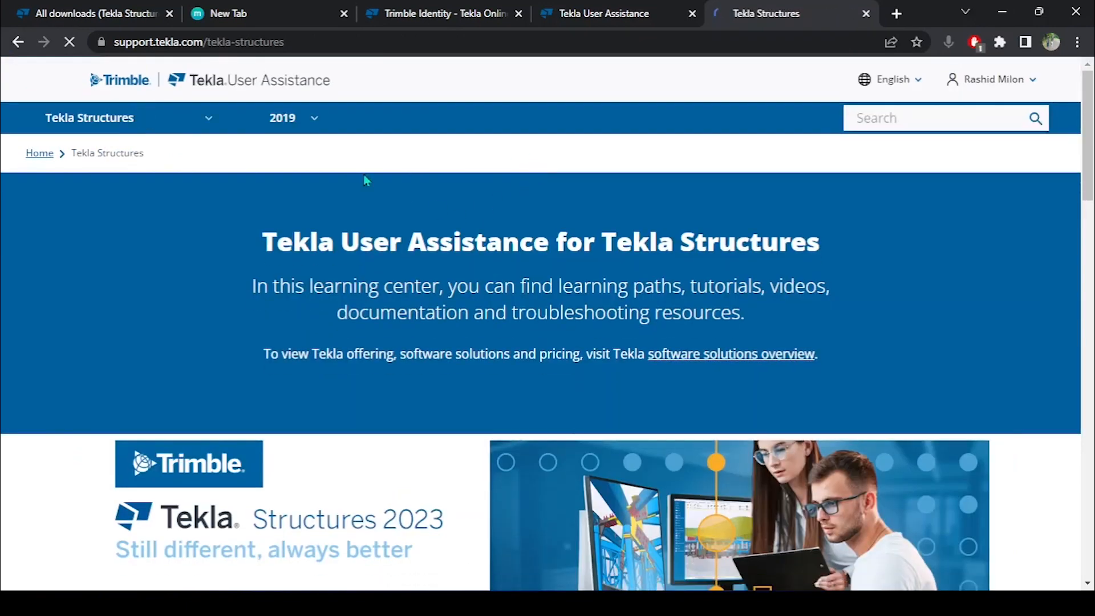
{"action": "scroll", "coordinate": [452, 260], "scroll_direction": "down", "scroll_amount": 10}
{"action": "scroll", "coordinate": [453, 262], "scroll_direction": "up", "scroll_amount": 10}
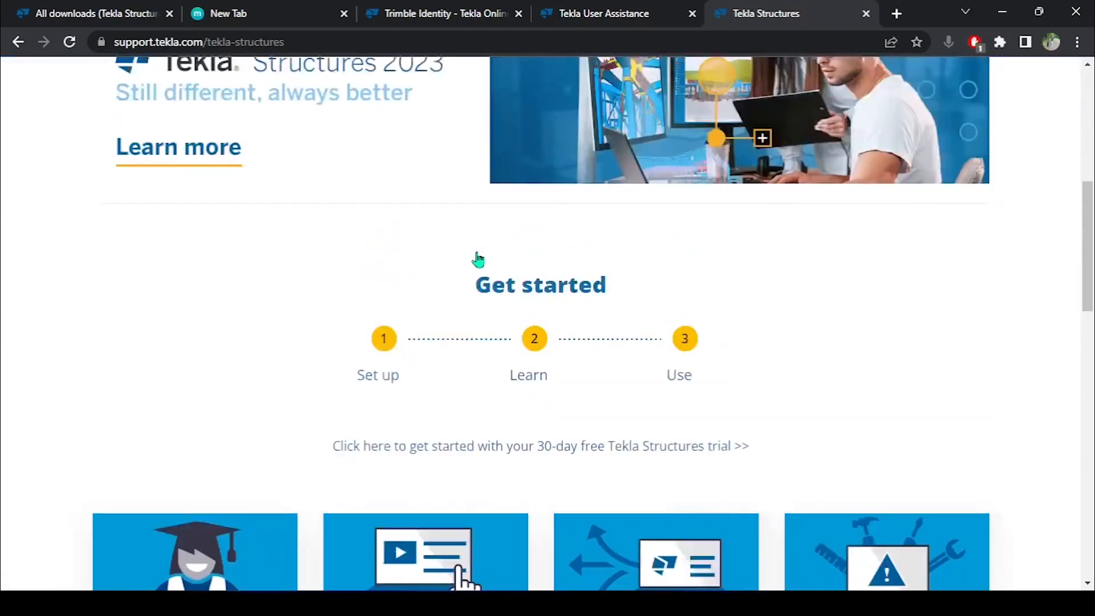
Return to the Tekla User Assistance home page, search for "staircase" and open the Straight staircase article.
{"action": "left_click", "coordinate": [678, 14]}
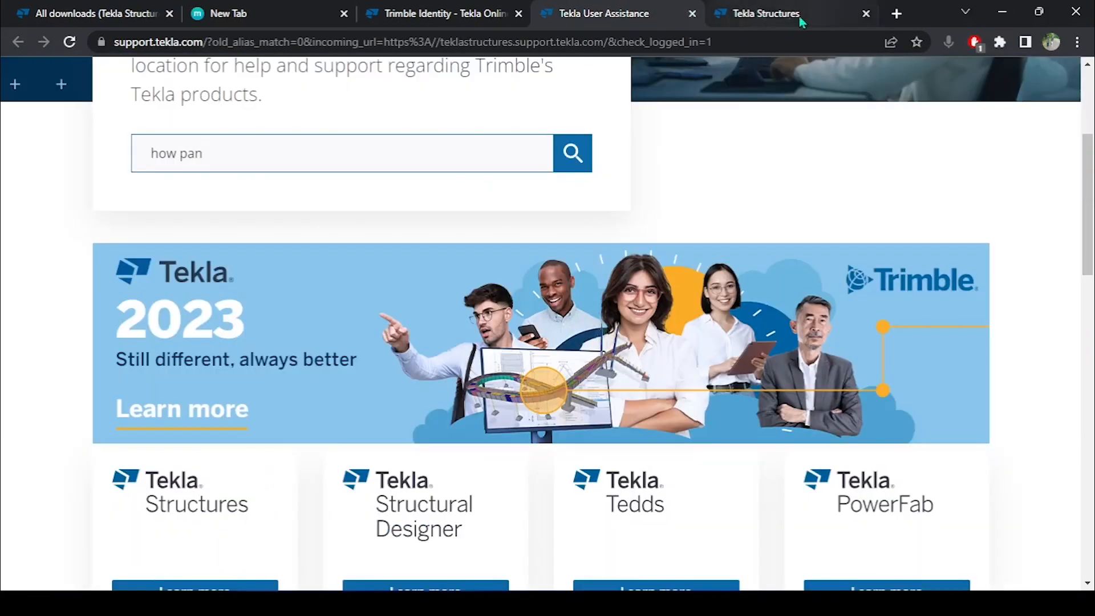
{"action": "left_click_drag", "start_coordinate": [261, 153], "coordinate": [136, 149]}
{"action": "type", "text": "st"}
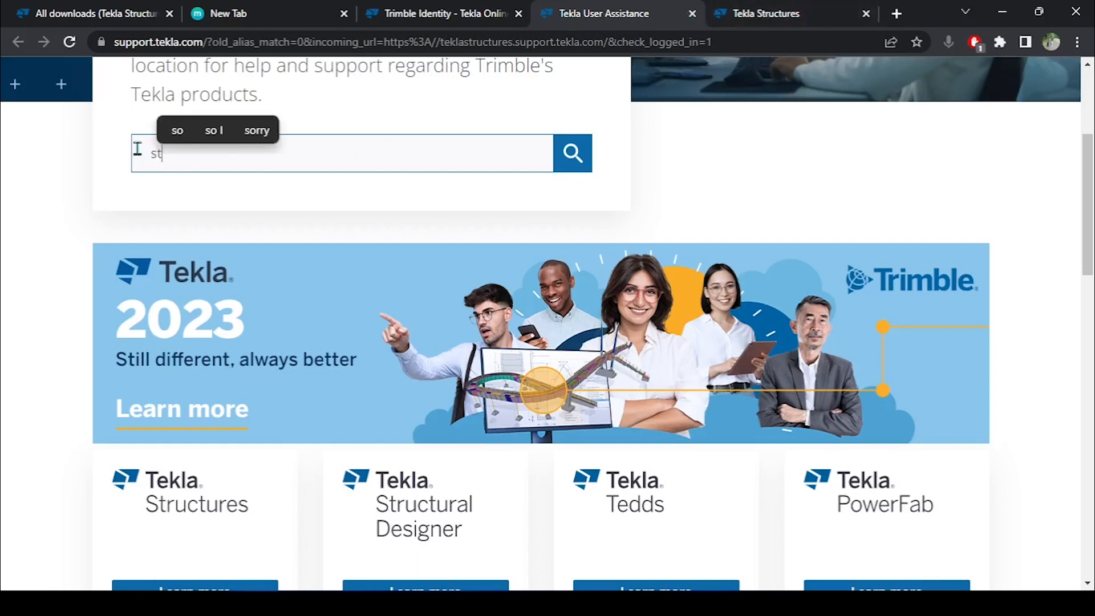
{"action": "type", "text": "aircase"}
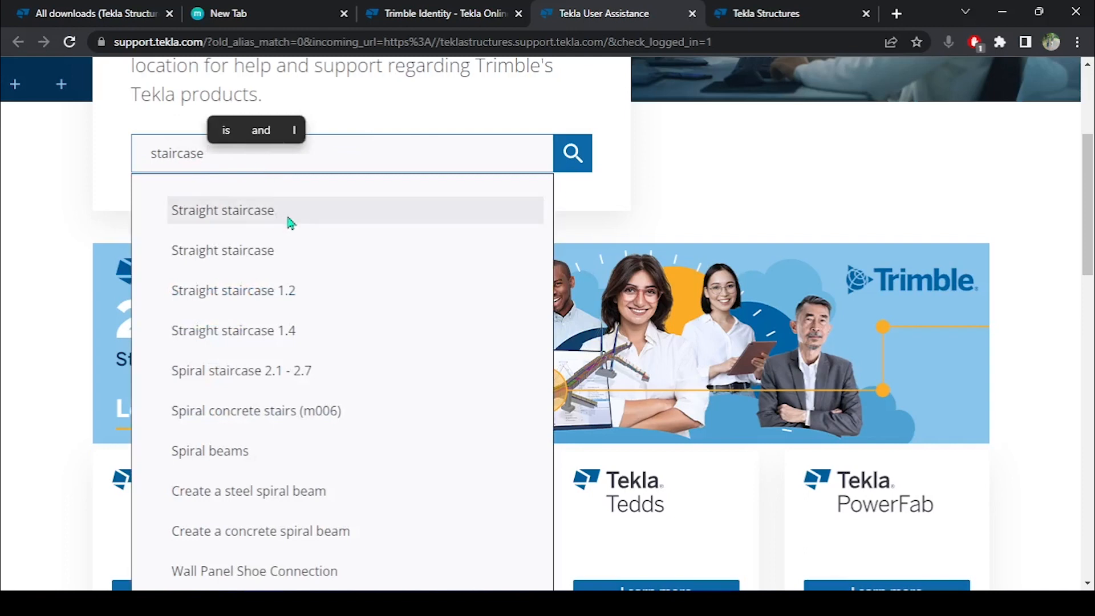
{"action": "left_click", "coordinate": [317, 220]}
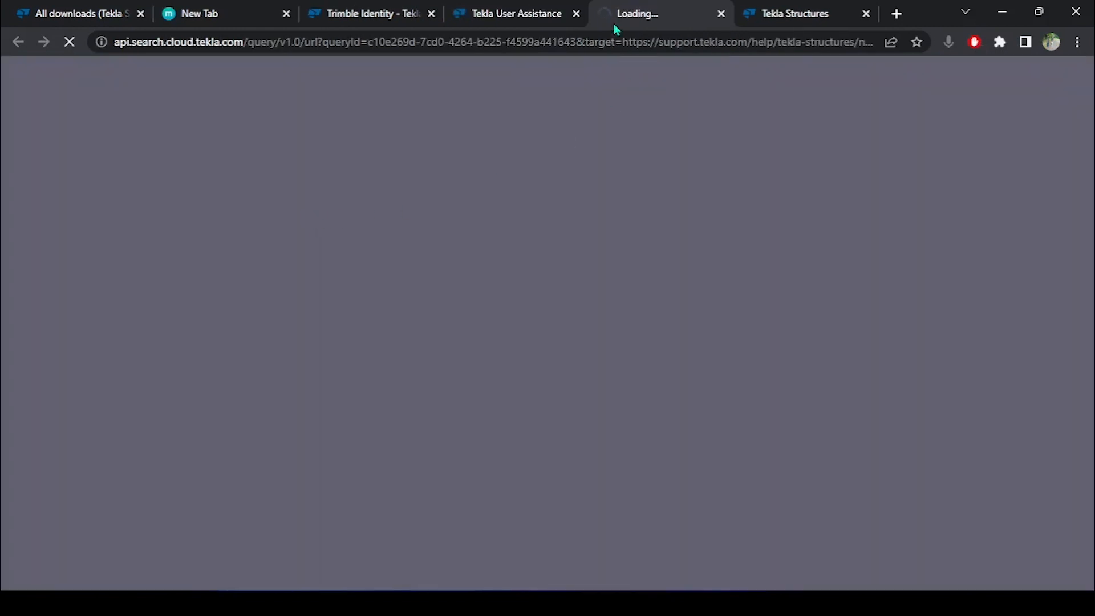
Open the Installing Straight staircase instructions and expand all the other sections of the article.
{"action": "scroll", "coordinate": [594, 244], "scroll_direction": "down", "scroll_amount": 4}
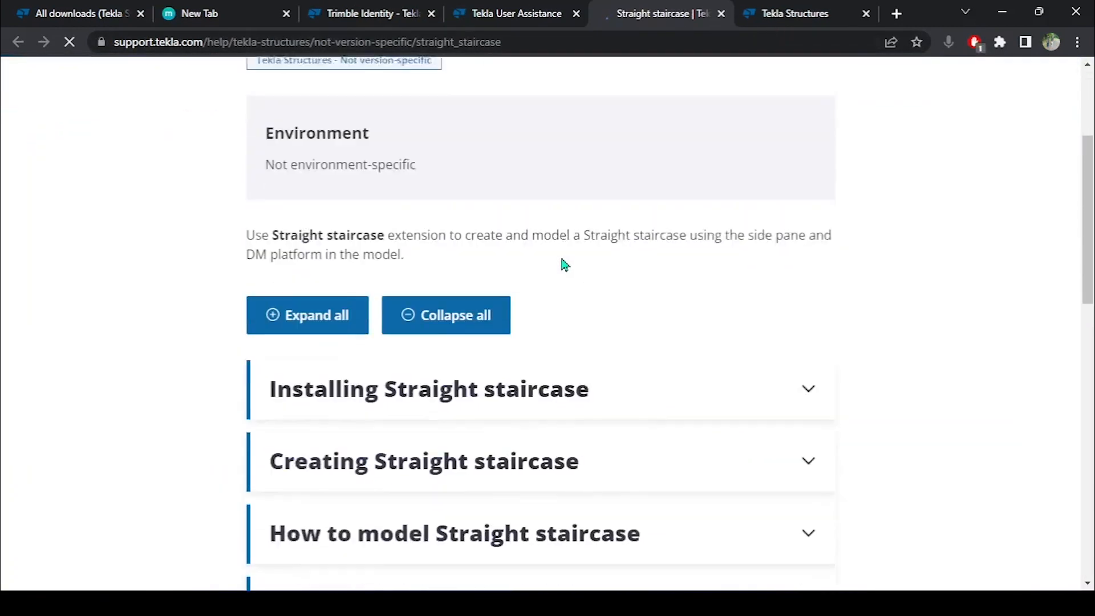
{"action": "left_click", "coordinate": [526, 345]}
{"action": "scroll", "coordinate": [596, 358], "scroll_direction": "down", "scroll_amount": 3}
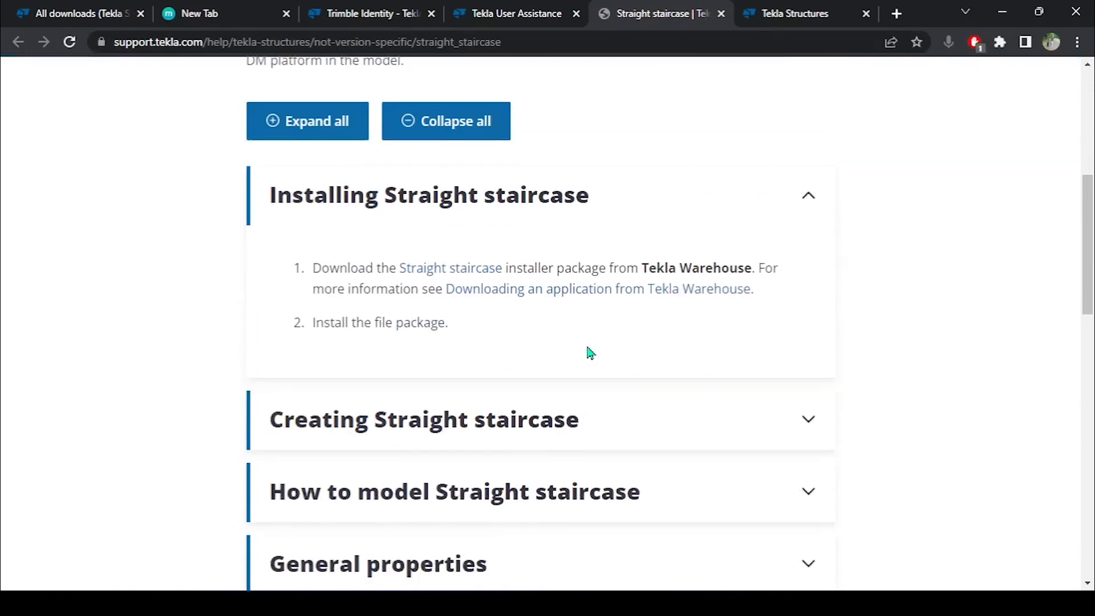
{"action": "left_click", "coordinate": [581, 404]}
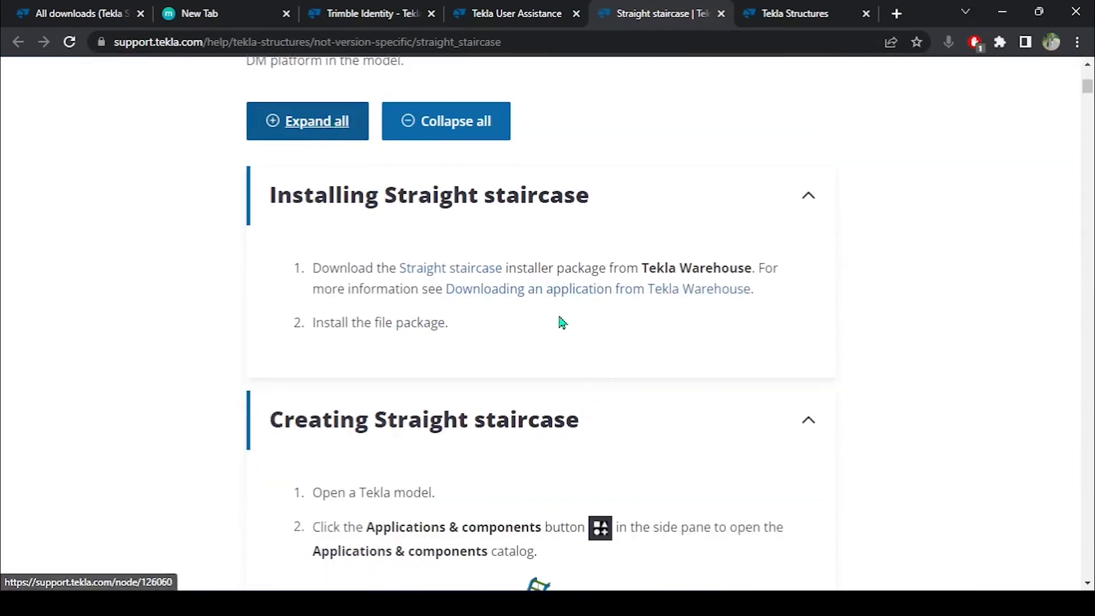
Examine the article's steps for creating and modelling a straight staircase and its general, landing and stringer properties.
{"action": "scroll", "coordinate": [564, 319], "scroll_direction": "down", "scroll_amount": 5}
{"action": "scroll", "coordinate": [565, 280], "scroll_direction": "down", "scroll_amount": 3}
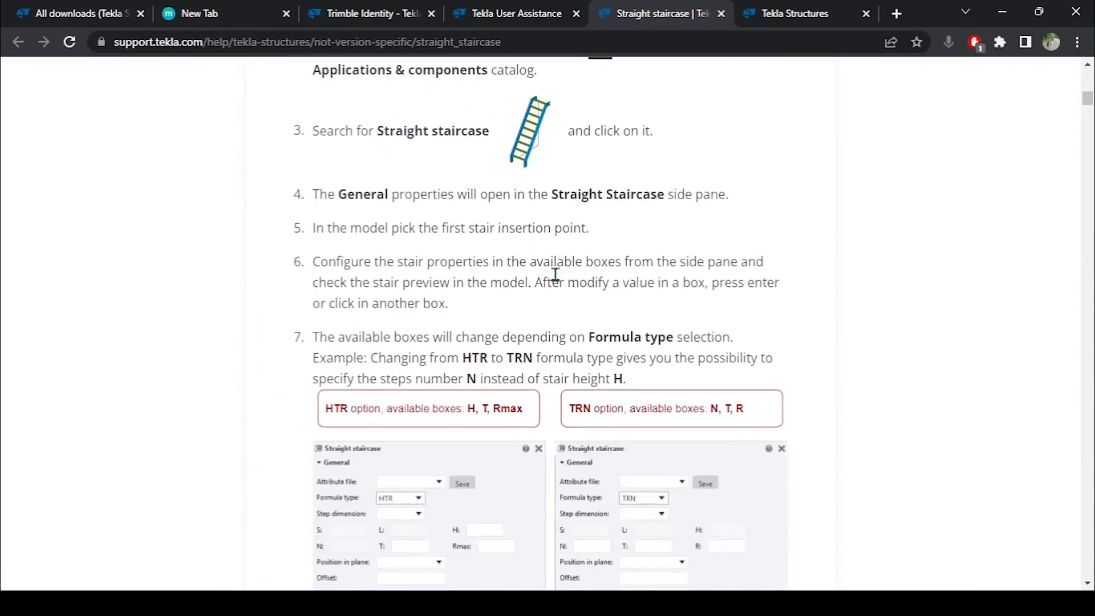
{"action": "scroll", "coordinate": [545, 194], "scroll_direction": "up", "scroll_amount": 3}
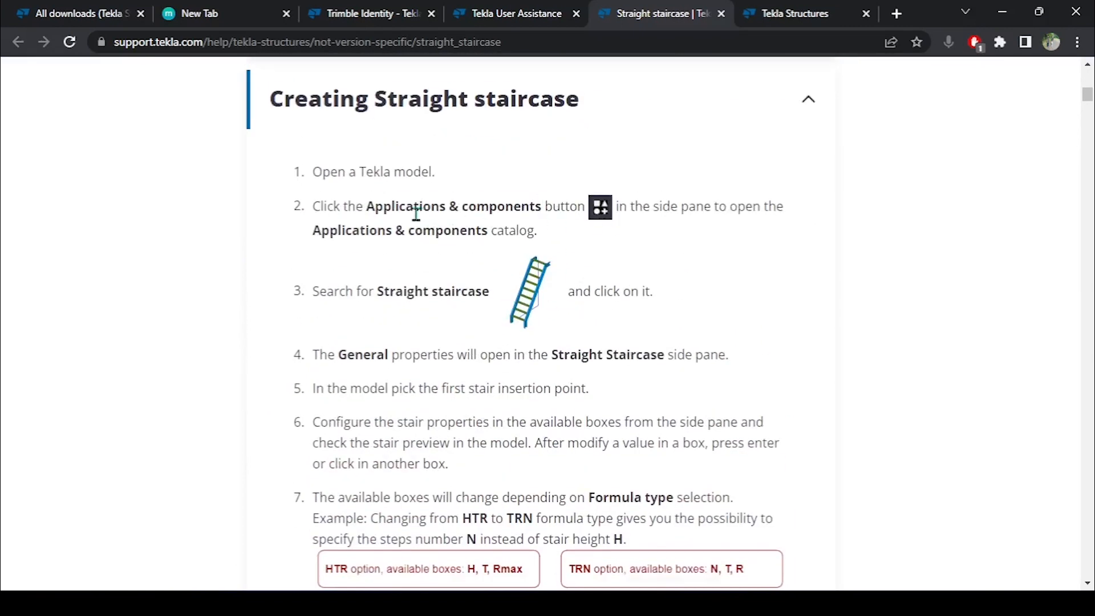
{"action": "scroll", "coordinate": [513, 237], "scroll_direction": "down", "scroll_amount": 1}
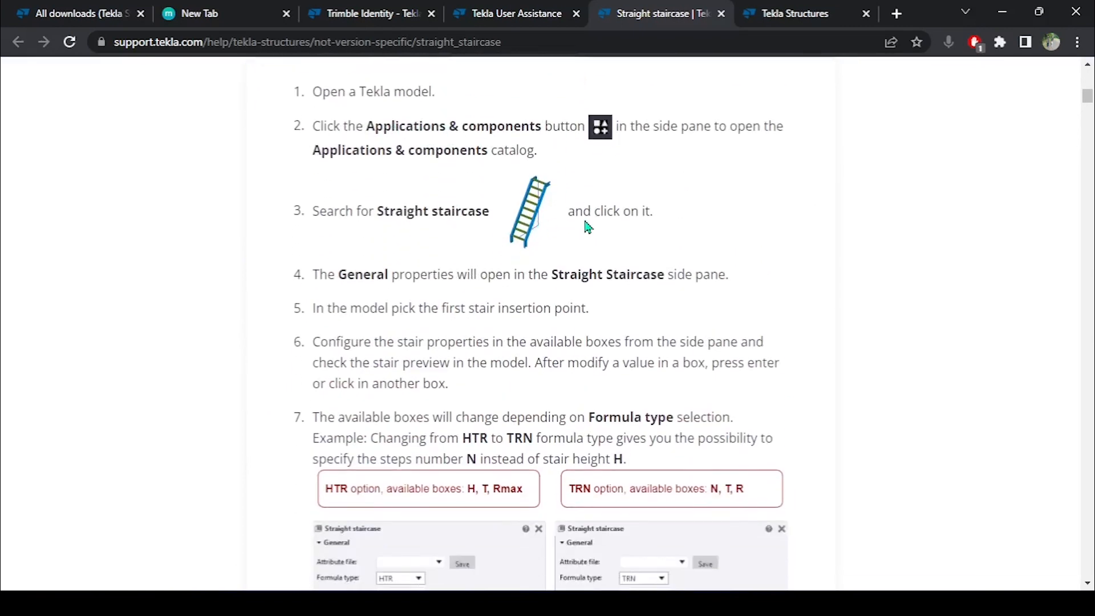
{"action": "scroll", "coordinate": [546, 218], "scroll_direction": "down", "scroll_amount": 1}
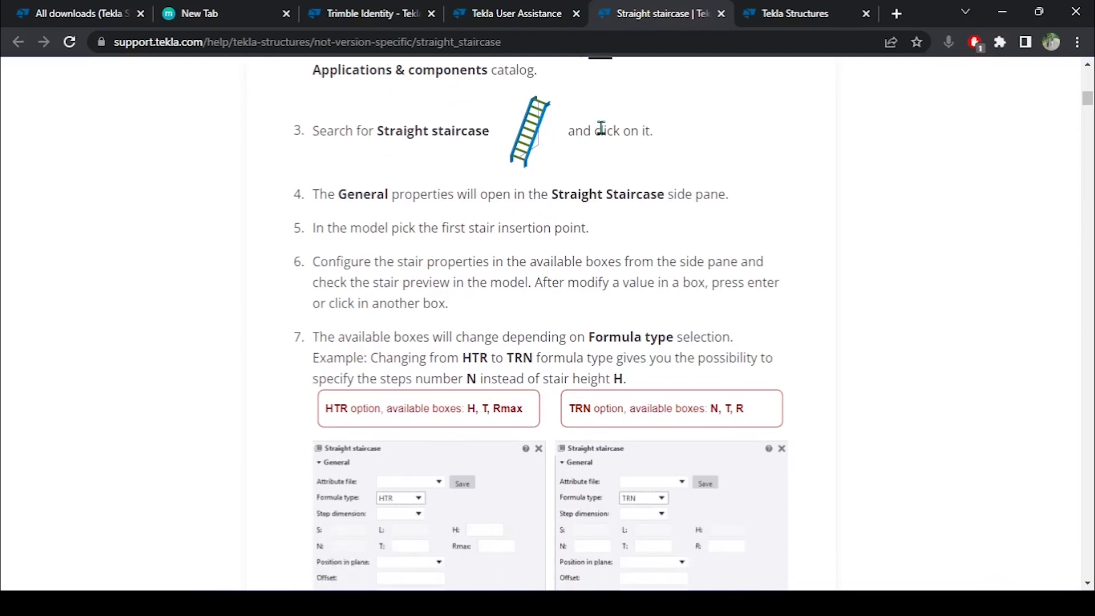
{"action": "scroll", "coordinate": [531, 174], "scroll_direction": "down", "scroll_amount": 1}
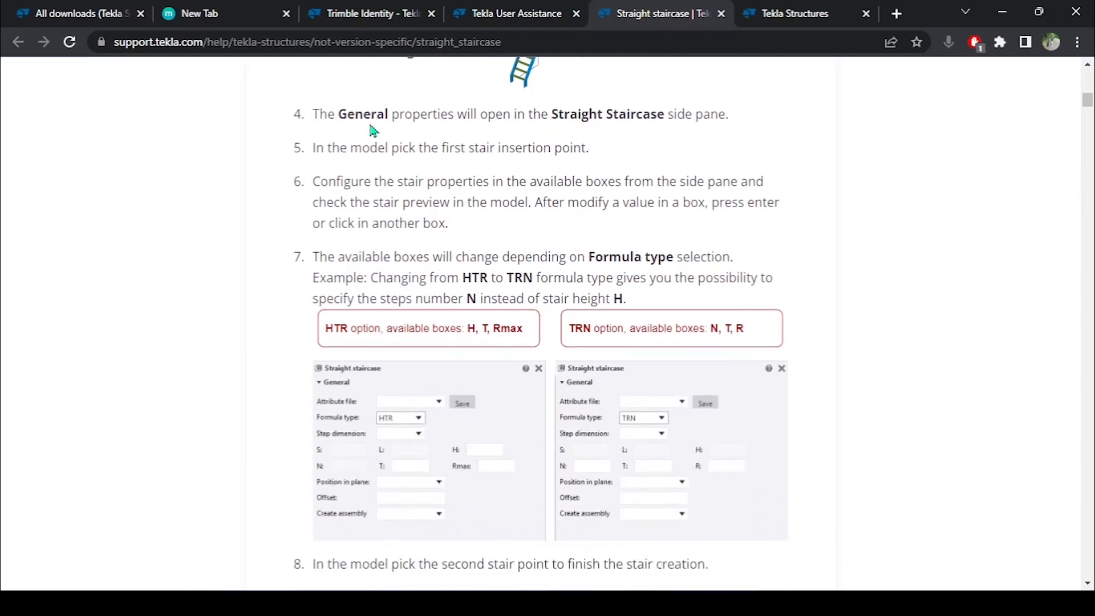
{"action": "scroll", "coordinate": [491, 189], "scroll_direction": "down", "scroll_amount": 5}
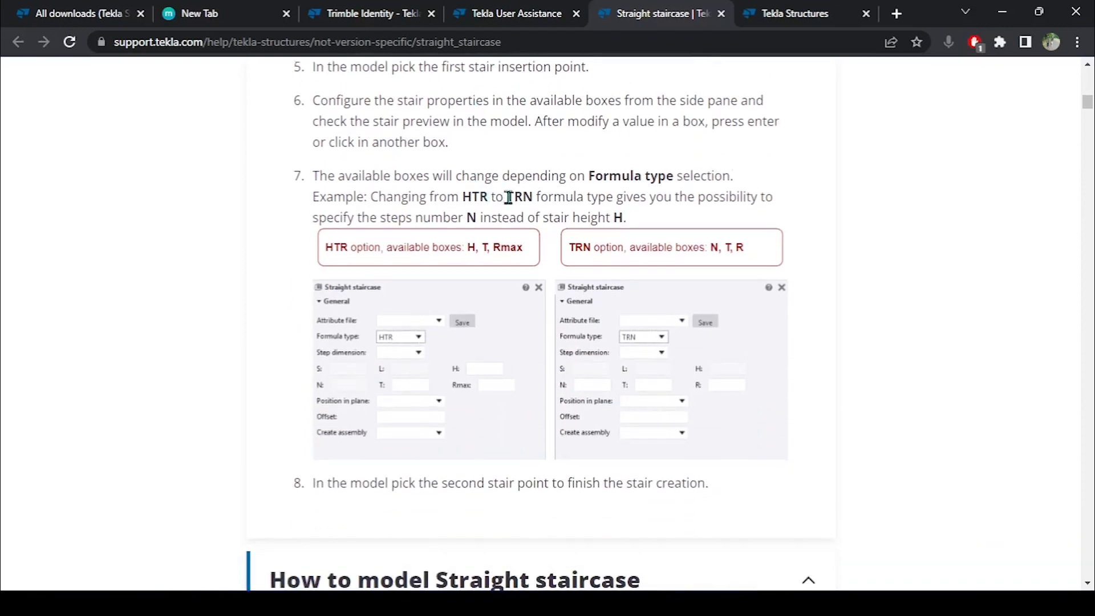
{"action": "scroll", "coordinate": [518, 238], "scroll_direction": "down", "scroll_amount": 9}
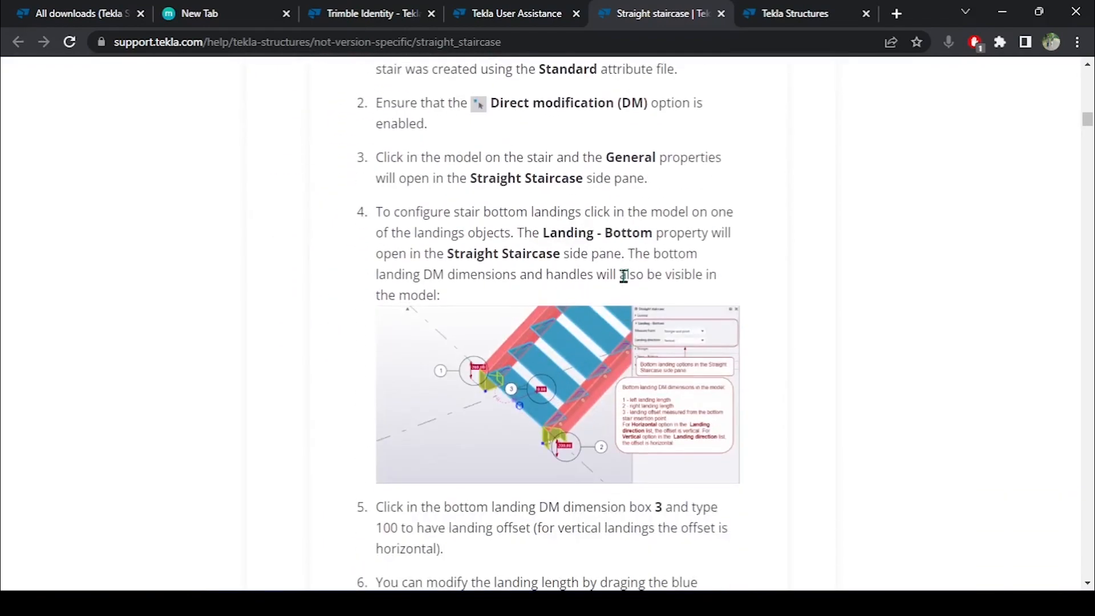
{"action": "scroll", "coordinate": [615, 282], "scroll_direction": "down", "scroll_amount": 16}
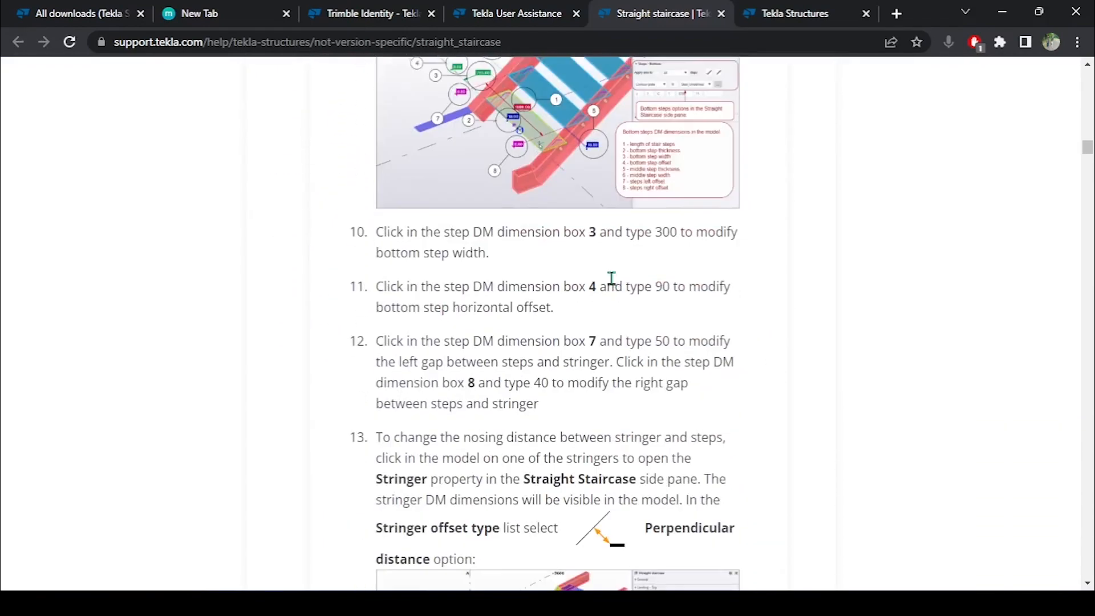
{"action": "scroll", "coordinate": [613, 285], "scroll_direction": "down", "scroll_amount": 14}
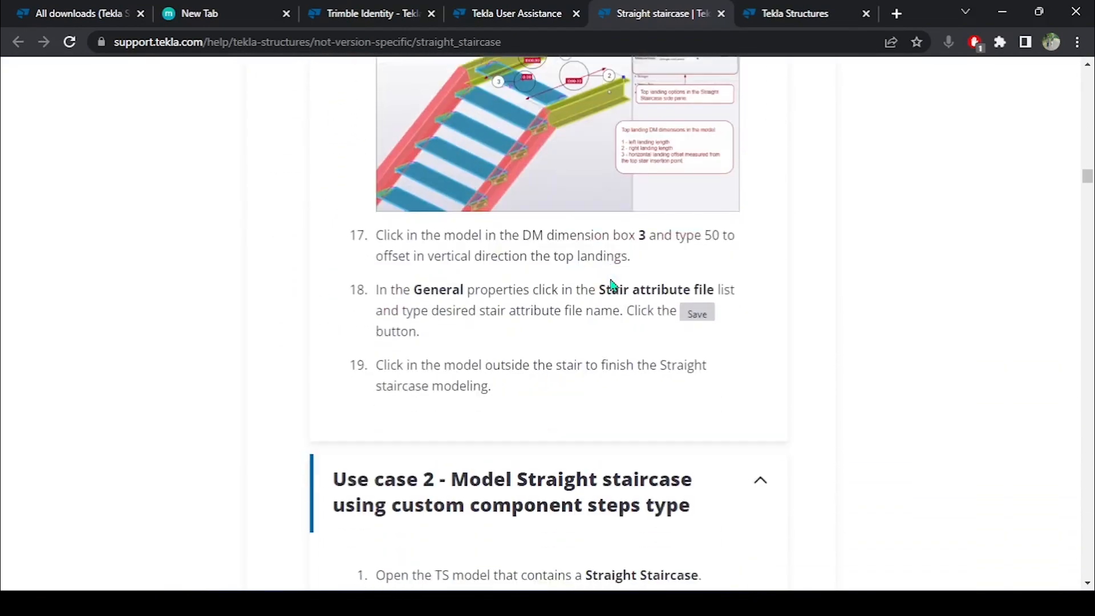
{"action": "scroll", "coordinate": [613, 285], "scroll_direction": "down", "scroll_amount": 12}
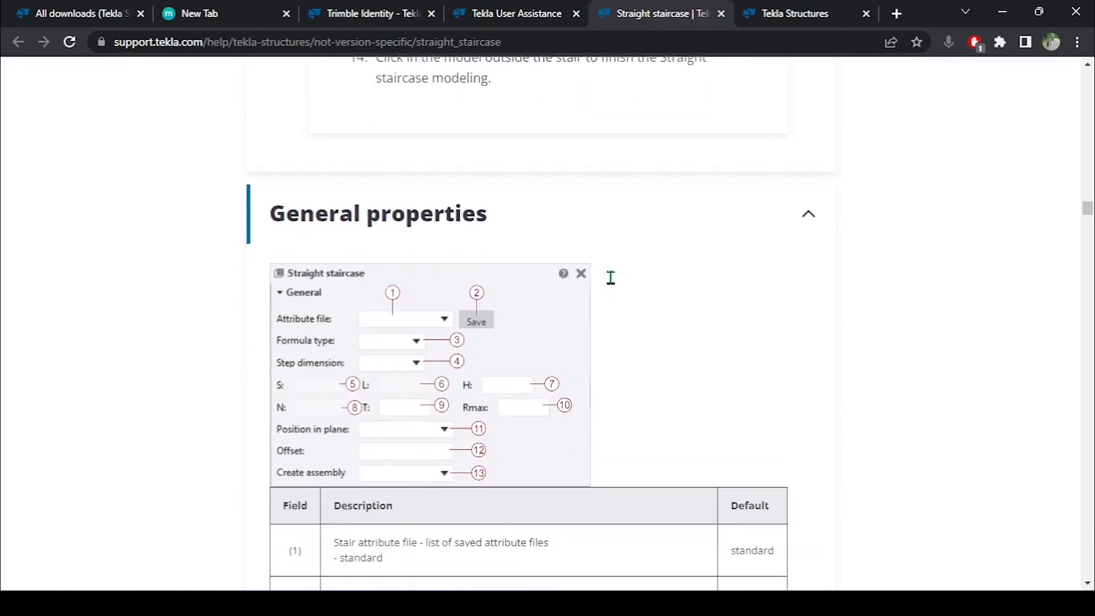
{"action": "scroll", "coordinate": [613, 283], "scroll_direction": "down", "scroll_amount": 15}
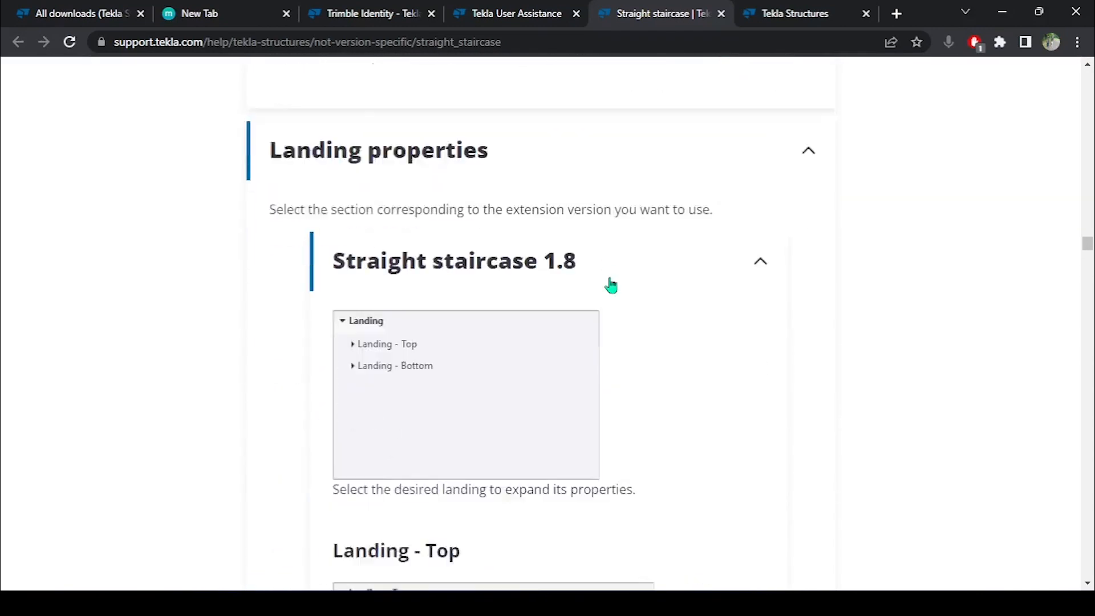
{"action": "scroll", "coordinate": [613, 285], "scroll_direction": "down", "scroll_amount": 15}
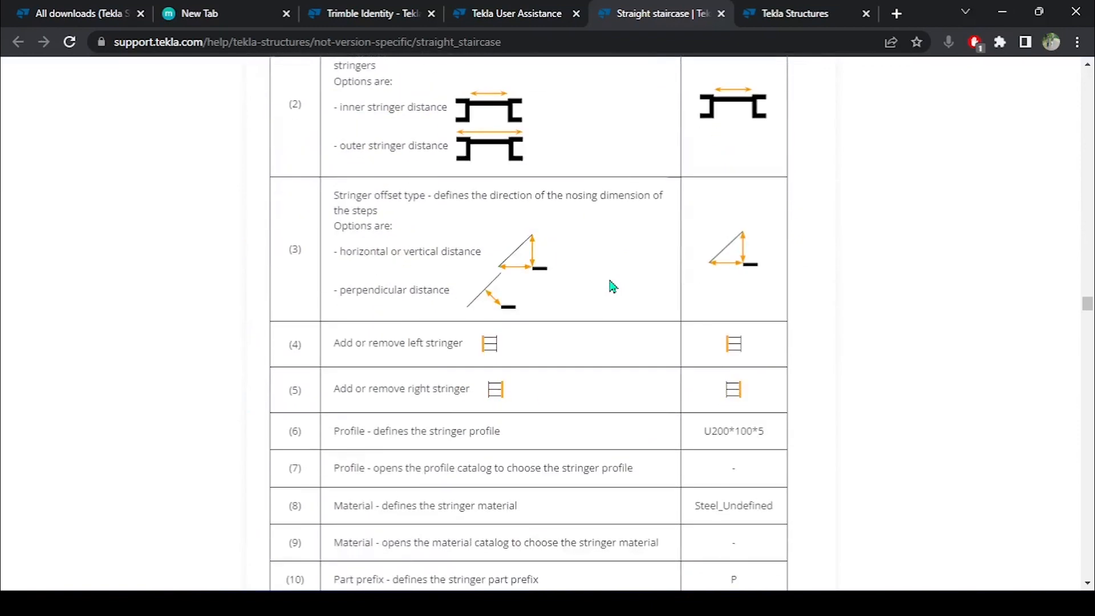
{"action": "scroll", "coordinate": [764, 114], "scroll_direction": "down", "scroll_amount": 5}
Revisit the User Assistance home page and the Straight staircase article, and switch to the Tekla Structures learning center page.
{"action": "left_click", "coordinate": [508, 13]}
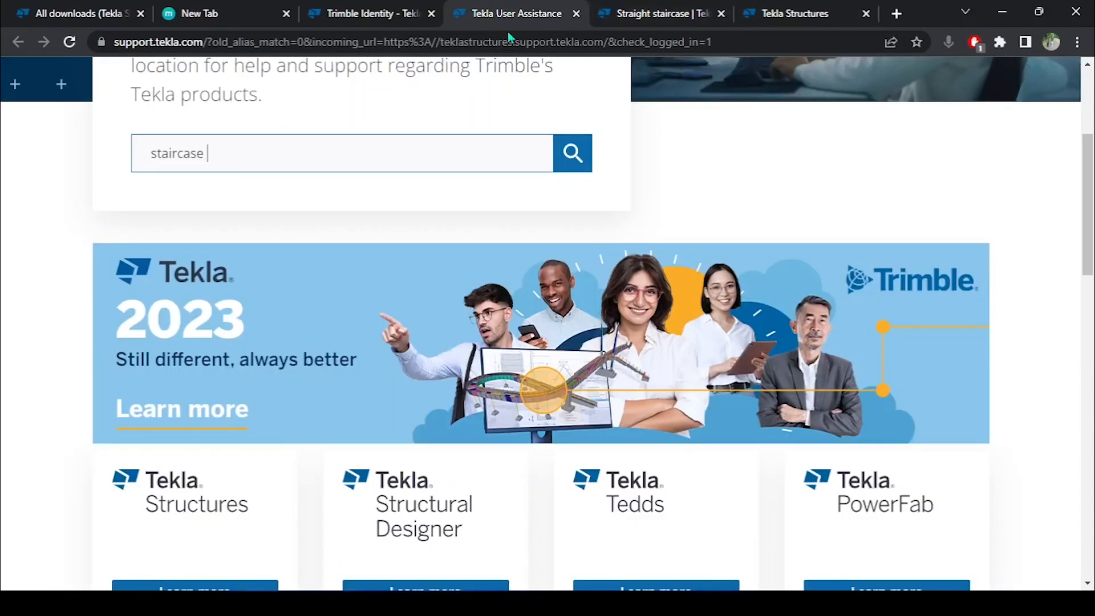
{"action": "scroll", "coordinate": [606, 215], "scroll_direction": "up", "scroll_amount": 4}
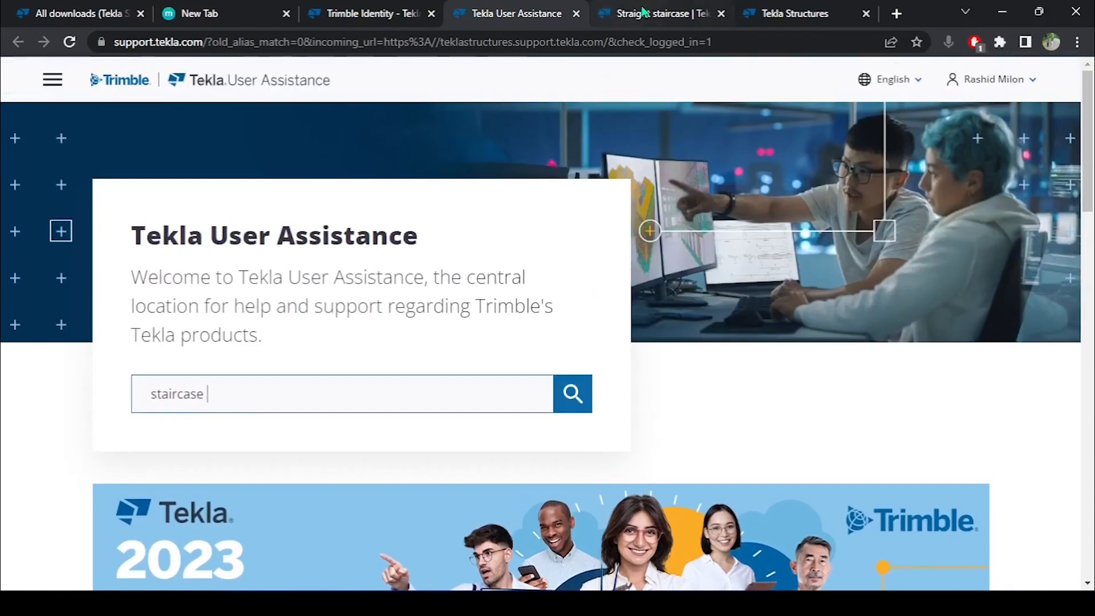
{"action": "left_click", "coordinate": [643, 12]}
{"action": "scroll", "coordinate": [514, 191], "scroll_direction": "down", "scroll_amount": 8}
{"action": "scroll", "coordinate": [557, 220], "scroll_direction": "up", "scroll_amount": 15}
{"action": "left_click", "coordinate": [810, 12]}
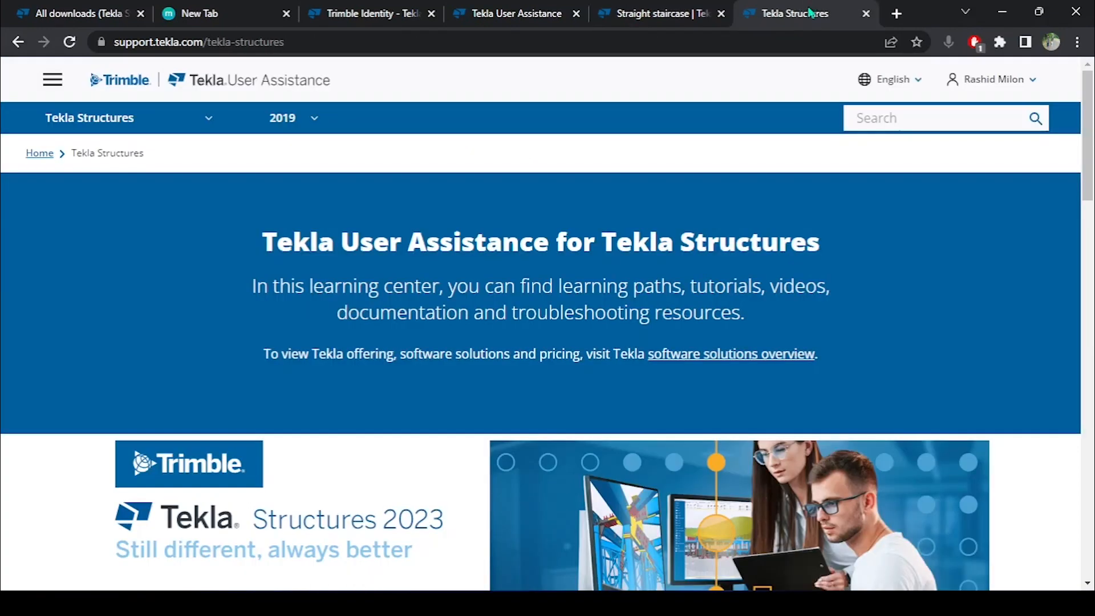
Revisit the learning center page, User Assistance home page and Straight staircase article, and switch back to Tekla Structures.
{"action": "scroll", "coordinate": [433, 325], "scroll_direction": "down", "scroll_amount": 7}
{"action": "scroll", "coordinate": [342, 159], "scroll_direction": "up", "scroll_amount": 7}
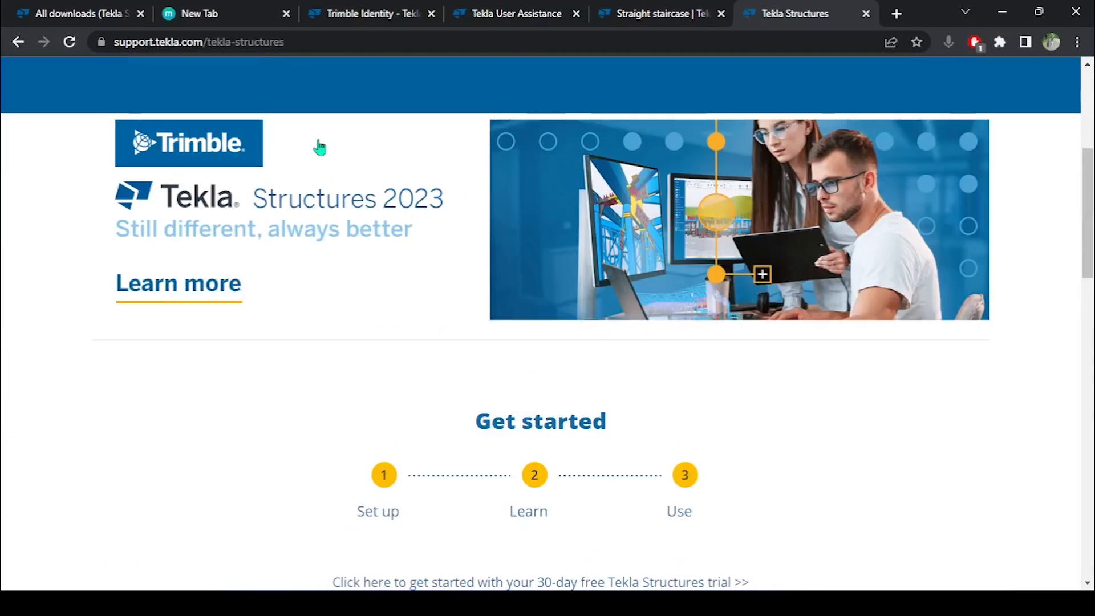
{"action": "left_click", "coordinate": [502, 13]}
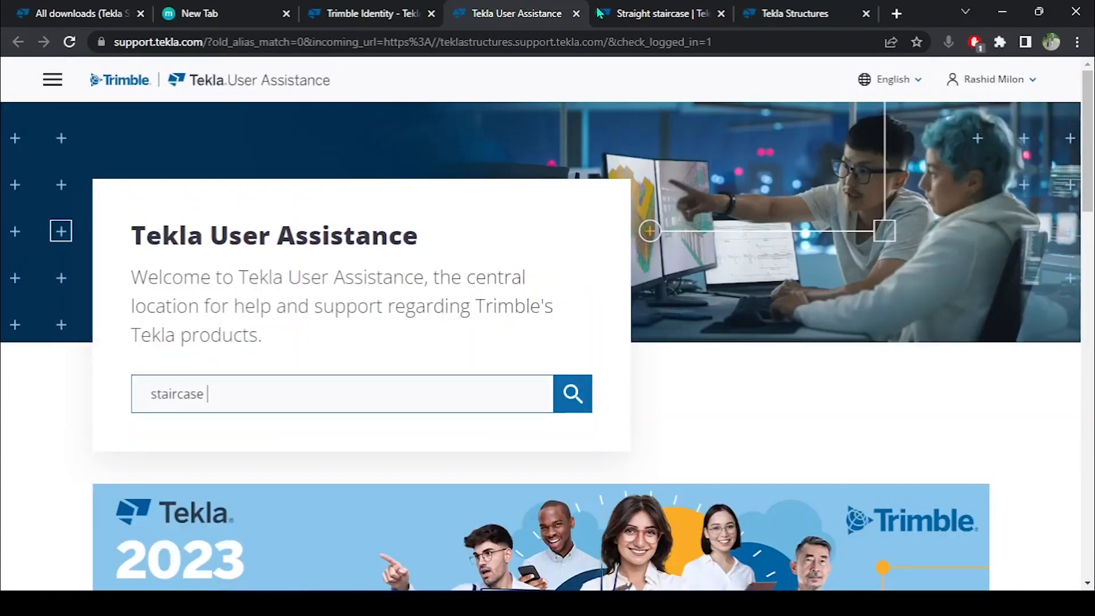
{"action": "left_click", "coordinate": [633, 13]}
{"action": "scroll", "coordinate": [541, 188], "scroll_direction": "up", "scroll_amount": 12}
{"action": "scroll", "coordinate": [612, 83], "scroll_direction": "up", "scroll_amount": 5}
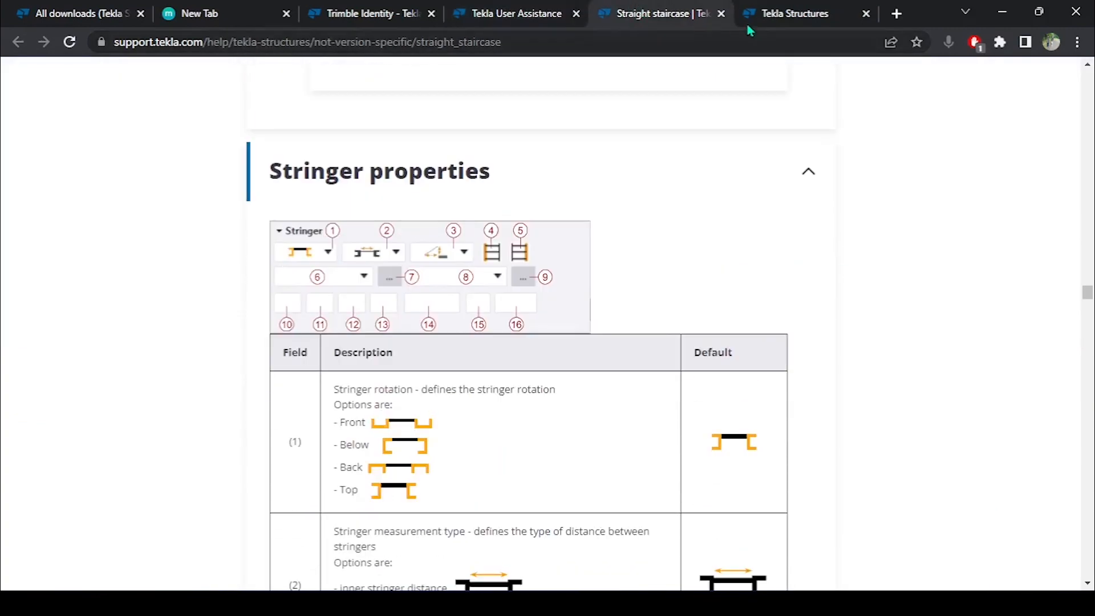
{"action": "left_click", "coordinate": [1001, 12]}
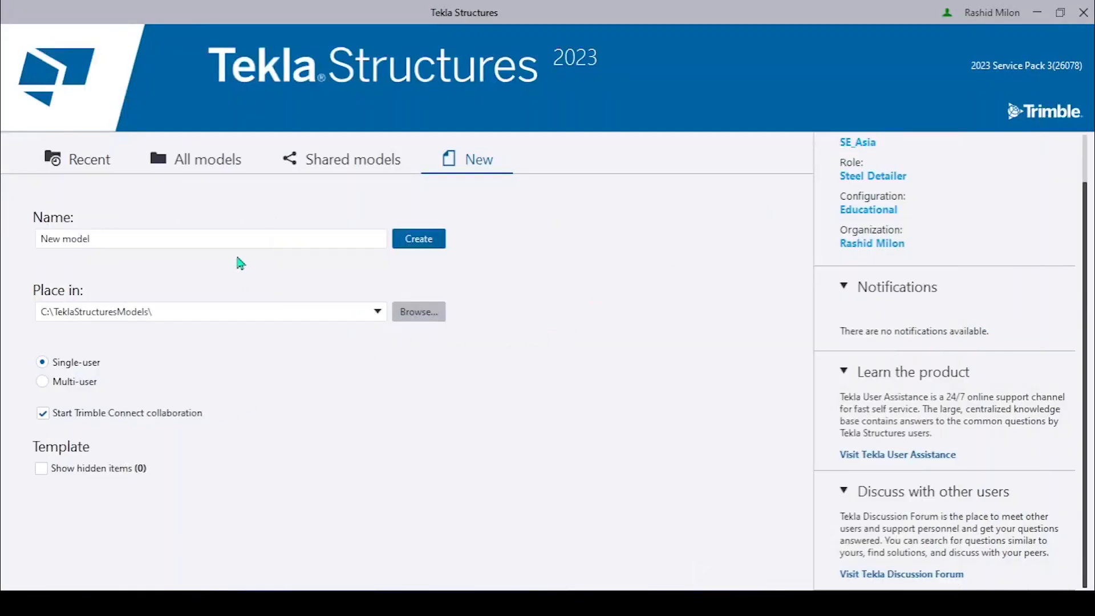
Switch the new model to multi-user, open its server list, and set it back to single-user.
{"action": "left_click_drag", "start_coordinate": [197, 239], "coordinate": [13, 241]}
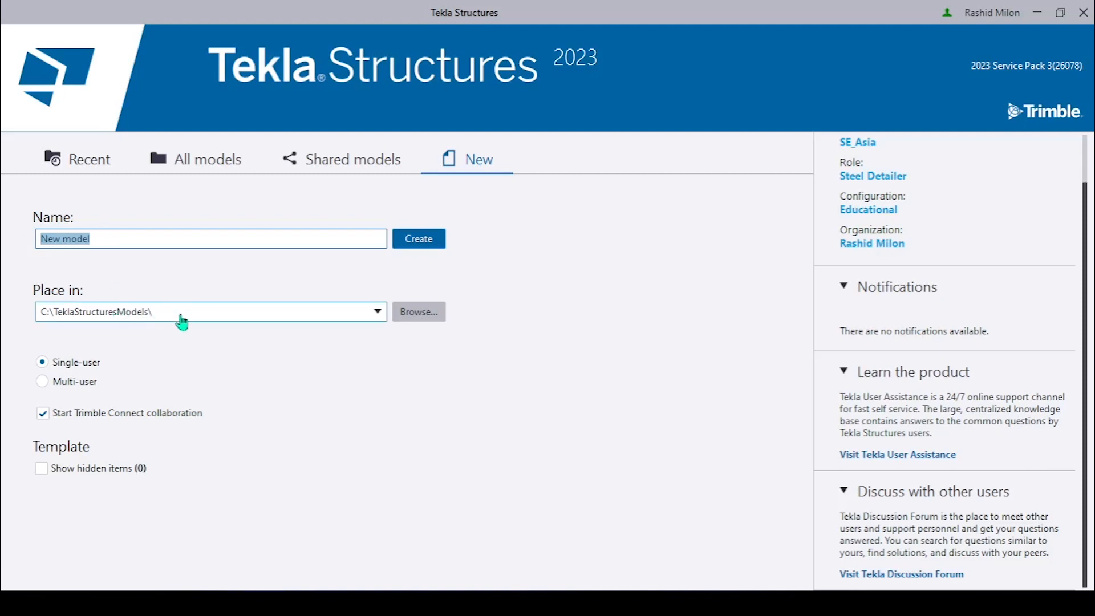
{"action": "left_click", "coordinate": [191, 320]}
{"action": "left_click", "coordinate": [191, 323]}
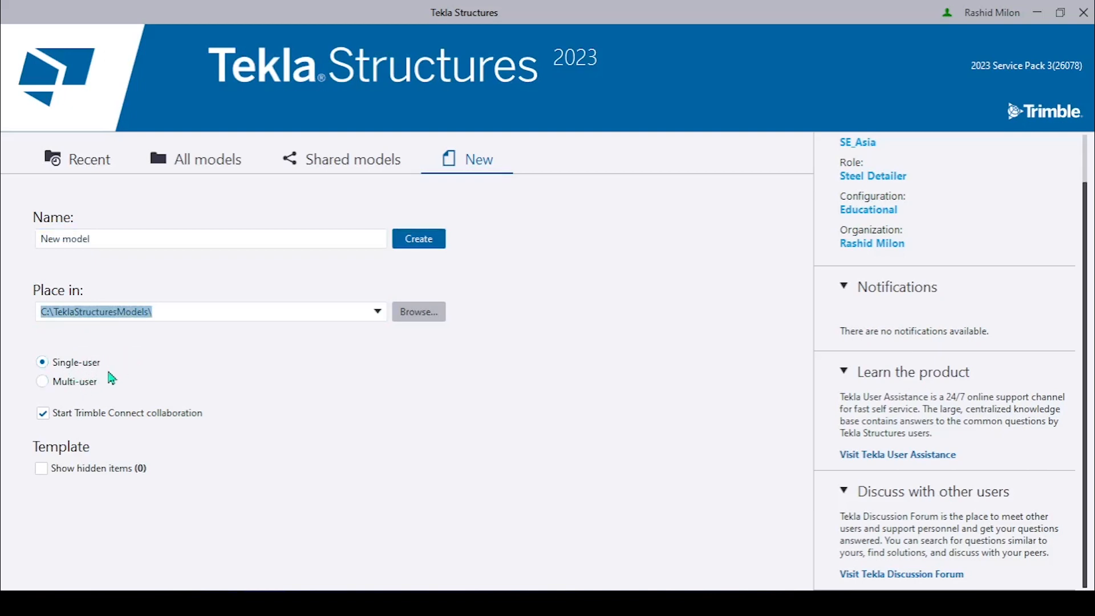
{"action": "left_click", "coordinate": [62, 391]}
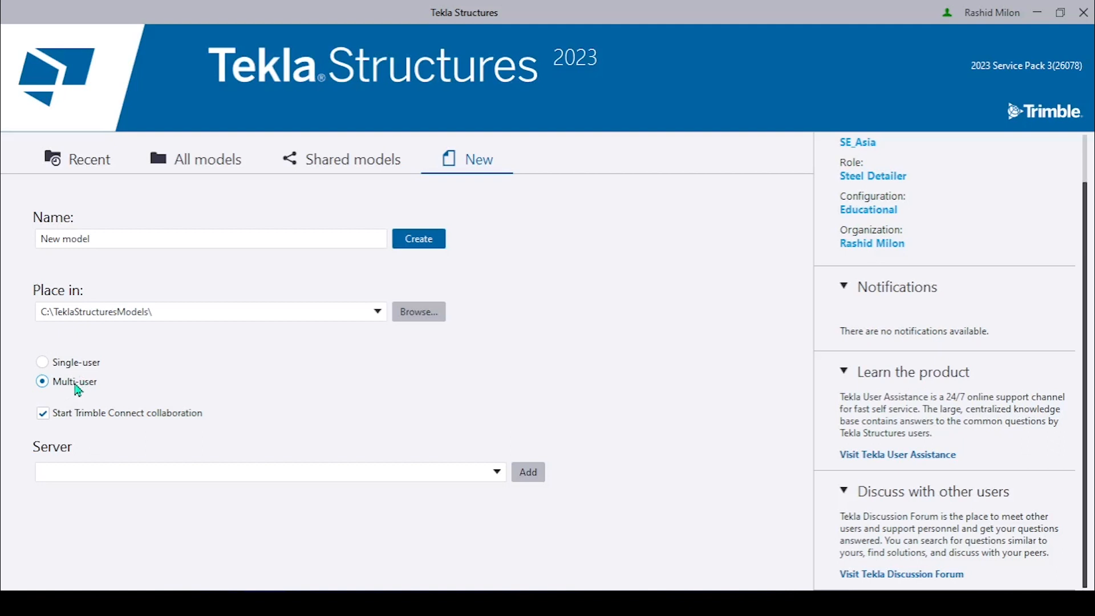
{"action": "left_click", "coordinate": [144, 473]}
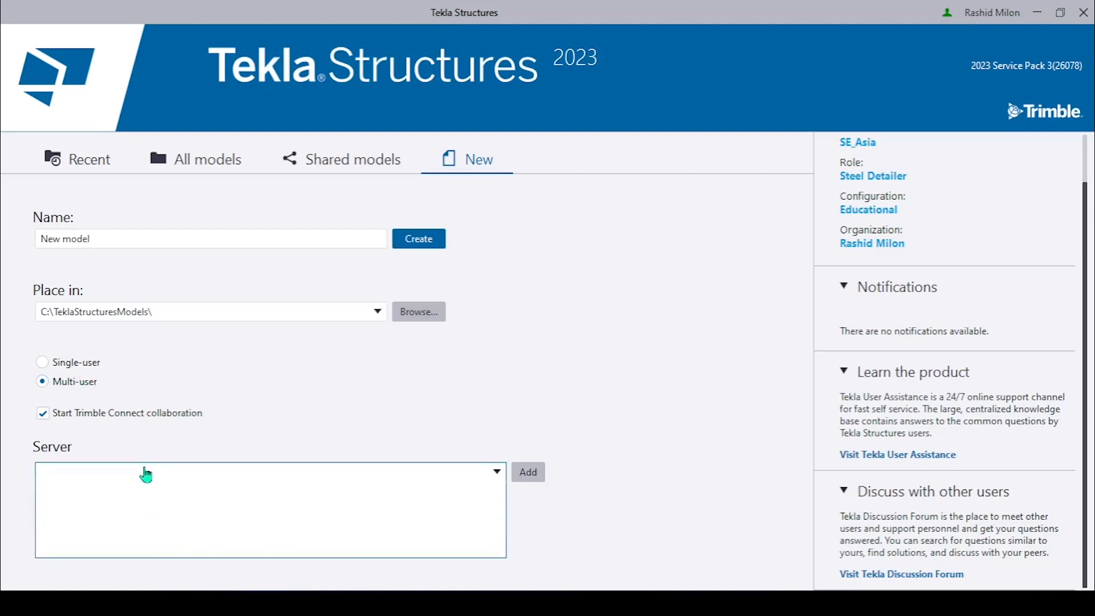
{"action": "left_click", "coordinate": [73, 359]}
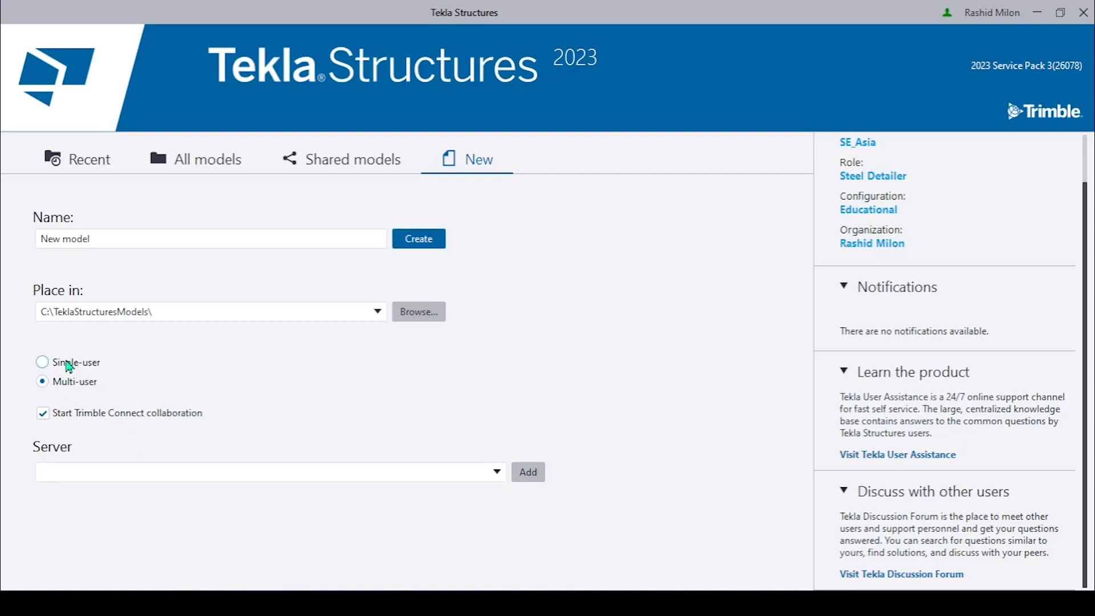
{"action": "left_click", "coordinate": [69, 367]}
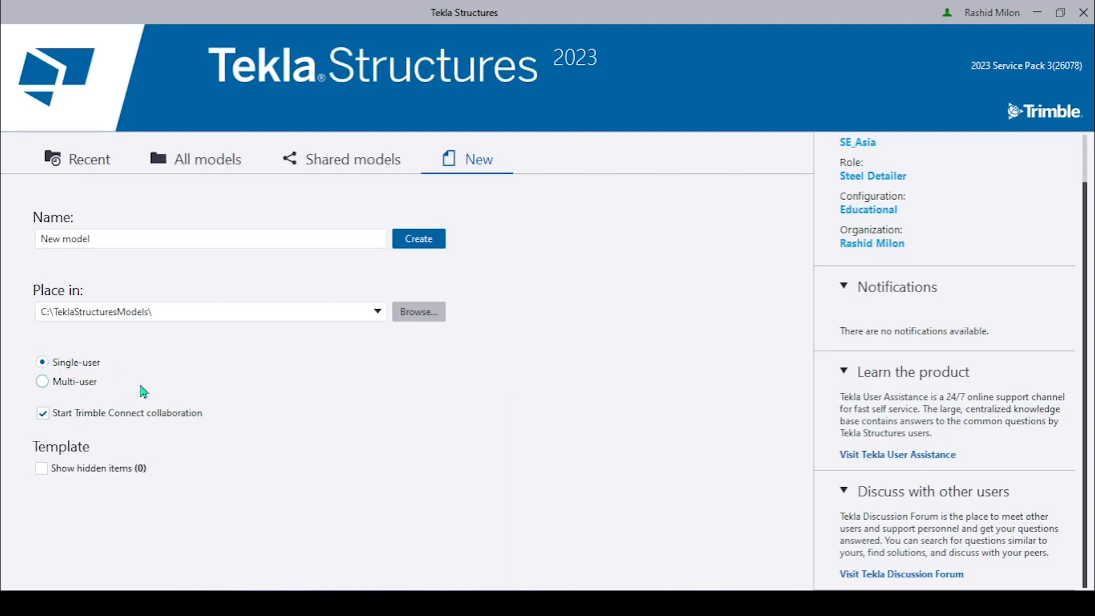
Create a new model named "Practice model 01" and agree to save it under the educational license.
{"action": "left_click", "coordinate": [122, 242]}
{"action": "left_click_drag", "start_coordinate": [114, 241], "coordinate": [19, 245]}
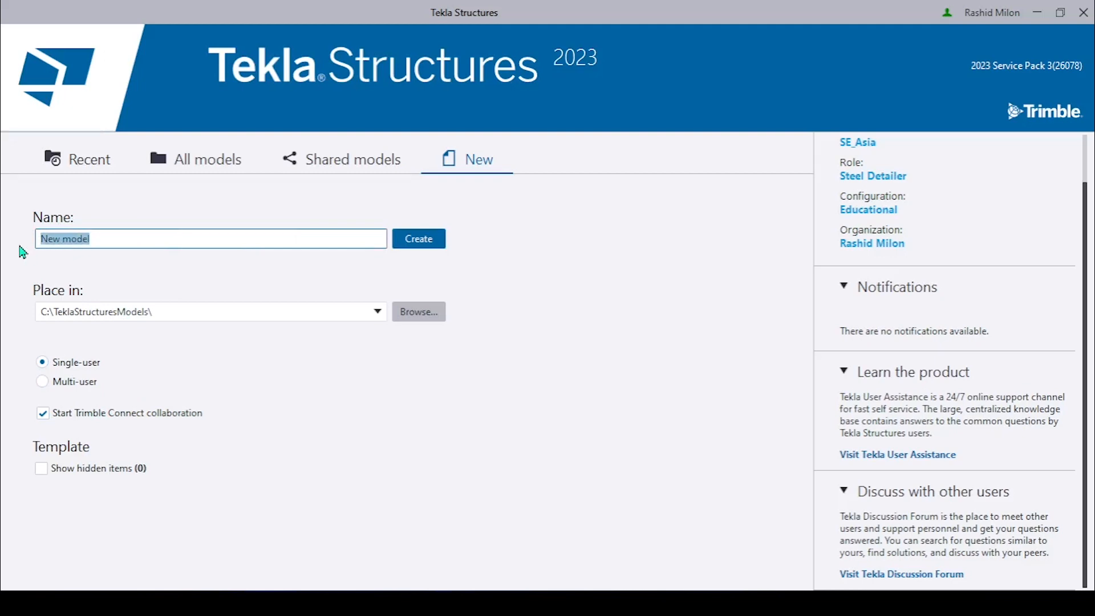
{"action": "type", "text": "P"}
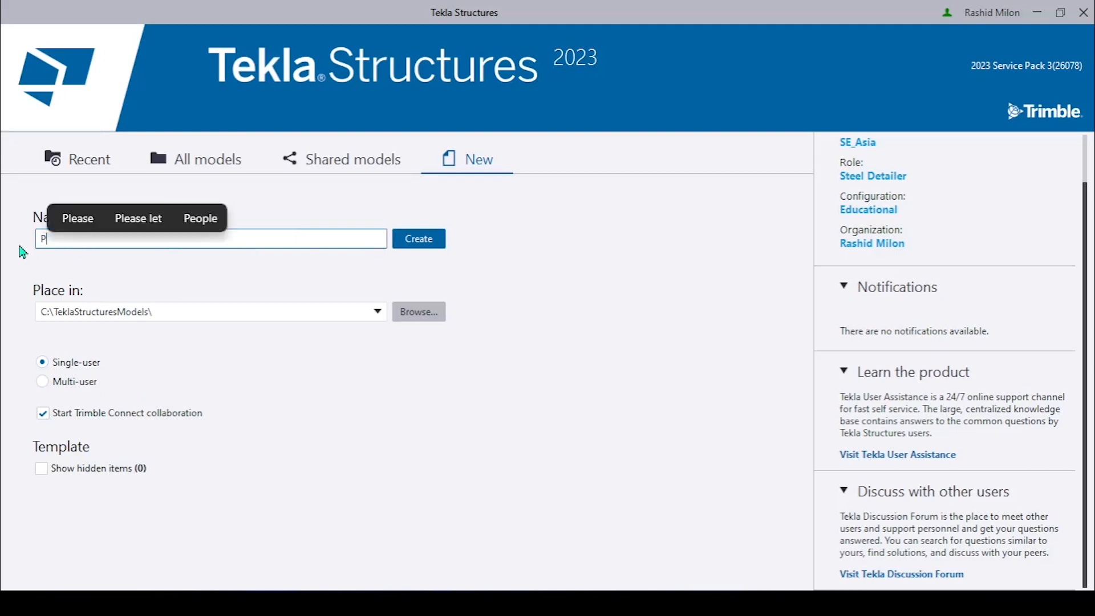
{"action": "type", "text": "ractice "}
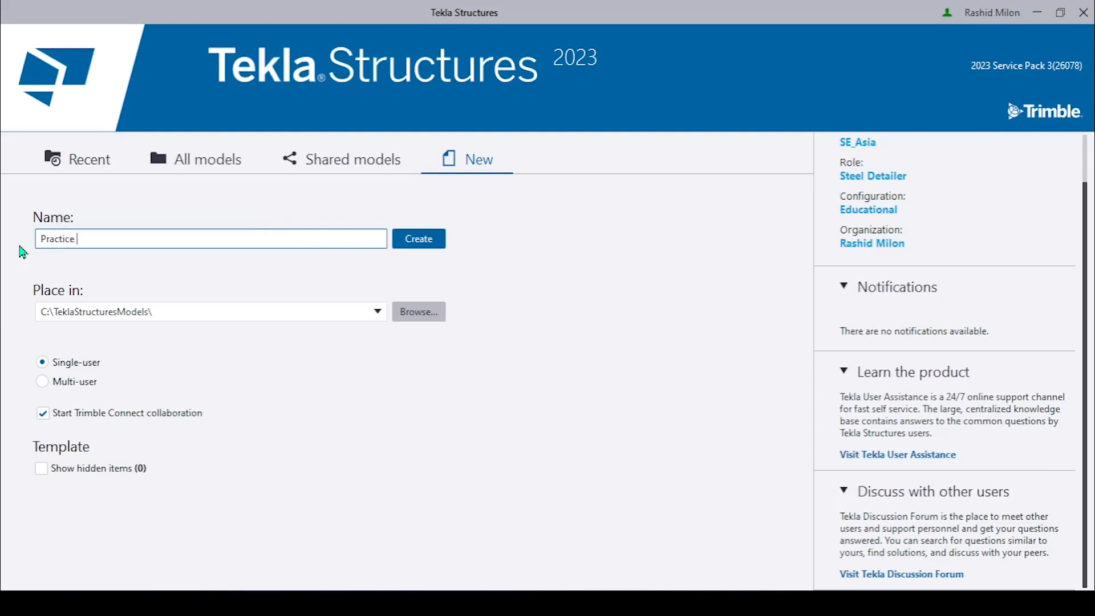
{"action": "type", "text": "model "}
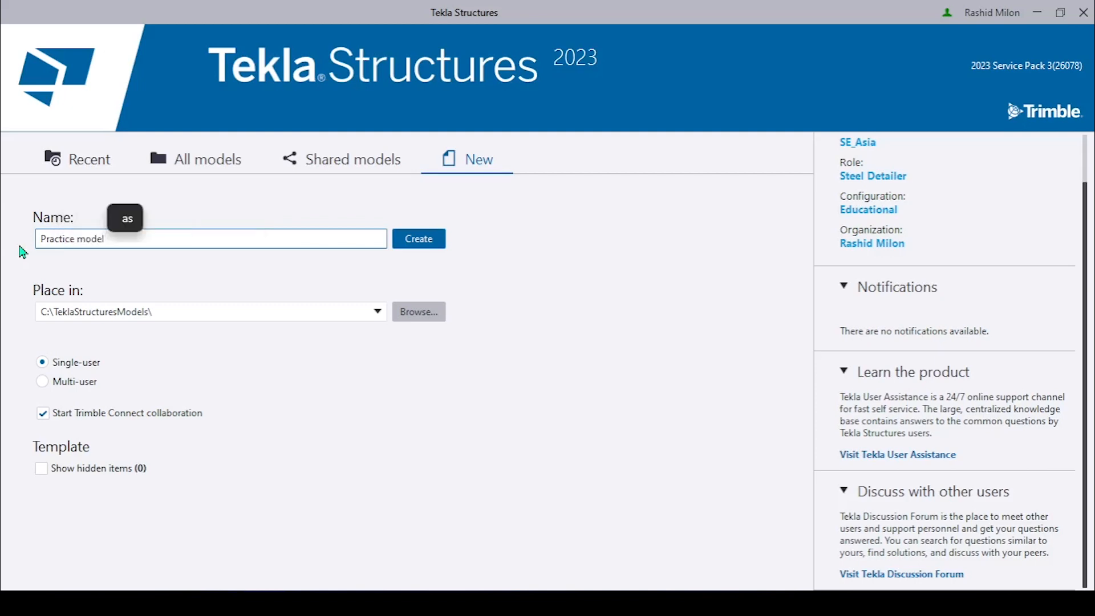
{"action": "type", "text": "10"}
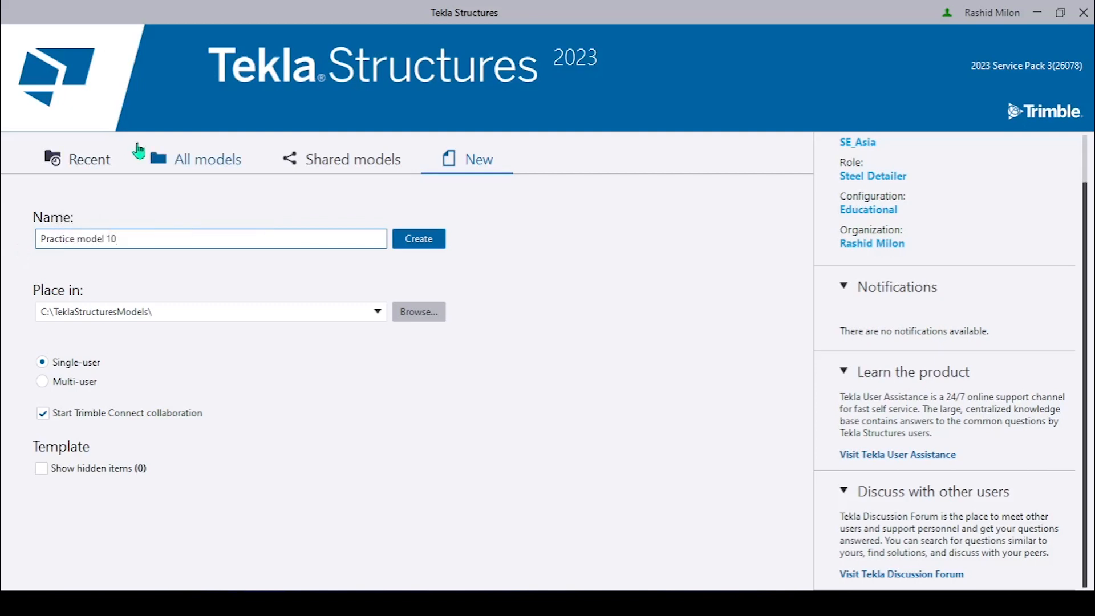
{"action": "key", "text": "BackSpace"}
{"action": "key", "text": "BackSpace"}
{"action": "type", "text": "01"}
{"action": "left_click", "coordinate": [421, 240]}
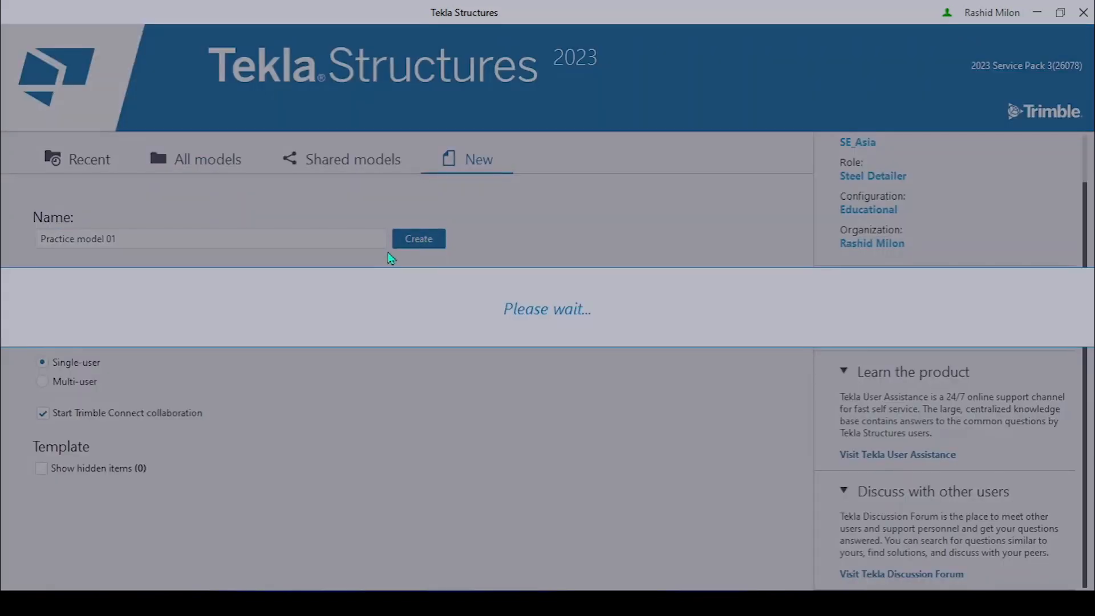
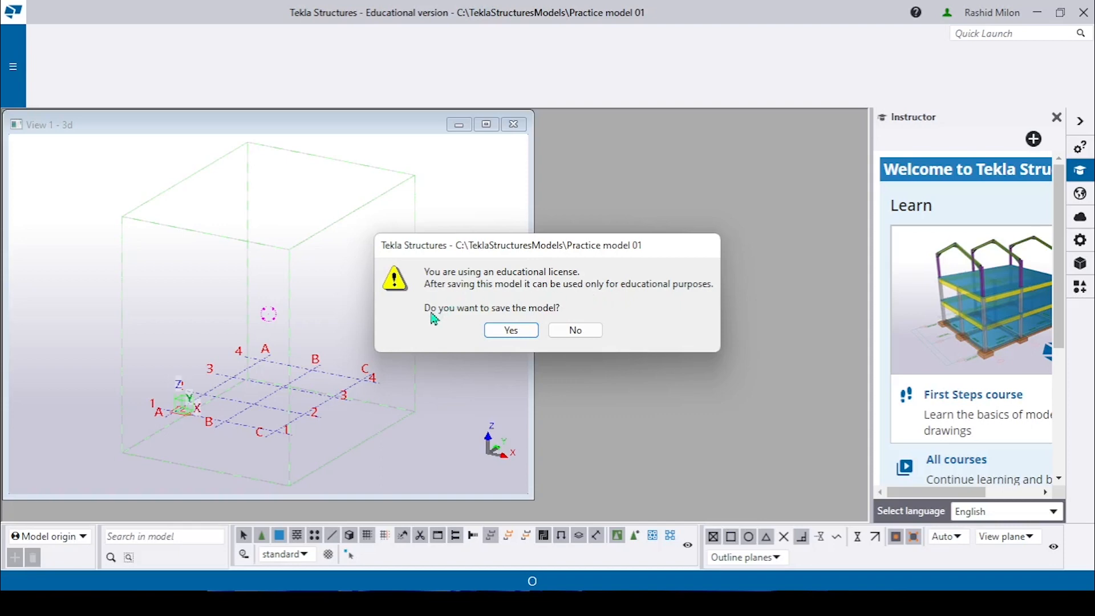
{"action": "left_click", "coordinate": [510, 330]}
Look through the Instructor's learning courses, help link and usage hints.
{"action": "scroll", "coordinate": [970, 251], "scroll_direction": "down", "scroll_amount": 4}
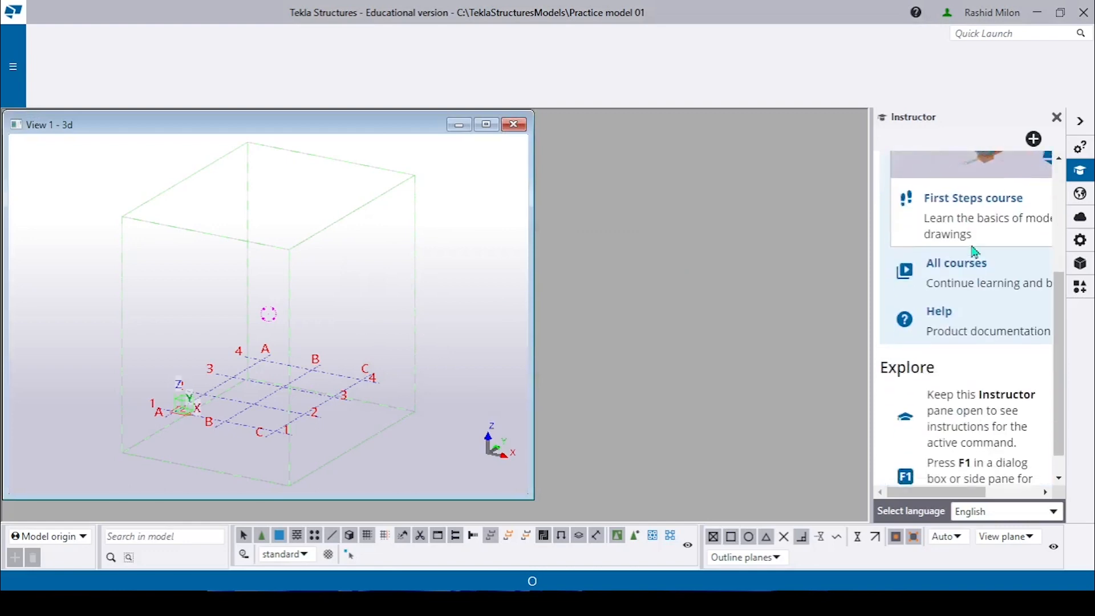
{"action": "scroll", "coordinate": [980, 270], "scroll_direction": "up", "scroll_amount": 4}
{"action": "scroll", "coordinate": [977, 228], "scroll_direction": "down", "scroll_amount": 3}
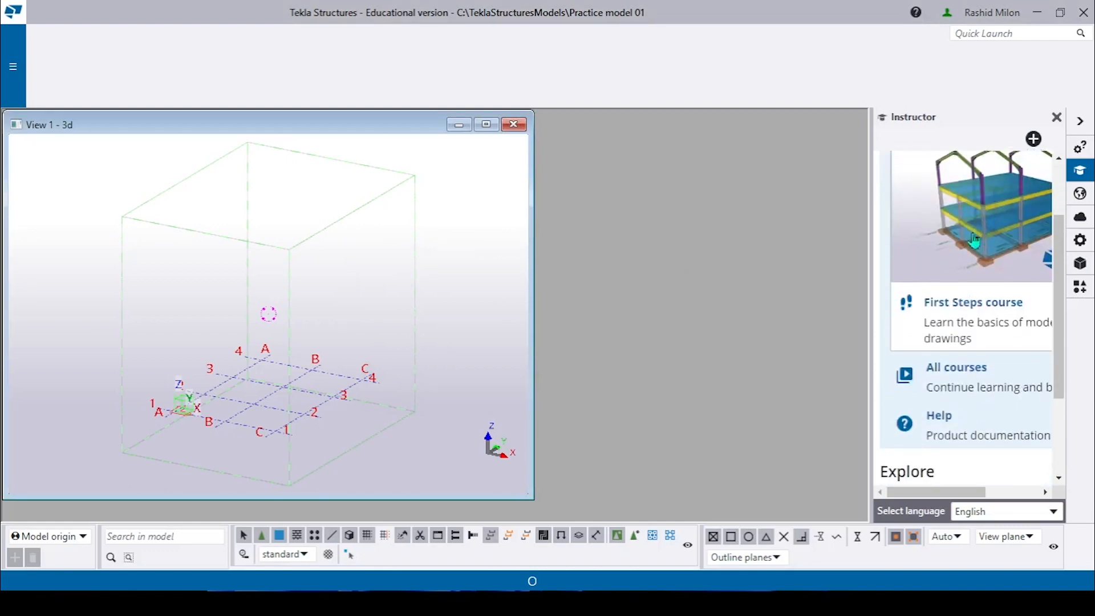
{"action": "scroll", "coordinate": [964, 285], "scroll_direction": "up", "scroll_amount": 3}
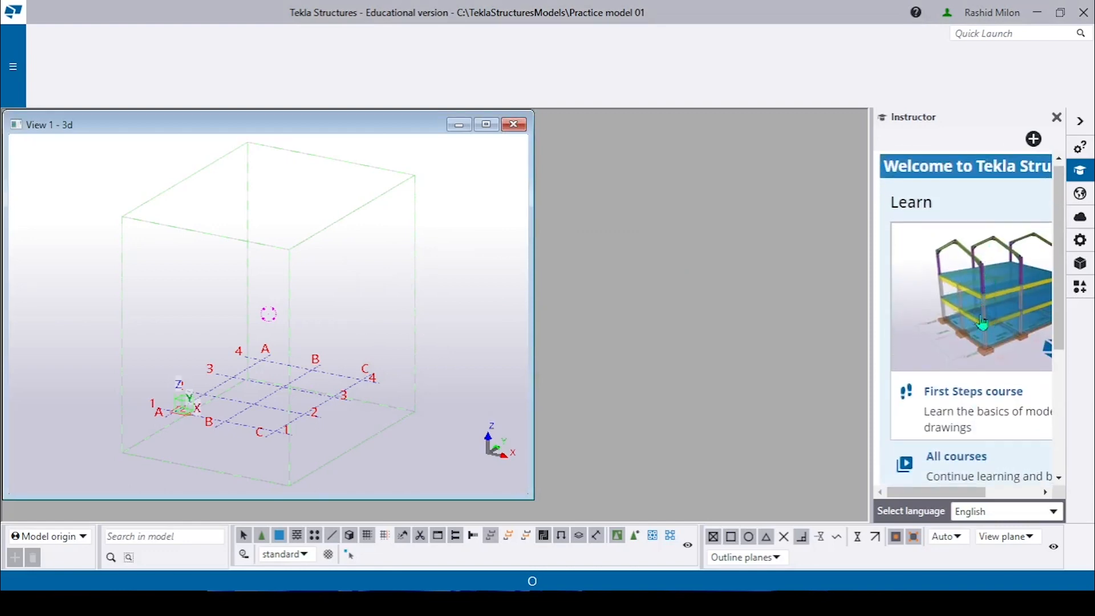
{"action": "scroll", "coordinate": [981, 285], "scroll_direction": "down", "scroll_amount": 4}
{"action": "scroll", "coordinate": [967, 285], "scroll_direction": "down", "scroll_amount": 1}
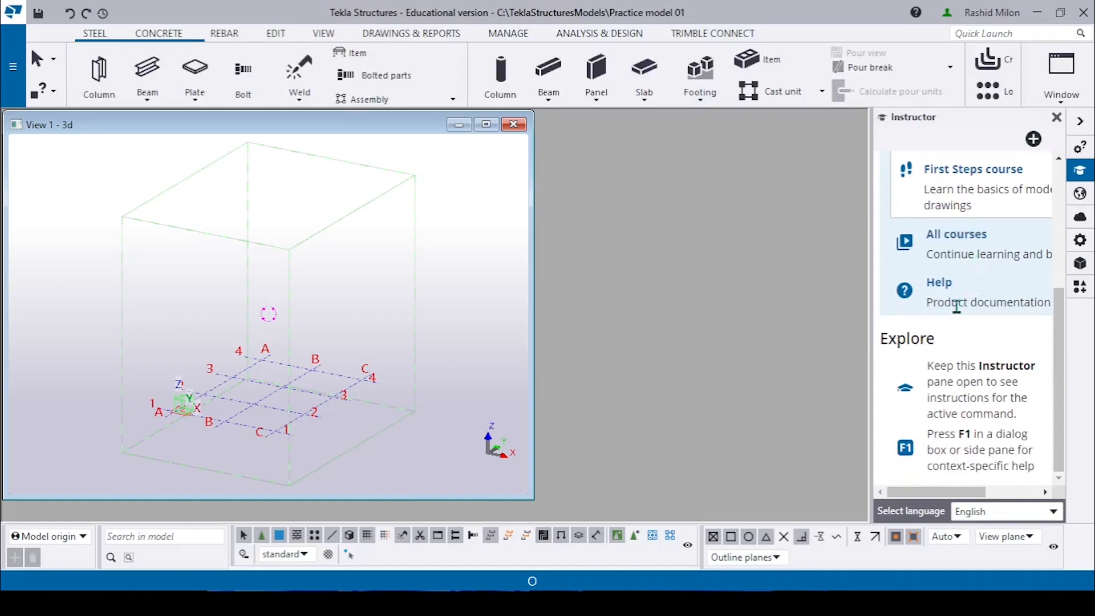
{"action": "scroll", "coordinate": [1001, 331], "scroll_direction": "up", "scroll_amount": 5}
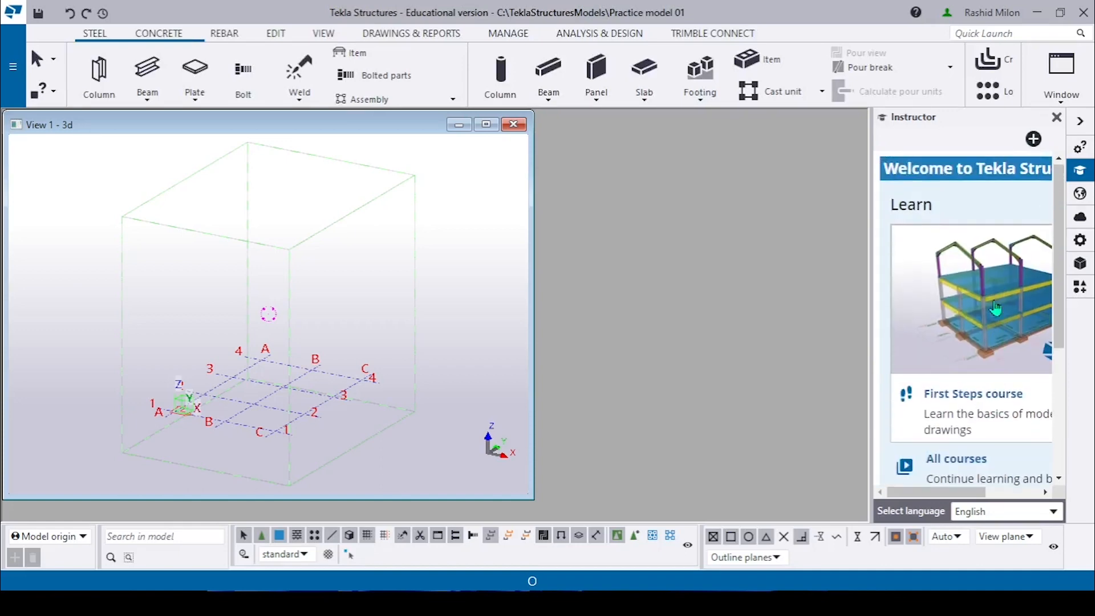
Close the Instructor and maximize the View 1 - 3d window.
{"action": "left_click", "coordinate": [1055, 118]}
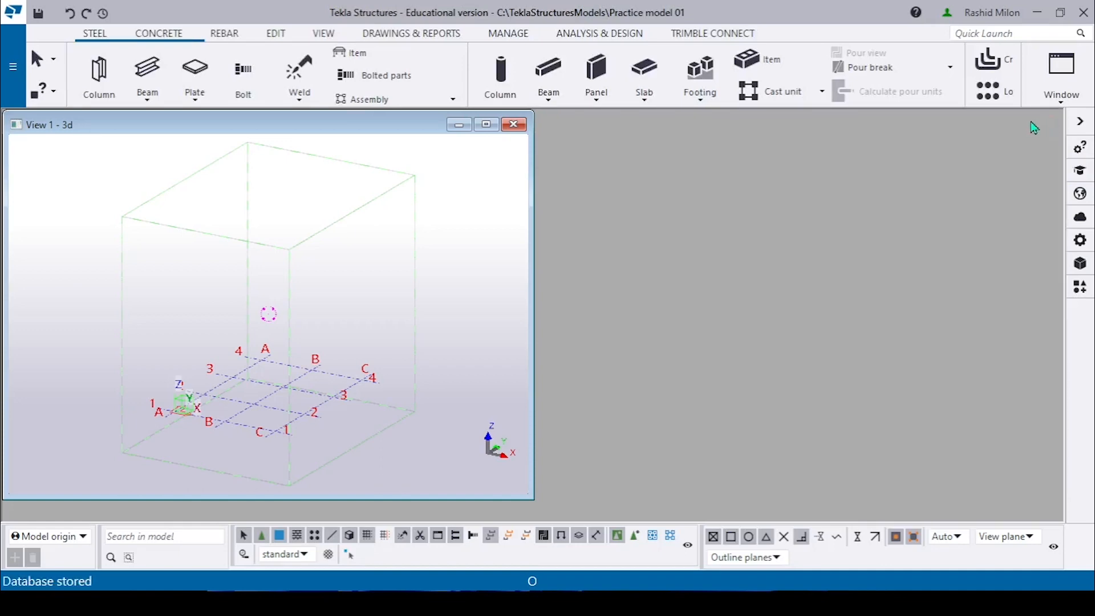
{"action": "left_click", "coordinate": [486, 125]}
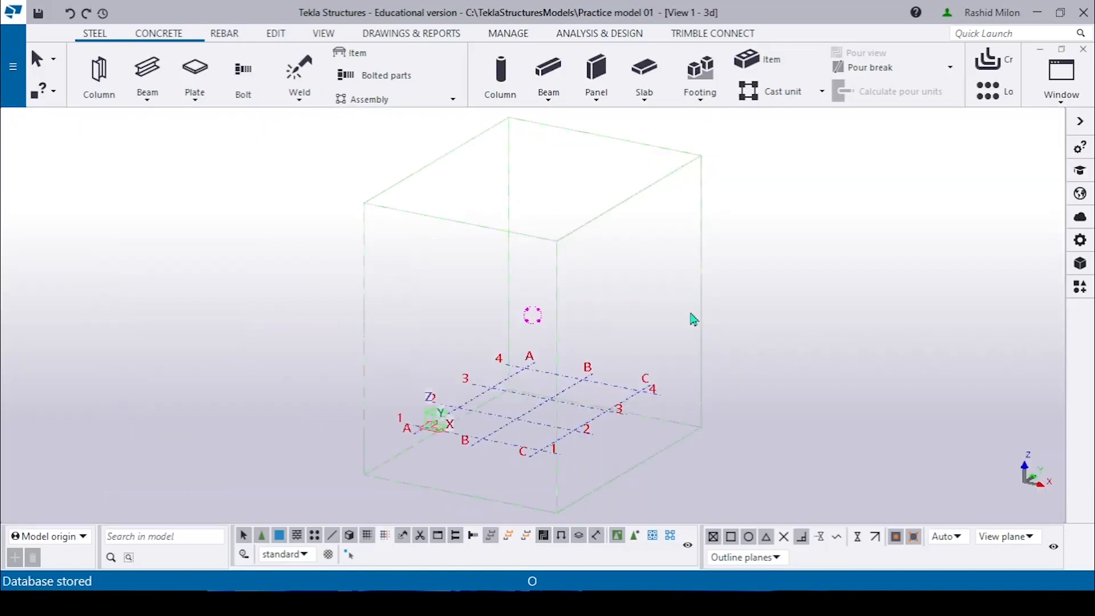
{"action": "scroll", "coordinate": [697, 342], "scroll_direction": "up", "scroll_amount": 3}
{"action": "left_click", "coordinate": [626, 321]}
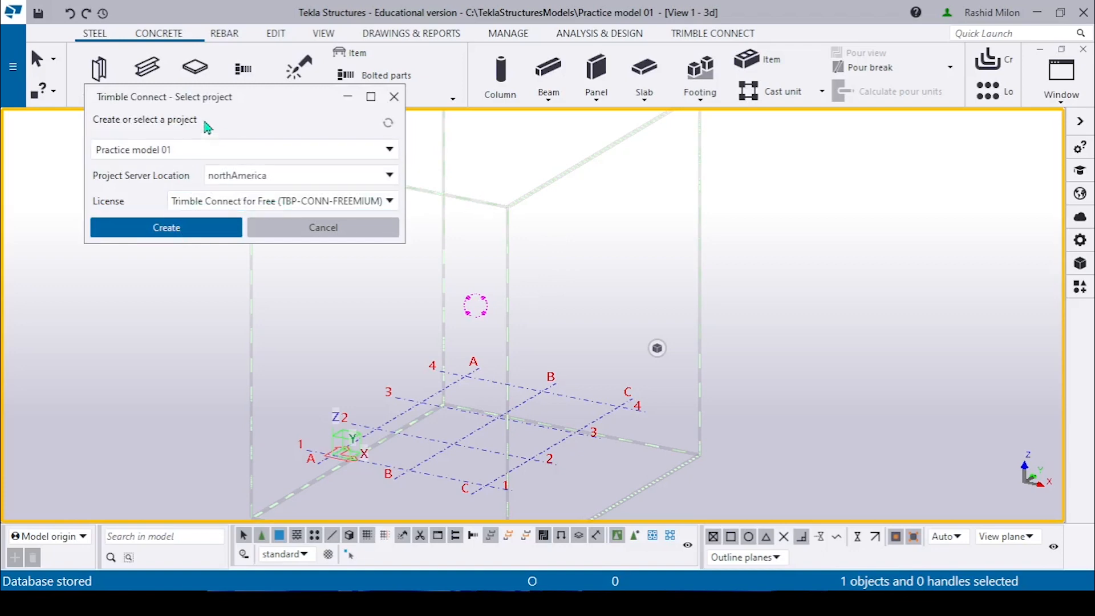
Create the Trimble Connect project Practice model 01 with the asia server location and the Trimble Connect for Free license.
{"action": "left_click_drag", "start_coordinate": [243, 97], "coordinate": [261, 114]}
{"action": "left_click", "coordinate": [251, 166]}
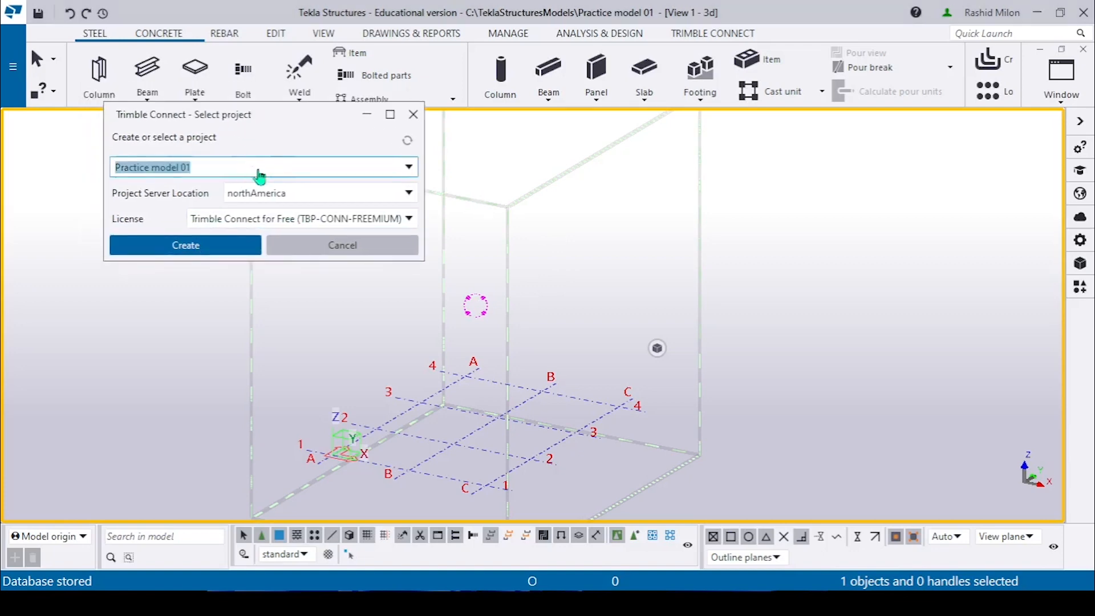
{"action": "left_click", "coordinate": [296, 196]}
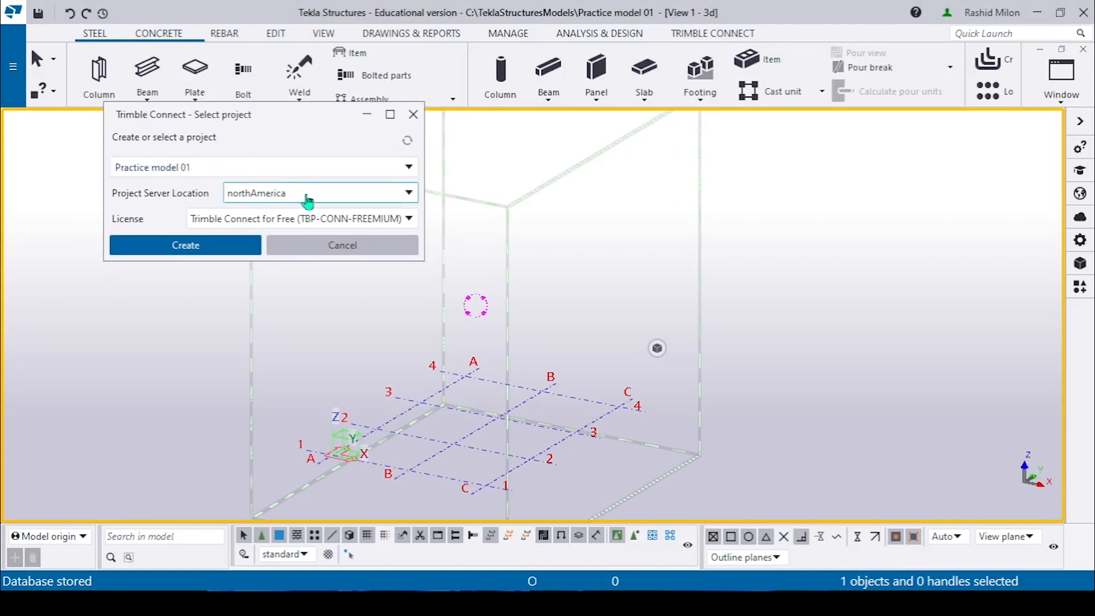
{"action": "left_click", "coordinate": [303, 201]}
{"action": "left_click", "coordinate": [287, 249]}
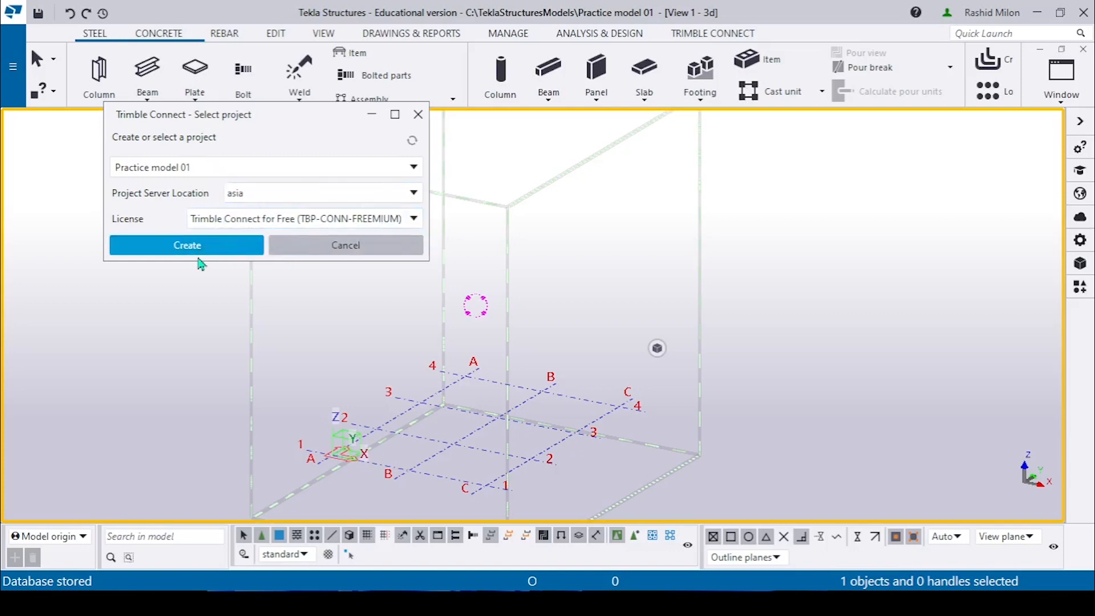
{"action": "left_click", "coordinate": [308, 224]}
{"action": "left_click", "coordinate": [304, 237]}
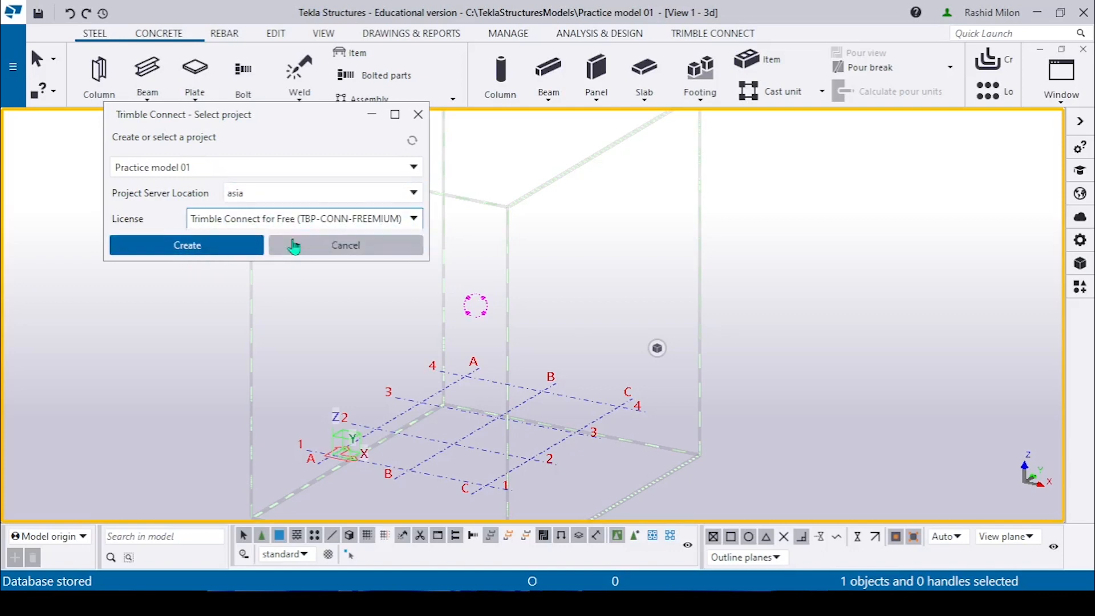
{"action": "left_click", "coordinate": [194, 246]}
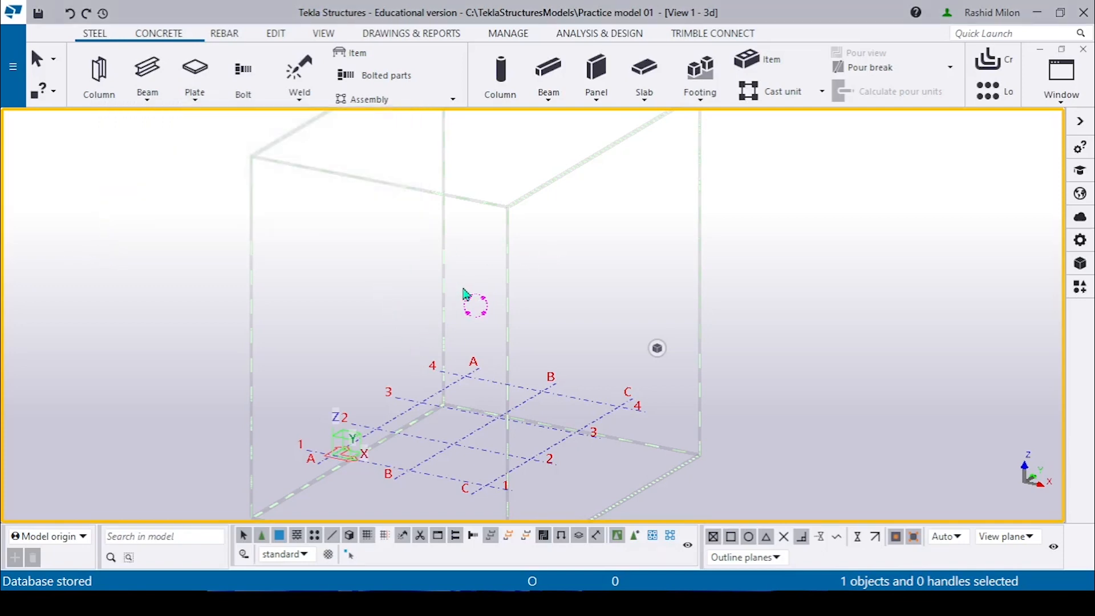
Switch the model view from 3D to a top-down plane view showing the whole grid.
{"action": "scroll", "coordinate": [559, 335], "scroll_direction": "down", "scroll_amount": 5}
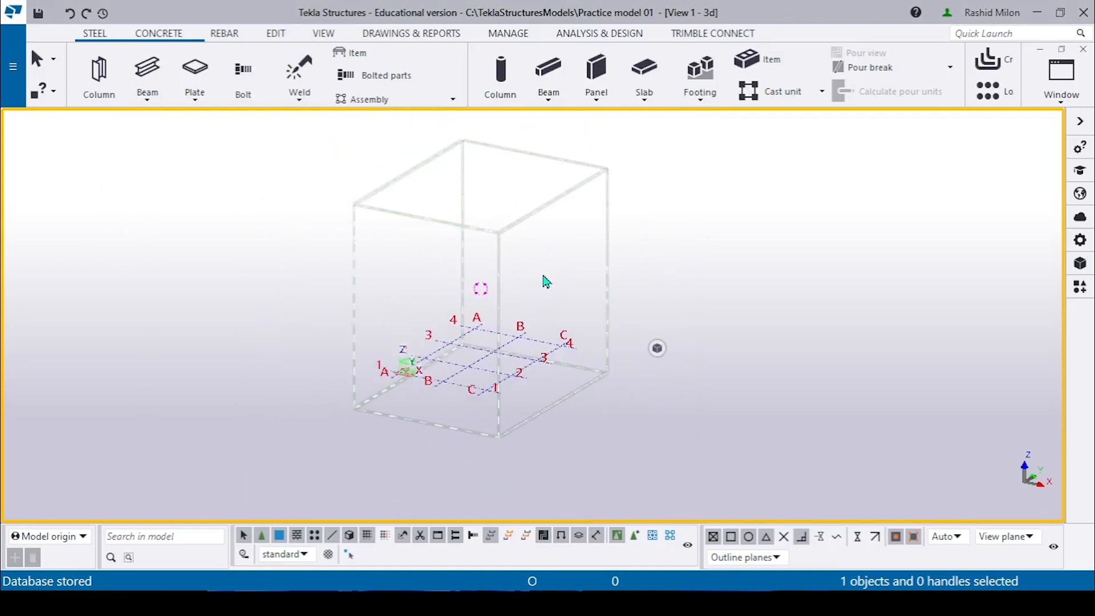
{"action": "scroll", "coordinate": [538, 240], "scroll_direction": "up", "scroll_amount": 1}
{"action": "middle_click_drag", "start_coordinate": [543, 276], "coordinate": [333, 329]}
{"action": "scroll", "coordinate": [361, 330], "scroll_direction": "up", "scroll_amount": 6}
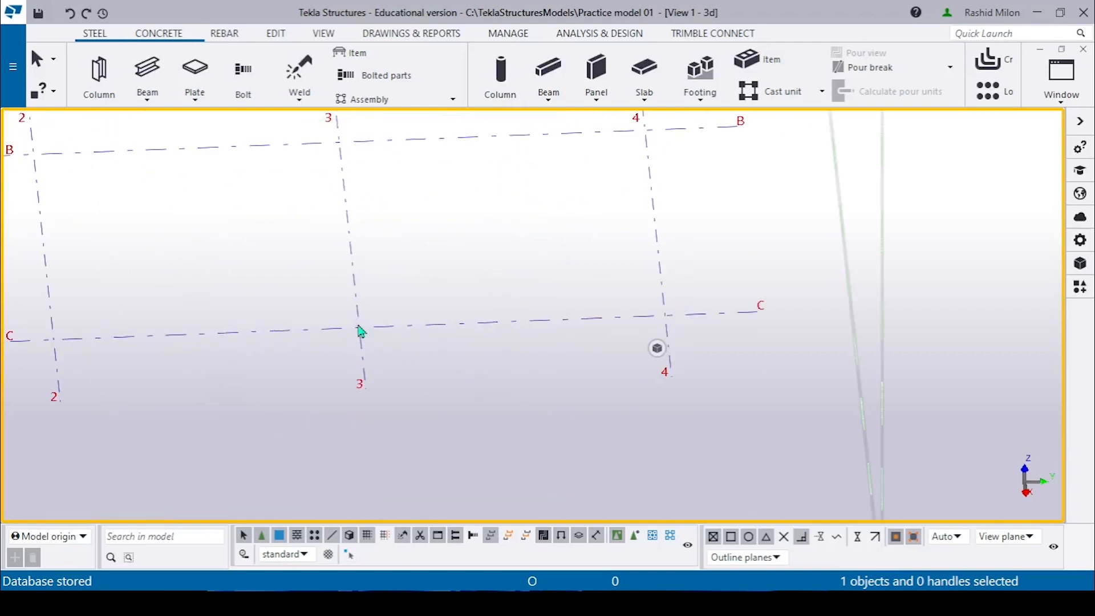
{"action": "left_click", "coordinate": [467, 275]}
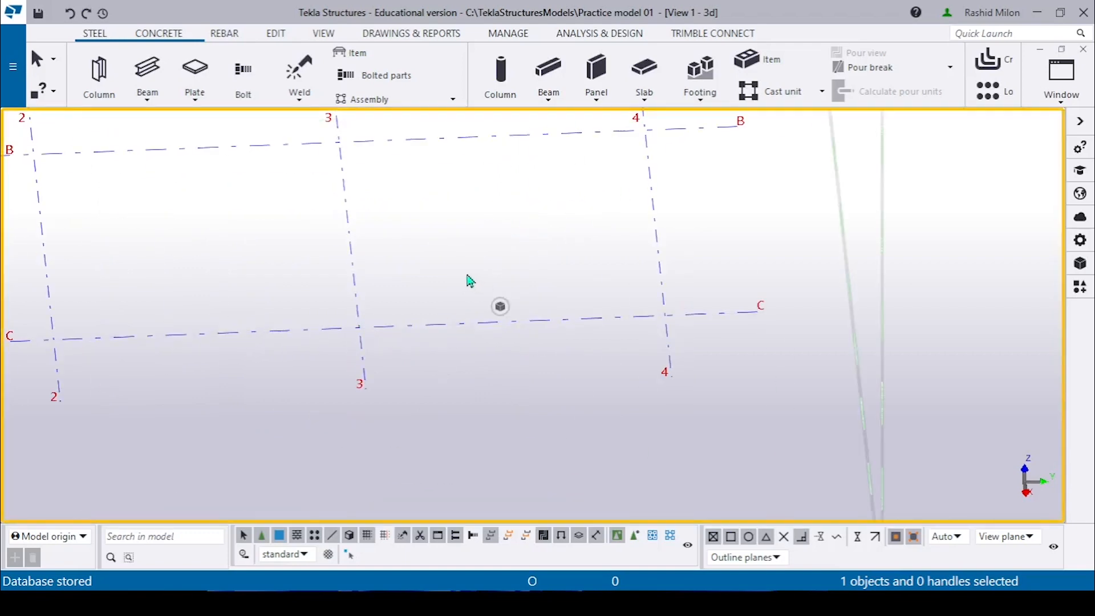
{"action": "key", "text": "ctrl+1"}
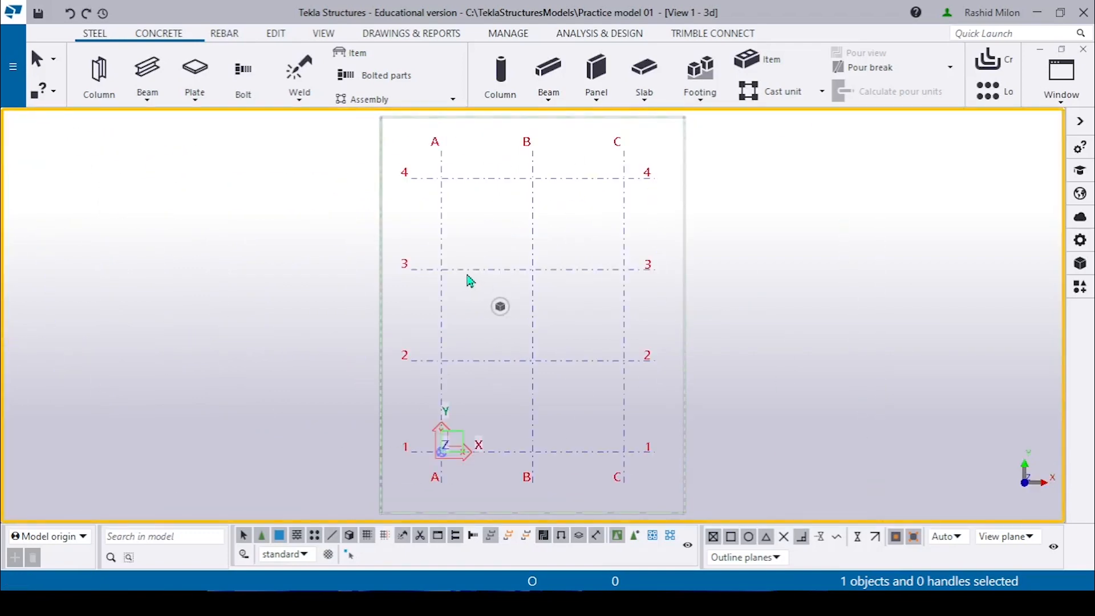
{"action": "scroll", "coordinate": [478, 263], "scroll_direction": "down", "scroll_amount": 3}
{"action": "scroll", "coordinate": [567, 292], "scroll_direction": "up", "scroll_amount": 4}
{"action": "middle_click_drag", "start_coordinate": [567, 292], "coordinate": [414, 295]}
{"action": "scroll", "coordinate": [489, 294], "scroll_direction": "down", "scroll_amount": 3}
{"action": "scroll", "coordinate": [353, 287], "scroll_direction": "up", "scroll_amount": 2}
{"action": "scroll", "coordinate": [404, 291], "scroll_direction": "down", "scroll_amount": 1}
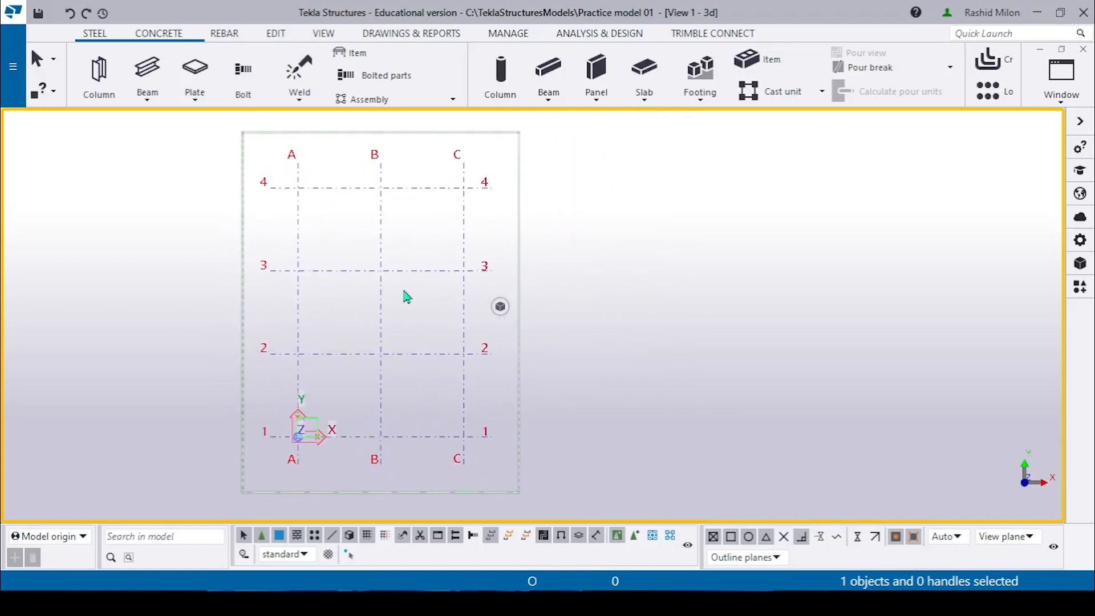
Switch the model view to 3D and orbit the grid to a low side angle.
{"action": "scroll", "coordinate": [406, 297], "scroll_direction": "up", "scroll_amount": 1}
{"action": "middle_click_drag", "start_coordinate": [405, 296], "coordinate": [411, 316]}
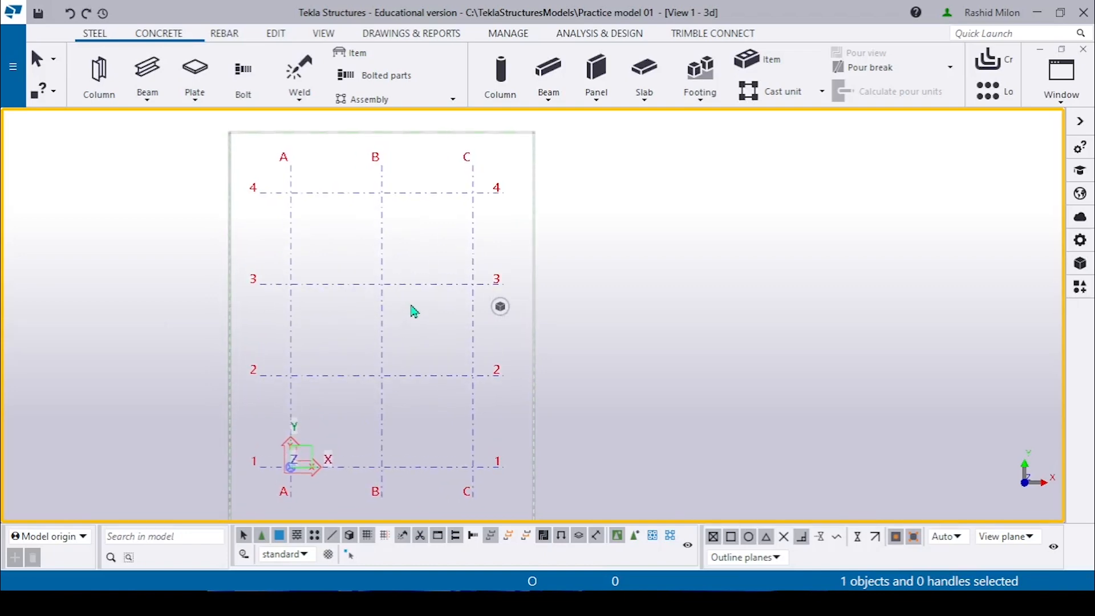
{"action": "key", "text": "ctrl+p"}
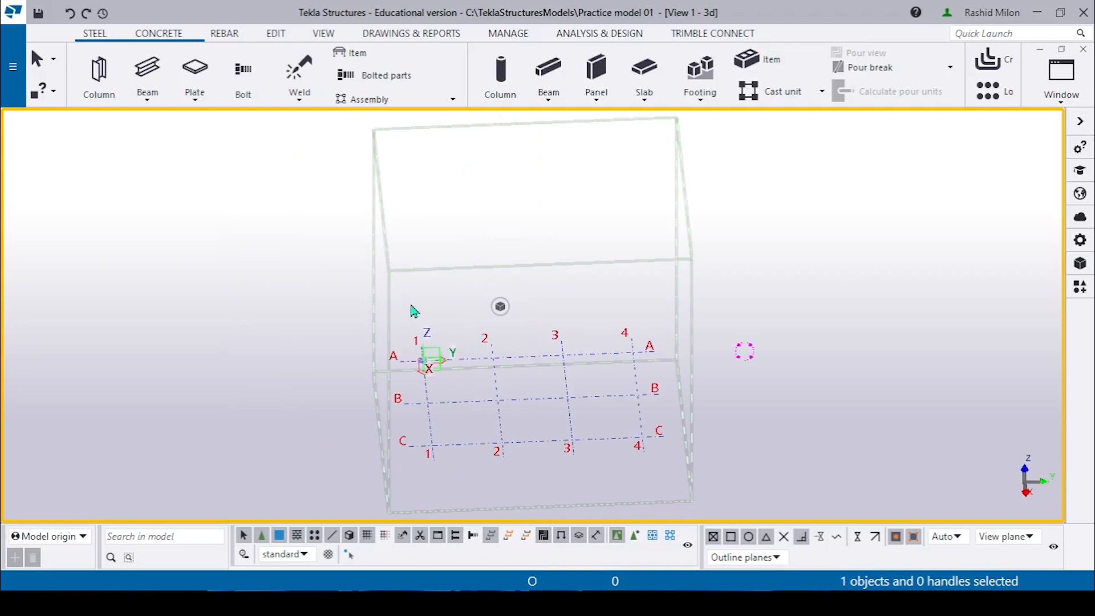
{"action": "scroll", "coordinate": [461, 371], "scroll_direction": "up", "scroll_amount": 2}
{"action": "middle_click_drag", "start_coordinate": [502, 366], "coordinate": [580, 332], "text": "ctrl"}
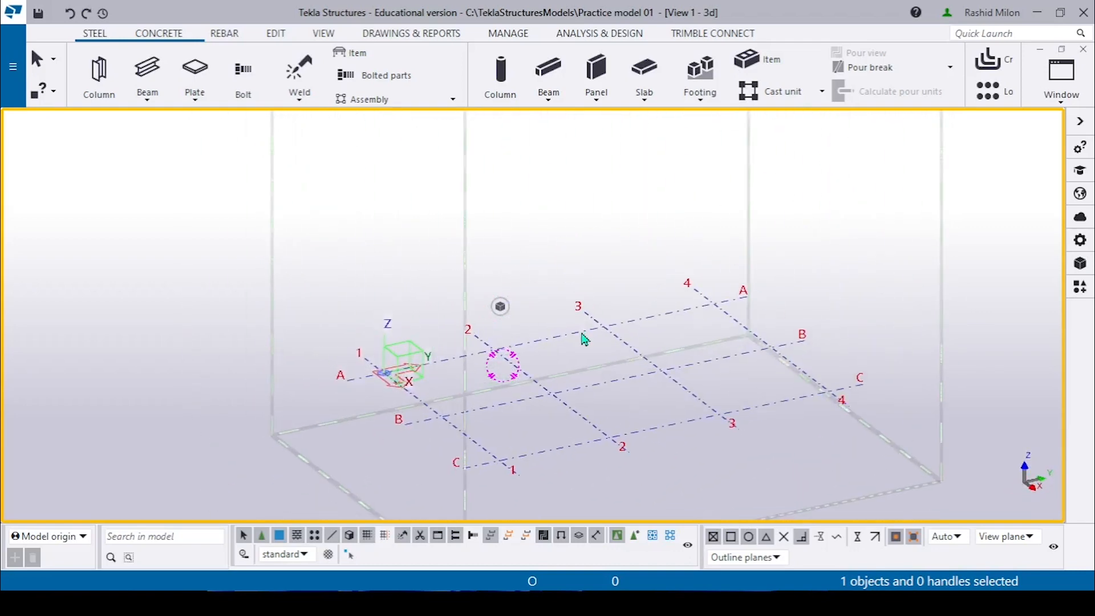
{"action": "middle_click_drag", "start_coordinate": [536, 370], "coordinate": [549, 332], "text": "ctrl"}
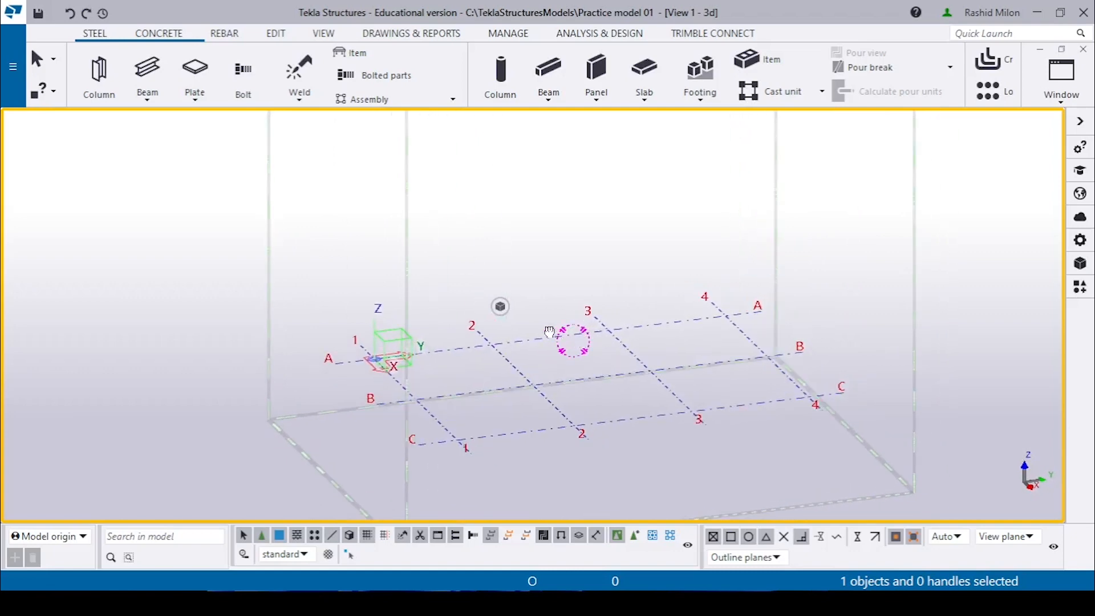
{"action": "middle_click_drag", "start_coordinate": [409, 388], "coordinate": [529, 365], "text": "ctrl"}
{"action": "scroll", "coordinate": [557, 364], "scroll_direction": "down", "scroll_amount": 1}
{"action": "scroll", "coordinate": [558, 366], "scroll_direction": "up", "scroll_amount": 2}
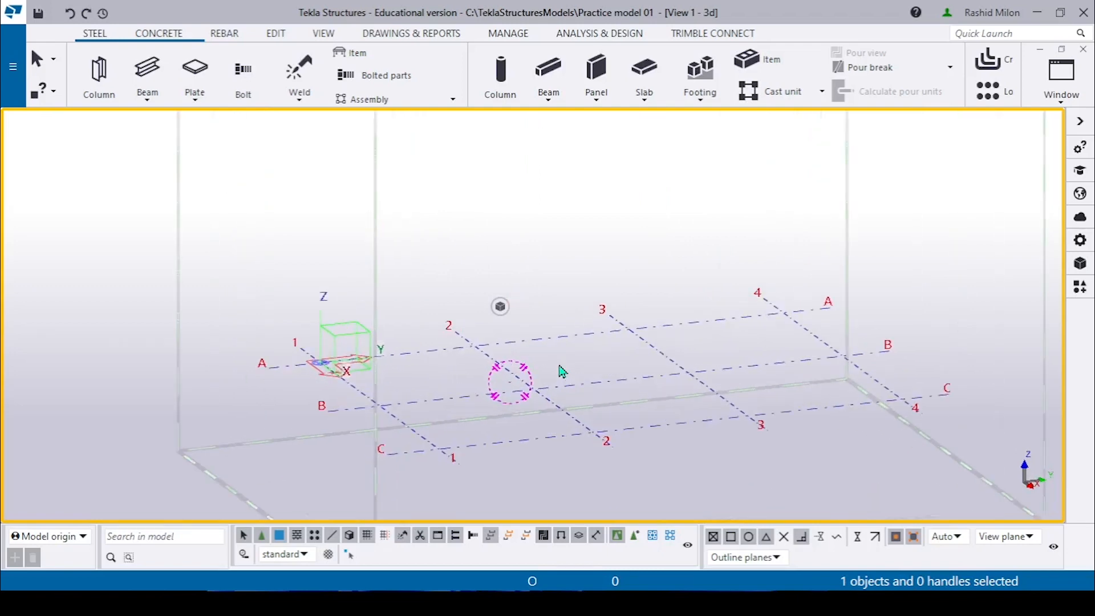
Examine the grid at several zoom levels and angles, and return to the top-down plane view.
{"action": "scroll", "coordinate": [559, 365], "scroll_direction": "down", "scroll_amount": 3}
{"action": "scroll", "coordinate": [560, 364], "scroll_direction": "up", "scroll_amount": 2}
{"action": "scroll", "coordinate": [554, 357], "scroll_direction": "down", "scroll_amount": 2}
{"action": "scroll", "coordinate": [557, 361], "scroll_direction": "up", "scroll_amount": 1}
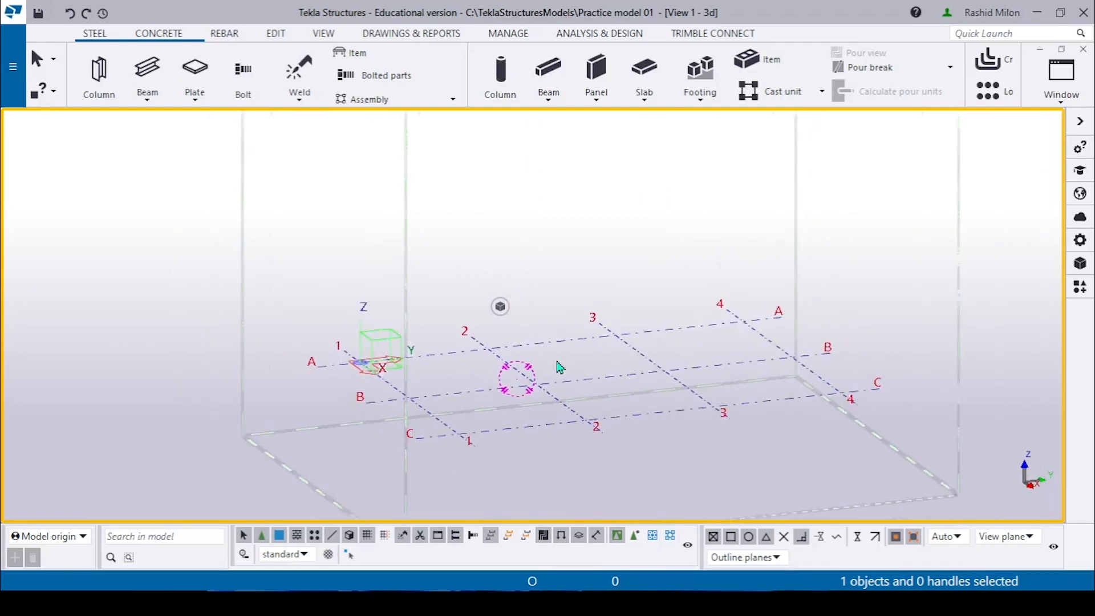
{"action": "scroll", "coordinate": [555, 360], "scroll_direction": "down", "scroll_amount": 1}
{"action": "middle_click_drag", "start_coordinate": [534, 353], "coordinate": [576, 372], "text": "ctrl"}
{"action": "scroll", "coordinate": [435, 353], "scroll_direction": "down", "scroll_amount": 5}
{"action": "scroll", "coordinate": [481, 369], "scroll_direction": "up", "scroll_amount": 5}
{"action": "mouse_move", "coordinate": [435, 361]}
{"action": "middle_mouse_down", "text": "ctrl"}
{"action": "mouse_move", "coordinate": [680, 359]}
{"action": "mouse_move", "coordinate": [428, 342]}
{"action": "middle_mouse_up", "text": "ctrl"}
{"action": "scroll", "coordinate": [438, 358], "scroll_direction": "down", "scroll_amount": 5}
{"action": "key", "text": "ctrl+p"}
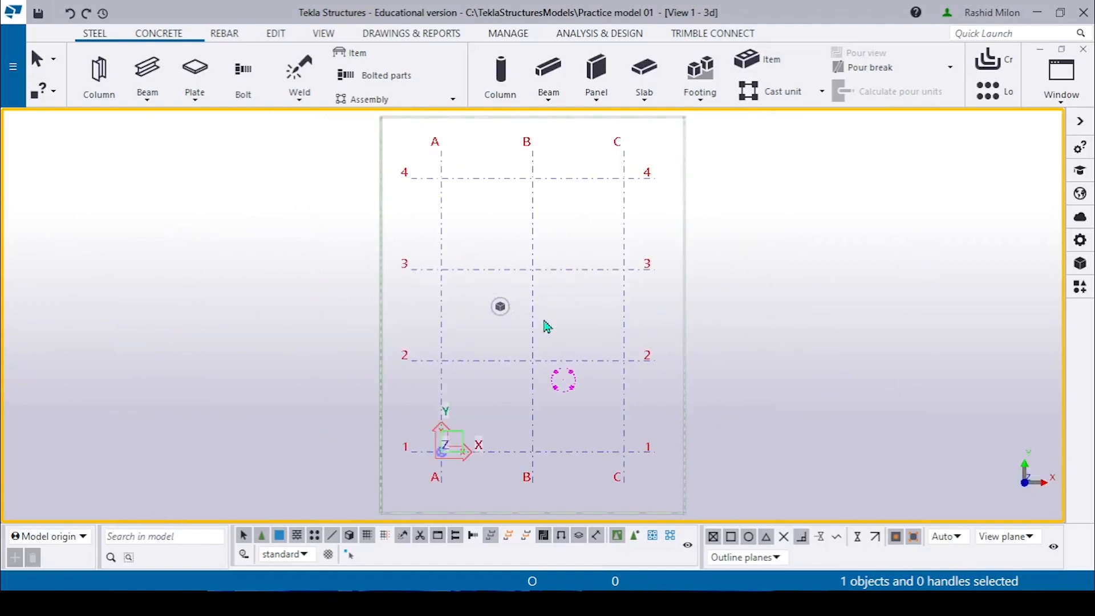
{"action": "middle_click_drag", "start_coordinate": [437, 302], "coordinate": [306, 267]}
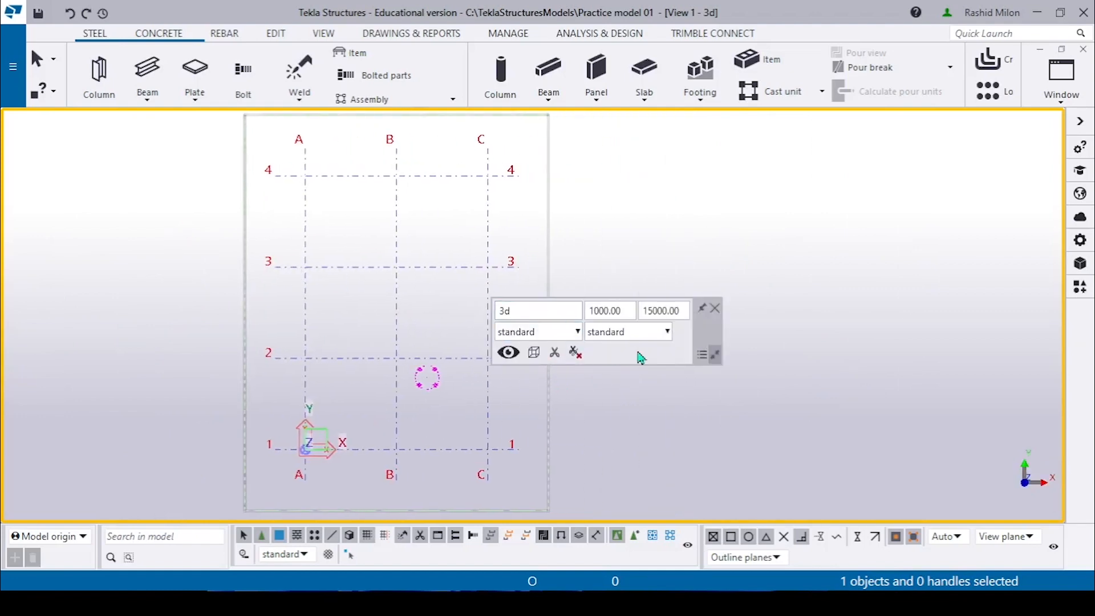
Search the commands for keyboard shortcuts and open the Keyboard shortcuts settings dialog.
{"action": "left_click", "coordinate": [1018, 34]}
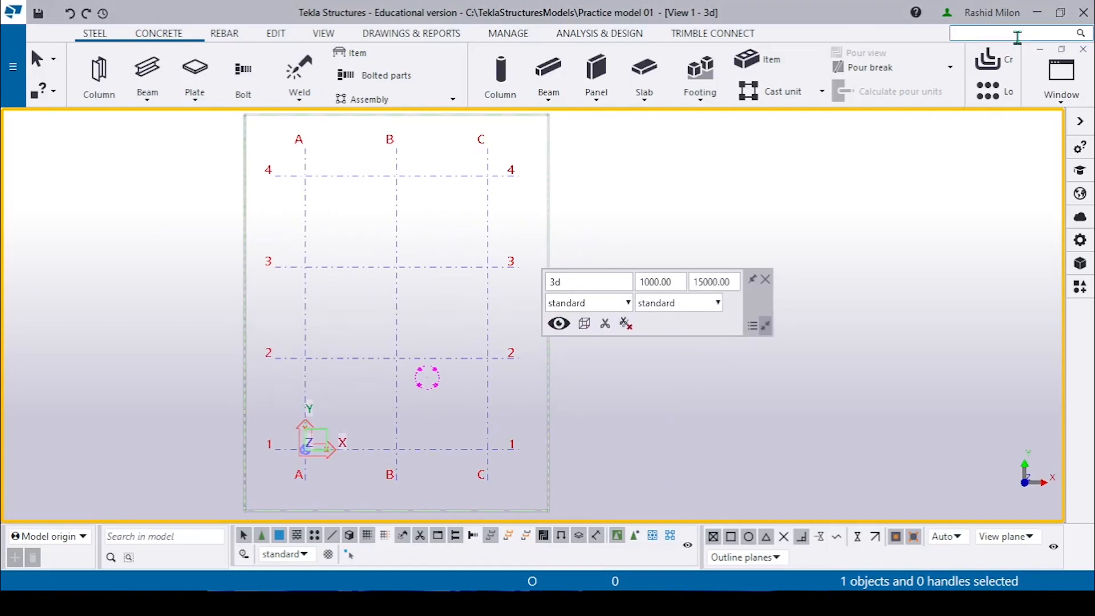
{"action": "type", "text": "kwy"}
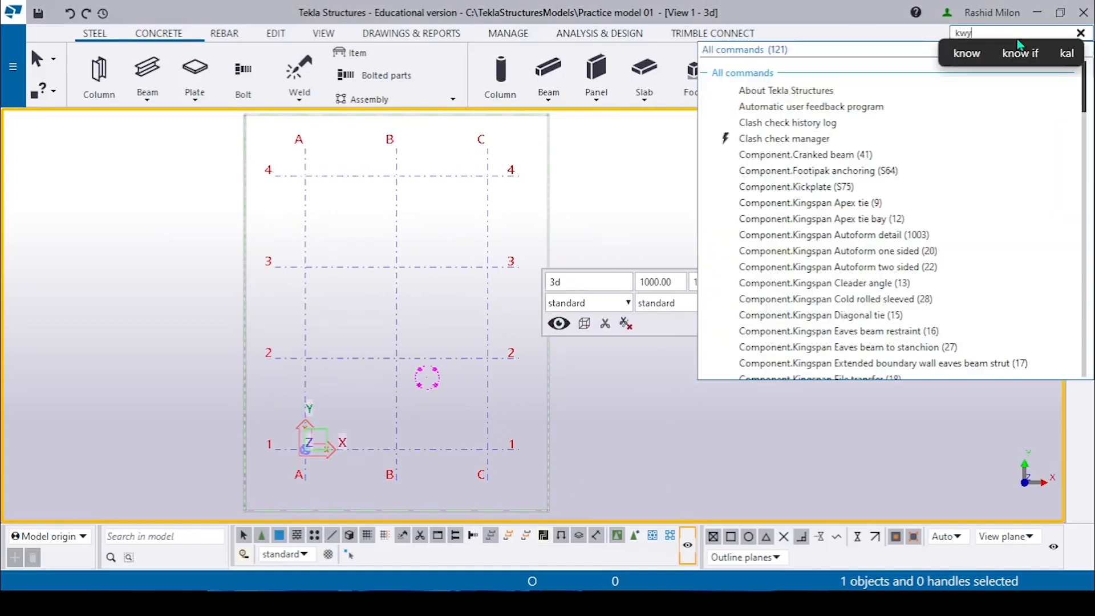
{"action": "key", "text": "BackSpace"}
{"action": "key", "text": "BackSpace"}
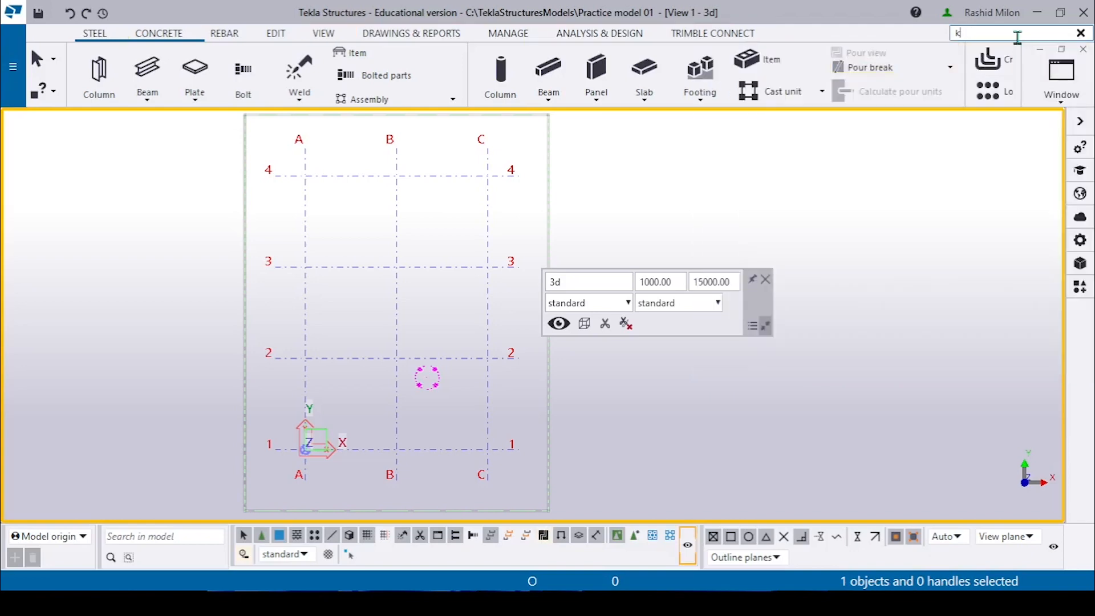
{"action": "type", "text": "eyboa"}
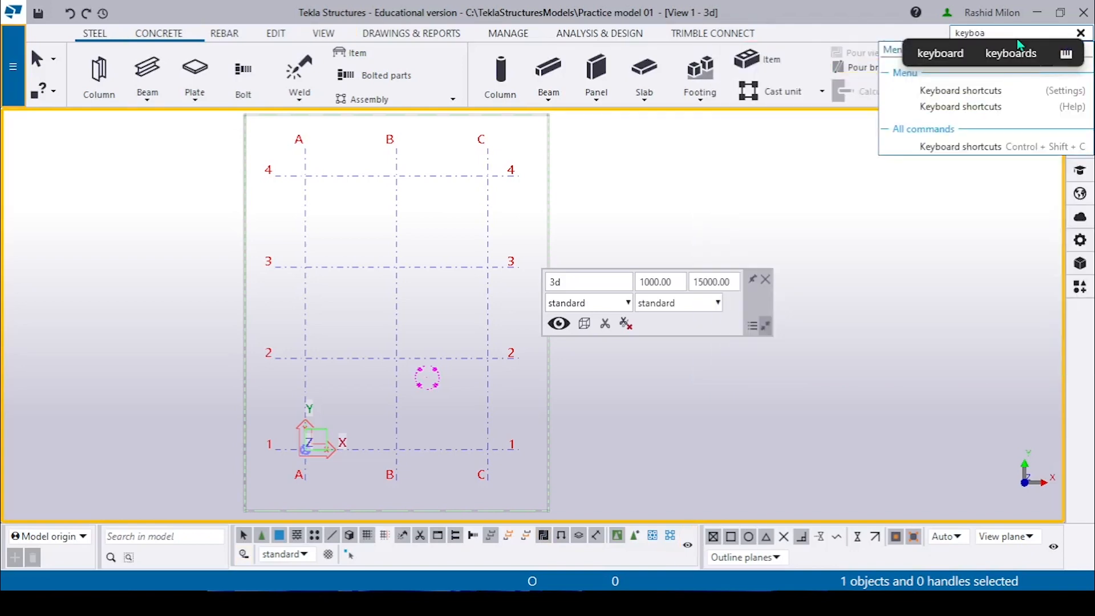
{"action": "left_click", "coordinate": [960, 91]}
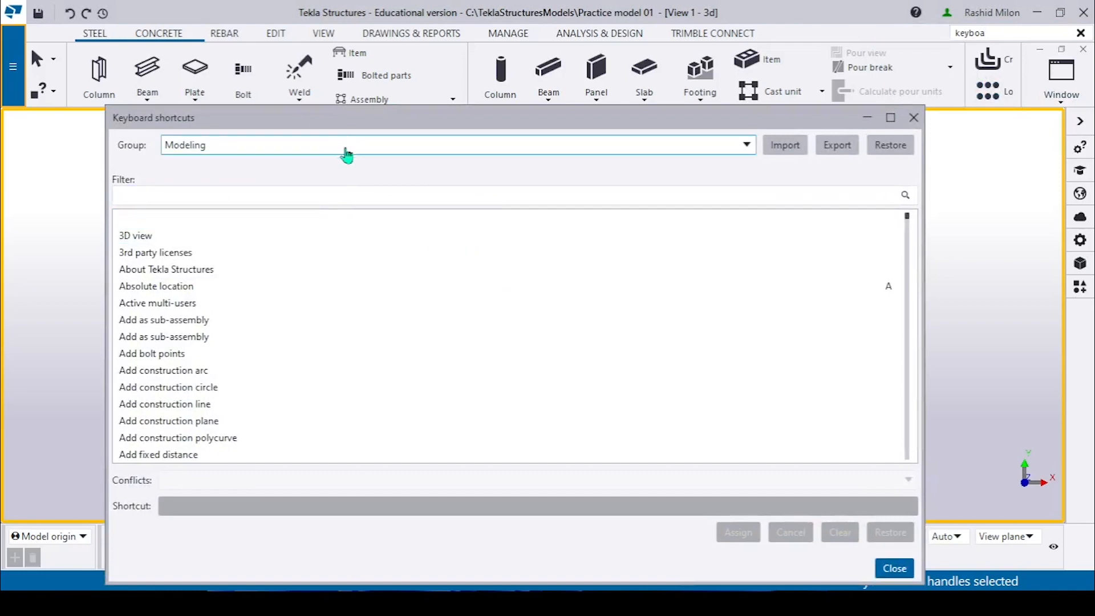
{"action": "left_click_drag", "start_coordinate": [365, 119], "coordinate": [488, 62]}
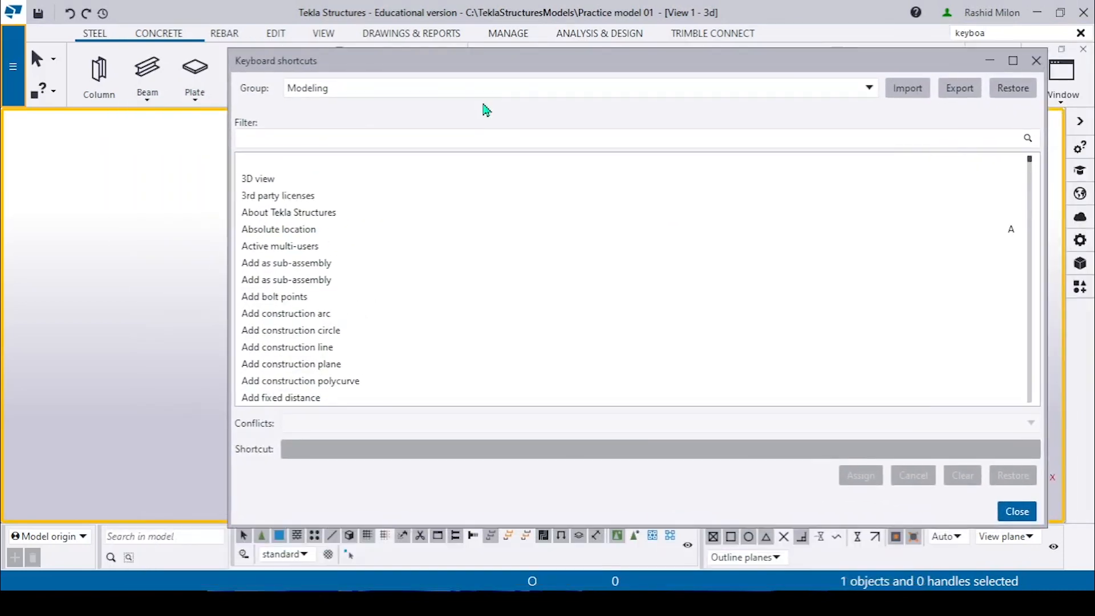
Look through the Drawing and Planning shortcut groups and return to the Modeling group.
{"action": "left_click", "coordinate": [488, 90]}
{"action": "left_click", "coordinate": [480, 106]}
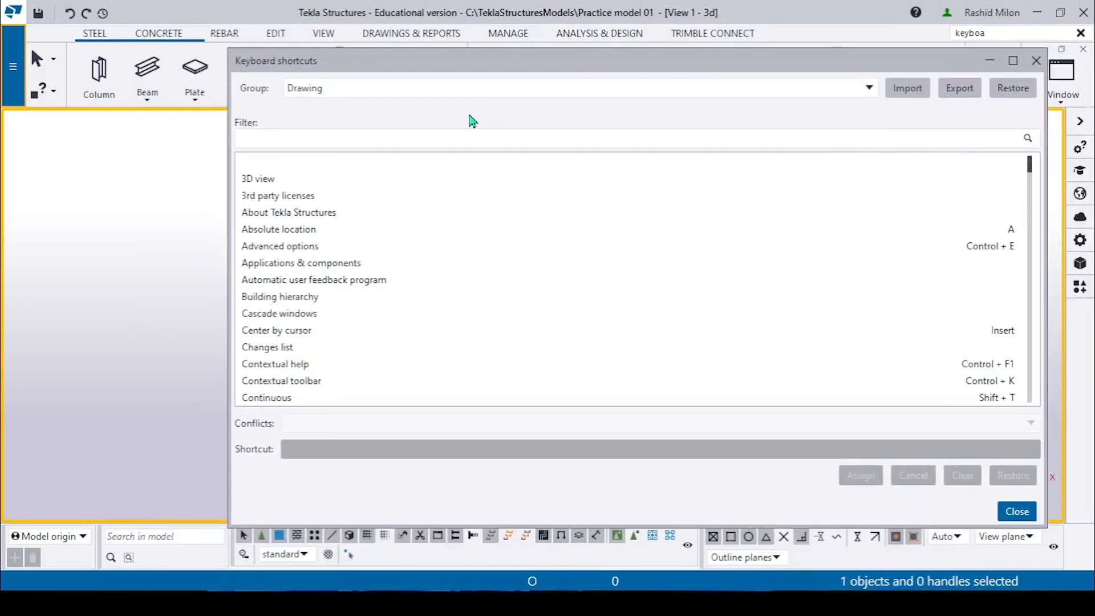
{"action": "left_click", "coordinate": [450, 90]}
{"action": "left_click", "coordinate": [435, 139]}
{"action": "left_click", "coordinate": [437, 94]}
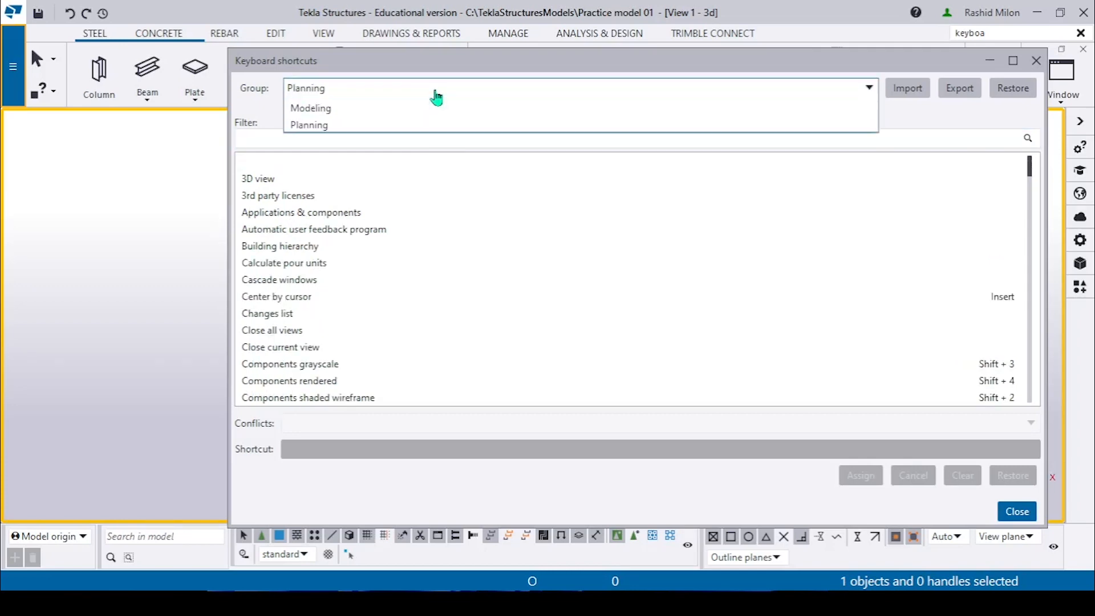
{"action": "left_click", "coordinate": [423, 106]}
{"action": "left_click", "coordinate": [424, 91]}
{"action": "left_click", "coordinate": [417, 123]}
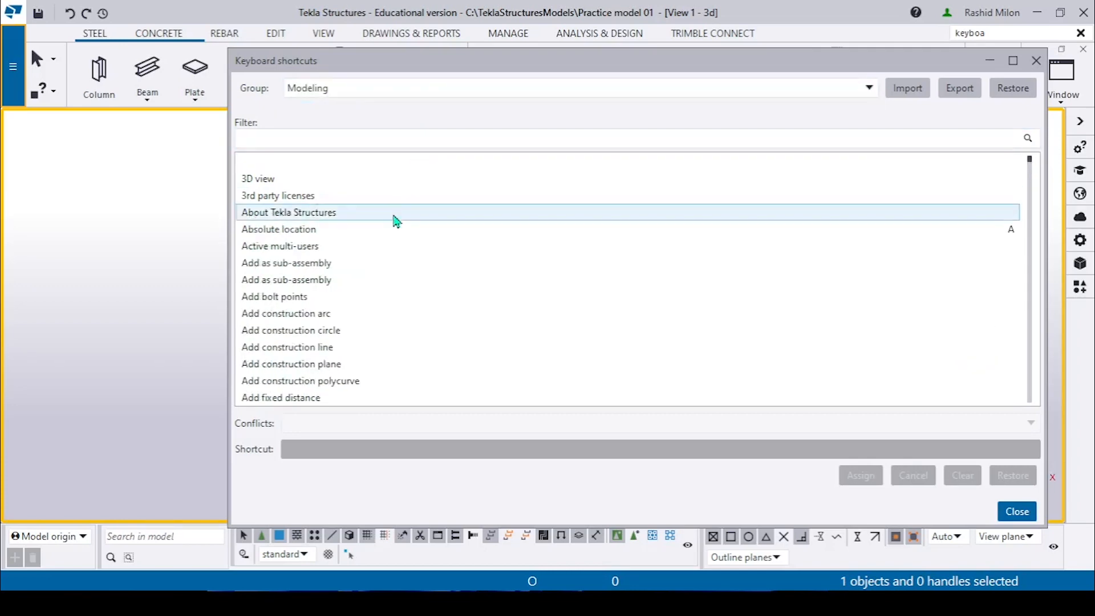
Filter the Modeling commands by "line" and look through the matching commands.
{"action": "left_click", "coordinate": [393, 140]}
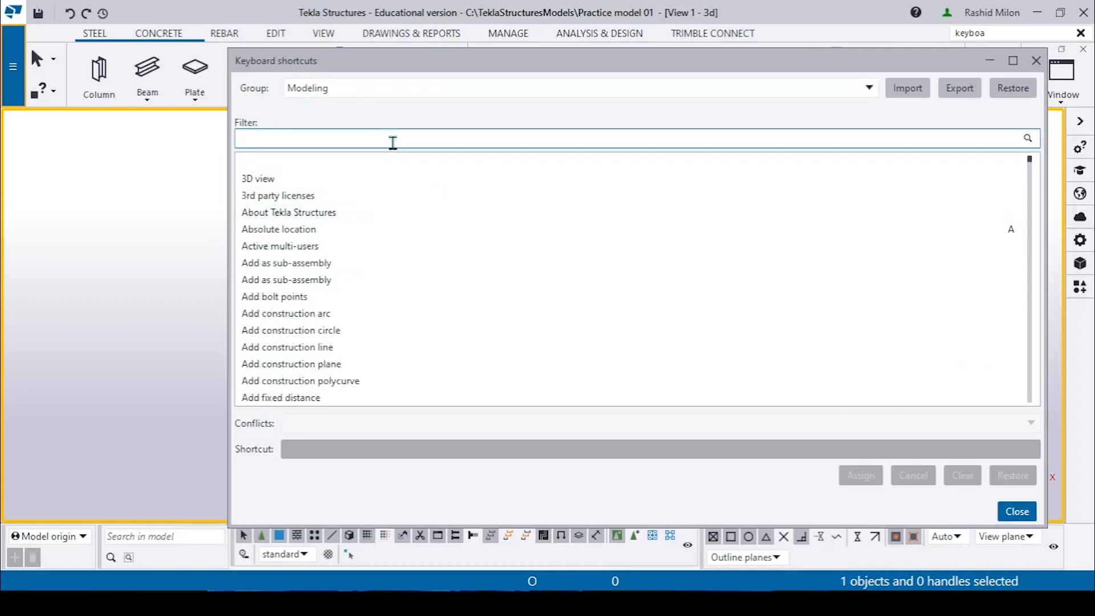
{"action": "type", "text": "line"}
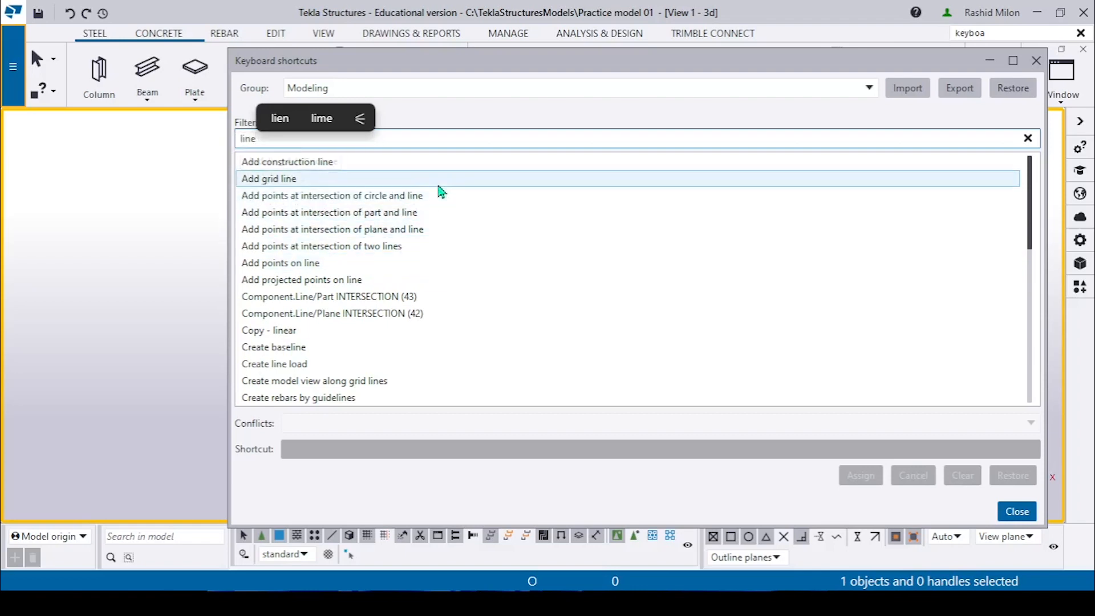
{"action": "scroll", "coordinate": [433, 262], "scroll_direction": "down", "scroll_amount": 1}
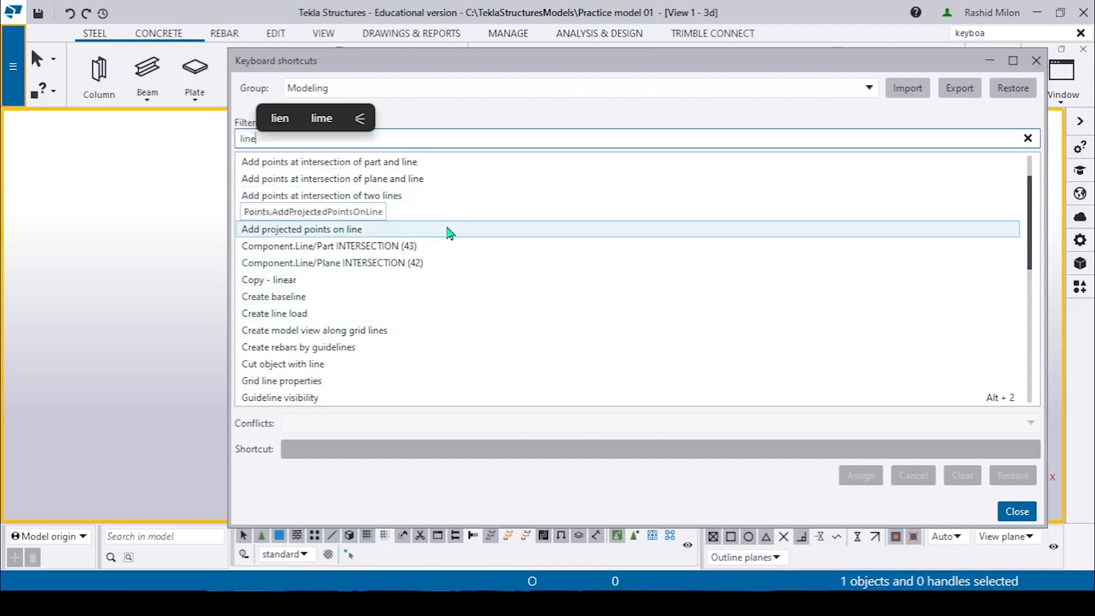
{"action": "left_click", "coordinate": [457, 280]}
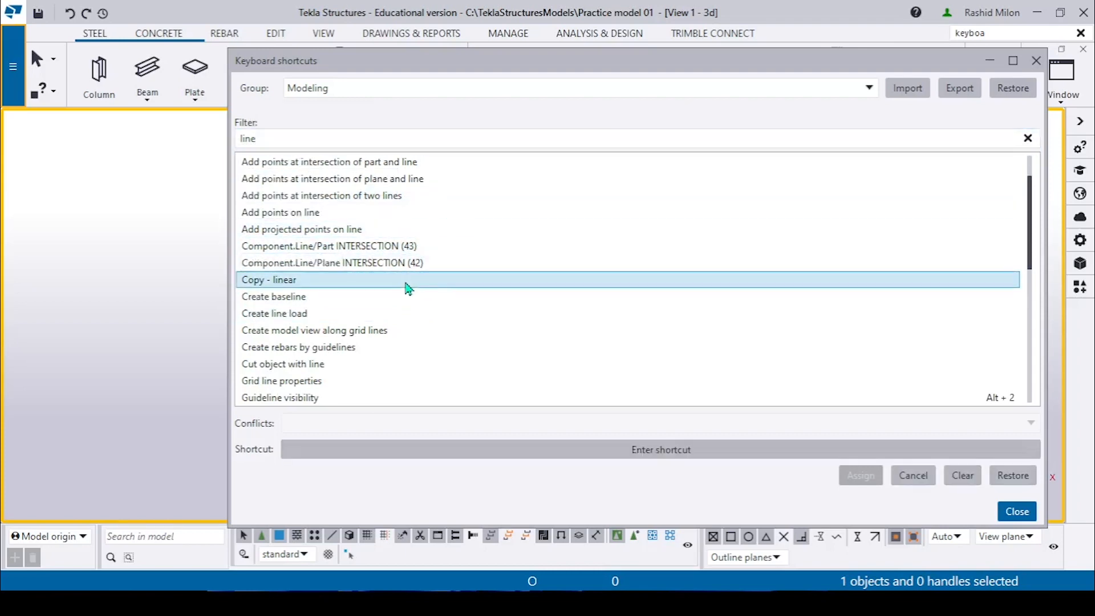
{"action": "scroll", "coordinate": [429, 292], "scroll_direction": "down", "scroll_amount": 4}
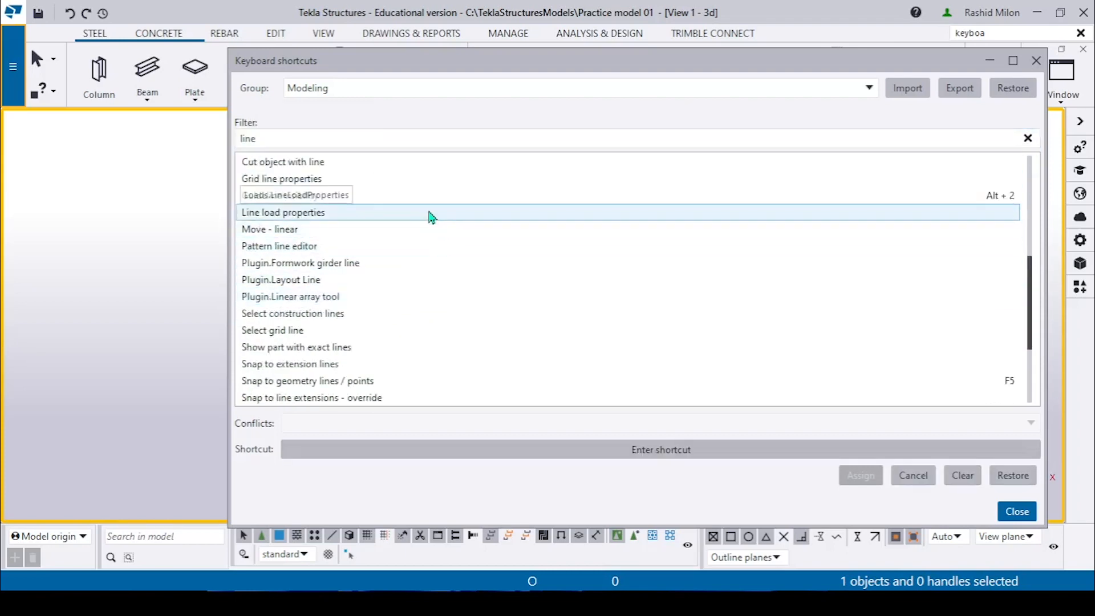
{"action": "scroll", "coordinate": [422, 228], "scroll_direction": "down", "scroll_amount": 3}
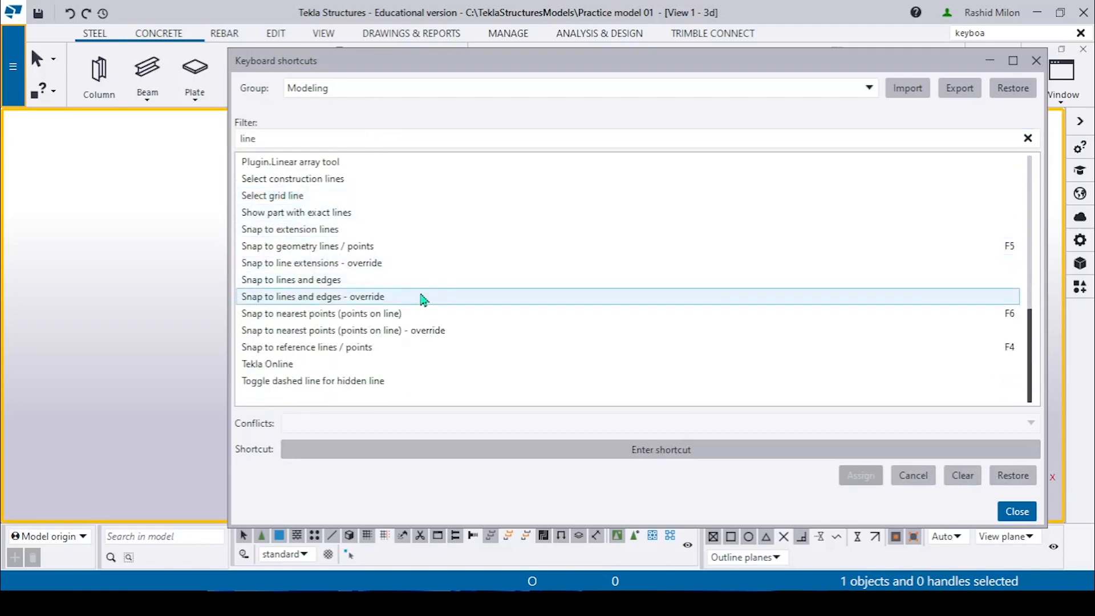
{"action": "scroll", "coordinate": [439, 293], "scroll_direction": "up", "scroll_amount": 8}
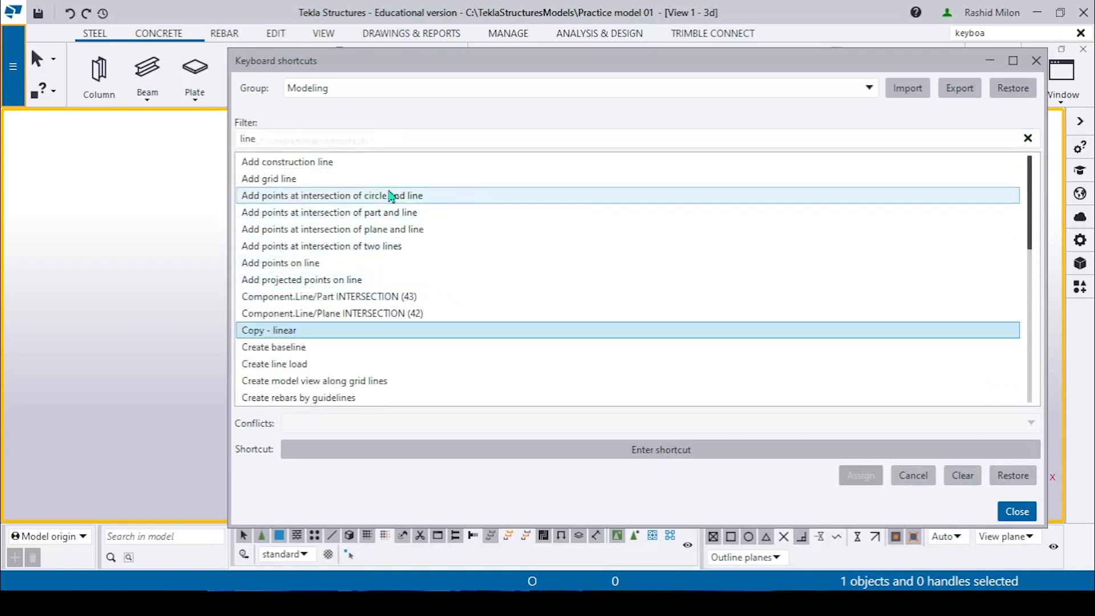
Assign the shortcut L to the Add construction line command and minimize the Keyboard shortcuts dialog.
{"action": "left_click", "coordinate": [371, 165]}
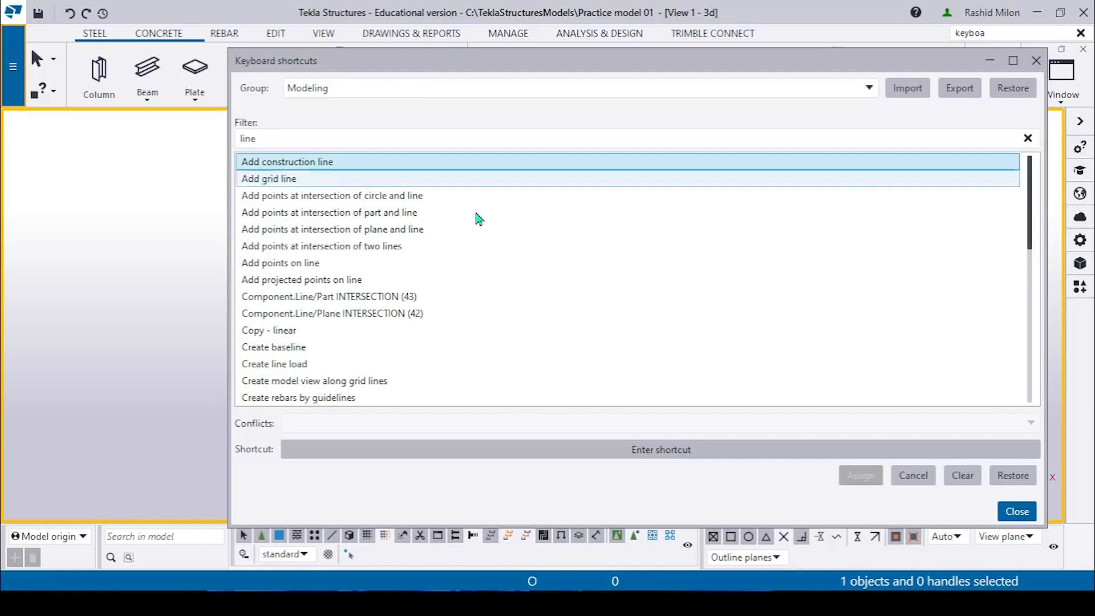
{"action": "left_click", "coordinate": [679, 450]}
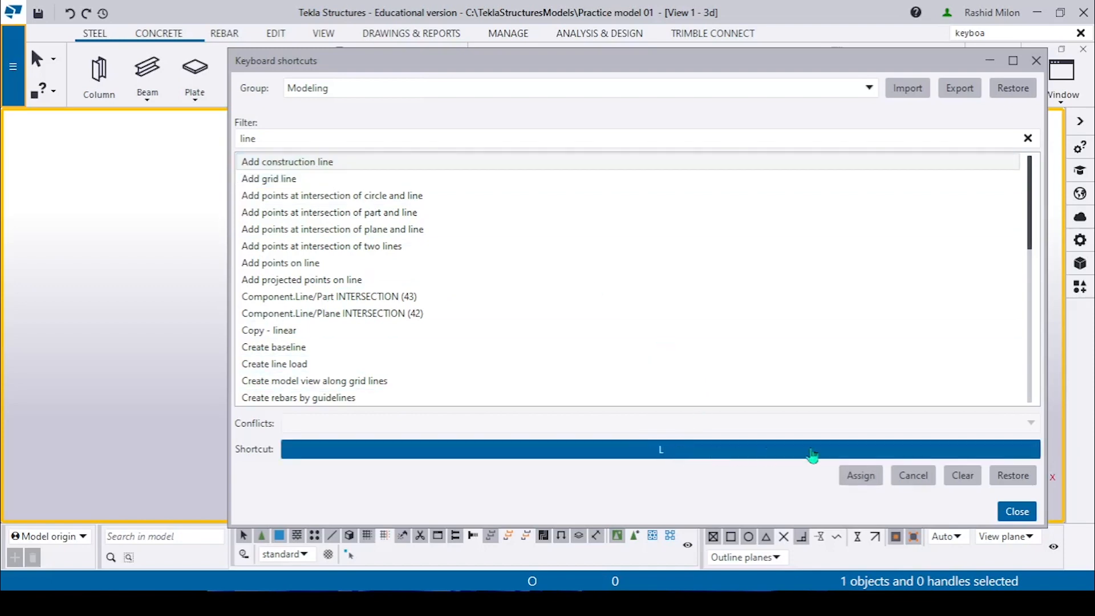
{"action": "left_click", "coordinate": [873, 478]}
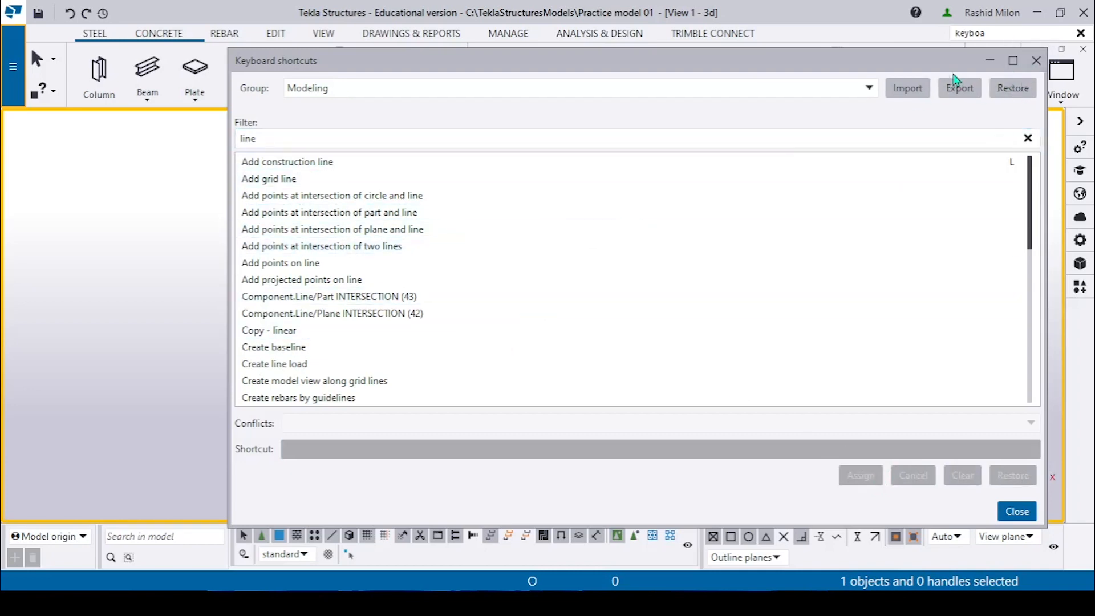
{"action": "left_click", "coordinate": [991, 60]}
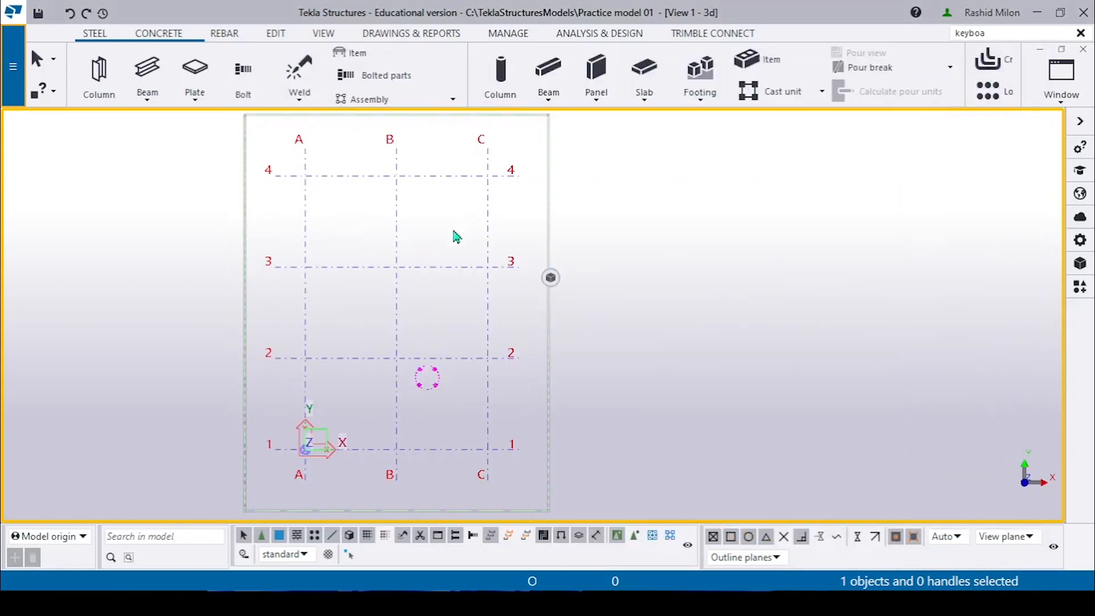
Draw a horizontal construction line from grid line B to grid line C, between grid lines 2 and 3, and end the command.
{"action": "scroll", "coordinate": [411, 340], "scroll_direction": "up", "scroll_amount": 10}
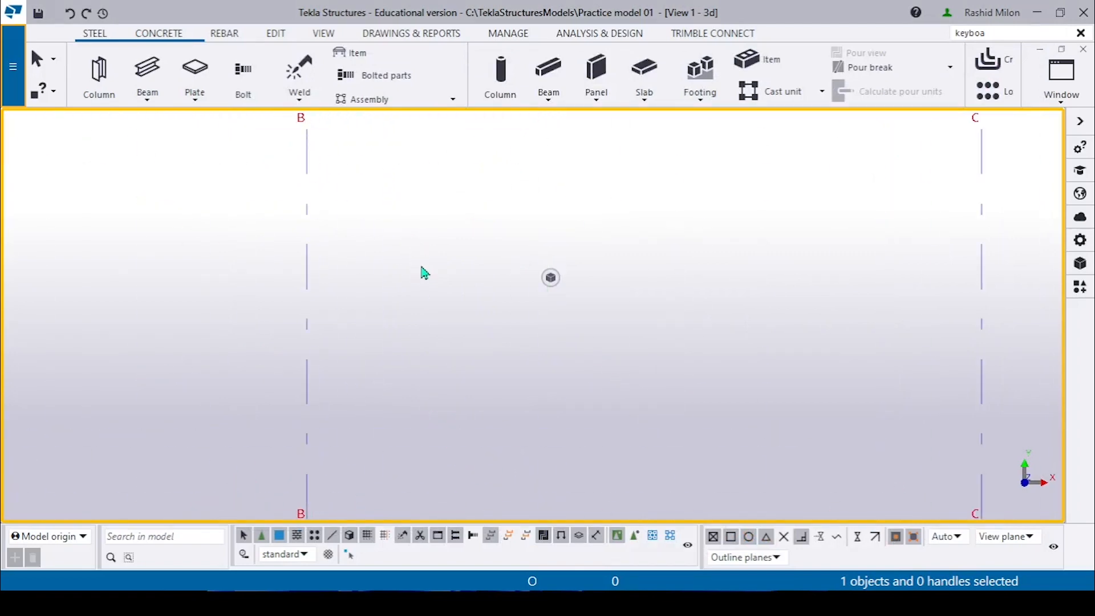
{"action": "key", "text": "l"}
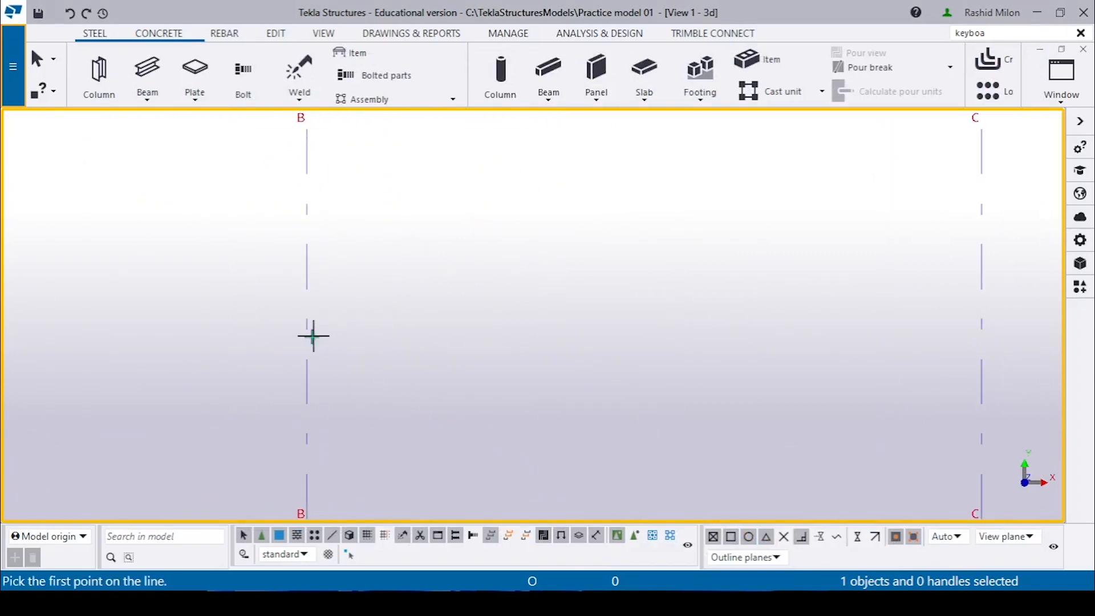
{"action": "left_click", "coordinate": [308, 319]}
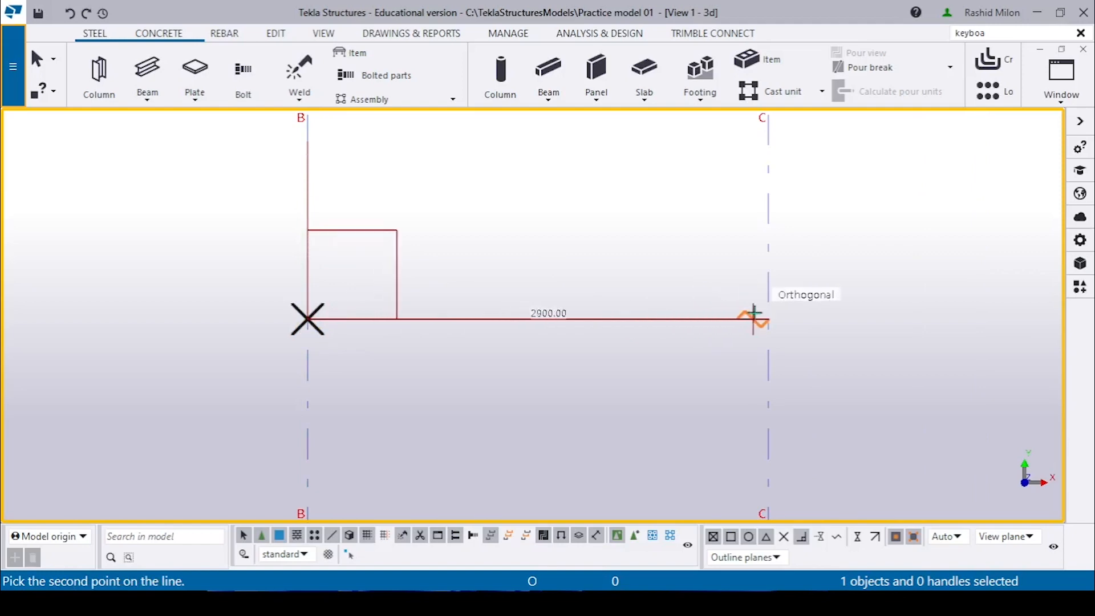
{"action": "left_click", "coordinate": [767, 318]}
{"action": "right_click", "coordinate": [481, 233]}
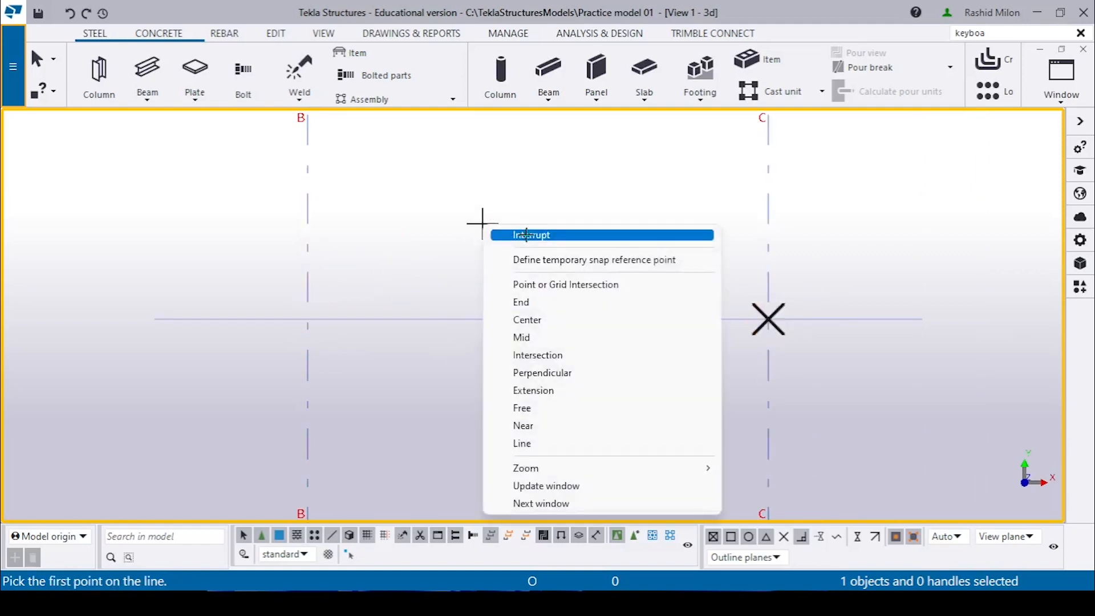
{"action": "left_click", "coordinate": [502, 234]}
Select the new construction line to view its handles and contextual toolbar, and clear the selection.
{"action": "left_click_drag", "start_coordinate": [525, 386], "coordinate": [463, 234]}
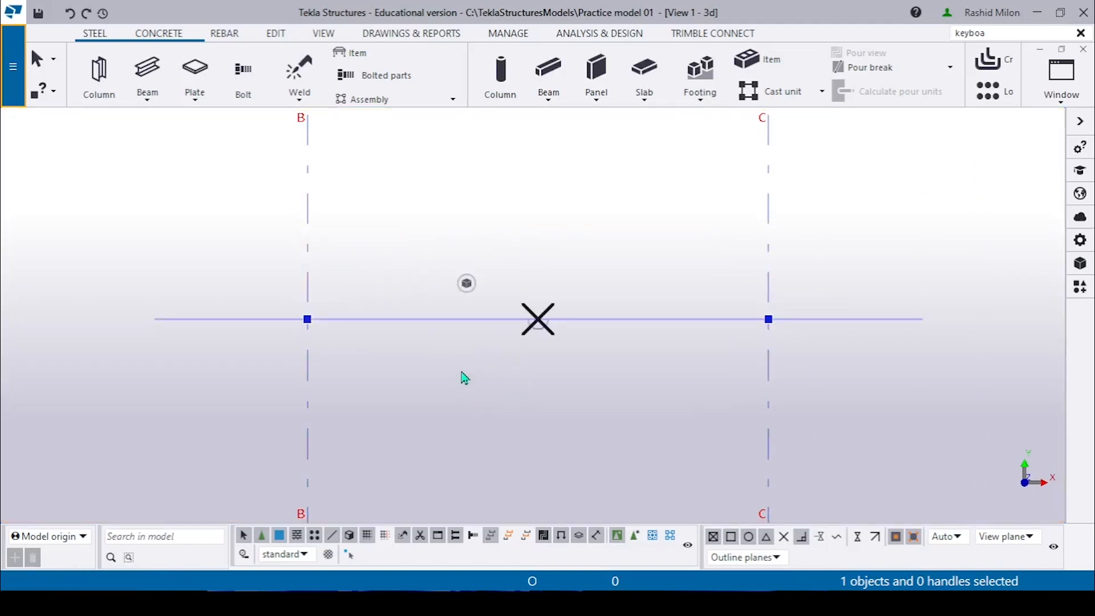
{"action": "scroll", "coordinate": [465, 368], "scroll_direction": "down", "scroll_amount": 1}
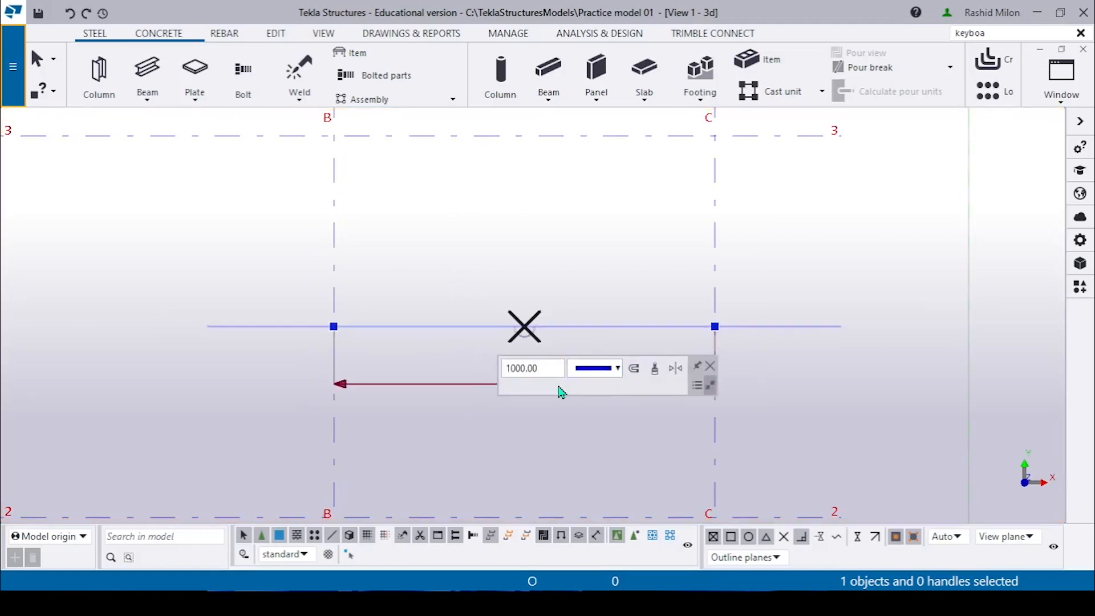
{"action": "left_click_drag", "start_coordinate": [559, 391], "coordinate": [997, 208]}
{"action": "left_click", "coordinate": [572, 277]}
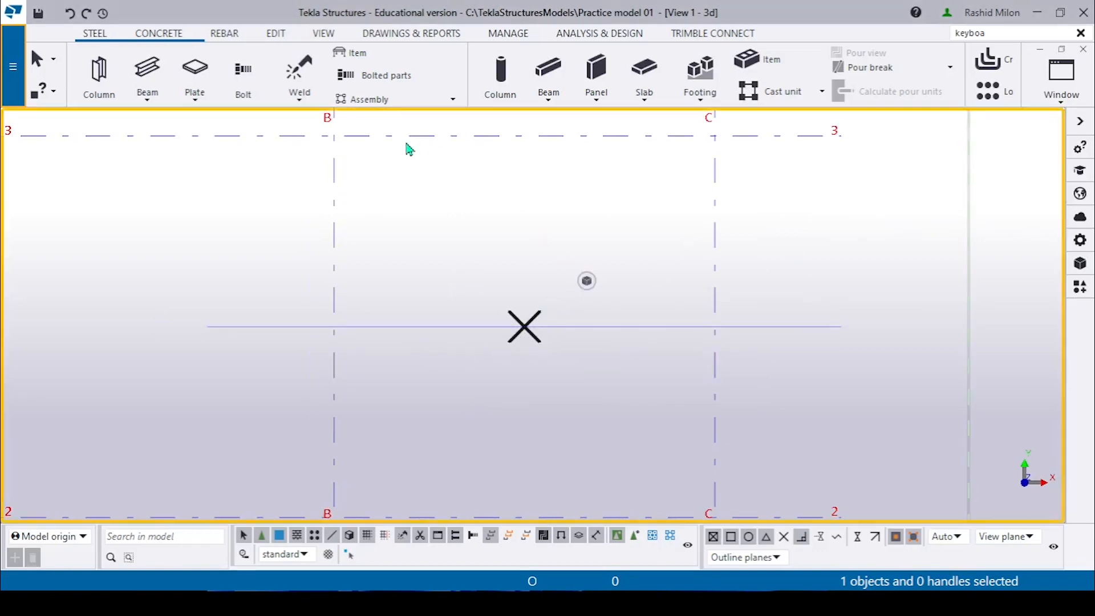
Place a steel column at the intersection of grid lines A and 2 and end the command.
{"action": "left_click", "coordinate": [96, 34]}
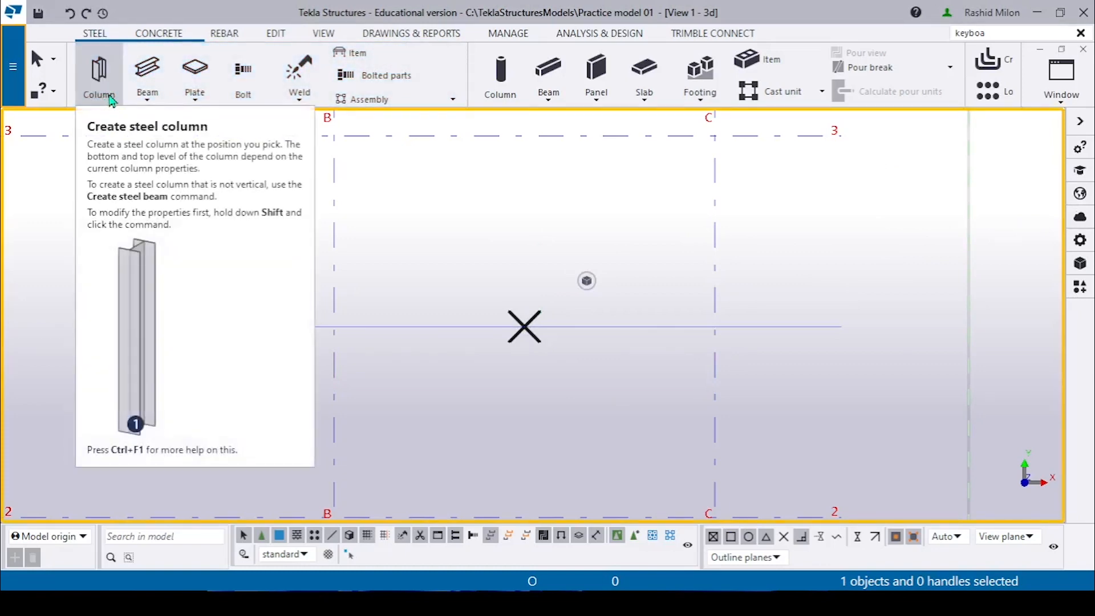
{"action": "left_click", "coordinate": [113, 90]}
{"action": "scroll", "coordinate": [342, 293], "scroll_direction": "down", "scroll_amount": 5}
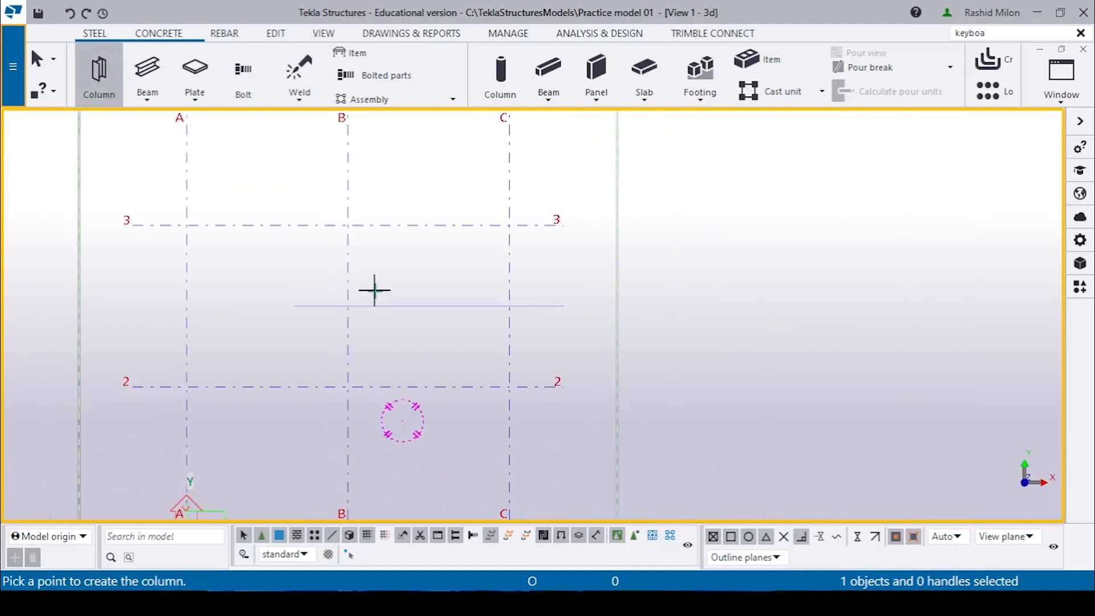
{"action": "left_click", "coordinate": [246, 356]}
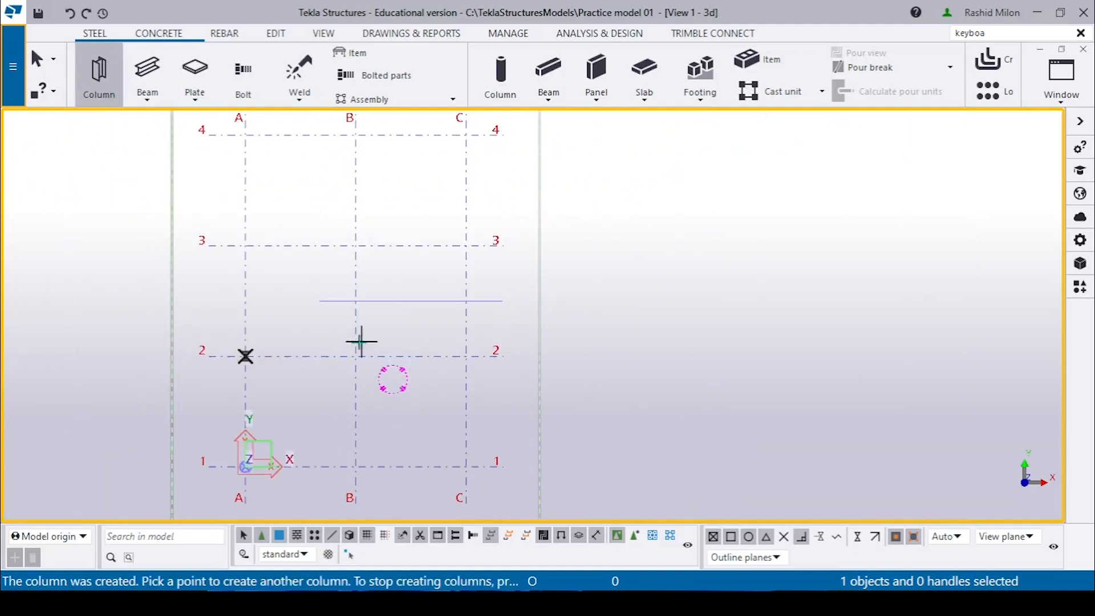
{"action": "right_click", "coordinate": [299, 277]}
{"action": "left_click", "coordinate": [330, 286]}
Open the properties of the new steel column and examine its name and profile.
{"action": "scroll", "coordinate": [245, 371], "scroll_direction": "up", "scroll_amount": 4}
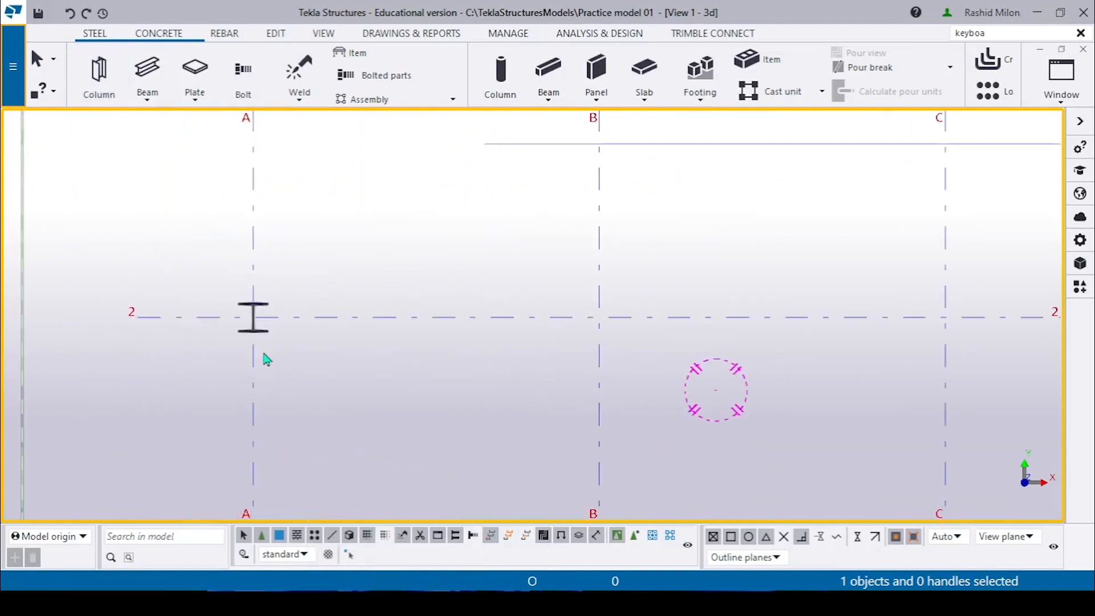
{"action": "middle_click_drag", "start_coordinate": [263, 354], "coordinate": [318, 173], "text": "ctrl"}
{"action": "scroll", "coordinate": [284, 411], "scroll_direction": "down", "scroll_amount": 5}
{"action": "middle_click_drag", "start_coordinate": [281, 355], "coordinate": [330, 308], "text": "ctrl"}
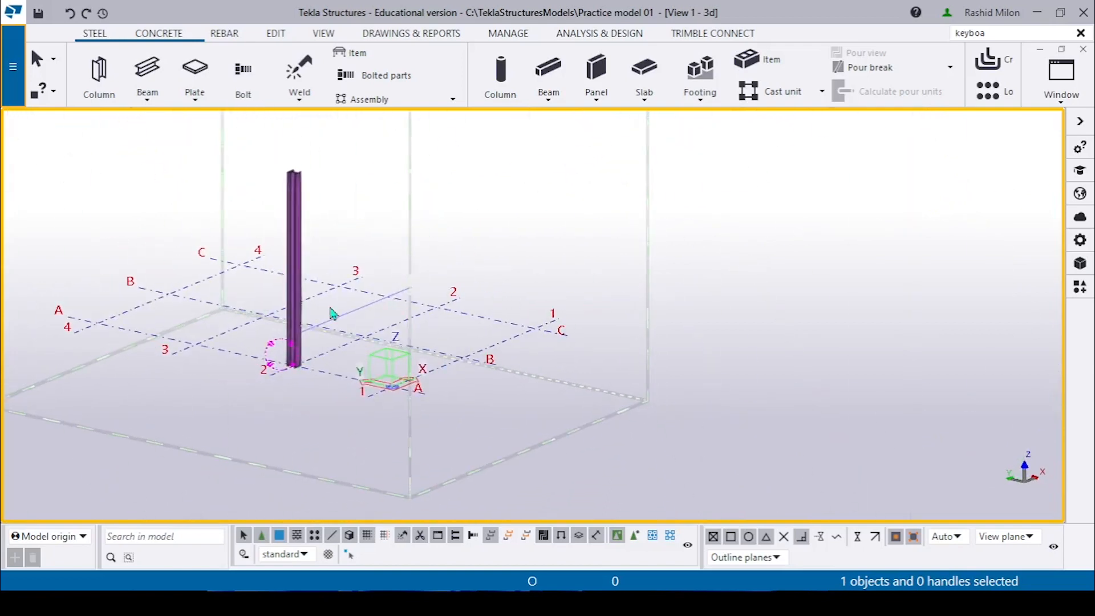
{"action": "scroll", "coordinate": [320, 313], "scroll_direction": "up", "scroll_amount": 5}
{"action": "double_click", "coordinate": [265, 329]}
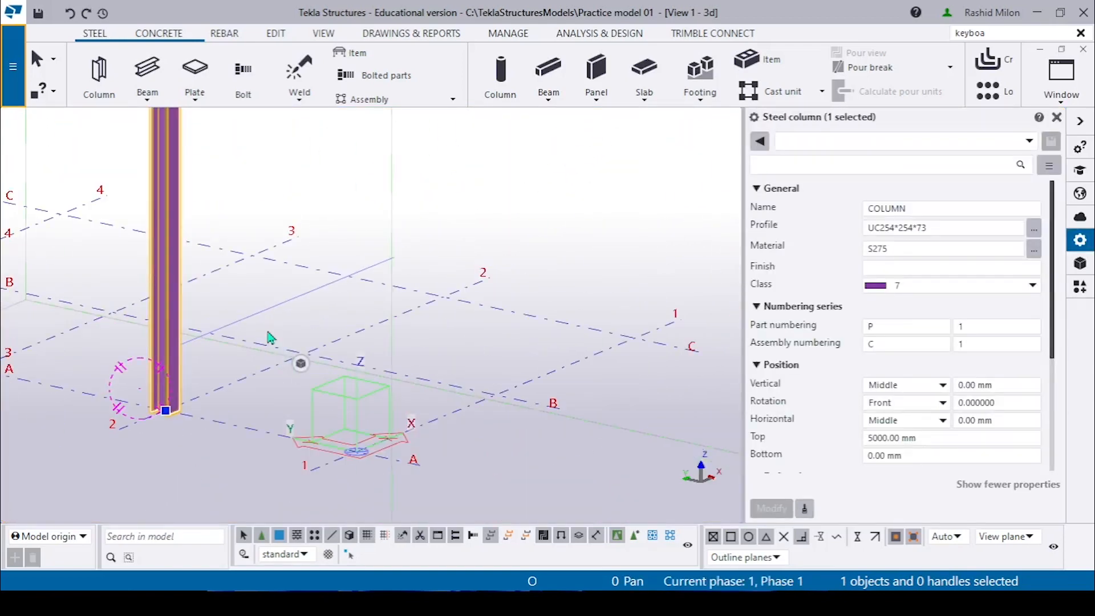
{"action": "scroll", "coordinate": [206, 363], "scroll_direction": "down", "scroll_amount": 2}
{"action": "scroll", "coordinate": [181, 365], "scroll_direction": "up", "scroll_amount": 2}
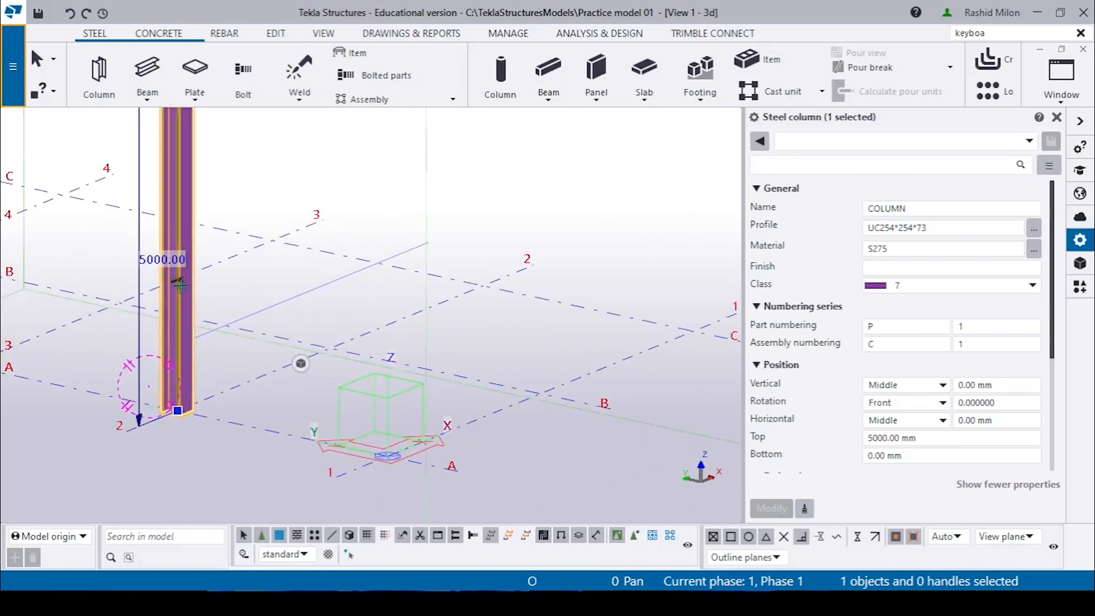
{"action": "left_click", "coordinate": [873, 208]}
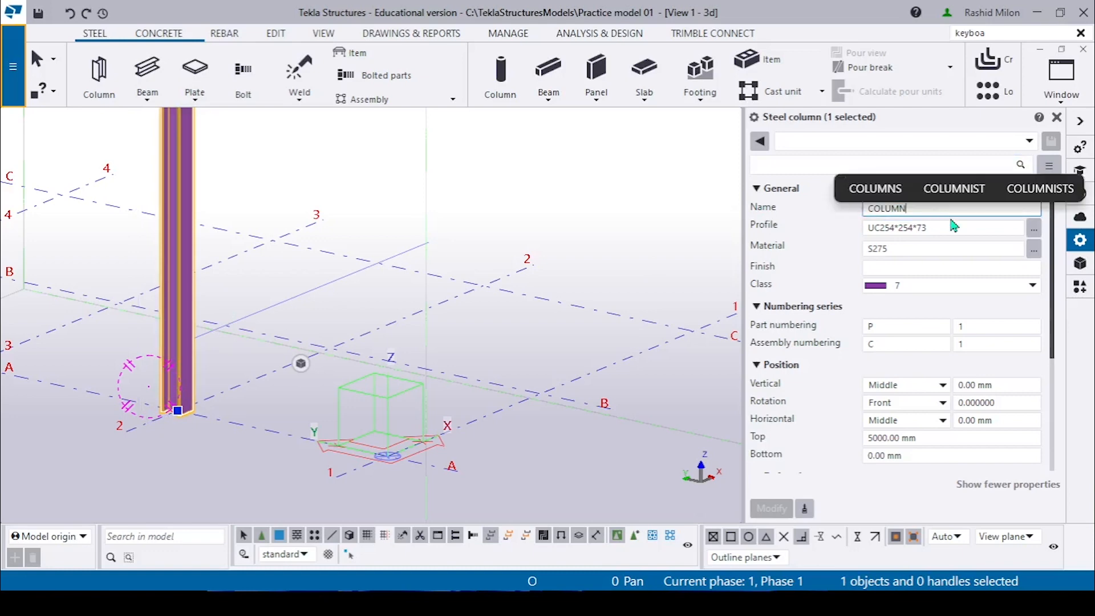
{"action": "left_click", "coordinate": [953, 227]}
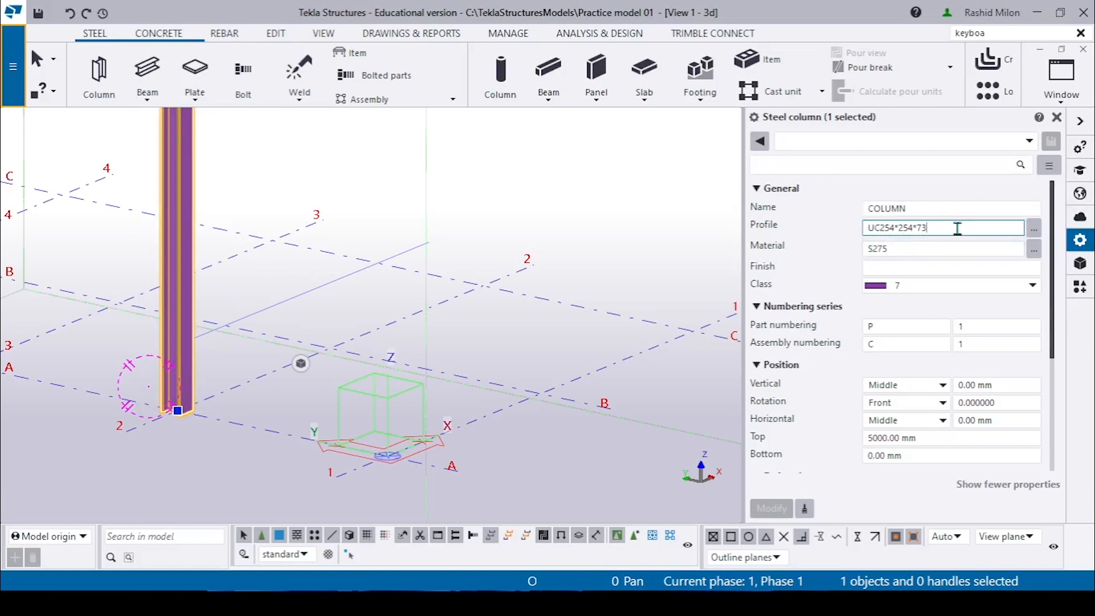
Set the column's material to S355 and its class to 5 in the properties.
{"action": "left_click", "coordinate": [917, 247]}
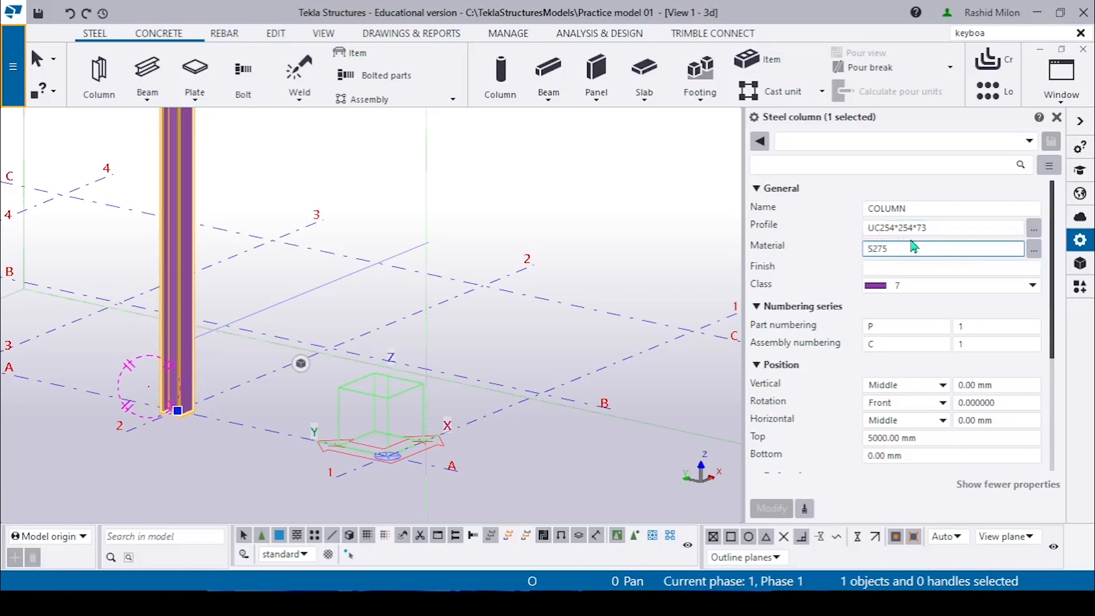
{"action": "key", "text": "BackSpace"}
{"action": "key", "text": "BackSpace"}
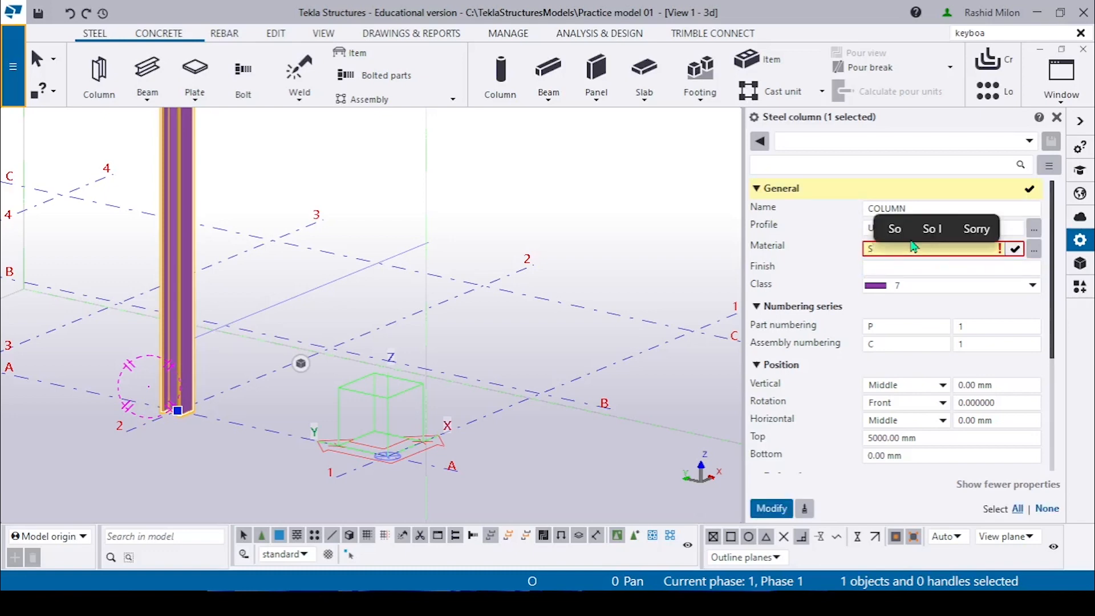
{"action": "type", "text": "355"}
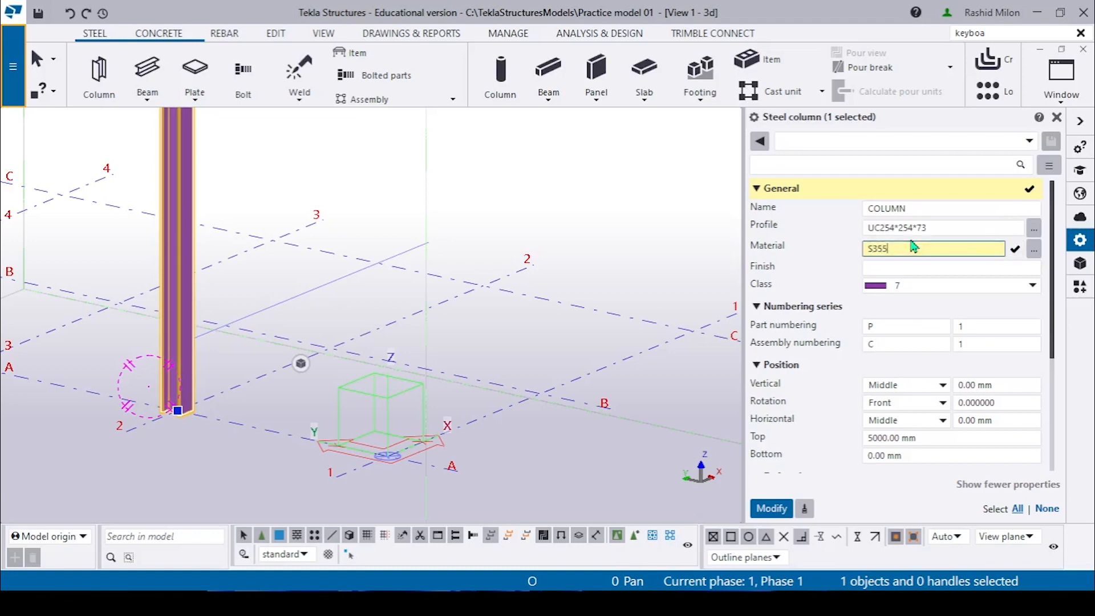
{"action": "left_click", "coordinate": [917, 285]}
{"action": "left_click", "coordinate": [918, 331]}
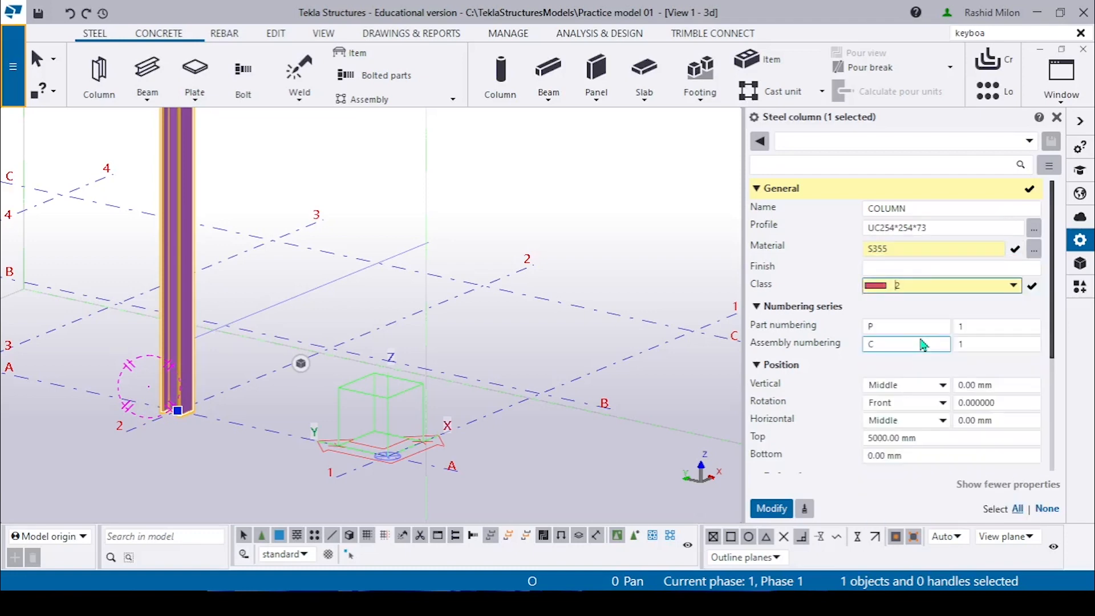
{"action": "left_click", "coordinate": [919, 288]}
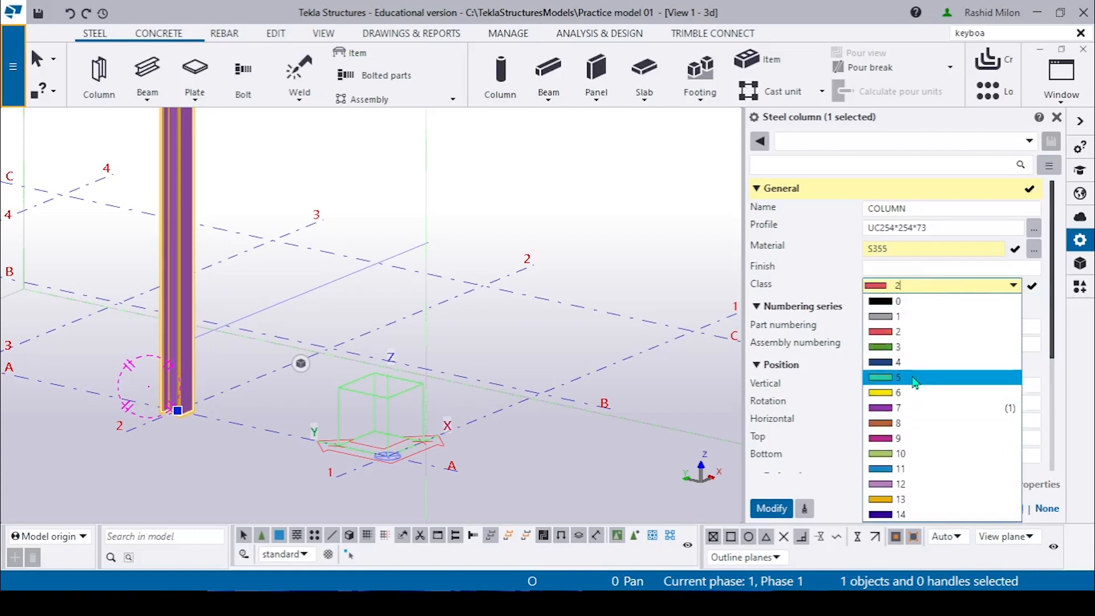
{"action": "left_click", "coordinate": [907, 379]}
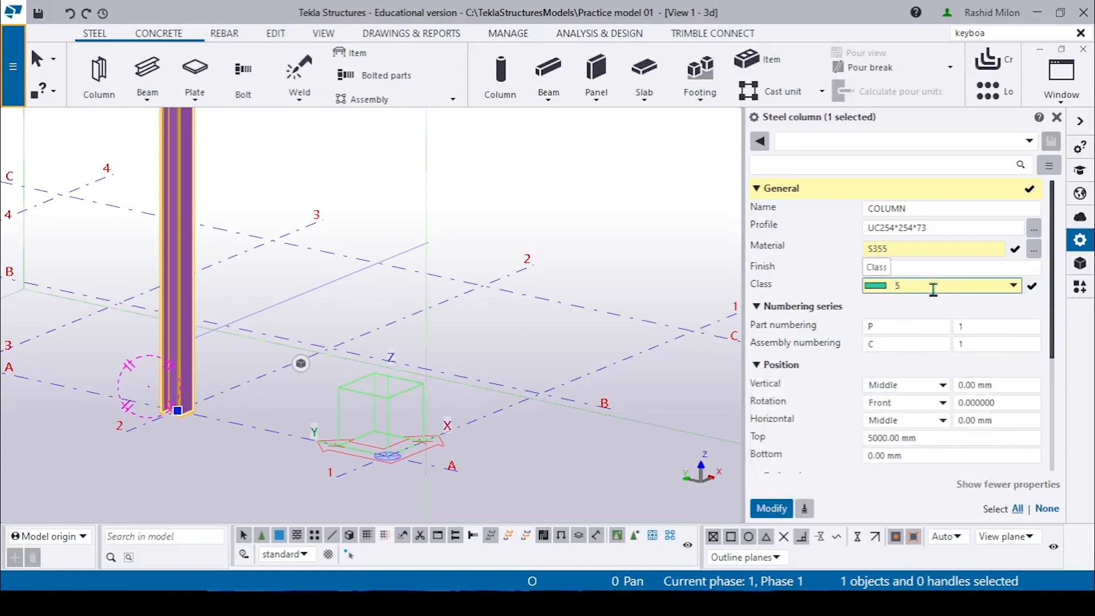
Examine the column's part and assembly numbering series, position, deforming and IFC export settings.
{"action": "left_click", "coordinate": [922, 317]}
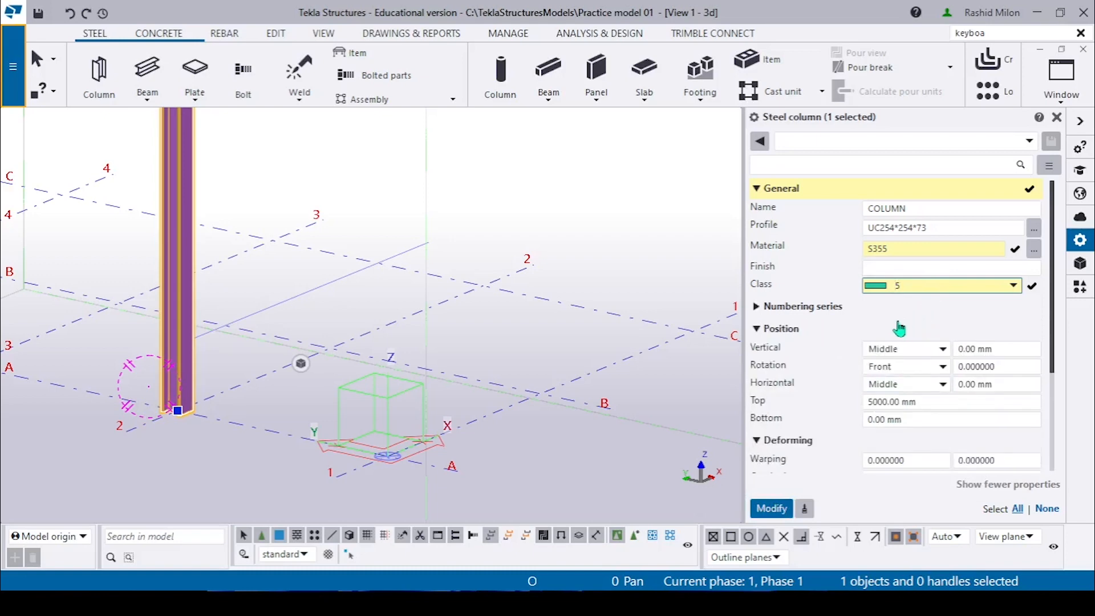
{"action": "left_click", "coordinate": [900, 328]}
{"action": "left_click", "coordinate": [819, 311]}
{"action": "left_click", "coordinate": [889, 326]}
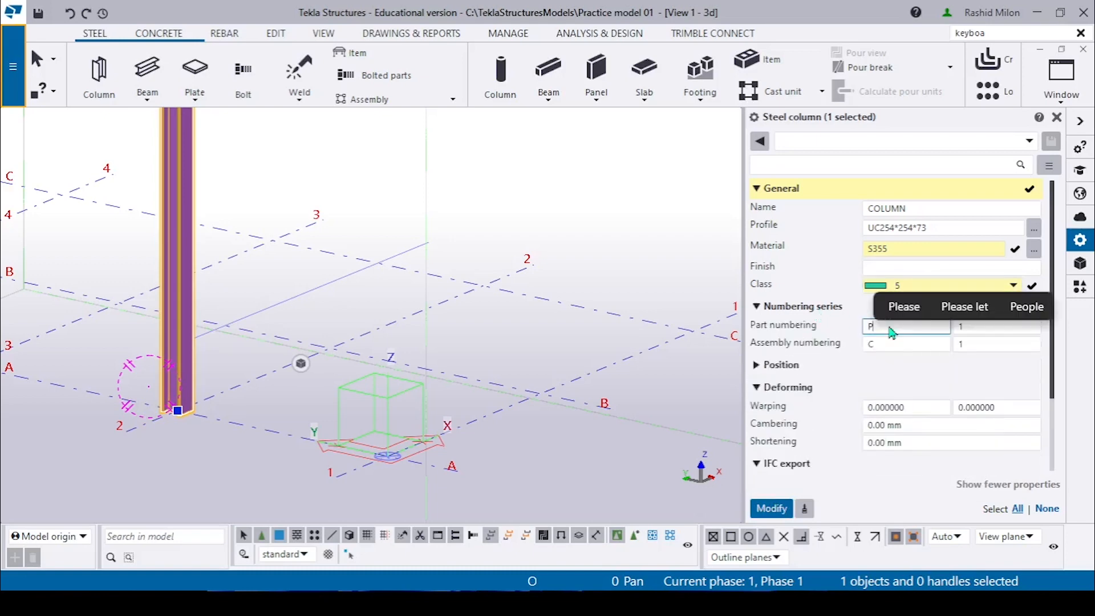
{"action": "left_click", "coordinate": [889, 347]}
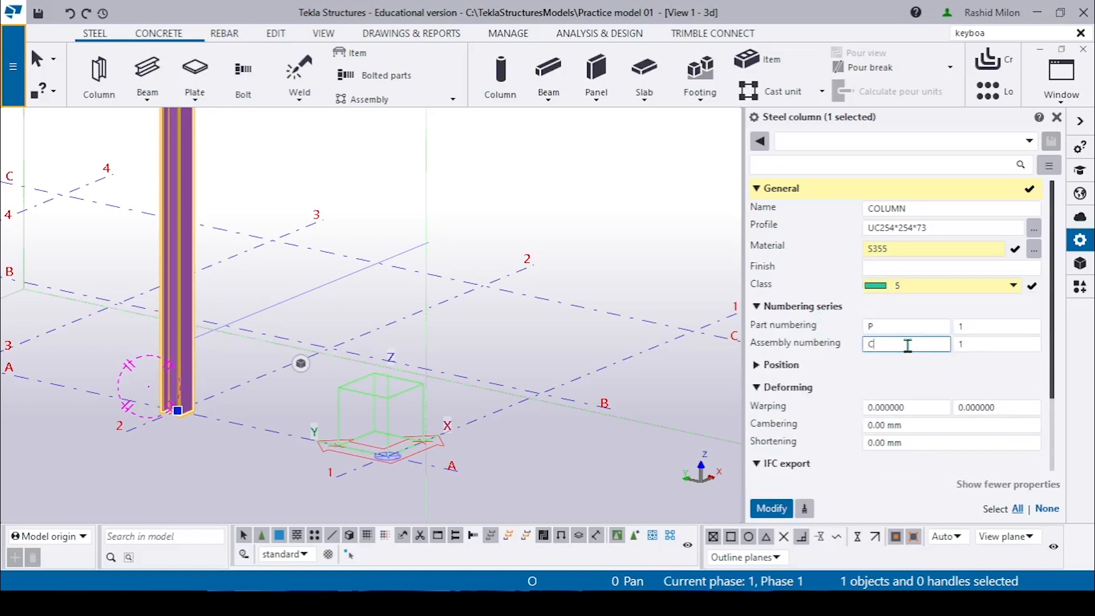
{"action": "left_click", "coordinate": [769, 366]}
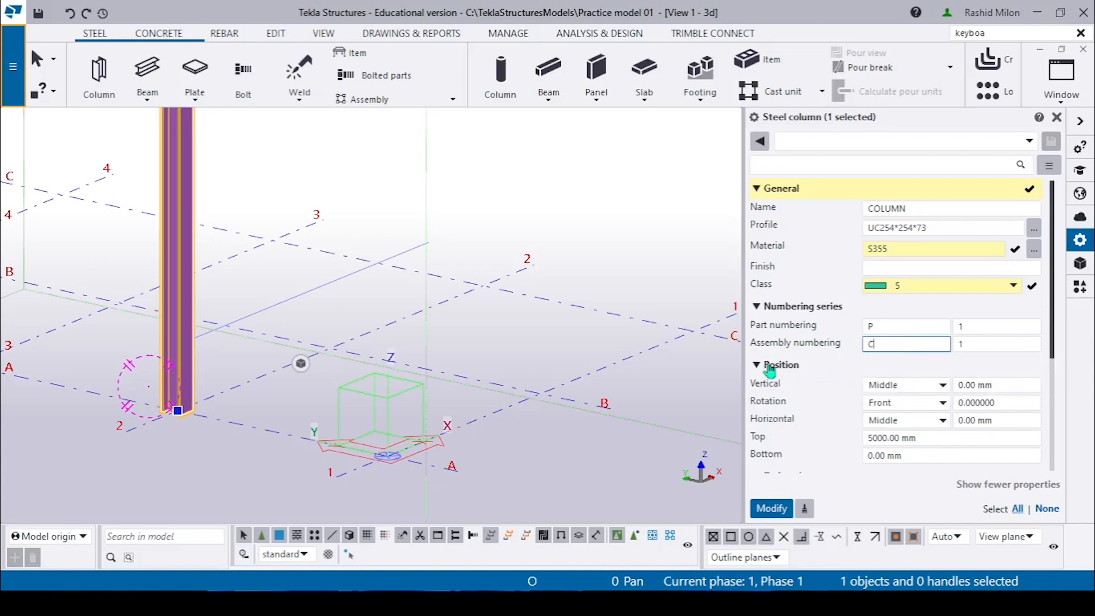
{"action": "scroll", "coordinate": [853, 349], "scroll_direction": "down", "scroll_amount": 3}
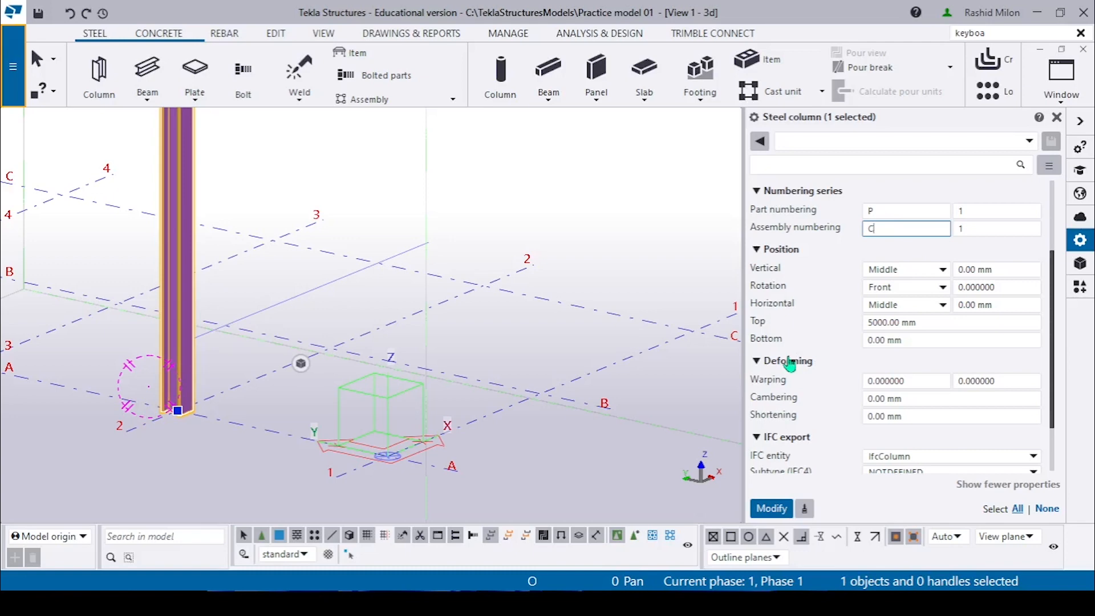
{"action": "scroll", "coordinate": [792, 366], "scroll_direction": "down", "scroll_amount": 1}
{"action": "scroll", "coordinate": [836, 324], "scroll_direction": "up", "scroll_amount": 2}
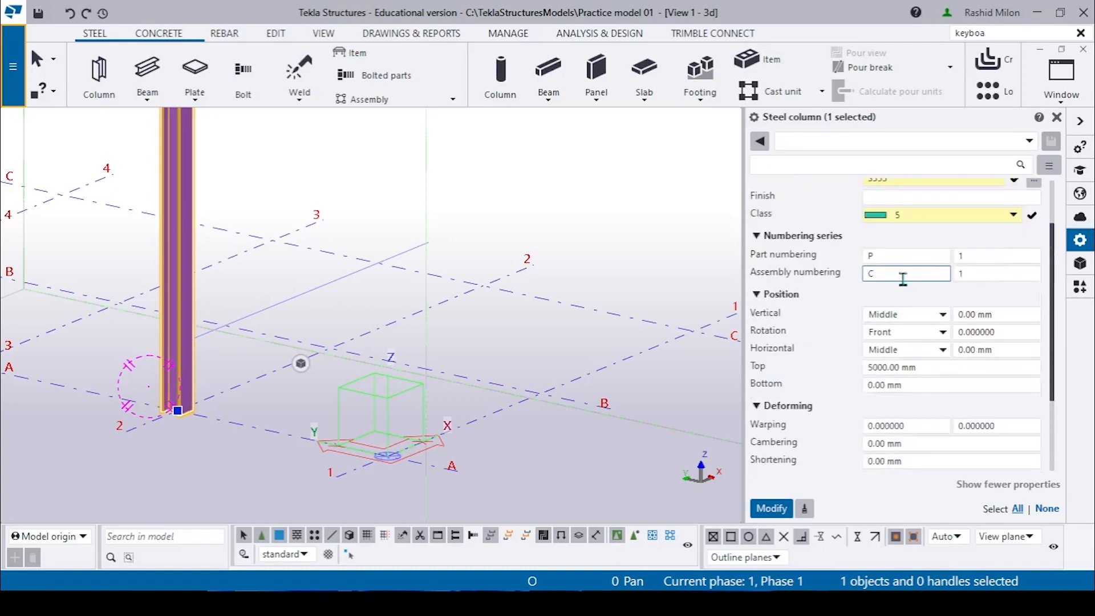
{"action": "left_click", "coordinate": [895, 257]}
{"action": "scroll", "coordinate": [892, 278], "scroll_direction": "up", "scroll_amount": 2}
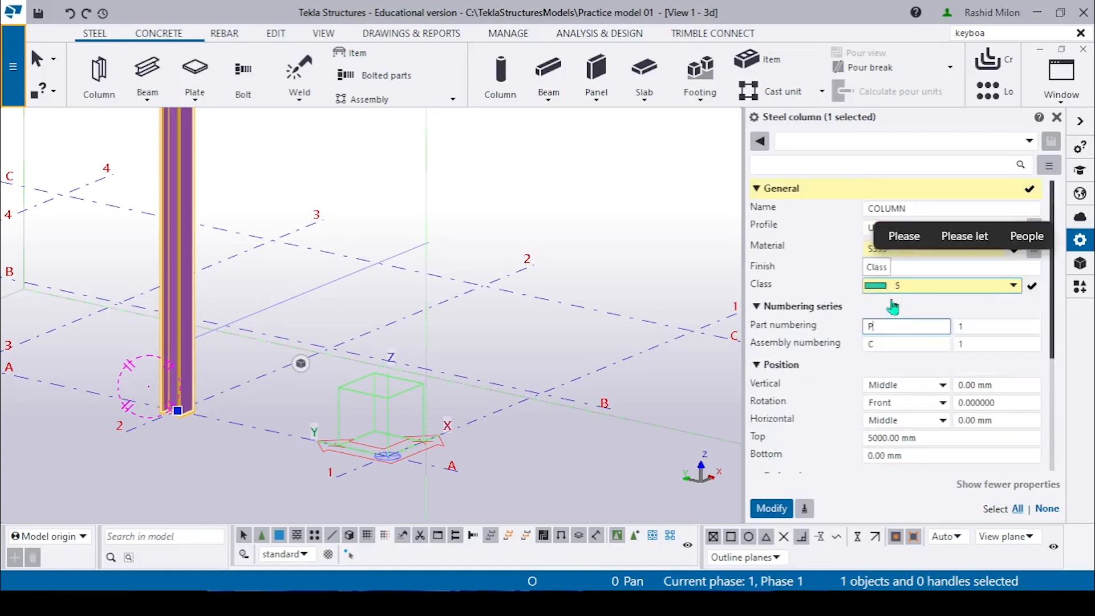
Apply class 5 and the part numbering prefix P to the selected steel column.
{"action": "left_click", "coordinate": [772, 508]}
{"action": "left_click", "coordinate": [289, 303]}
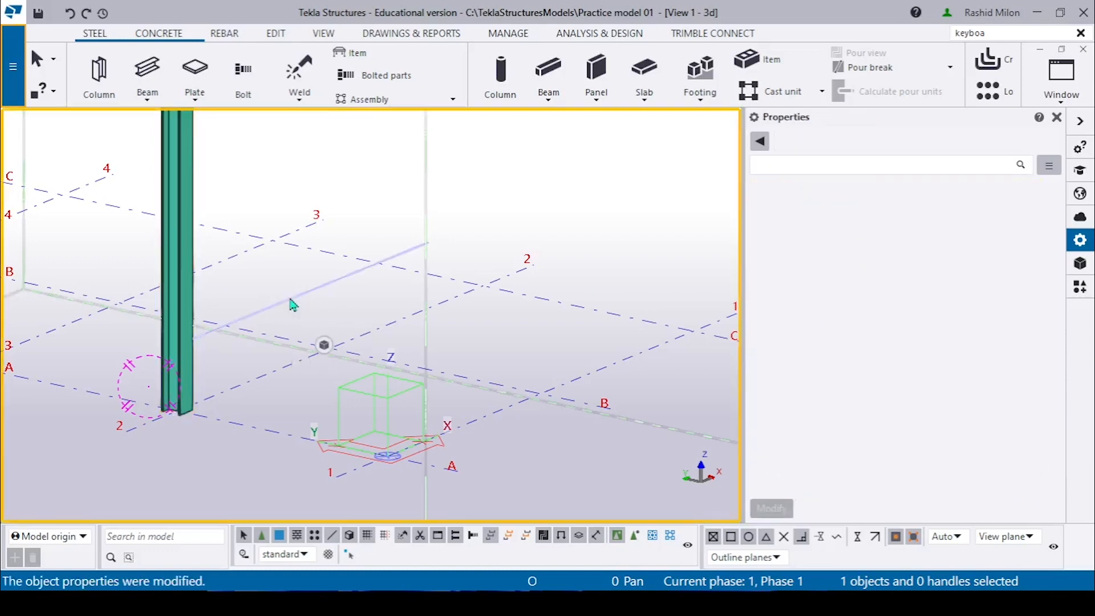
{"action": "scroll", "coordinate": [274, 293], "scroll_direction": "up", "scroll_amount": 2}
{"action": "scroll", "coordinate": [270, 291], "scroll_direction": "up", "scroll_amount": 2}
{"action": "left_click", "coordinate": [175, 334]}
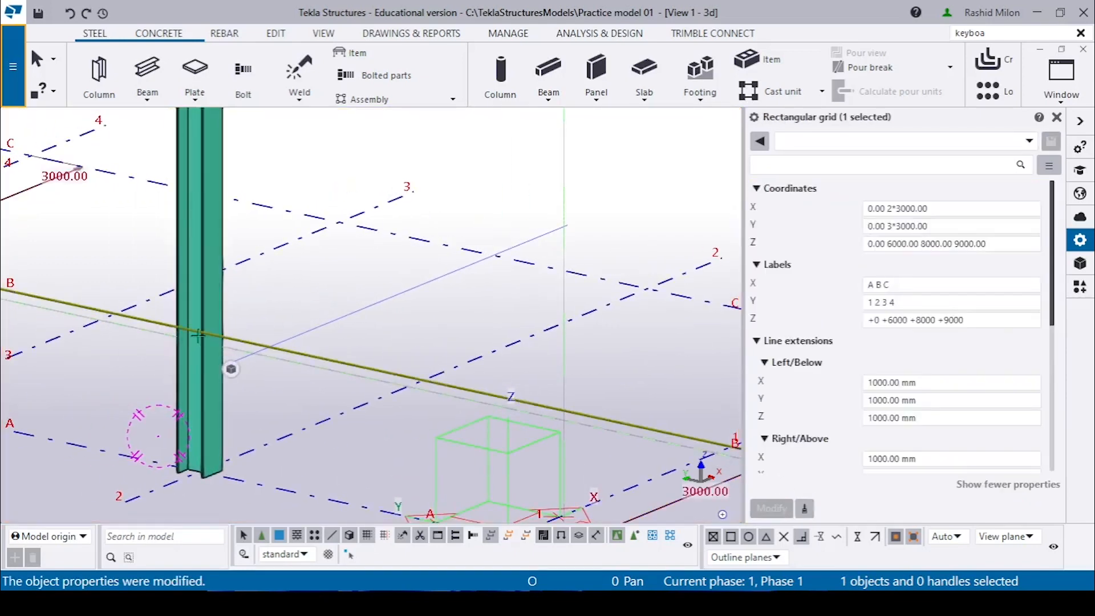
Select the steel column at grid A-2 and switch the 3D view to plan view.
{"action": "left_click", "coordinate": [220, 311]}
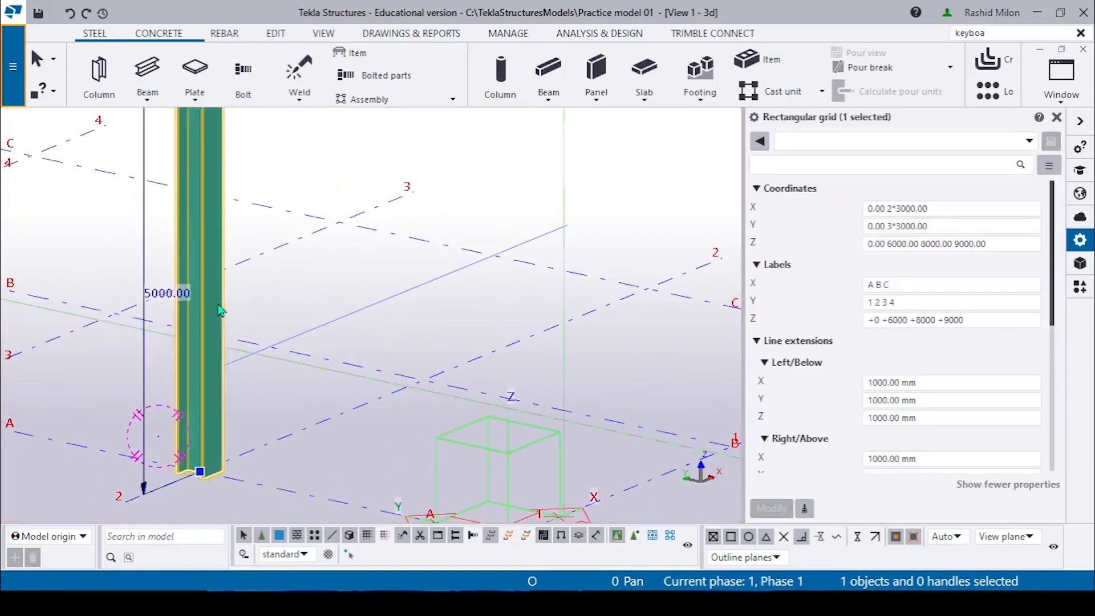
{"action": "key", "text": "ctrl+p"}
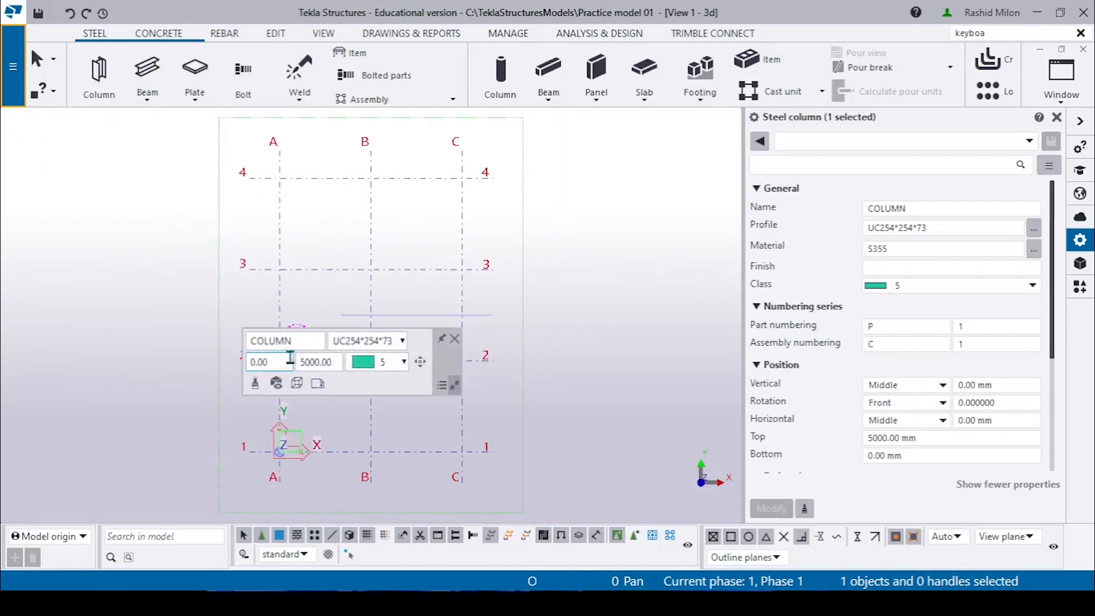
{"action": "scroll", "coordinate": [316, 399], "scroll_direction": "up", "scroll_amount": 2}
{"action": "left_click_drag", "start_coordinate": [397, 334], "coordinate": [224, 201]}
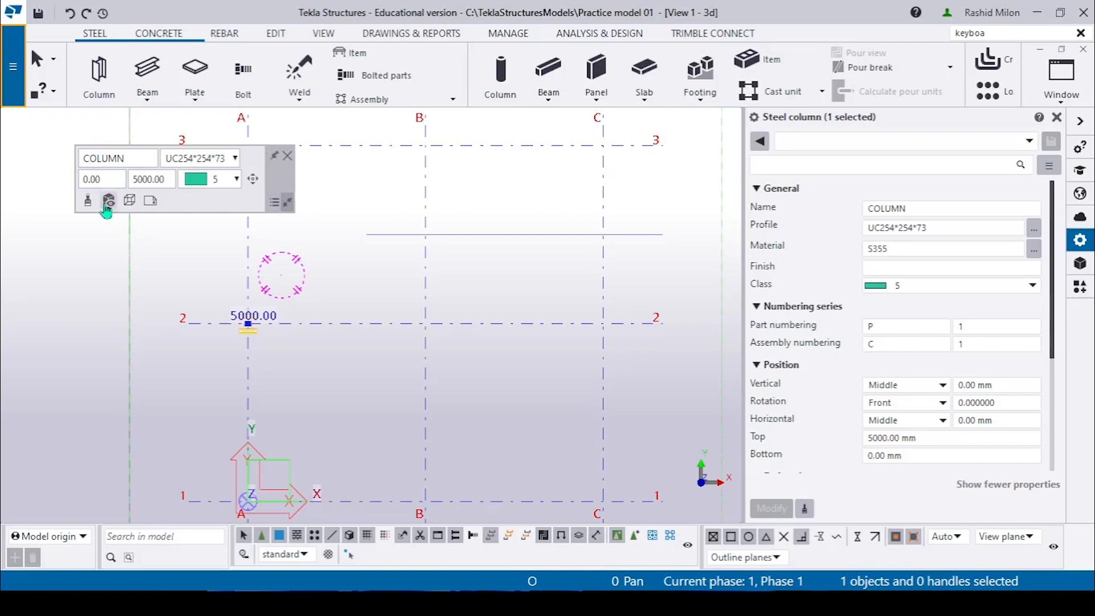
Turn off the contextual toolbar in the settings.
{"action": "left_click", "coordinate": [12, 66]}
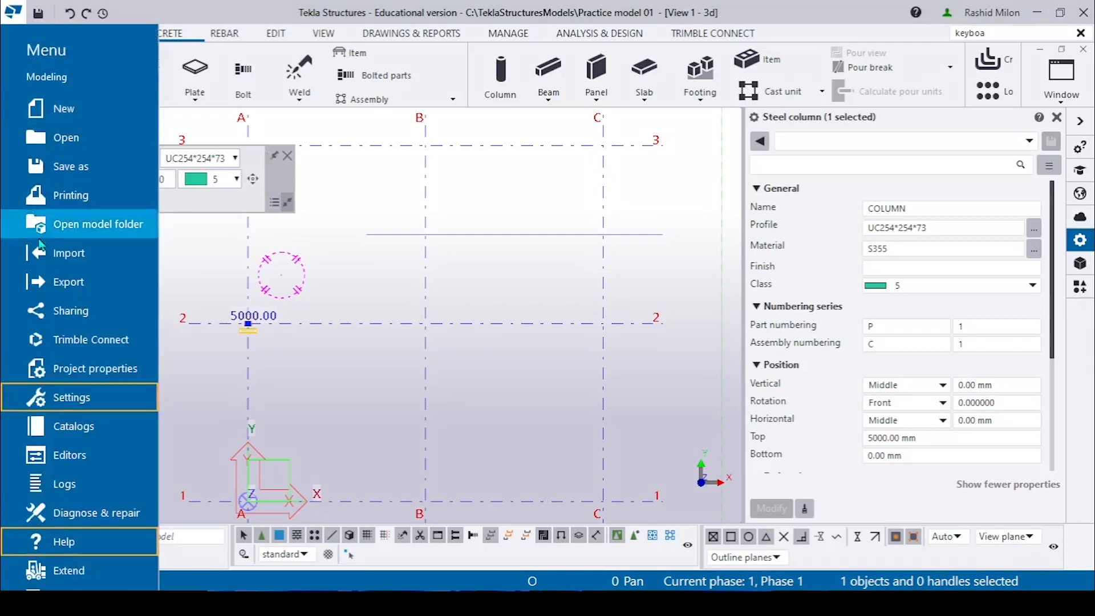
{"action": "left_click", "coordinate": [101, 398]}
{"action": "scroll", "coordinate": [360, 377], "scroll_direction": "down", "scroll_amount": 2}
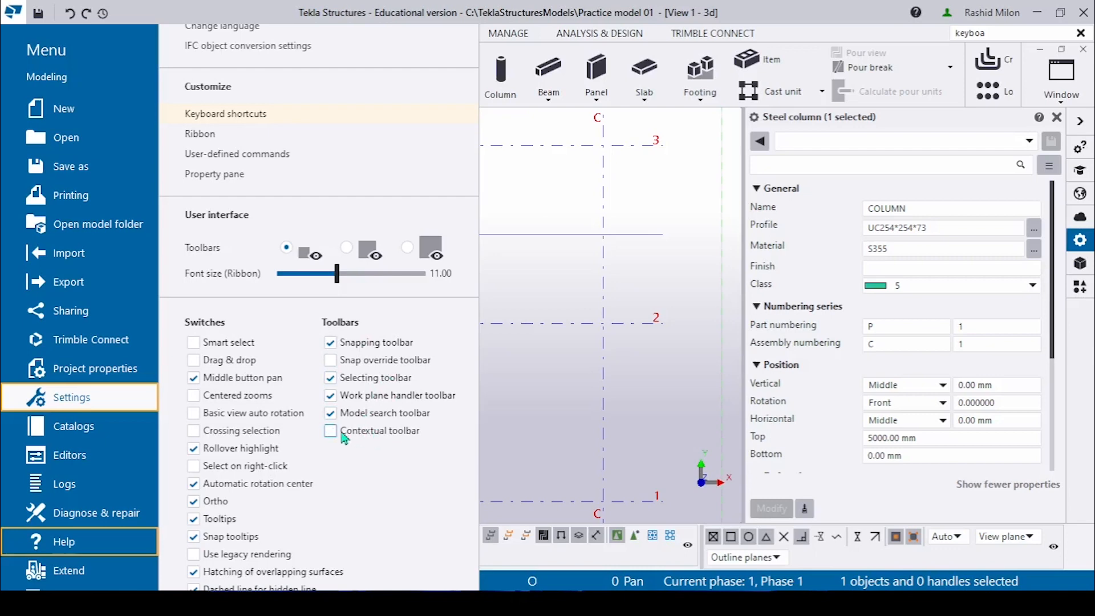
{"action": "left_click", "coordinate": [502, 419]}
{"action": "scroll", "coordinate": [302, 337], "scroll_direction": "up", "scroll_amount": 10}
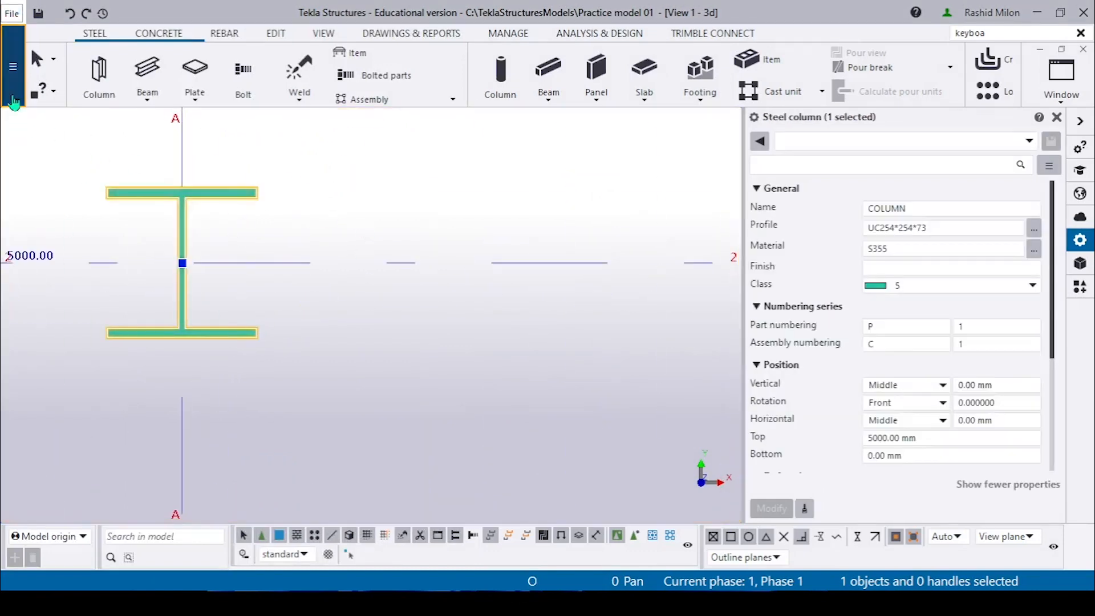
Turn the contextual toolbar back on in the settings.
{"action": "left_click", "coordinate": [12, 67]}
{"action": "left_click", "coordinate": [105, 401]}
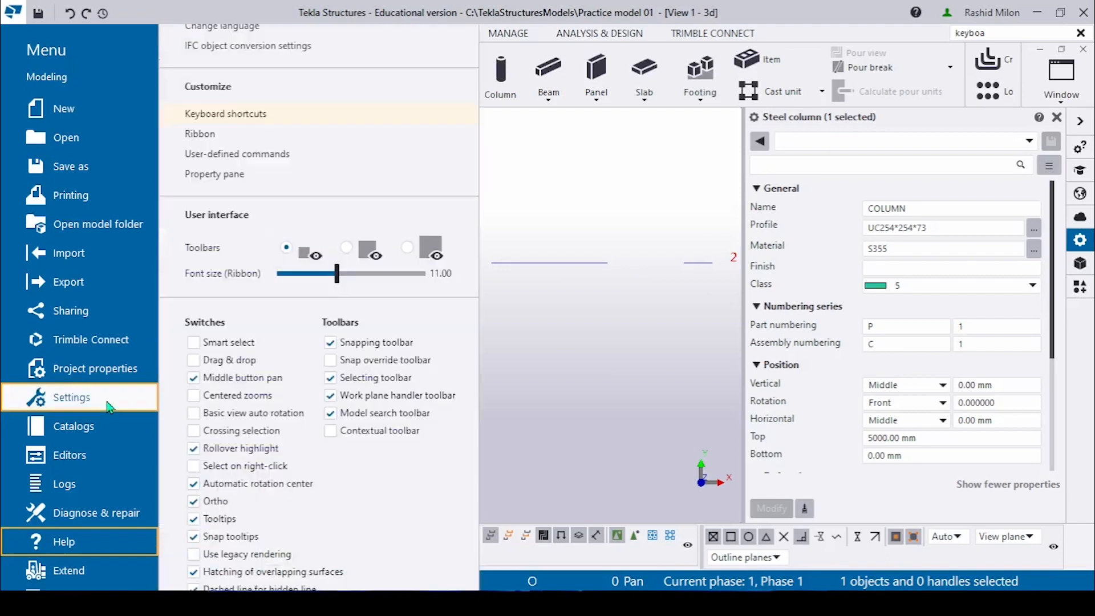
{"action": "left_click", "coordinate": [597, 411]}
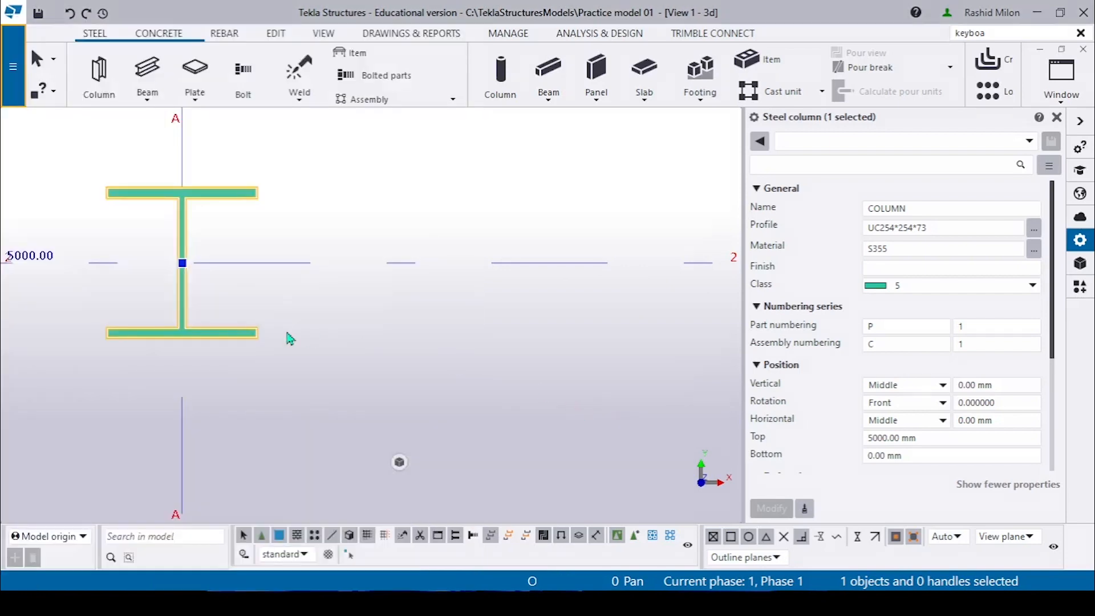
Rotate the column by 30 degrees with the position dial of the contextual toolbar.
{"action": "mouse_move", "coordinate": [403, 469]}
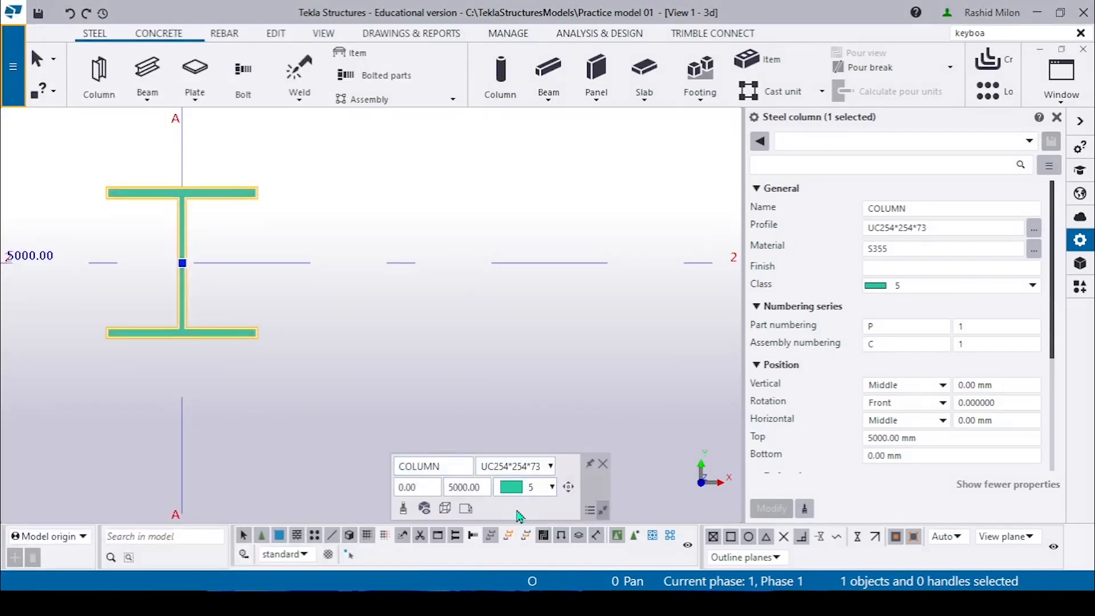
{"action": "left_click_drag", "start_coordinate": [516, 510], "coordinate": [494, 219]}
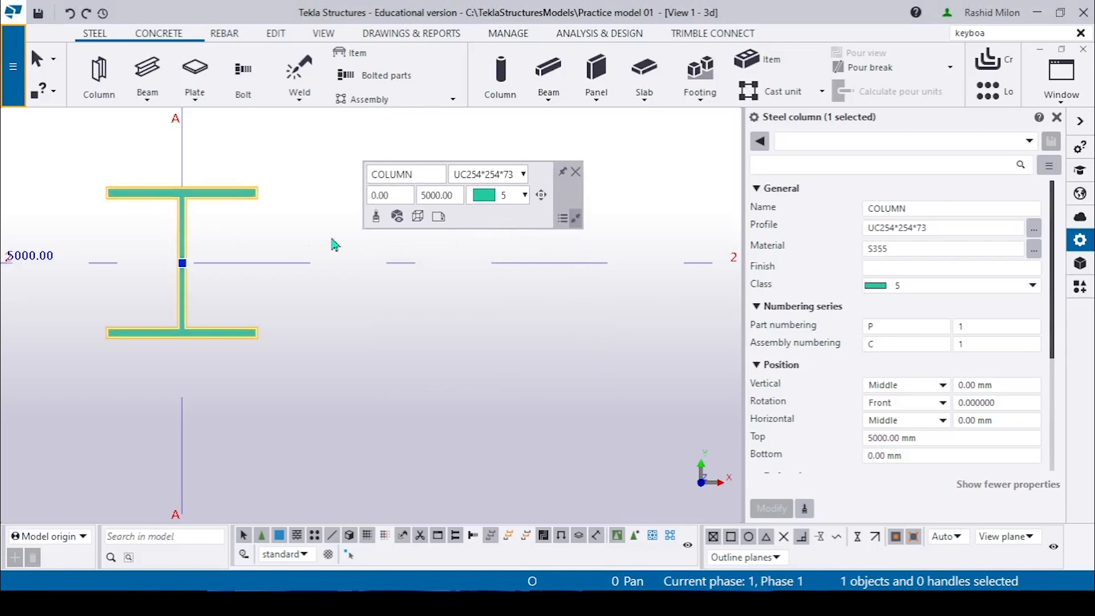
{"action": "left_click", "coordinate": [541, 197]}
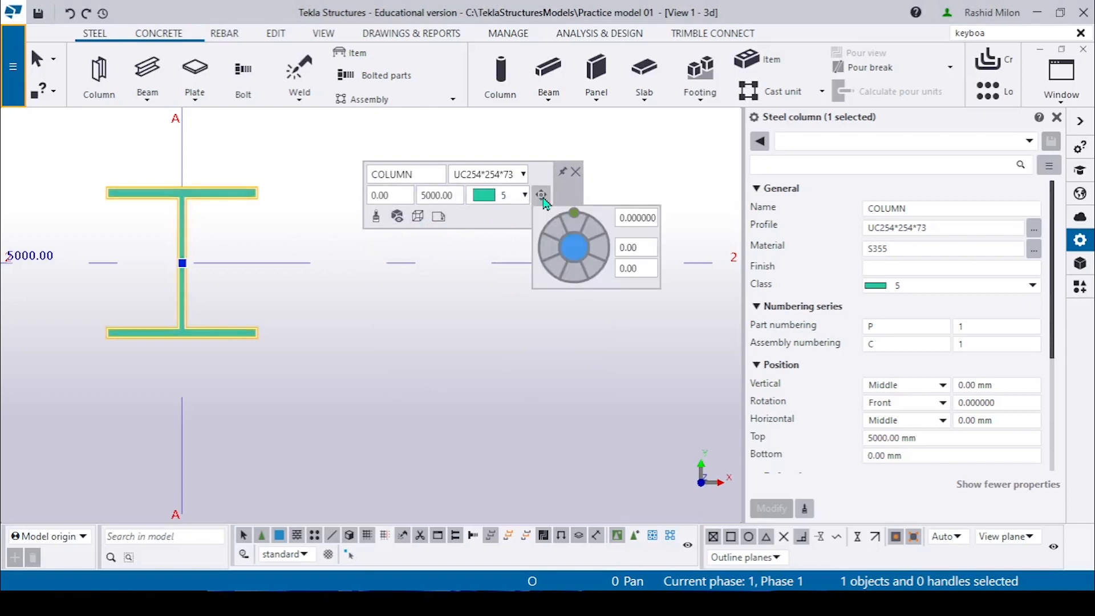
{"action": "mouse_move", "coordinate": [576, 217]}
{"action": "left_mouse_down"}
{"action": "mouse_move", "coordinate": [608, 254]}
{"action": "mouse_move", "coordinate": [573, 284]}
{"action": "mouse_move", "coordinate": [573, 310]}
{"action": "mouse_move", "coordinate": [594, 221]}
{"action": "mouse_move", "coordinate": [484, 246]}
{"action": "mouse_move", "coordinate": [544, 286]}
{"action": "mouse_move", "coordinate": [571, 237]}
{"action": "left_mouse_up"}
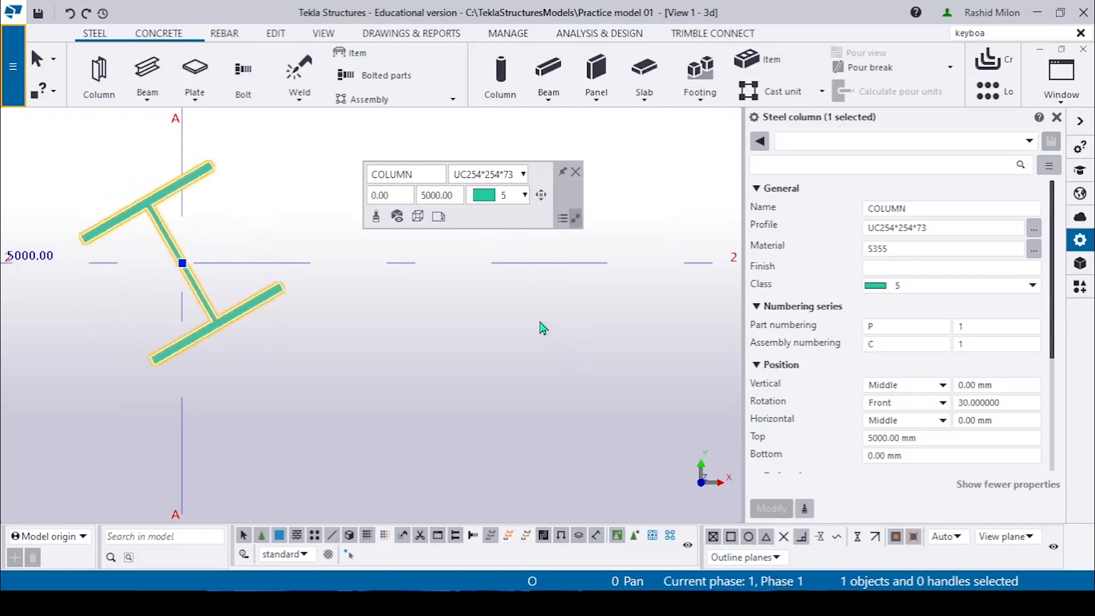
Set the column's rotation angle to 90 degrees in the contextual toolbar.
{"action": "mouse_move", "coordinate": [541, 205]}
{"action": "left_click", "coordinate": [642, 223]}
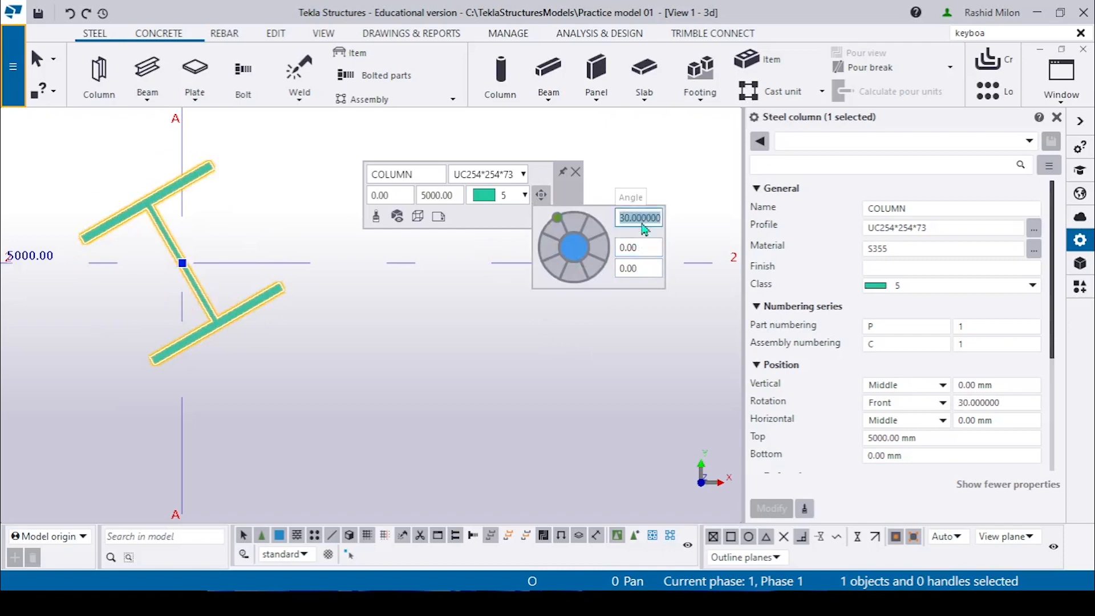
{"action": "type", "text": "90"}
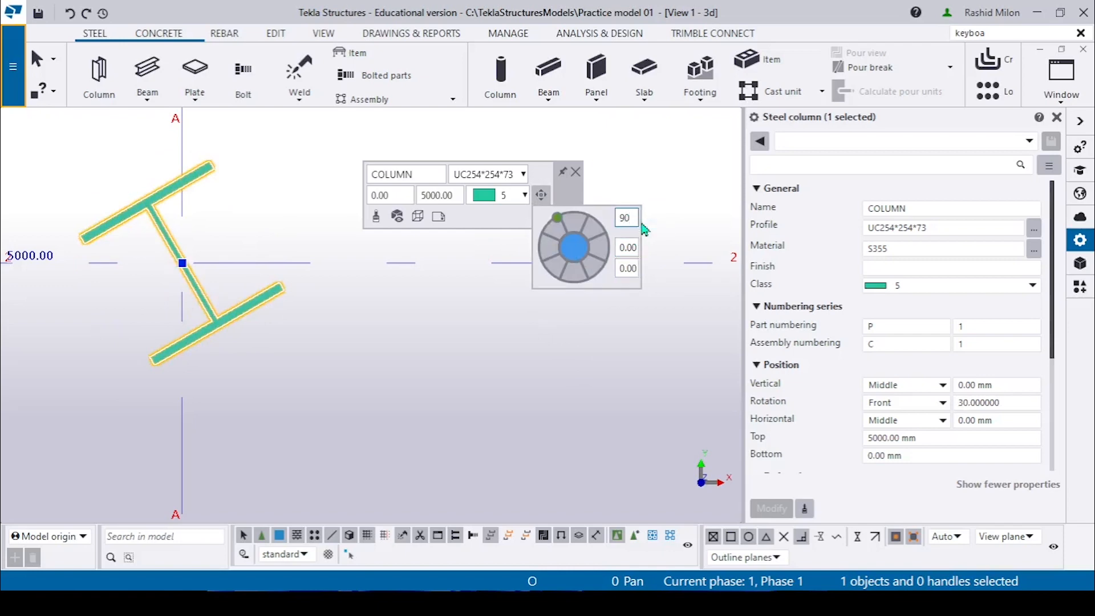
{"action": "key", "text": "Tab"}
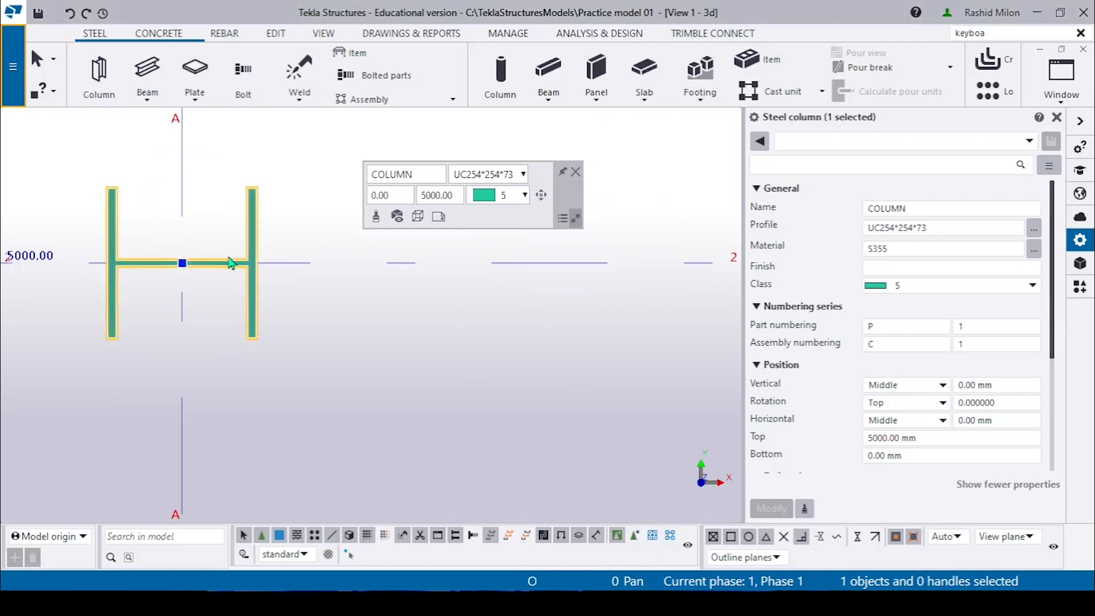
Copy the column from grid intersection A-2 to B-2 and C-2, and end the copying.
{"action": "right_click", "coordinate": [237, 262]}
{"action": "left_click", "coordinate": [274, 182]}
{"action": "scroll", "coordinate": [161, 305], "scroll_direction": "down", "scroll_amount": 5}
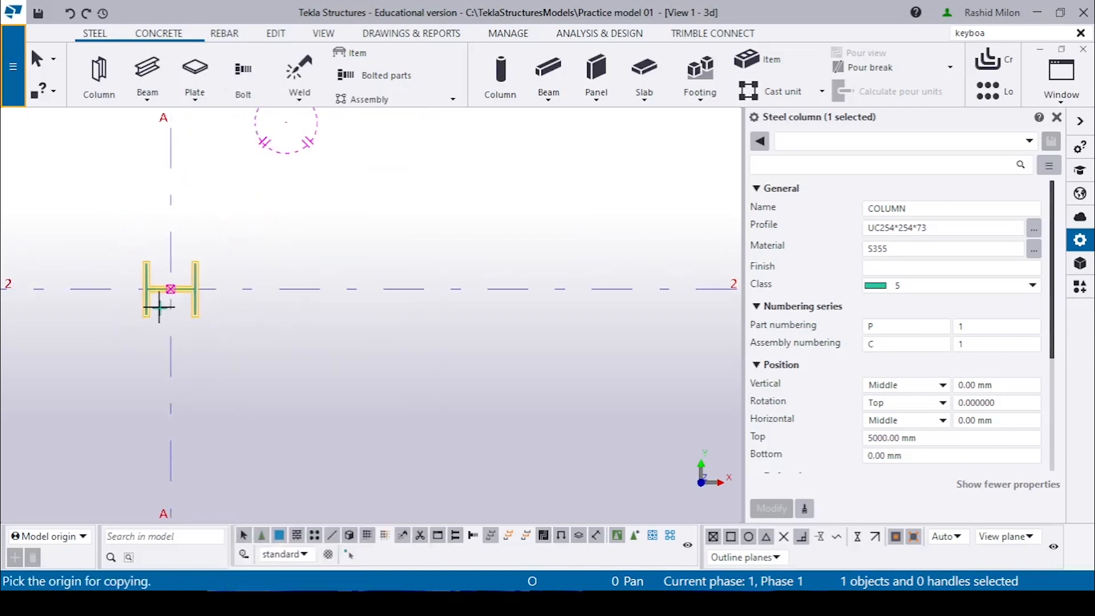
{"action": "left_click", "coordinate": [161, 305]}
{"action": "scroll", "coordinate": [171, 303], "scroll_direction": "up", "scroll_amount": 5}
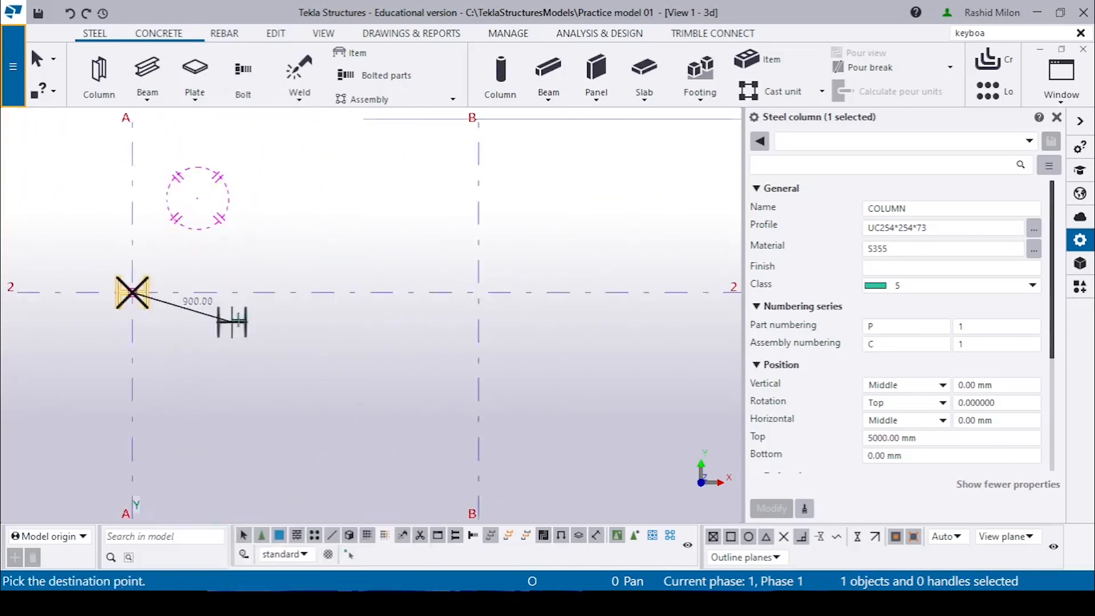
{"action": "left_click", "coordinate": [501, 289]}
{"action": "scroll", "coordinate": [317, 288], "scroll_direction": "down", "scroll_amount": 2}
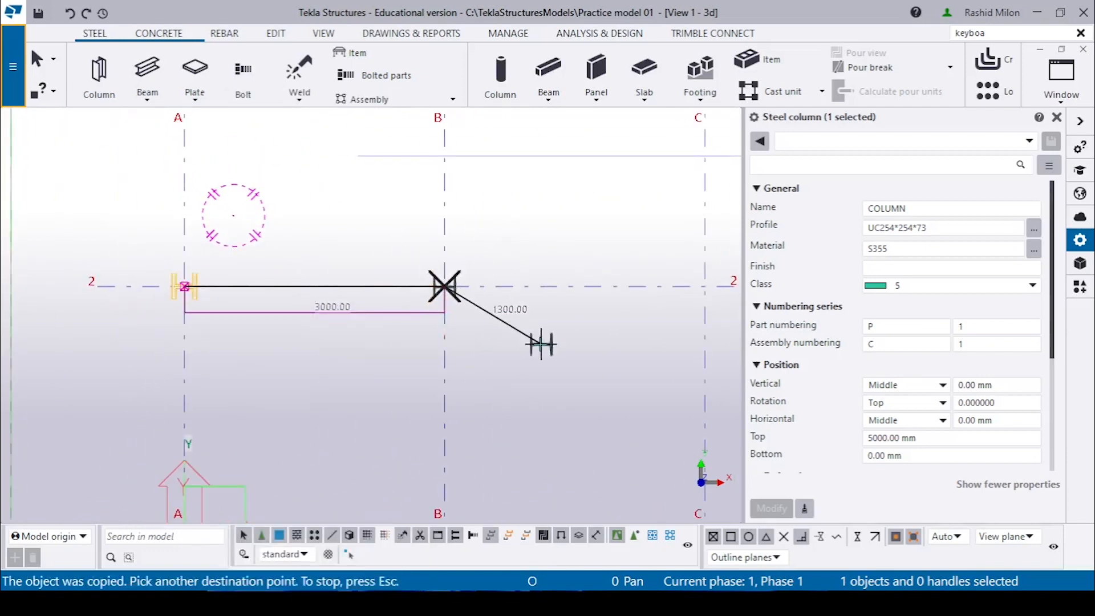
{"action": "scroll", "coordinate": [513, 319], "scroll_direction": "down", "scroll_amount": 3}
{"action": "left_click", "coordinate": [615, 297]}
{"action": "scroll", "coordinate": [550, 335], "scroll_direction": "up", "scroll_amount": 4}
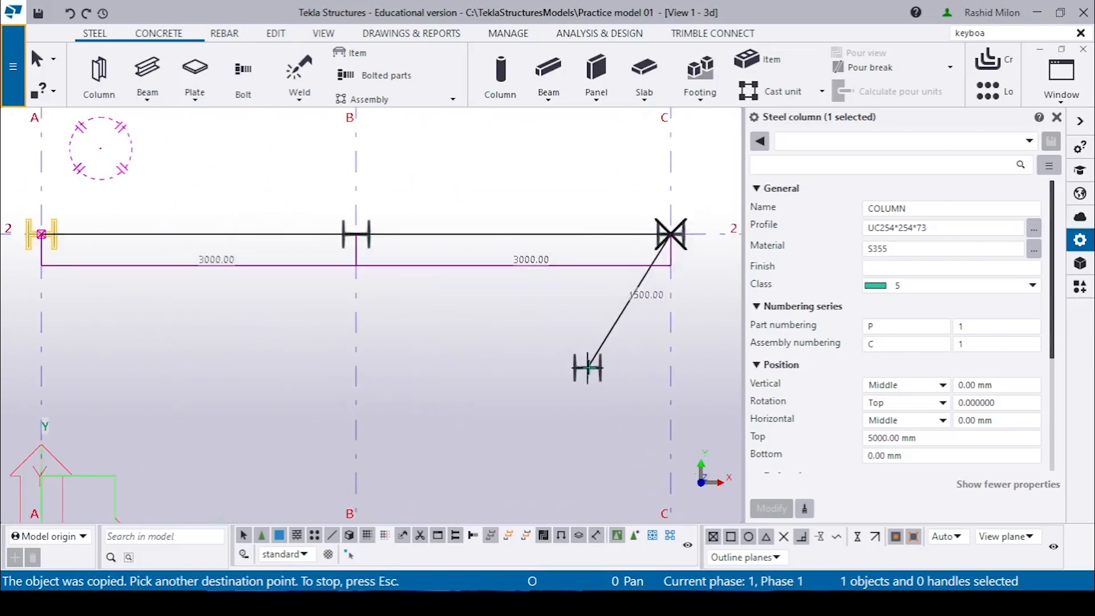
{"action": "scroll", "coordinate": [465, 282], "scroll_direction": "down", "scroll_amount": 2}
{"action": "key", "text": "Escape"}
{"action": "scroll", "coordinate": [185, 223], "scroll_direction": "up", "scroll_amount": 3}
{"action": "left_click_drag", "start_coordinate": [107, 209], "coordinate": [331, 329]}
{"action": "scroll", "coordinate": [328, 330], "scroll_direction": "down", "scroll_amount": 4}
{"action": "left_click", "coordinate": [293, 280]}
{"action": "left_click_drag", "start_coordinate": [140, 238], "coordinate": [724, 356]}
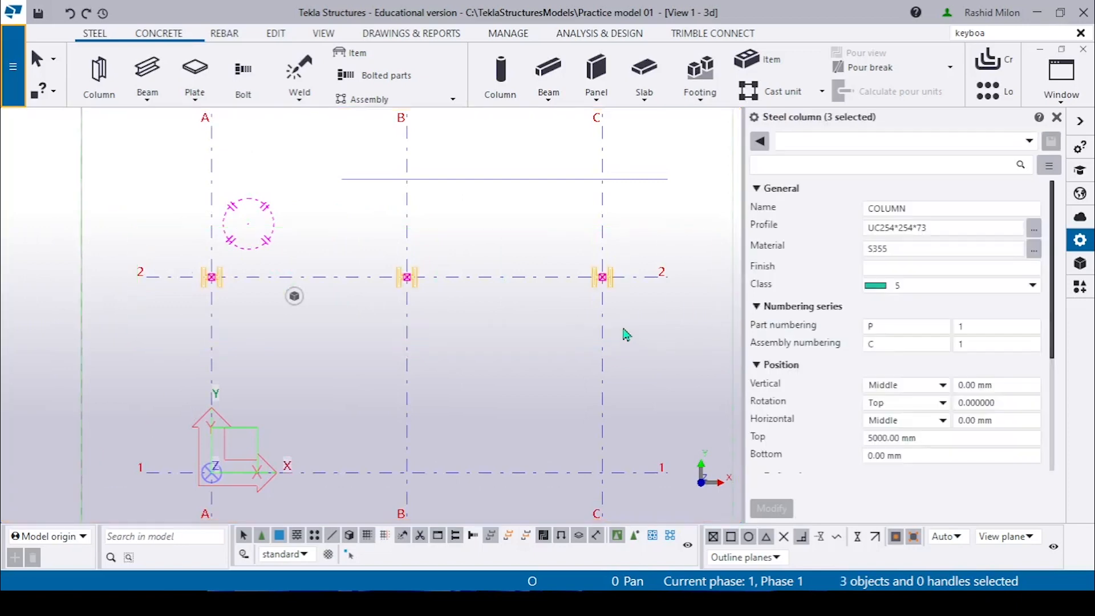
{"action": "left_click", "coordinate": [542, 317]}
{"action": "scroll", "coordinate": [542, 319], "scroll_direction": "up", "scroll_amount": 2}
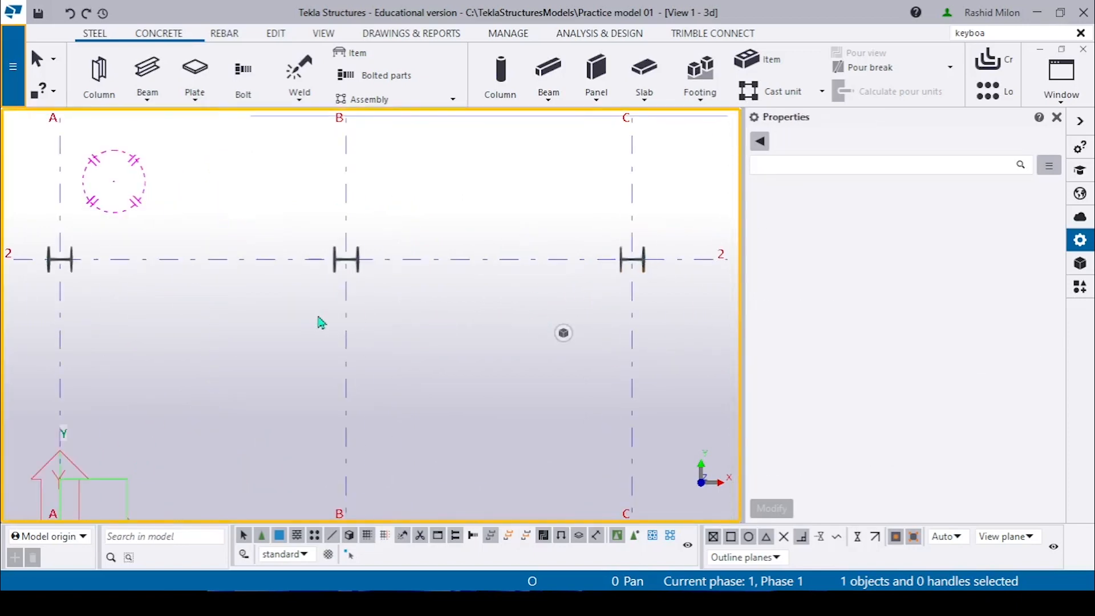
{"action": "scroll", "coordinate": [321, 323], "scroll_direction": "down", "scroll_amount": 2}
{"action": "left_click_drag", "start_coordinate": [91, 222], "coordinate": [633, 351]}
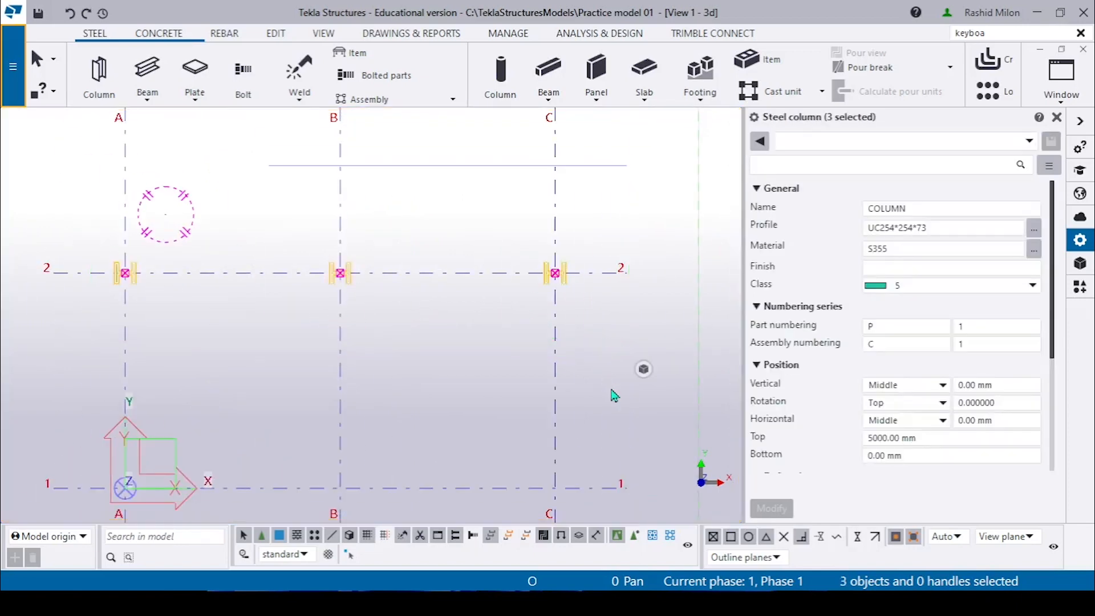
{"action": "right_click", "coordinate": [412, 256]}
{"action": "left_click", "coordinate": [442, 176]}
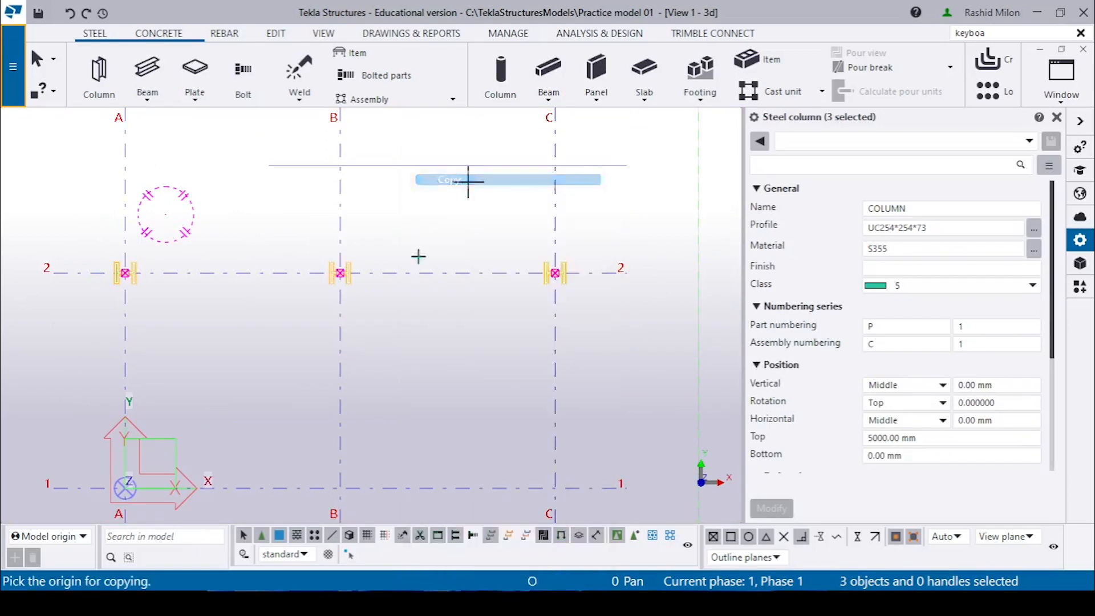
{"action": "scroll", "coordinate": [393, 333], "scroll_direction": "down", "scroll_amount": 1}
{"action": "key", "text": "Escape"}
{"action": "scroll", "coordinate": [402, 326], "scroll_direction": "up", "scroll_amount": 2}
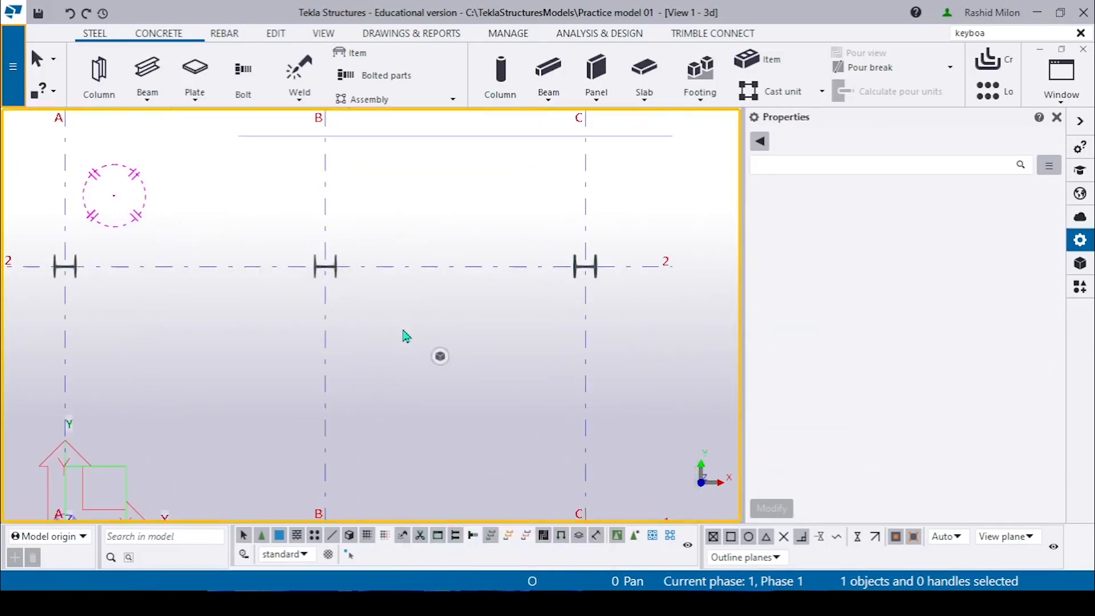
{"action": "middle_click_drag", "start_coordinate": [402, 333], "coordinate": [428, 367]}
{"action": "mouse_move", "coordinate": [442, 359]}
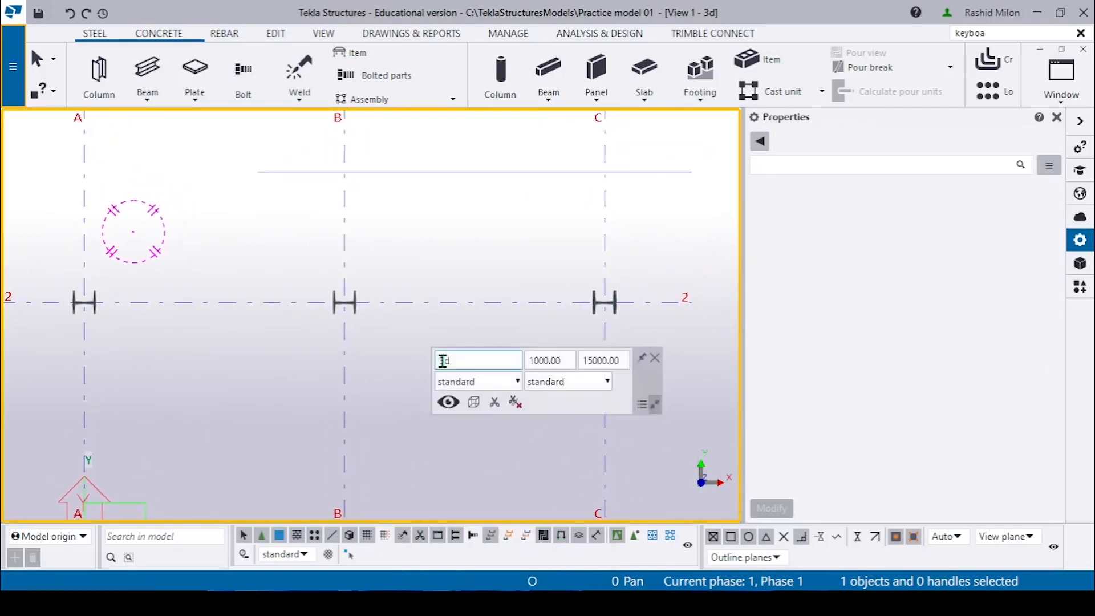
{"action": "left_click_drag", "start_coordinate": [578, 405], "coordinate": [979, 328]}
Make one linear copy of the three columns on grid line 2 to grid line 3, with dY 3000 mm picked along line B.
{"action": "left_click_drag", "start_coordinate": [34, 234], "coordinate": [639, 369]}
{"action": "right_click", "coordinate": [406, 267]}
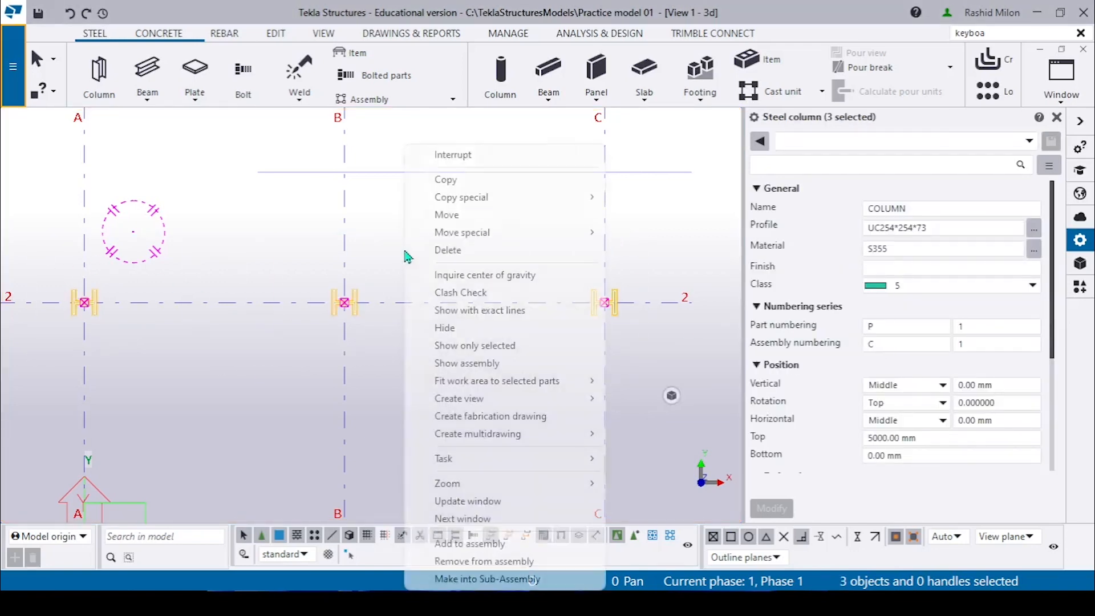
{"action": "mouse_move", "coordinate": [488, 208]}
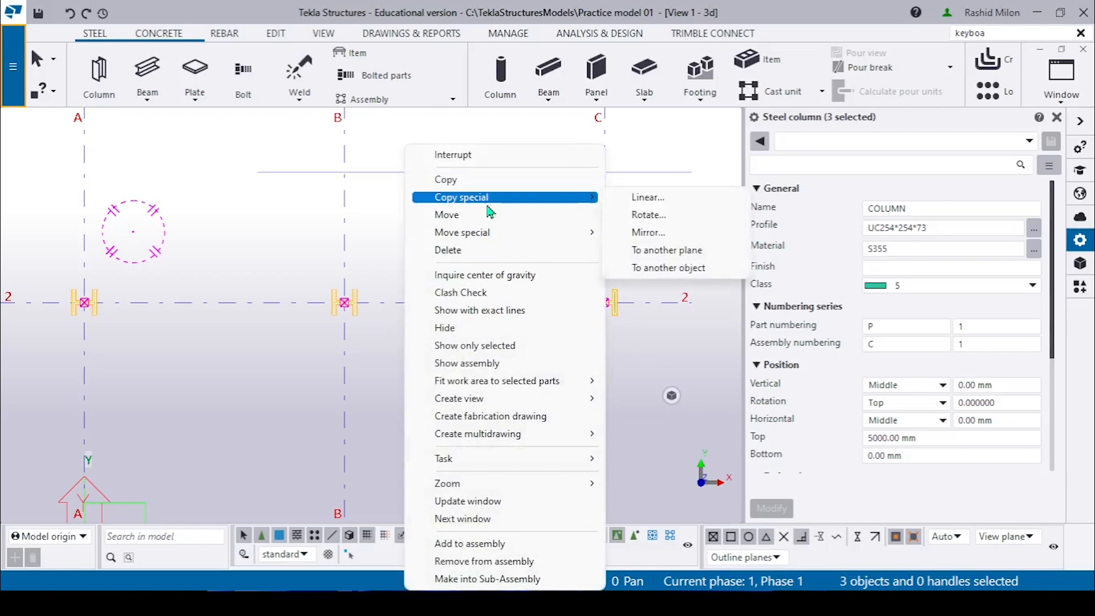
{"action": "left_click", "coordinate": [644, 198]}
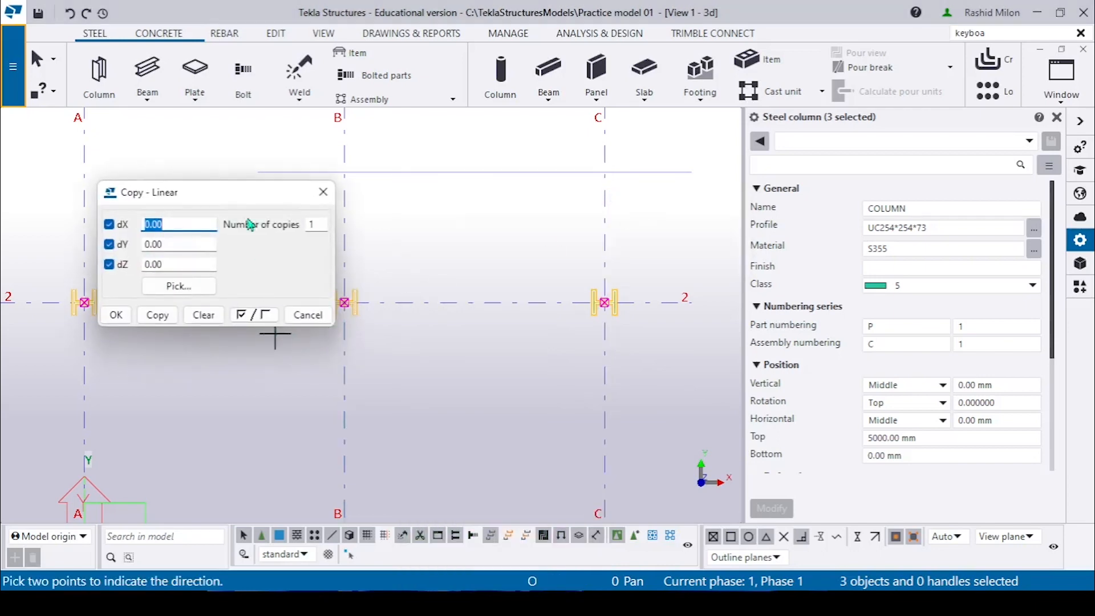
{"action": "left_click", "coordinate": [344, 302]}
{"action": "middle_click_drag", "start_coordinate": [345, 191], "coordinate": [325, 386]}
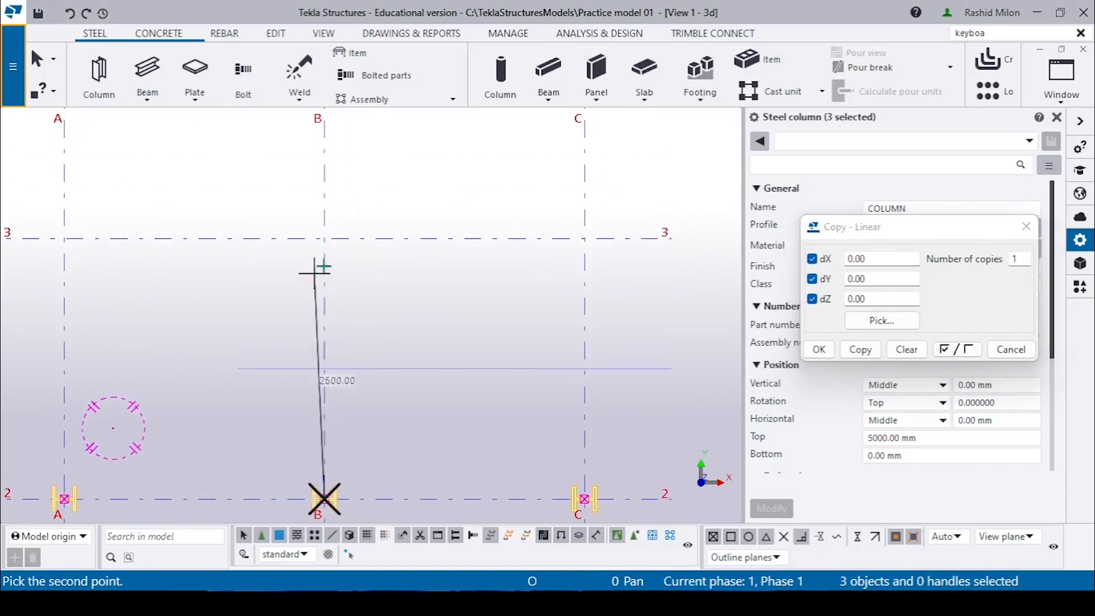
{"action": "left_click", "coordinate": [330, 241]}
{"action": "scroll", "coordinate": [333, 242], "scroll_direction": "down", "scroll_amount": 4}
{"action": "scroll", "coordinate": [330, 240], "scroll_direction": "down", "scroll_amount": 2}
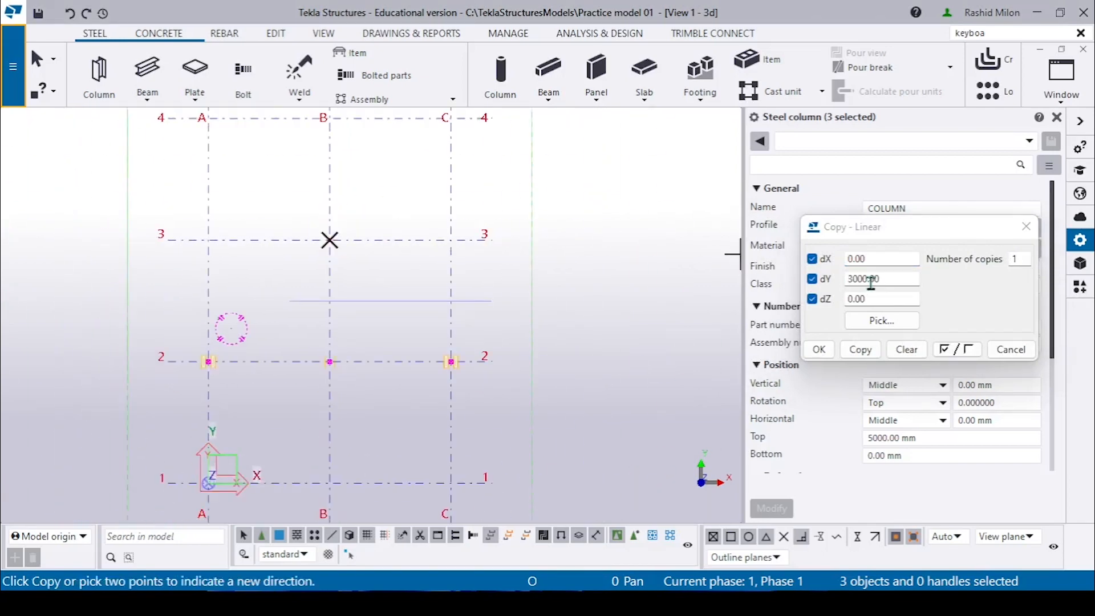
{"action": "left_click", "coordinate": [899, 280]}
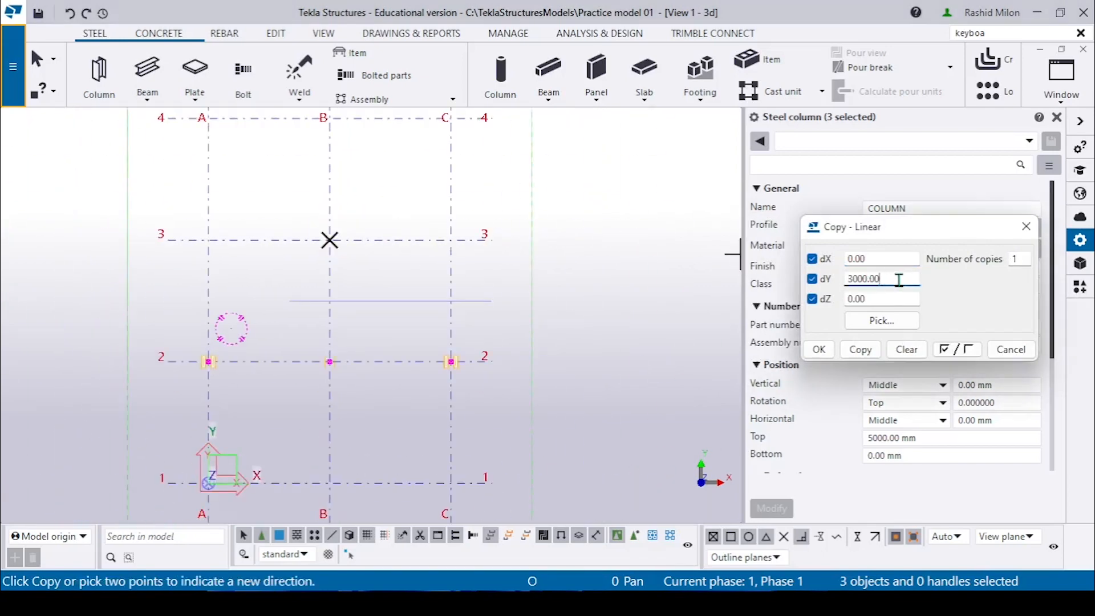
{"action": "left_click", "coordinate": [857, 349]}
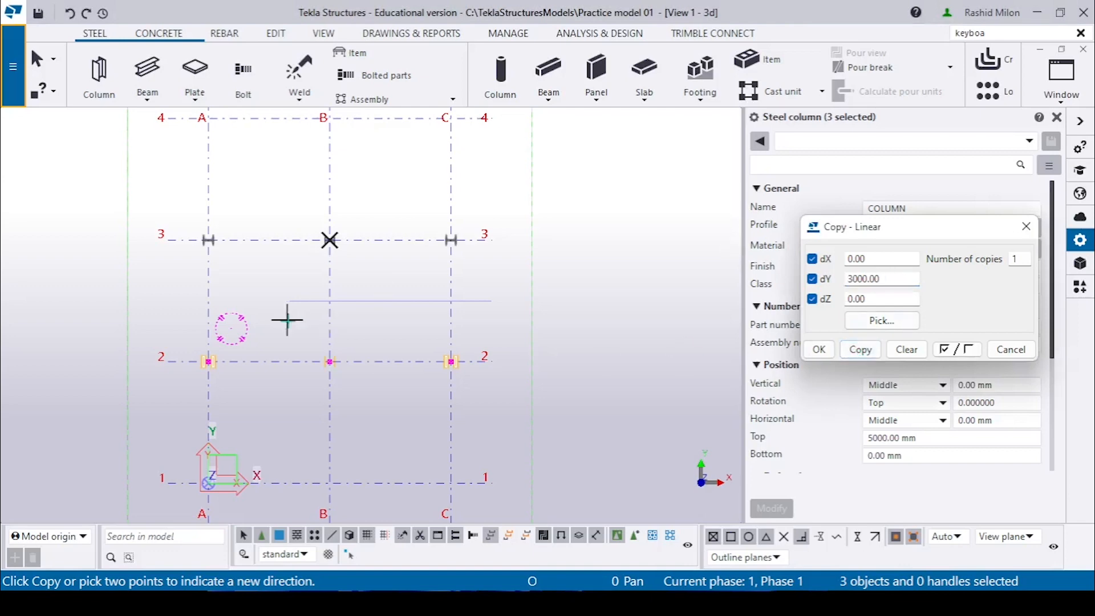
{"action": "left_click", "coordinate": [317, 375]}
{"action": "scroll", "coordinate": [326, 368], "scroll_direction": "up", "scroll_amount": 7}
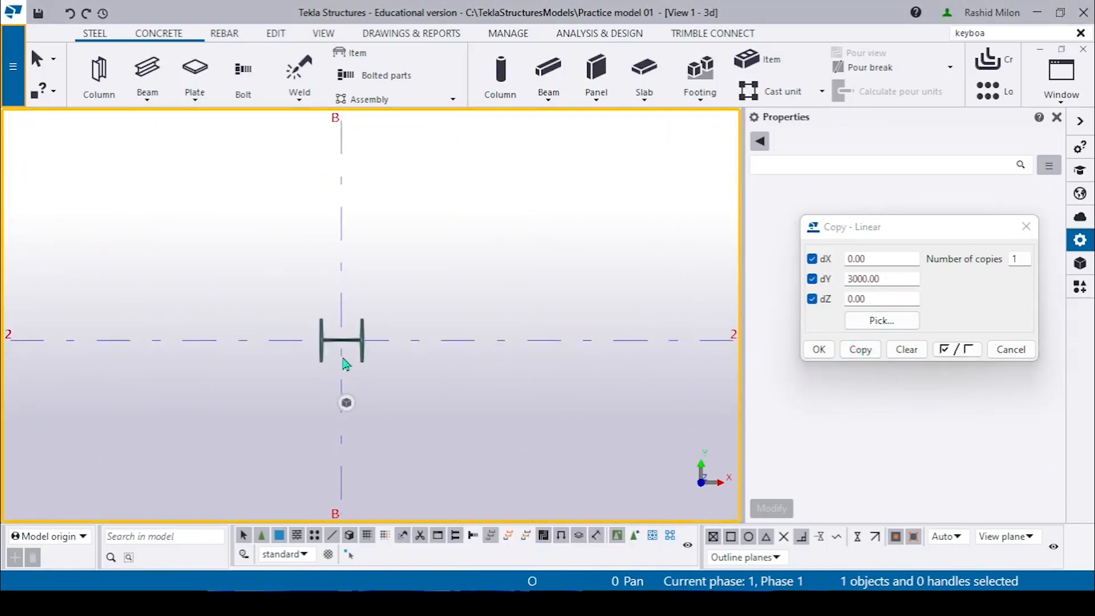
Examine the copied columns on grid lines 2 and 3 in plan and in 3D, down to the column base at A-2.
{"action": "scroll", "coordinate": [303, 371], "scroll_direction": "down", "scroll_amount": 4}
{"action": "scroll", "coordinate": [307, 379], "scroll_direction": "down", "scroll_amount": 3}
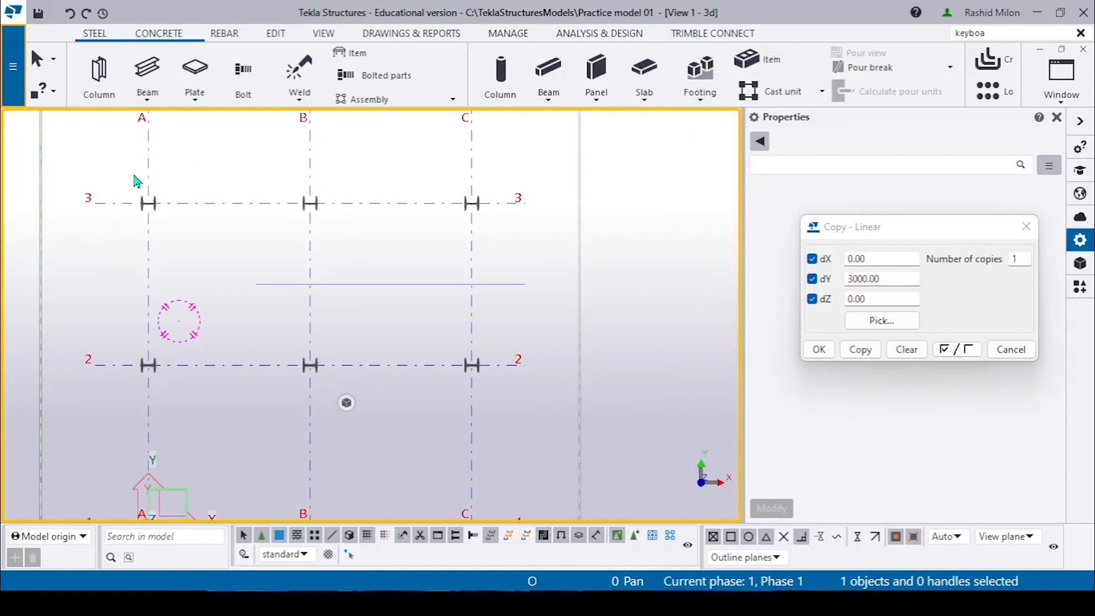
{"action": "mouse_move", "coordinate": [131, 166]}
{"action": "left_mouse_down"}
{"action": "mouse_move", "coordinate": [586, 430]}
{"action": "mouse_move", "coordinate": [506, 402]}
{"action": "mouse_move", "coordinate": [523, 440]}
{"action": "left_mouse_up"}
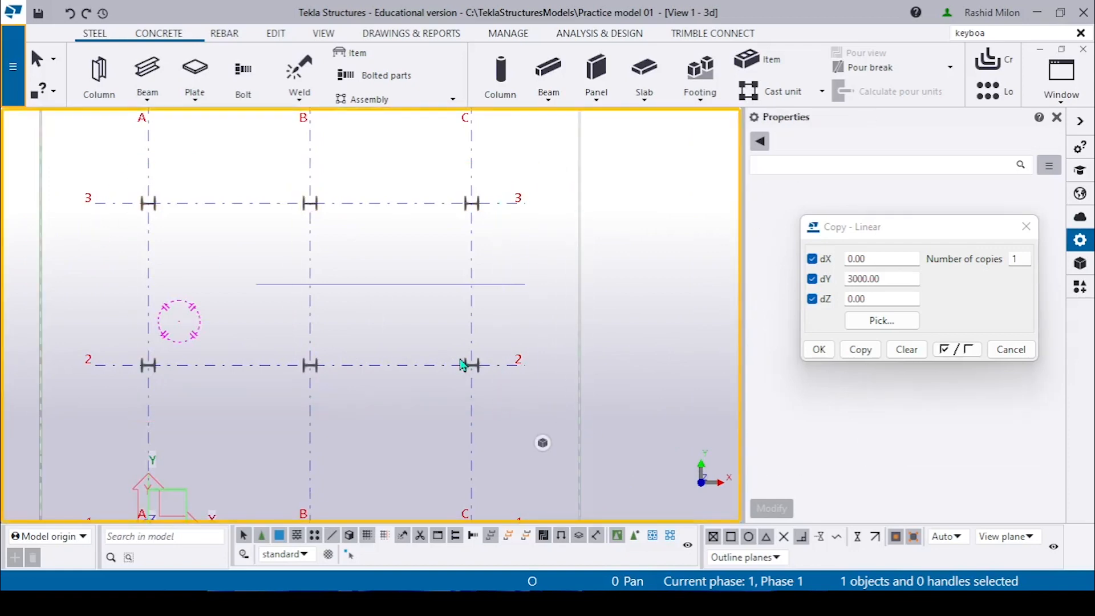
{"action": "scroll", "coordinate": [439, 298], "scroll_direction": "down", "scroll_amount": 2}
{"action": "middle_click_drag", "start_coordinate": [387, 332], "coordinate": [505, 173], "text": "ctrl"}
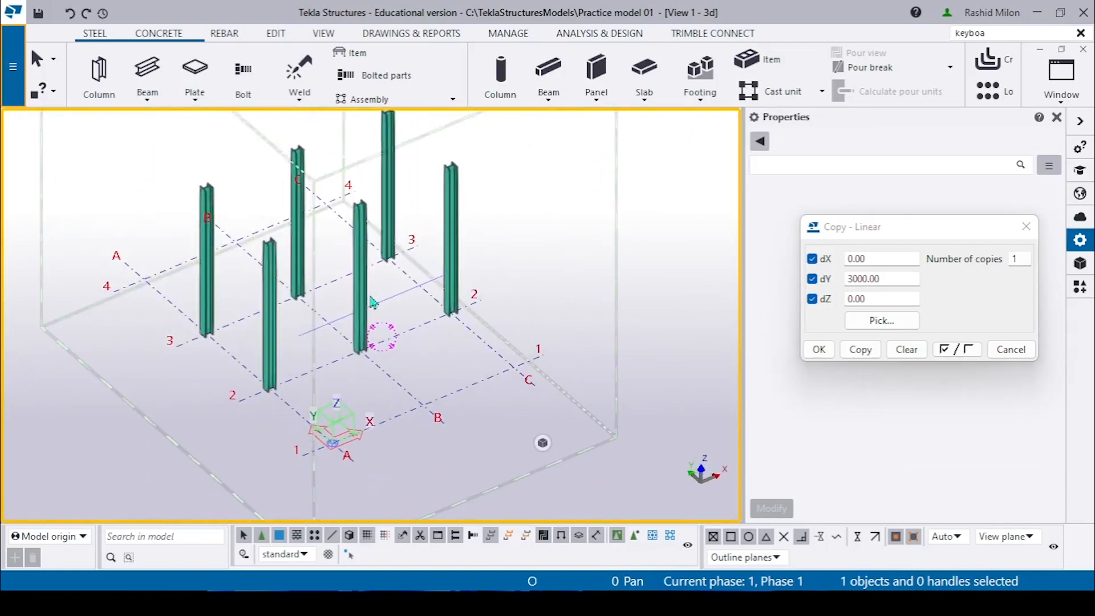
{"action": "scroll", "coordinate": [314, 358], "scroll_direction": "up", "scroll_amount": 6}
{"action": "mouse_move", "coordinate": [244, 431]}
{"action": "middle_mouse_down"}
{"action": "mouse_move", "coordinate": [362, 341]}
{"action": "mouse_move", "coordinate": [399, 328]}
{"action": "middle_mouse_up"}
{"action": "scroll", "coordinate": [314, 376], "scroll_direction": "up", "scroll_amount": 3}
{"action": "mouse_move", "coordinate": [317, 367]}
{"action": "middle_mouse_down", "text": "ctrl"}
{"action": "mouse_move", "coordinate": [361, 314]}
{"action": "mouse_move", "coordinate": [368, 324]}
{"action": "middle_mouse_up", "text": "ctrl"}
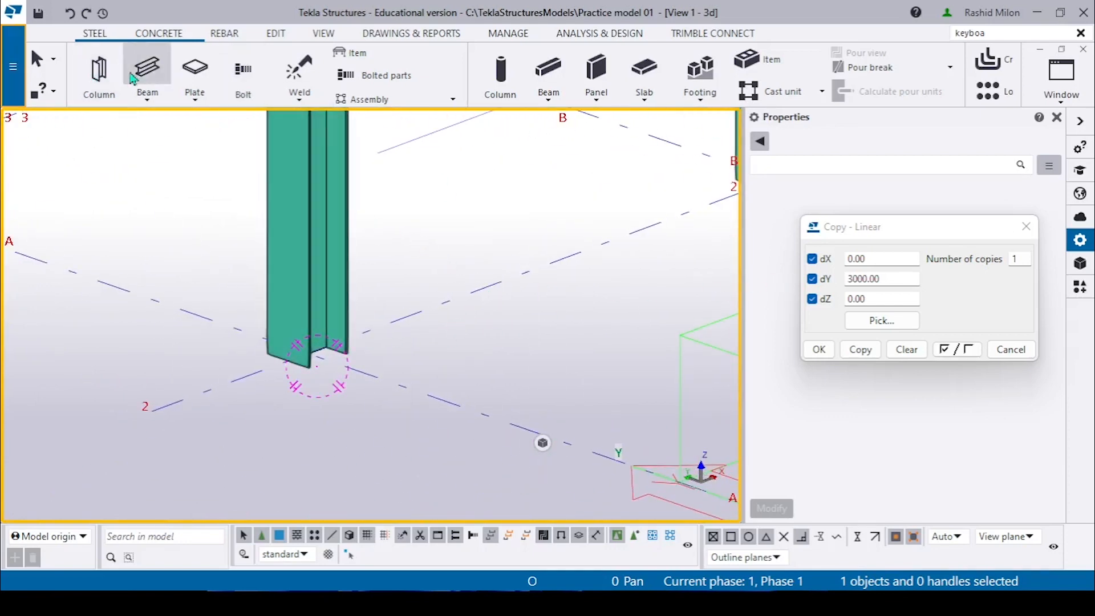
Create a concrete pad footing at the base of the column at A-2, end the command and close the linear copy settings.
{"action": "left_click", "coordinate": [158, 33]}
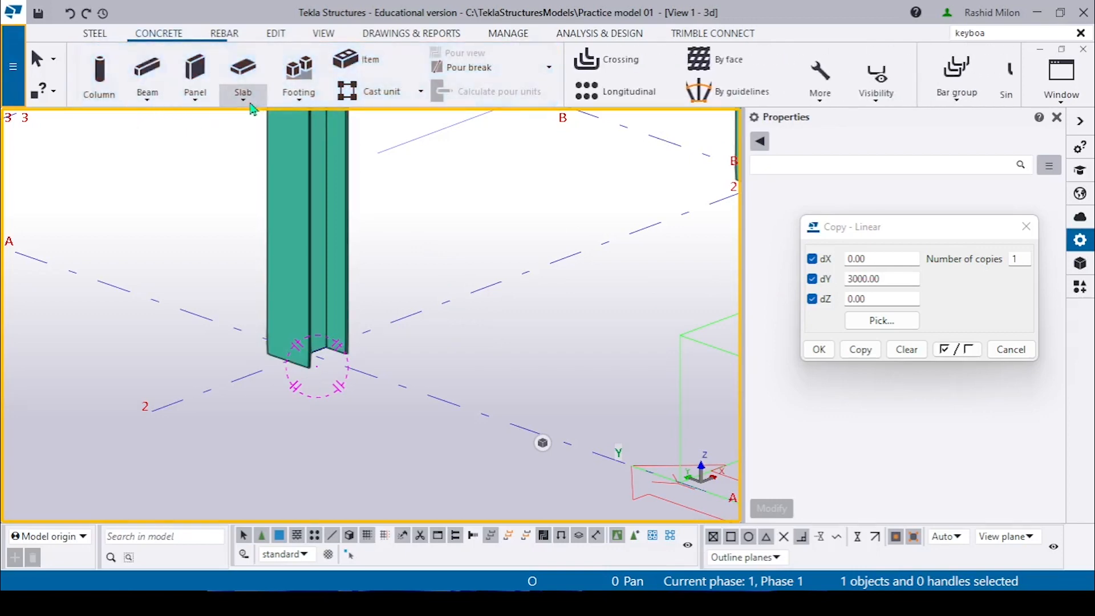
{"action": "left_click", "coordinate": [287, 104]}
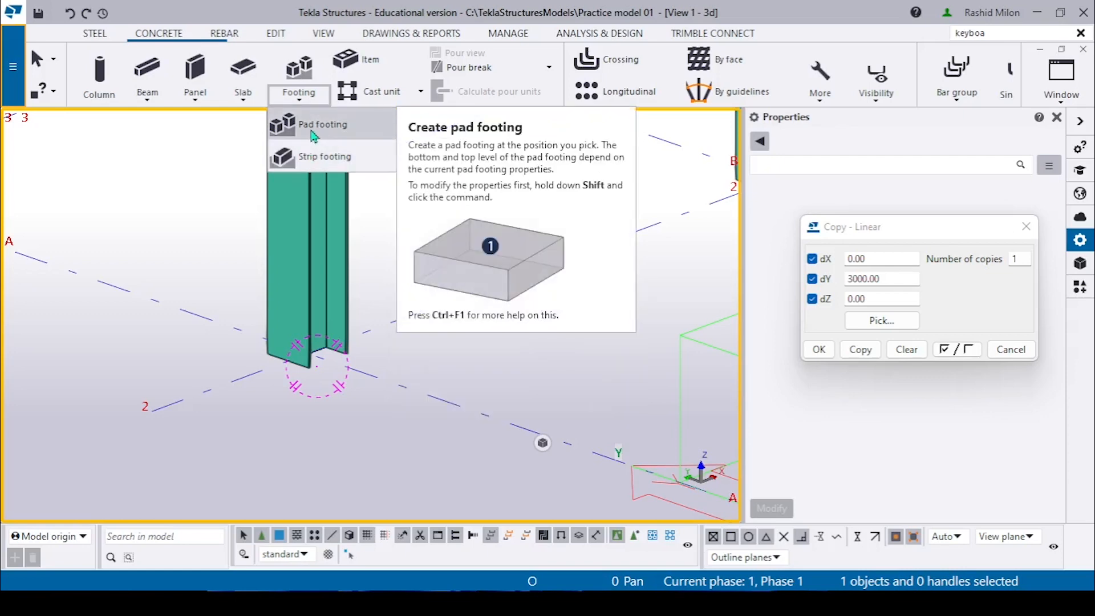
{"action": "left_click", "coordinate": [312, 133]}
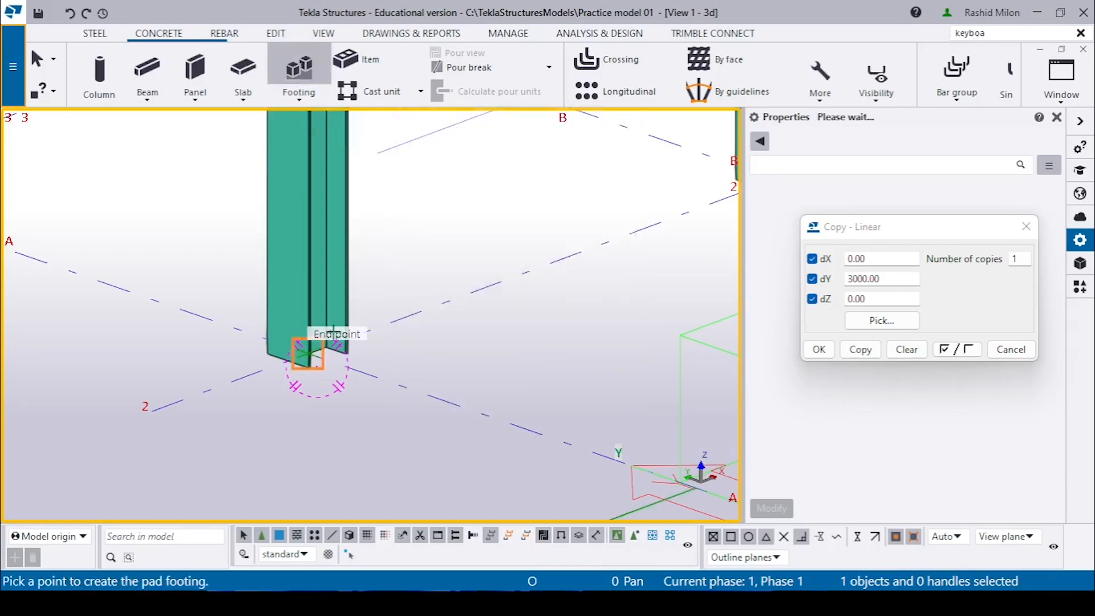
{"action": "left_click", "coordinate": [308, 354]}
{"action": "right_click", "coordinate": [435, 204]}
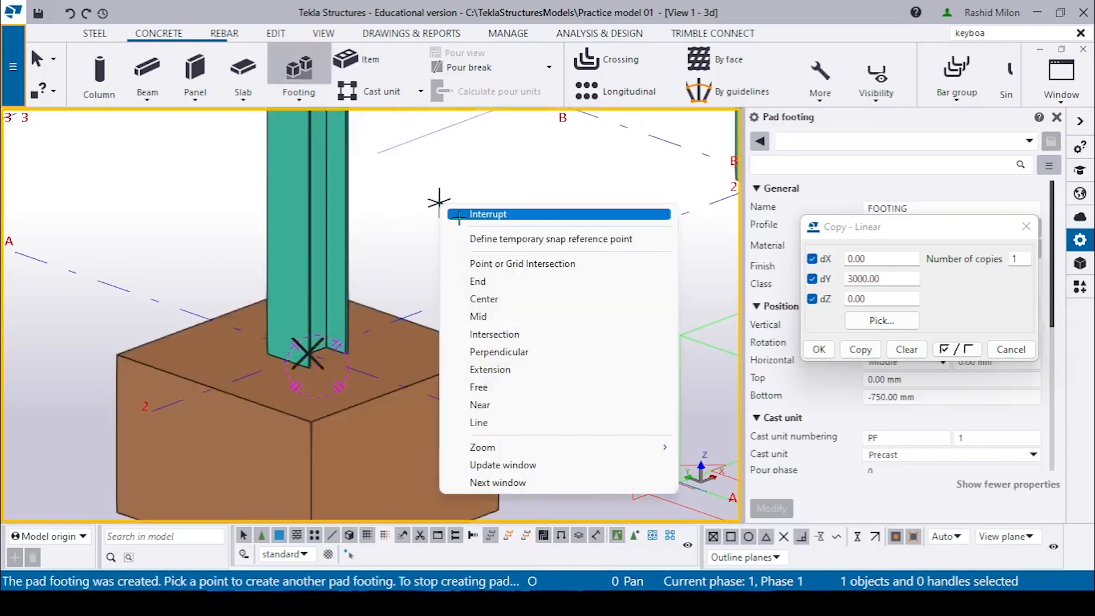
{"action": "left_click", "coordinate": [479, 213]}
{"action": "left_click", "coordinate": [1026, 227]}
{"action": "scroll", "coordinate": [421, 354], "scroll_direction": "down", "scroll_amount": 3}
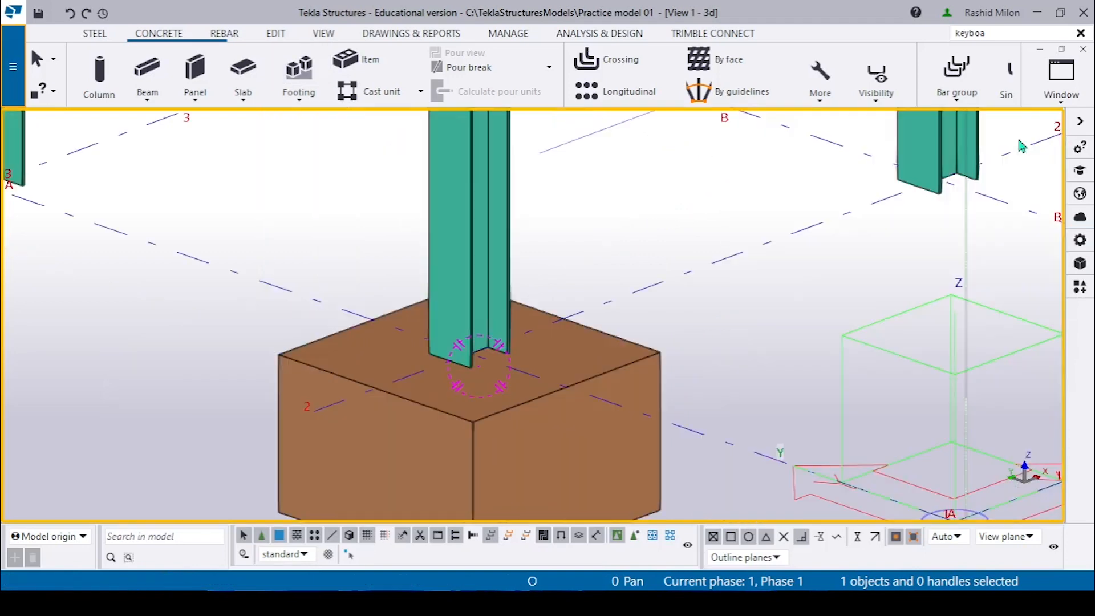
Select the pad footing under the column and review its profile, material and class properties.
{"action": "left_click", "coordinate": [386, 398]}
{"action": "middle_click_drag", "start_coordinate": [447, 394], "coordinate": [474, 290]}
{"action": "left_click", "coordinate": [946, 229]}
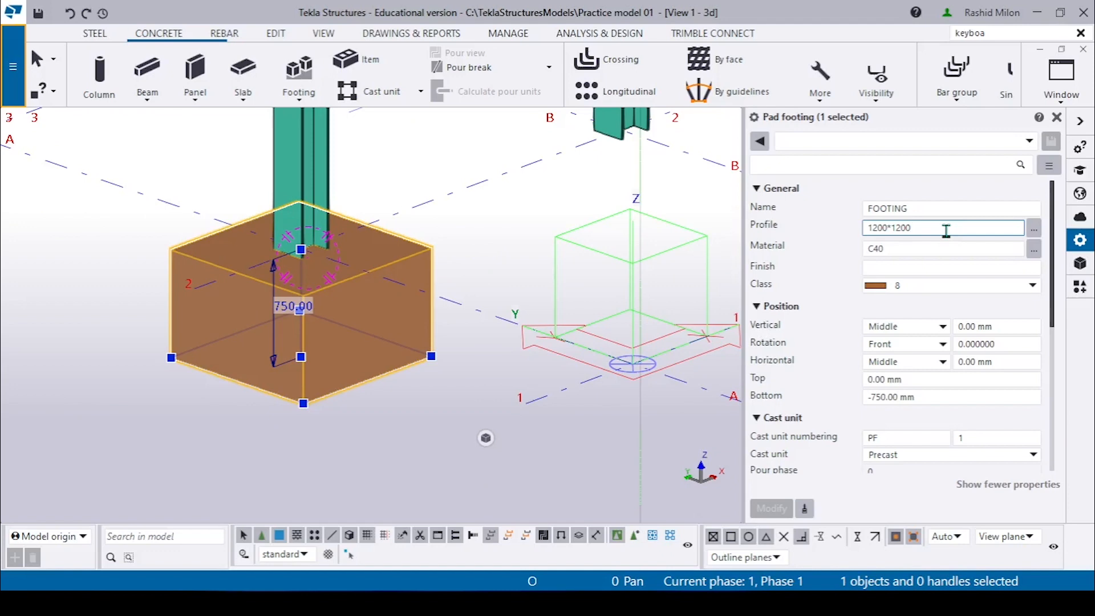
{"action": "left_click", "coordinate": [926, 250]}
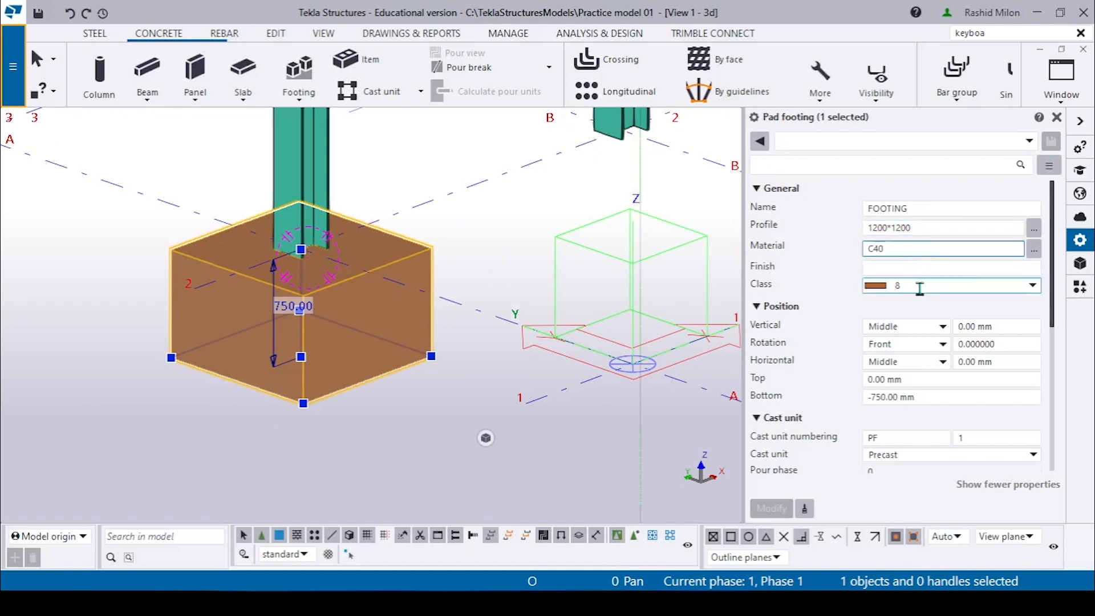
{"action": "left_click", "coordinate": [918, 285]}
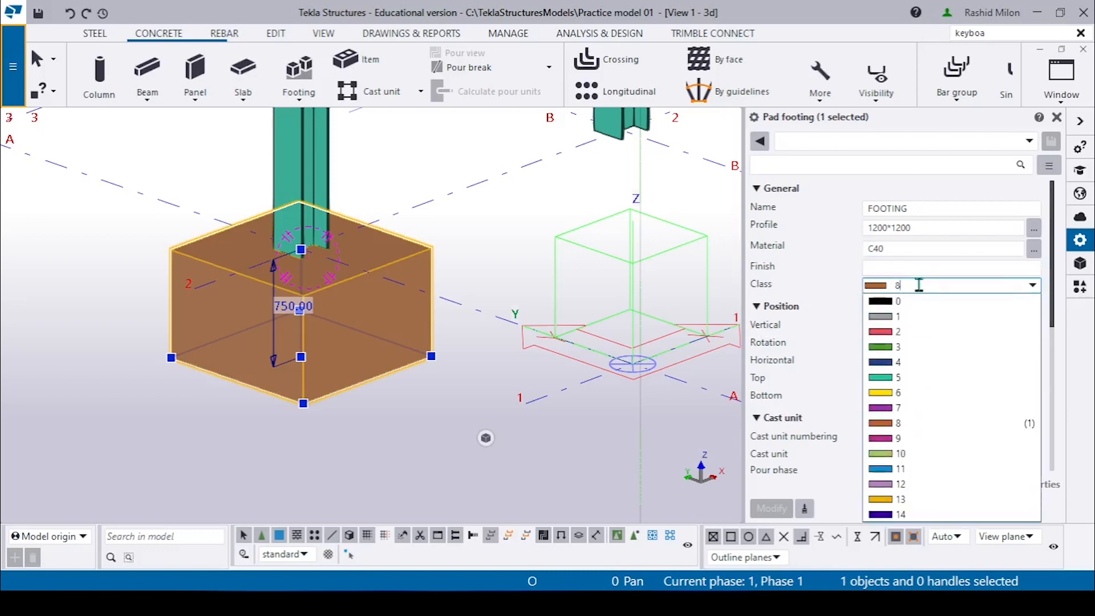
{"action": "left_click", "coordinate": [916, 318]}
{"action": "scroll", "coordinate": [805, 347], "scroll_direction": "down", "scroll_amount": 1}
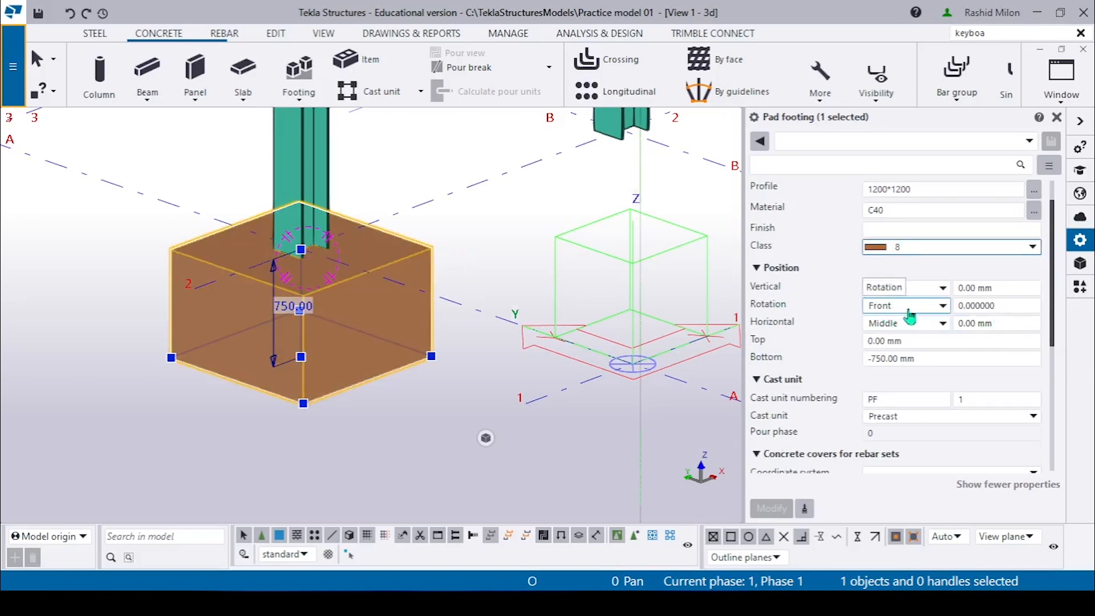
Set the pad footing's rotation to Top and apply the modification.
{"action": "left_click", "coordinate": [905, 308]}
{"action": "left_click", "coordinate": [909, 342]}
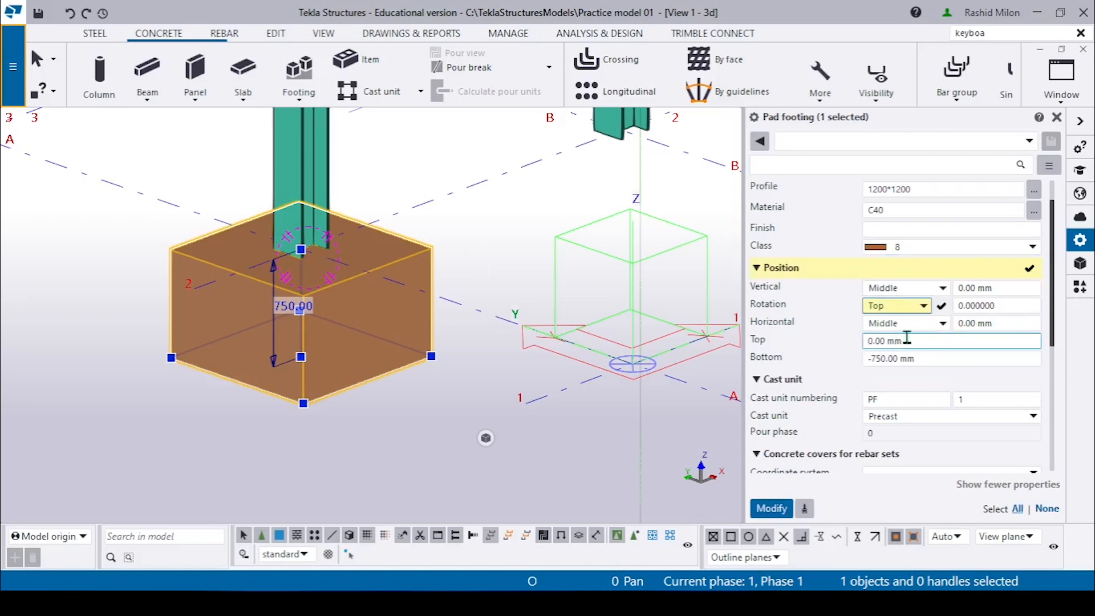
{"action": "left_click", "coordinate": [776, 509]}
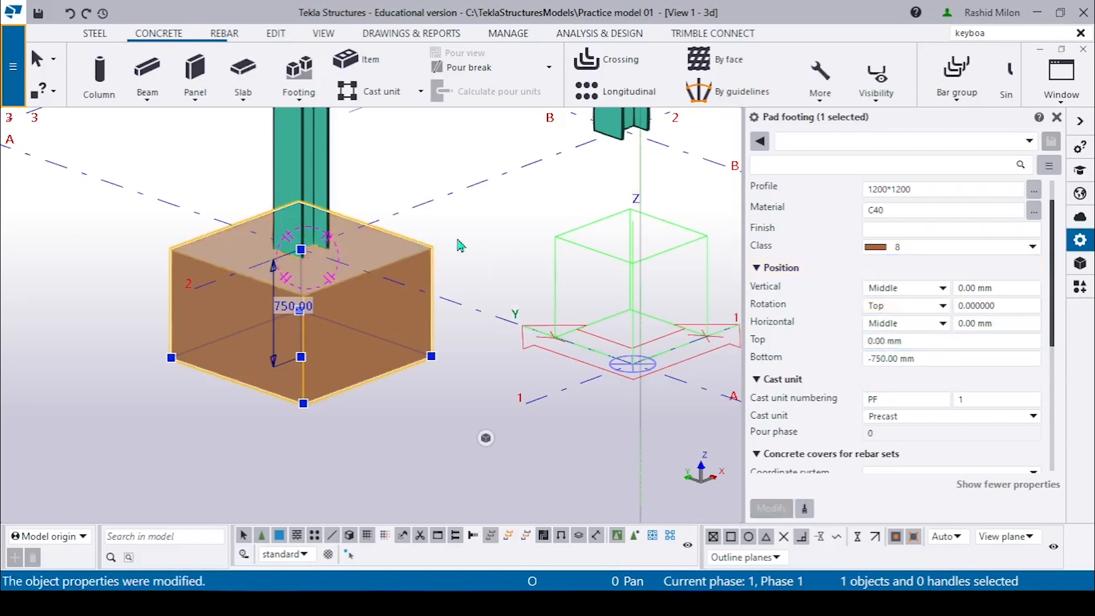
Set the pad footing's horizontal position to Left, apply it and inspect the offset from the column.
{"action": "left_click", "coordinate": [469, 292]}
{"action": "left_click", "coordinate": [325, 306]}
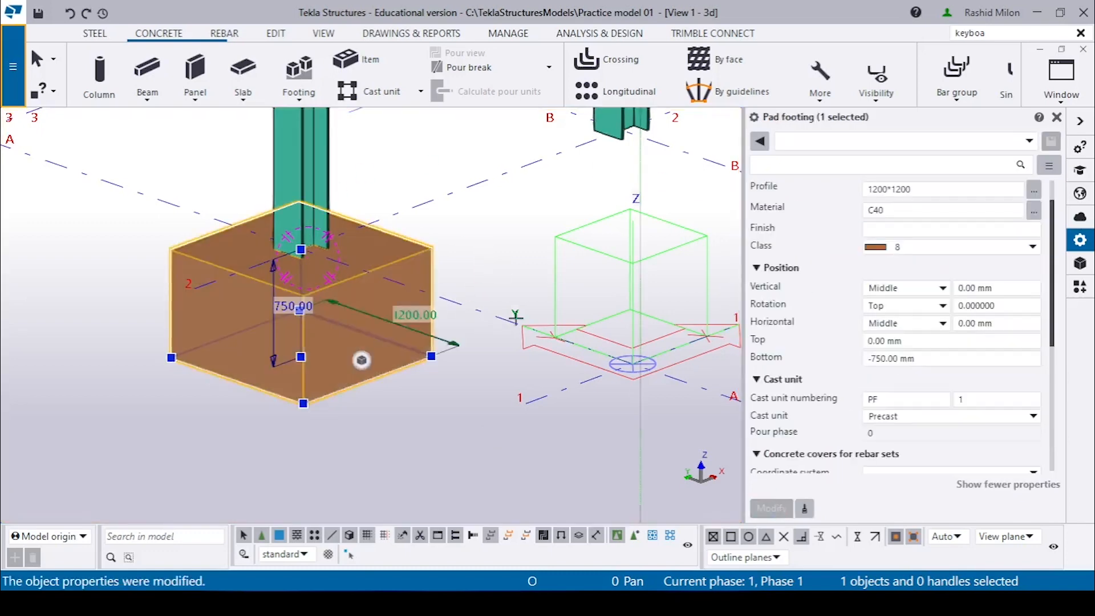
{"action": "left_click", "coordinate": [911, 311]}
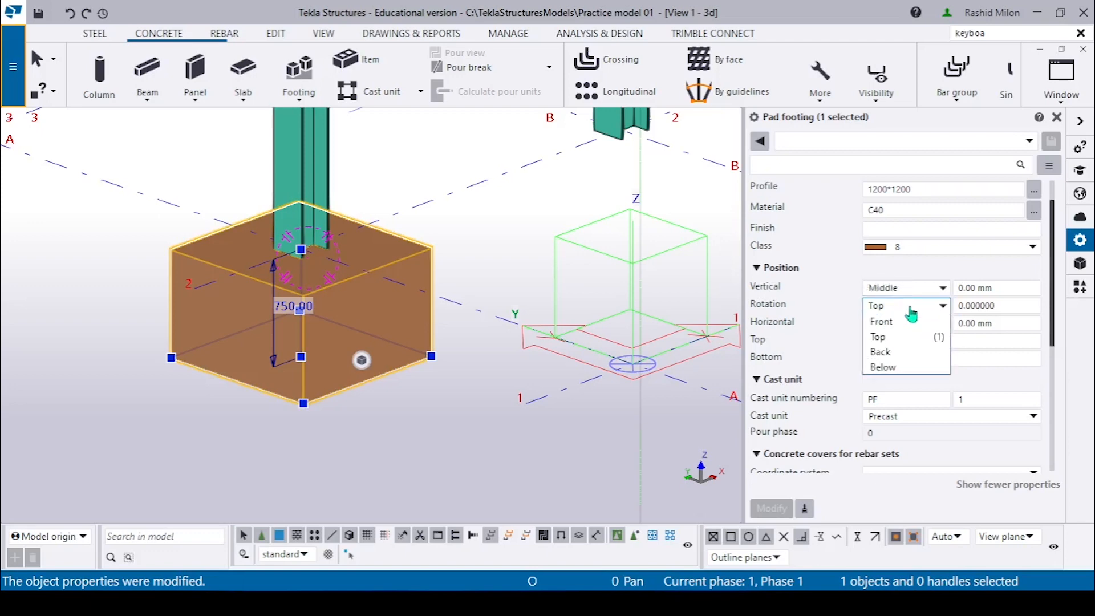
{"action": "left_click", "coordinate": [909, 335]}
{"action": "left_click", "coordinate": [921, 325]}
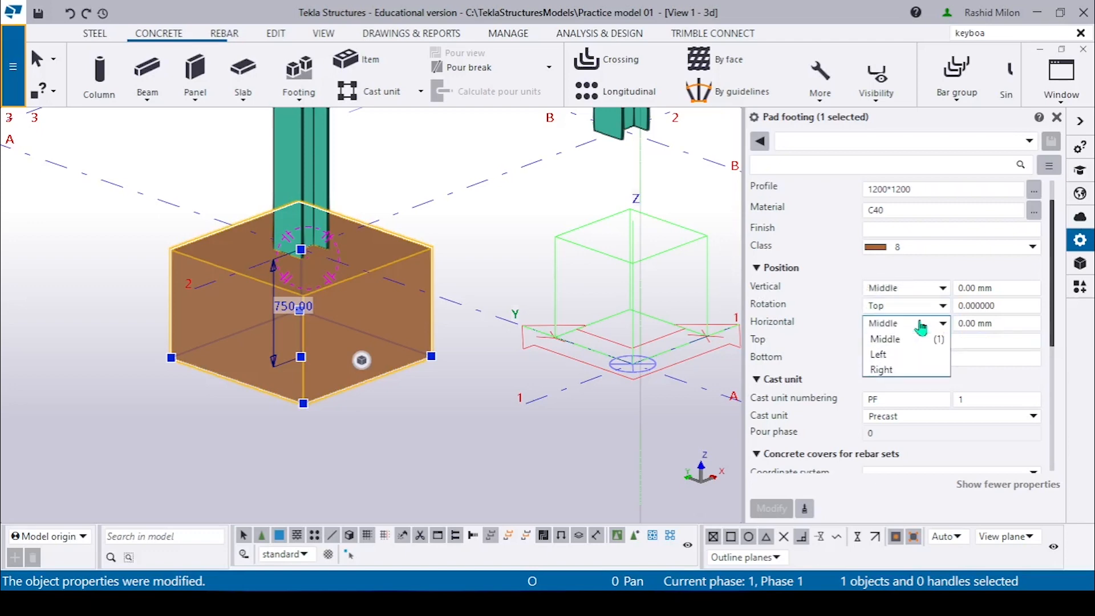
{"action": "left_click", "coordinate": [904, 356]}
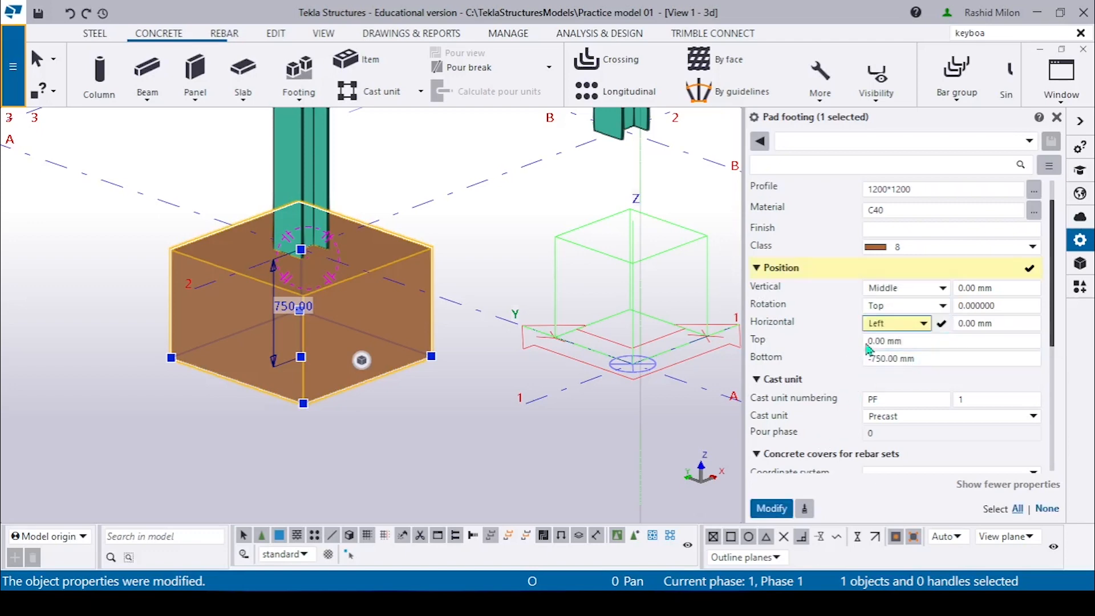
{"action": "left_click", "coordinate": [771, 508]}
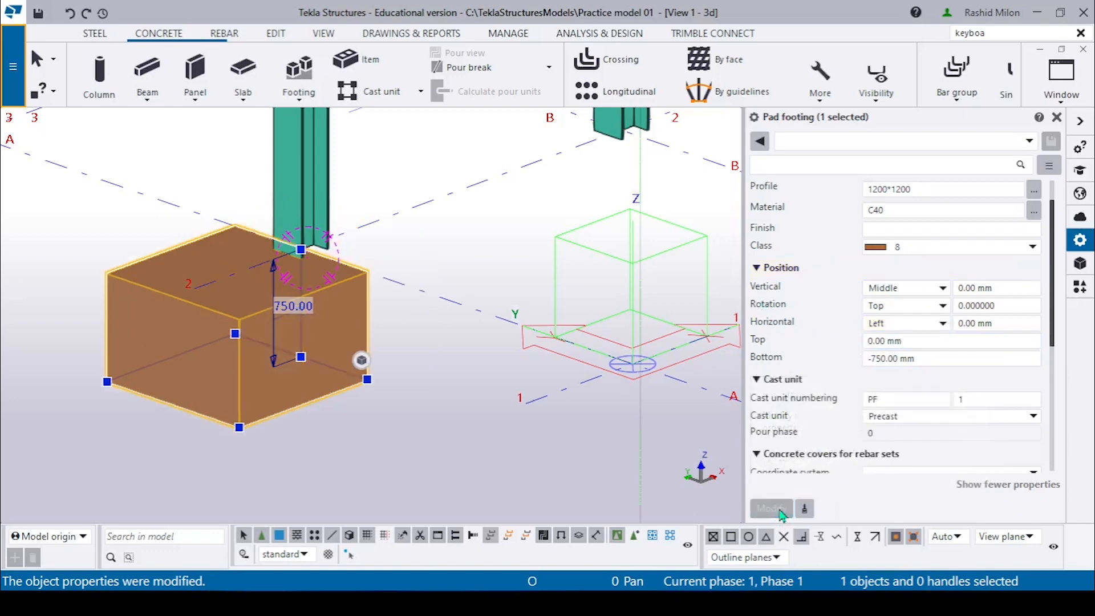
{"action": "middle_click_drag", "start_coordinate": [274, 339], "coordinate": [148, 341], "text": "ctrl"}
{"action": "right_click", "coordinate": [495, 244]}
{"action": "left_click", "coordinate": [458, 215]}
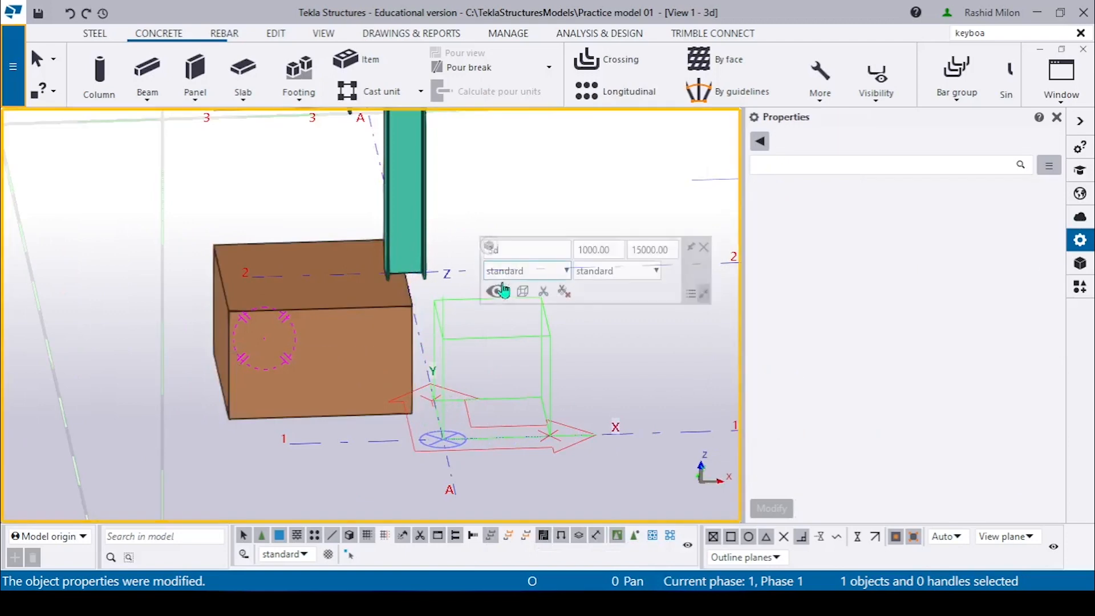
Set the pad footing's horizontal position to Middle, apply it and check its placement under the column.
{"action": "left_click", "coordinate": [365, 351]}
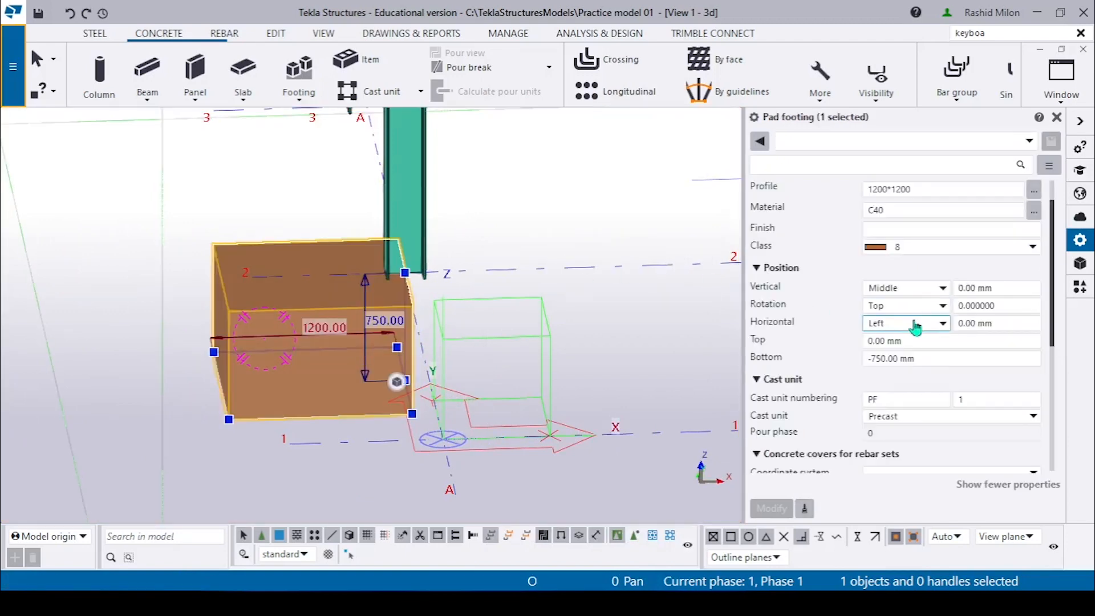
{"action": "left_click", "coordinate": [905, 324]}
{"action": "left_click", "coordinate": [905, 334]}
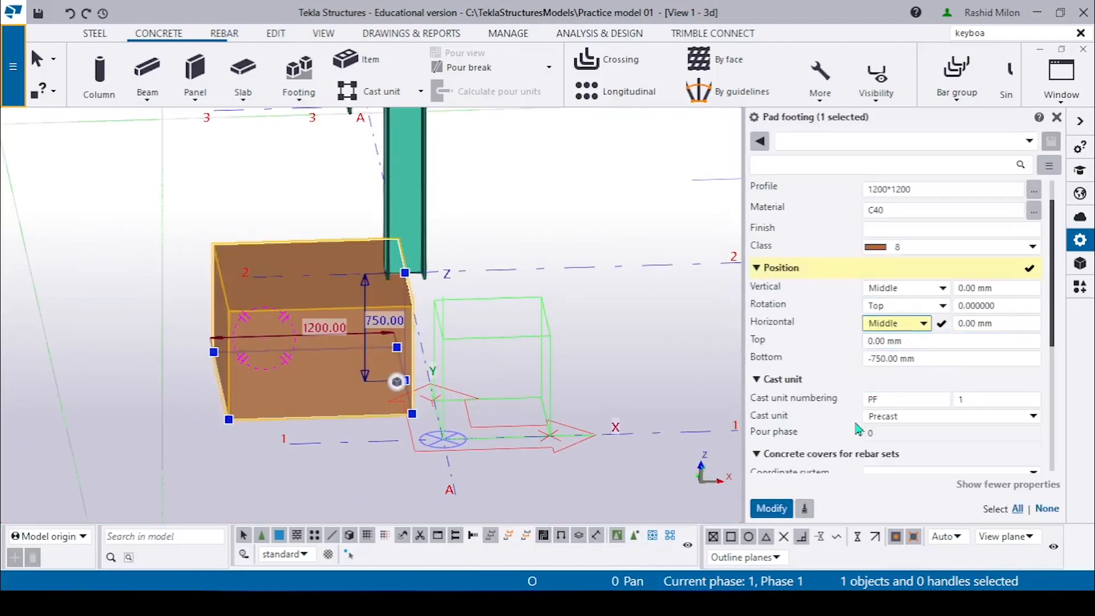
{"action": "left_click", "coordinate": [771, 508]}
{"action": "left_click", "coordinate": [515, 240]}
{"action": "scroll", "coordinate": [484, 217], "scroll_direction": "up", "scroll_amount": 5}
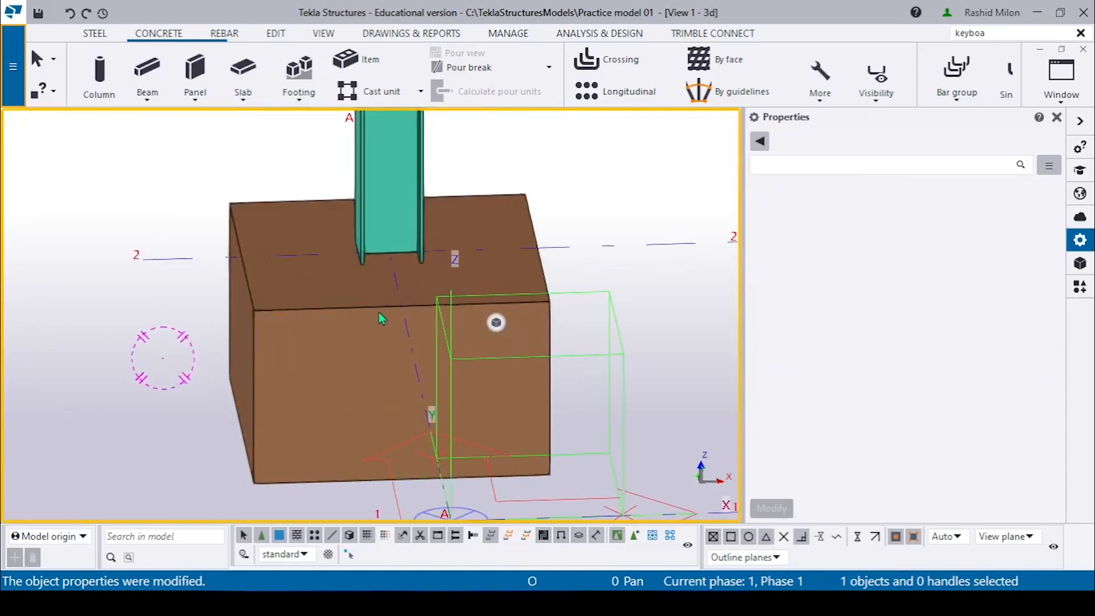
{"action": "scroll", "coordinate": [428, 269], "scroll_direction": "down", "scroll_amount": 5}
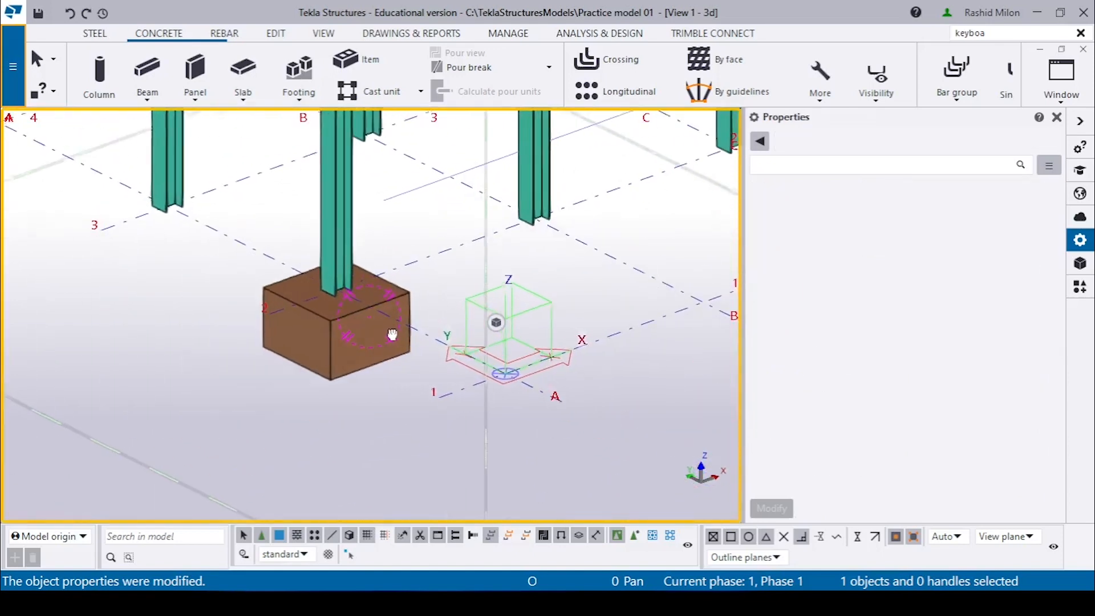
Search the Applications & components catalog for component 1042.
{"action": "left_click", "coordinate": [1079, 287]}
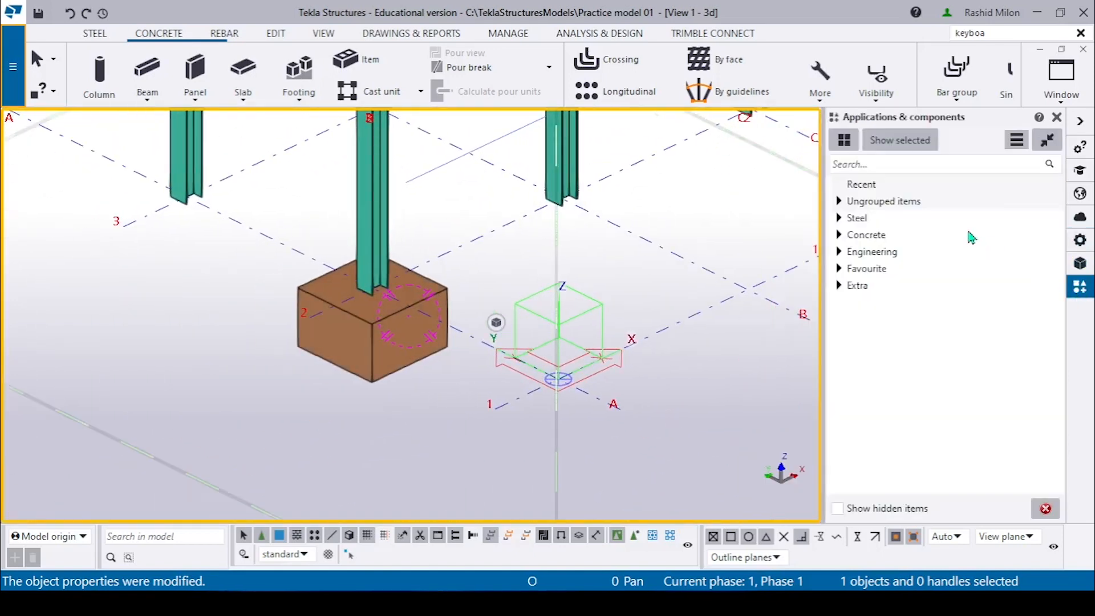
{"action": "left_click", "coordinate": [975, 161]}
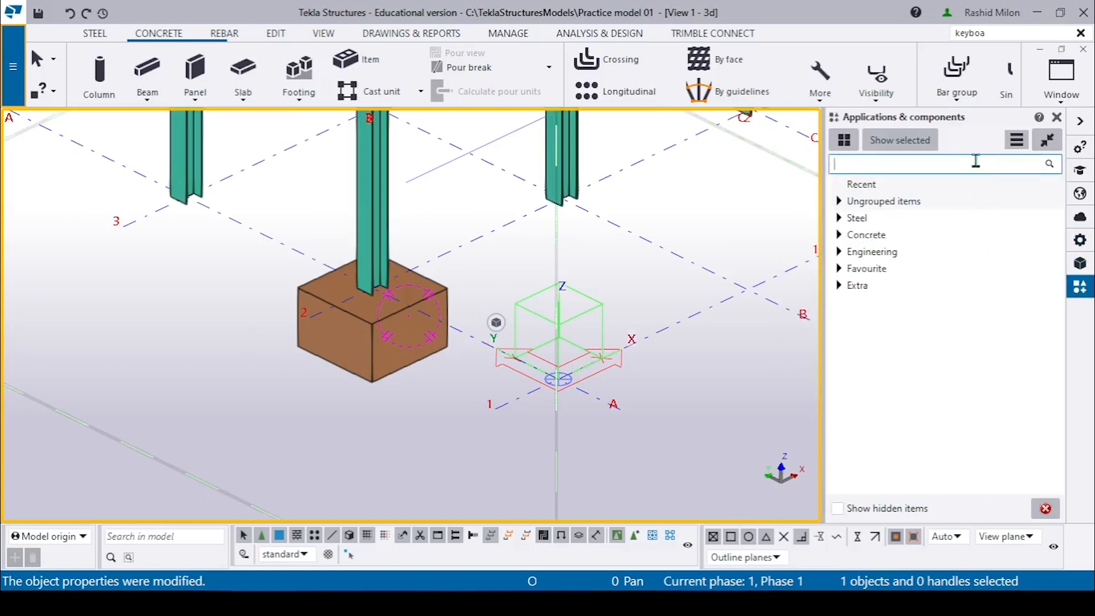
{"action": "type", "text": "1042"}
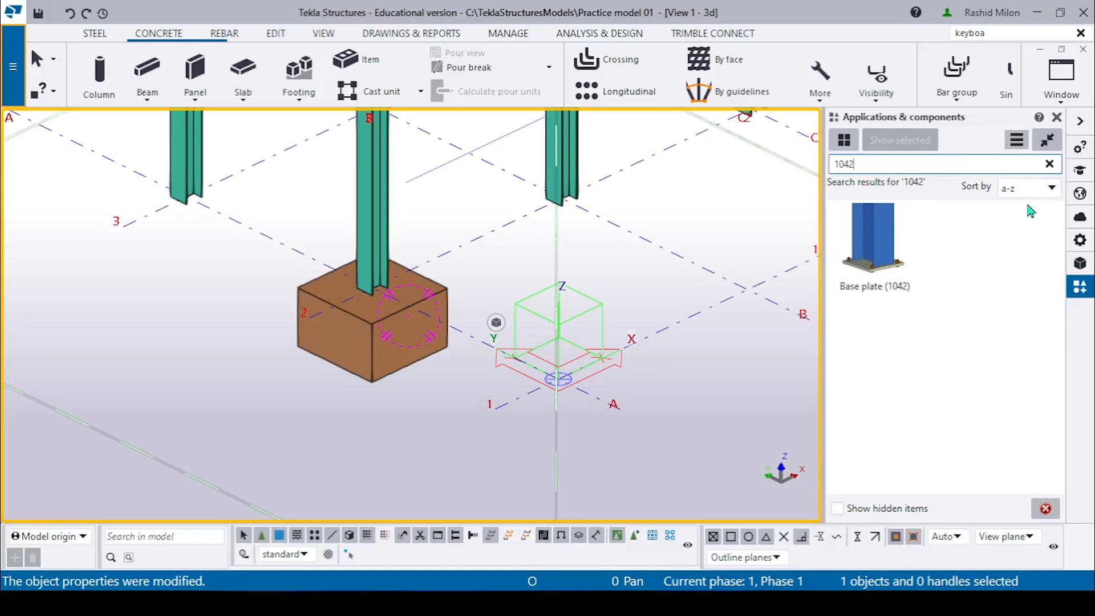
Search the component catalog for 1047 and open the settings of U.S. Base plate (1047).
{"action": "left_click", "coordinate": [1049, 164]}
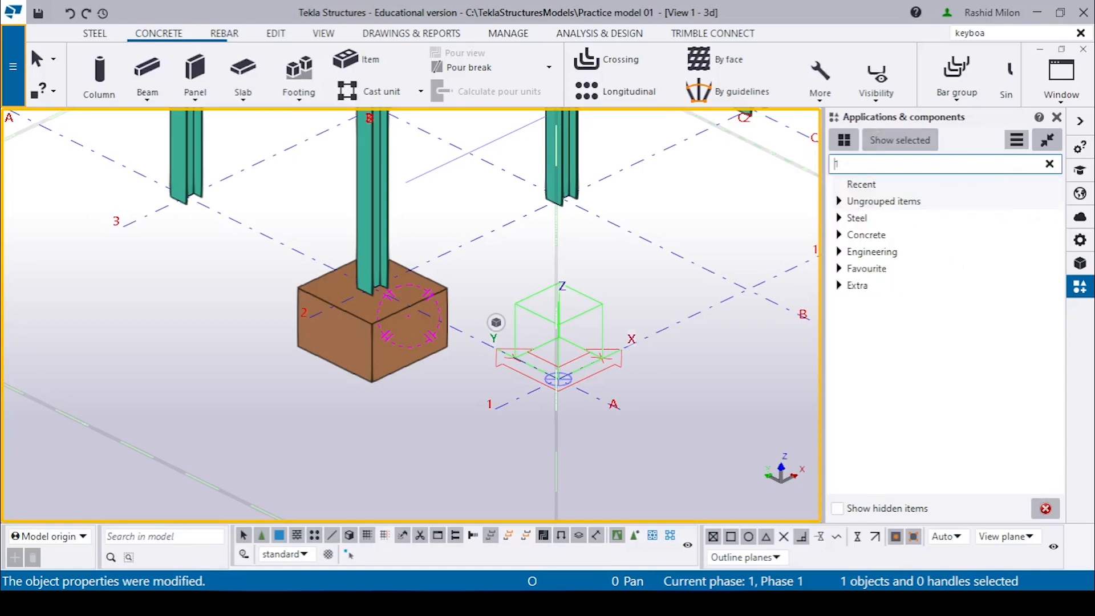
{"action": "type", "text": "1047"}
{"action": "left_click", "coordinate": [887, 236]}
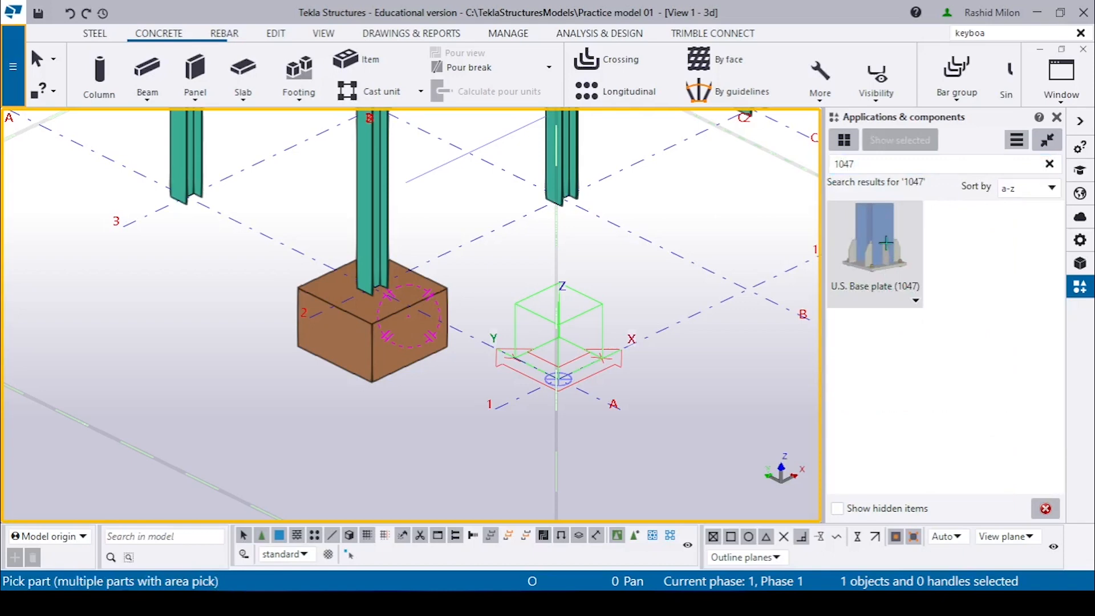
{"action": "double_click", "coordinate": [886, 242]}
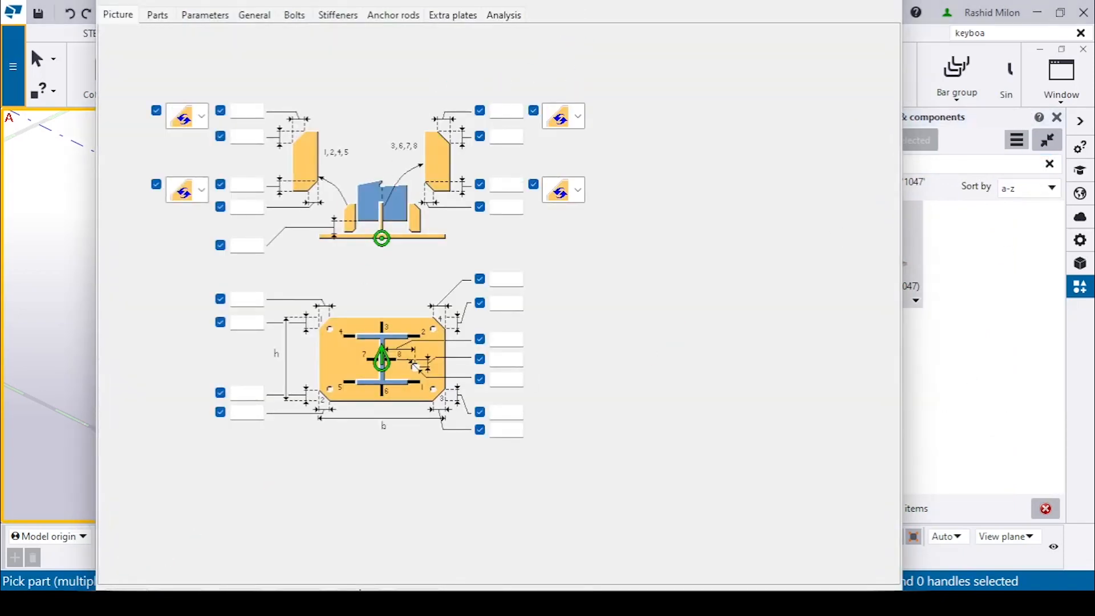
{"action": "left_click", "coordinate": [713, 602]}
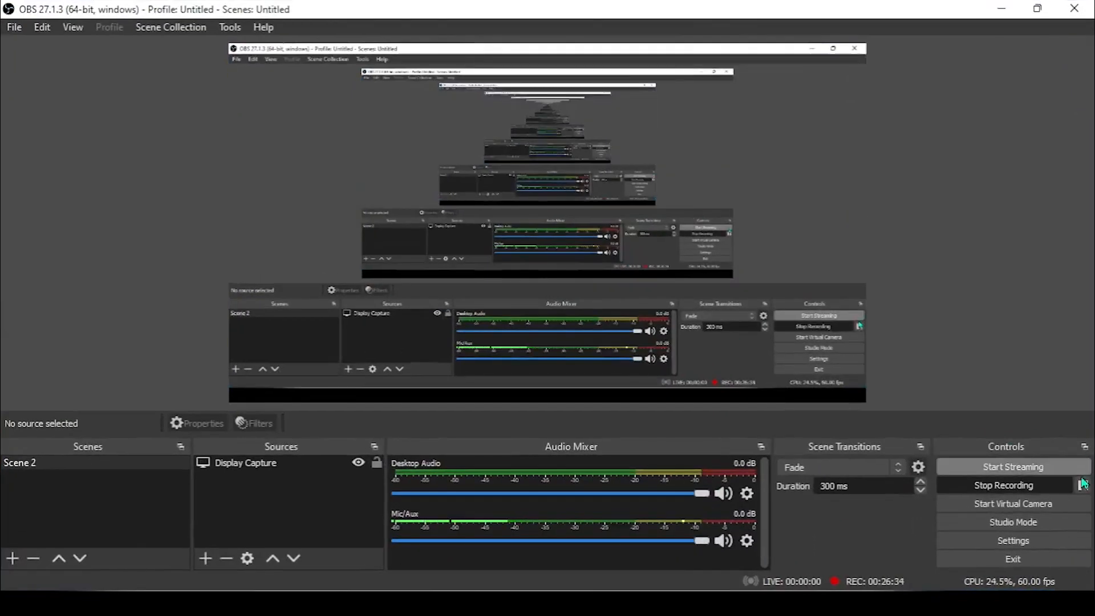
{"action": "left_click", "coordinate": [1083, 486]}
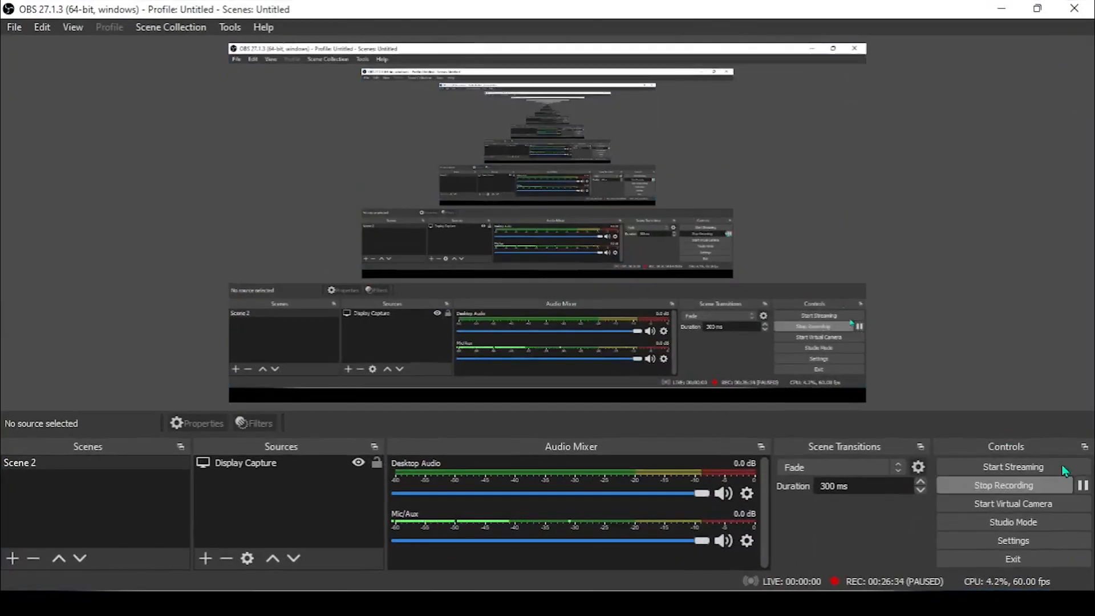
{"action": "left_click", "coordinate": [1002, 8]}
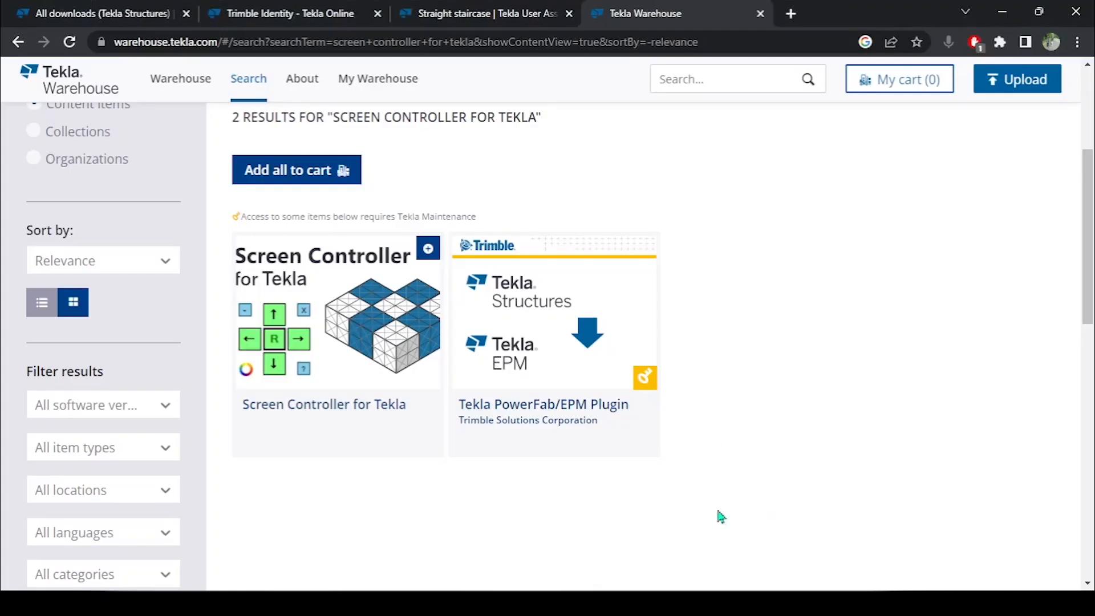
{"action": "scroll", "coordinate": [487, 236], "scroll_direction": "up", "scroll_amount": 3}
{"action": "scroll", "coordinate": [456, 256], "scroll_direction": "down", "scroll_amount": 3}
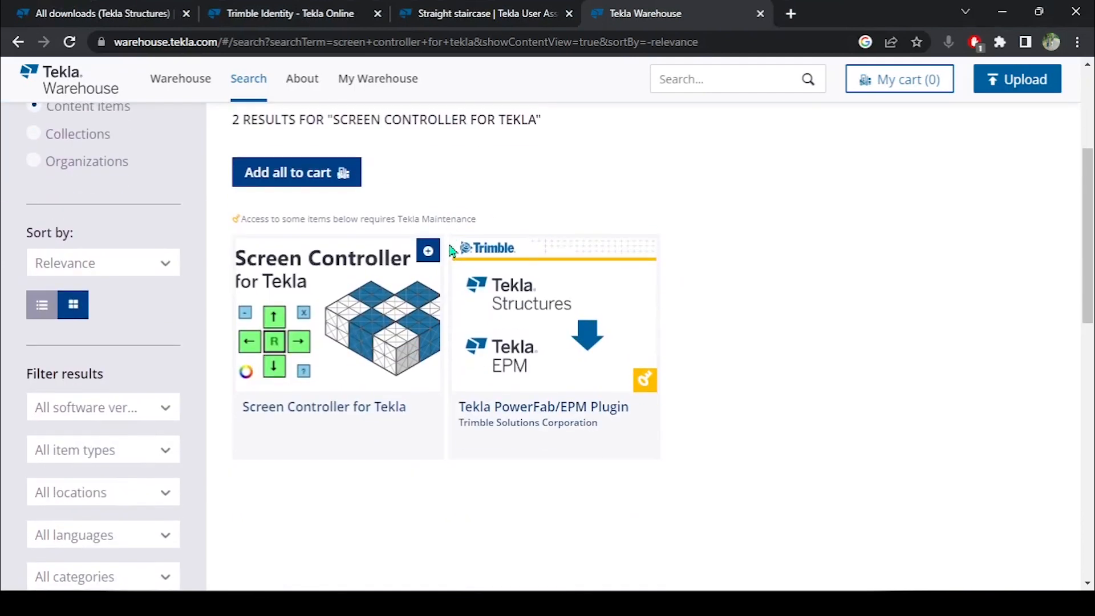
Search the web for "tekla wear house" in a new browser tab and open the Tekla Warehouse site.
{"action": "scroll", "coordinate": [425, 278], "scroll_direction": "up", "scroll_amount": 2}
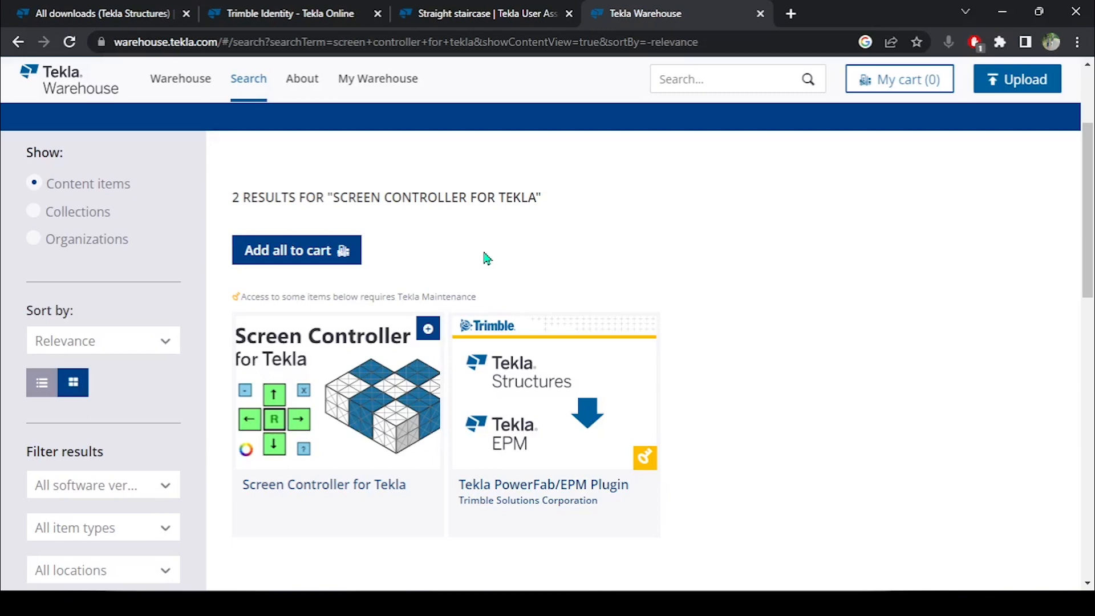
{"action": "scroll", "coordinate": [97, 89], "scroll_direction": "up", "scroll_amount": 3}
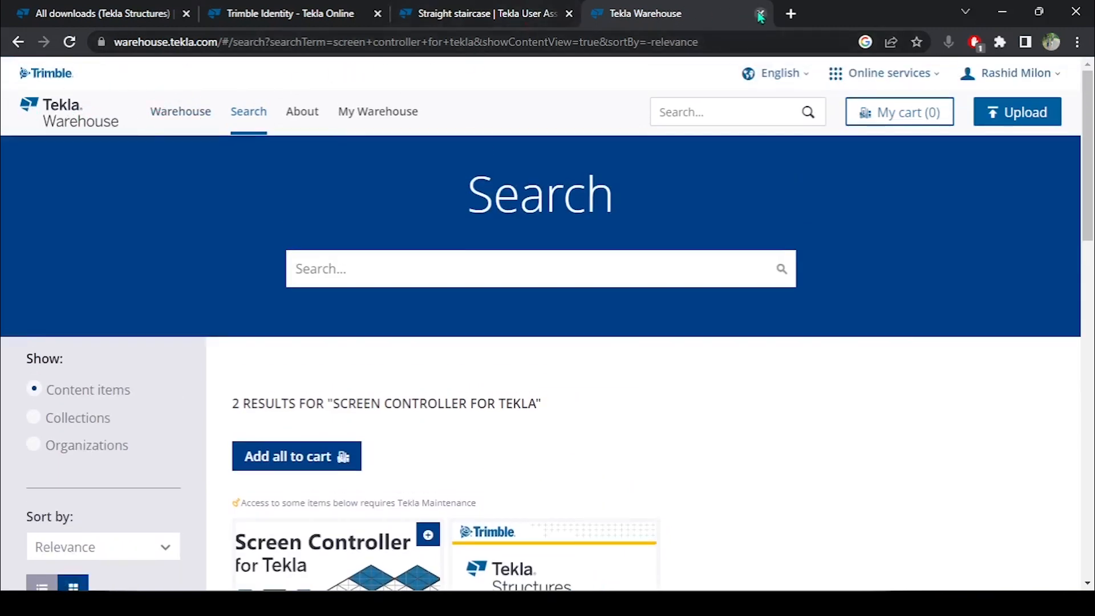
{"action": "left_click", "coordinate": [791, 14]}
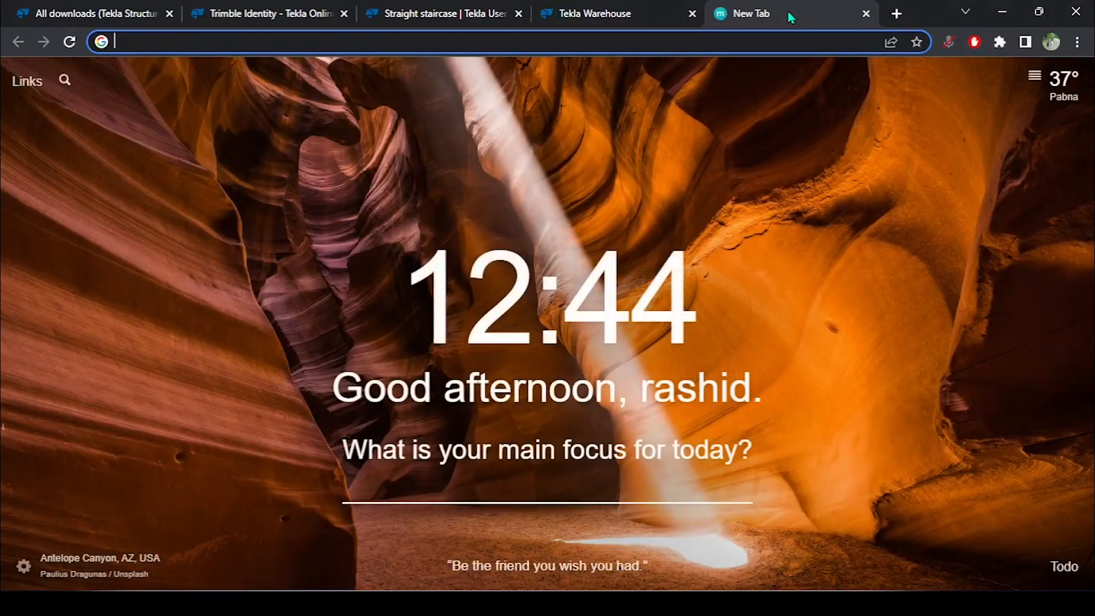
{"action": "type", "text": "tekla wear house"}
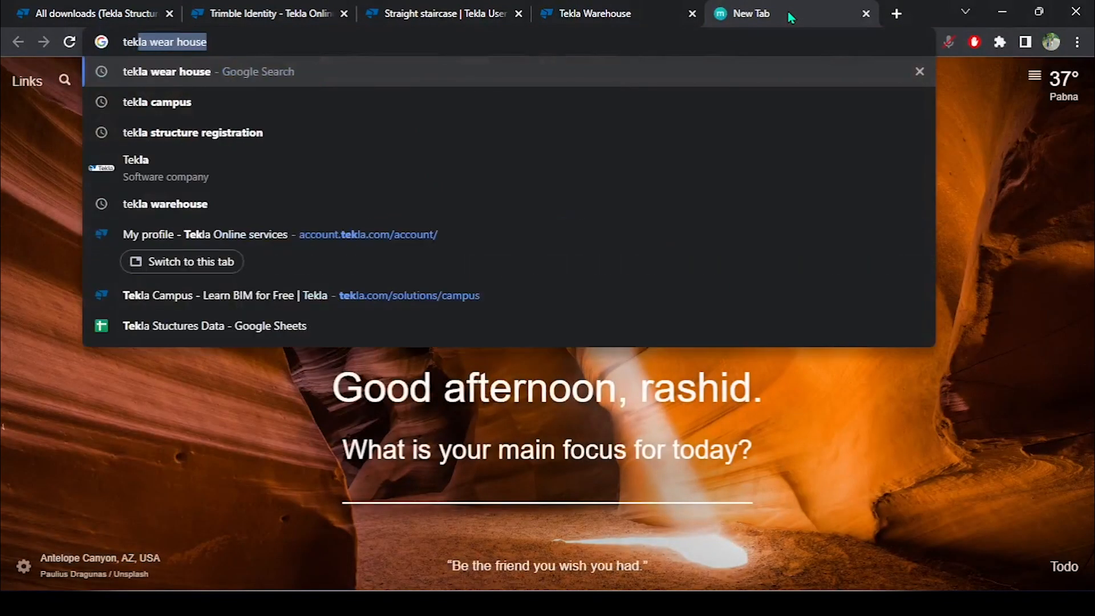
{"action": "key", "text": "Return"}
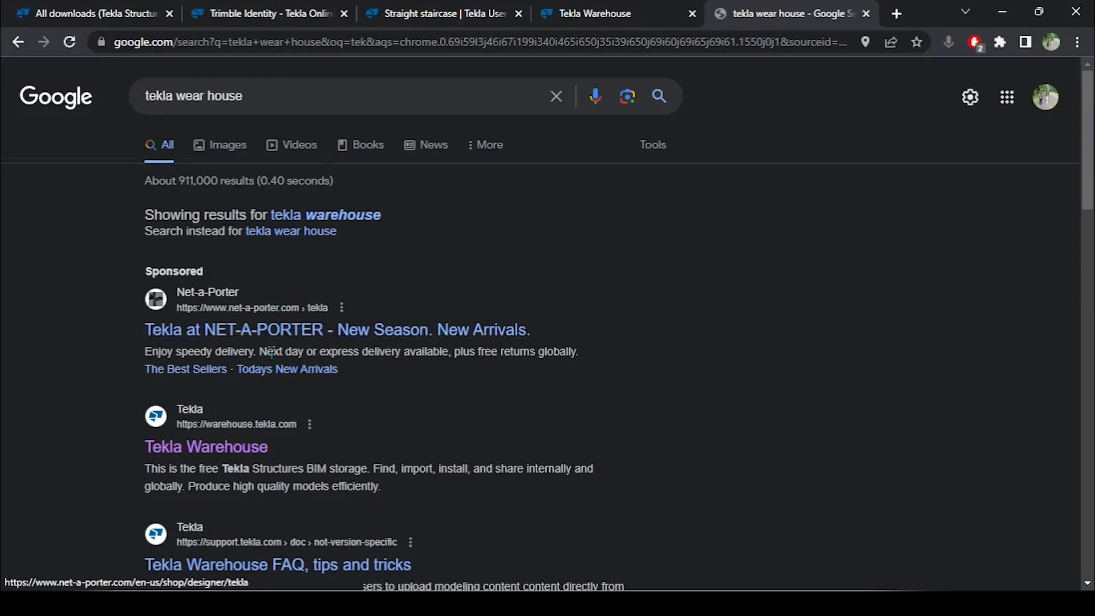
{"action": "scroll", "coordinate": [249, 222], "scroll_direction": "down", "scroll_amount": 4}
{"action": "left_click", "coordinate": [249, 222]}
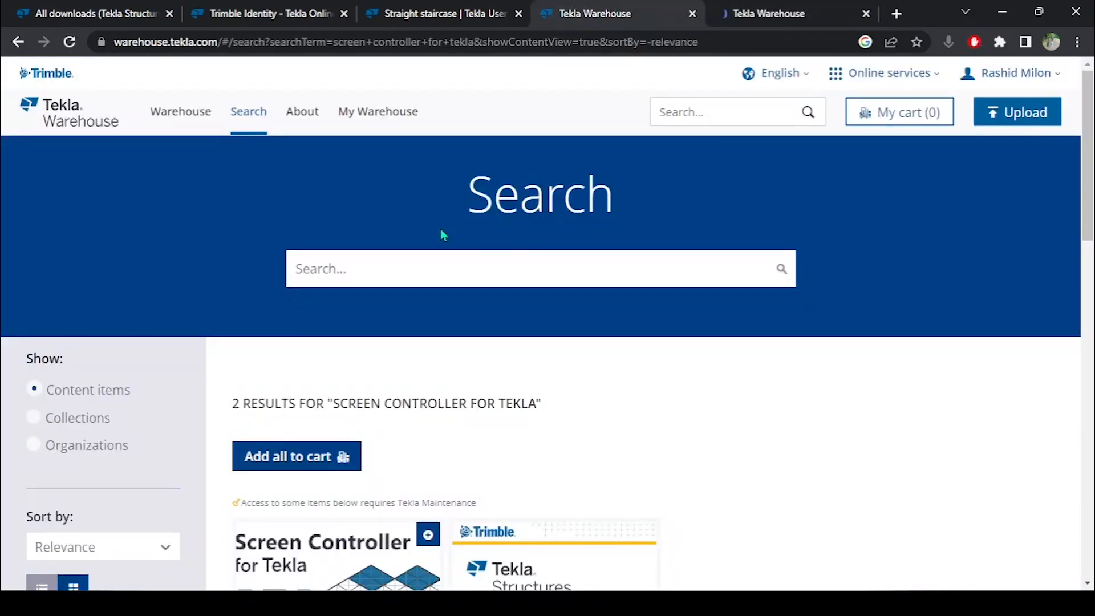
Open the Screen Controller for Tekla item from the existing Tekla Warehouse search results and show its download options.
{"action": "scroll", "coordinate": [198, 162], "scroll_direction": "down", "scroll_amount": 3}
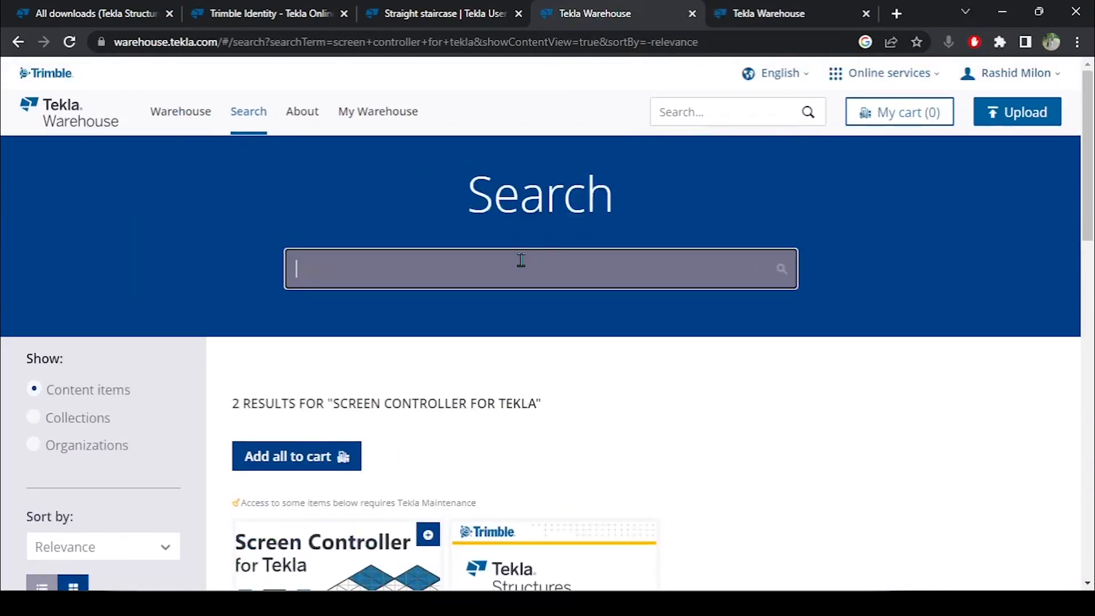
{"action": "scroll", "coordinate": [516, 263], "scroll_direction": "down", "scroll_amount": 3}
{"action": "left_click", "coordinate": [337, 399]}
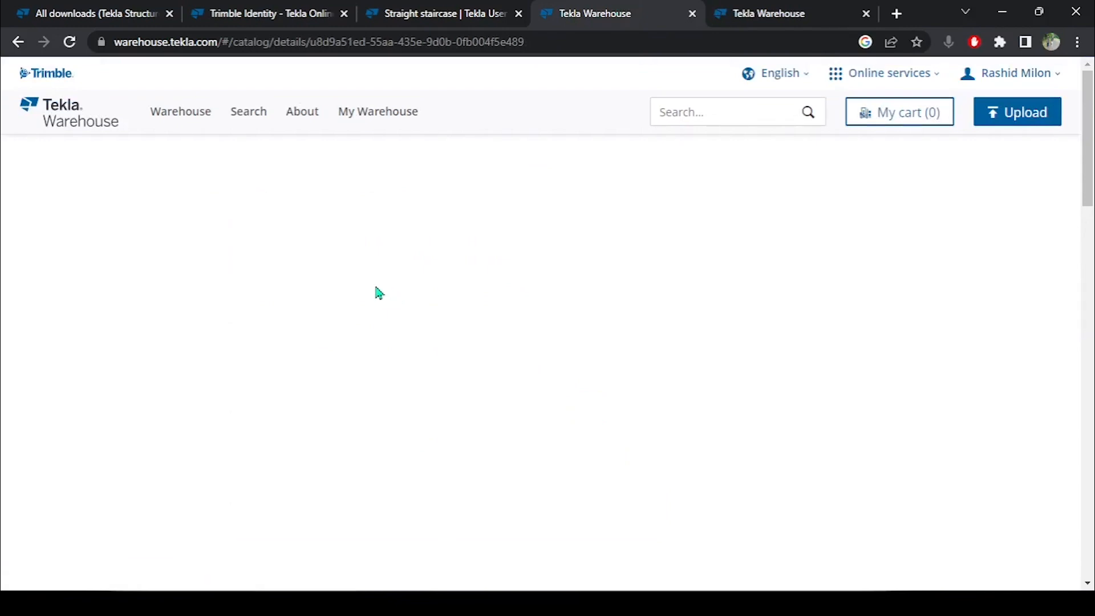
{"action": "scroll", "coordinate": [403, 301], "scroll_direction": "down", "scroll_amount": 3}
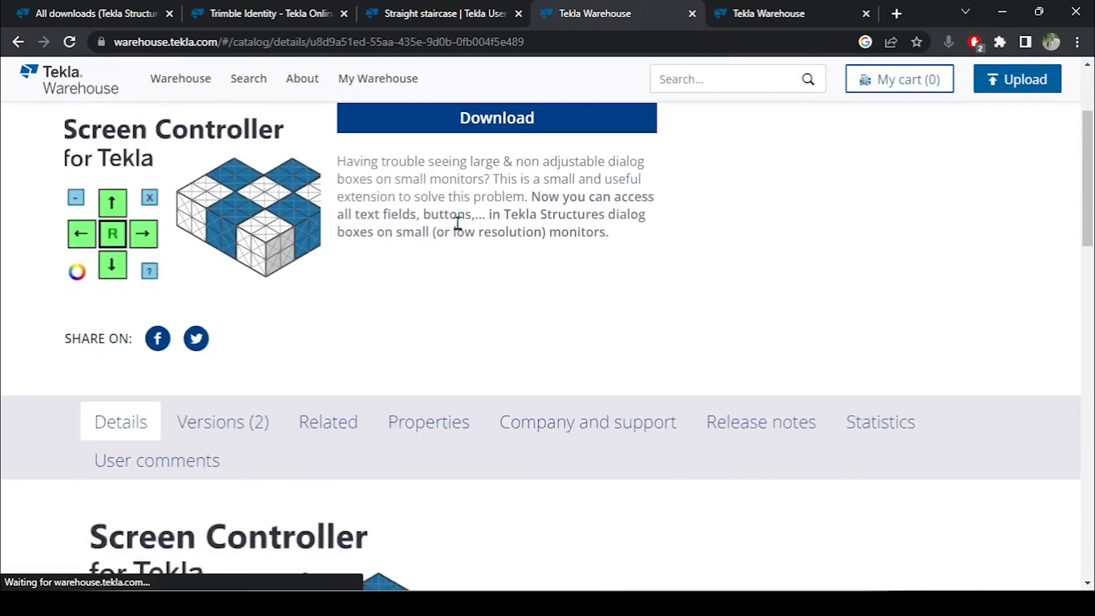
{"action": "left_click", "coordinate": [511, 122]}
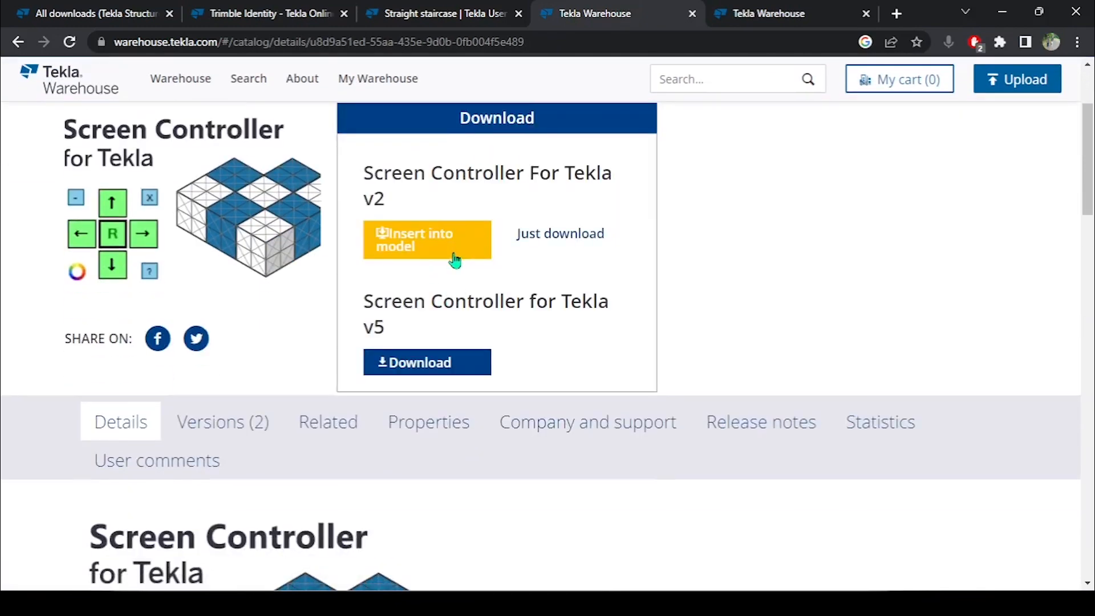
{"action": "scroll", "coordinate": [454, 167], "scroll_direction": "down", "scroll_amount": 1}
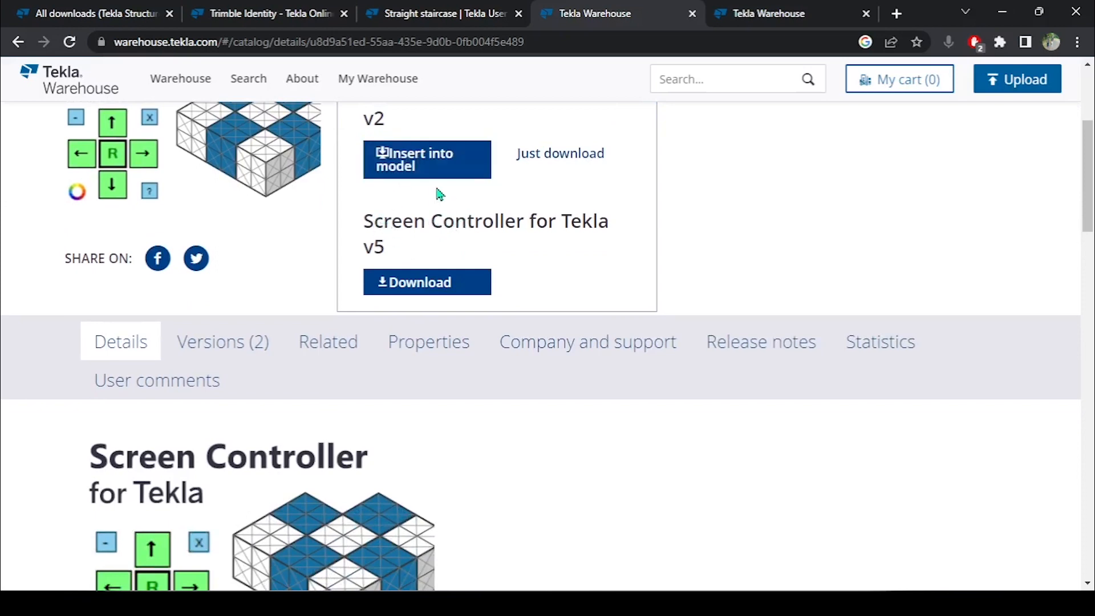
{"action": "scroll", "coordinate": [461, 259], "scroll_direction": "up", "scroll_amount": 2}
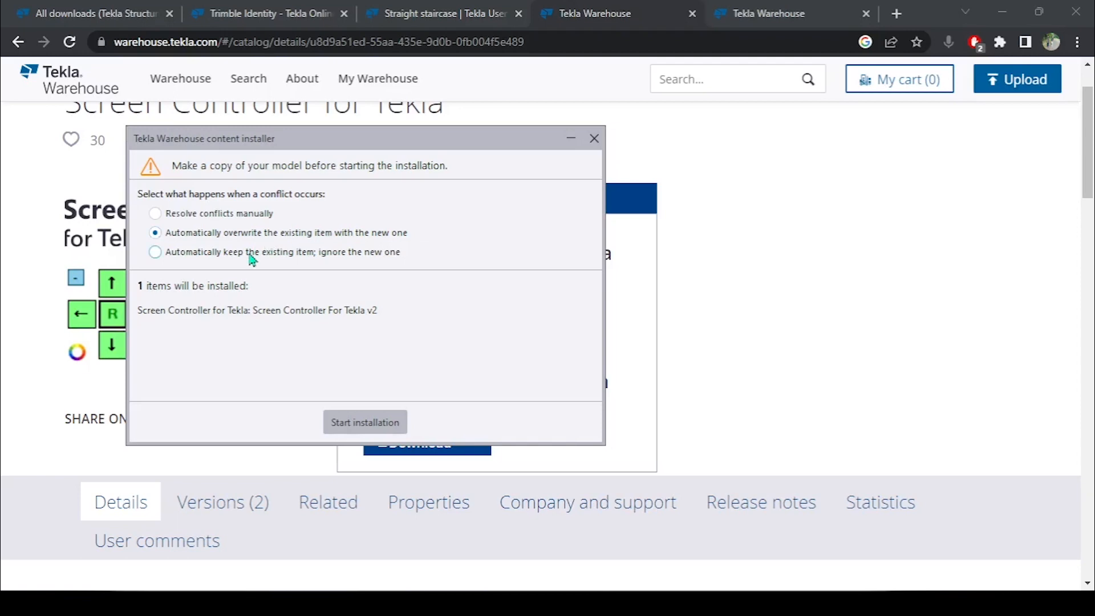
Install Screen Controller For Tekla v2 into the model, automatically keeping the existing item on conflicts, and exit the content installer.
{"action": "left_click", "coordinate": [263, 216]}
{"action": "left_click", "coordinate": [236, 252]}
{"action": "left_click", "coordinate": [364, 422]}
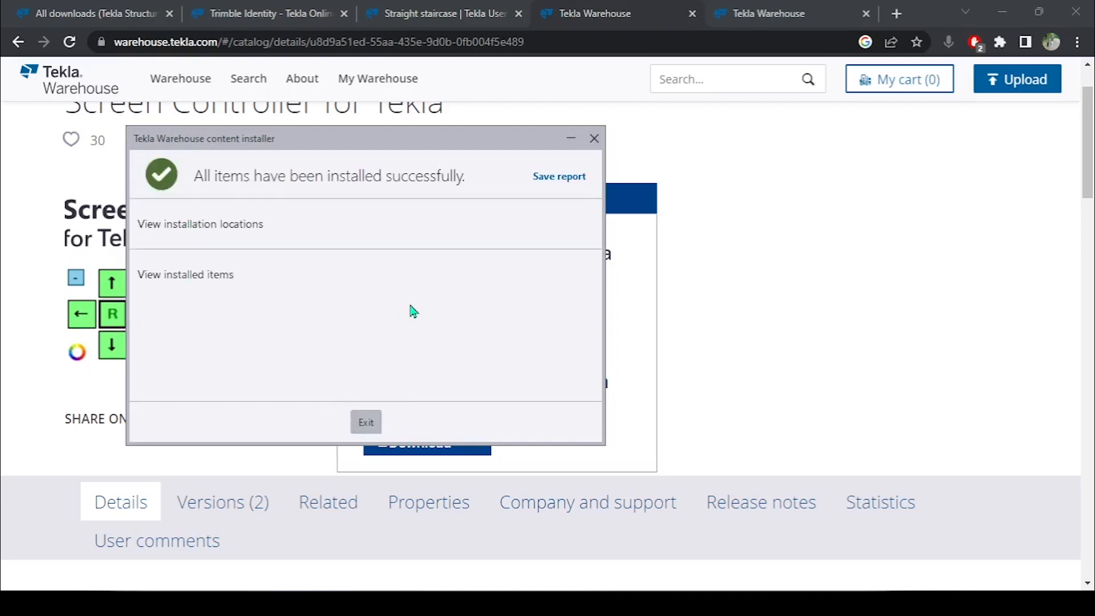
{"action": "left_click", "coordinate": [370, 422]}
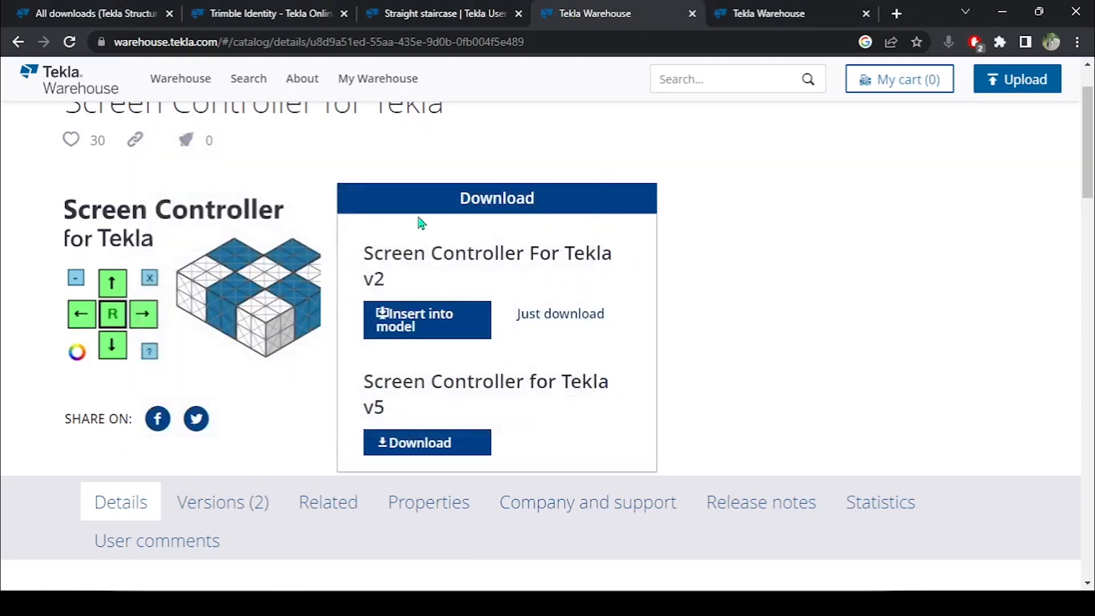
{"action": "scroll", "coordinate": [418, 223], "scroll_direction": "up", "scroll_amount": 2}
Install Screen Controller for Tekla (v.5) for everyone in the default folder, completing the setup wizard.
{"action": "left_click", "coordinate": [1001, 12]}
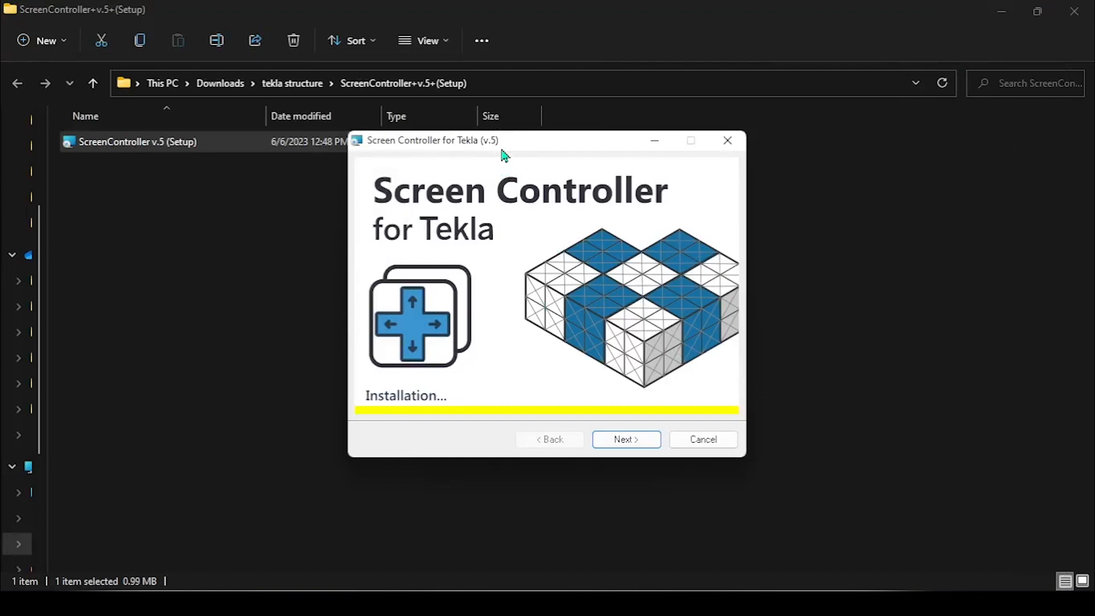
{"action": "left_click_drag", "start_coordinate": [503, 152], "coordinate": [468, 205]}
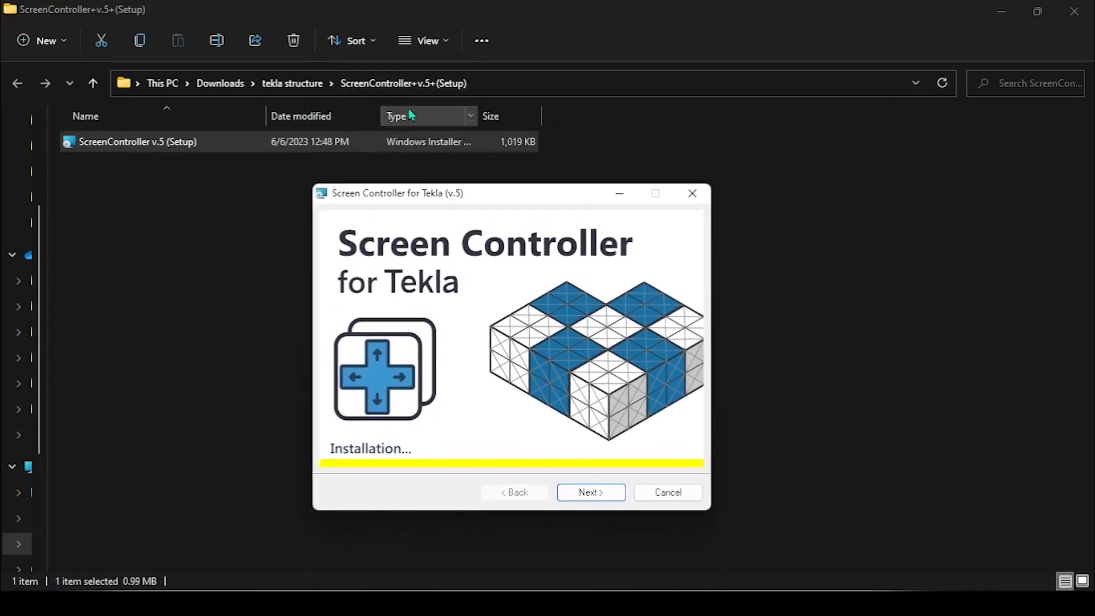
{"action": "left_click", "coordinate": [586, 491]}
{"action": "left_click", "coordinate": [596, 494]}
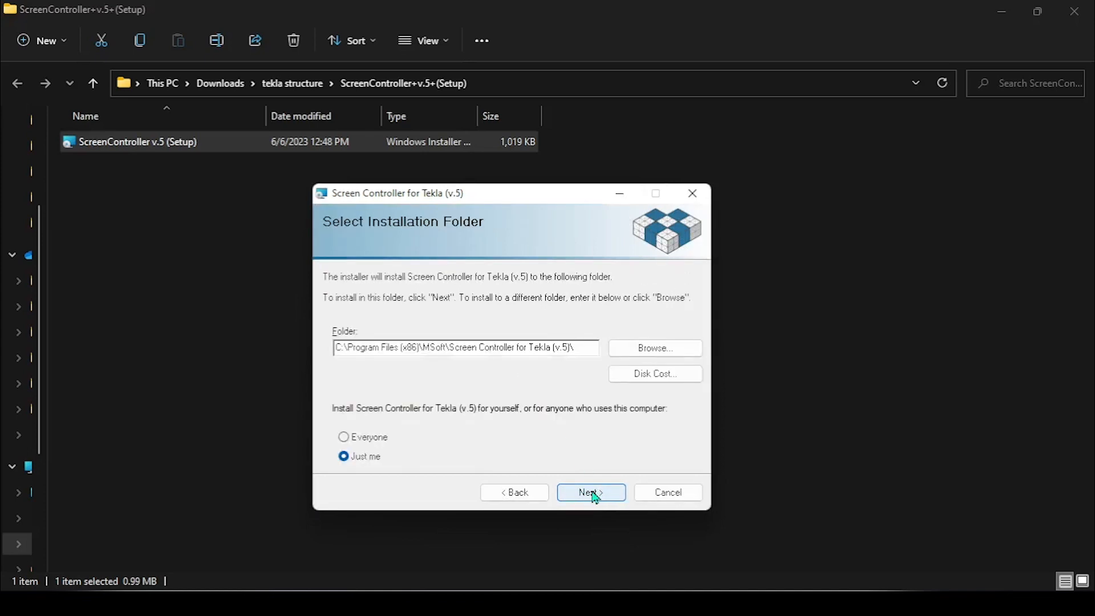
{"action": "left_click", "coordinate": [380, 439]}
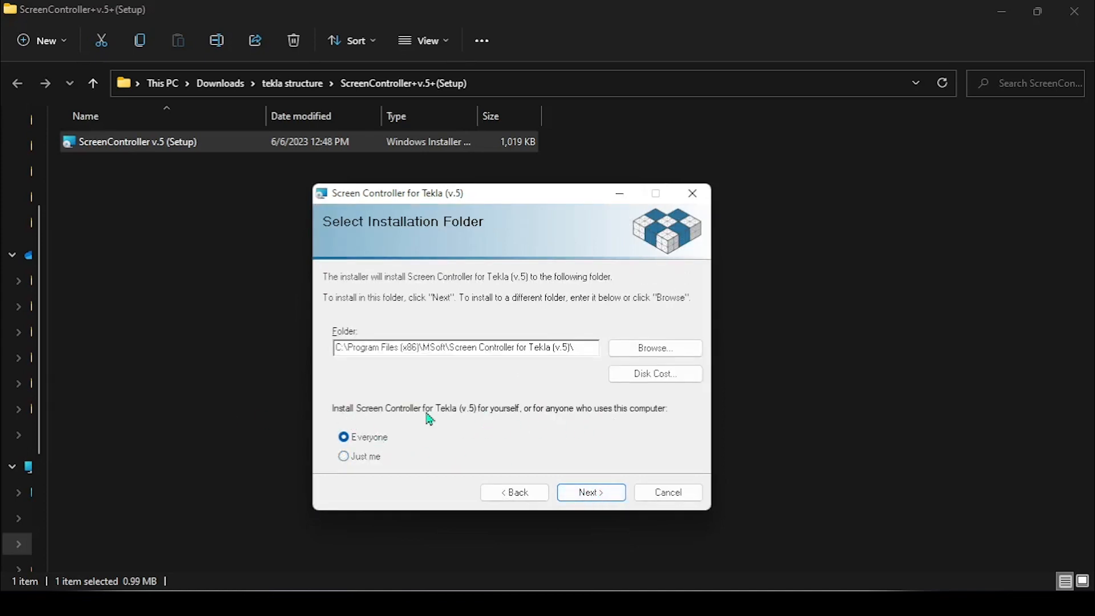
{"action": "left_click", "coordinate": [597, 494]}
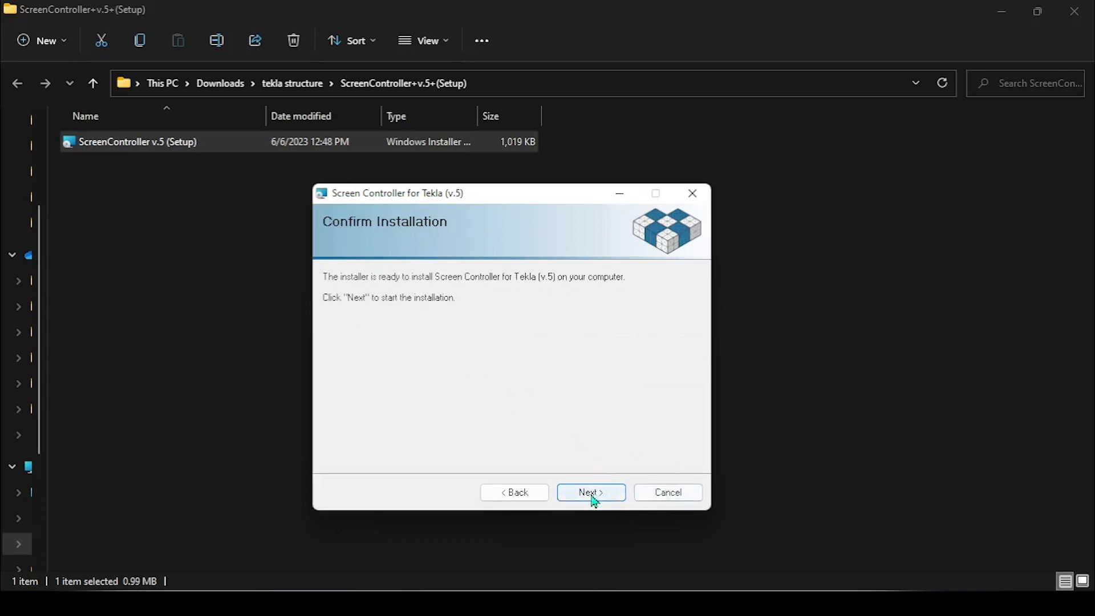
{"action": "left_click", "coordinate": [593, 494]}
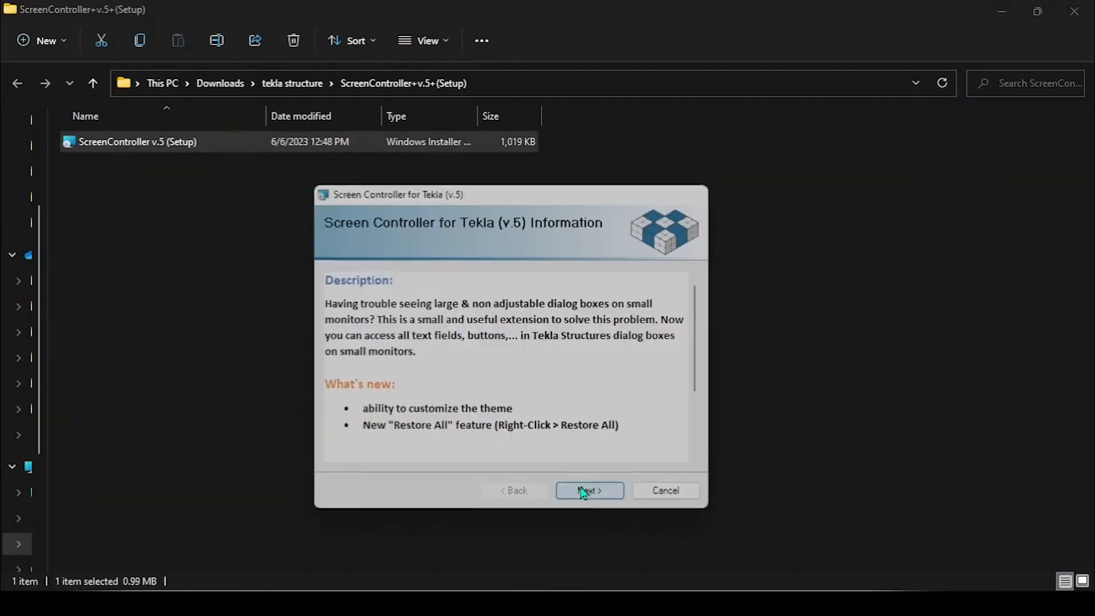
{"action": "left_click", "coordinate": [584, 490]}
{"action": "left_click", "coordinate": [590, 491]}
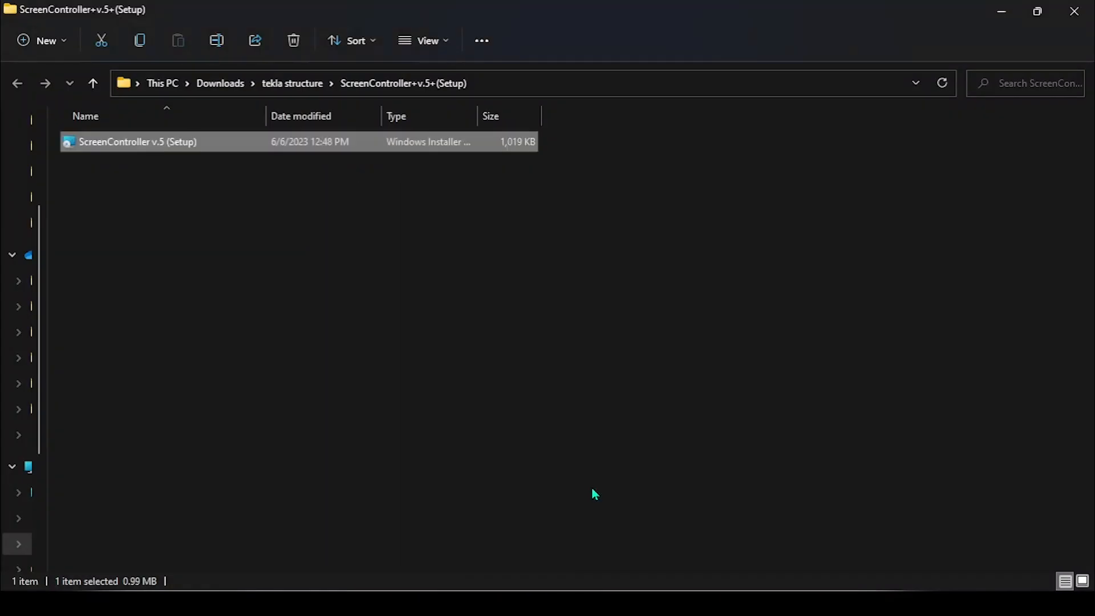
{"action": "left_click", "coordinate": [484, 333]}
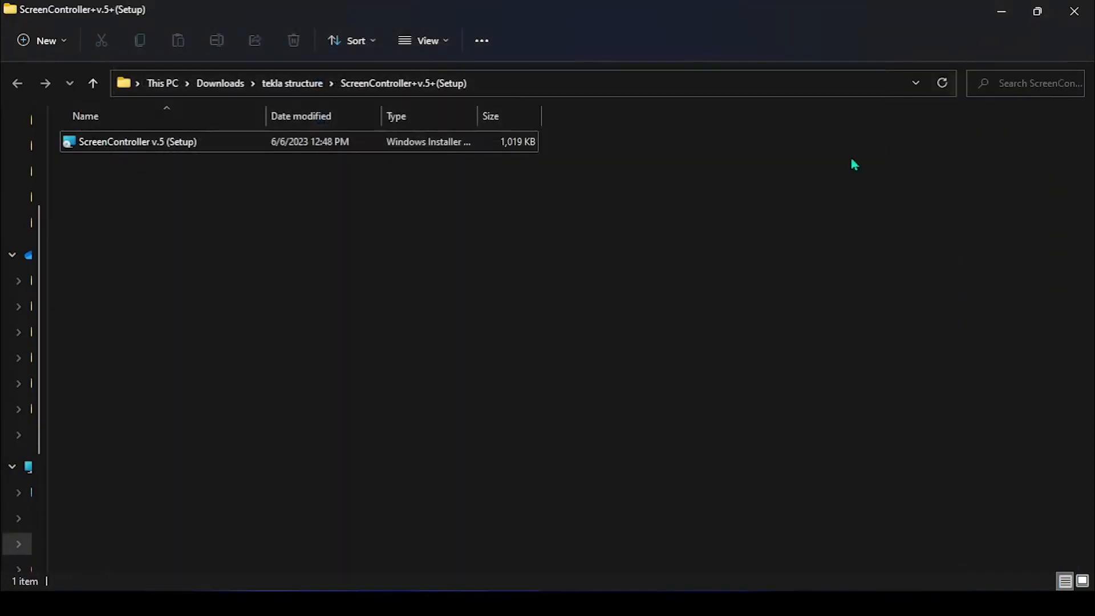
Find Screen Controller For Tekla v5 through the Windows search, launch it and move its floating control pad aside.
{"action": "left_click", "coordinate": [400, 603]}
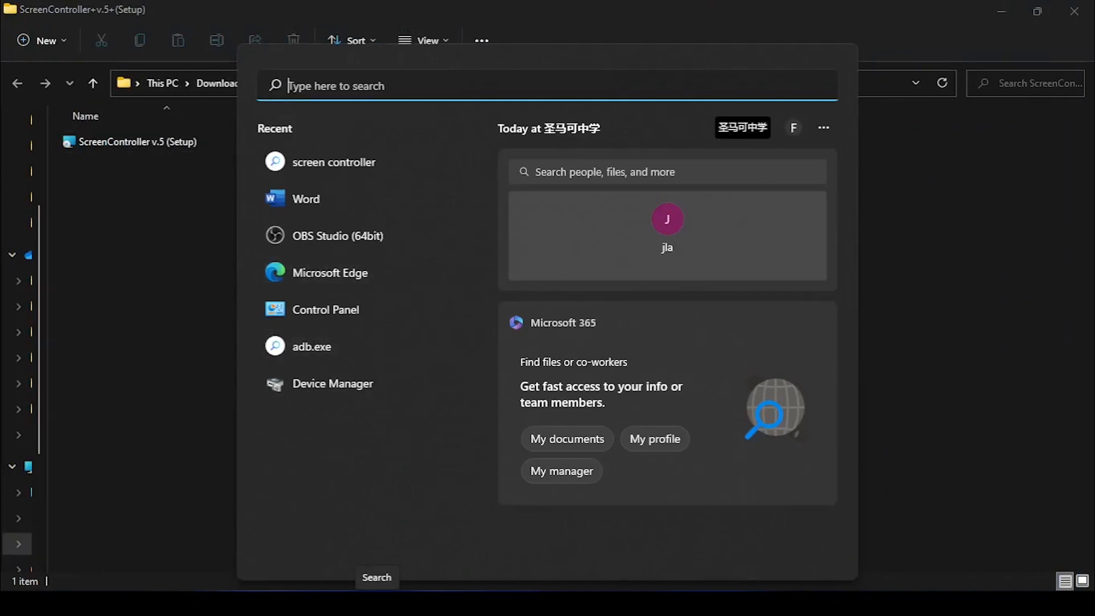
{"action": "type", "text": "tekkla"}
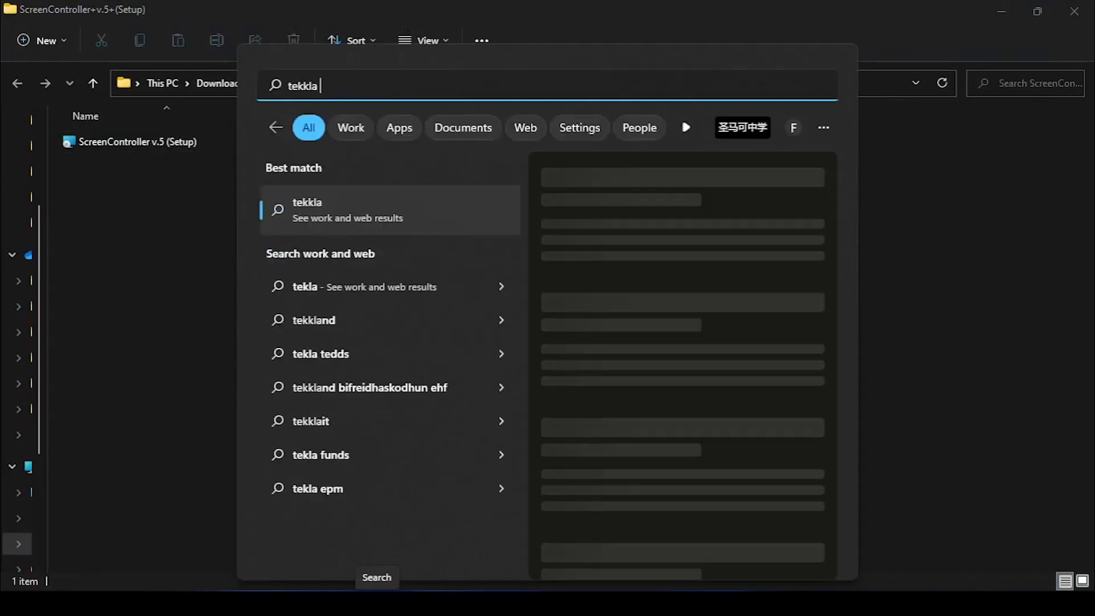
{"action": "key", "text": "BackSpace"}
{"action": "key", "text": "BackSpace"}
{"action": "key", "text": "BackSpace"}
{"action": "type", "text": "la"}
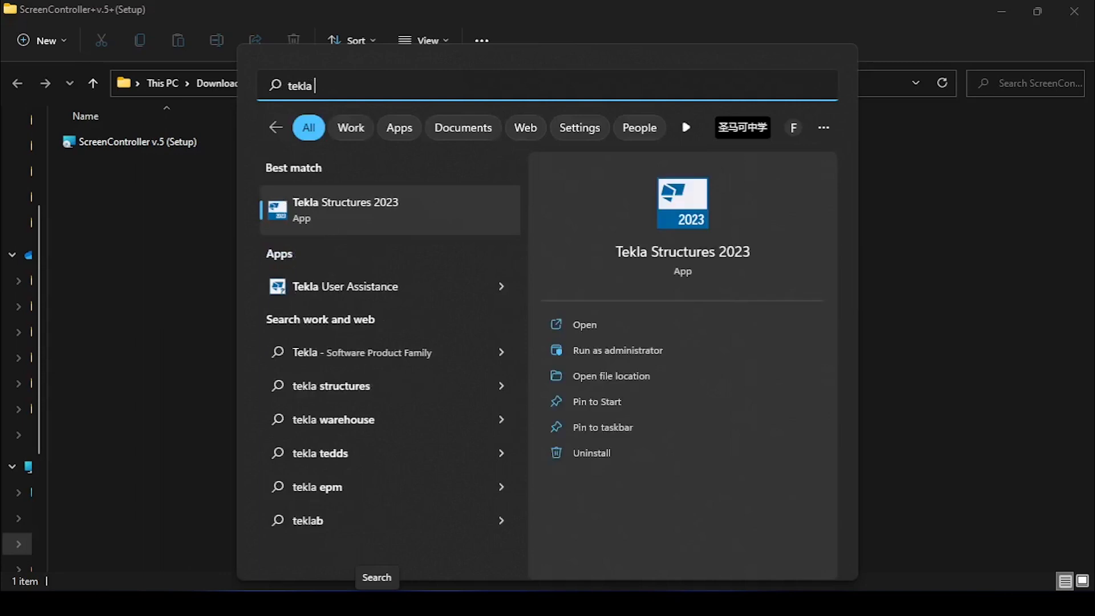
{"action": "type", "text": " sc"}
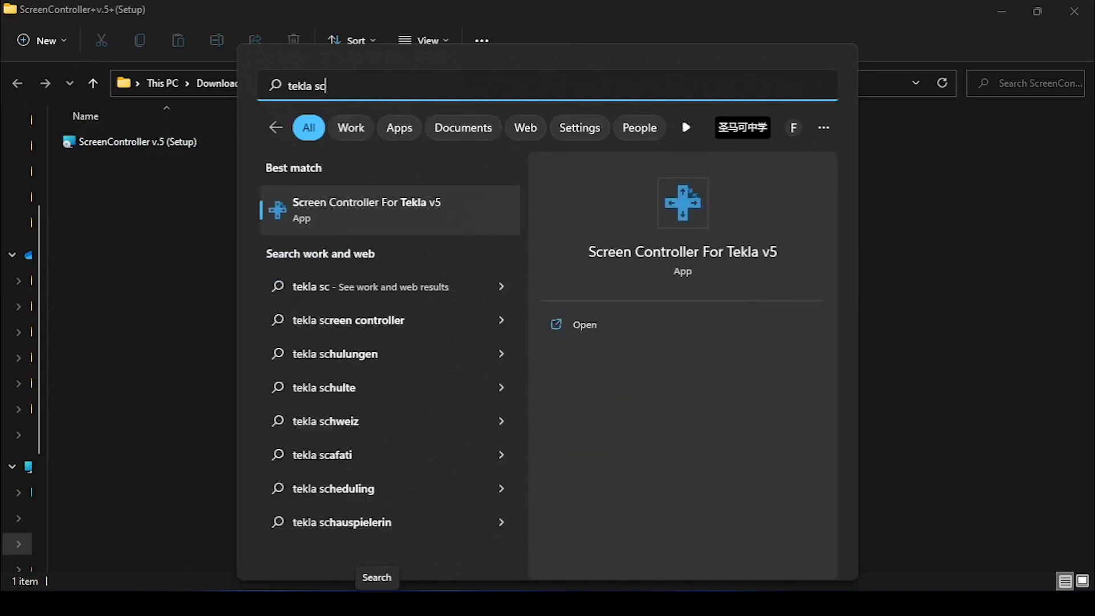
{"action": "left_click", "coordinate": [439, 203]}
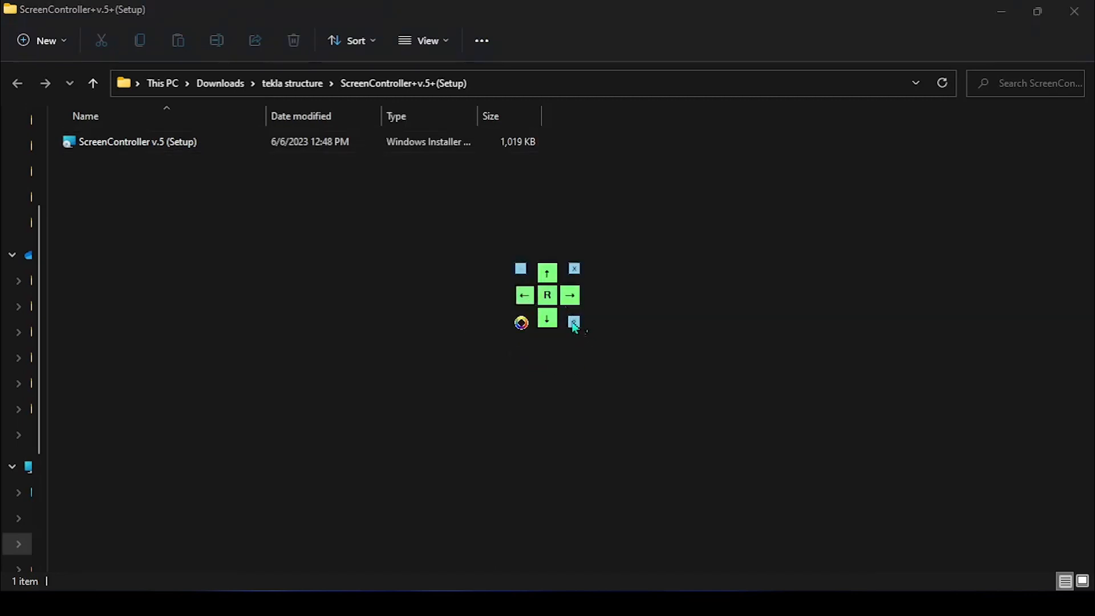
{"action": "left_click_drag", "start_coordinate": [559, 281], "coordinate": [891, 360]}
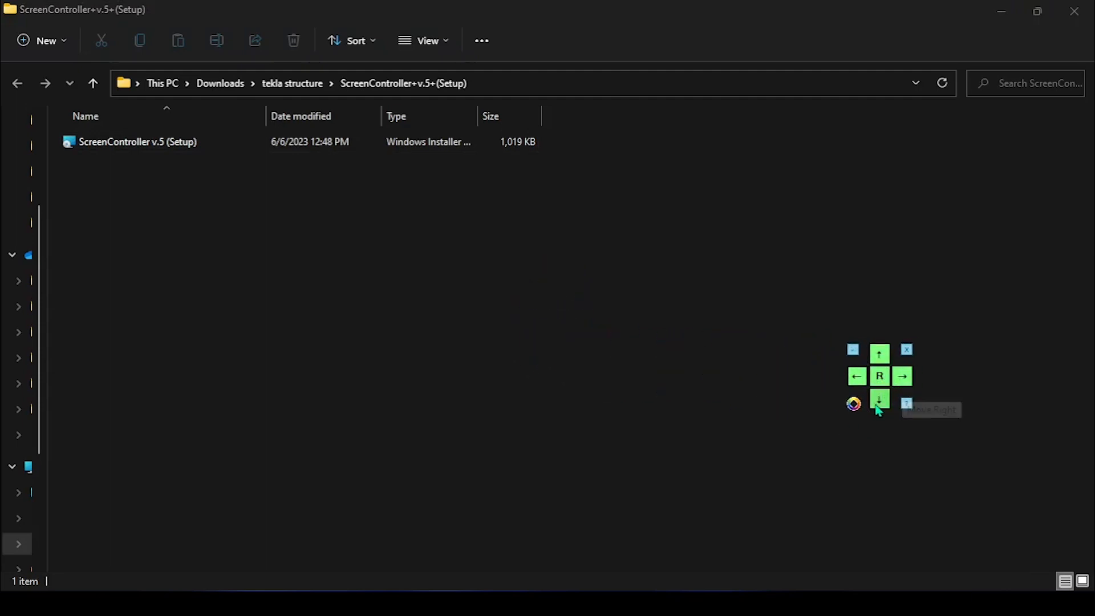
Switch to Tekla Structures and shift the U.S. Base plate (1047) dialog down with Screen Controller until its title bar is reachable.
{"action": "left_click", "coordinate": [1000, 11]}
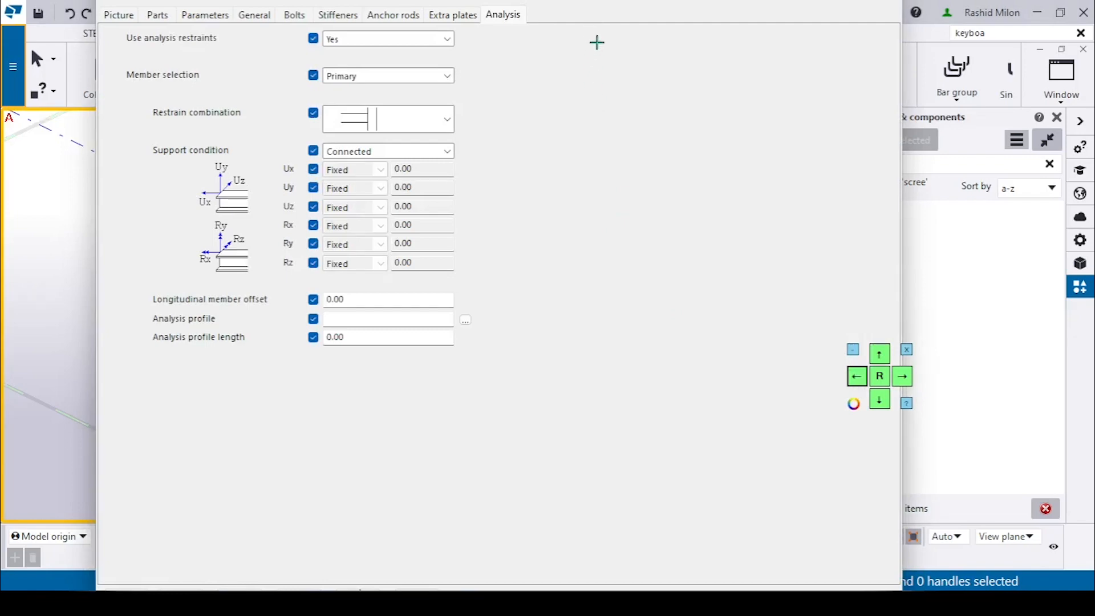
{"action": "left_click", "coordinate": [880, 399]}
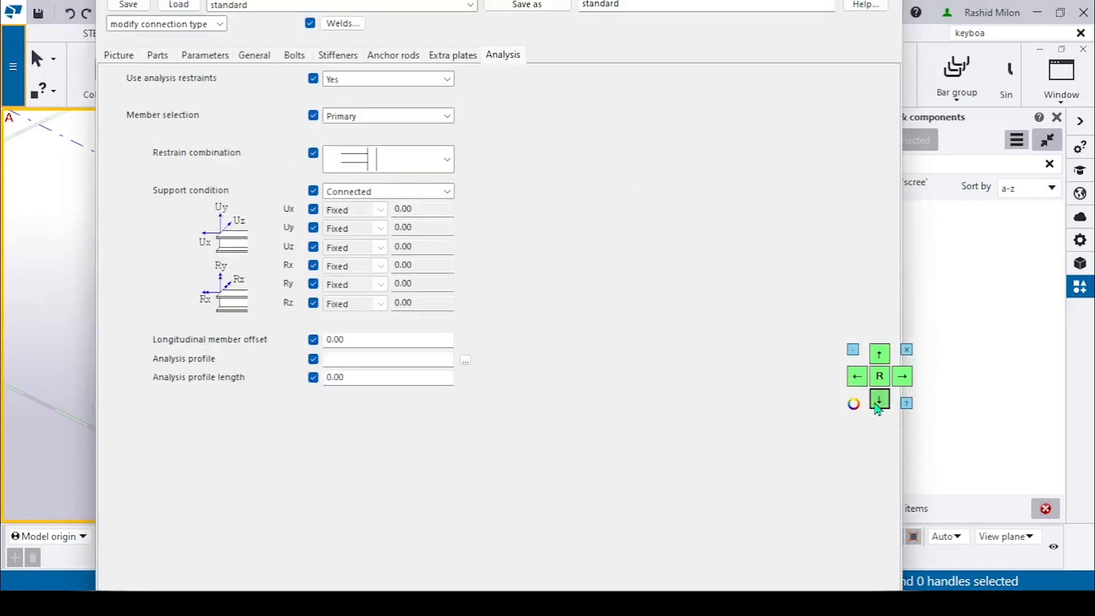
{"action": "left_click_drag", "start_coordinate": [635, 50], "coordinate": [576, 91]}
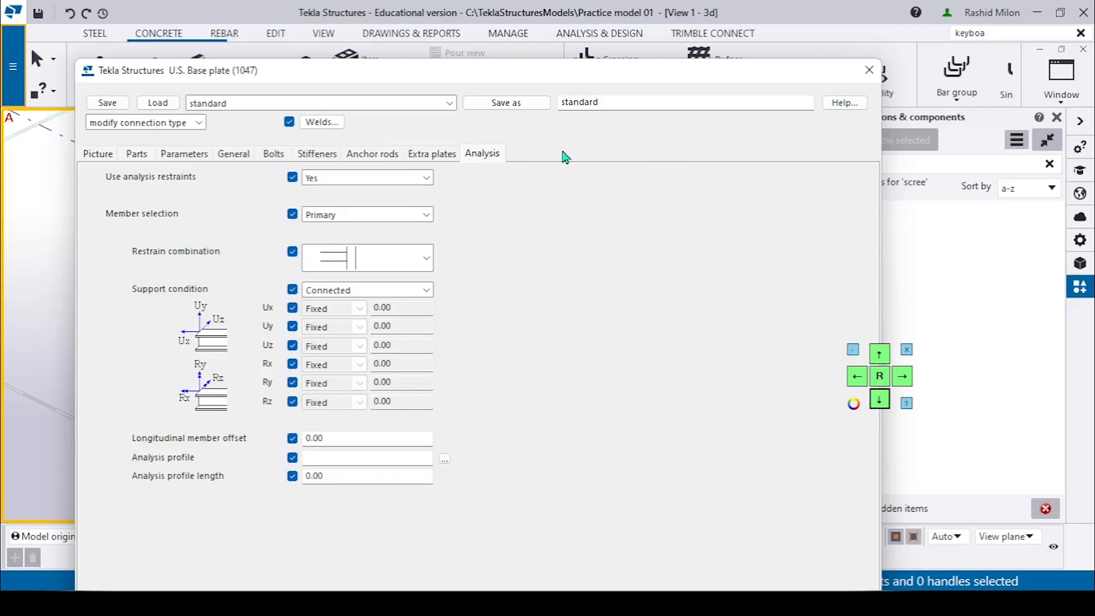
Try Screen Controller's move-left and R commands on the U.S. Base plate (1047) dialog.
{"action": "left_click", "coordinate": [862, 376]}
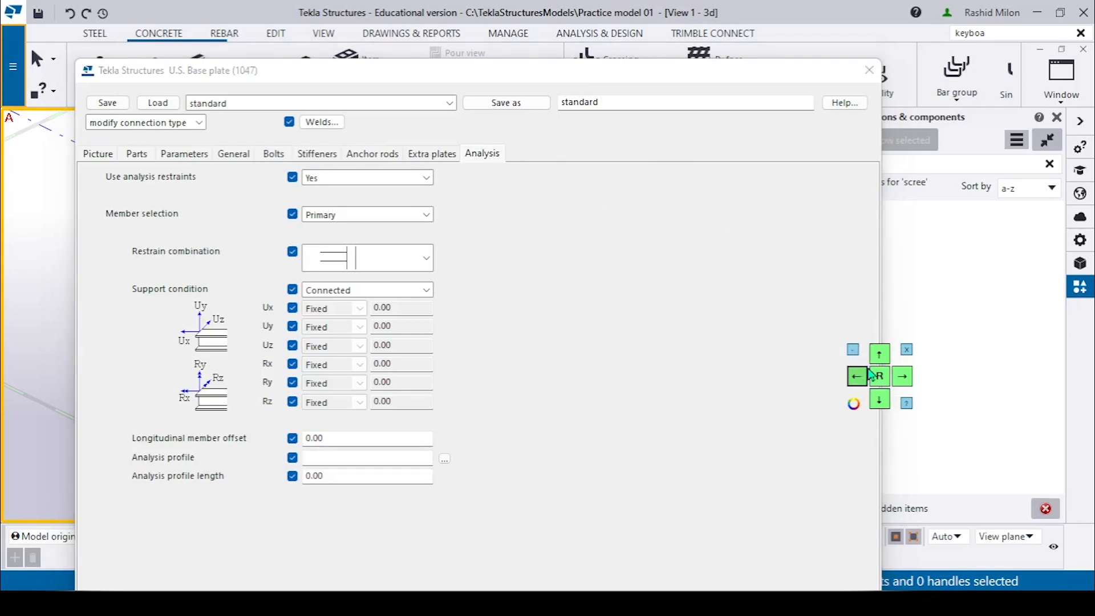
{"action": "left_click", "coordinate": [878, 380]}
{"action": "key", "text": "super+s"}
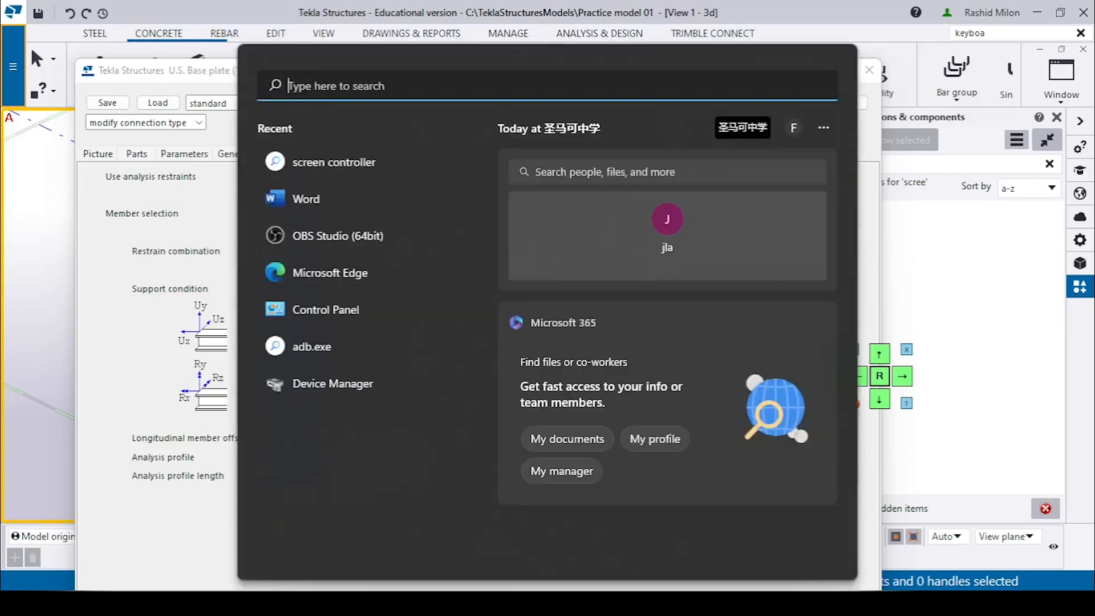
{"action": "left_click", "coordinate": [951, 313]}
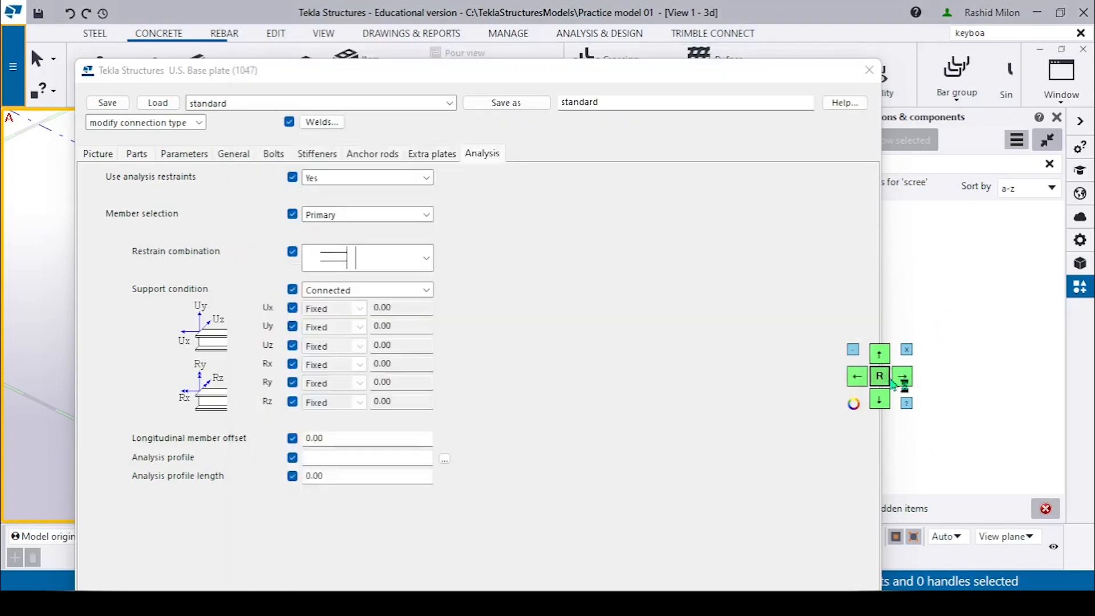
{"action": "left_click", "coordinate": [880, 375]}
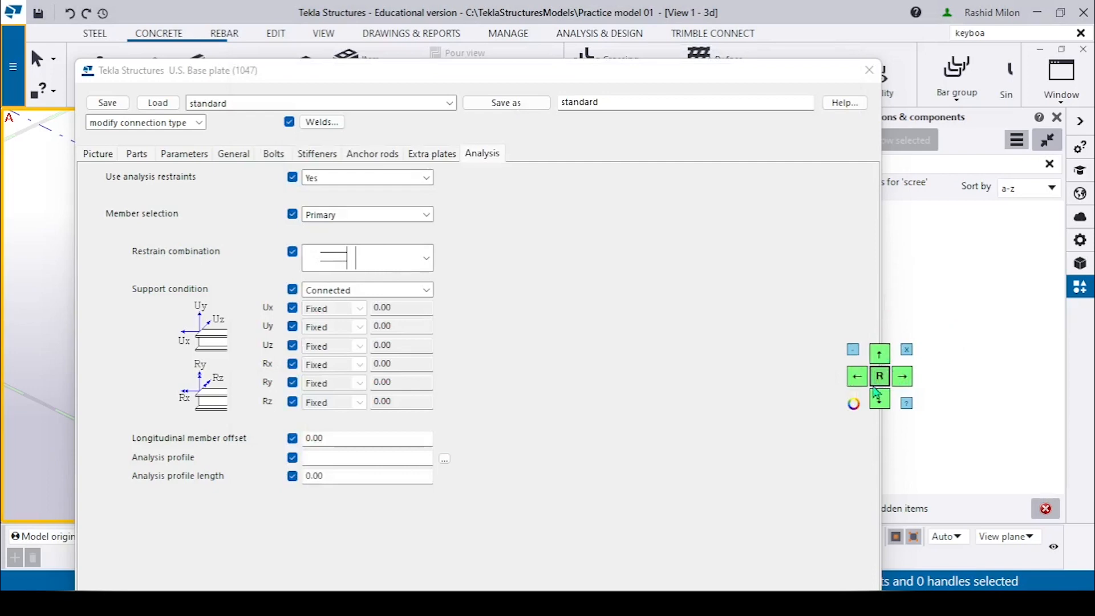
Shift the U.S. Base plate (1047) dialog right, up and back down with Screen Controller until its title bar is reachable.
{"action": "left_click", "coordinate": [594, 77]}
{"action": "left_click", "coordinate": [902, 376]}
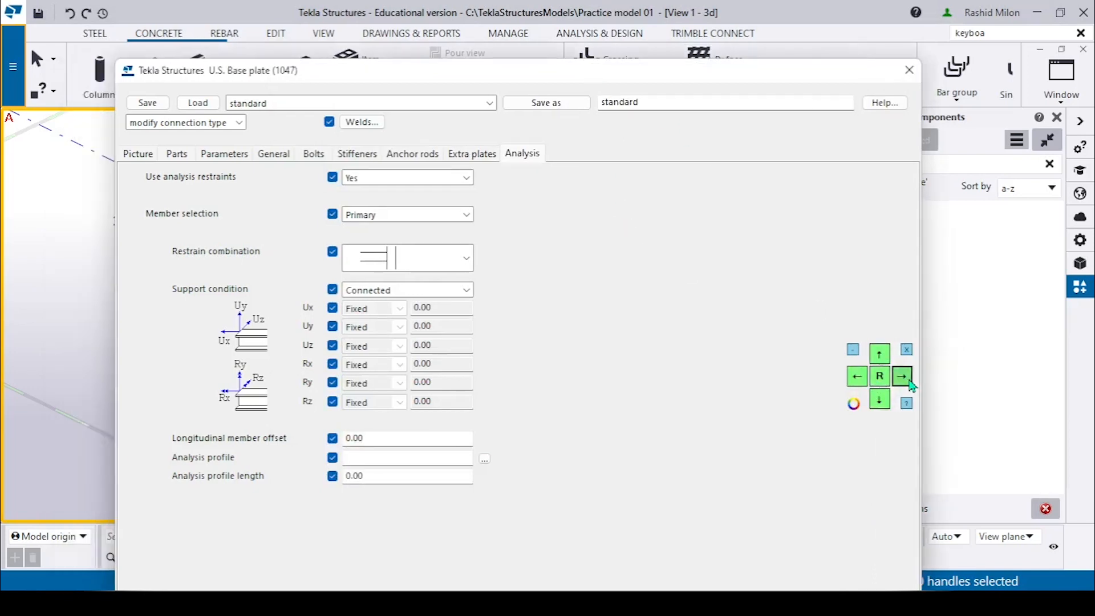
{"action": "left_click", "coordinate": [902, 377]}
{"action": "left_click", "coordinate": [879, 354]}
{"action": "left_click", "coordinate": [879, 353]}
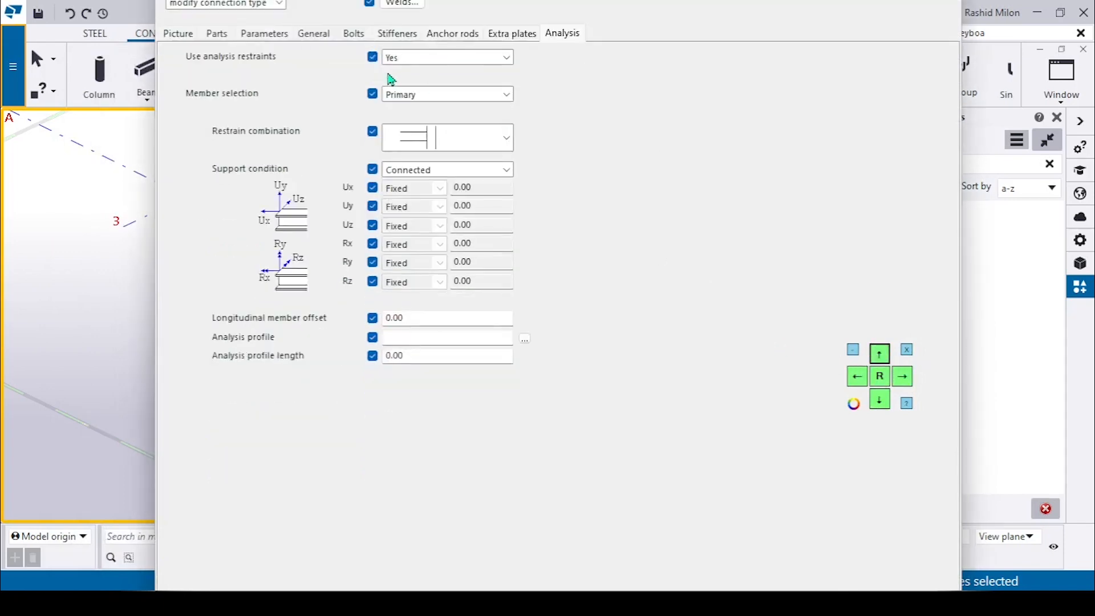
{"action": "left_click", "coordinate": [881, 398]}
{"action": "left_click", "coordinate": [881, 398]}
{"action": "left_click", "coordinate": [881, 398]}
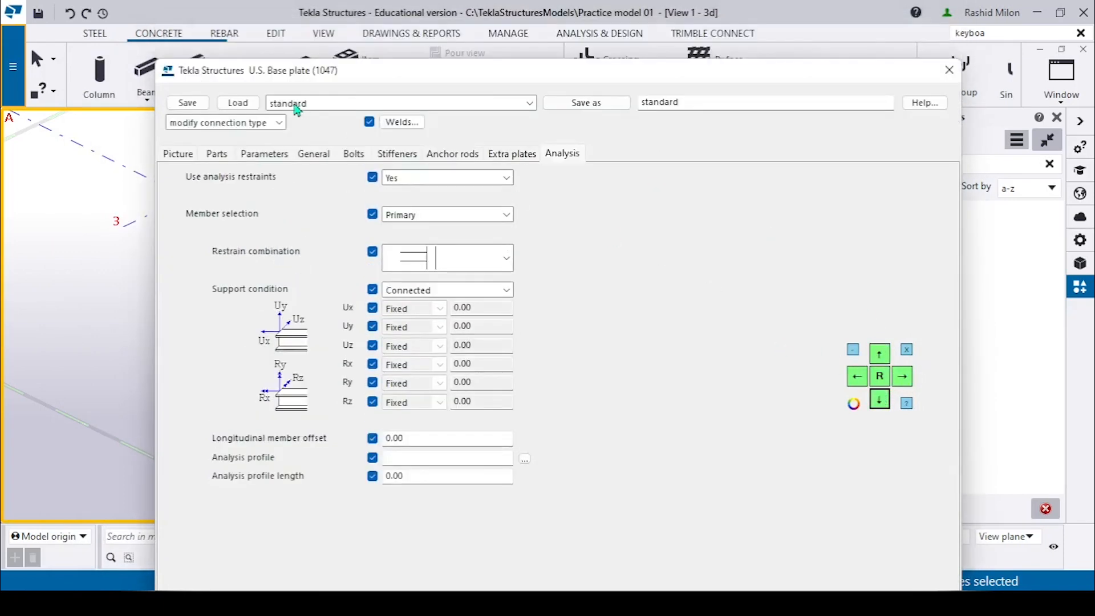
Move the base plate dialog aside to uncover the footing, interrupt the running command and select the steel column on it.
{"action": "left_click", "coordinate": [217, 154]}
{"action": "left_click", "coordinate": [178, 154]}
{"action": "left_click_drag", "start_coordinate": [288, 75], "coordinate": [566, 77]}
{"action": "scroll", "coordinate": [359, 271], "scroll_direction": "down", "scroll_amount": 3}
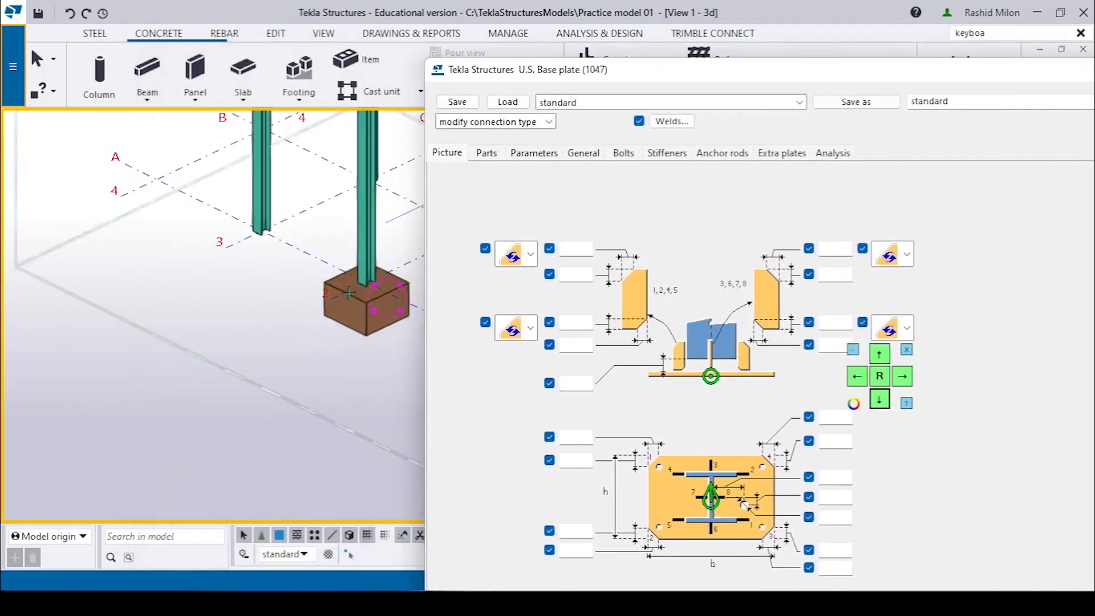
{"action": "middle_click_drag", "start_coordinate": [371, 285], "coordinate": [259, 288]}
{"action": "scroll", "coordinate": [264, 293], "scroll_direction": "up", "scroll_amount": 8}
{"action": "right_click", "coordinate": [303, 220]}
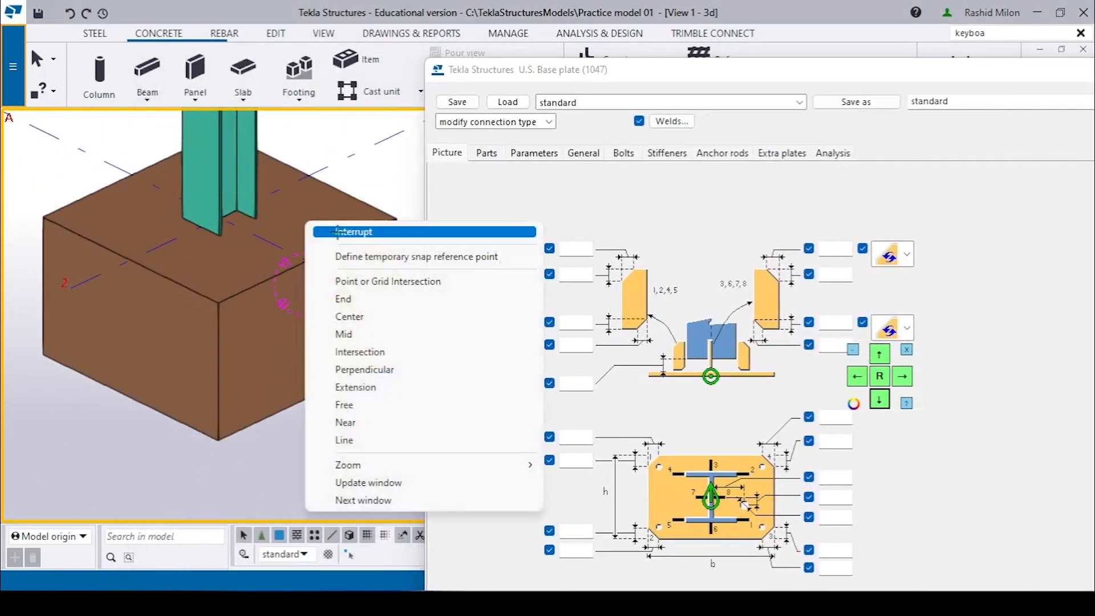
{"action": "left_click", "coordinate": [322, 235]}
{"action": "left_click", "coordinate": [340, 271]}
{"action": "left_click", "coordinate": [236, 221]}
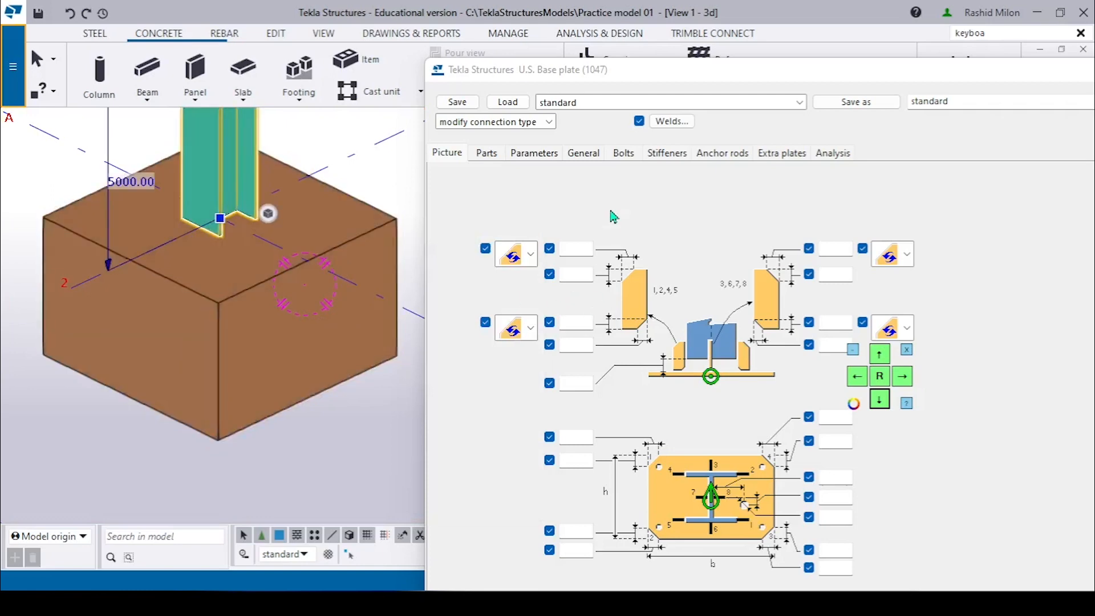
Set the base plate's thickness to 20 and its width and height to 350 each in the part settings.
{"action": "left_click", "coordinate": [487, 153]}
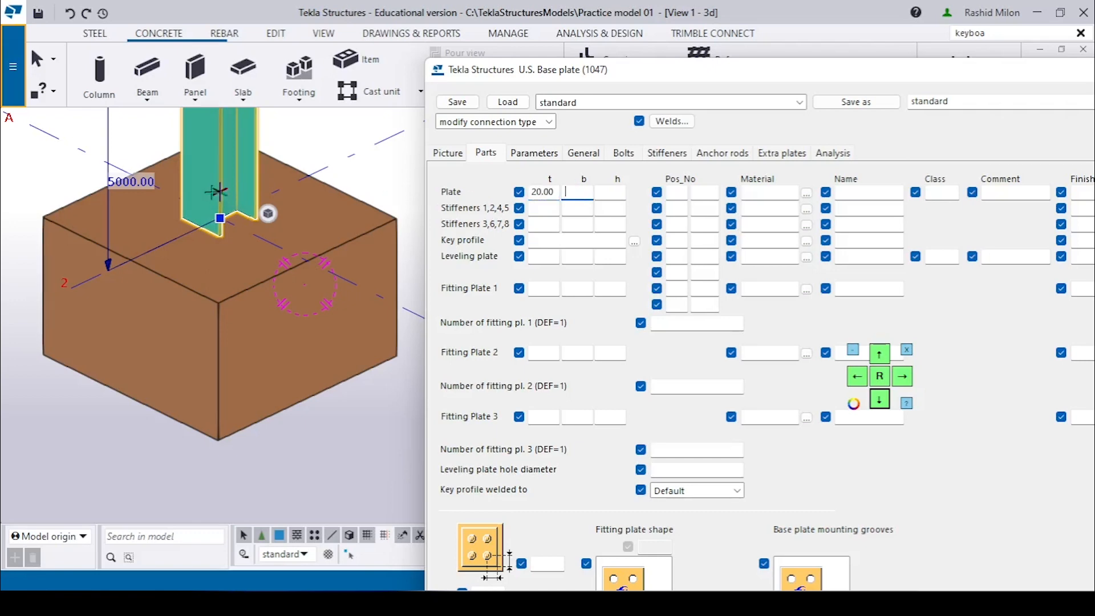
{"action": "middle_click_drag", "start_coordinate": [217, 191], "coordinate": [178, 191]}
{"action": "right_click", "coordinate": [181, 169]}
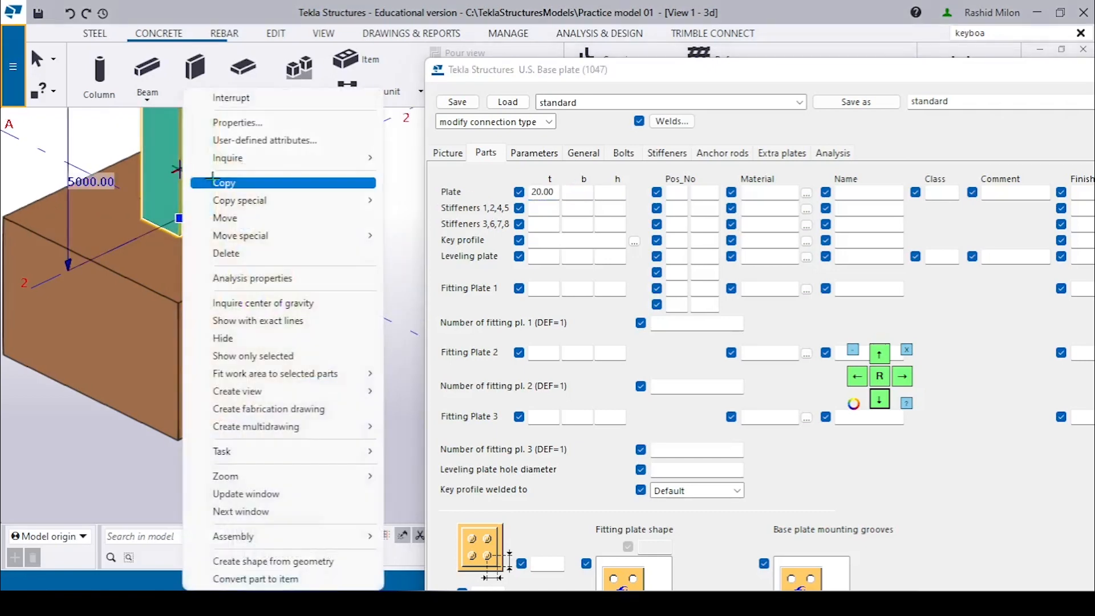
{"action": "left_click", "coordinate": [231, 99]}
{"action": "left_click_drag", "start_coordinate": [805, 74], "coordinate": [681, 54]}
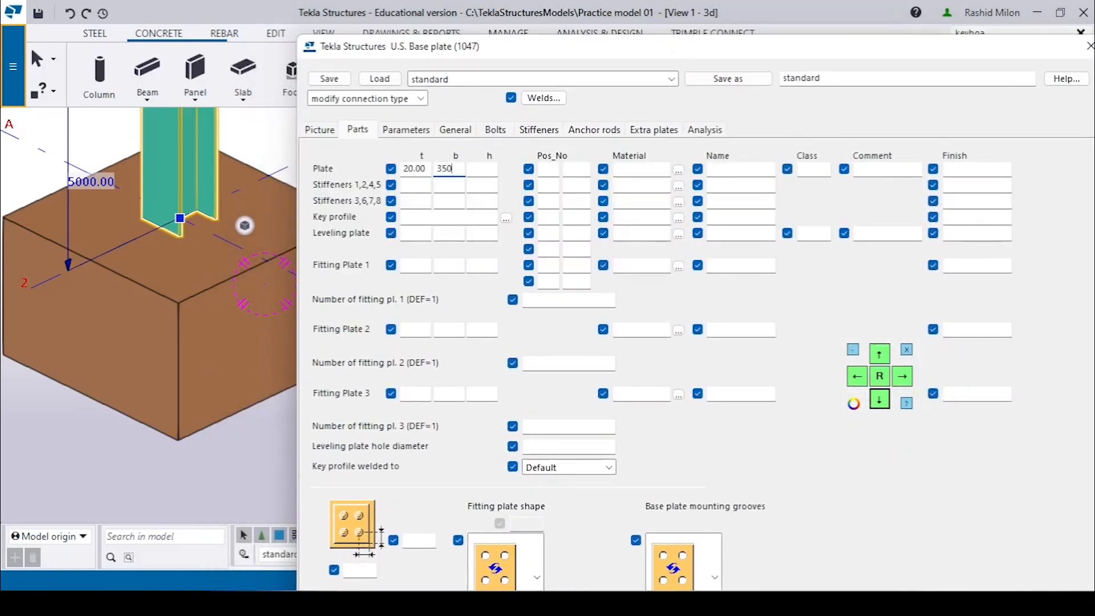
{"action": "left_click", "coordinate": [485, 169]}
{"action": "left_click_drag", "start_coordinate": [657, 49], "coordinate": [549, 54]}
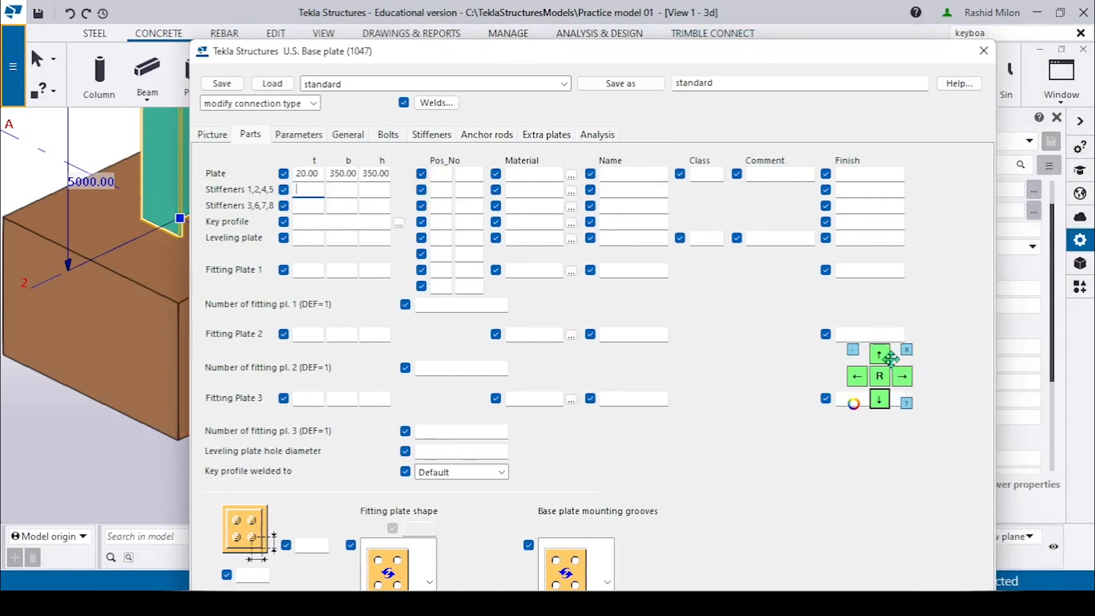
Shift the base plate dialog up with Screen Controller until its bottom buttons are reachable, and accept the settings.
{"action": "left_click", "coordinate": [880, 358]}
{"action": "left_click", "coordinate": [880, 357]}
{"action": "left_click", "coordinate": [880, 357]}
{"action": "left_click", "coordinate": [880, 358]}
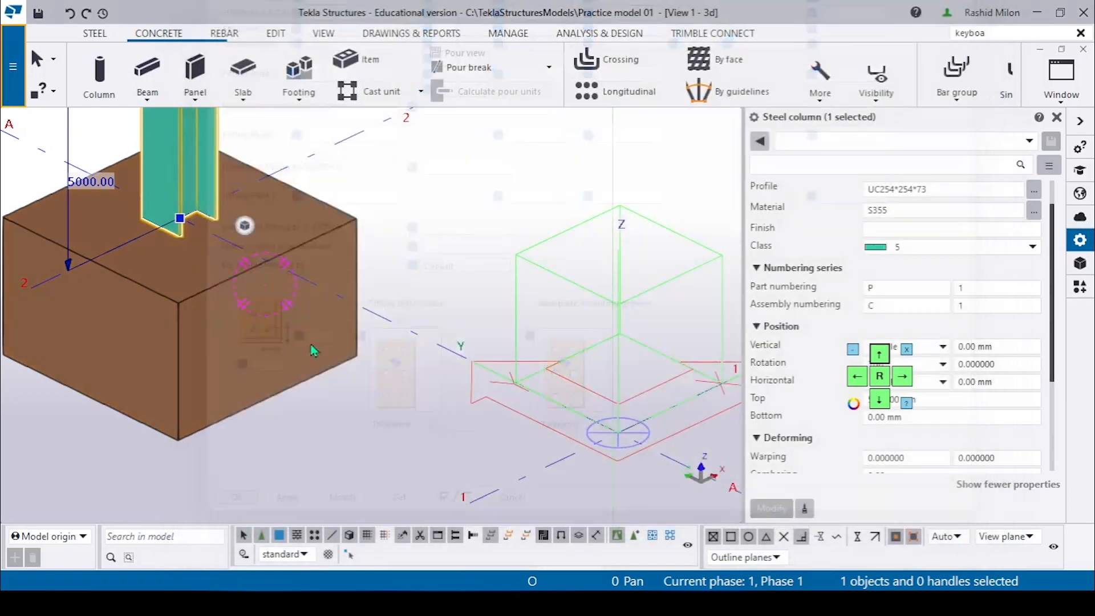
Search the Applications & components catalog for 1047 and apply U.S. Base plate (1047) to the column on the footing.
{"action": "left_click", "coordinate": [1079, 287]}
{"action": "left_click", "coordinate": [1017, 166]}
{"action": "left_click", "coordinate": [1002, 163]}
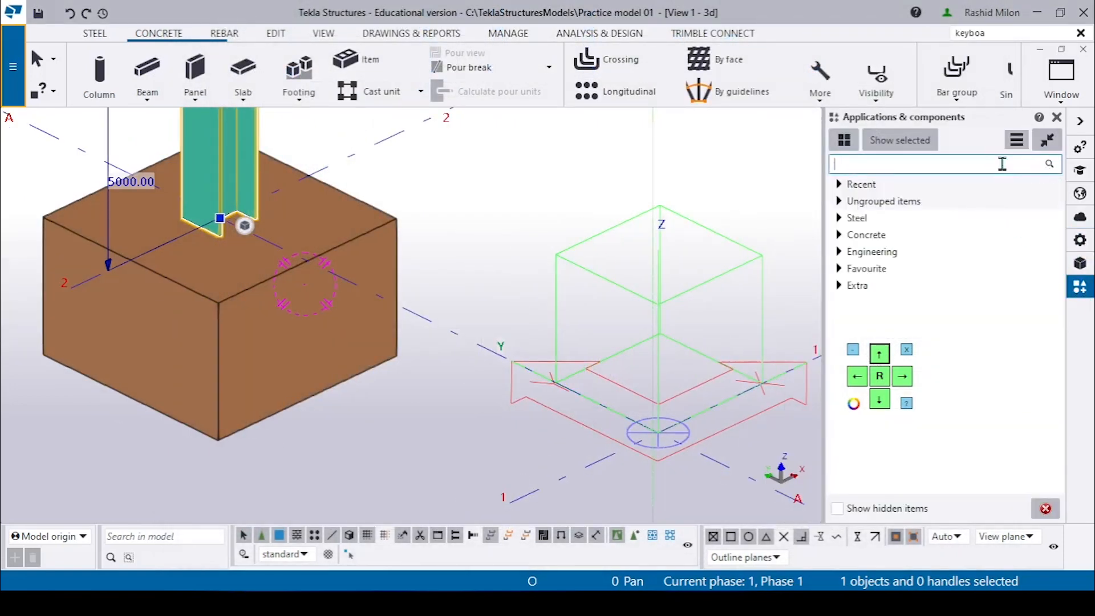
{"action": "type", "text": "1047"}
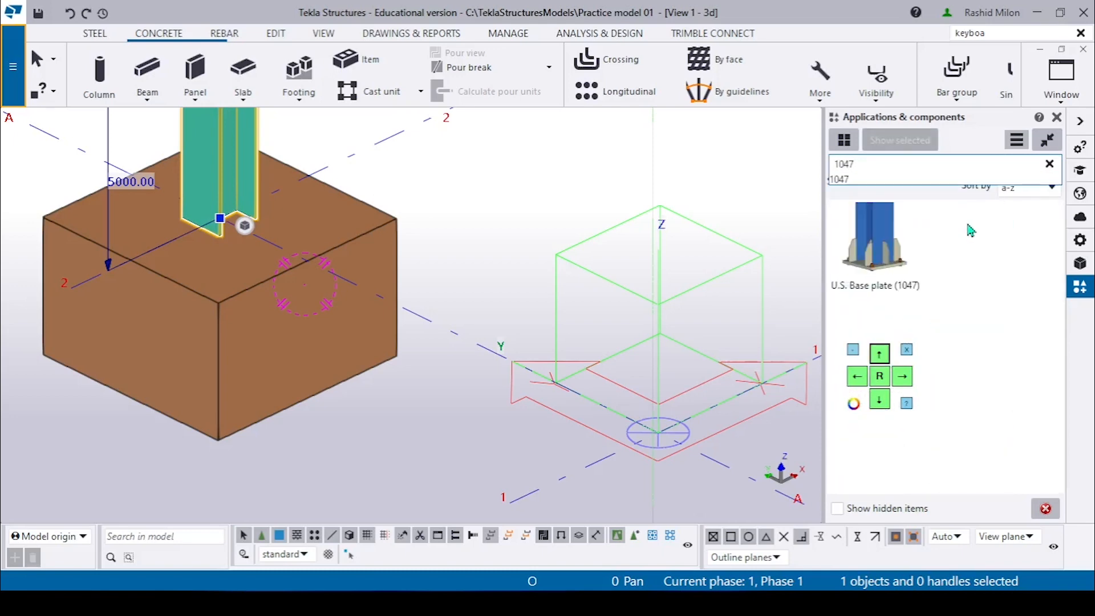
{"action": "left_click", "coordinate": [874, 240]}
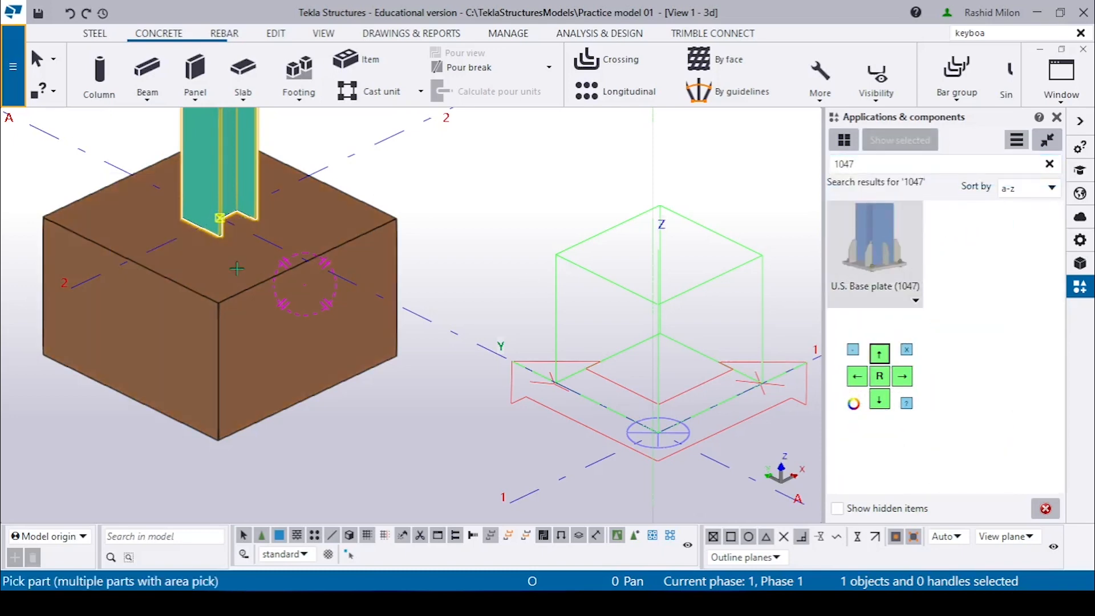
{"action": "scroll", "coordinate": [228, 250], "scroll_direction": "up", "scroll_amount": 4}
{"action": "left_click", "coordinate": [231, 154]}
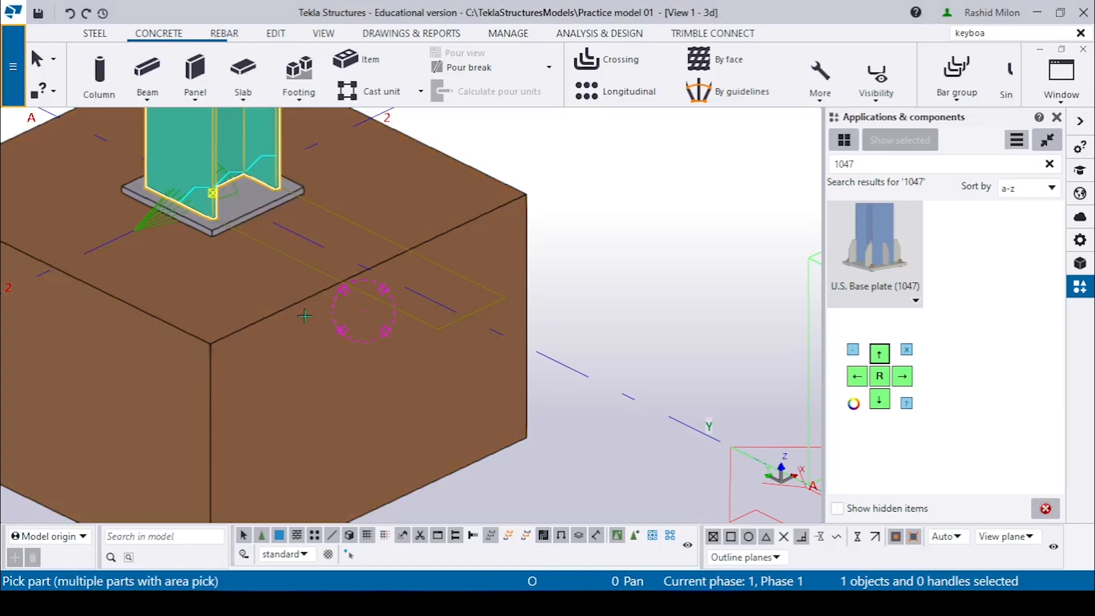
{"action": "scroll", "coordinate": [342, 374], "scroll_direction": "down", "scroll_amount": 3}
{"action": "right_click", "coordinate": [369, 224]}
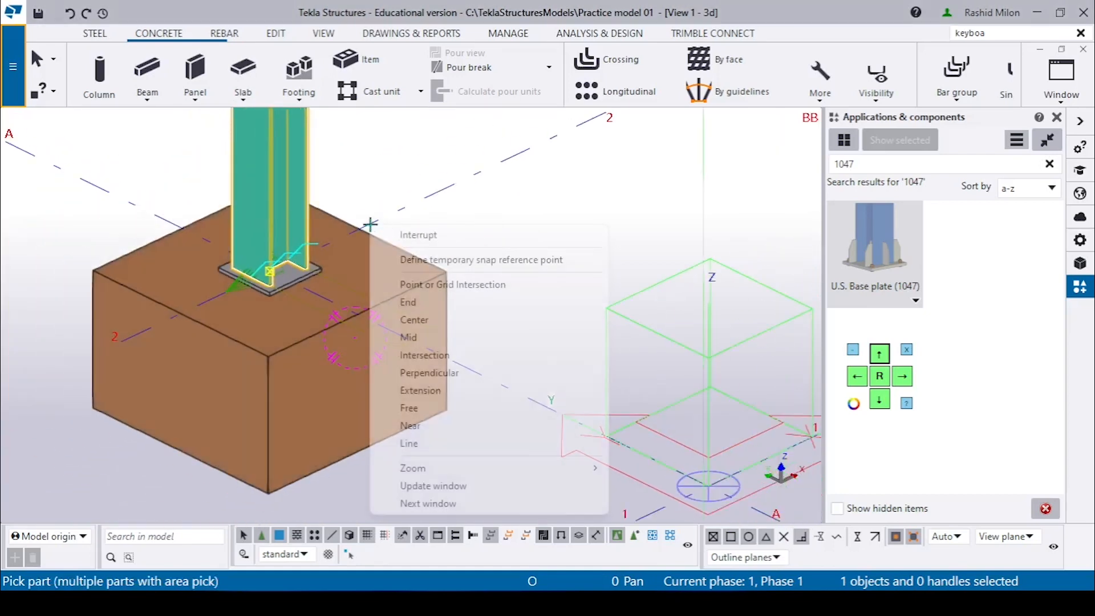
{"action": "left_click", "coordinate": [395, 235]}
Examine the new base plate, its bolt holes and the column flange edge from close up in the 3D view.
{"action": "scroll", "coordinate": [281, 272], "scroll_direction": "up", "scroll_amount": 6}
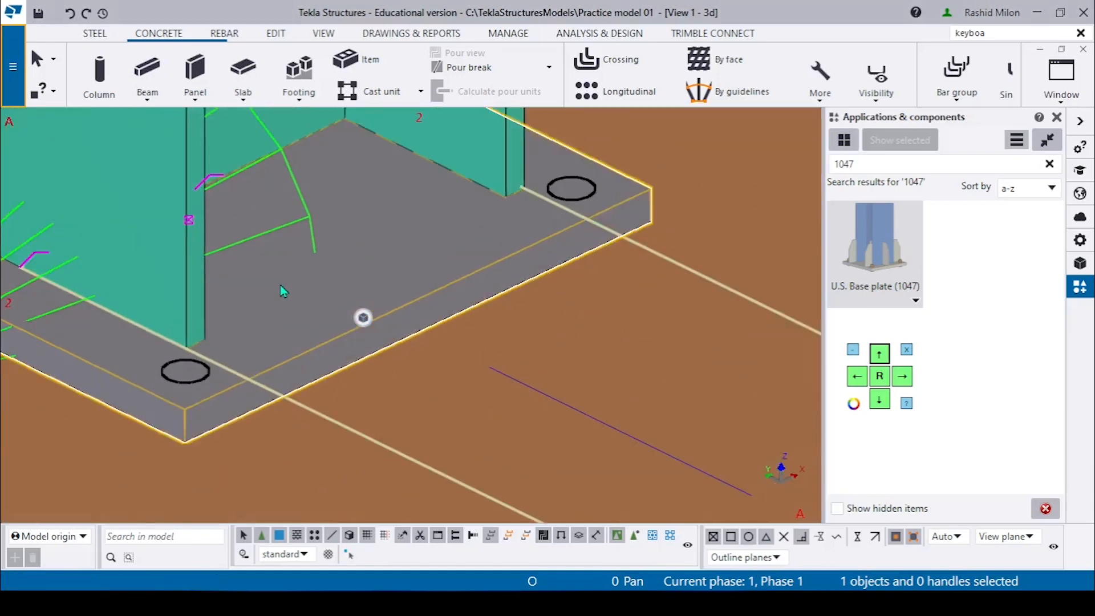
{"action": "scroll", "coordinate": [366, 362], "scroll_direction": "down", "scroll_amount": 2}
{"action": "middle_click_drag", "start_coordinate": [344, 362], "coordinate": [386, 439], "text": "ctrl"}
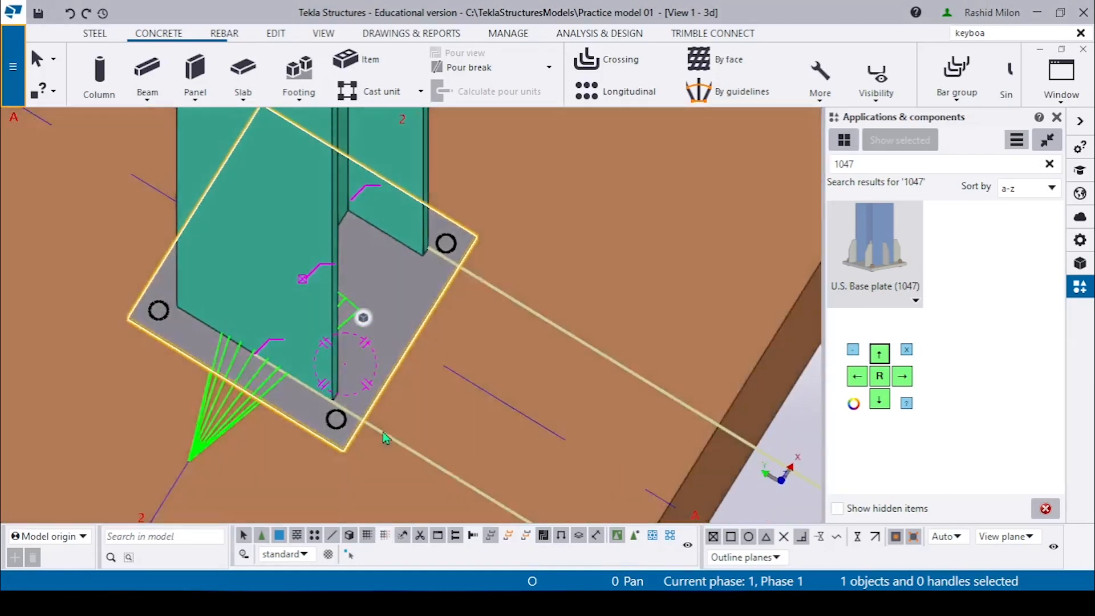
{"action": "scroll", "coordinate": [380, 419], "scroll_direction": "up", "scroll_amount": 4}
{"action": "scroll", "coordinate": [293, 404], "scroll_direction": "up", "scroll_amount": 3}
{"action": "mouse_move", "coordinate": [310, 365]}
{"action": "middle_mouse_down", "text": "ctrl"}
{"action": "mouse_move", "coordinate": [271, 411]}
{"action": "mouse_move", "coordinate": [245, 382]}
{"action": "mouse_move", "coordinate": [291, 359]}
{"action": "middle_mouse_up", "text": "ctrl"}
{"action": "scroll", "coordinate": [291, 358], "scroll_direction": "down", "scroll_amount": 1}
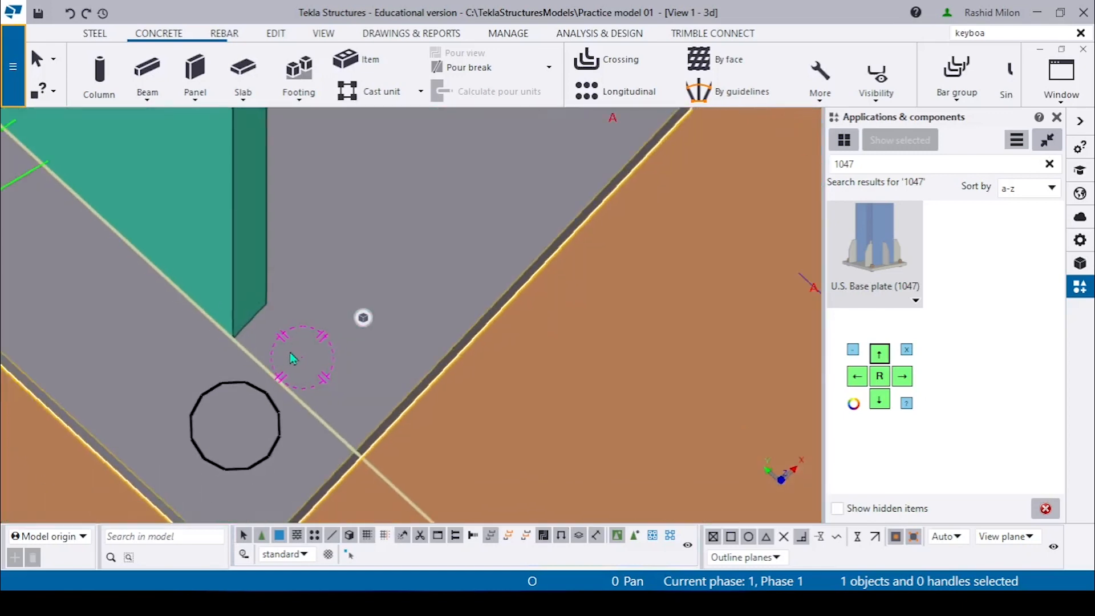
Switch to the plan view and examine the clearance between the plate's upper-left bolt hole and the column flange.
{"action": "key", "text": "ctrl+p"}
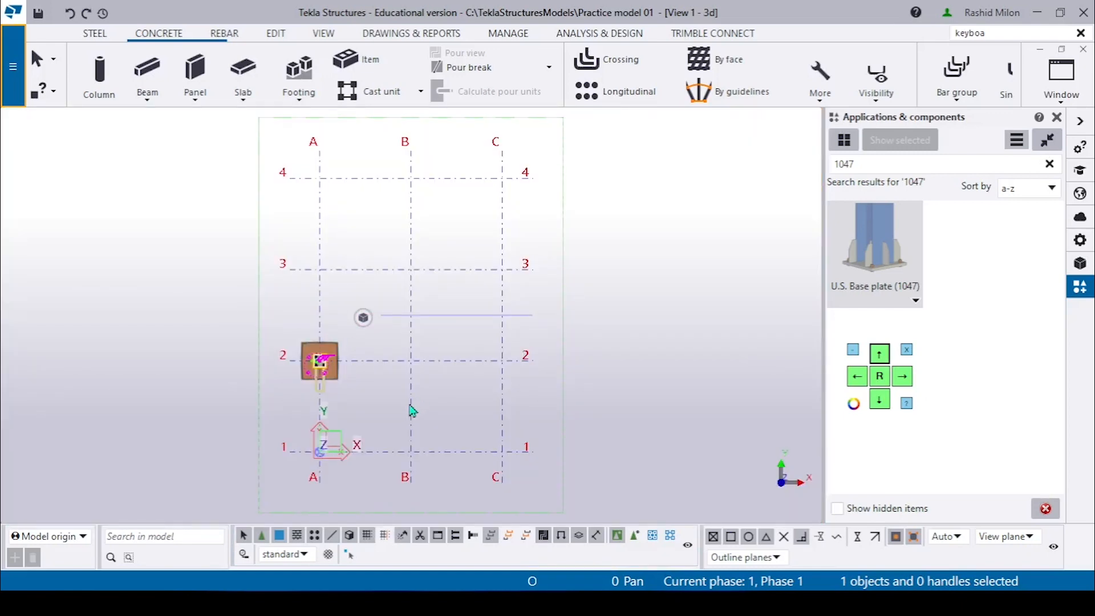
{"action": "scroll", "coordinate": [412, 410], "scroll_direction": "up", "scroll_amount": 10}
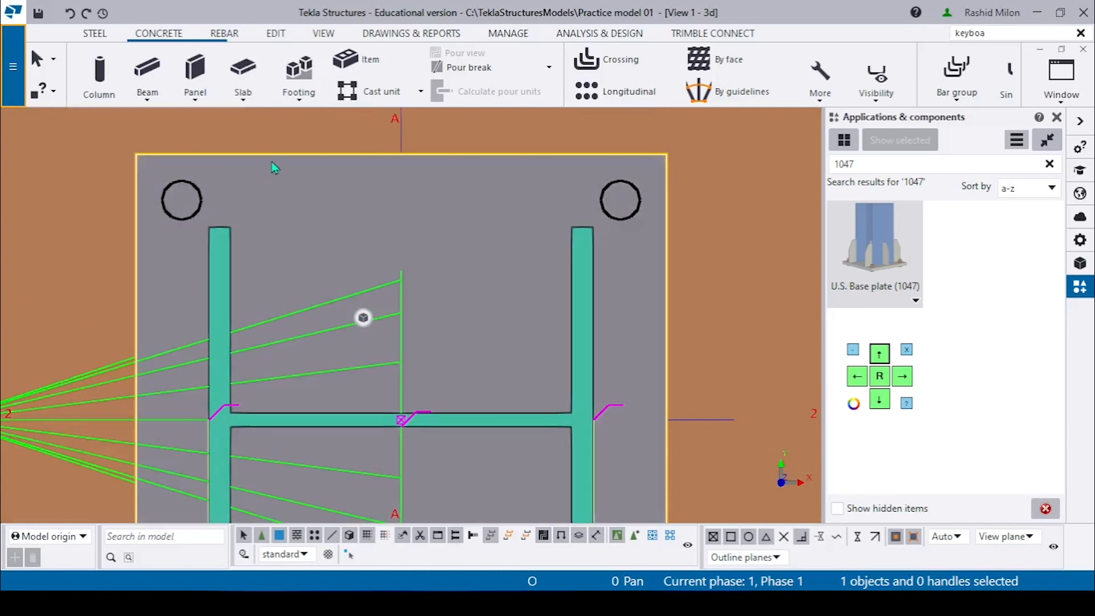
{"action": "scroll", "coordinate": [273, 167], "scroll_direction": "down", "scroll_amount": 5}
{"action": "scroll", "coordinate": [251, 218], "scroll_direction": "up", "scroll_amount": 8}
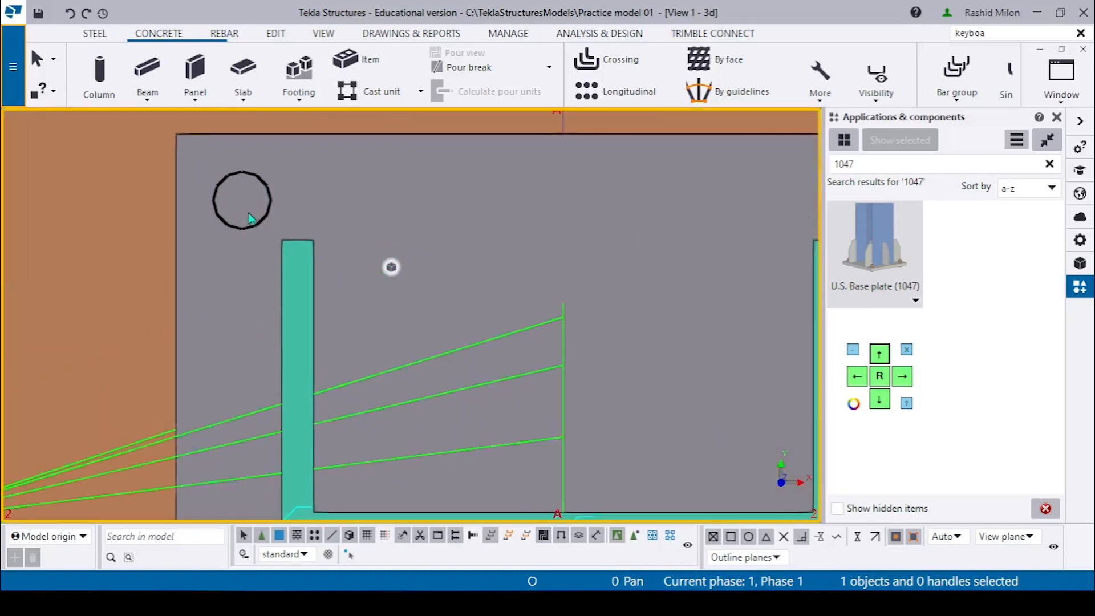
{"action": "scroll", "coordinate": [251, 218], "scroll_direction": "up", "scroll_amount": 3}
{"action": "scroll", "coordinate": [268, 223], "scroll_direction": "down", "scroll_amount": 4}
{"action": "scroll", "coordinate": [288, 272], "scroll_direction": "up", "scroll_amount": 1}
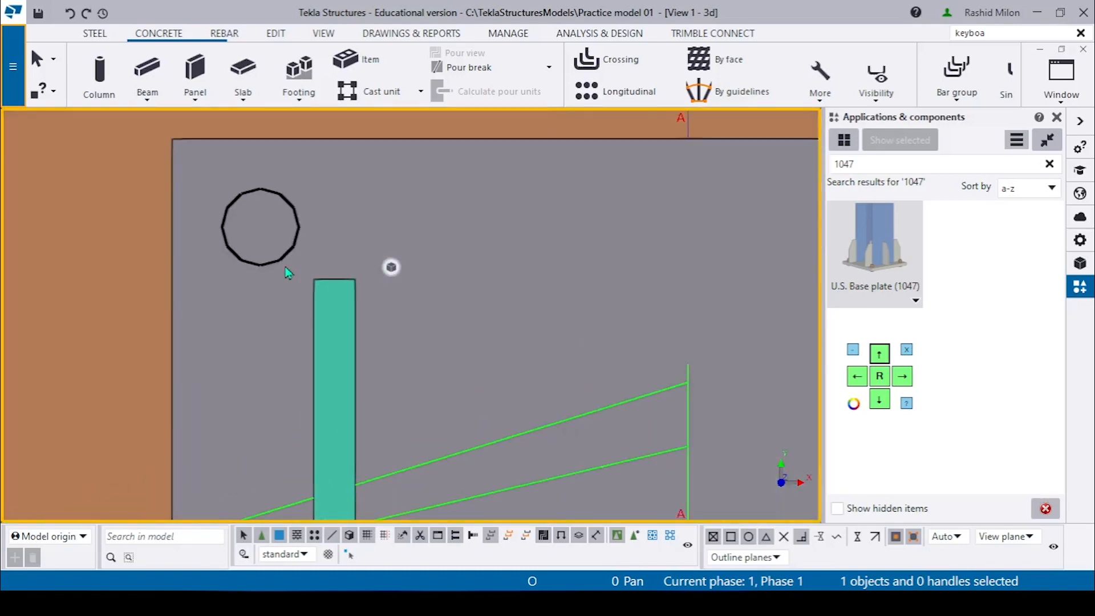
{"action": "scroll", "coordinate": [288, 273], "scroll_direction": "up", "scroll_amount": 2}
Measure the horizontal distance from the column flange corner to the upper-left bolt hole's centre, with the parts shown in wireframe.
{"action": "left_click", "coordinate": [508, 34]}
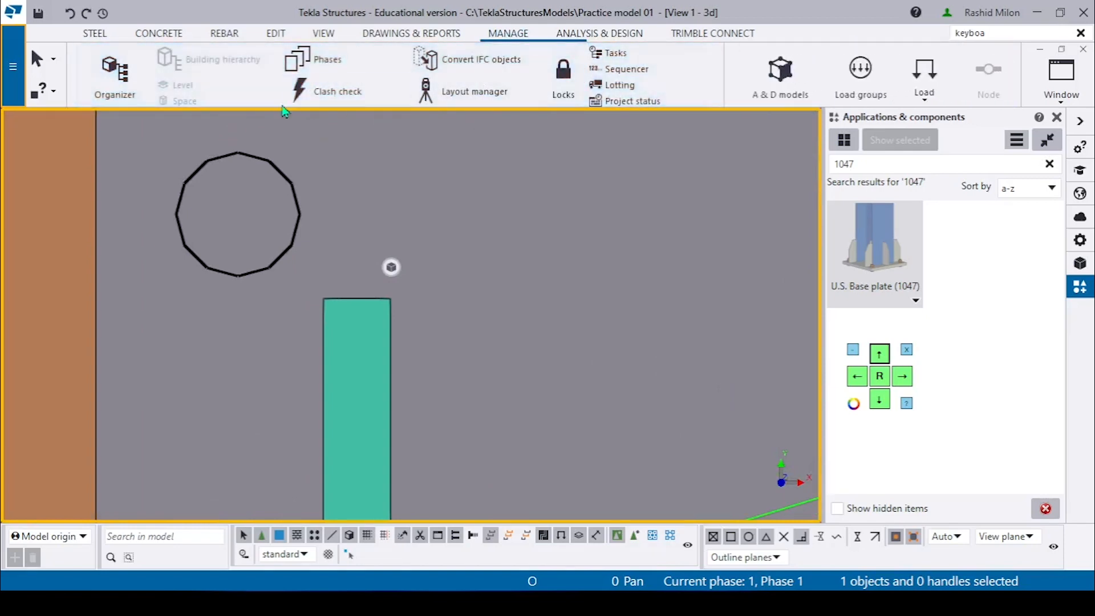
{"action": "left_click", "coordinate": [275, 37]}
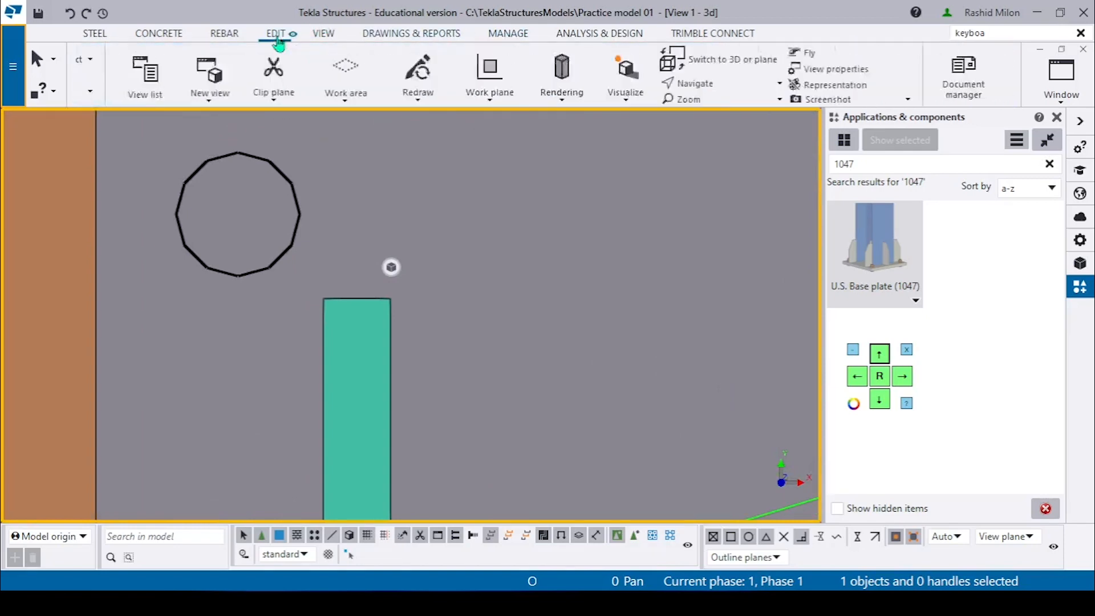
{"action": "left_click", "coordinate": [747, 94]}
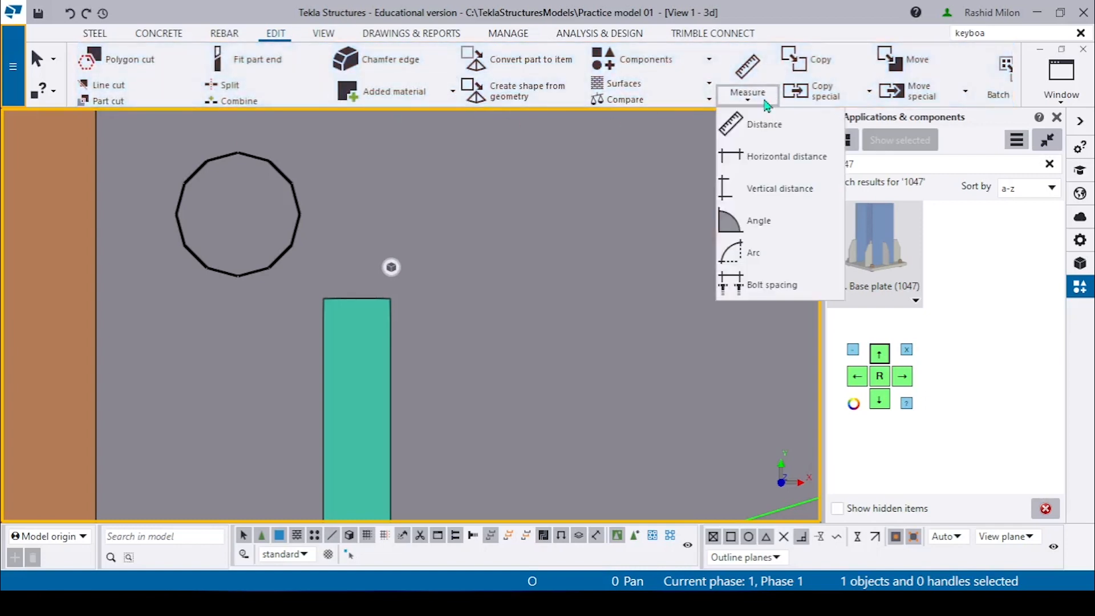
{"action": "left_click", "coordinate": [767, 165]}
{"action": "left_click", "coordinate": [323, 299]}
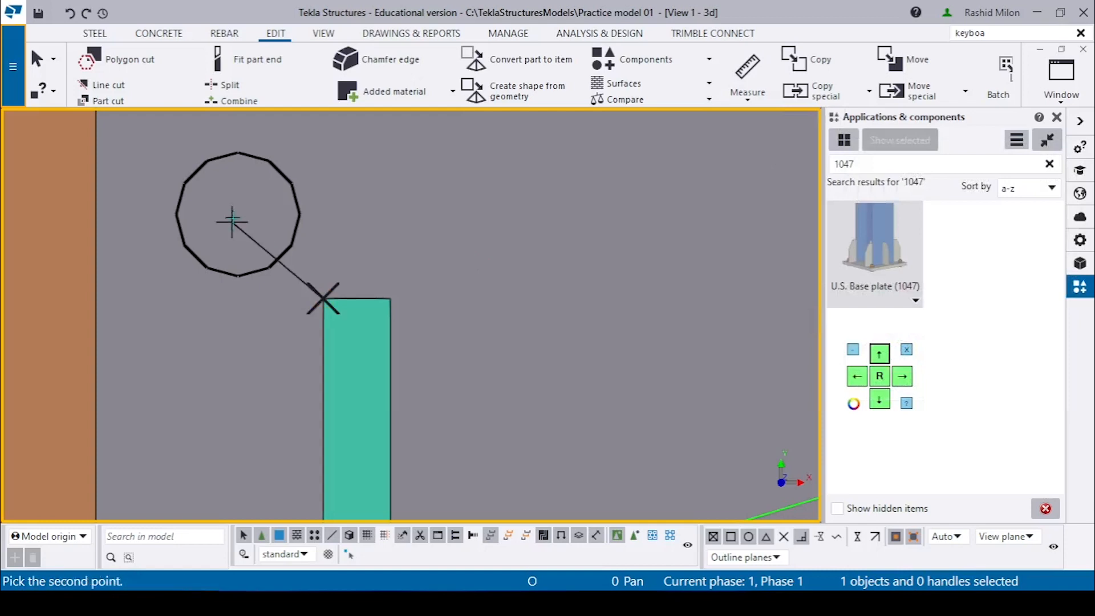
{"action": "scroll", "coordinate": [235, 199], "scroll_direction": "down", "scroll_amount": 4}
{"action": "scroll", "coordinate": [233, 216], "scroll_direction": "down", "scroll_amount": 2}
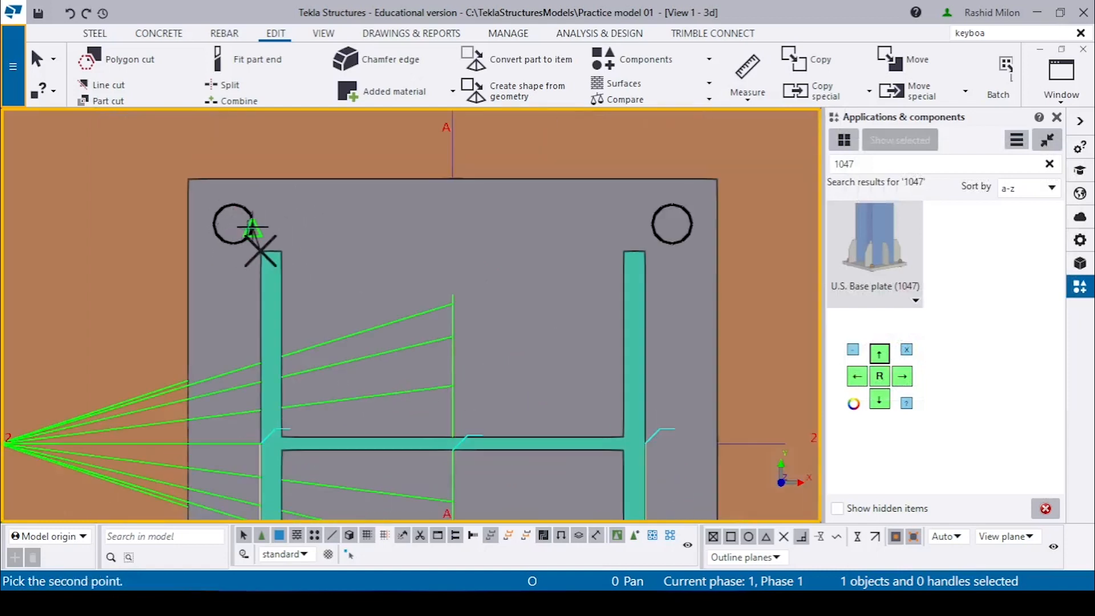
{"action": "key", "text": "ctrl+1"}
{"action": "scroll", "coordinate": [240, 221], "scroll_direction": "up", "scroll_amount": 5}
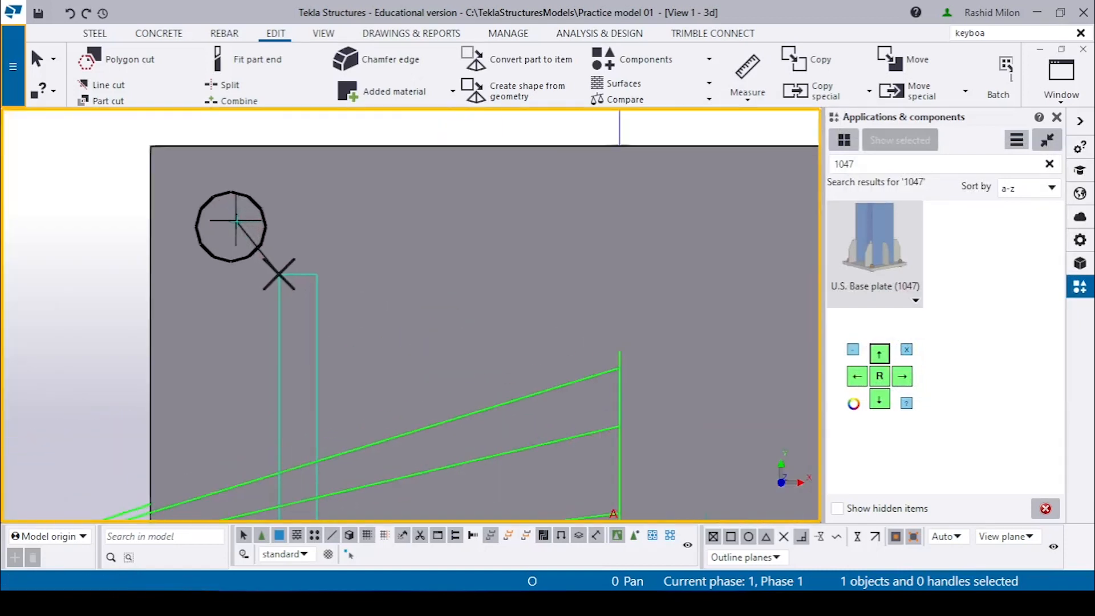
{"action": "scroll", "coordinate": [225, 252], "scroll_direction": "down", "scroll_amount": 2}
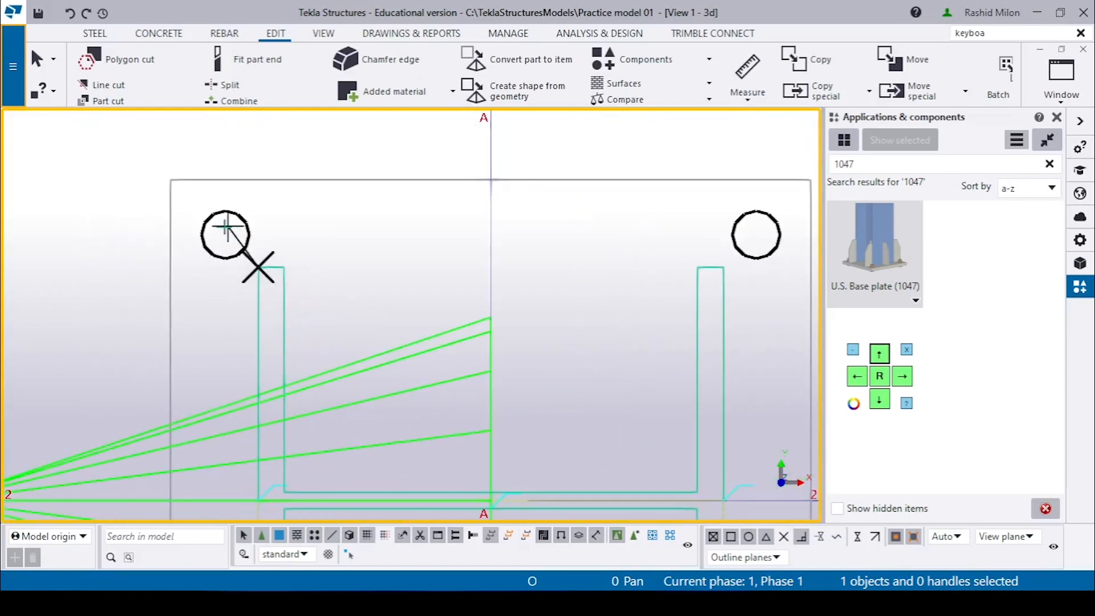
{"action": "left_click", "coordinate": [225, 260]}
{"action": "left_click", "coordinate": [226, 184]}
{"action": "scroll", "coordinate": [284, 229], "scroll_direction": "up", "scroll_amount": 3}
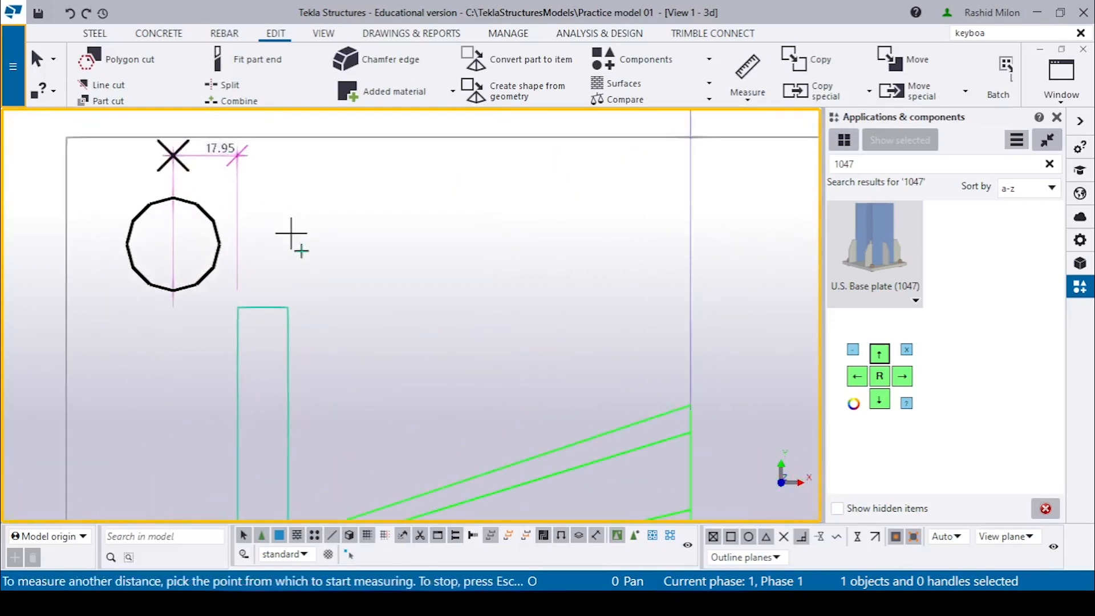
{"action": "right_click", "coordinate": [313, 237]}
{"action": "left_click", "coordinate": [353, 245]}
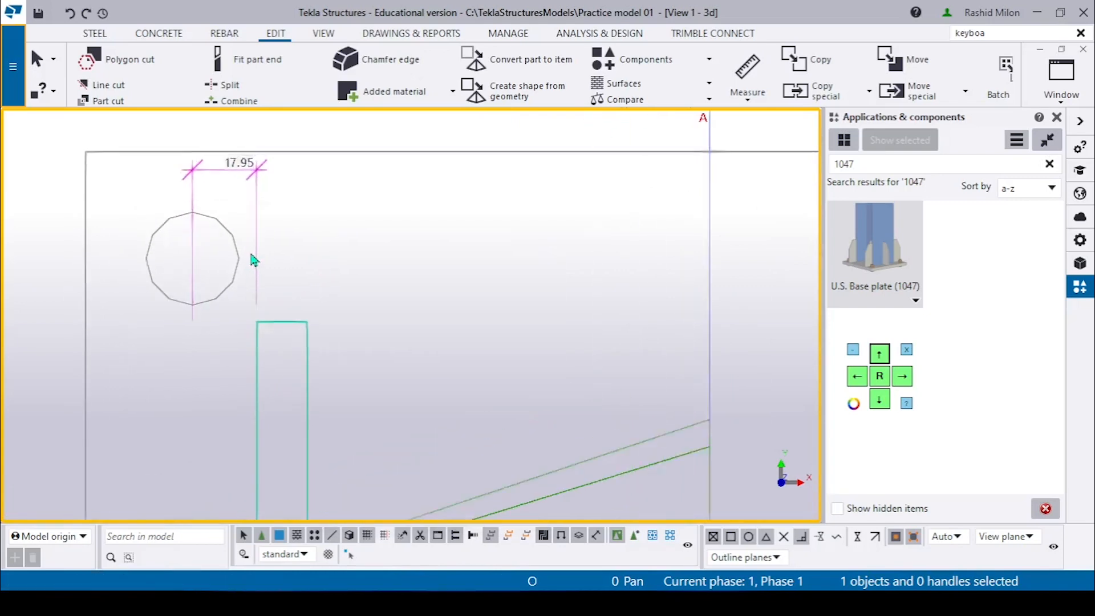
Examine the measured hole offset and the bolt hole layout around the column in plan view.
{"action": "scroll", "coordinate": [271, 273], "scroll_direction": "up", "scroll_amount": 1}
{"action": "scroll", "coordinate": [296, 368], "scroll_direction": "down", "scroll_amount": 4}
{"action": "scroll", "coordinate": [258, 293], "scroll_direction": "up", "scroll_amount": 4}
{"action": "scroll", "coordinate": [249, 318], "scroll_direction": "down", "scroll_amount": 4}
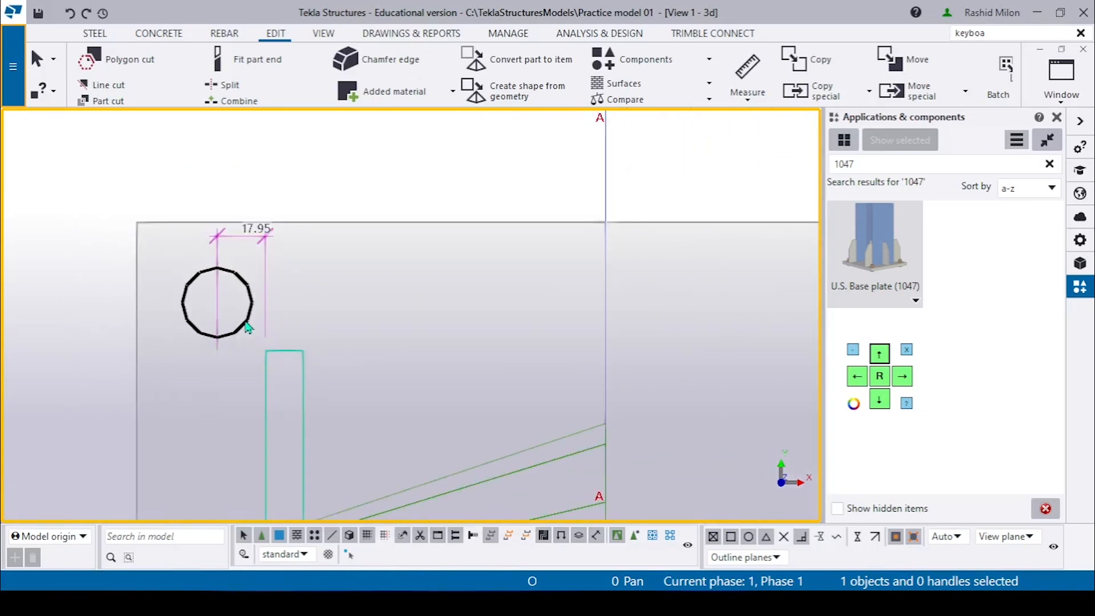
{"action": "scroll", "coordinate": [247, 327], "scroll_direction": "down", "scroll_amount": 4}
{"action": "scroll", "coordinate": [241, 316], "scroll_direction": "up", "scroll_amount": 4}
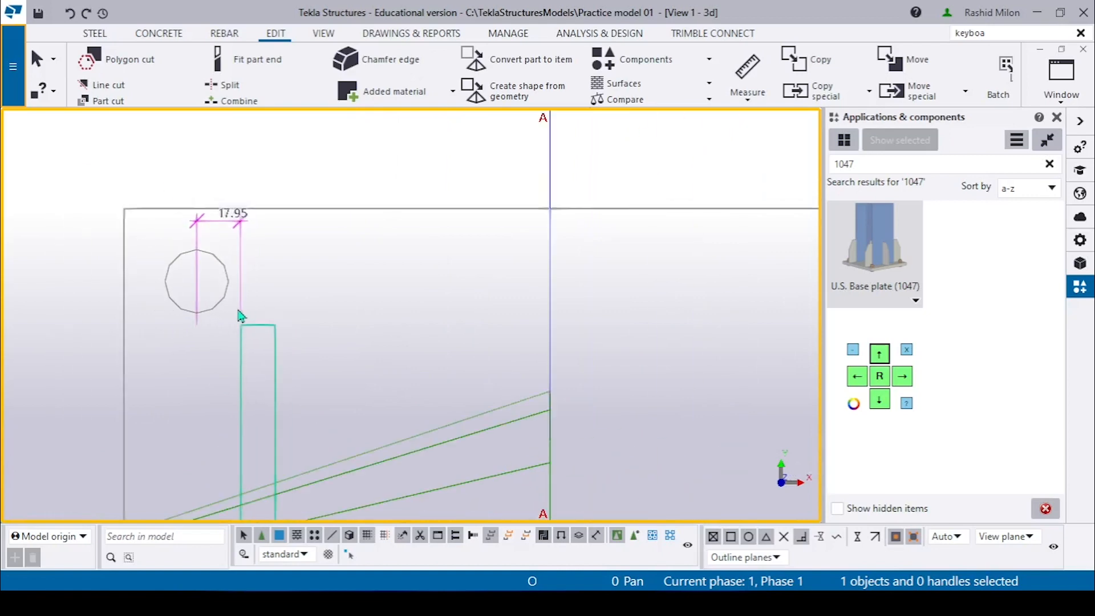
{"action": "scroll", "coordinate": [246, 313], "scroll_direction": "down", "scroll_amount": 5}
{"action": "scroll", "coordinate": [412, 292], "scroll_direction": "up", "scroll_amount": 3}
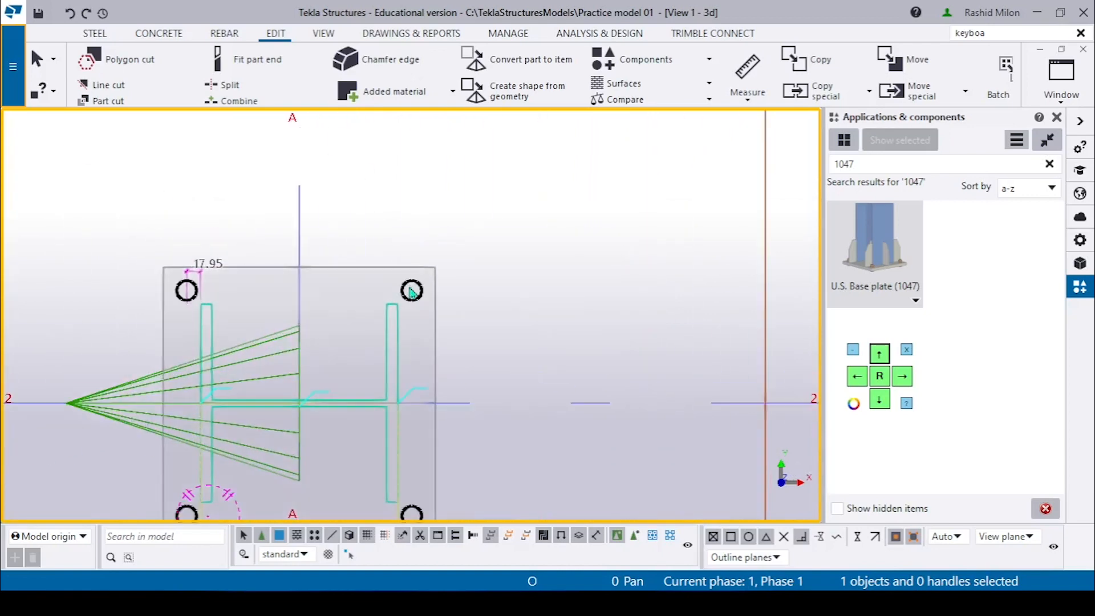
Set the U.S. Base plate (1047) plate dimensions to 20 thick, 400 wide and 400 high.
{"action": "double_click", "coordinate": [874, 264]}
{"action": "left_click", "coordinate": [255, 16]}
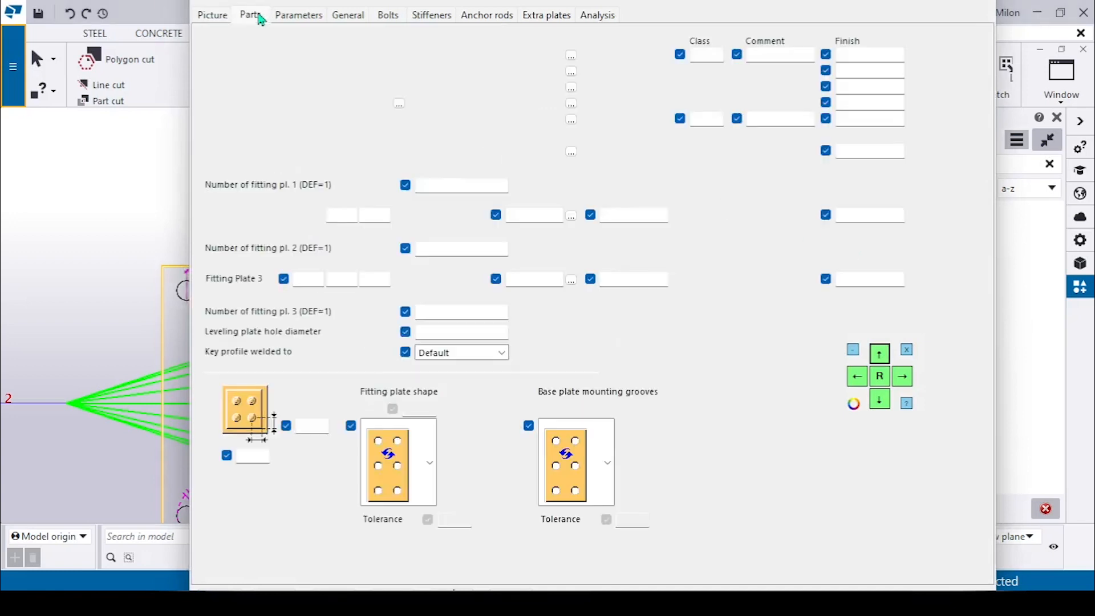
{"action": "left_click_drag", "start_coordinate": [336, 56], "coordinate": [357, 55]}
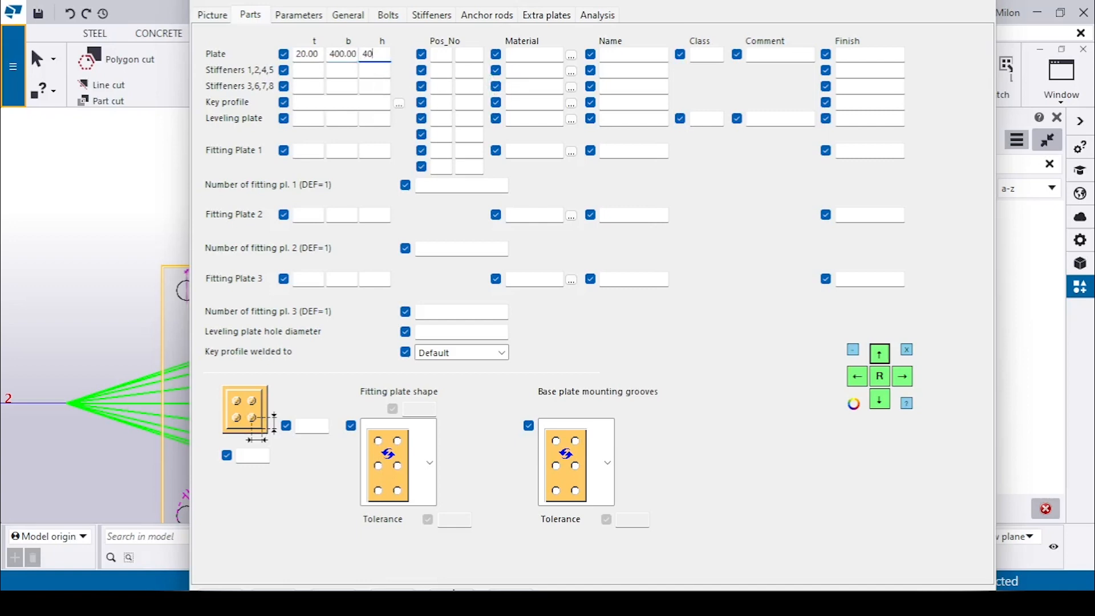
{"action": "left_click", "coordinate": [322, 21]}
Set the base plate bolts to size 20, standard 8.8XOX and tolerance 2.
{"action": "left_click", "coordinate": [350, 17]}
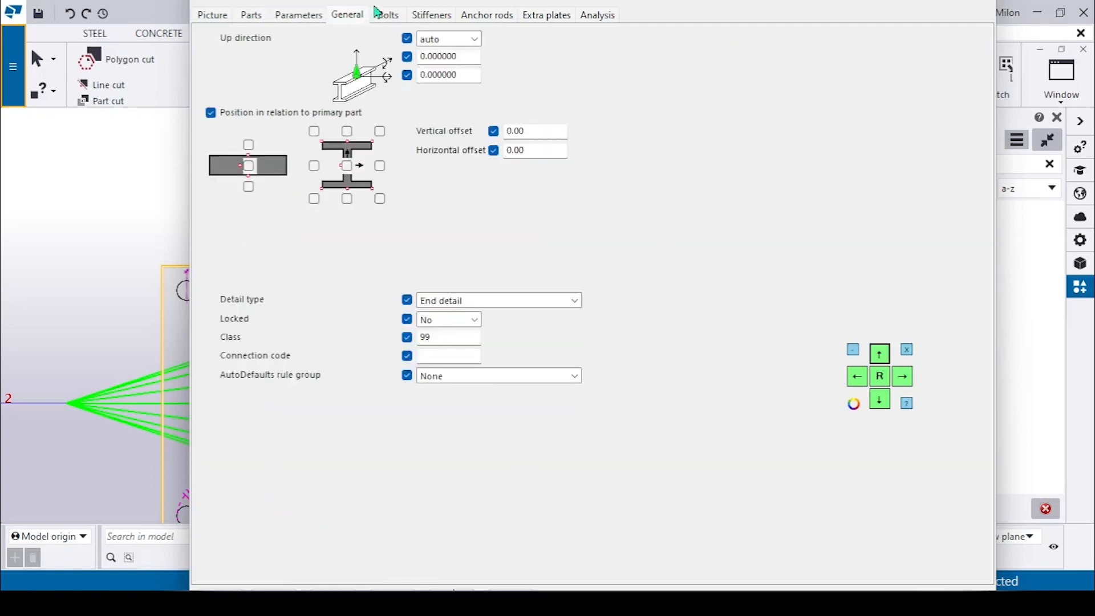
{"action": "left_click", "coordinate": [388, 16]}
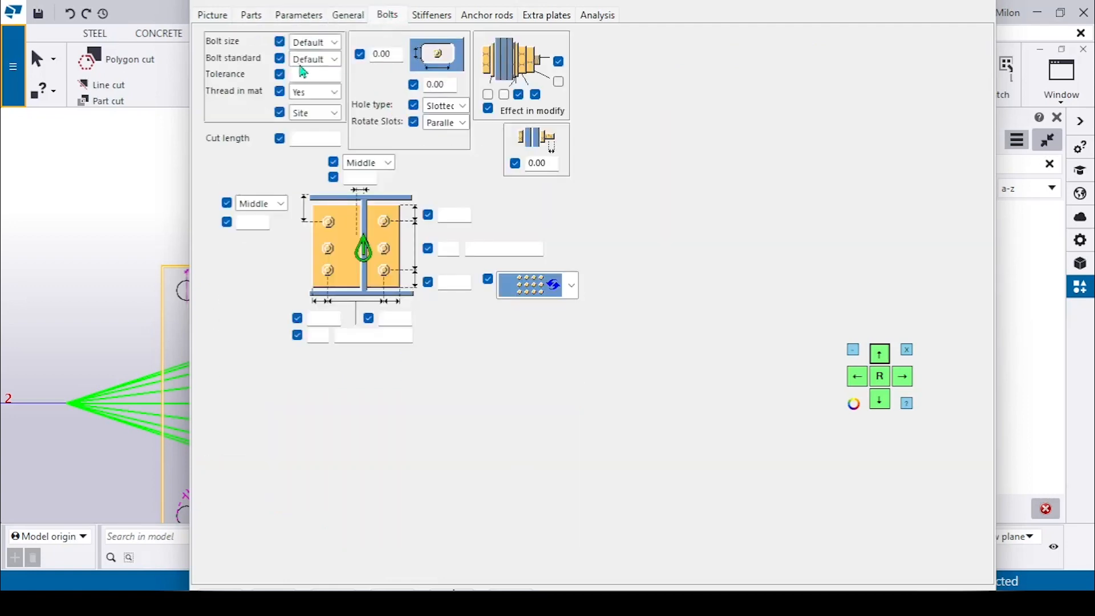
{"action": "left_click", "coordinate": [310, 42]}
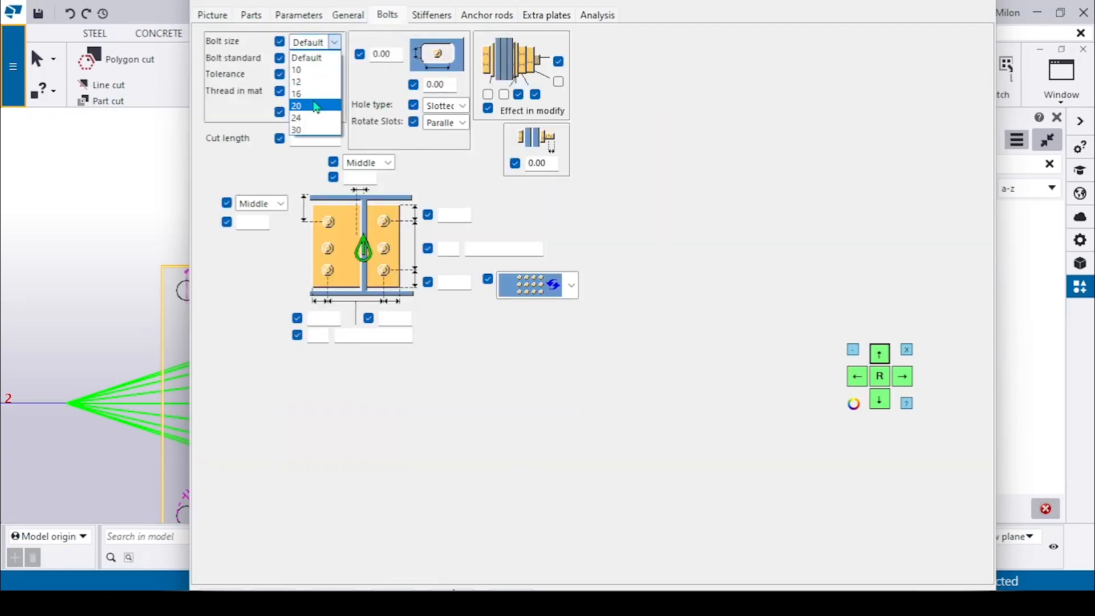
{"action": "left_click", "coordinate": [313, 106]}
{"action": "left_click", "coordinate": [331, 60]}
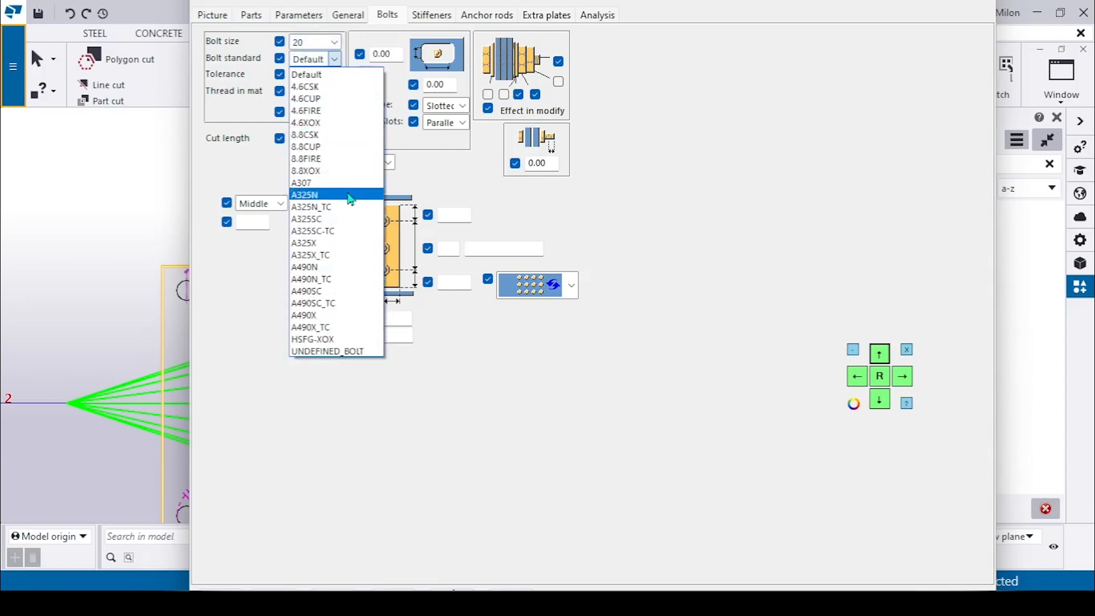
{"action": "left_click", "coordinate": [334, 172]}
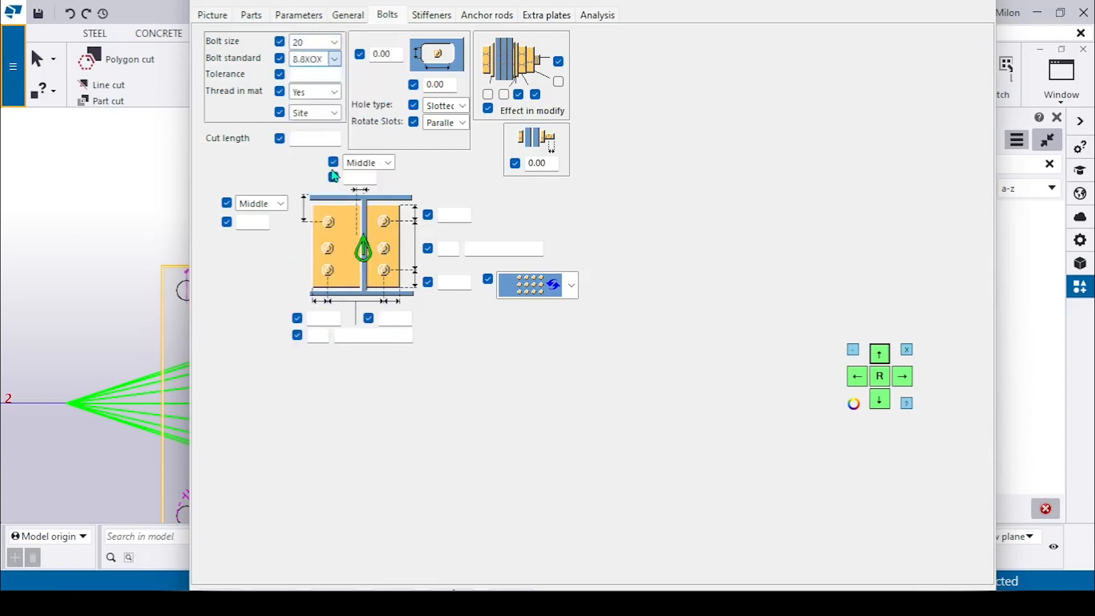
{"action": "left_click", "coordinate": [315, 73]}
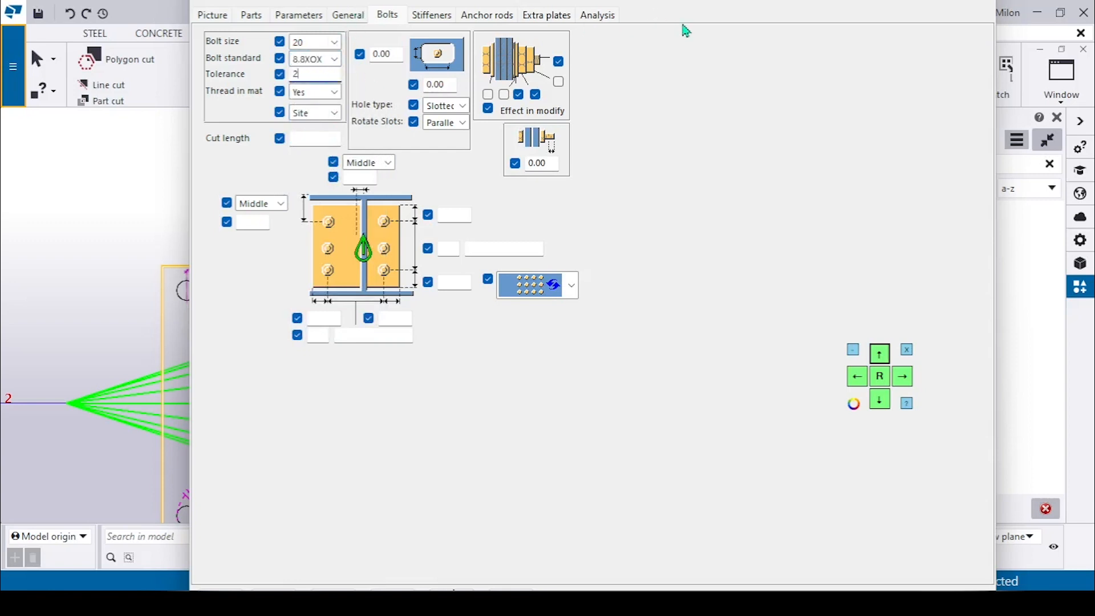
Examine the upper-left bolt hole and its distance from the plate edge and the column flange in plan view.
{"action": "scroll", "coordinate": [70, 349], "scroll_direction": "down", "scroll_amount": 4}
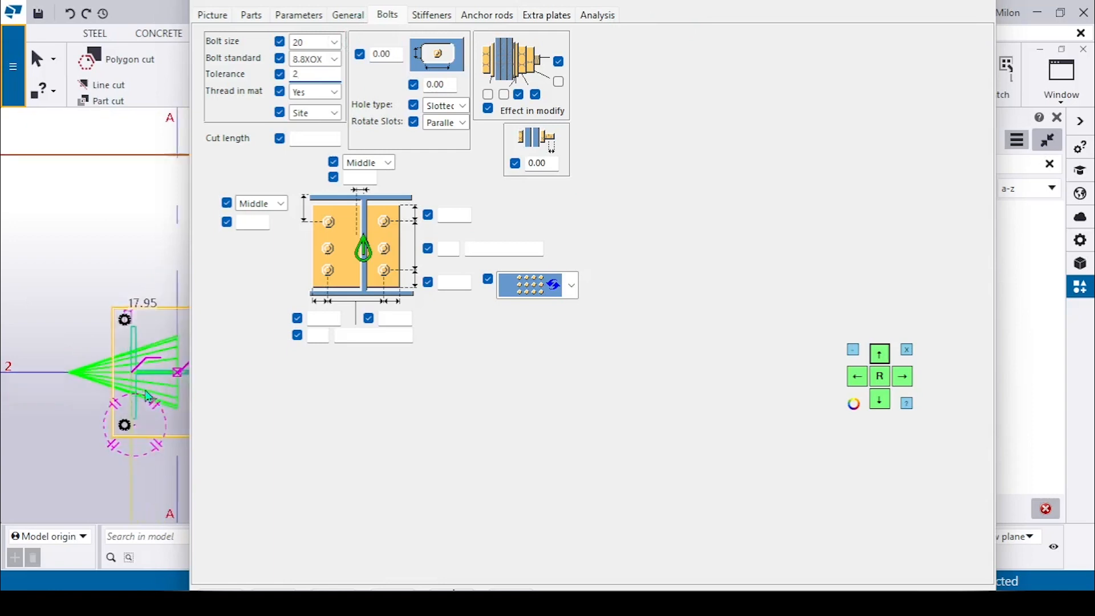
{"action": "scroll", "coordinate": [149, 388], "scroll_direction": "up", "scroll_amount": 5}
{"action": "scroll", "coordinate": [120, 342], "scroll_direction": "down", "scroll_amount": 2}
{"action": "scroll", "coordinate": [95, 260], "scroll_direction": "up", "scroll_amount": 2}
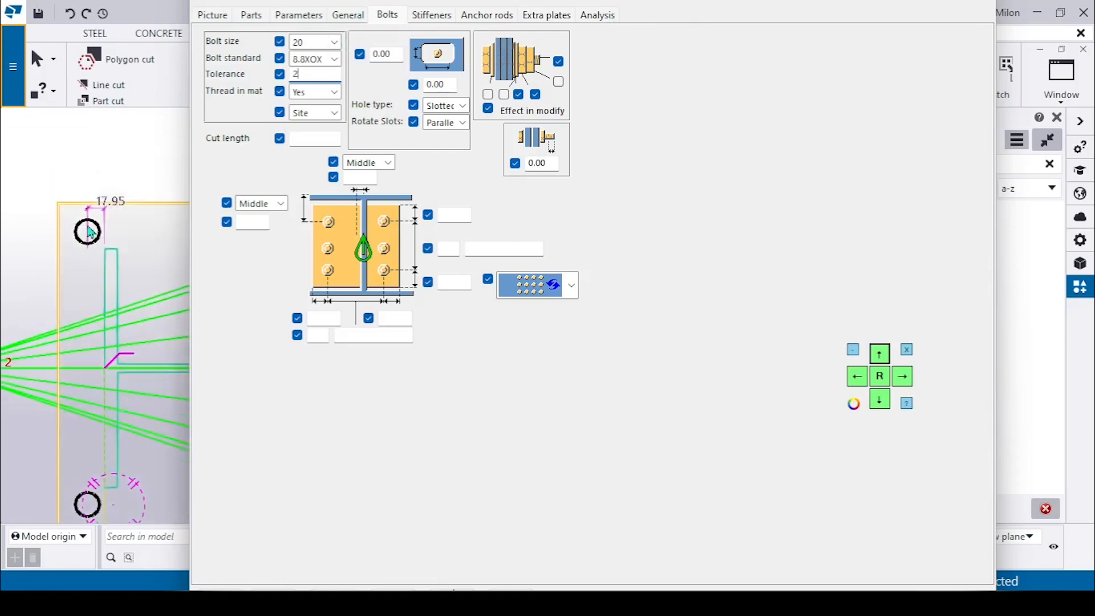
{"action": "scroll", "coordinate": [94, 235], "scroll_direction": "down", "scroll_amount": 2}
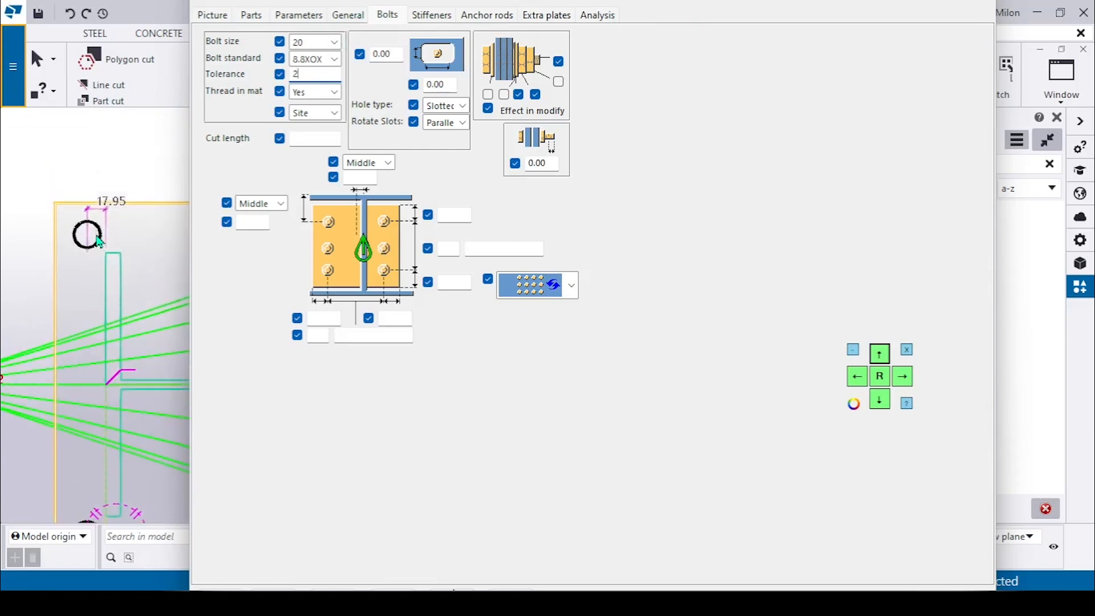
{"action": "scroll", "coordinate": [97, 233], "scroll_direction": "up", "scroll_amount": 3}
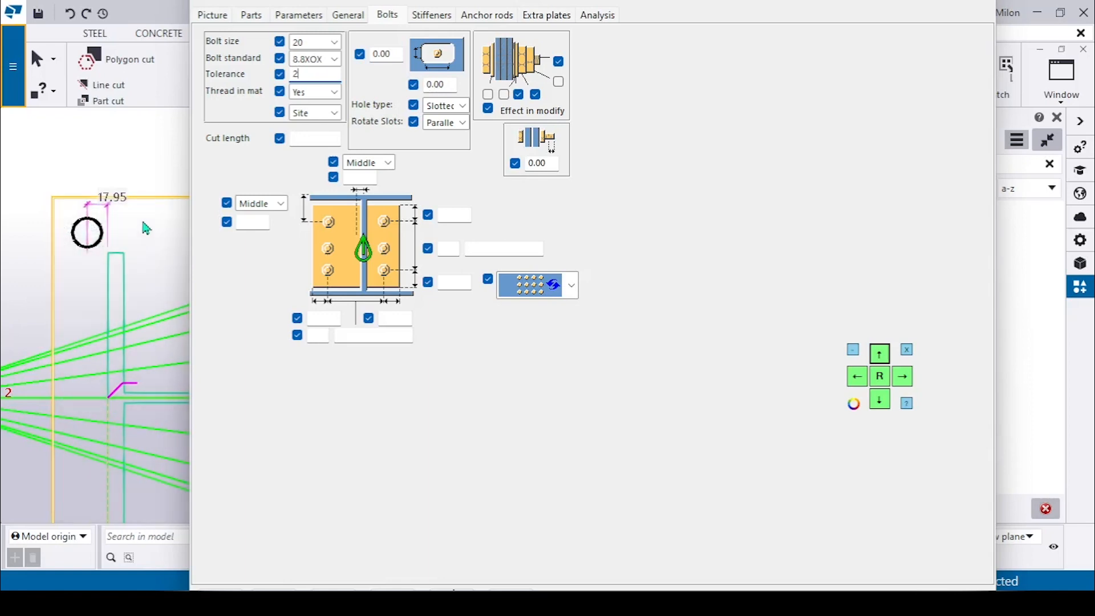
{"action": "scroll", "coordinate": [97, 234], "scroll_direction": "down", "scroll_amount": 2}
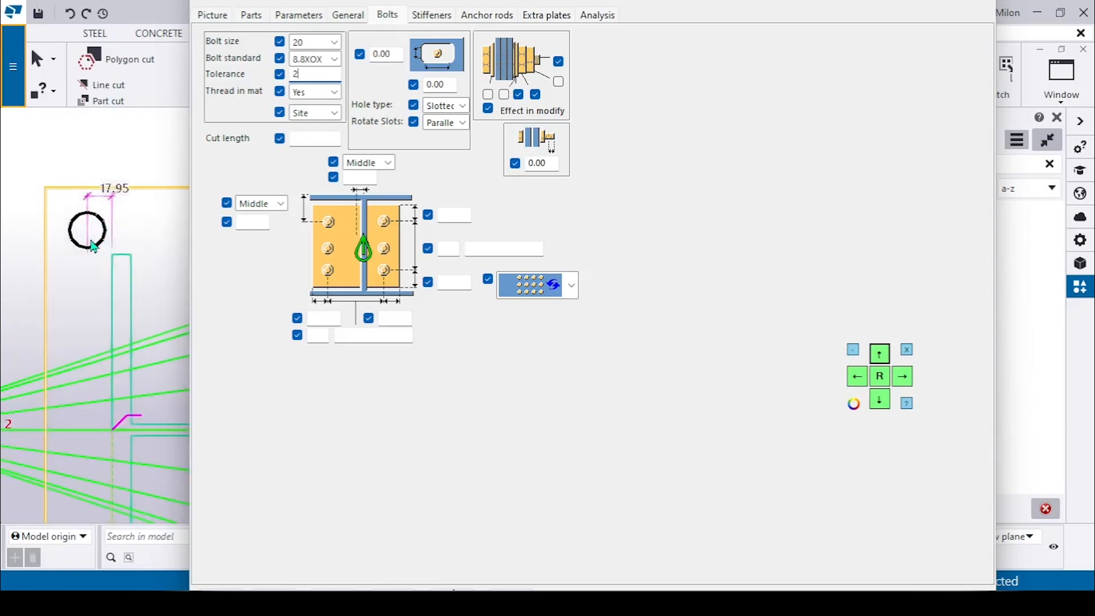
{"action": "scroll", "coordinate": [93, 239], "scroll_direction": "up", "scroll_amount": 2}
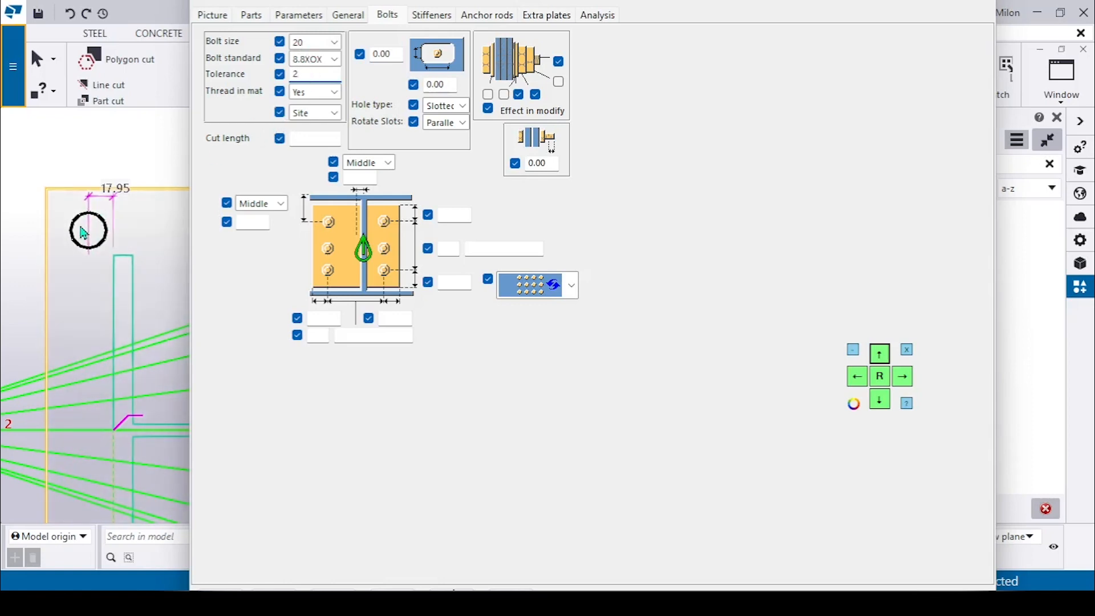
Set the base plate's bolt edge distances to 50 on all four sides.
{"action": "left_click", "coordinate": [360, 177]}
{"action": "left_click", "coordinate": [447, 215]}
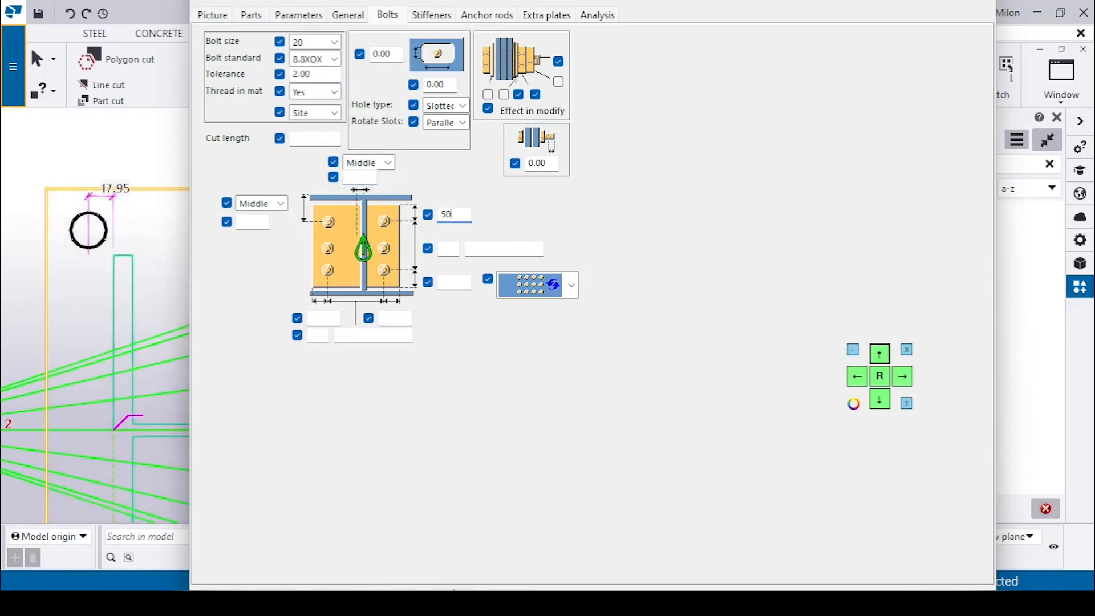
{"action": "left_click", "coordinate": [457, 281]}
{"action": "left_click", "coordinate": [322, 319]}
{"action": "left_click", "coordinate": [397, 317]}
{"action": "type", "text": "50"}
Set two bolts in each direction of the bolt group and apply the settings to the selected base plate.
{"action": "left_click", "coordinate": [322, 335]}
{"action": "type", "text": "2"}
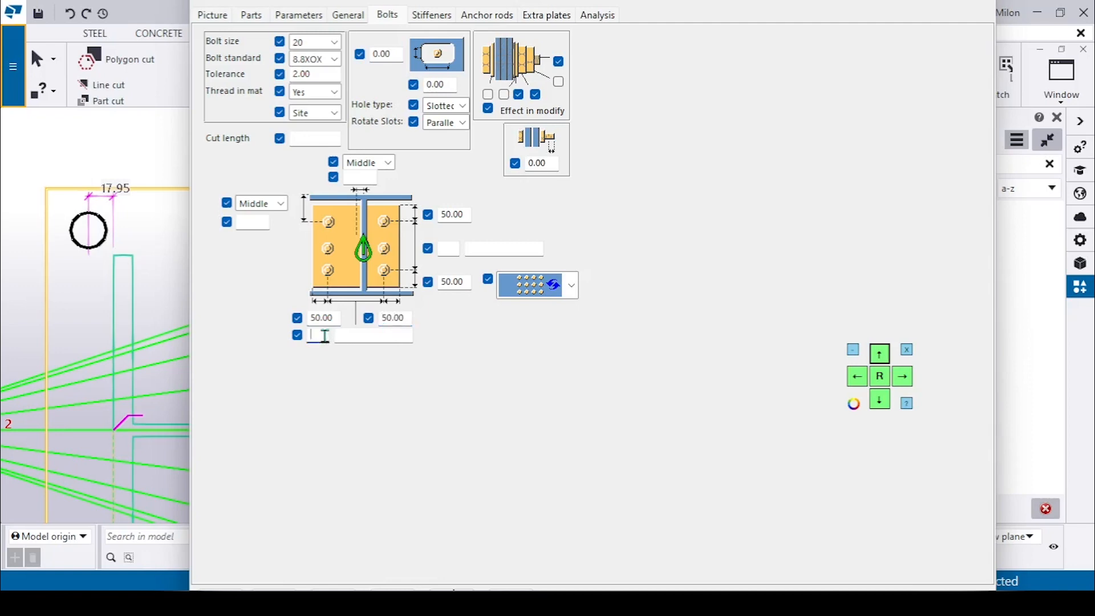
{"action": "left_click", "coordinate": [373, 334]}
{"action": "left_click", "coordinate": [451, 249]}
{"action": "type", "text": "2"}
{"action": "left_click", "coordinate": [495, 248]}
{"action": "left_click", "coordinate": [880, 354]}
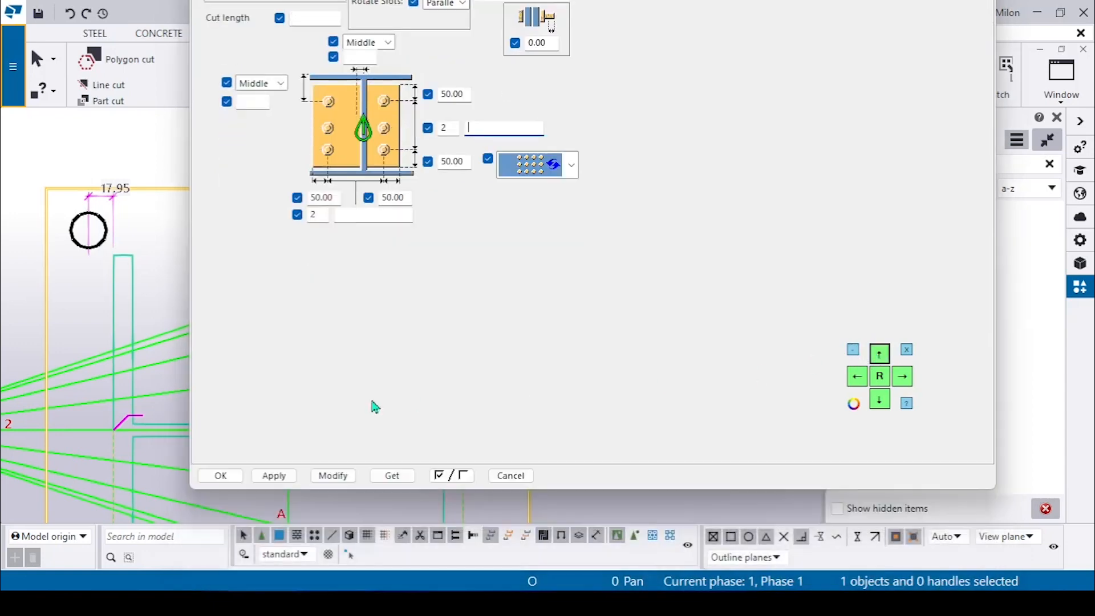
{"action": "left_click", "coordinate": [333, 476]}
Examine the modified bolt hole positions against the column flanges and plate edges in plan view.
{"action": "scroll", "coordinate": [53, 282], "scroll_direction": "down", "scroll_amount": 3}
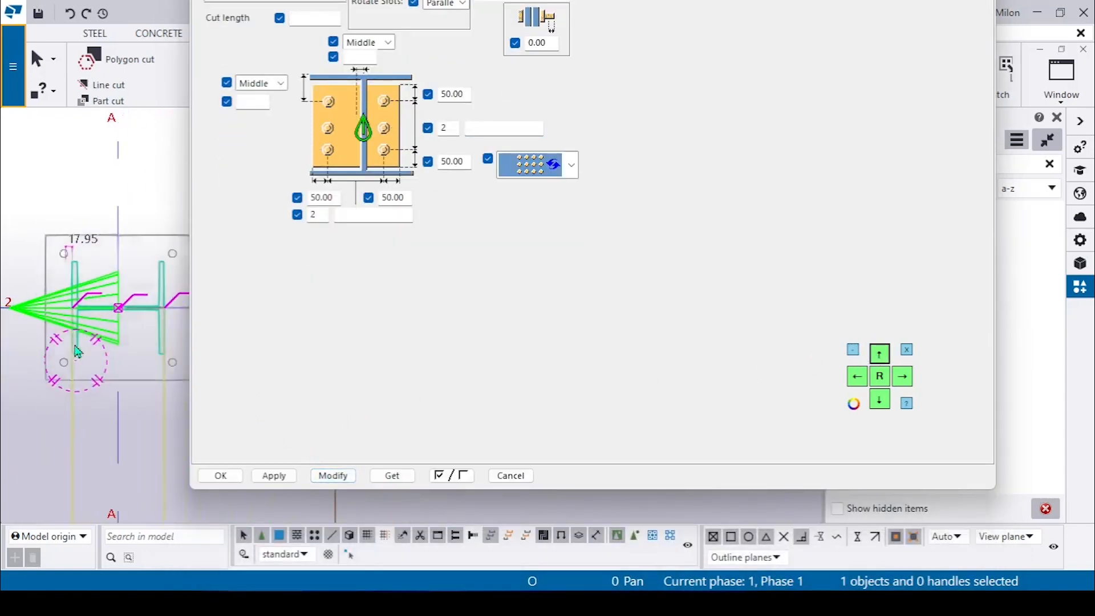
{"action": "scroll", "coordinate": [100, 366], "scroll_direction": "up", "scroll_amount": 2}
{"action": "scroll", "coordinate": [101, 367], "scroll_direction": "down", "scroll_amount": 2}
{"action": "scroll", "coordinate": [179, 269], "scroll_direction": "up", "scroll_amount": 2}
{"action": "scroll", "coordinate": [144, 249], "scroll_direction": "up", "scroll_amount": 3}
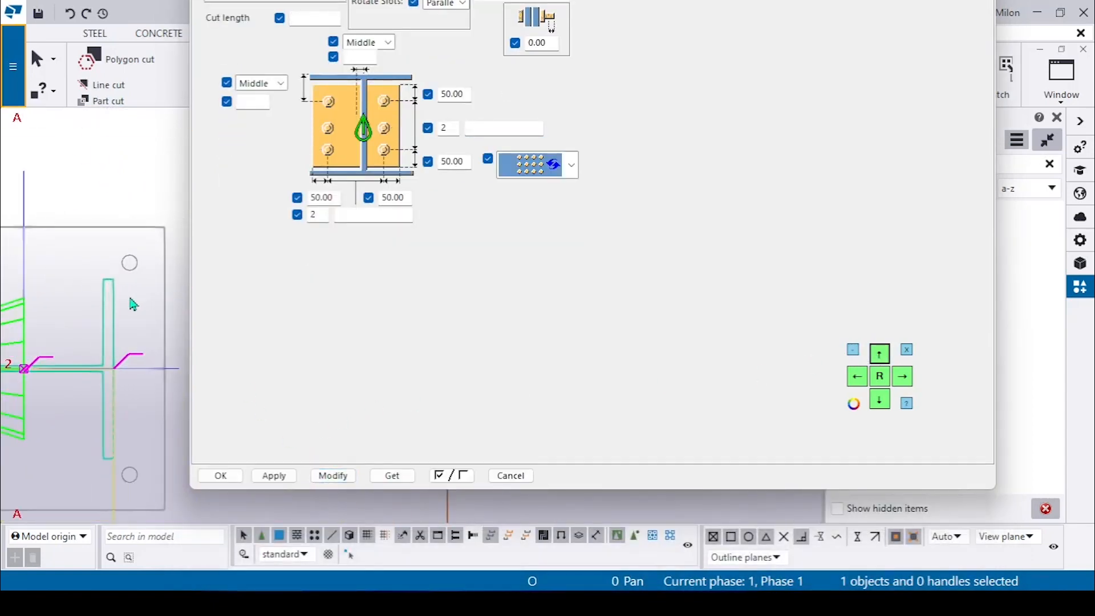
{"action": "scroll", "coordinate": [150, 247], "scroll_direction": "down", "scroll_amount": 6}
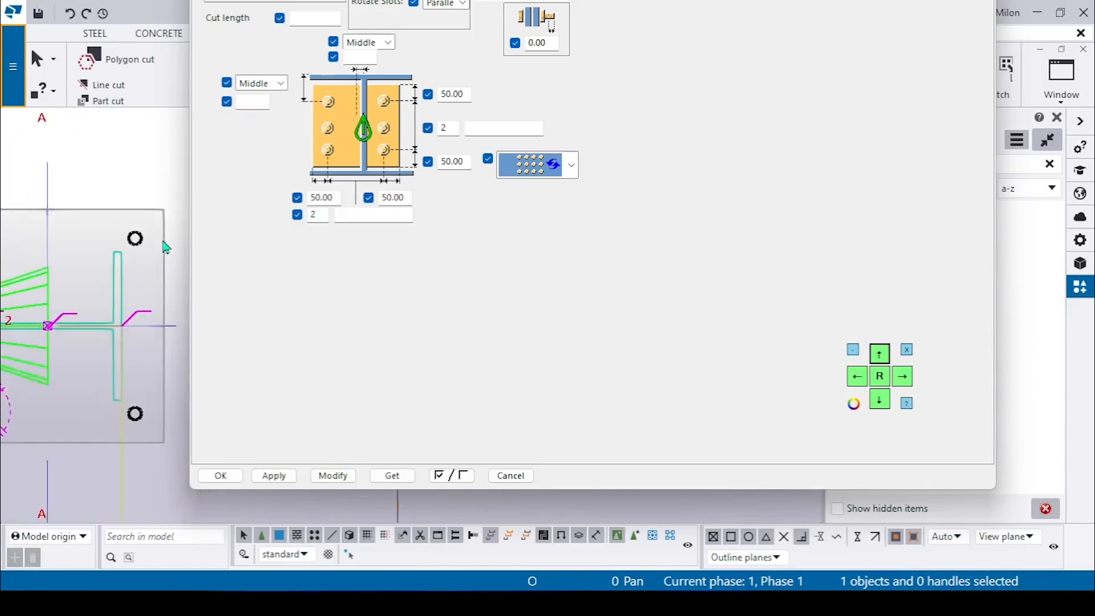
{"action": "scroll", "coordinate": [141, 388], "scroll_direction": "up", "scroll_amount": 5}
{"action": "scroll", "coordinate": [141, 393], "scroll_direction": "up", "scroll_amount": 3}
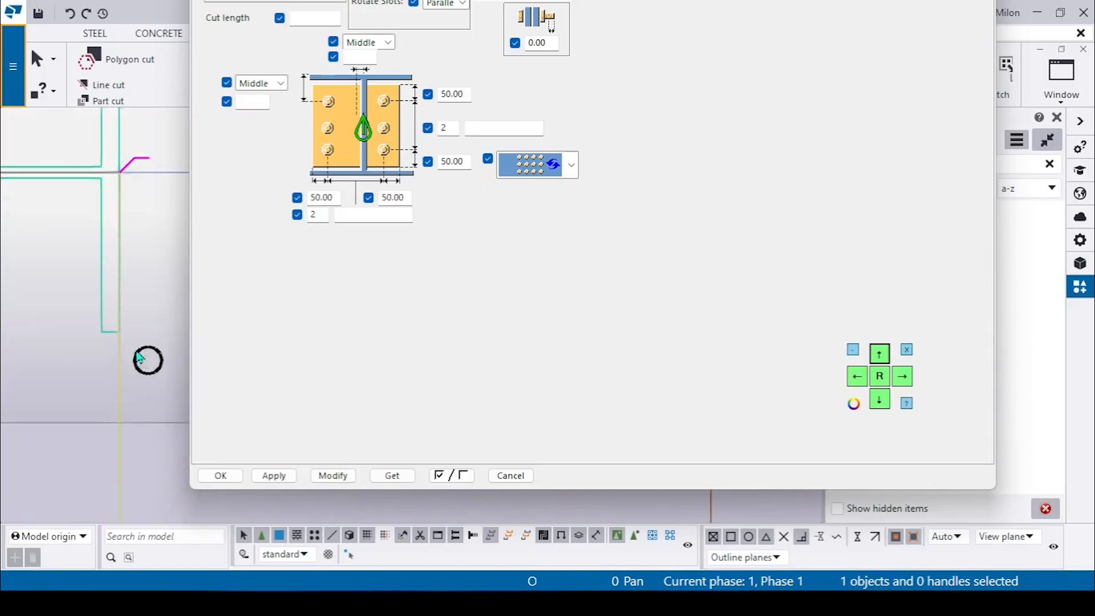
{"action": "scroll", "coordinate": [129, 345], "scroll_direction": "down", "scroll_amount": 2}
{"action": "scroll", "coordinate": [129, 345], "scroll_direction": "down", "scroll_amount": 2}
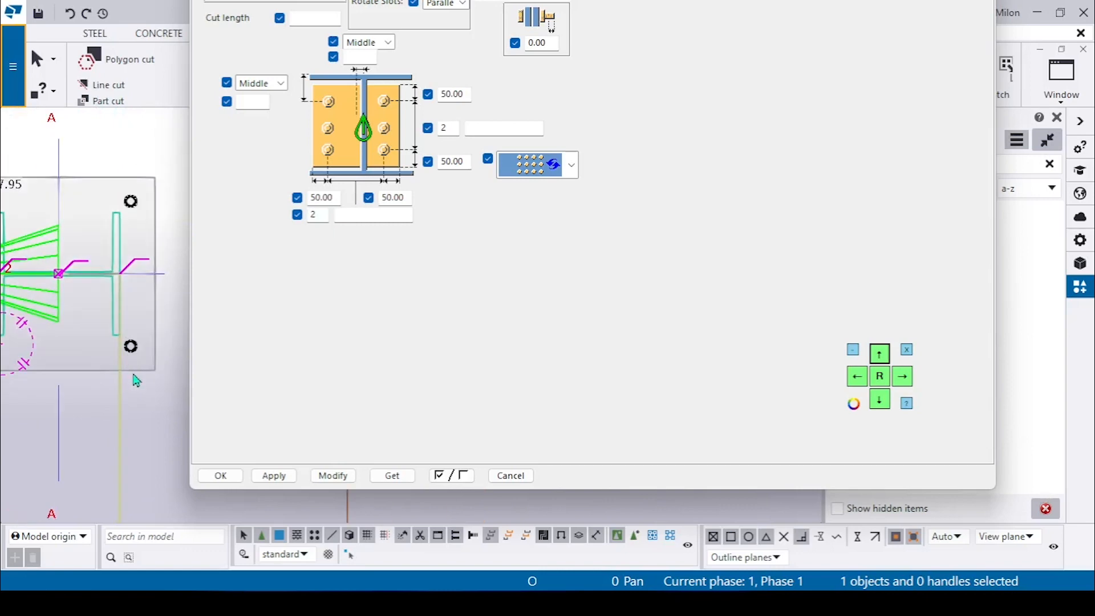
Accept the base plate settings and redraw the view to clear the temporary measurement.
{"action": "left_click", "coordinate": [220, 475]}
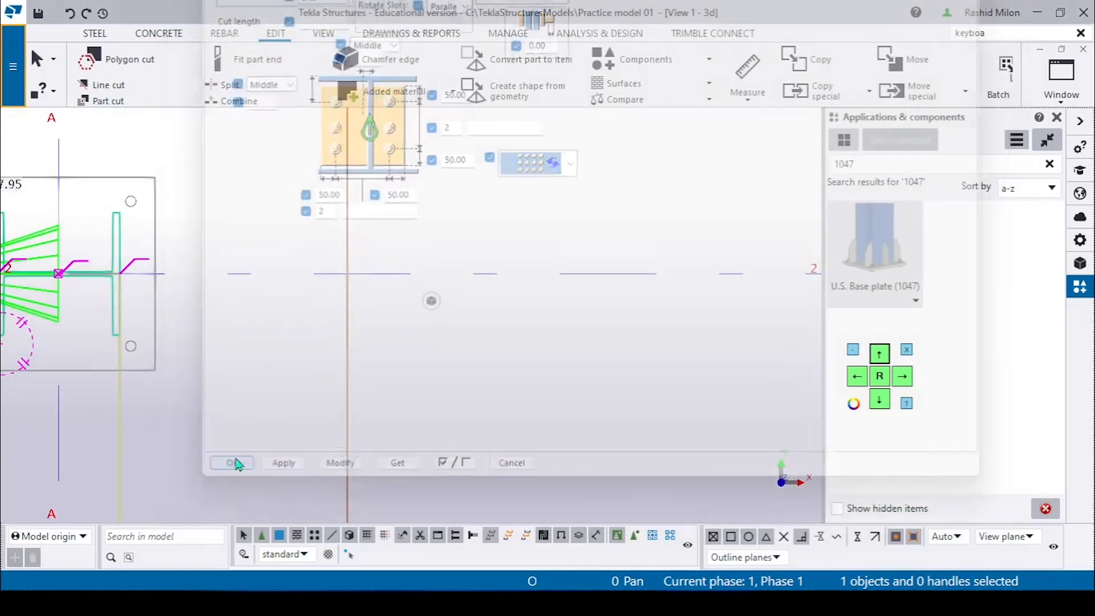
{"action": "scroll", "coordinate": [388, 302], "scroll_direction": "down", "scroll_amount": 3}
{"action": "scroll", "coordinate": [205, 285], "scroll_direction": "up", "scroll_amount": 3}
{"action": "right_click", "coordinate": [311, 181]}
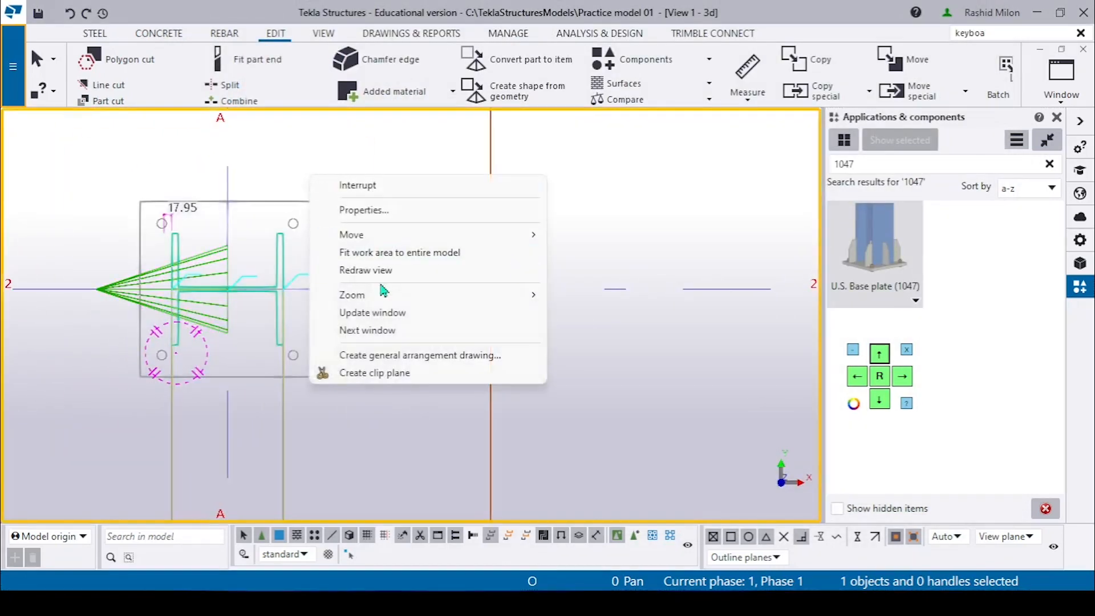
{"action": "left_click", "coordinate": [383, 272]}
{"action": "scroll", "coordinate": [249, 308], "scroll_direction": "up", "scroll_amount": 2}
{"action": "scroll", "coordinate": [274, 303], "scroll_direction": "down", "scroll_amount": 4}
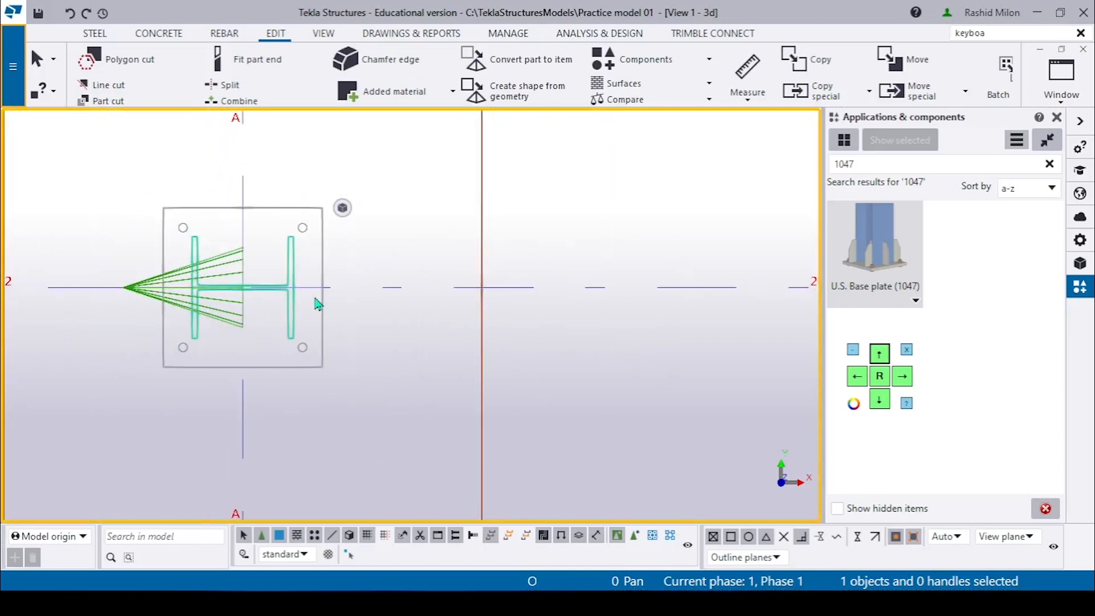
Reopen the base plate component's settings from the model and move the dialog aside to uncover the plate.
{"action": "scroll", "coordinate": [287, 268], "scroll_direction": "up", "scroll_amount": 3}
{"action": "left_click", "coordinate": [191, 272]}
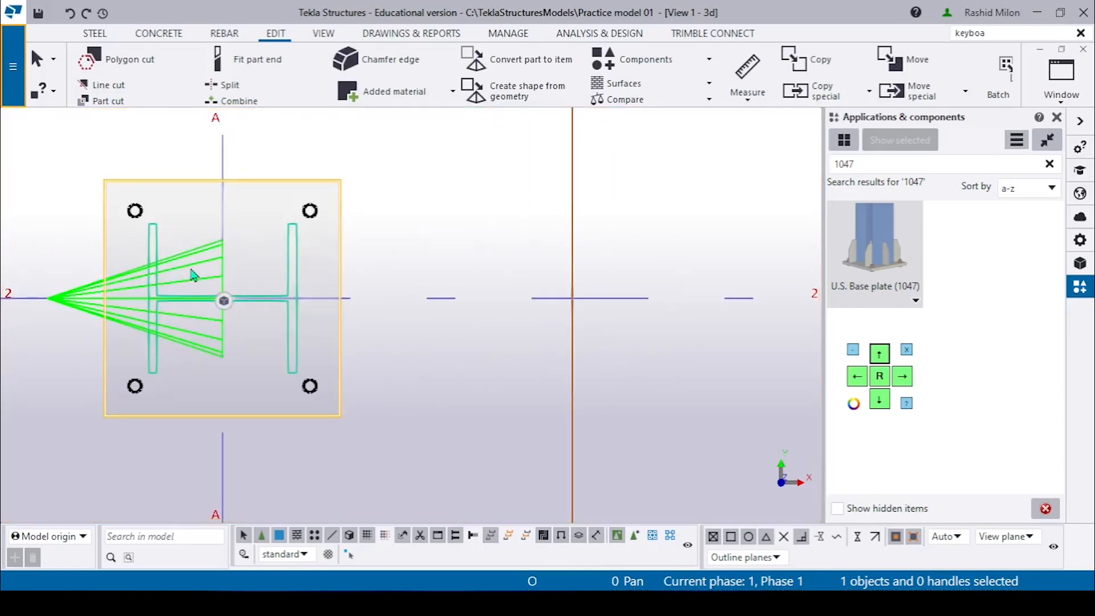
{"action": "double_click", "coordinate": [192, 274]}
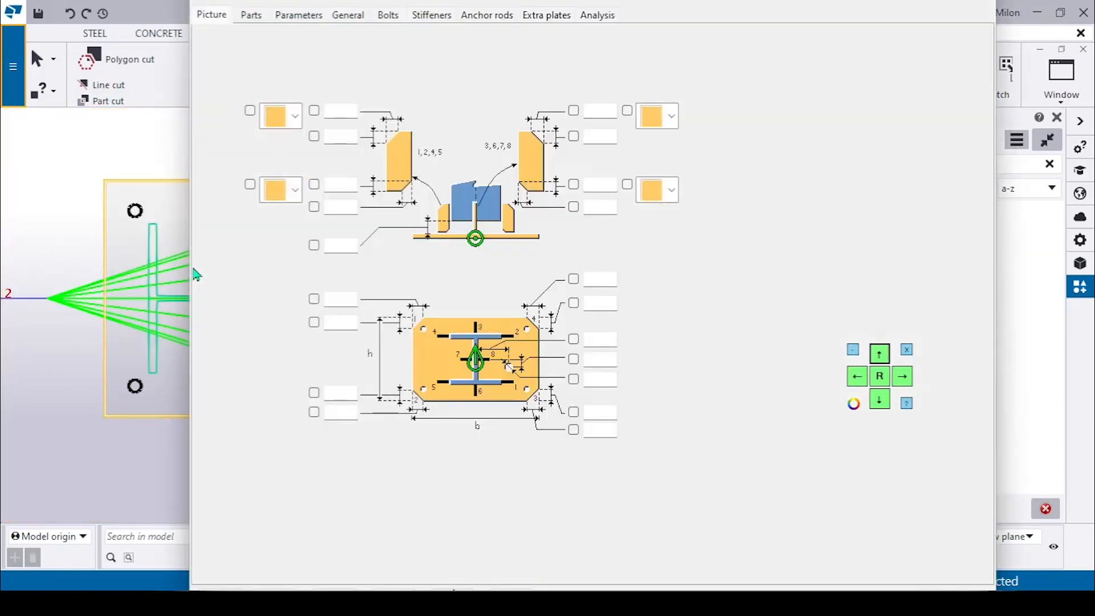
{"action": "left_click", "coordinate": [878, 405]}
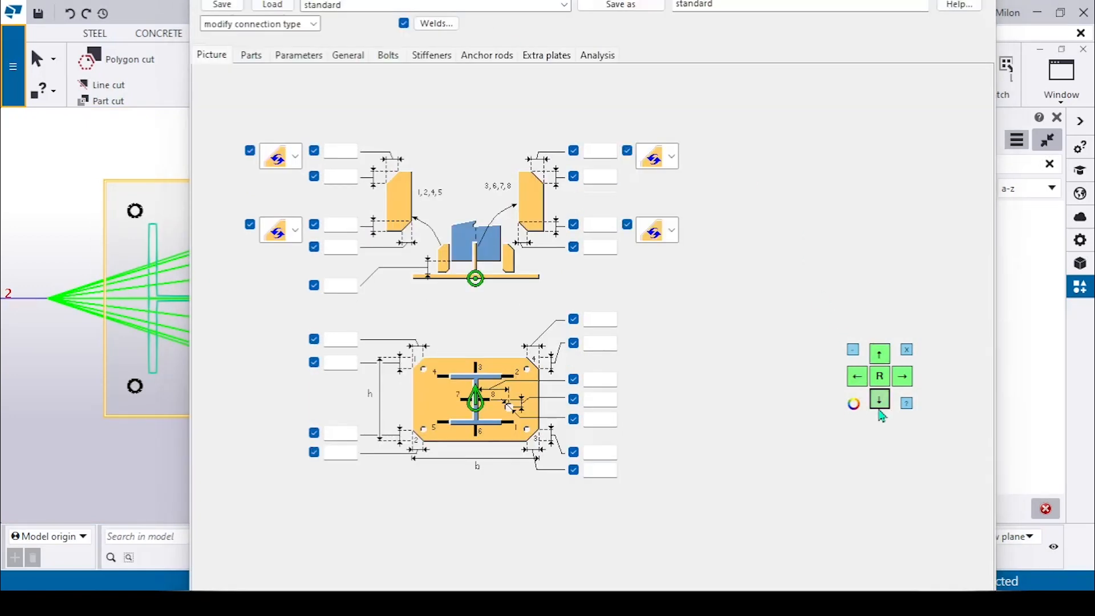
{"action": "left_click", "coordinate": [878, 405]}
{"action": "left_click", "coordinate": [878, 405]}
{"action": "left_click_drag", "start_coordinate": [559, 58], "coordinate": [922, 92]}
{"action": "scroll", "coordinate": [511, 217], "scroll_direction": "down", "scroll_amount": 2}
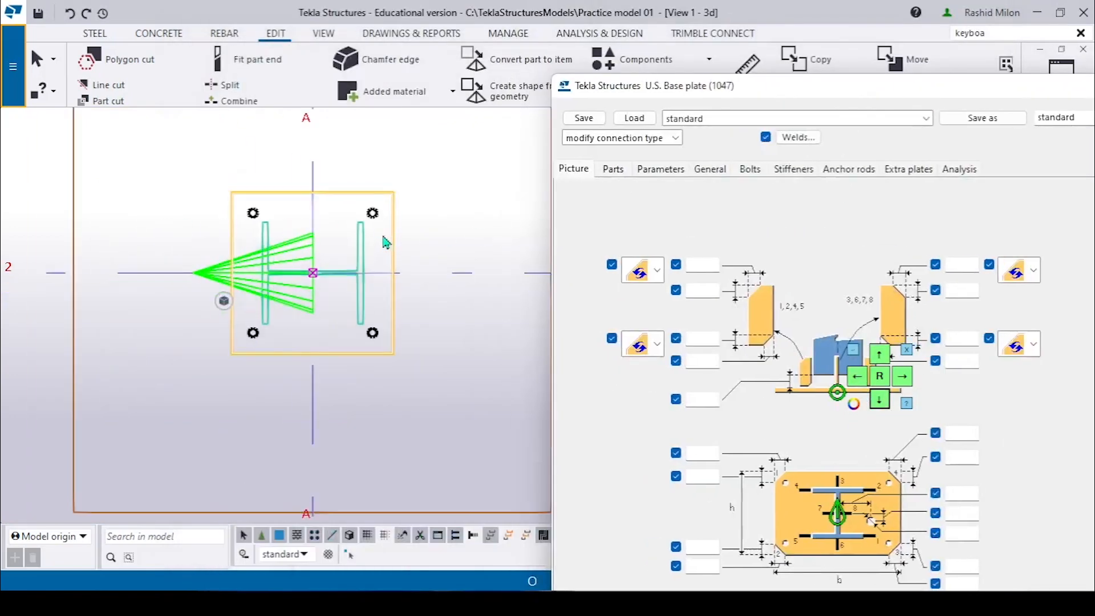
Rotate the model to 3D with the parts rendered and examine the base plate around the column foot.
{"action": "middle_click_drag", "start_coordinate": [404, 219], "coordinate": [432, 94], "text": "ctrl"}
{"action": "middle_click_drag", "start_coordinate": [347, 295], "coordinate": [420, 209], "text": "ctrl"}
{"action": "key", "text": "ctrl+4"}
{"action": "scroll", "coordinate": [356, 261], "scroll_direction": "up", "scroll_amount": 4}
{"action": "middle_click_drag", "start_coordinate": [356, 261], "coordinate": [250, 224]}
{"action": "scroll", "coordinate": [239, 262], "scroll_direction": "down", "scroll_amount": 5}
{"action": "scroll", "coordinate": [260, 284], "scroll_direction": "up", "scroll_amount": 3}
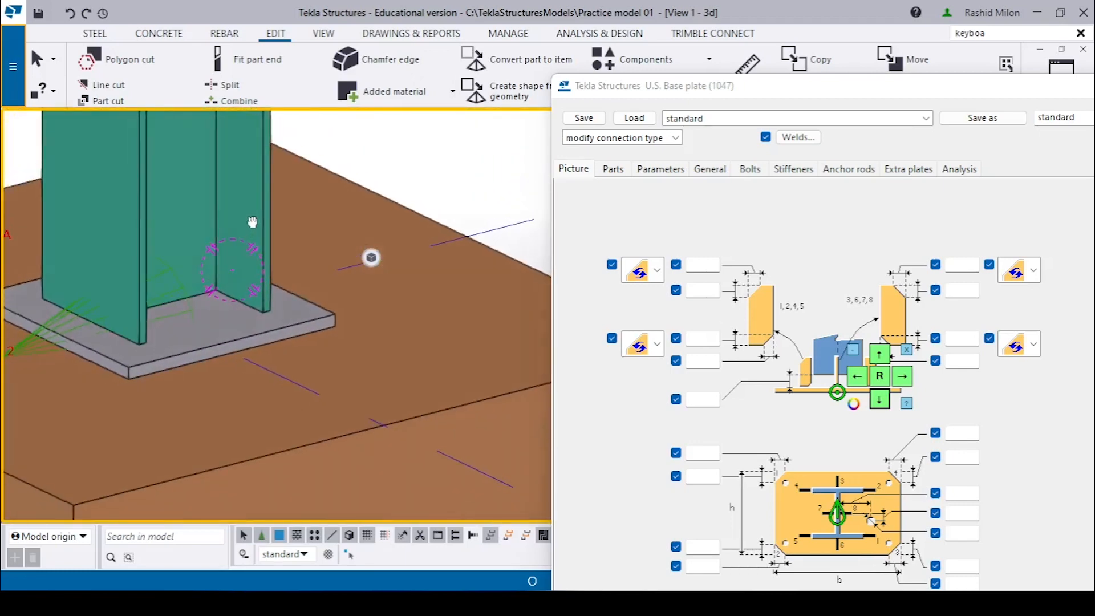
{"action": "scroll", "coordinate": [254, 266], "scroll_direction": "down", "scroll_amount": 3}
{"action": "middle_click_drag", "start_coordinate": [232, 292], "coordinate": [212, 314]}
{"action": "scroll", "coordinate": [200, 305], "scroll_direction": "up", "scroll_amount": 4}
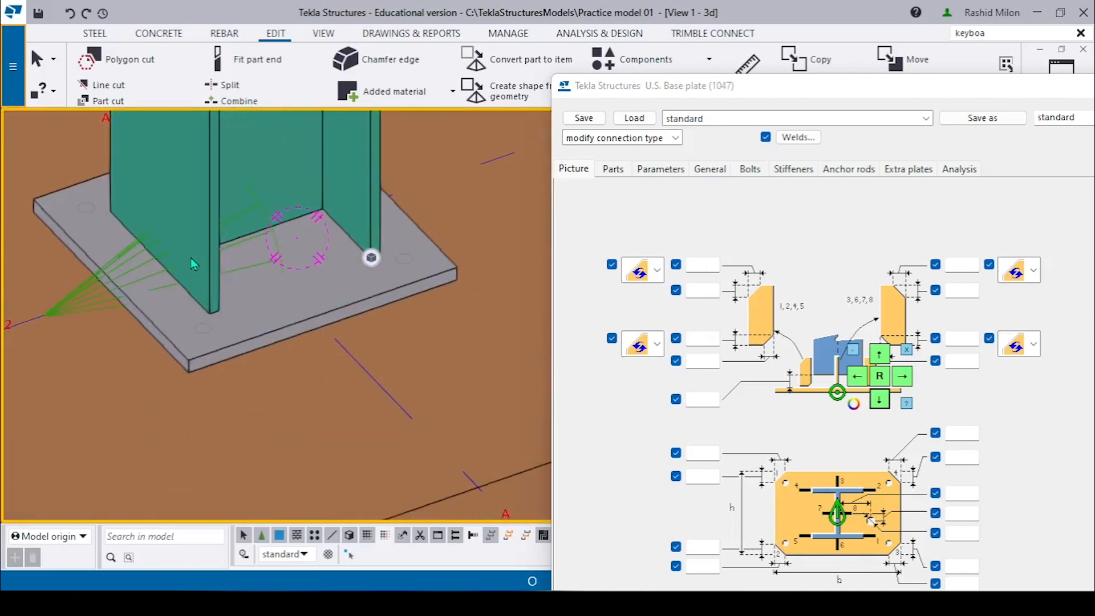
Select the base plate component and examine its bolt holes and position on the concrete footing.
{"action": "left_click", "coordinate": [194, 272]}
{"action": "left_click", "coordinate": [134, 279]}
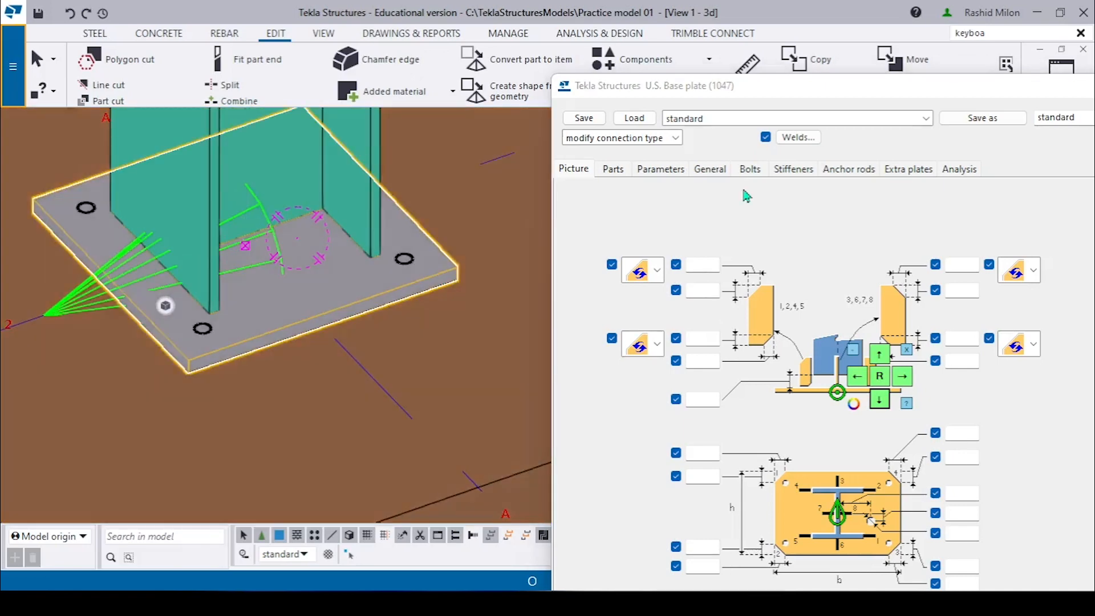
{"action": "scroll", "coordinate": [256, 297], "scroll_direction": "down", "scroll_amount": 5}
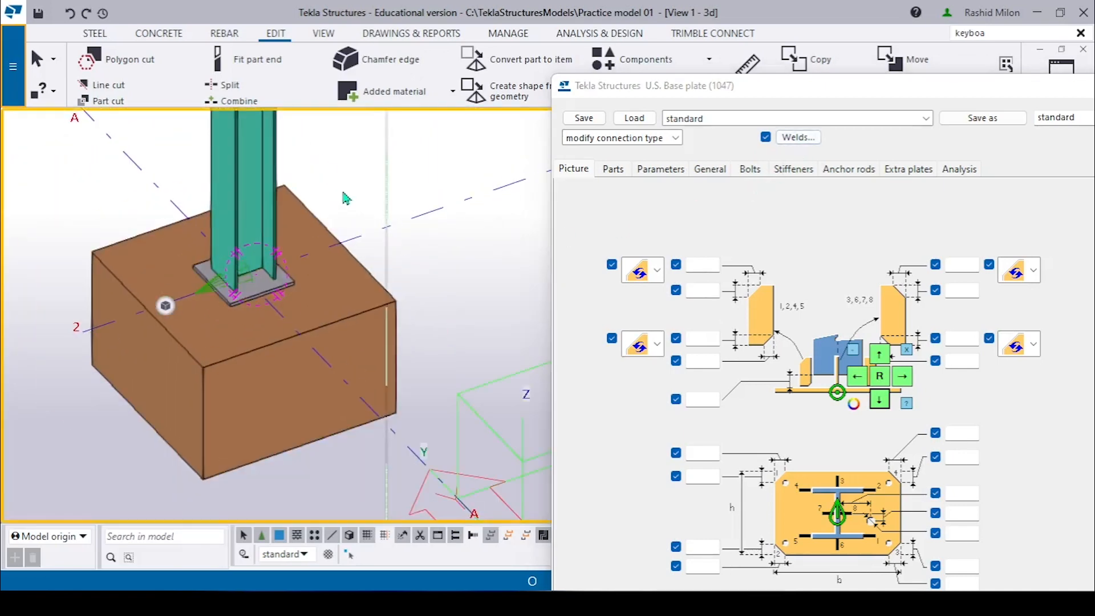
{"action": "scroll", "coordinate": [281, 297], "scroll_direction": "up", "scroll_amount": 3}
{"action": "scroll", "coordinate": [281, 297], "scroll_direction": "up", "scroll_amount": 2}
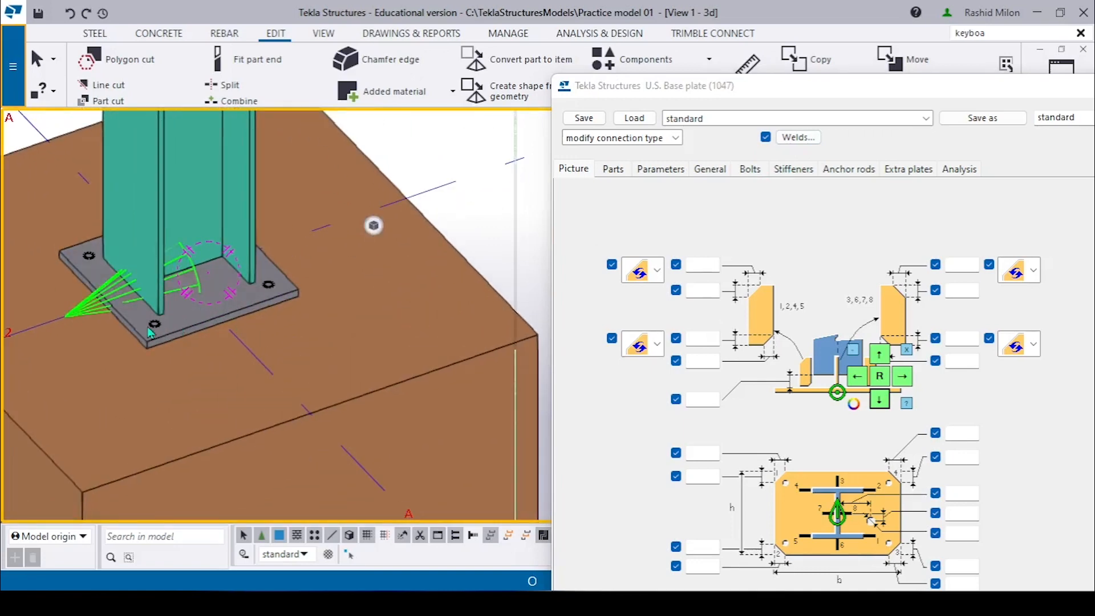
{"action": "scroll", "coordinate": [151, 332], "scroll_direction": "up", "scroll_amount": 1}
Examine the fitting plate shape and base plate mounting groove options in the base plate's part settings.
{"action": "left_click_drag", "start_coordinate": [830, 94], "coordinate": [735, 21]}
{"action": "left_click", "coordinate": [519, 96]}
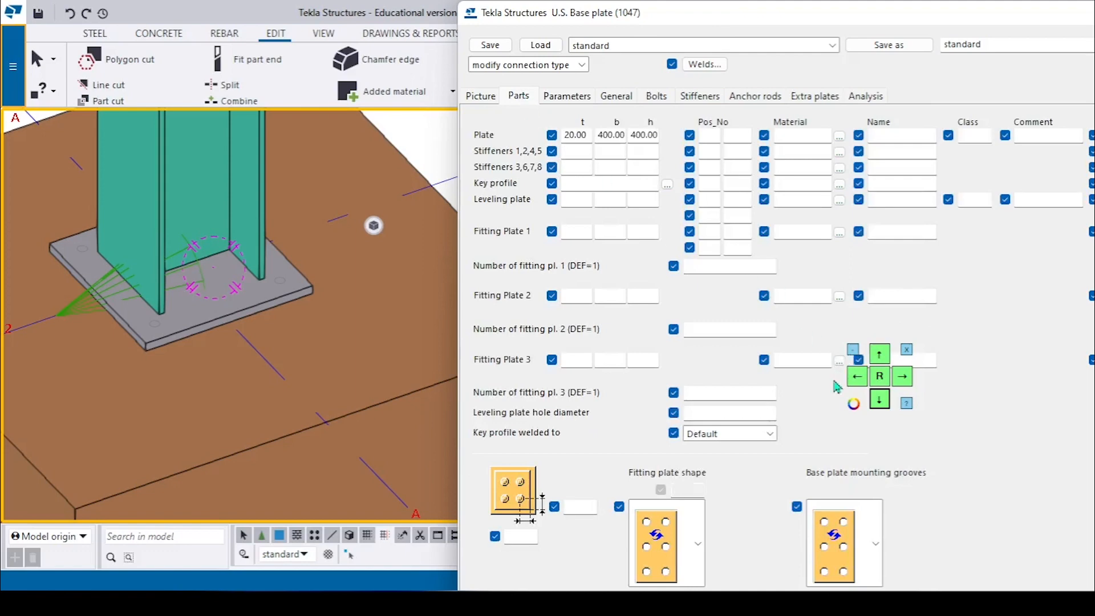
{"action": "left_click", "coordinate": [854, 537]}
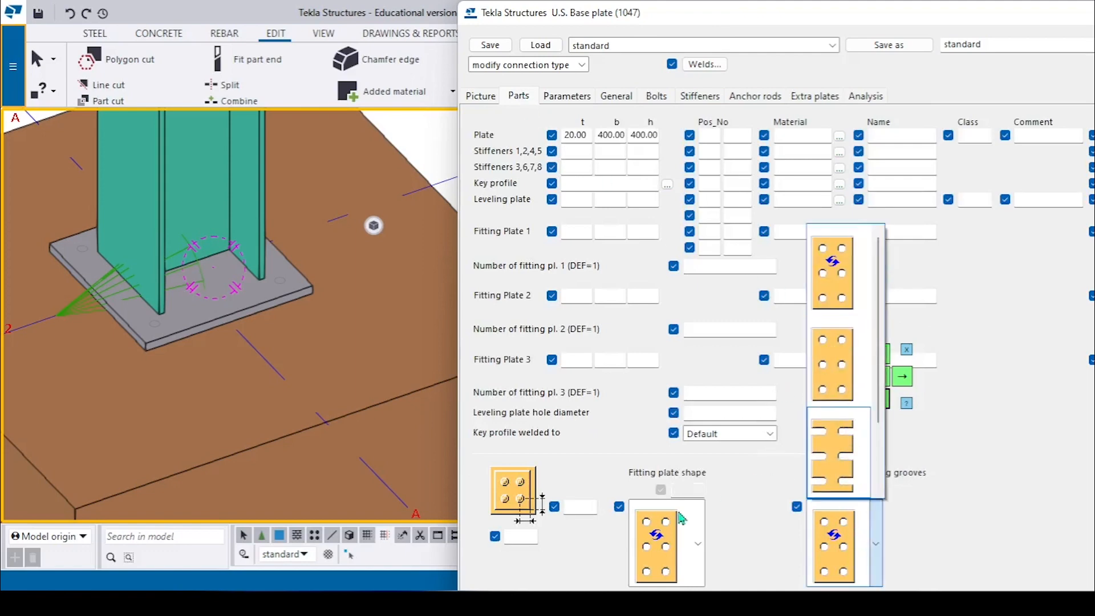
{"action": "left_click", "coordinate": [642, 542]}
{"action": "left_click", "coordinate": [646, 550]}
{"action": "left_click", "coordinate": [652, 296]}
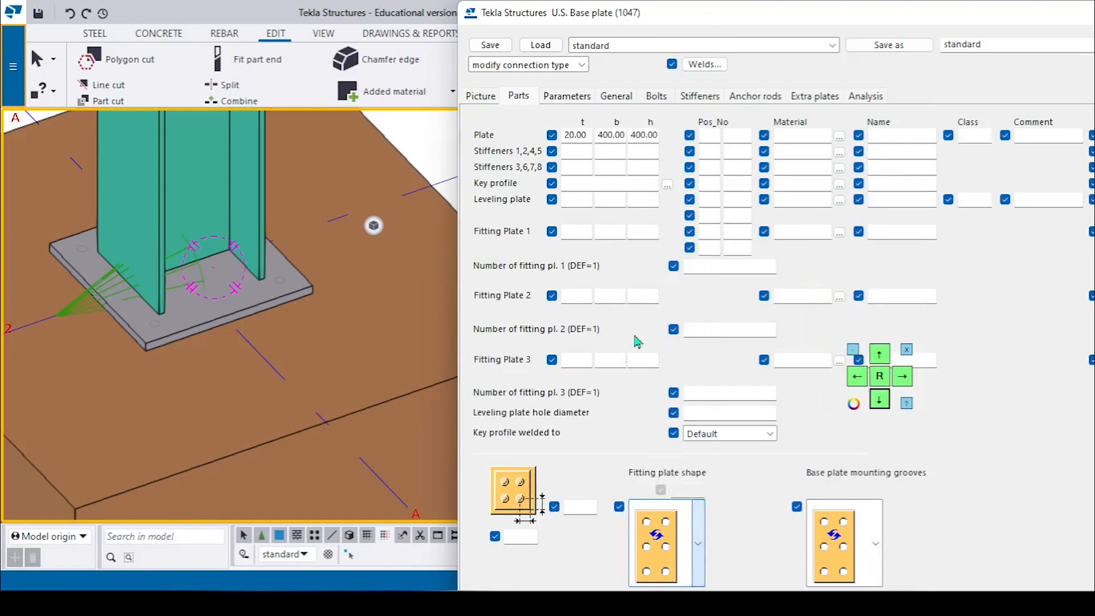
{"action": "left_click", "coordinate": [853, 549]}
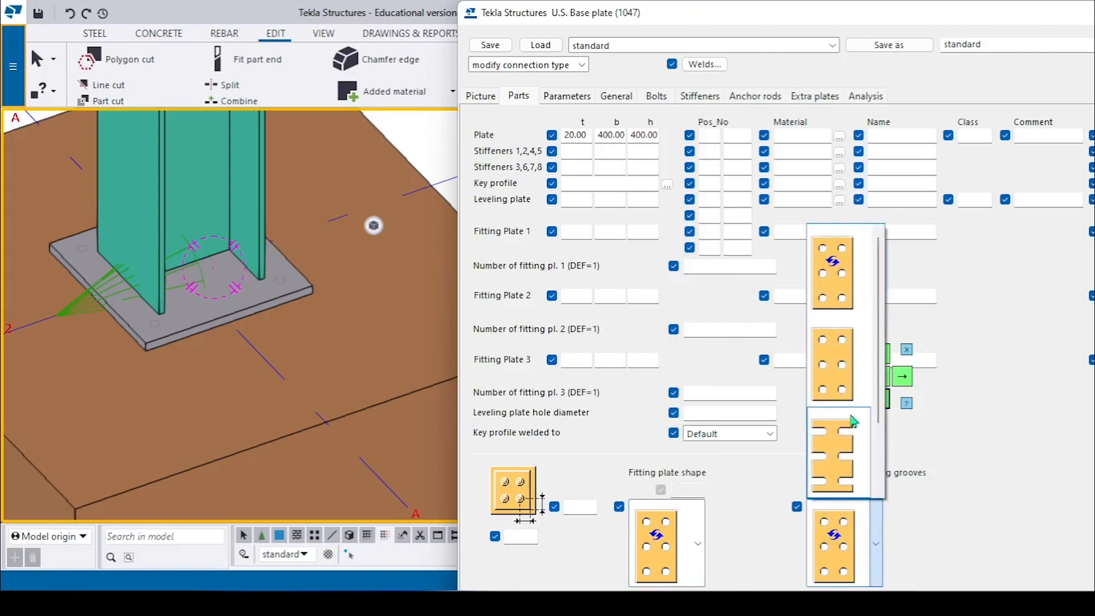
{"action": "scroll", "coordinate": [855, 354], "scroll_direction": "up", "scroll_amount": 1}
Pick the ROD circular section as the anchor rod profile and set it to ROD20.
{"action": "left_click", "coordinate": [561, 107]}
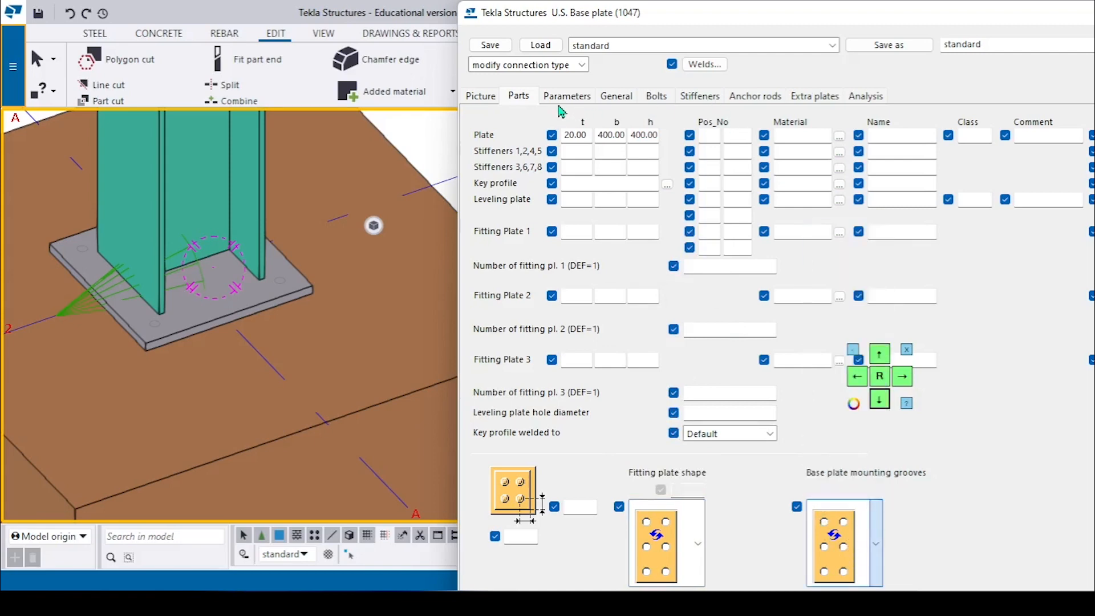
{"action": "left_click", "coordinate": [564, 104]}
{"action": "left_click", "coordinate": [653, 100]}
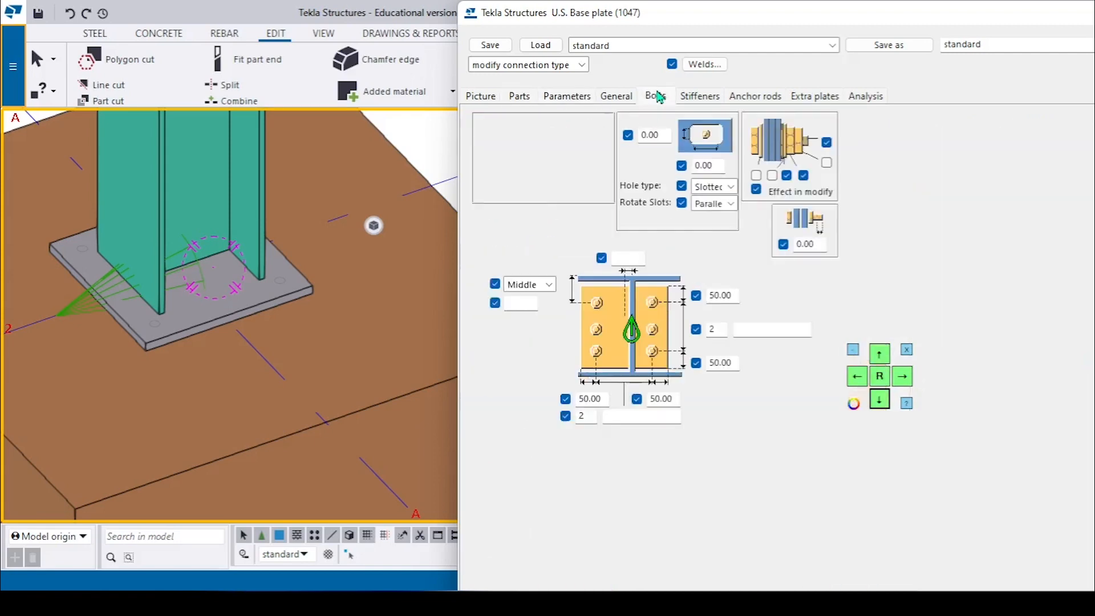
{"action": "left_click", "coordinate": [696, 98]}
{"action": "left_click", "coordinate": [761, 98]}
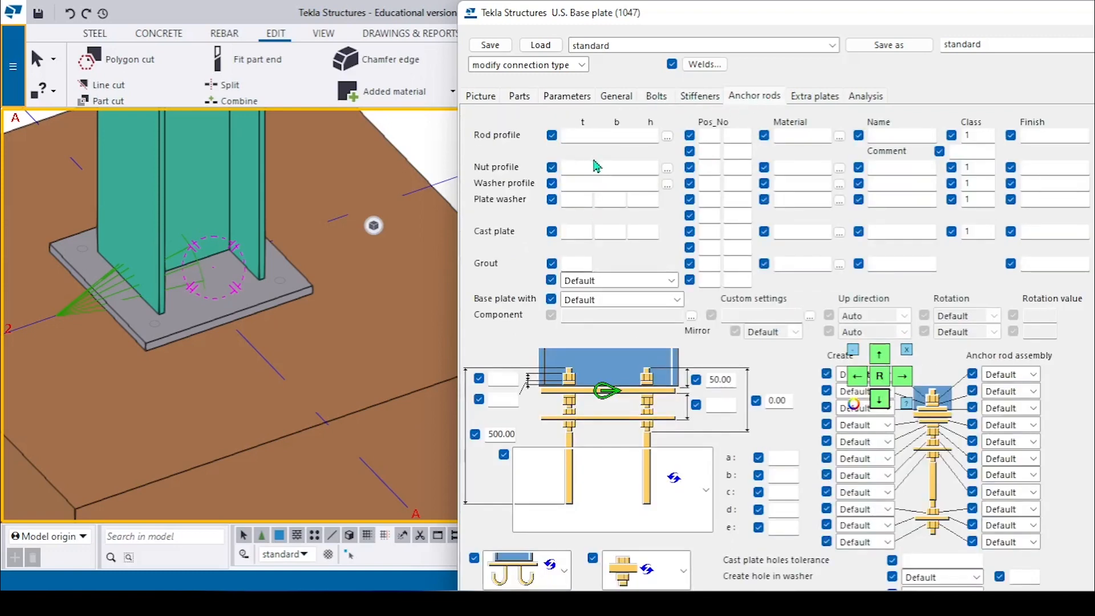
{"action": "left_click", "coordinate": [597, 137]}
{"action": "left_click", "coordinate": [666, 136]}
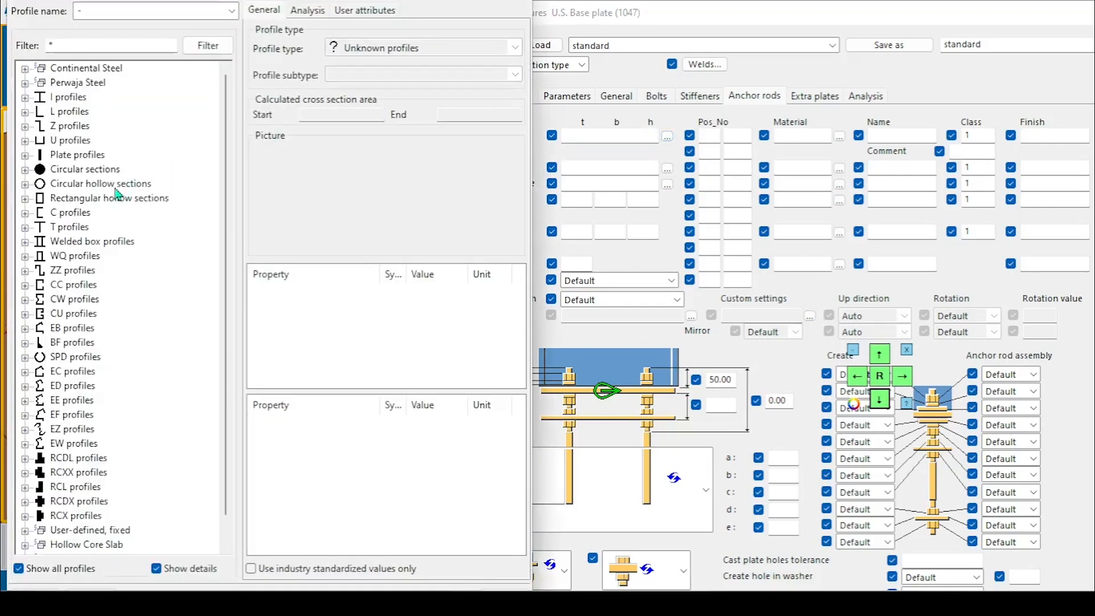
{"action": "double_click", "coordinate": [68, 170]}
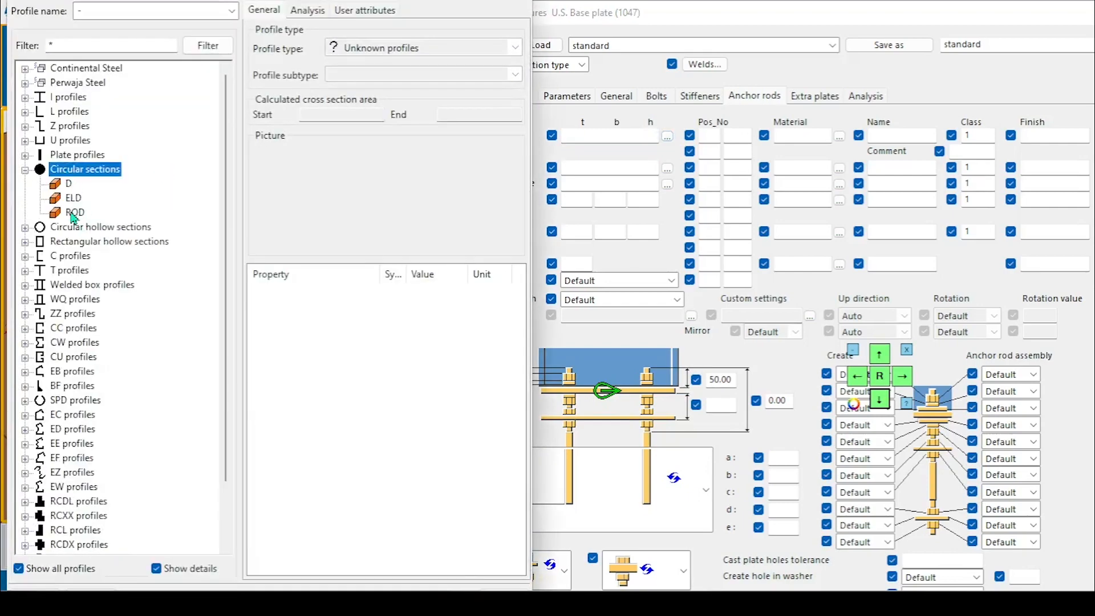
{"action": "double_click", "coordinate": [75, 212]}
{"action": "left_click", "coordinate": [606, 136]}
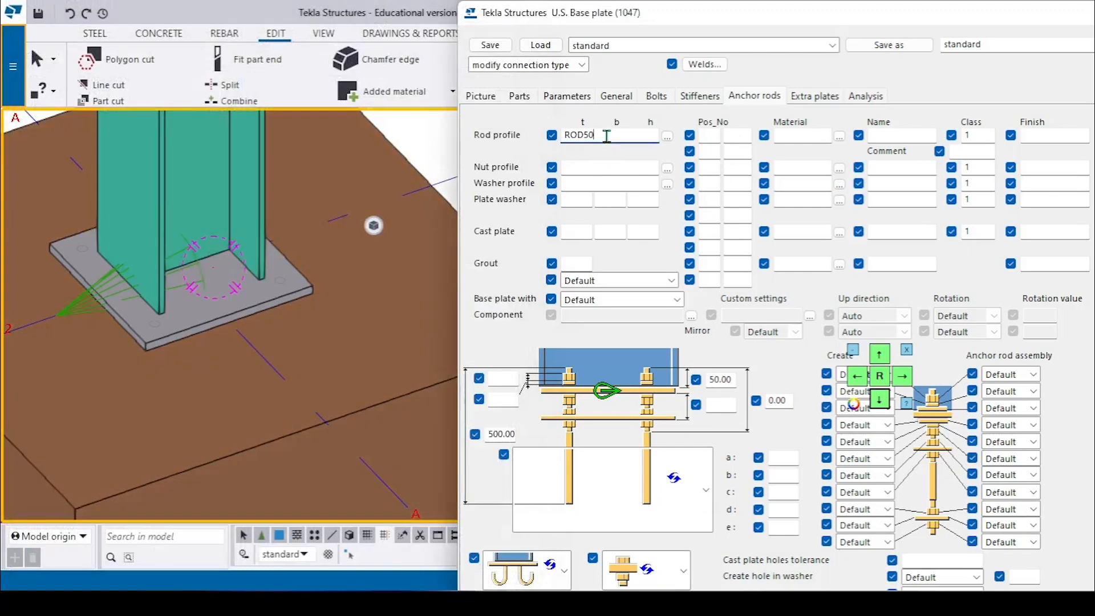
{"action": "type", "text": "2"}
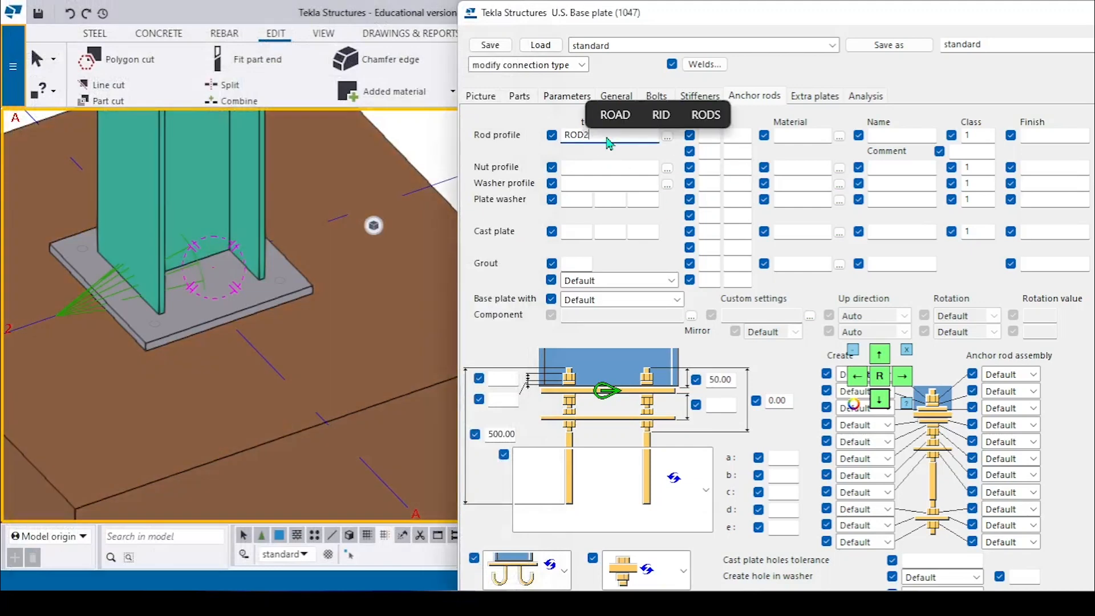
{"action": "type", "text": "0"}
Open the profile catalog for the anchor rod nut profile.
{"action": "left_click", "coordinate": [598, 167]}
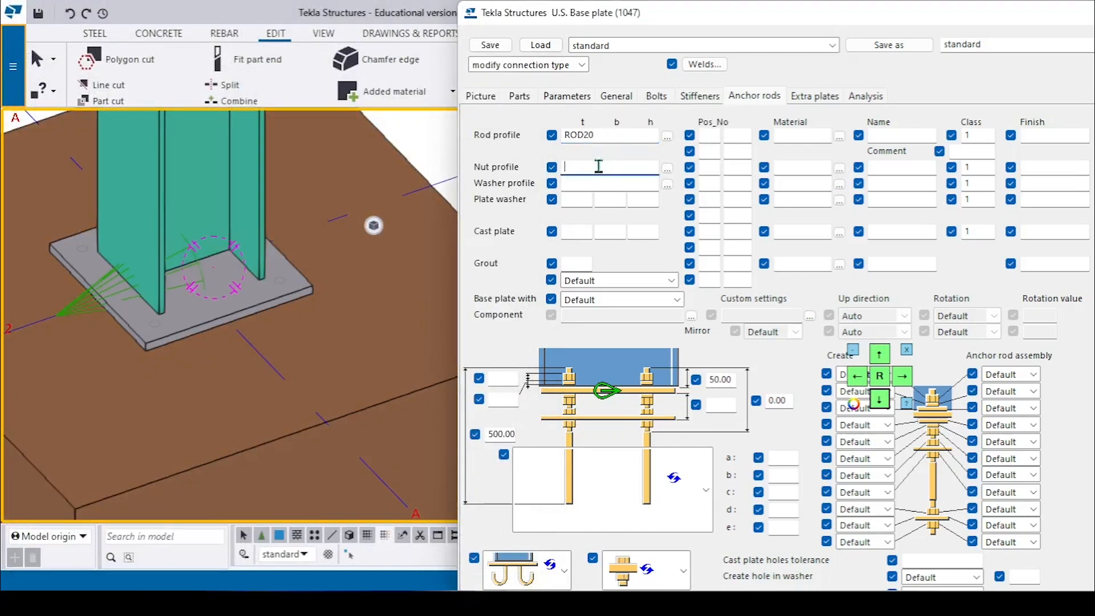
{"action": "left_click", "coordinate": [667, 168]}
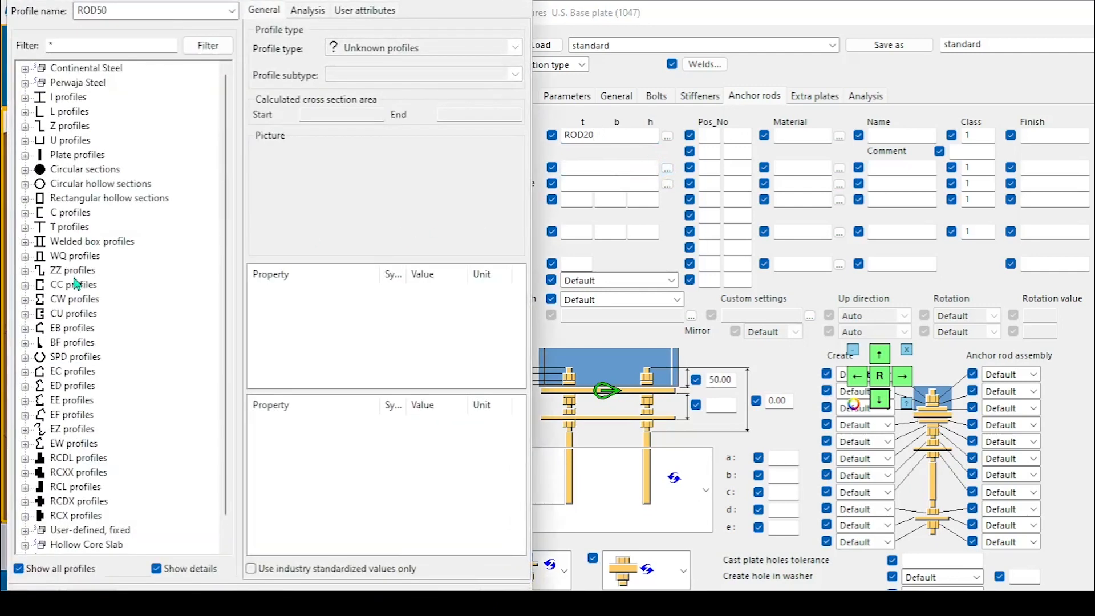
{"action": "scroll", "coordinate": [76, 284], "scroll_direction": "down", "scroll_amount": 1}
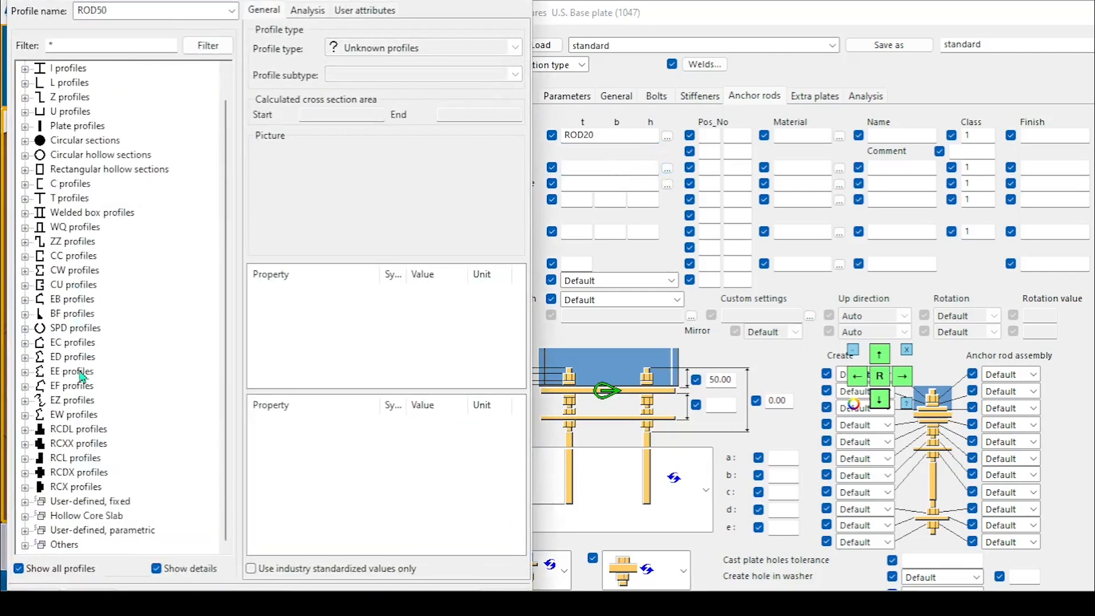
Filter the profile catalog for "nut".
{"action": "left_click", "coordinate": [113, 44]}
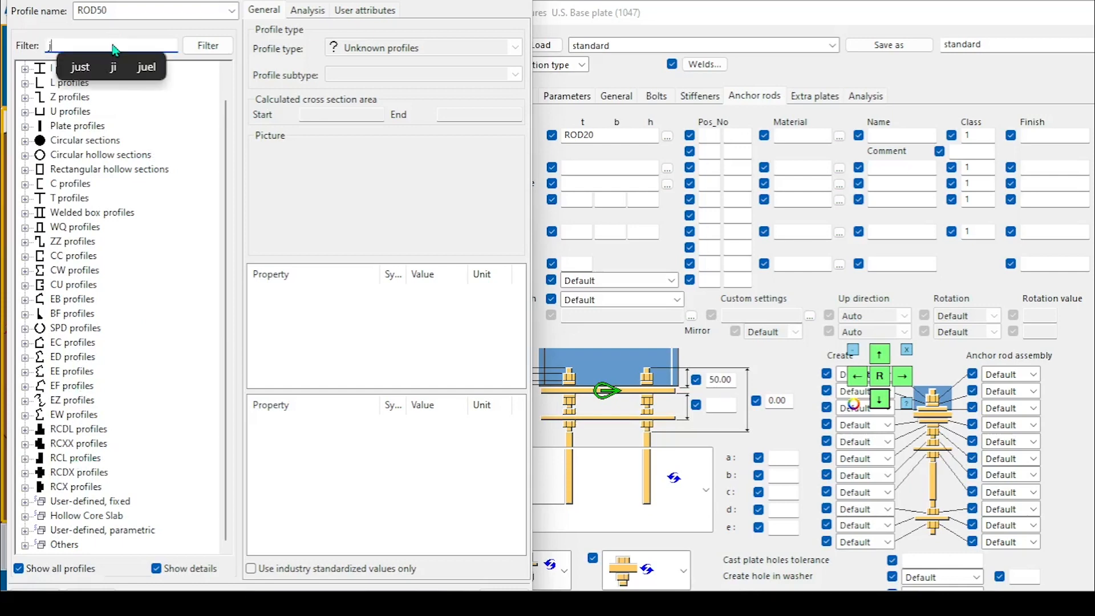
{"action": "type", "text": "n"}
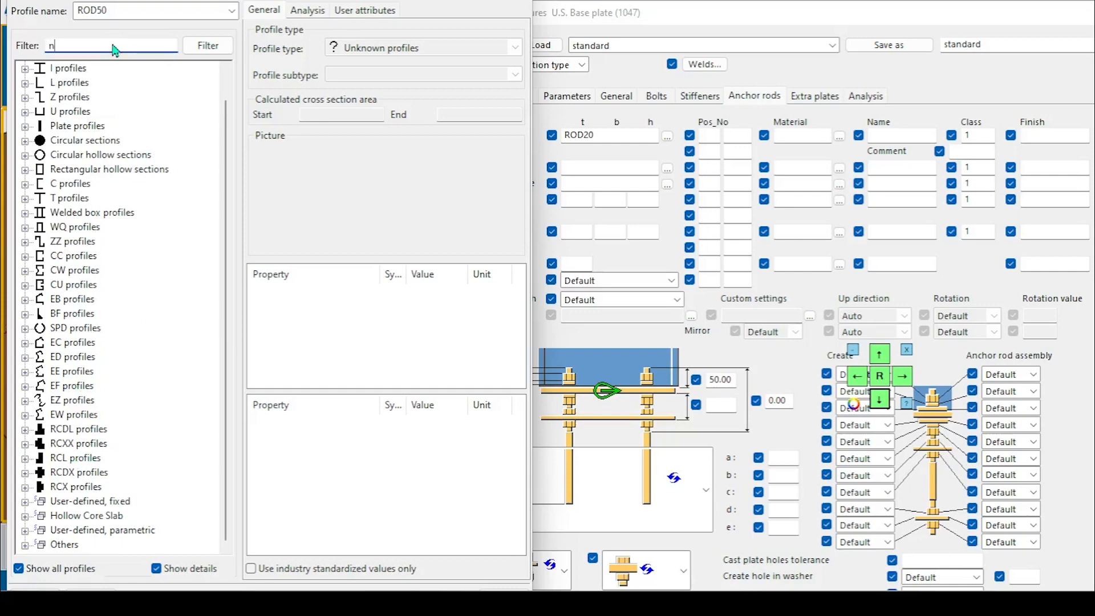
{"action": "type", "text": "ut"}
{"action": "key", "text": "Return"}
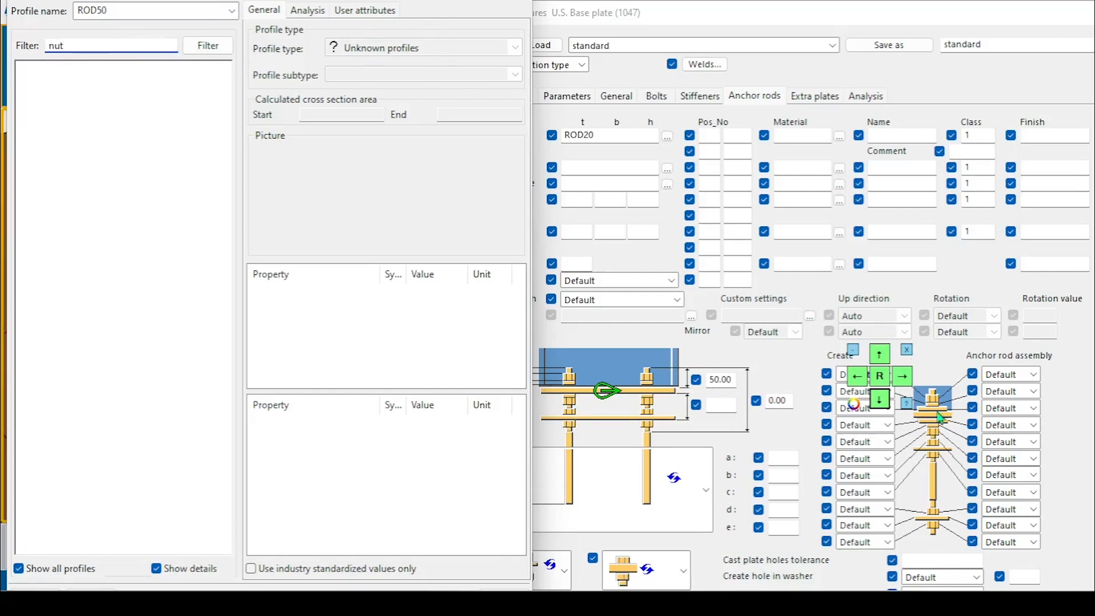
Move the catalog window into view and clear the profile name and filter to list all profiles again.
{"action": "double_click", "coordinate": [878, 401]}
{"action": "left_click_drag", "start_coordinate": [204, 67], "coordinate": [408, 25]}
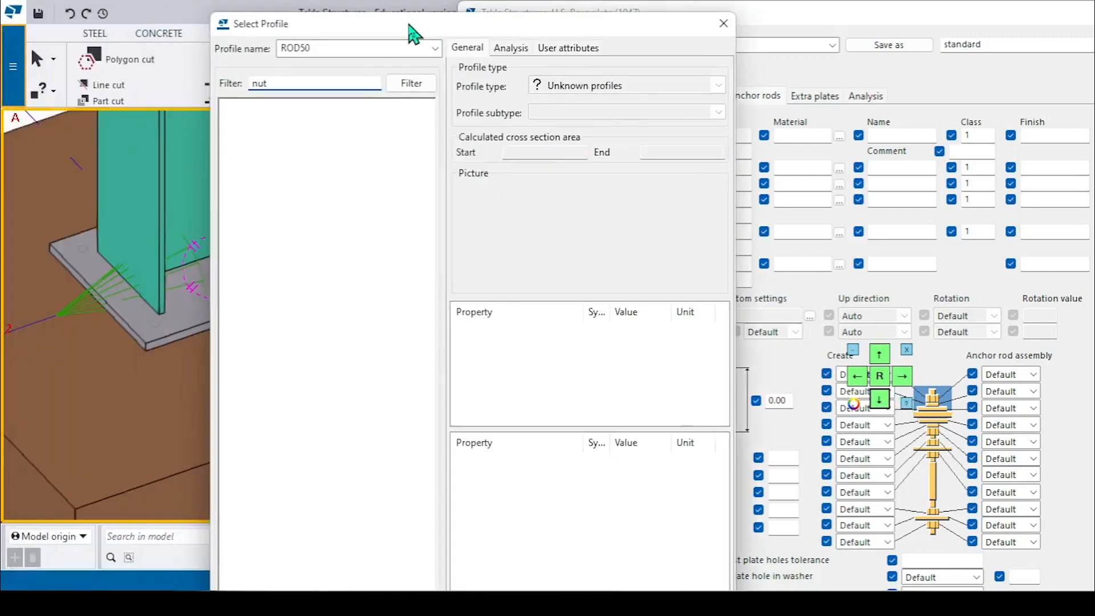
{"action": "left_click", "coordinate": [407, 48]}
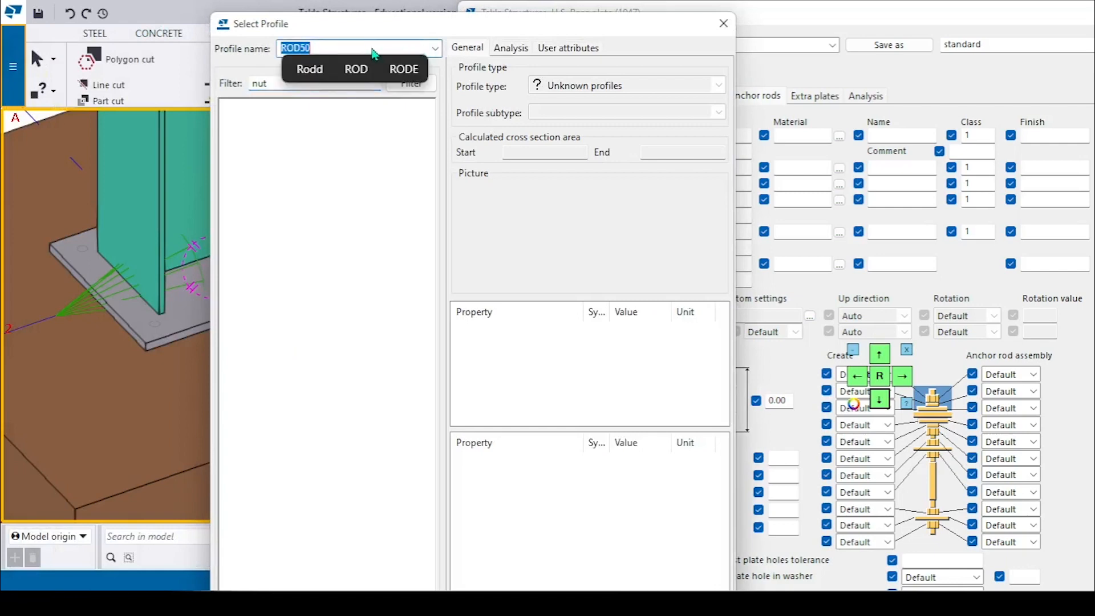
{"action": "key", "text": "BackSpace"}
{"action": "type", "text": "nut"}
{"action": "key", "text": "BackSpace"}
{"action": "key", "text": "BackSpace"}
{"action": "key", "text": "BackSpace"}
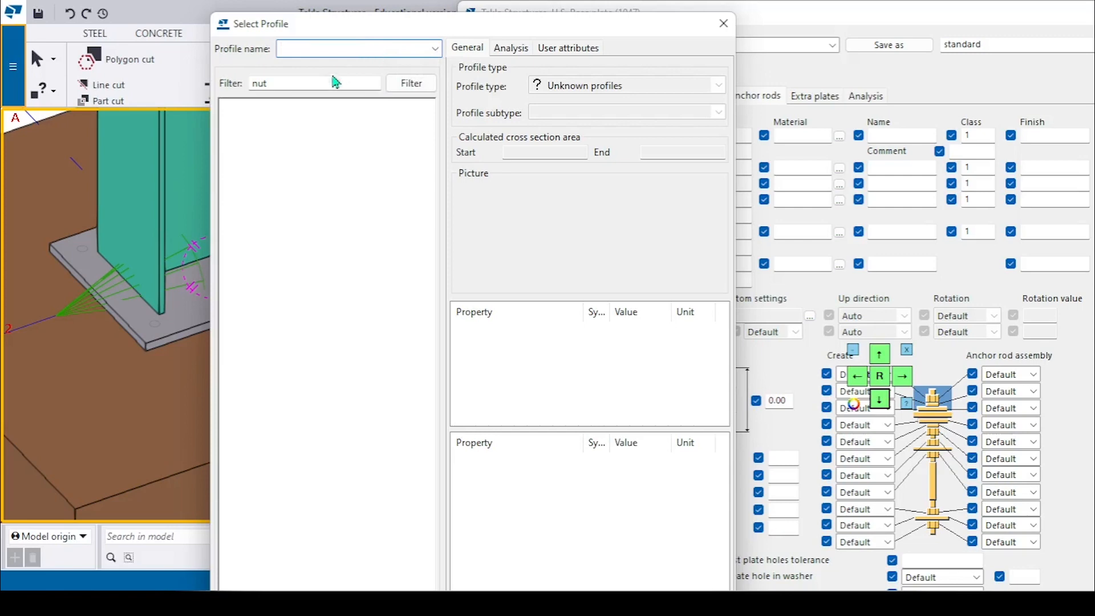
{"action": "left_click", "coordinate": [301, 83]}
{"action": "key", "text": "BackSpace"}
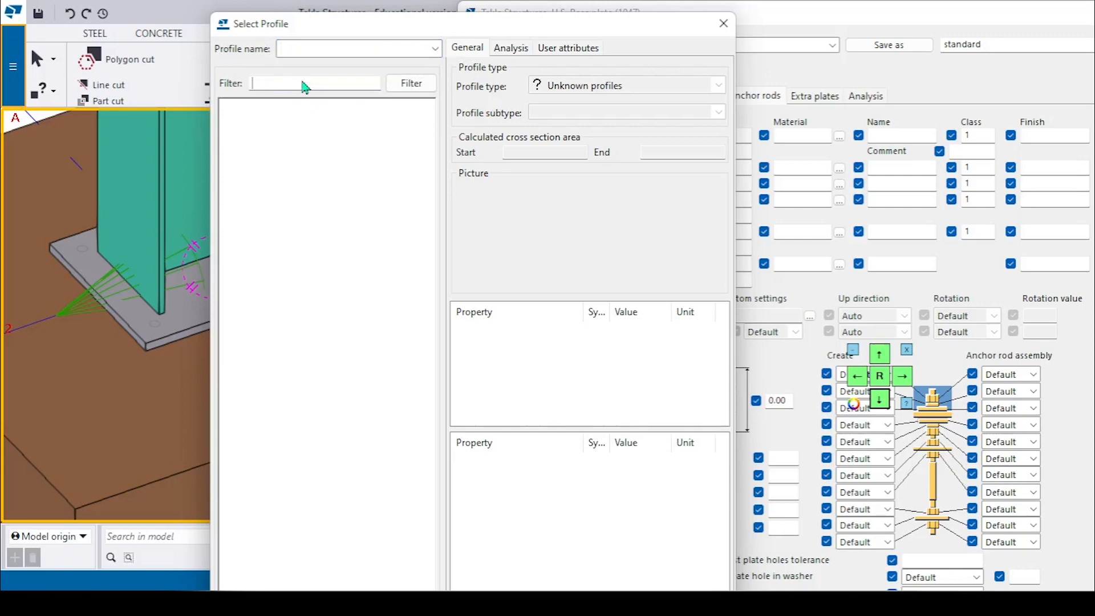
{"action": "left_click", "coordinate": [409, 83]}
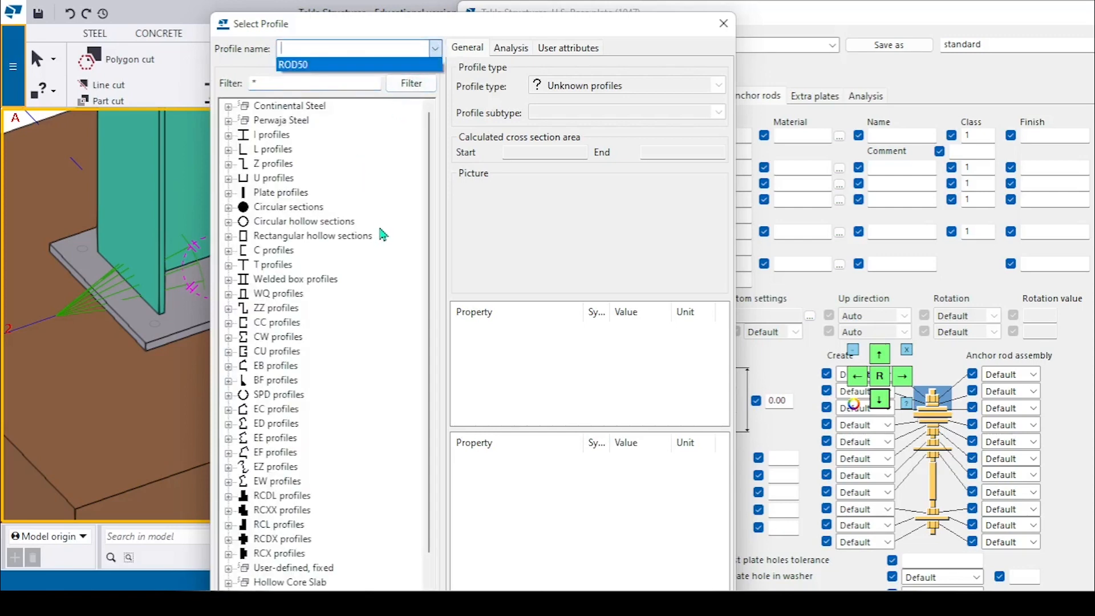
Find NUT_M among the user-defined parametric profiles and assign it as the NUT_M20 nut profile.
{"action": "scroll", "coordinate": [333, 270], "scroll_direction": "down", "scroll_amount": 1}
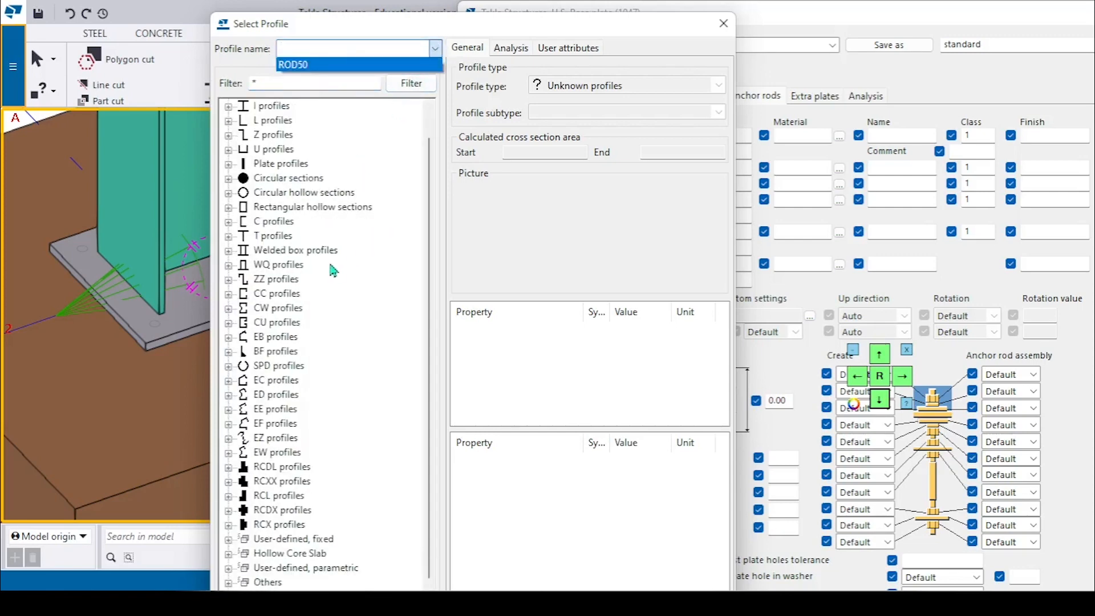
{"action": "double_click", "coordinate": [245, 568]}
{"action": "scroll", "coordinate": [302, 466], "scroll_direction": "down", "scroll_amount": 2}
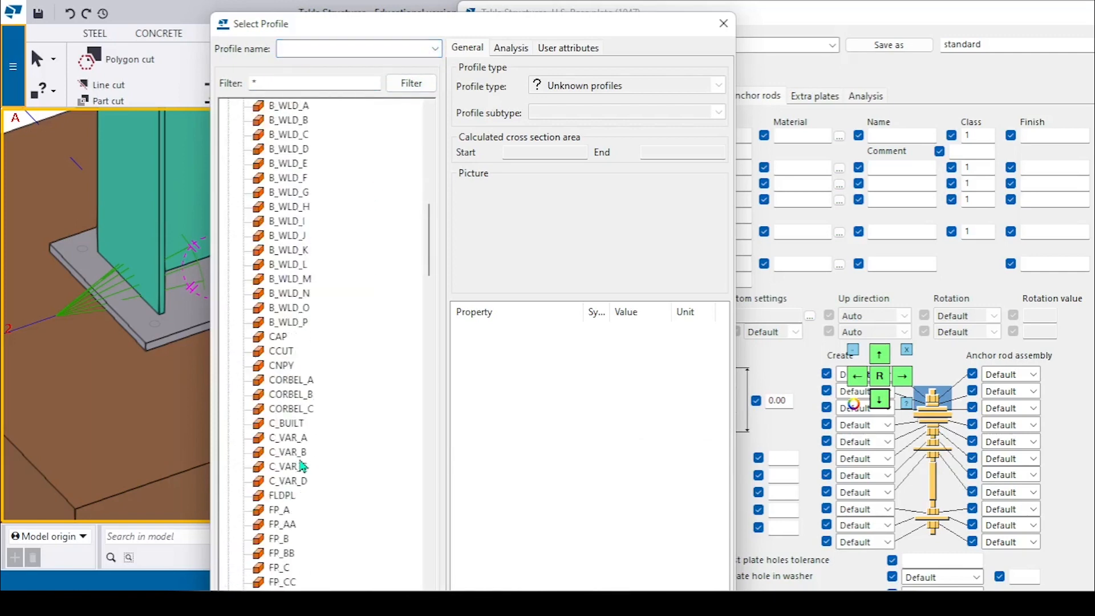
{"action": "scroll", "coordinate": [311, 390], "scroll_direction": "down", "scroll_amount": 20}
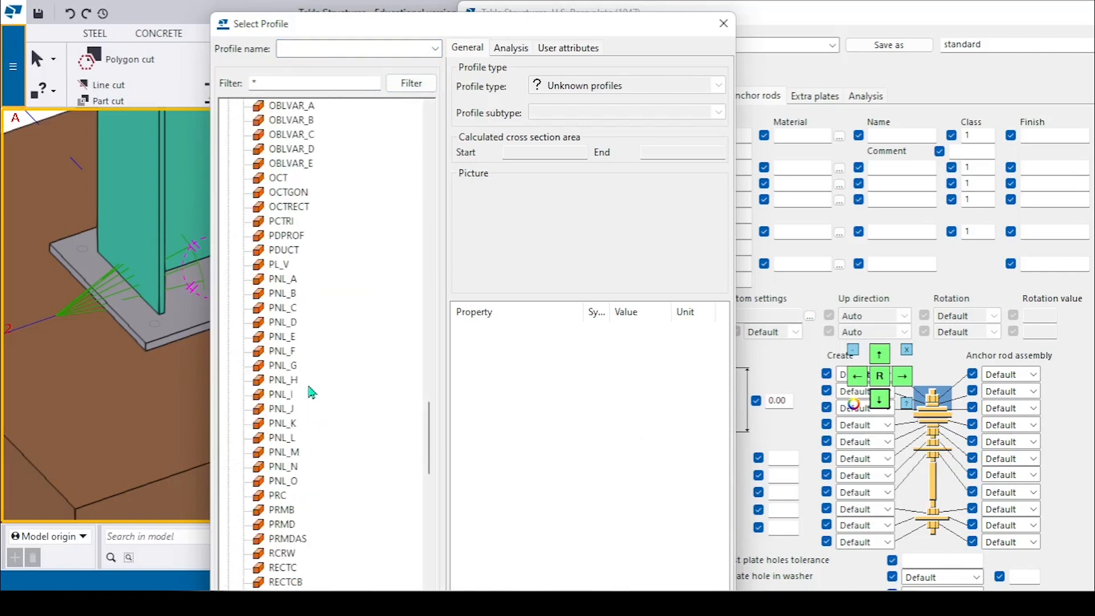
{"action": "scroll", "coordinate": [308, 392], "scroll_direction": "down", "scroll_amount": 12}
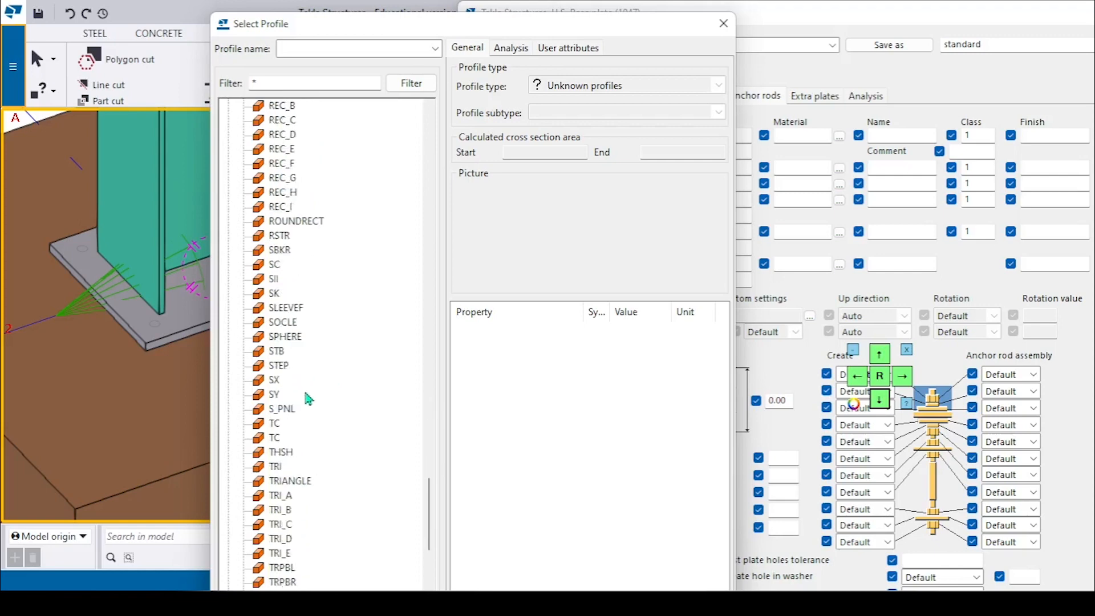
{"action": "scroll", "coordinate": [308, 398], "scroll_direction": "down", "scroll_amount": 4}
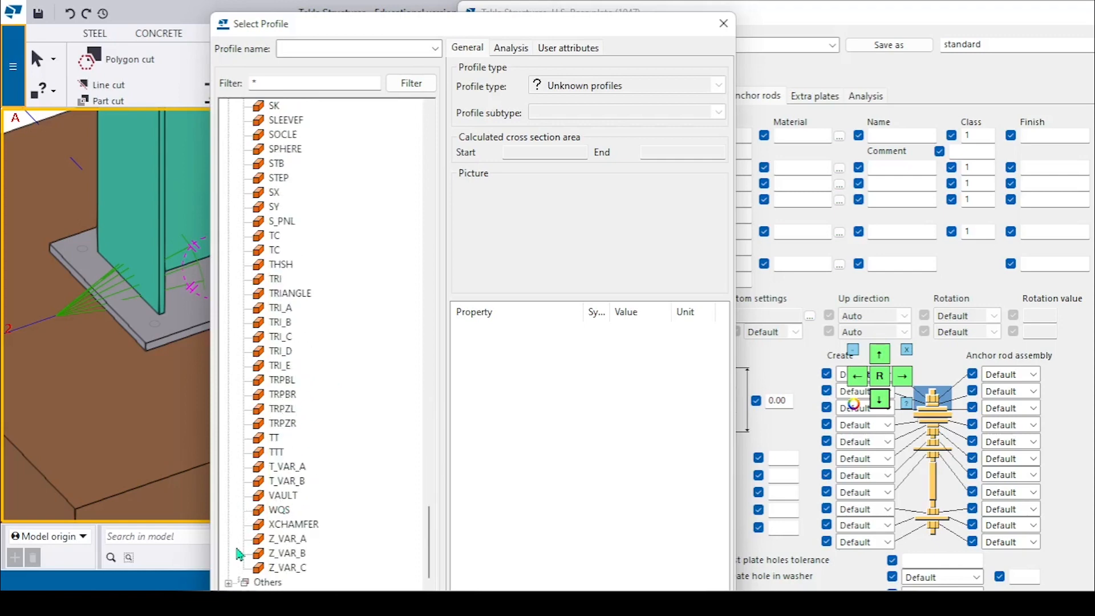
{"action": "left_click", "coordinate": [228, 583]}
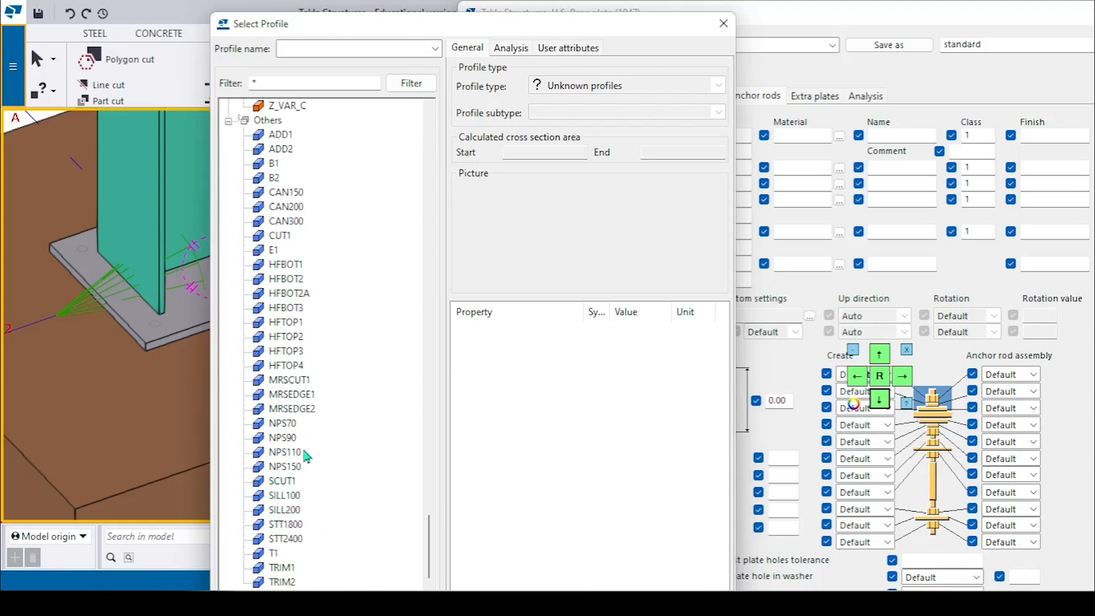
{"action": "scroll", "coordinate": [294, 504], "scroll_direction": "up", "scroll_amount": 15}
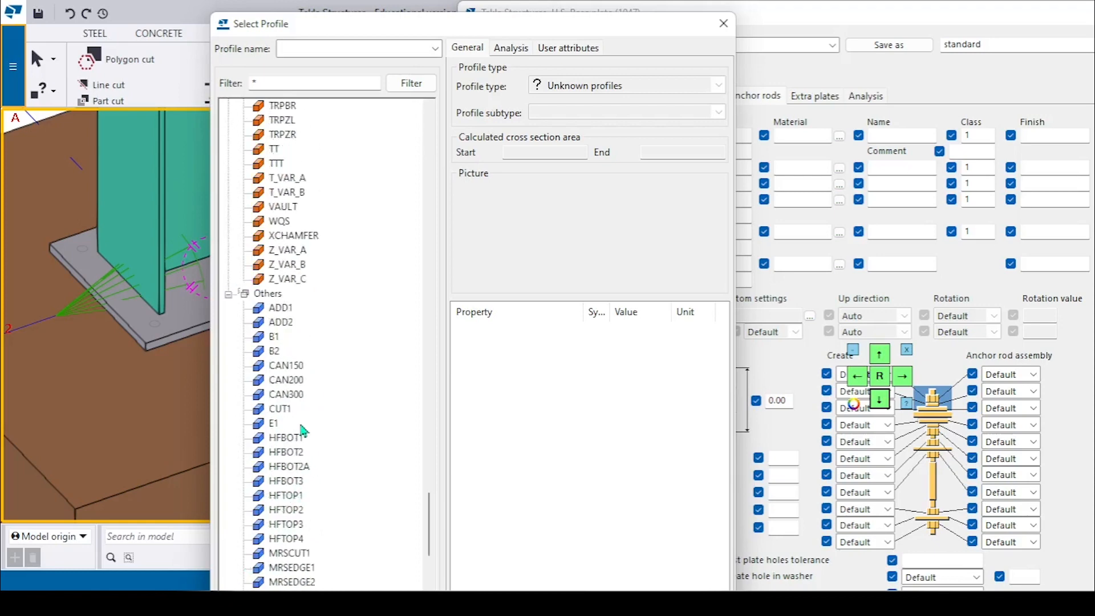
{"action": "scroll", "coordinate": [288, 341], "scroll_direction": "up", "scroll_amount": 20}
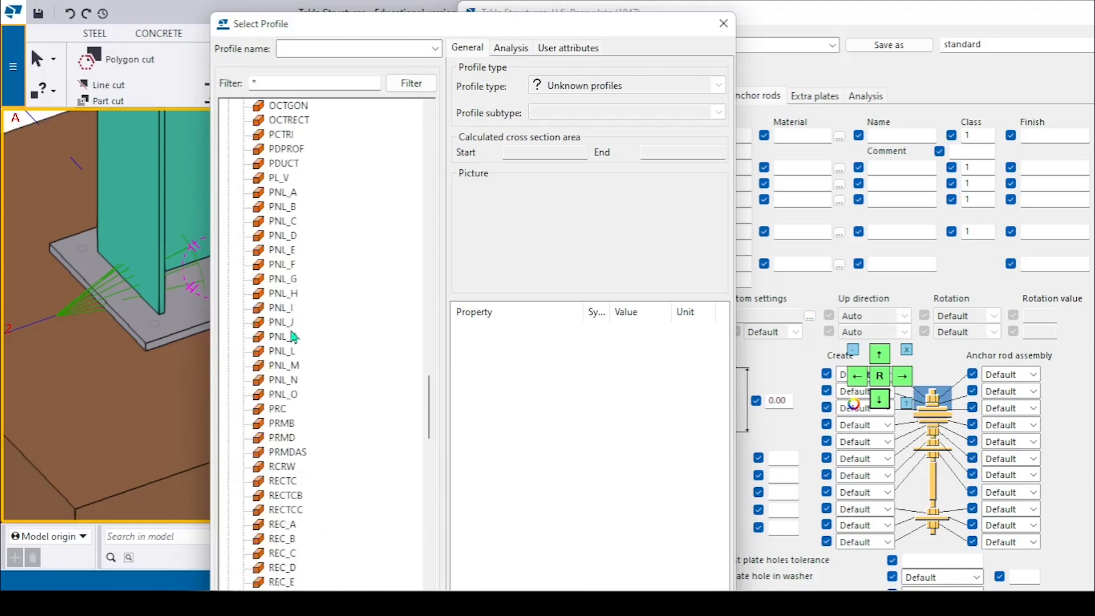
{"action": "scroll", "coordinate": [315, 320], "scroll_direction": "up", "scroll_amount": 13}
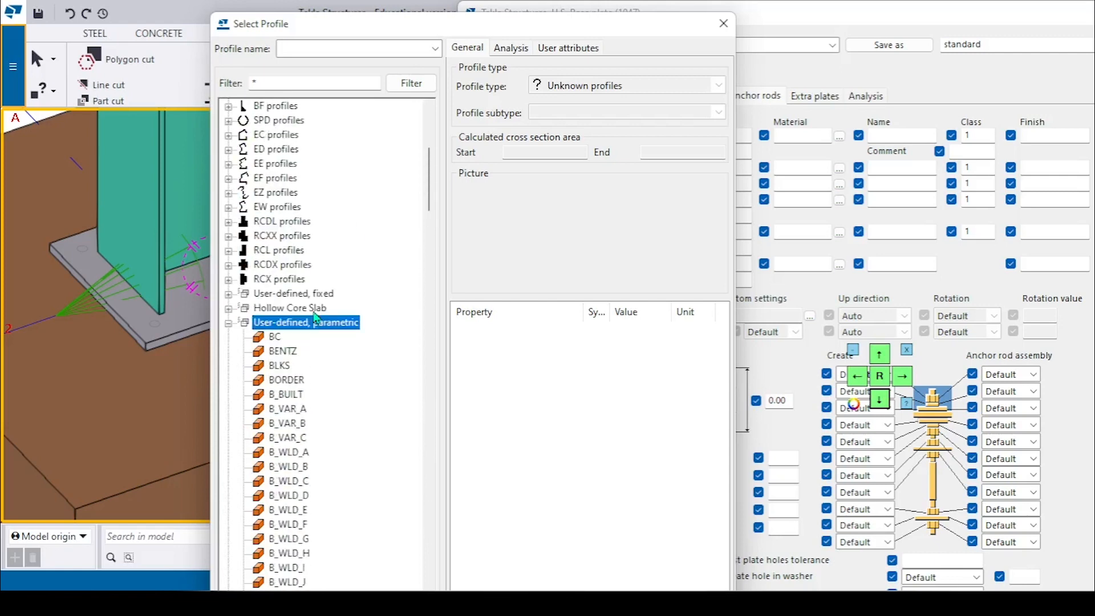
{"action": "scroll", "coordinate": [268, 382], "scroll_direction": "down", "scroll_amount": 20}
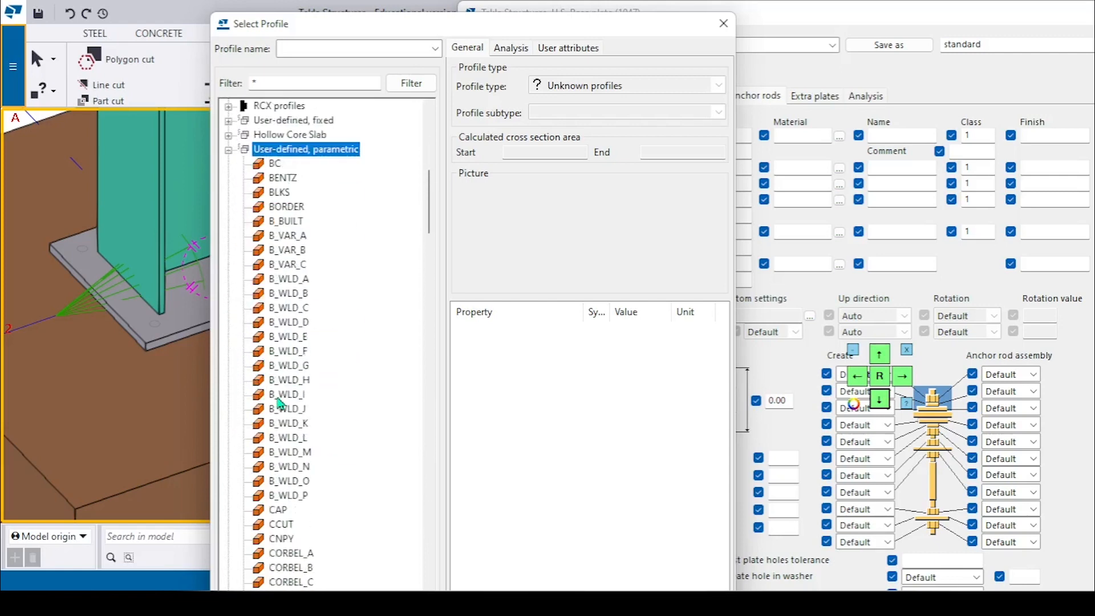
{"action": "scroll", "coordinate": [315, 358], "scroll_direction": "down", "scroll_amount": 20}
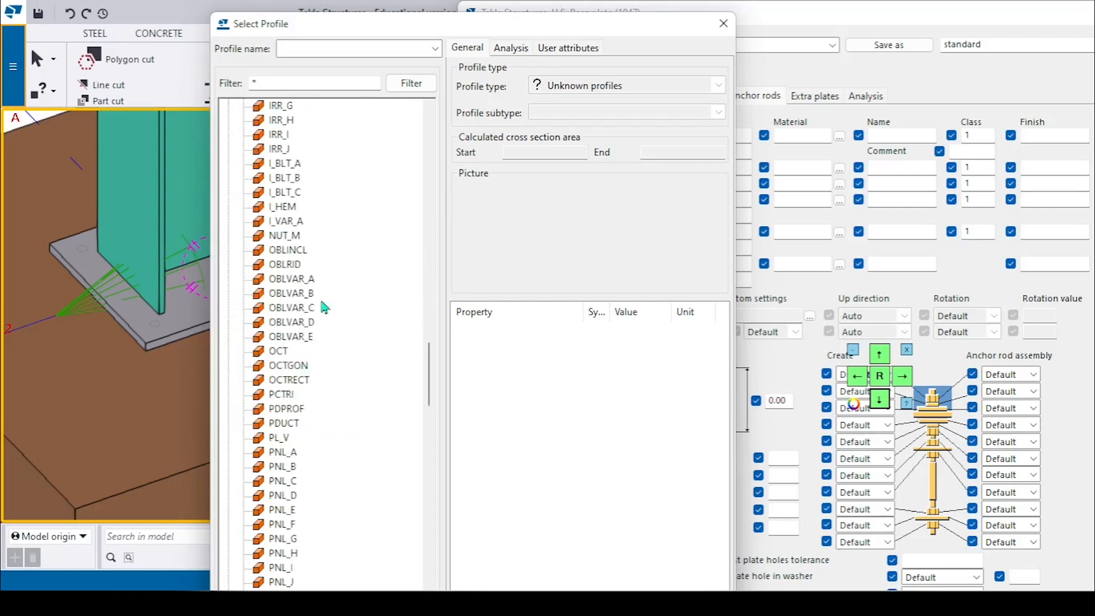
{"action": "double_click", "coordinate": [296, 235]}
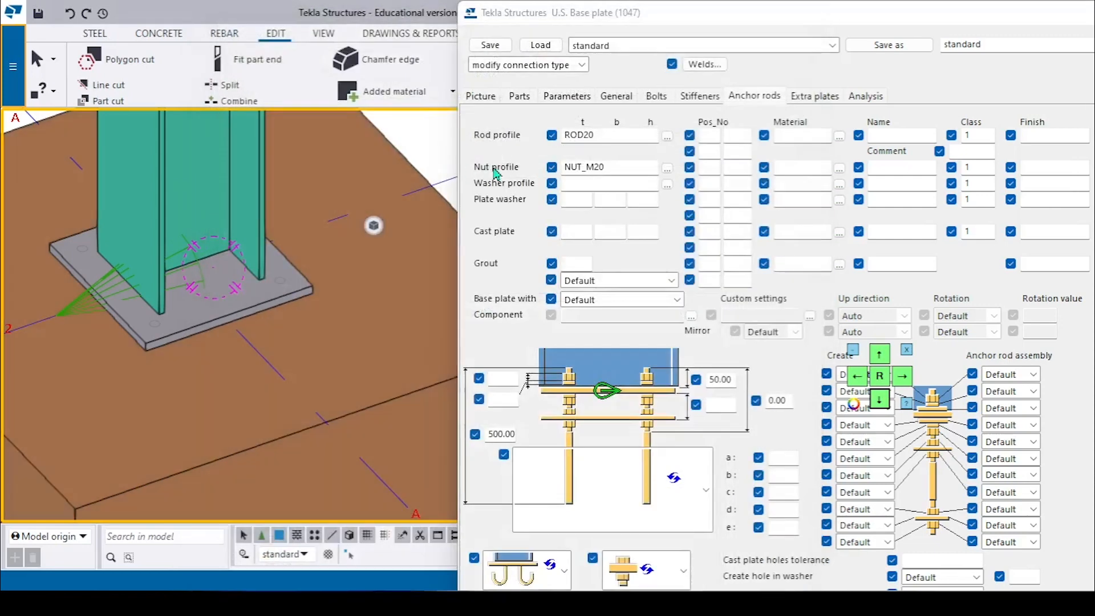
Set the anchor rod washer profile to D50, leaving the plate washer and cast plate sizes empty.
{"action": "left_click", "coordinate": [609, 185]}
{"action": "type", "text": "D50"}
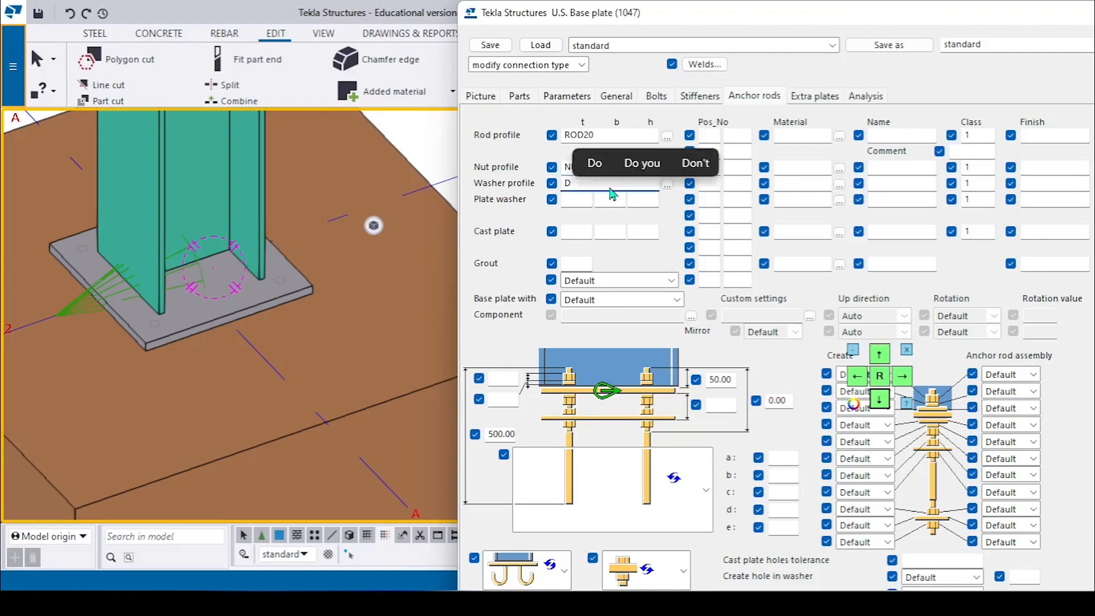
{"action": "left_click", "coordinate": [569, 200]}
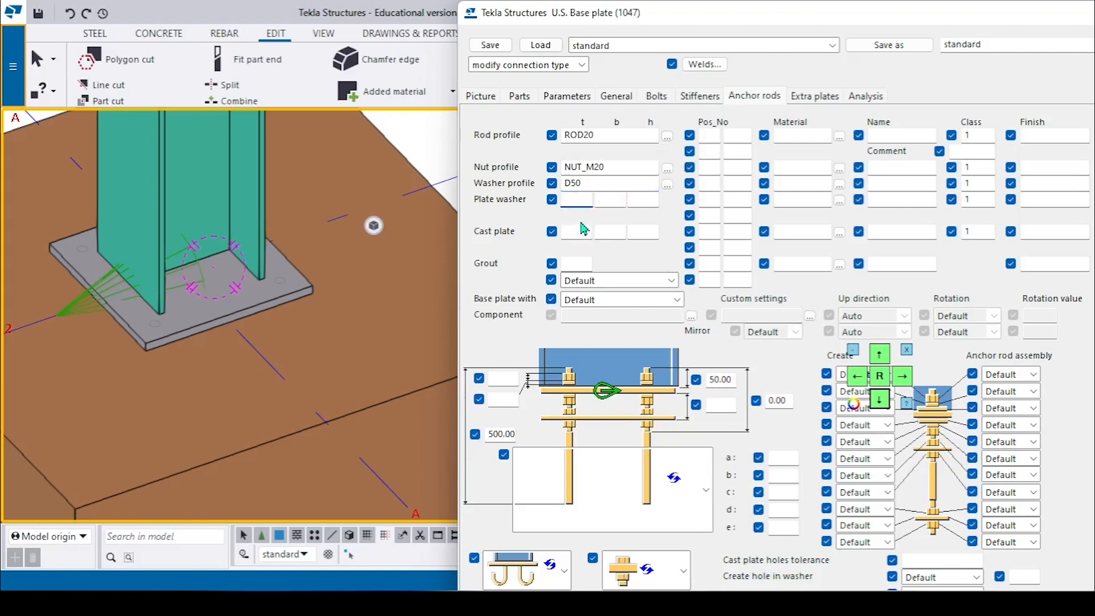
{"action": "left_click", "coordinate": [569, 230]}
{"action": "left_click", "coordinate": [577, 199]}
Set the grout option for the base plate to Above without slope.
{"action": "left_click", "coordinate": [581, 282]}
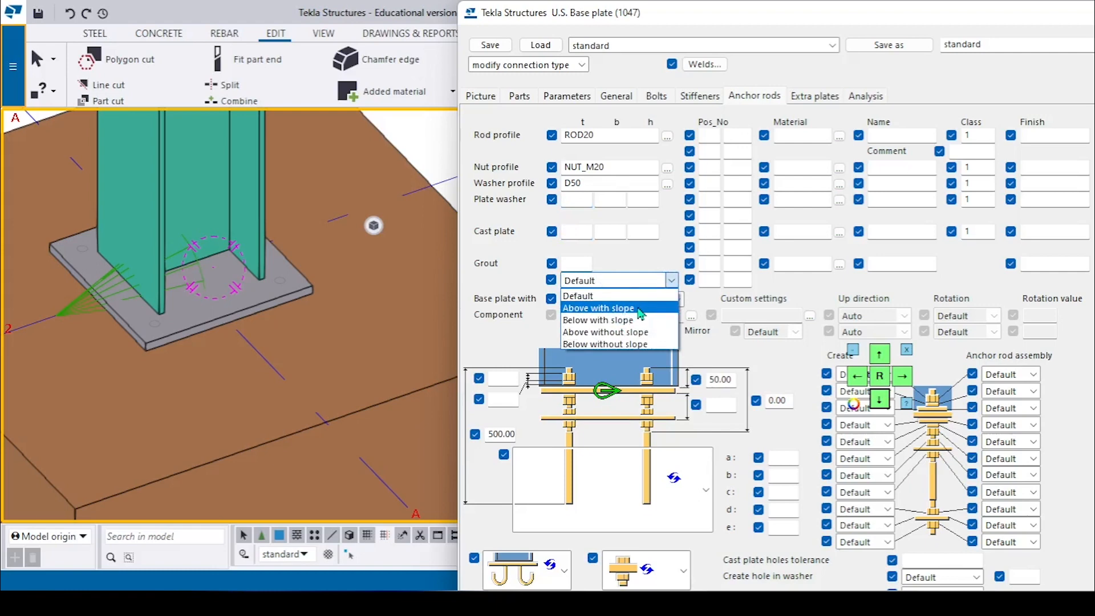
{"action": "left_click", "coordinate": [659, 334]}
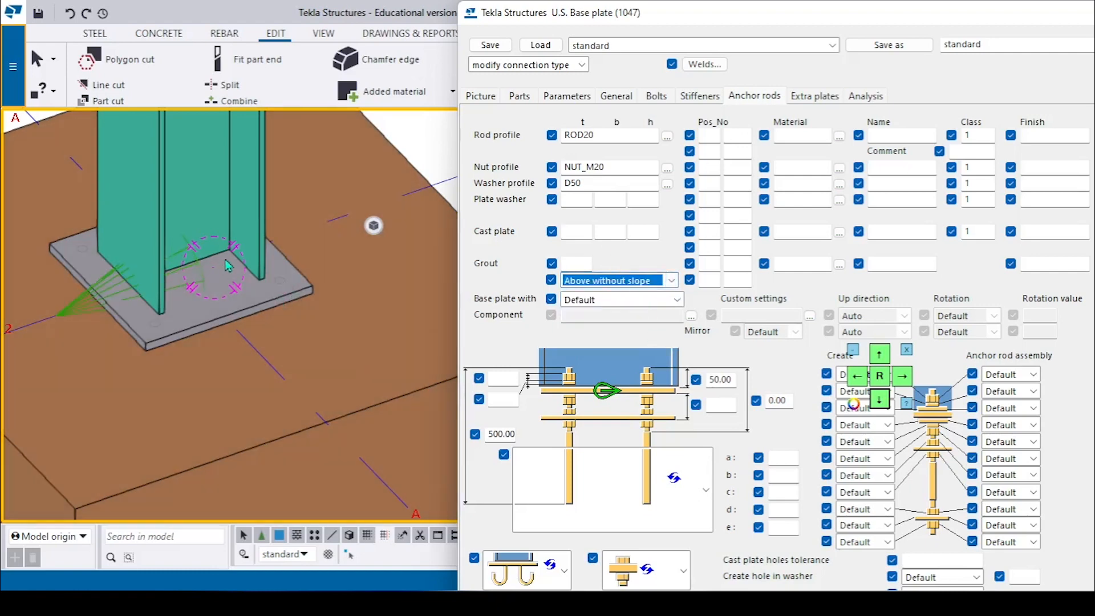
{"action": "scroll", "coordinate": [229, 287], "scroll_direction": "down", "scroll_amount": 3}
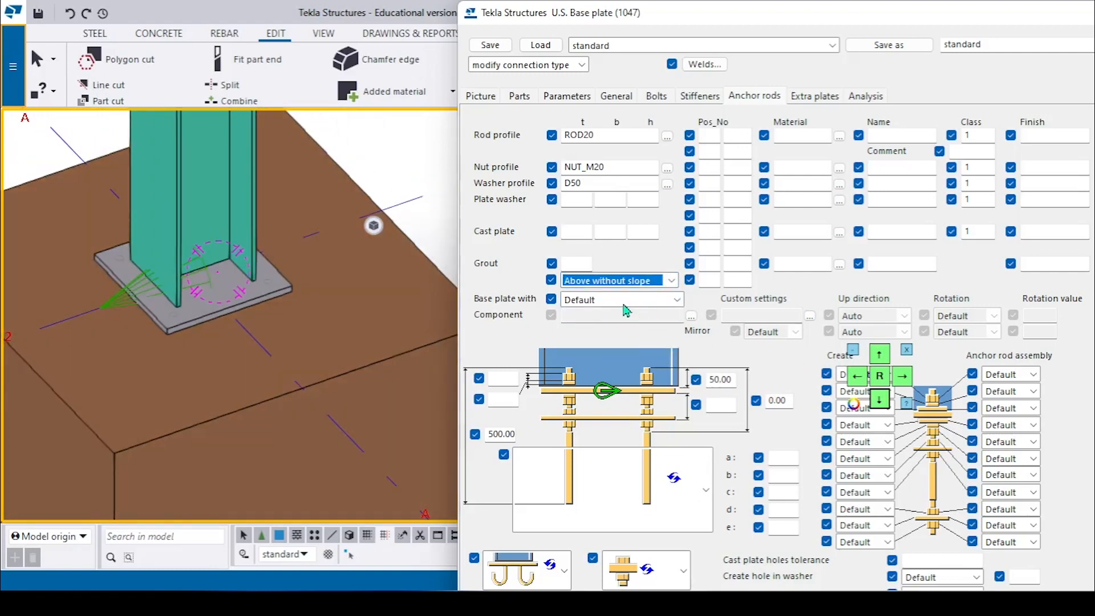
Set the base plate to be fixed with anchor rods.
{"action": "left_click", "coordinate": [624, 302]}
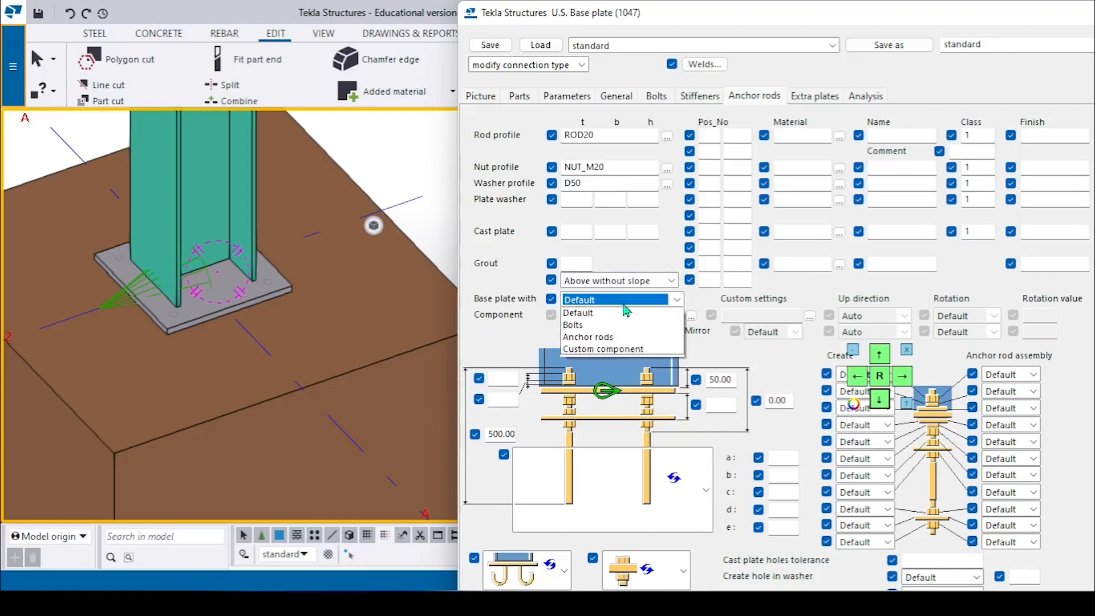
{"action": "left_click", "coordinate": [627, 339]}
{"action": "scroll", "coordinate": [204, 275], "scroll_direction": "down", "scroll_amount": 2}
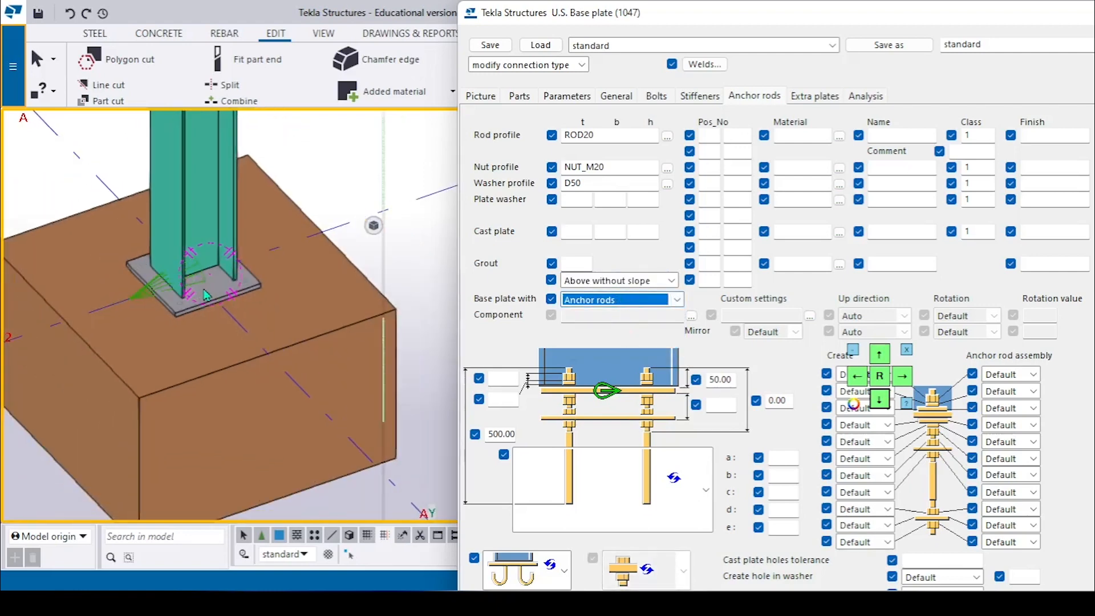
{"action": "scroll", "coordinate": [209, 286], "scroll_direction": "up", "scroll_amount": 2}
{"action": "scroll", "coordinate": [222, 291], "scroll_direction": "down", "scroll_amount": 2}
{"action": "scroll", "coordinate": [229, 301], "scroll_direction": "down", "scroll_amount": 2}
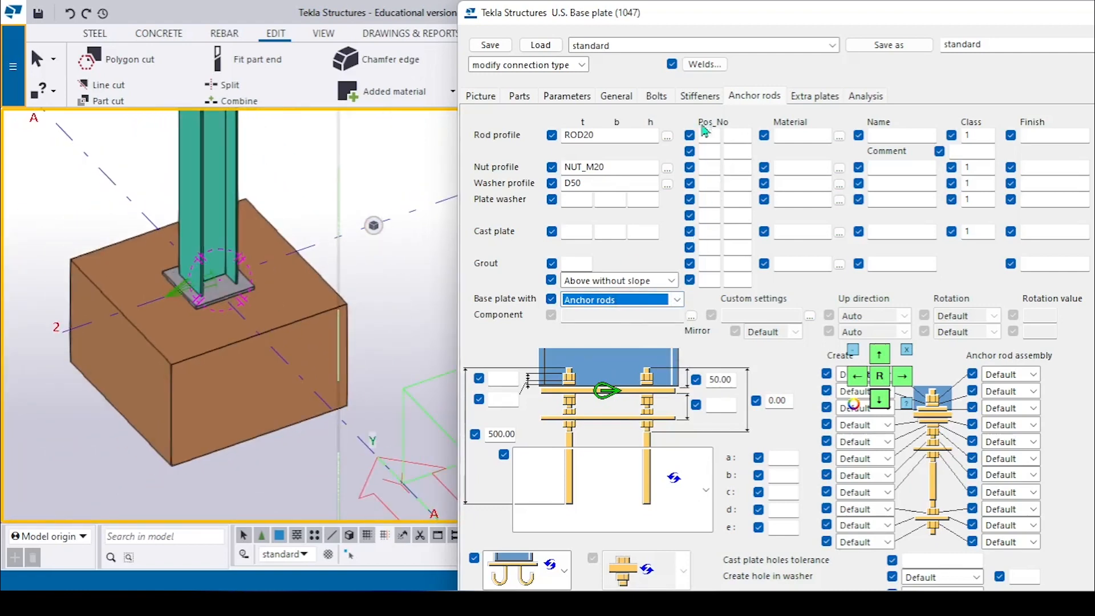
Go through the anchor rod shapes and choose the L-bent rod with dimensions a and b.
{"action": "left_click", "coordinate": [613, 490]}
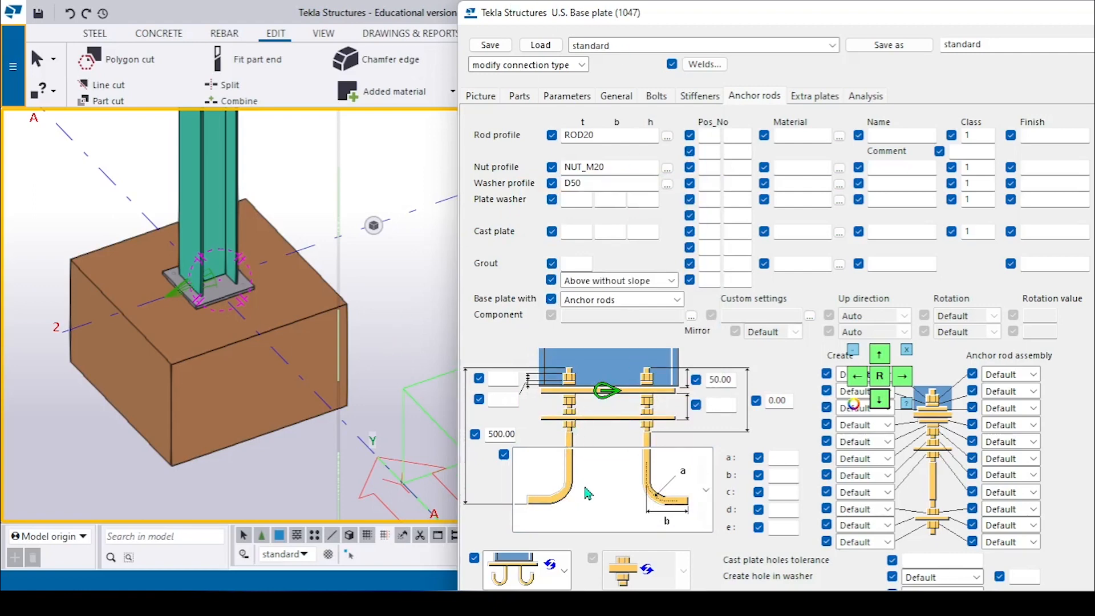
{"action": "scroll", "coordinate": [614, 487], "scroll_direction": "down", "scroll_amount": 1}
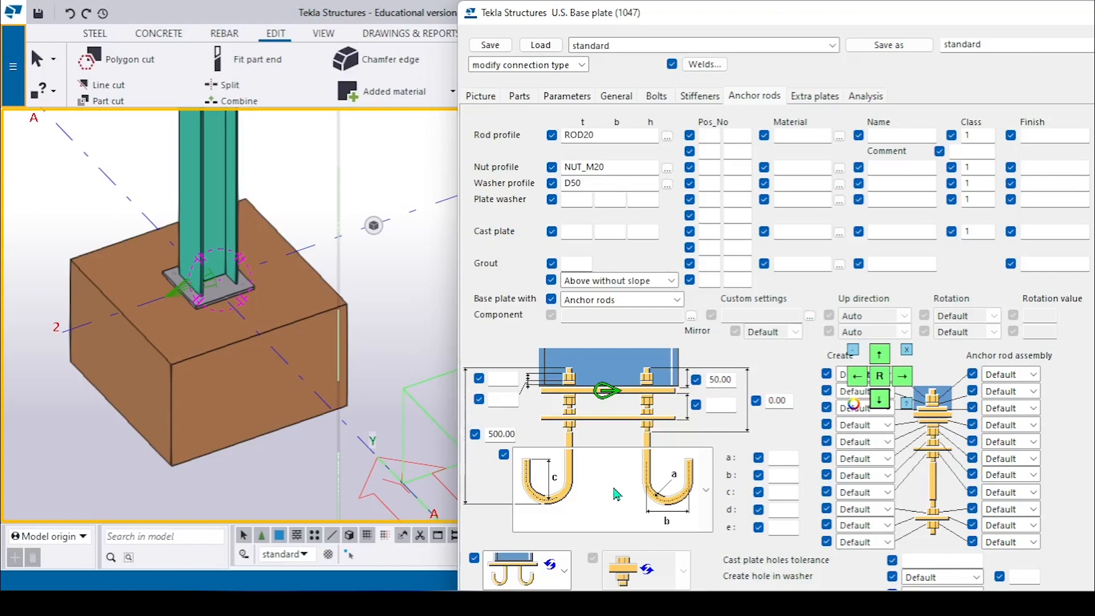
{"action": "scroll", "coordinate": [614, 498], "scroll_direction": "down", "scroll_amount": 4}
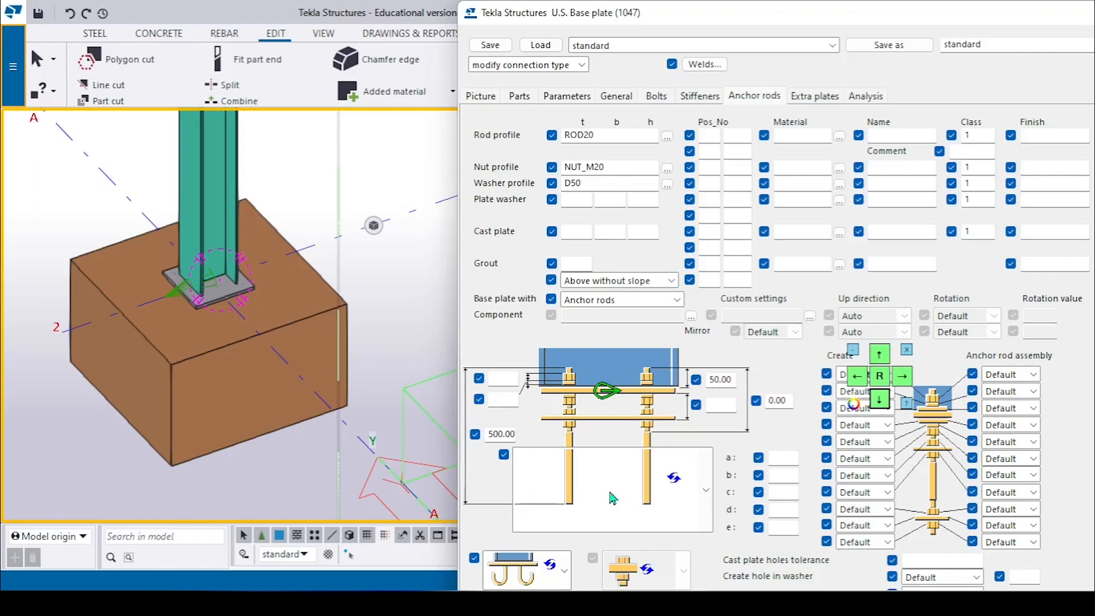
{"action": "scroll", "coordinate": [613, 497], "scroll_direction": "down", "scroll_amount": 1}
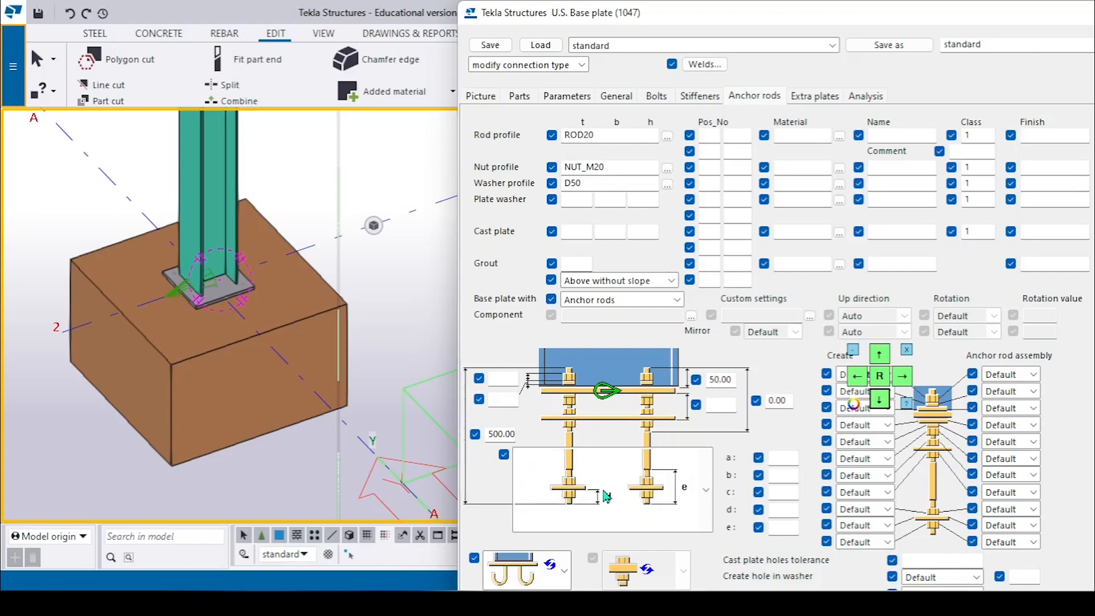
{"action": "scroll", "coordinate": [606, 495], "scroll_direction": "down", "scroll_amount": 1}
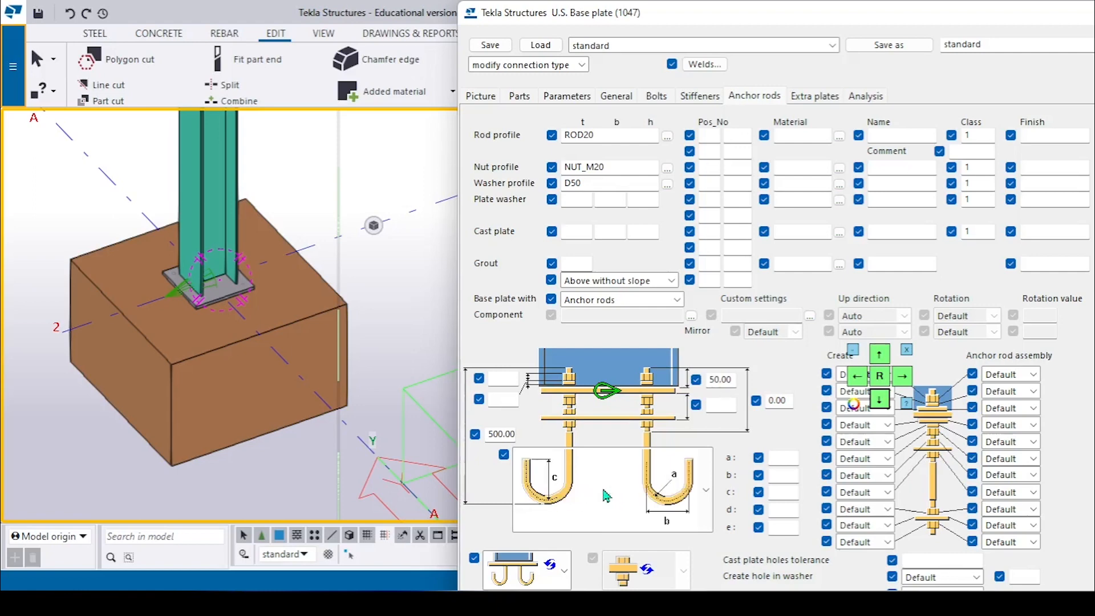
{"action": "scroll", "coordinate": [606, 496], "scroll_direction": "down", "scroll_amount": 1}
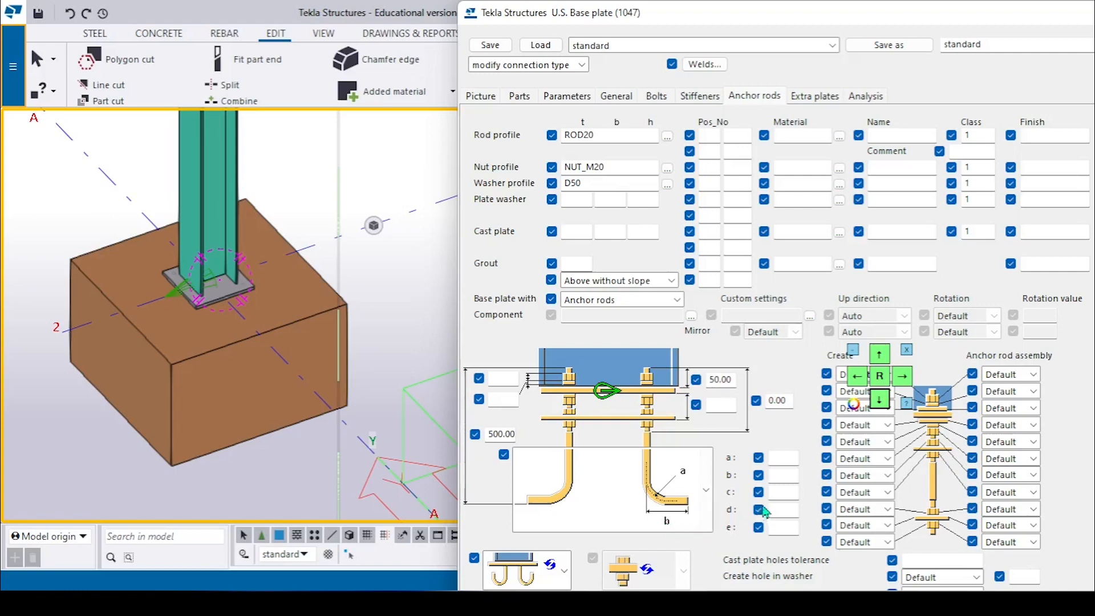
Set the bent anchor rod's radius a to 45 and its hook length b to 100.
{"action": "left_click", "coordinate": [783, 482]}
{"action": "left_click", "coordinate": [784, 459]}
{"action": "type", "text": "45"}
Reposition the connection dialog and apply the anchor rod settings to the column's base plate connection.
{"action": "left_click_drag", "start_coordinate": [770, 20], "coordinate": [663, 23]}
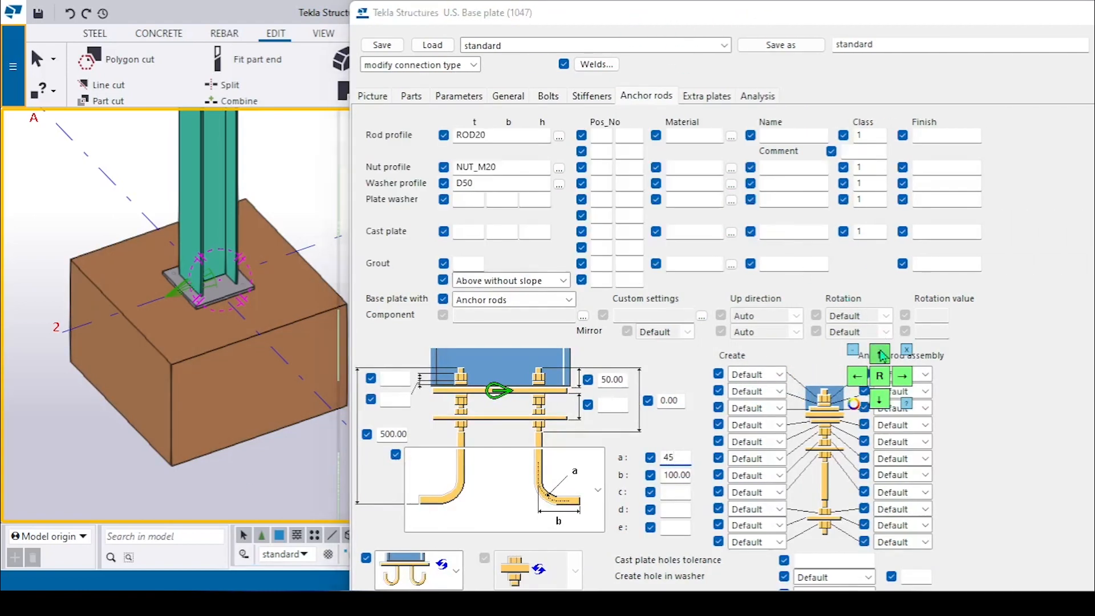
{"action": "left_click", "coordinate": [880, 356]}
{"action": "left_click", "coordinate": [879, 356]}
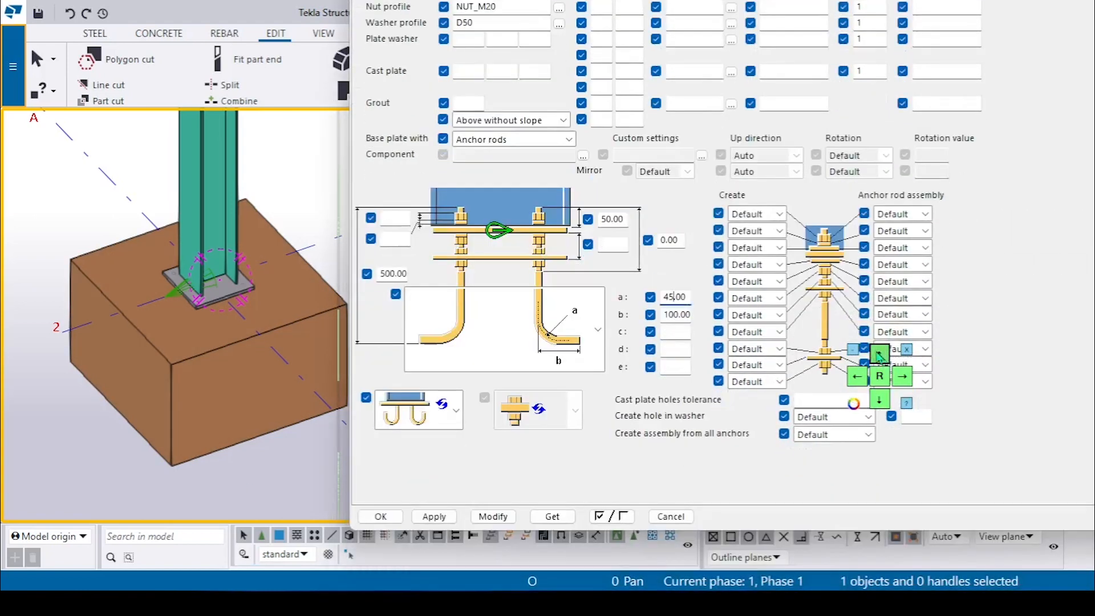
{"action": "left_click", "coordinate": [492, 516]}
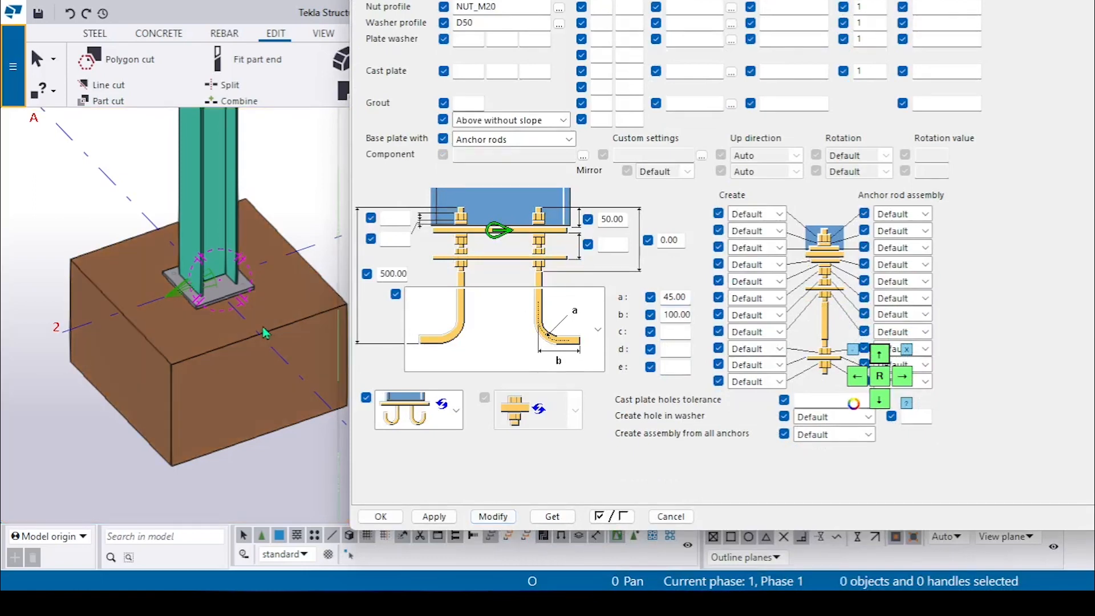
{"action": "scroll", "coordinate": [229, 289], "scroll_direction": "up", "scroll_amount": 3}
{"action": "left_click", "coordinate": [230, 290]}
{"action": "left_click", "coordinate": [496, 518]}
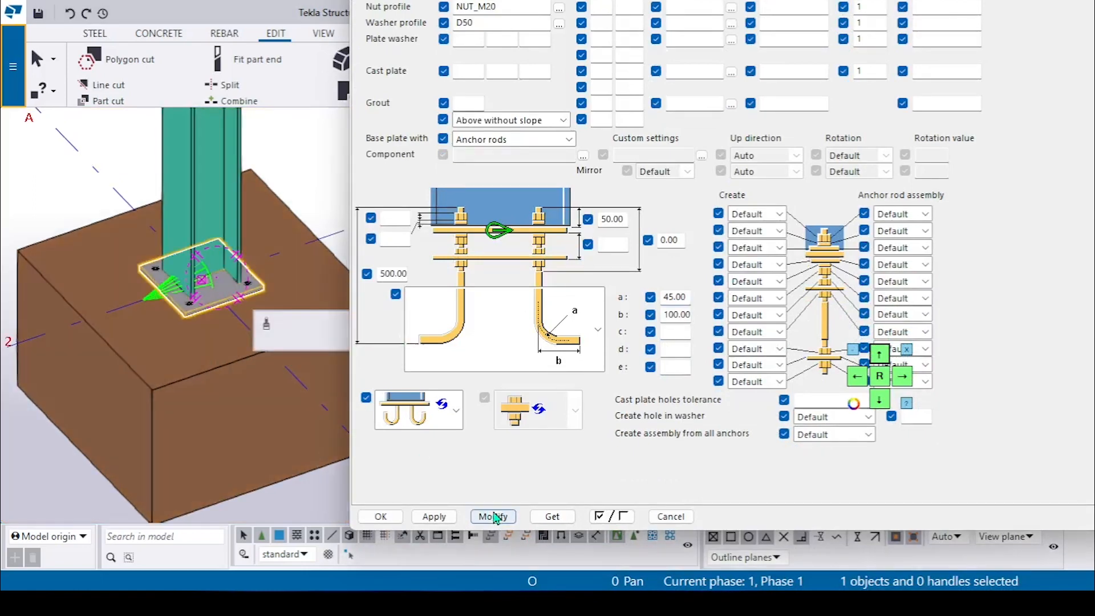
{"action": "scroll", "coordinate": [212, 293], "scroll_direction": "up", "scroll_amount": 5}
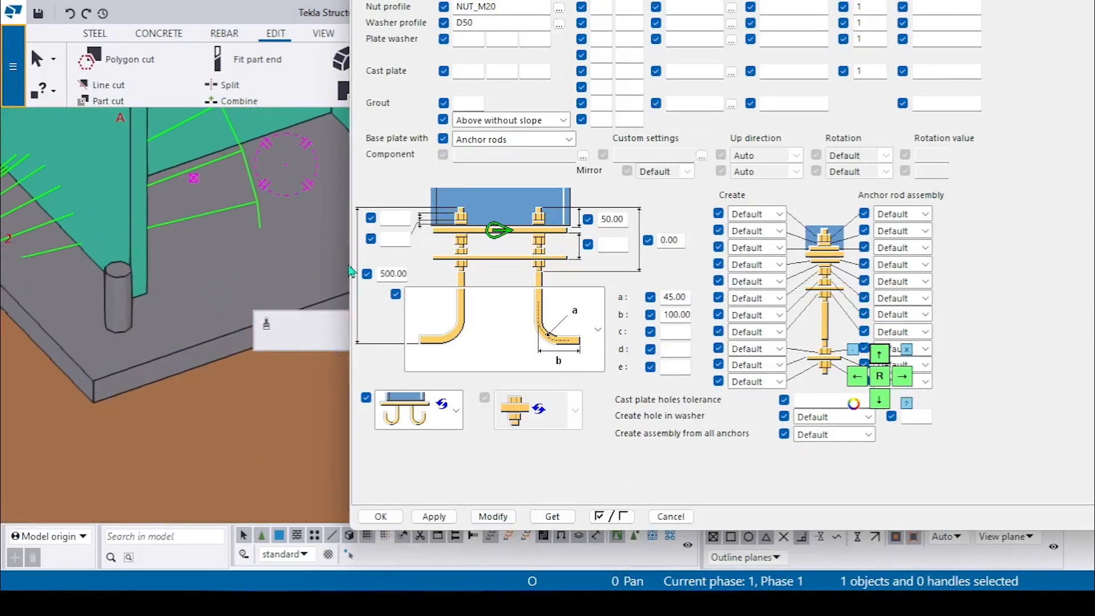
{"action": "scroll", "coordinate": [342, 271], "scroll_direction": "down", "scroll_amount": 5}
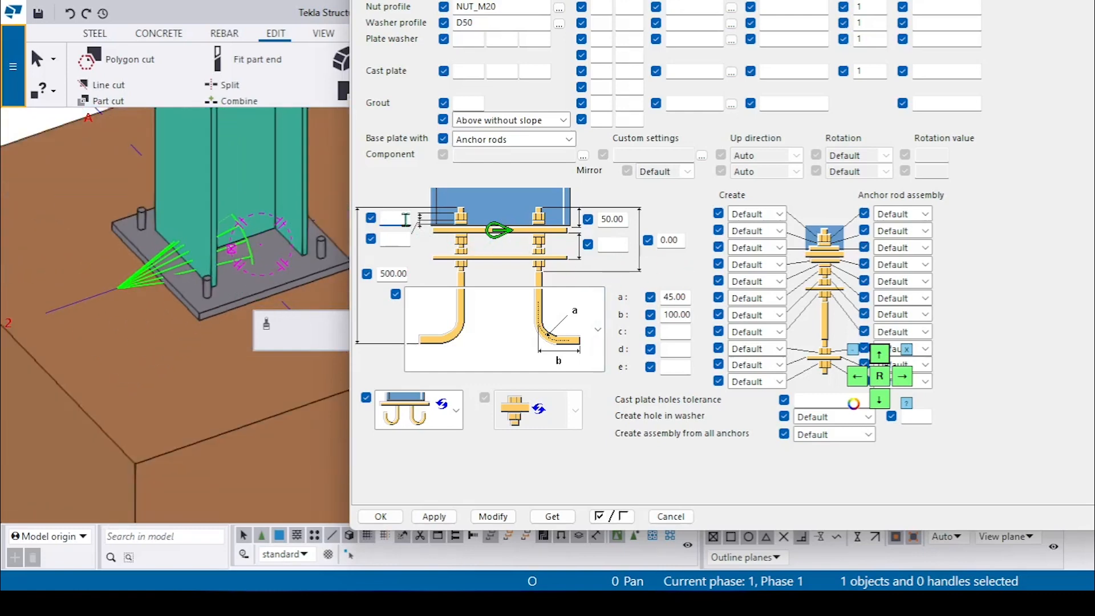
Set the two upper nut and washer dimensions to 20 and 3 and apply them to the connection.
{"action": "type", "text": "20"}
{"action": "left_click", "coordinate": [399, 238]}
{"action": "type", "text": "3"}
{"action": "left_click", "coordinate": [403, 218]}
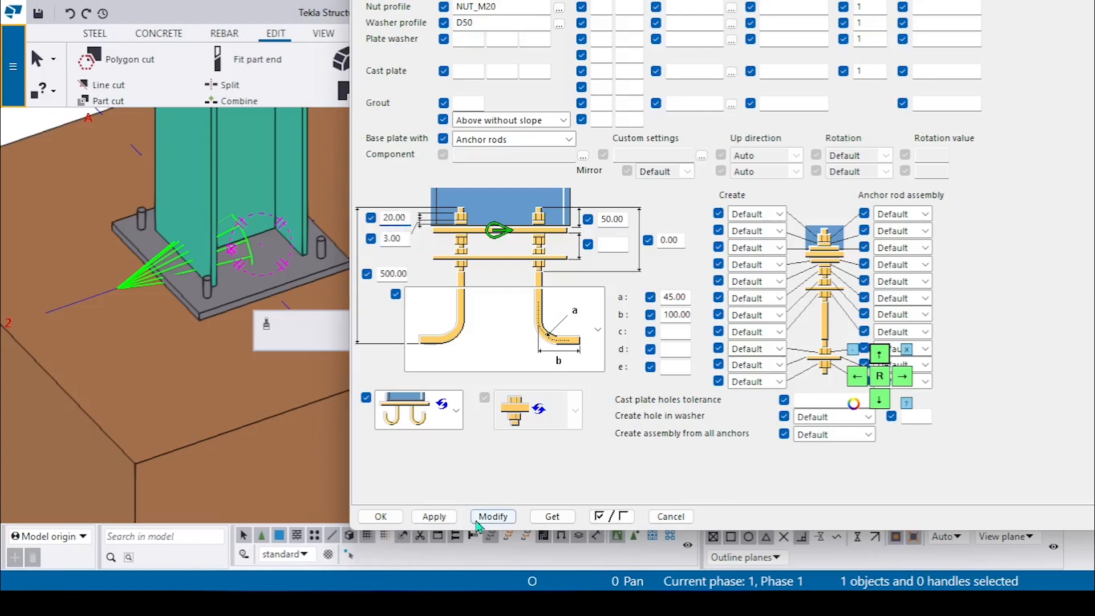
{"action": "left_click", "coordinate": [478, 520]}
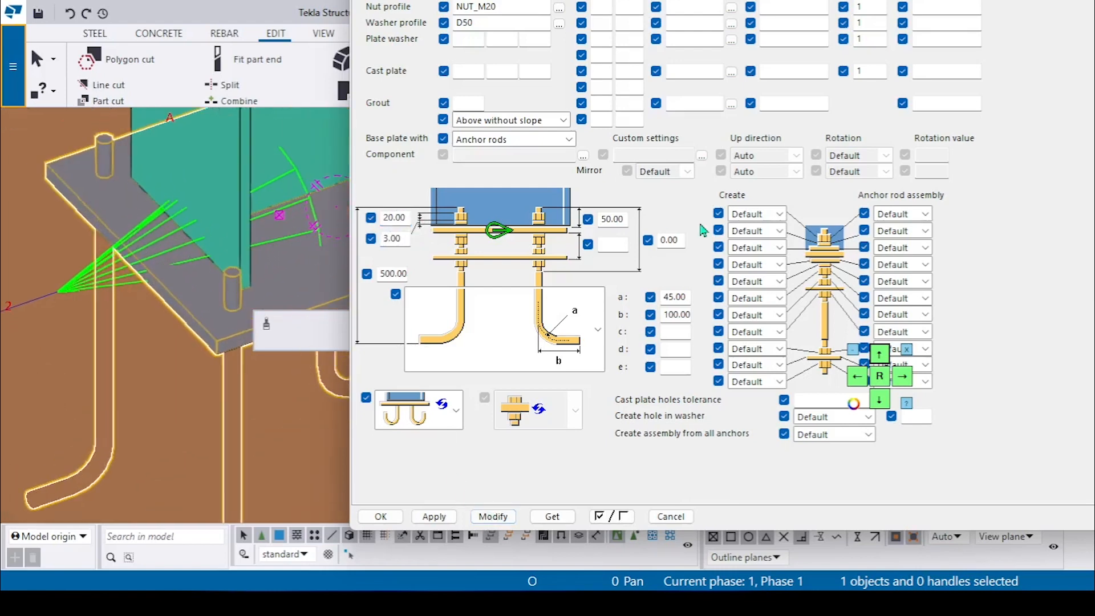
Set Create to Yes for the first two anchor rod parts, the top nut and washer positions.
{"action": "left_click", "coordinate": [762, 216]}
{"action": "left_click", "coordinate": [760, 262]}
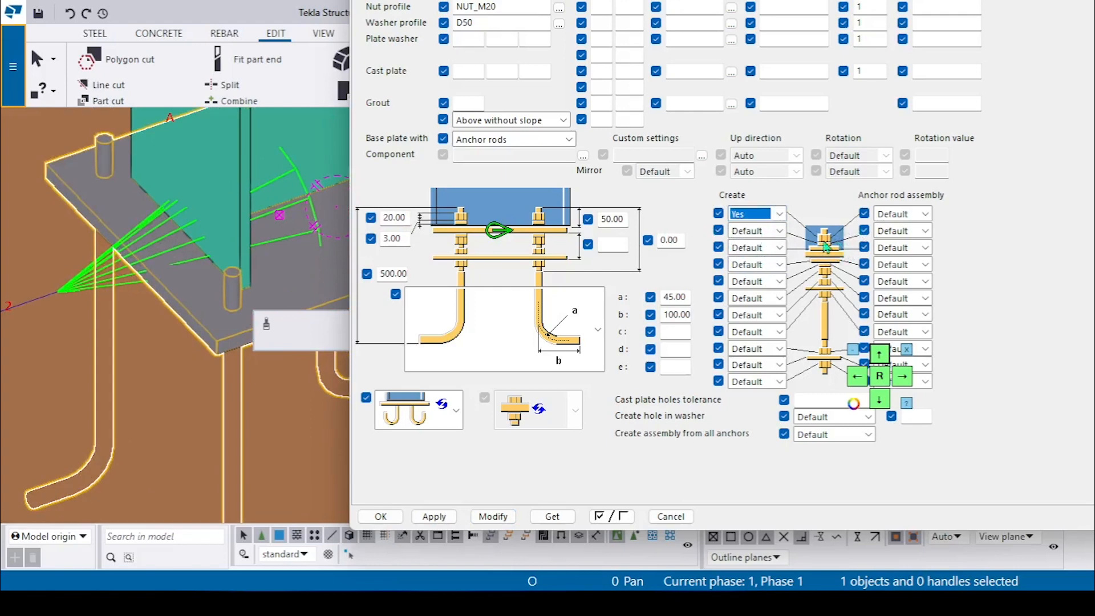
{"action": "left_click", "coordinate": [773, 237]}
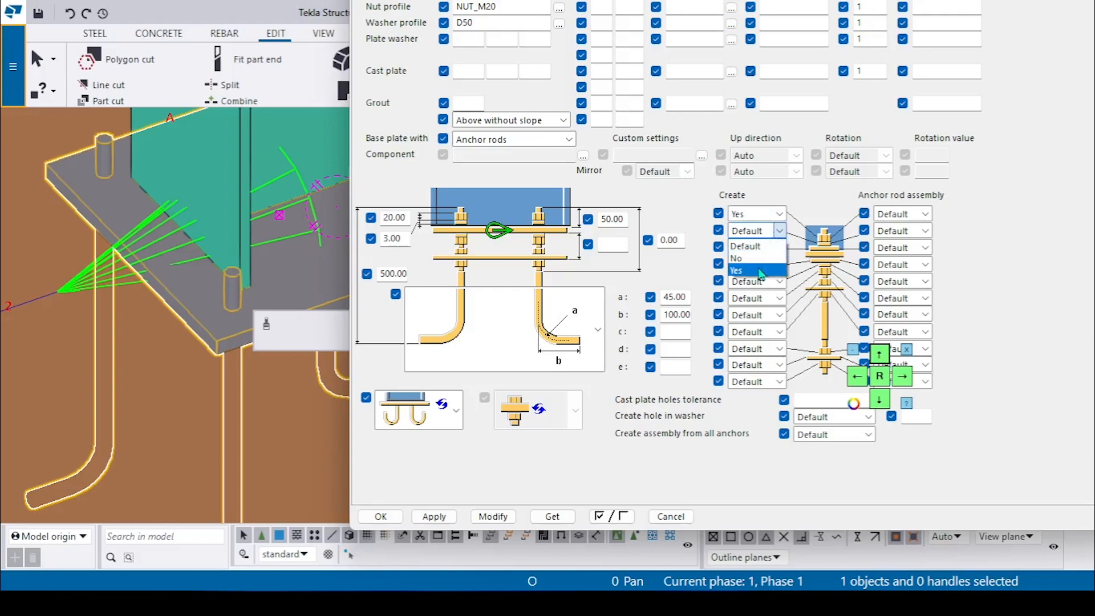
{"action": "left_click", "coordinate": [763, 275]}
Include the first two parts in the anchor rod assembly with Yes and apply the changes to the connection.
{"action": "left_click", "coordinate": [918, 219]}
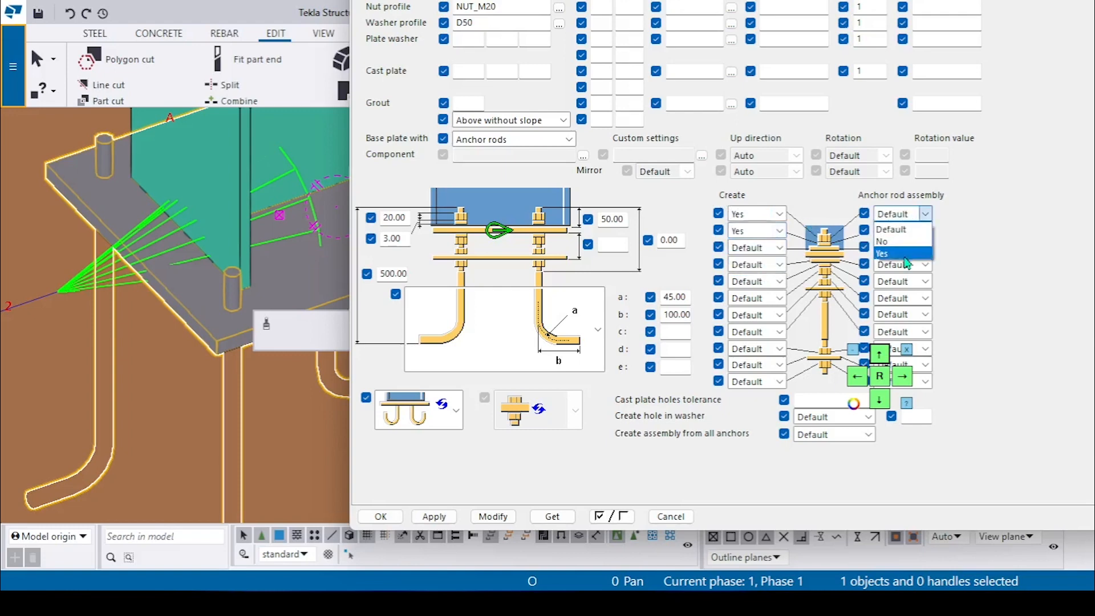
{"action": "left_click", "coordinate": [906, 251]}
{"action": "left_click", "coordinate": [918, 231]}
{"action": "left_click", "coordinate": [895, 267]}
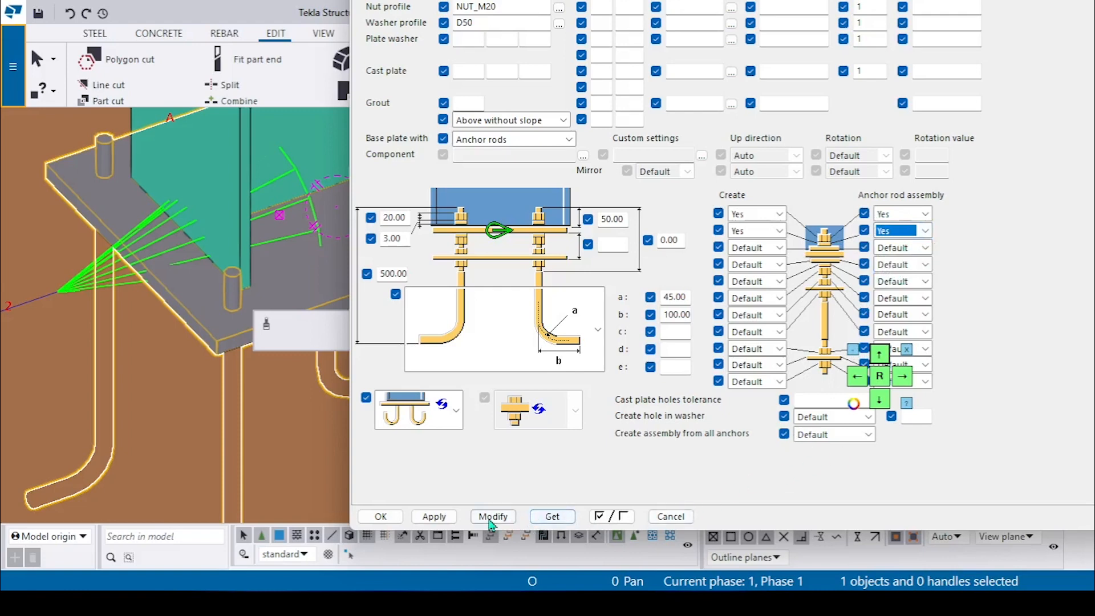
{"action": "left_click", "coordinate": [492, 516]}
Redraw the model view and examine the nuts and washers on the base plate up close.
{"action": "scroll", "coordinate": [109, 293], "scroll_direction": "down", "scroll_amount": 4}
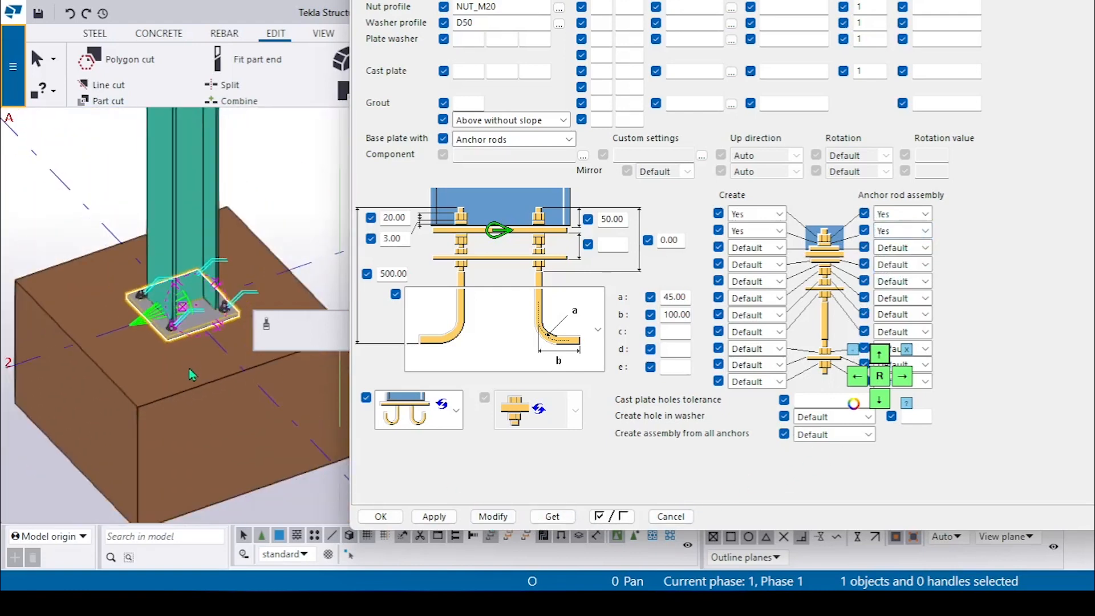
{"action": "scroll", "coordinate": [264, 169], "scroll_direction": "down", "scroll_amount": 3}
{"action": "right_click", "coordinate": [291, 99]}
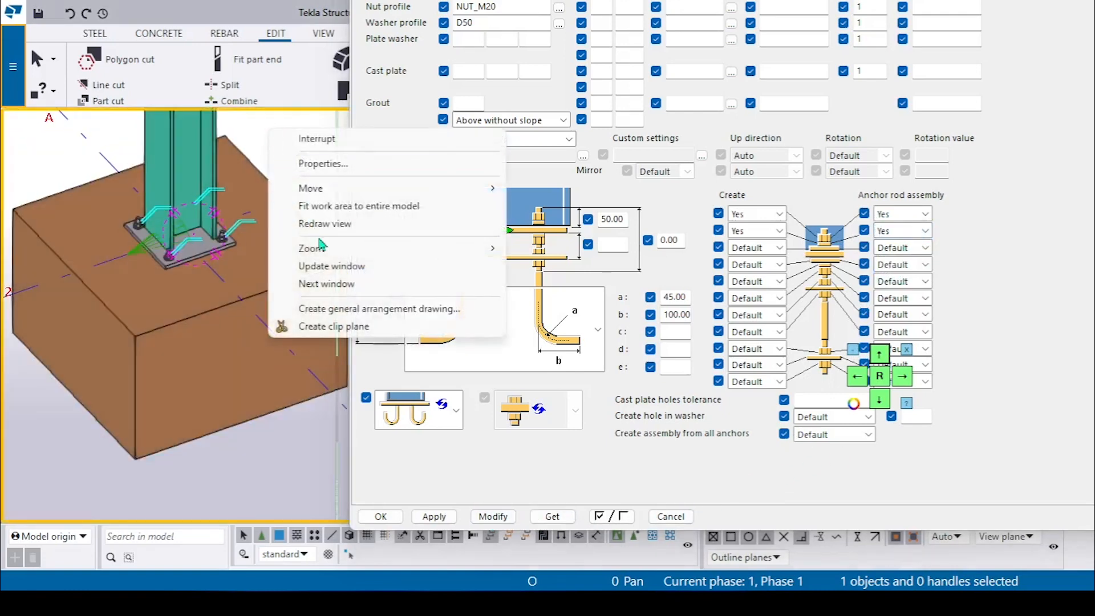
{"action": "left_click", "coordinate": [328, 225]}
{"action": "scroll", "coordinate": [212, 174], "scroll_direction": "up", "scroll_amount": 5}
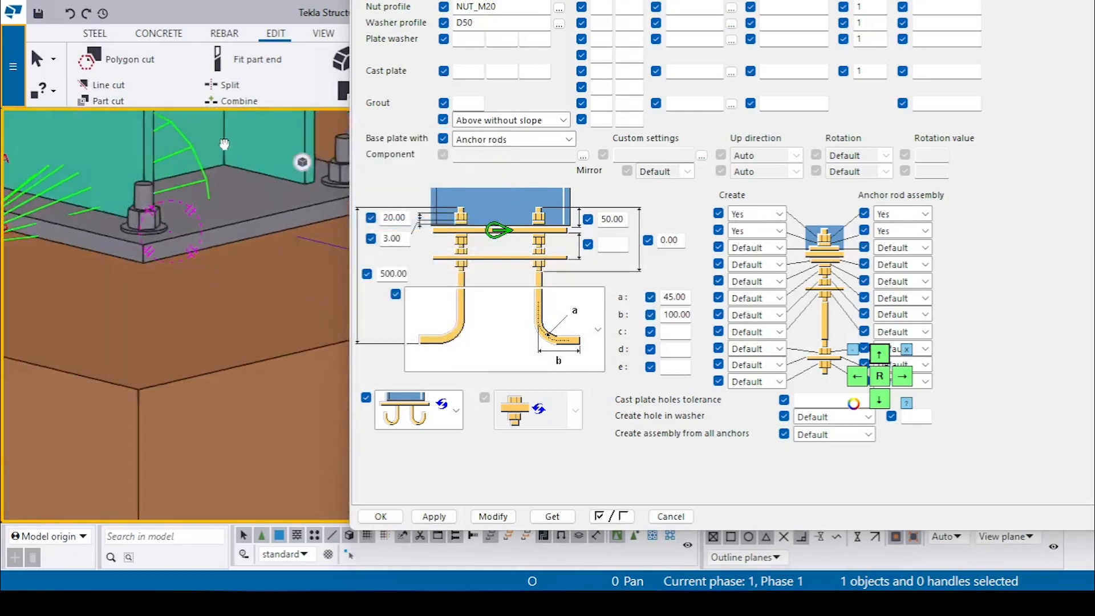
{"action": "middle_click_drag", "start_coordinate": [212, 174], "coordinate": [213, 159]}
Switch the part rendering so the column and footing are see-through, and inspect the bent anchor rods below the base plate.
{"action": "key", "text": "ctrl+2"}
{"action": "scroll", "coordinate": [211, 342], "scroll_direction": "down", "scroll_amount": 4}
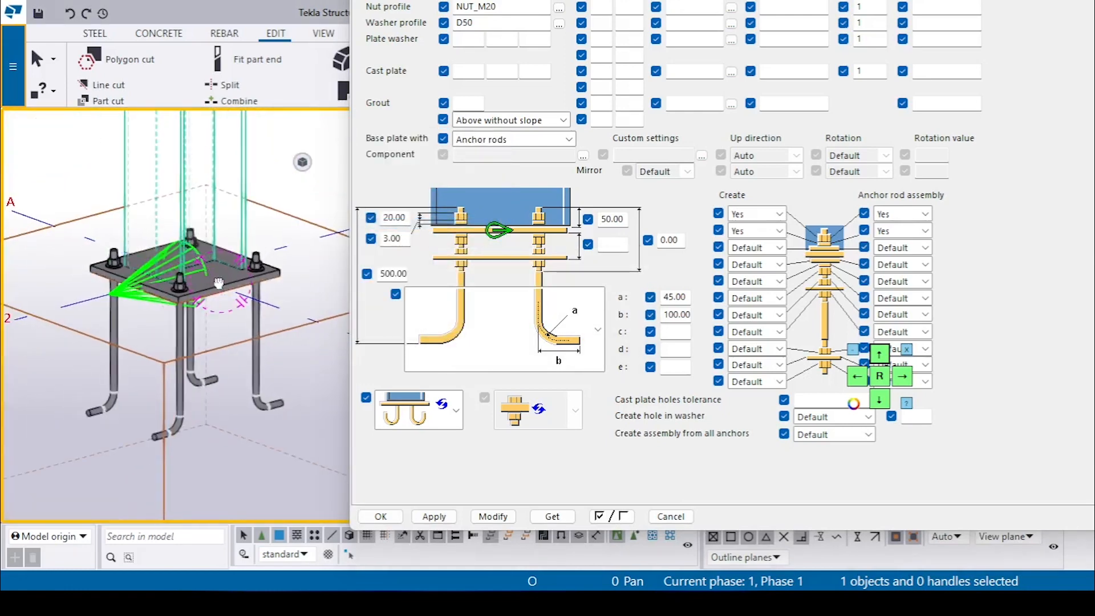
{"action": "middle_click_drag", "start_coordinate": [215, 288], "coordinate": [174, 288], "text": "ctrl"}
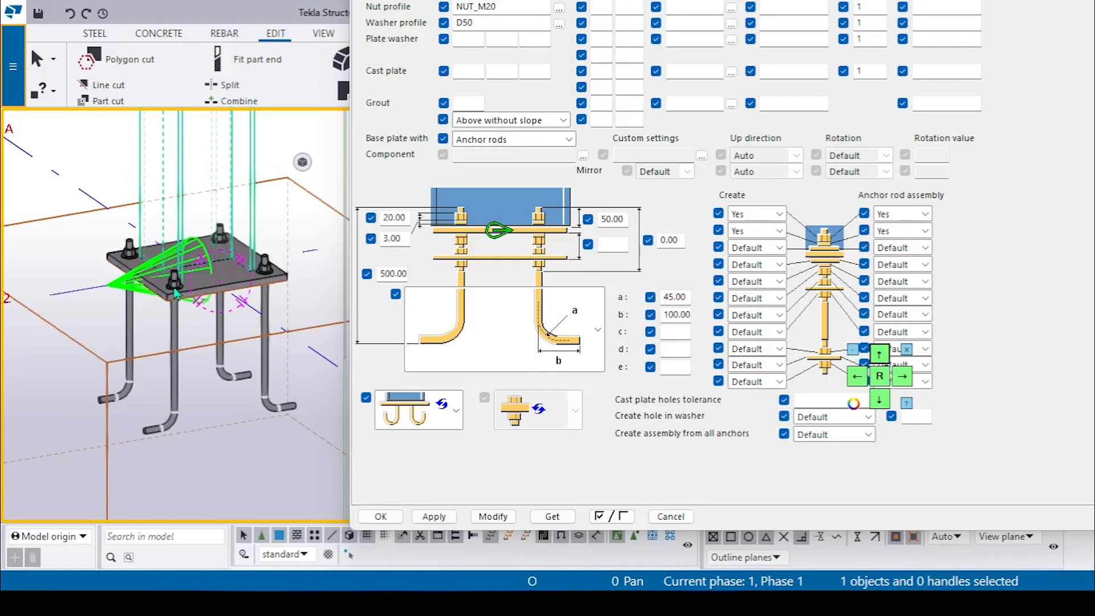
{"action": "key", "text": "ctrl+4"}
{"action": "key", "text": "ctrl+5"}
{"action": "scroll", "coordinate": [186, 337], "scroll_direction": "up", "scroll_amount": 5}
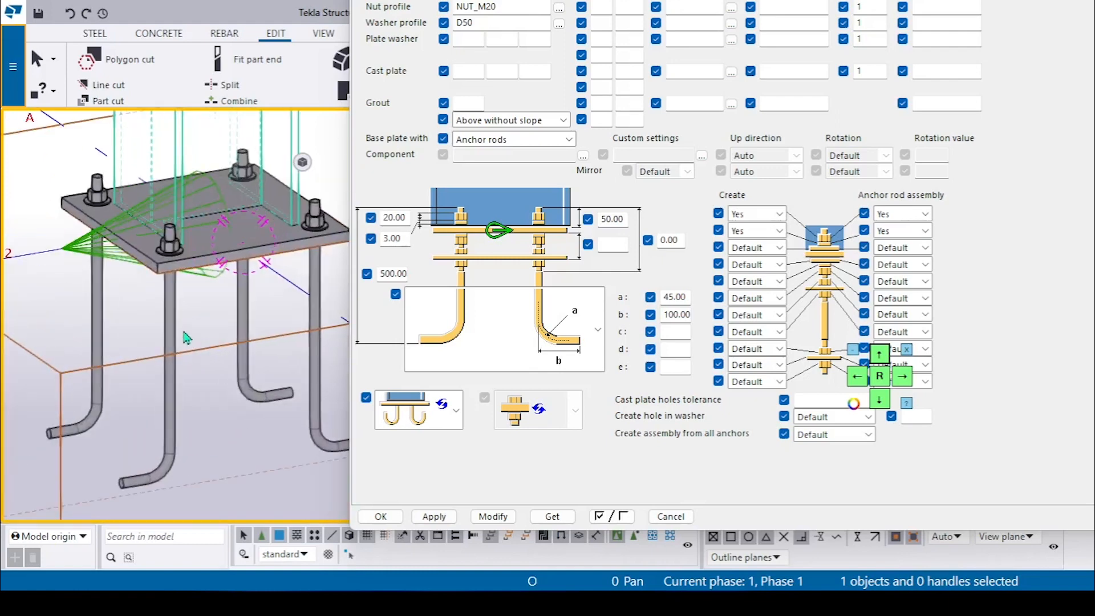
{"action": "scroll", "coordinate": [162, 325], "scroll_direction": "down", "scroll_amount": 3}
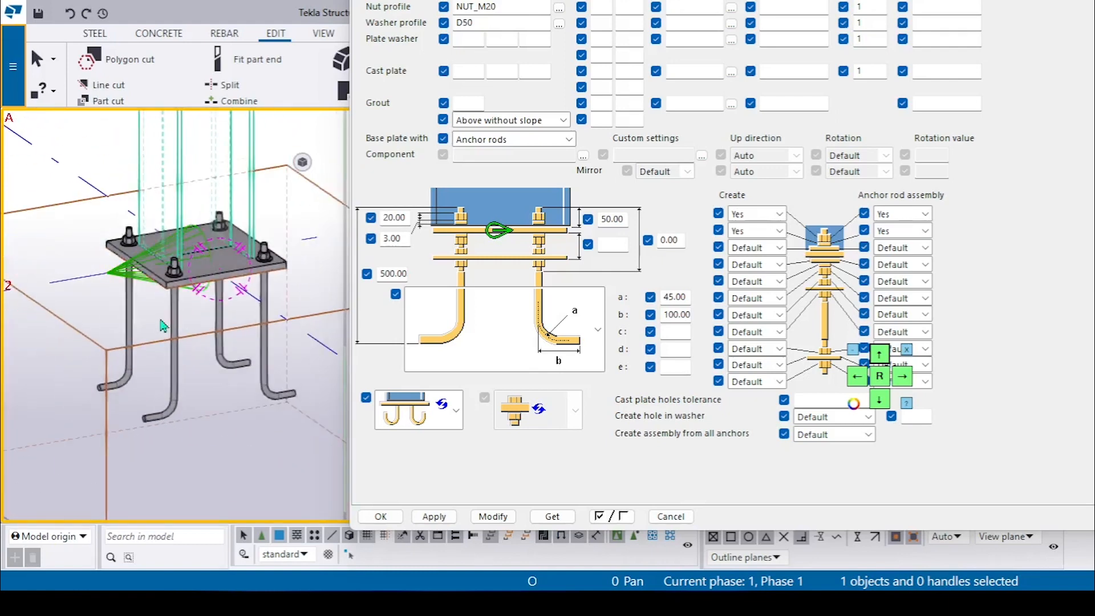
{"action": "scroll", "coordinate": [213, 315], "scroll_direction": "up", "scroll_amount": 2}
{"action": "key", "text": "ctrl+4"}
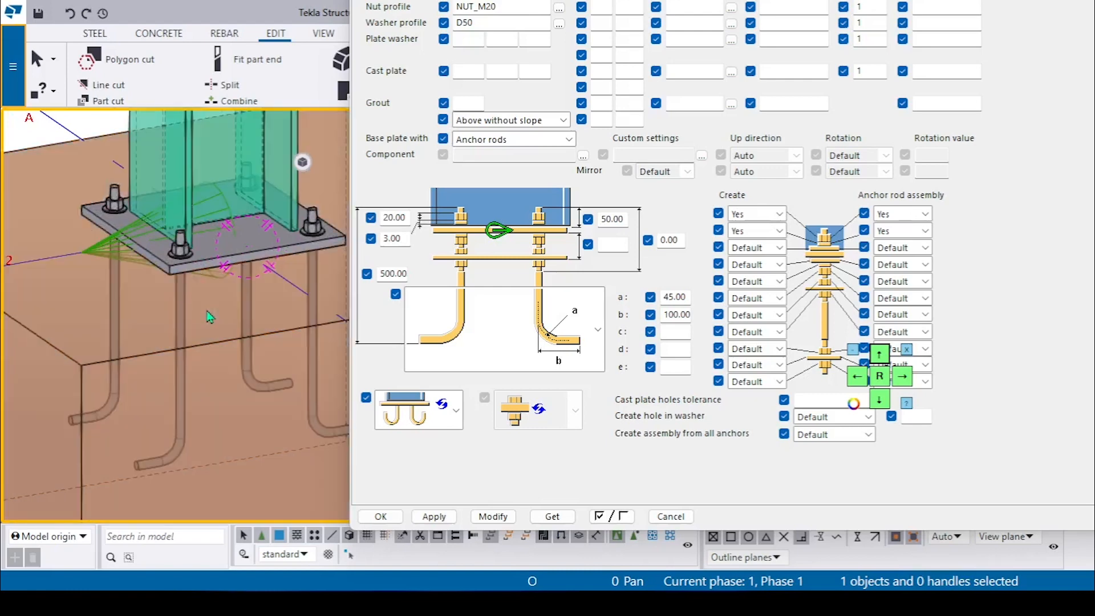
{"action": "key", "text": "ctrl+5"}
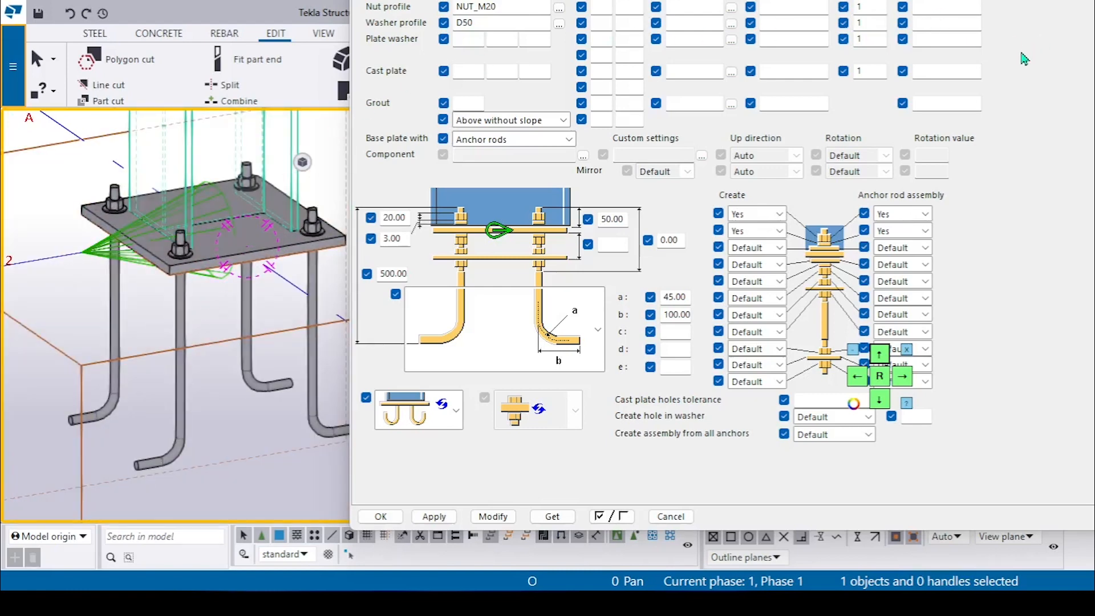
Bring the whole U.S. Base plate (1047) settings dialog into reach and close it.
{"action": "left_click", "coordinate": [880, 401]}
{"action": "left_click", "coordinate": [879, 402]}
{"action": "left_click", "coordinate": [879, 401]}
{"action": "left_click", "coordinate": [879, 401]}
{"action": "left_click", "coordinate": [879, 402]}
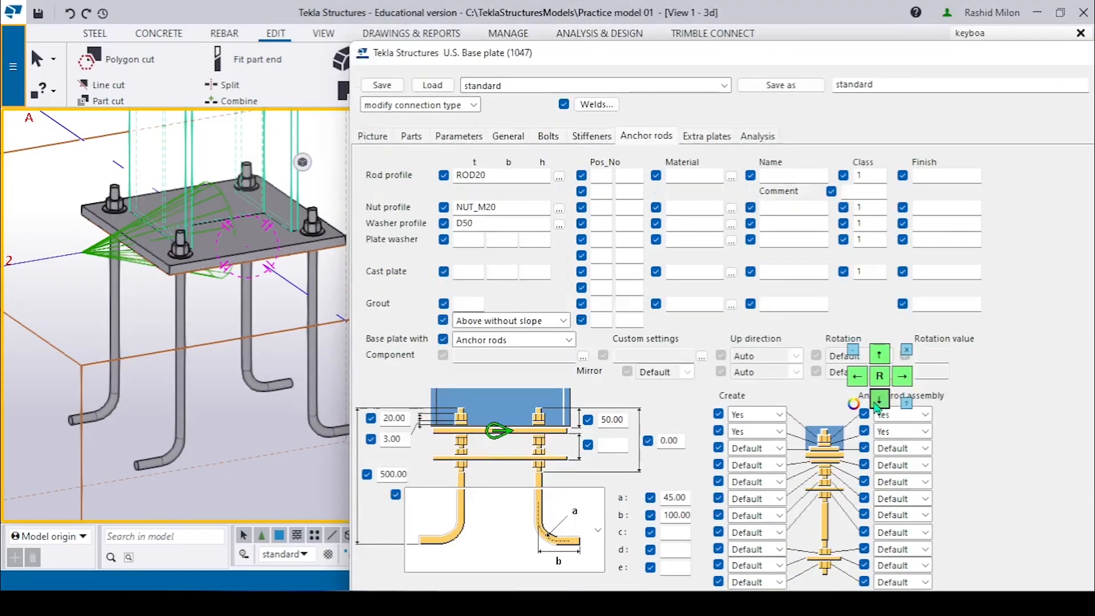
{"action": "left_click", "coordinate": [879, 401]}
{"action": "left_click_drag", "start_coordinate": [924, 101], "coordinate": [690, 106]}
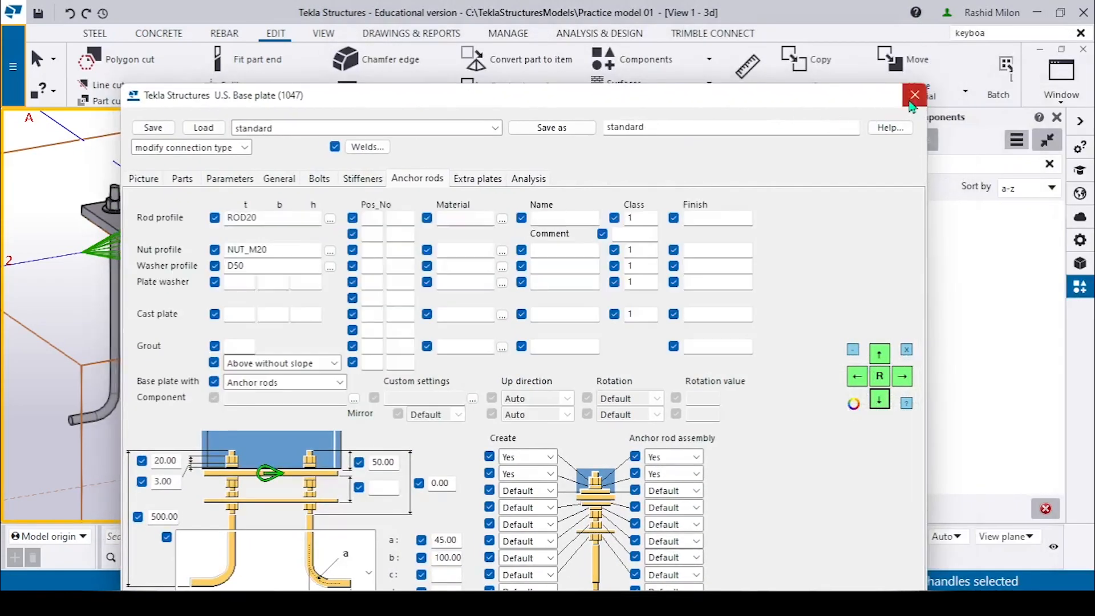
{"action": "left_click", "coordinate": [909, 98]}
Select the base plate connection and try the Components wireframe rendering on it.
{"action": "scroll", "coordinate": [352, 267], "scroll_direction": "up", "scroll_amount": 5}
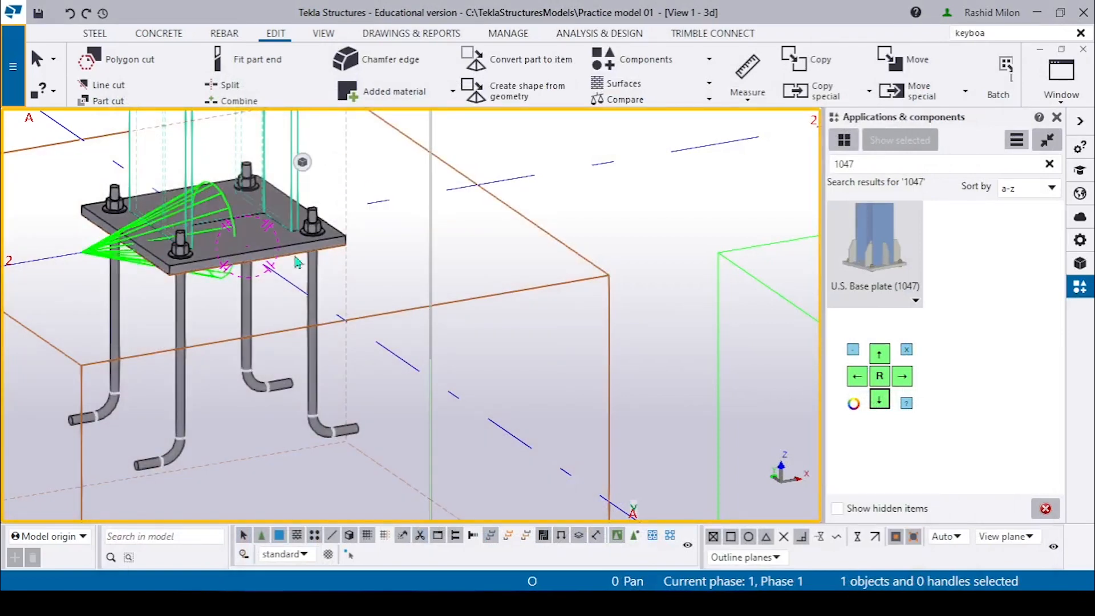
{"action": "middle_click_drag", "start_coordinate": [349, 262], "coordinate": [423, 259]}
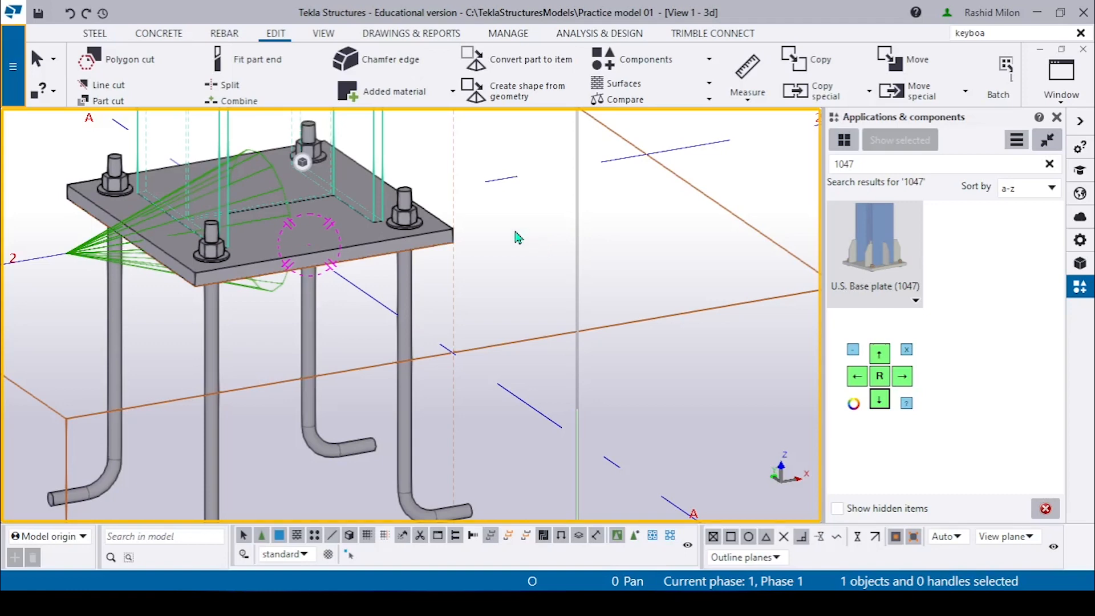
{"action": "left_click", "coordinate": [421, 235]}
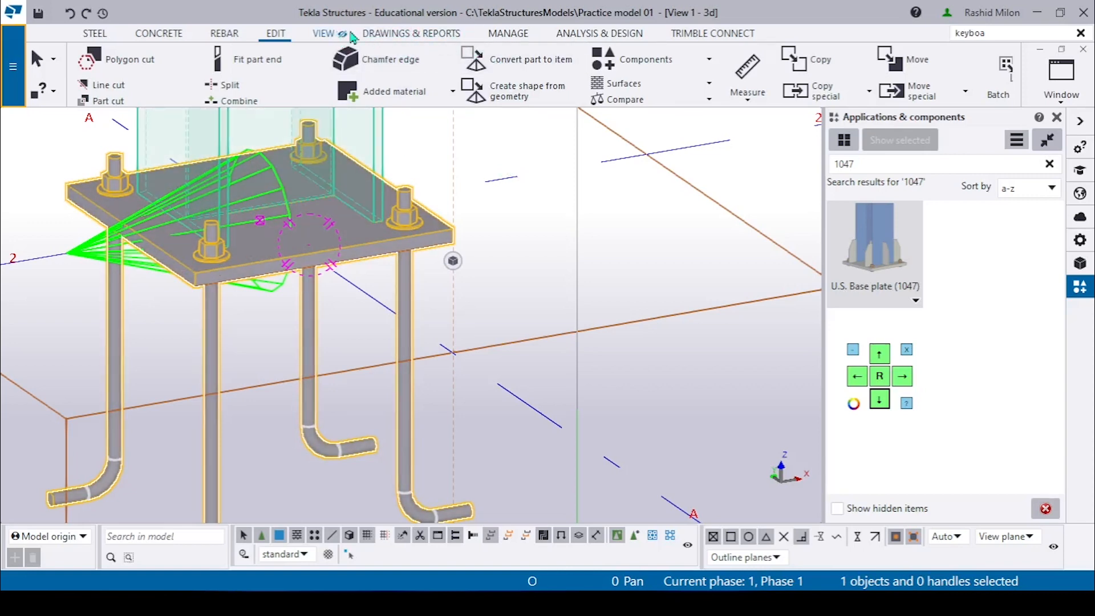
{"action": "left_click", "coordinate": [337, 34]}
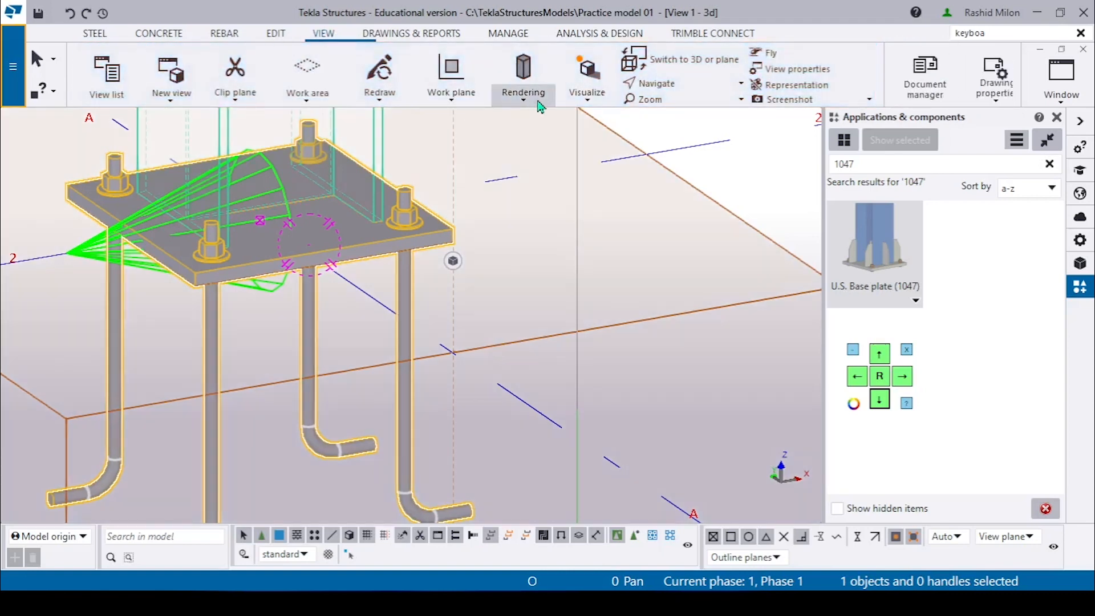
{"action": "left_click", "coordinate": [539, 102]}
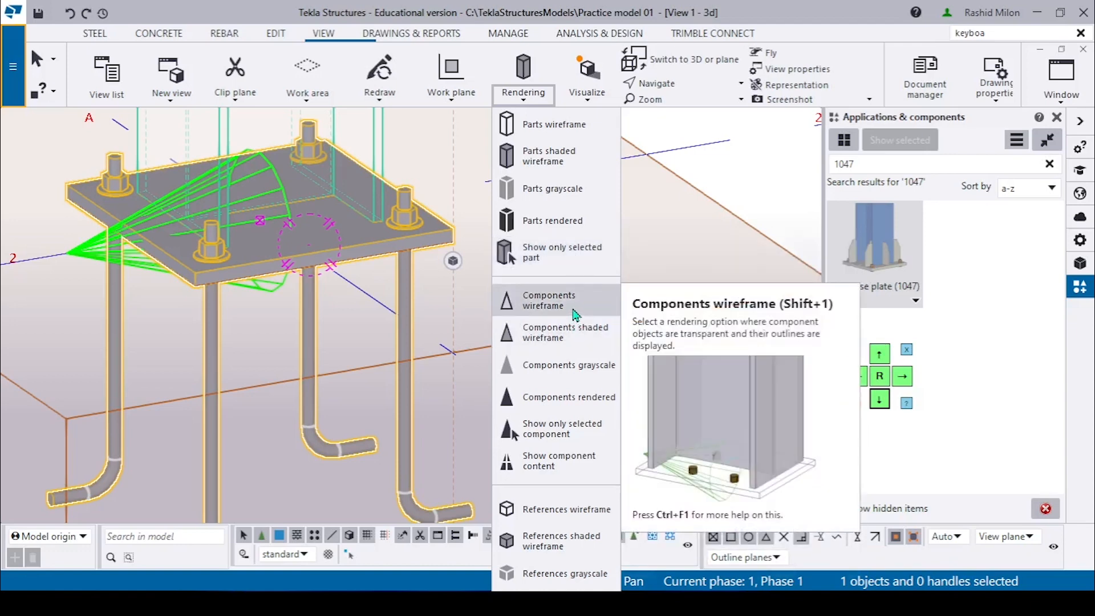
{"action": "left_click", "coordinate": [576, 315]}
{"action": "scroll", "coordinate": [383, 280], "scroll_direction": "down", "scroll_amount": 5}
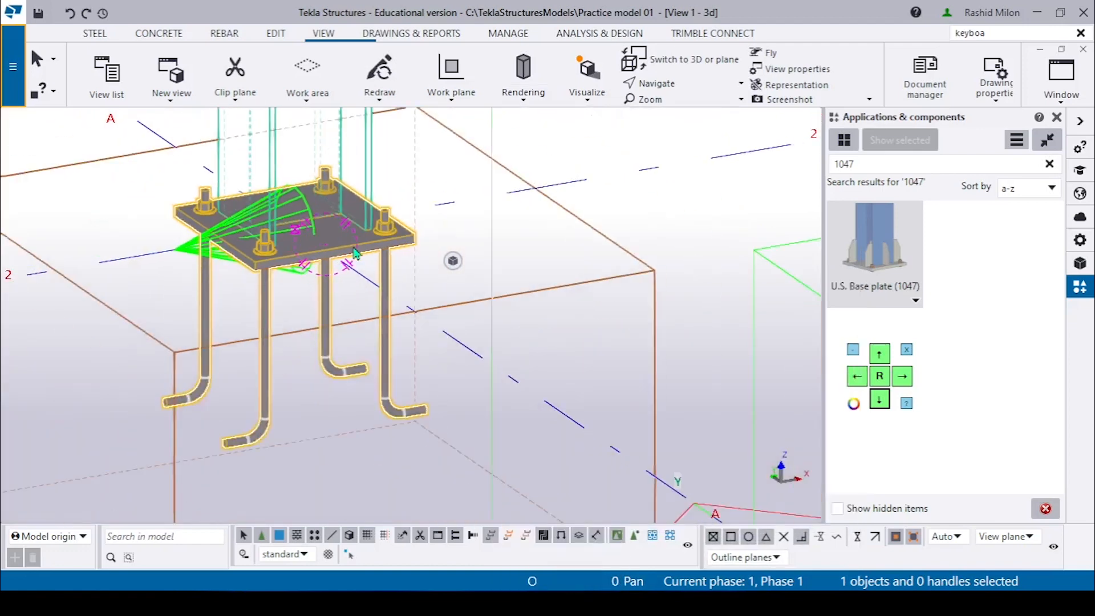
{"action": "scroll", "coordinate": [385, 249], "scroll_direction": "up", "scroll_amount": 2}
{"action": "scroll", "coordinate": [364, 313], "scroll_direction": "down", "scroll_amount": 5}
Display the column and footing as fully rendered parts, and set the base plate components to wireframe rendering.
{"action": "left_click", "coordinate": [357, 182]}
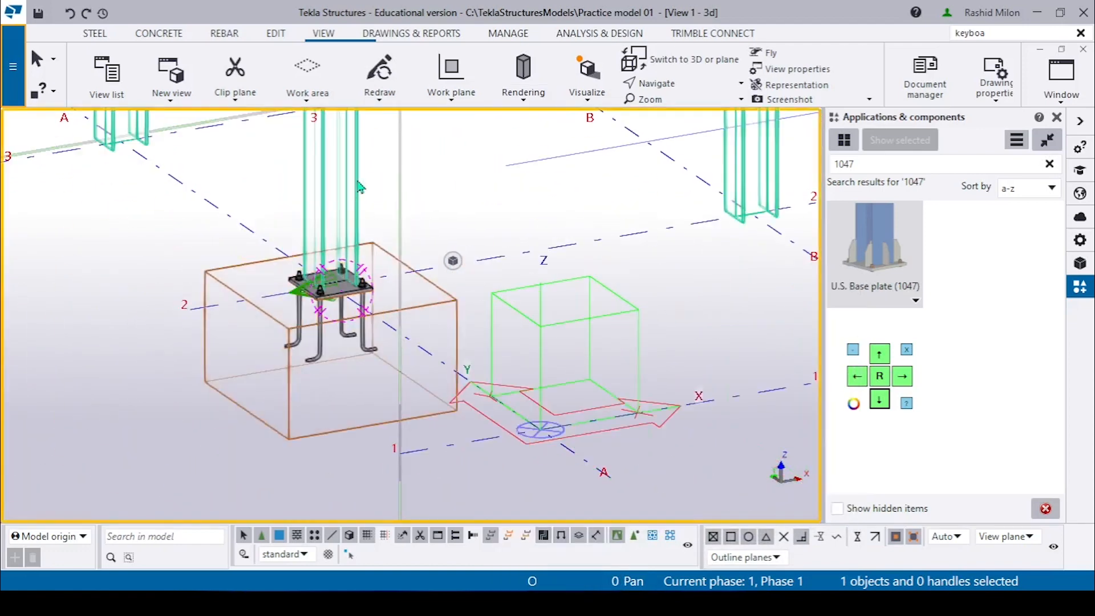
{"action": "key", "text": "ctrl+4"}
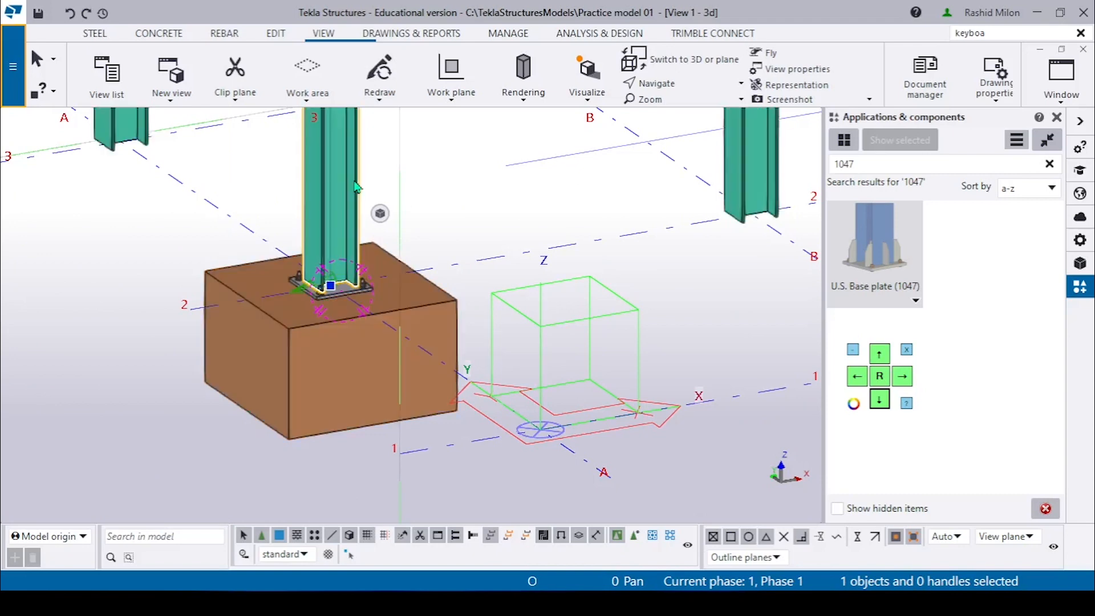
{"action": "scroll", "coordinate": [365, 233], "scroll_direction": "up", "scroll_amount": 4}
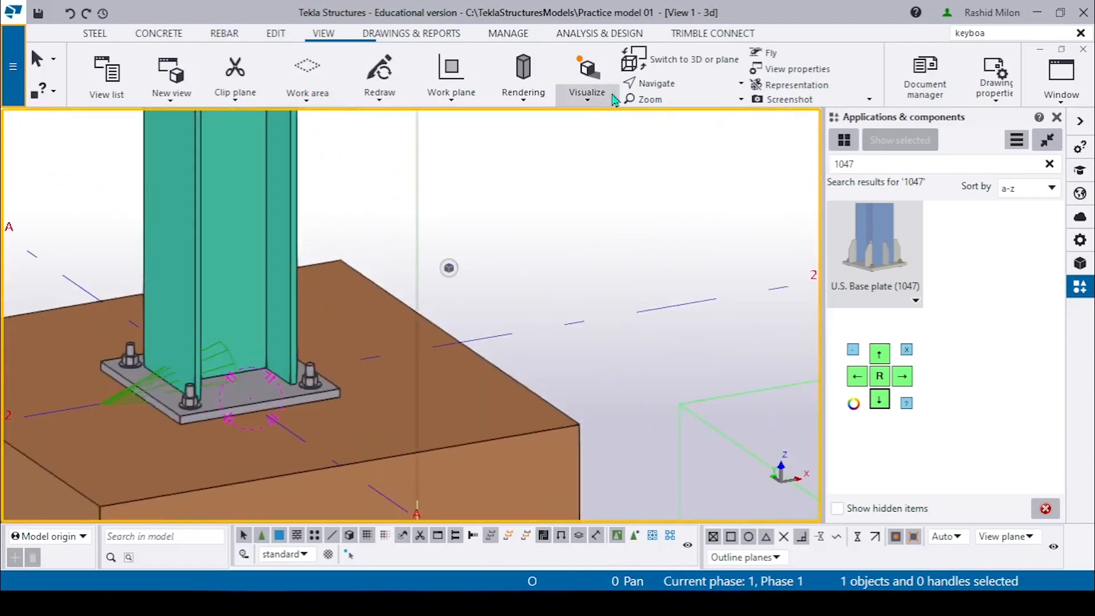
{"action": "left_click", "coordinate": [545, 103]}
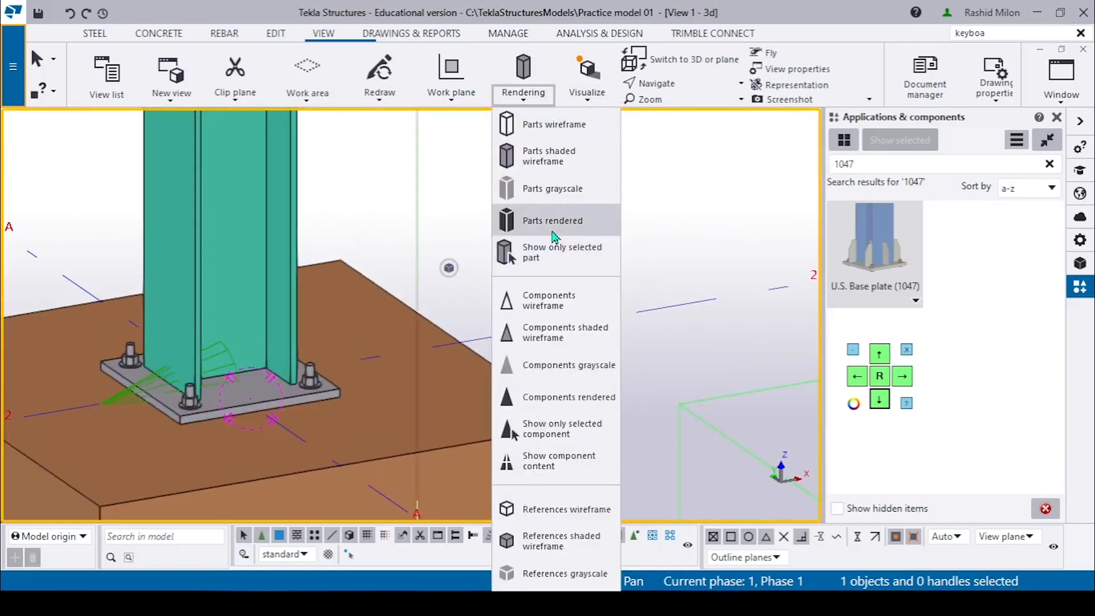
{"action": "left_click", "coordinate": [536, 300]}
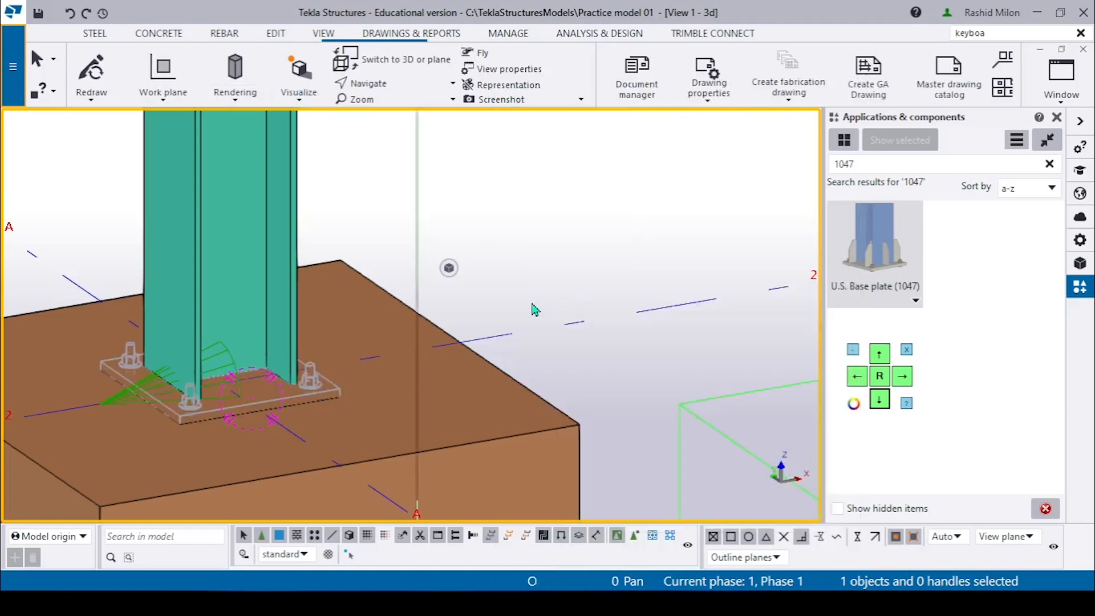
{"action": "scroll", "coordinate": [343, 336], "scroll_direction": "down", "scroll_amount": 3}
{"action": "scroll", "coordinate": [337, 317], "scroll_direction": "up", "scroll_amount": 4}
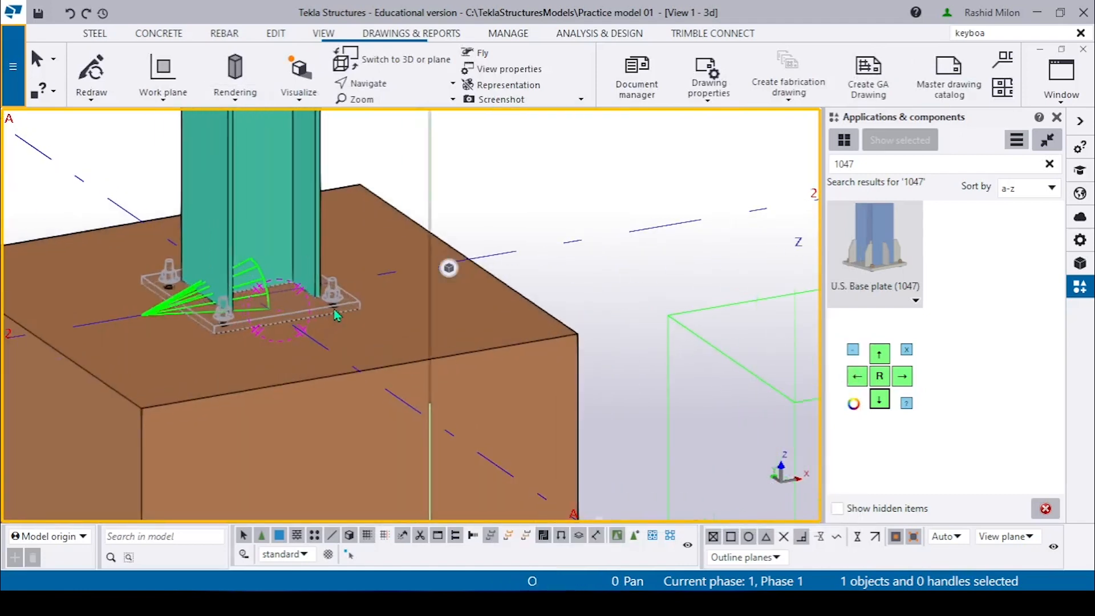
Alternate the parts between see-through and solid display, finishing with both the parts and the base plate components rendered.
{"action": "key", "text": "ctrl+2"}
{"action": "key", "text": "ctrl+4"}
{"action": "key", "text": "ctrl+2"}
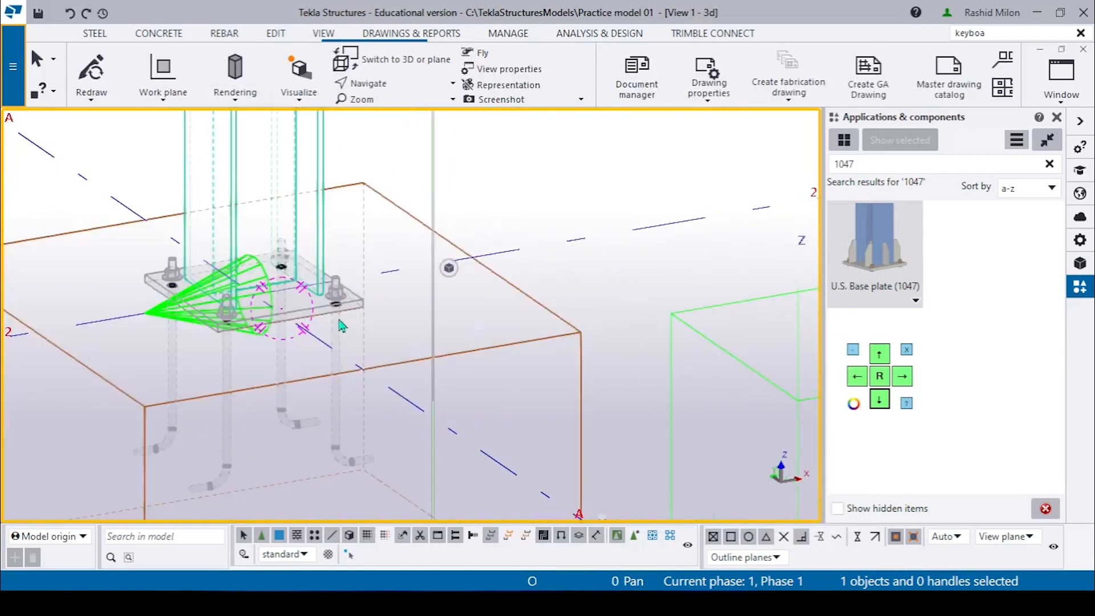
{"action": "scroll", "coordinate": [341, 325], "scroll_direction": "down", "scroll_amount": 2}
{"action": "key", "text": "ctrl+4"}
{"action": "scroll", "coordinate": [421, 251], "scroll_direction": "up", "scroll_amount": 3}
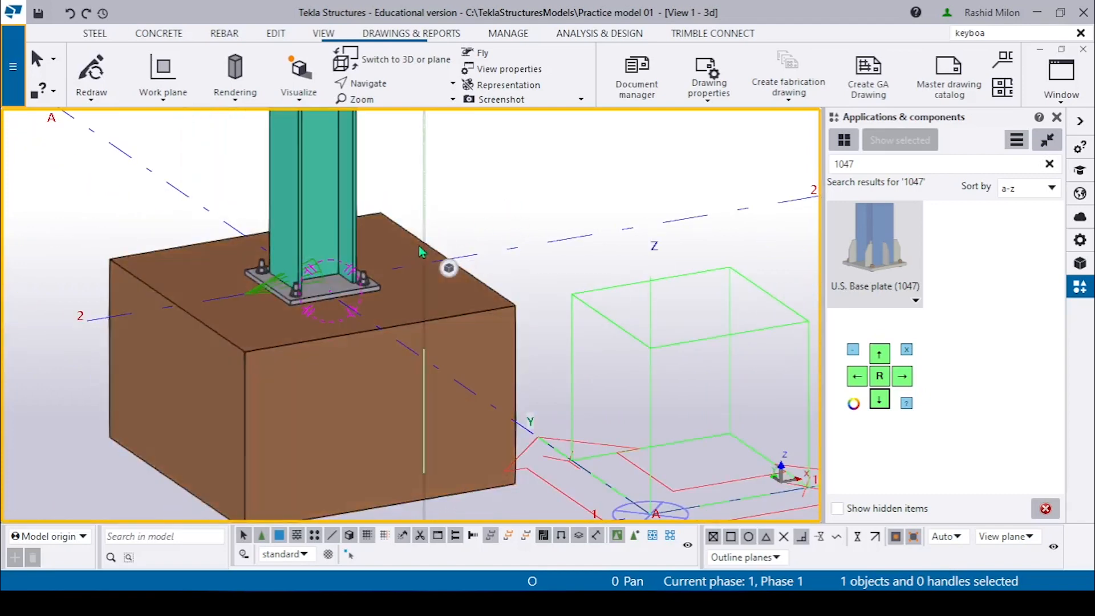
Hide the concrete pad footing to expose the anchor rods, and redraw the view to bring it back.
{"action": "left_click", "coordinate": [412, 245]}
{"action": "right_click", "coordinate": [410, 244]}
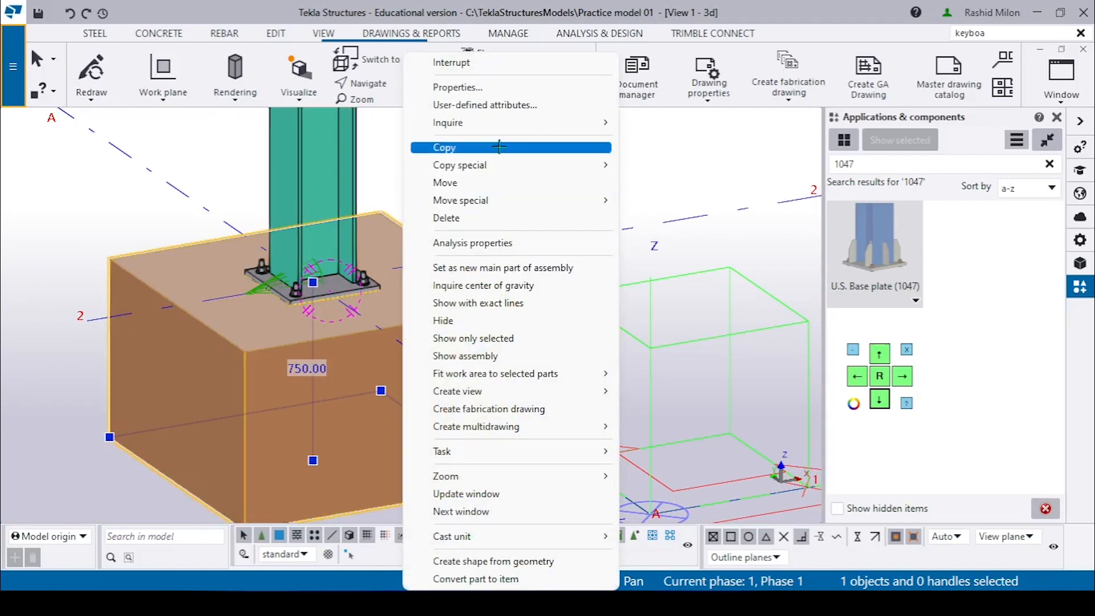
{"action": "left_click", "coordinate": [492, 323]}
{"action": "left_click", "coordinate": [511, 189]}
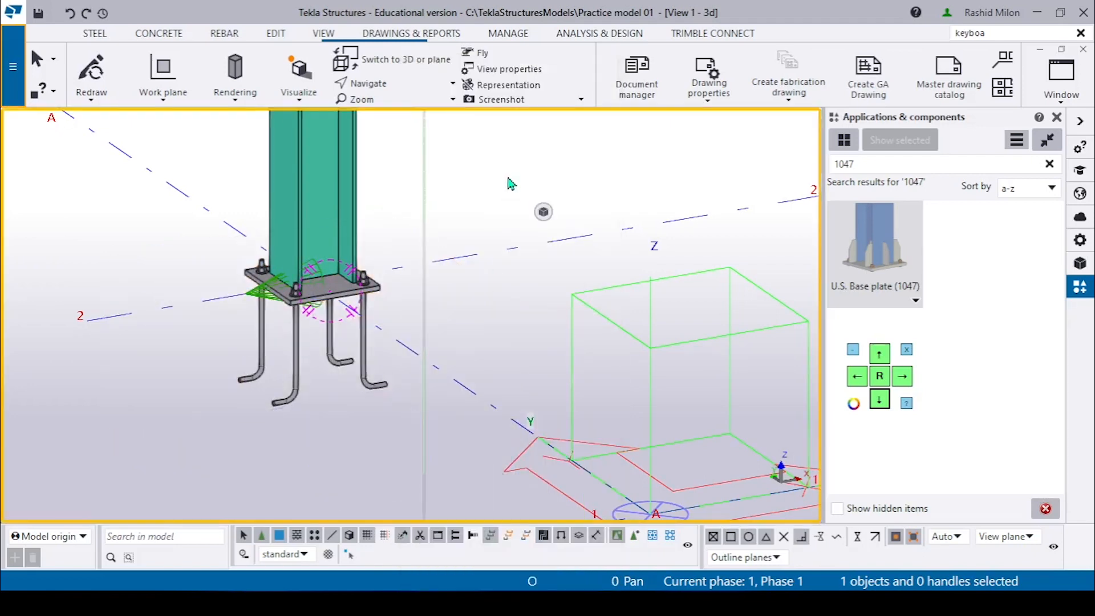
{"action": "scroll", "coordinate": [508, 179], "scroll_direction": "down", "scroll_amount": 2}
{"action": "scroll", "coordinate": [491, 161], "scroll_direction": "up", "scroll_amount": 1}
{"action": "right_click", "coordinate": [493, 165]}
{"action": "left_click", "coordinate": [533, 254]}
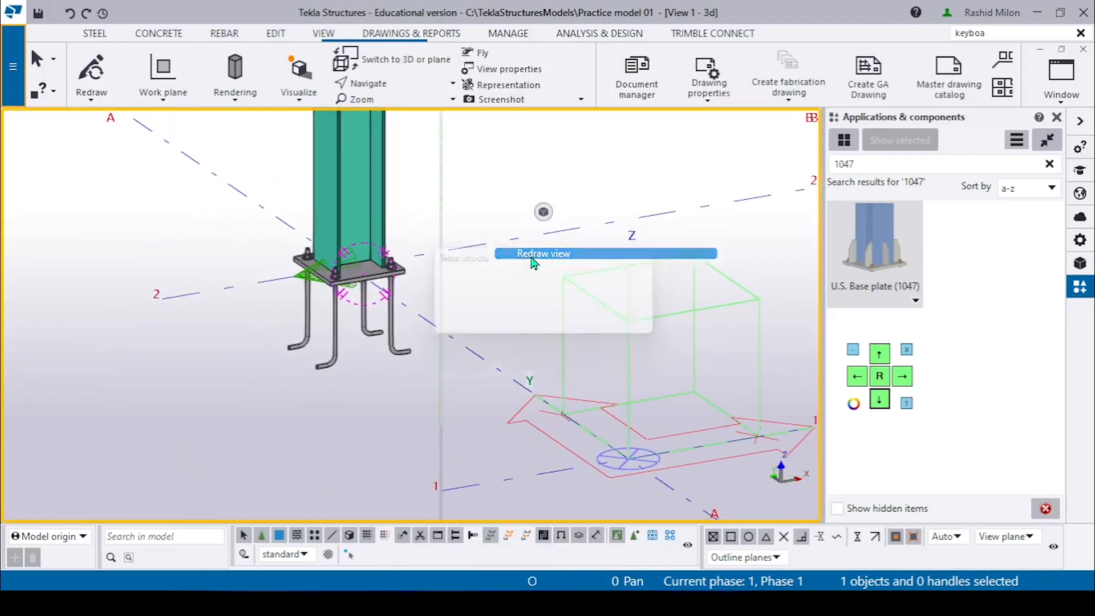
{"action": "scroll", "coordinate": [359, 311], "scroll_direction": "up", "scroll_amount": 2}
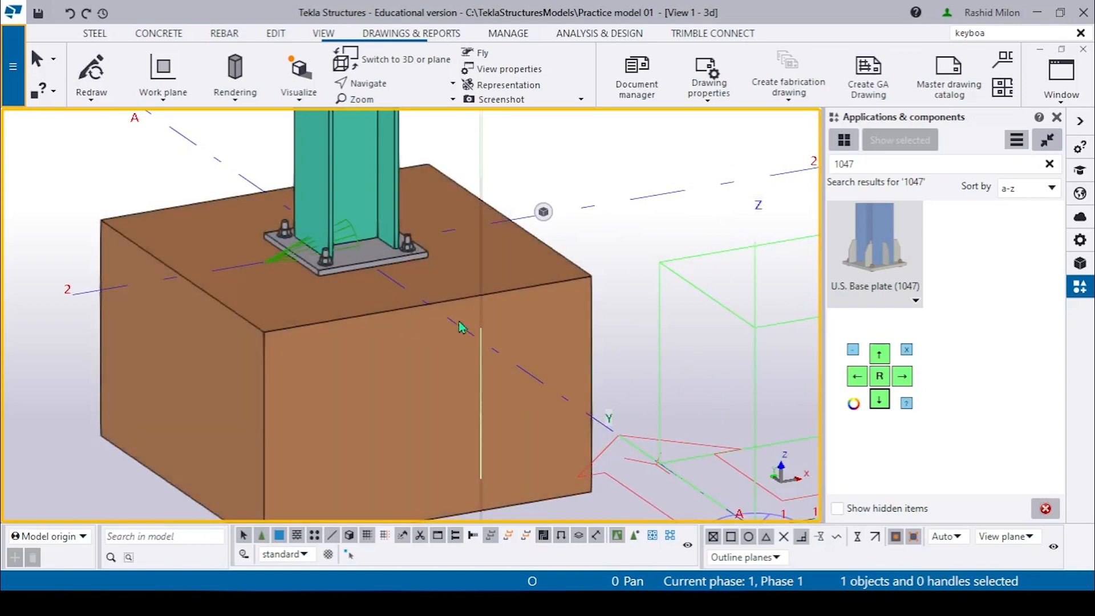
Hide the concrete pad footing again and examine the bent anchor rods below the base plate up close.
{"action": "scroll", "coordinate": [428, 272], "scroll_direction": "down", "scroll_amount": 2}
{"action": "right_click", "coordinate": [502, 160]}
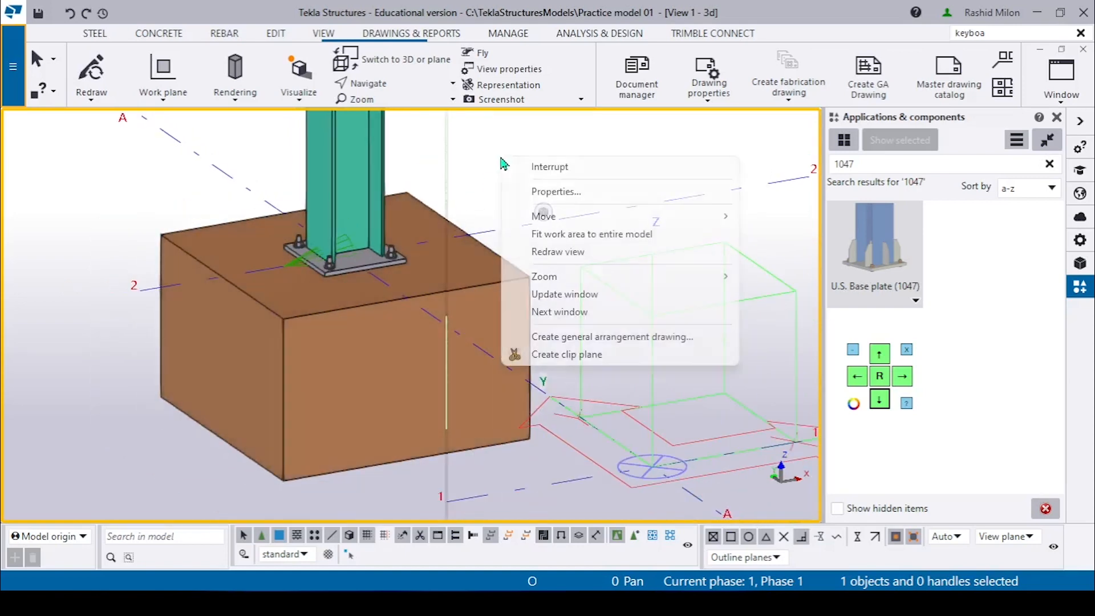
{"action": "left_click", "coordinate": [427, 217]}
{"action": "right_click", "coordinate": [426, 217]}
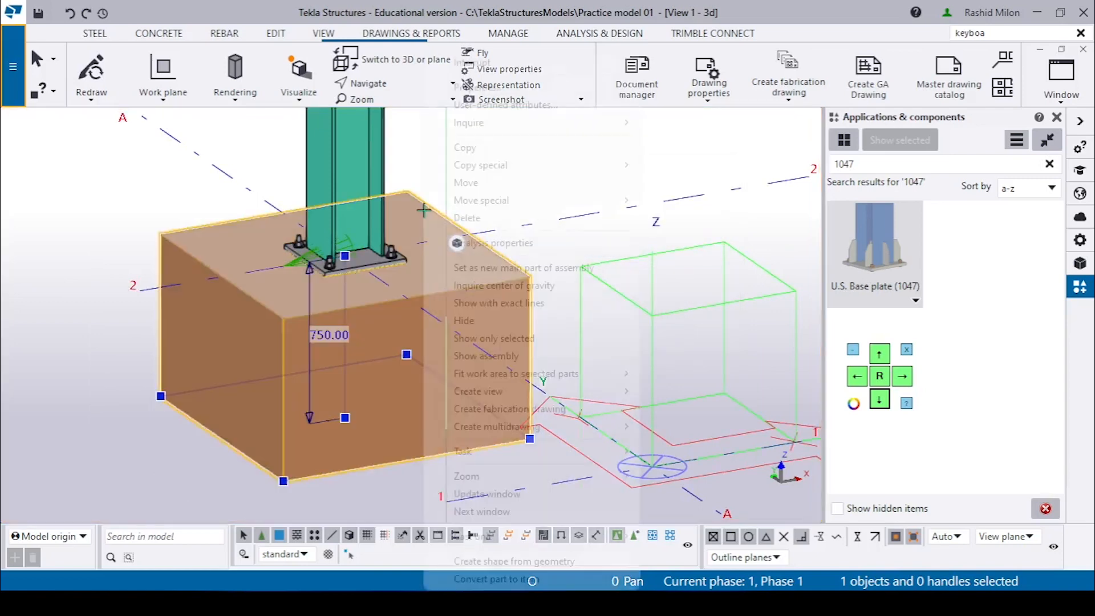
{"action": "left_click", "coordinate": [507, 321]}
{"action": "scroll", "coordinate": [393, 387], "scroll_direction": "down", "scroll_amount": 1}
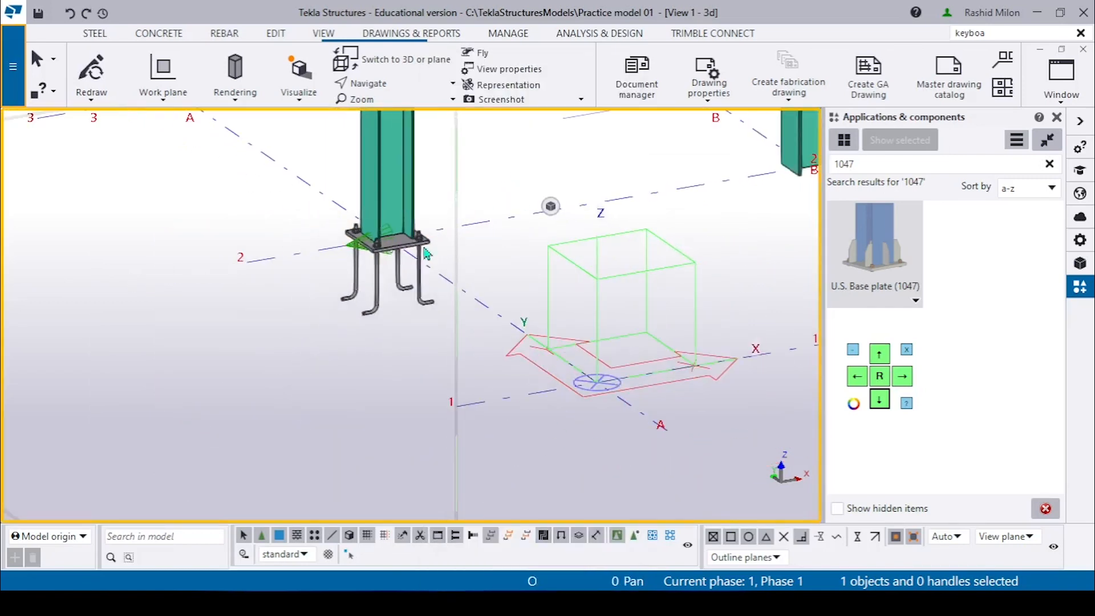
{"action": "scroll", "coordinate": [376, 383], "scroll_direction": "up", "scroll_amount": 5}
{"action": "scroll", "coordinate": [379, 381], "scroll_direction": "down", "scroll_amount": 1}
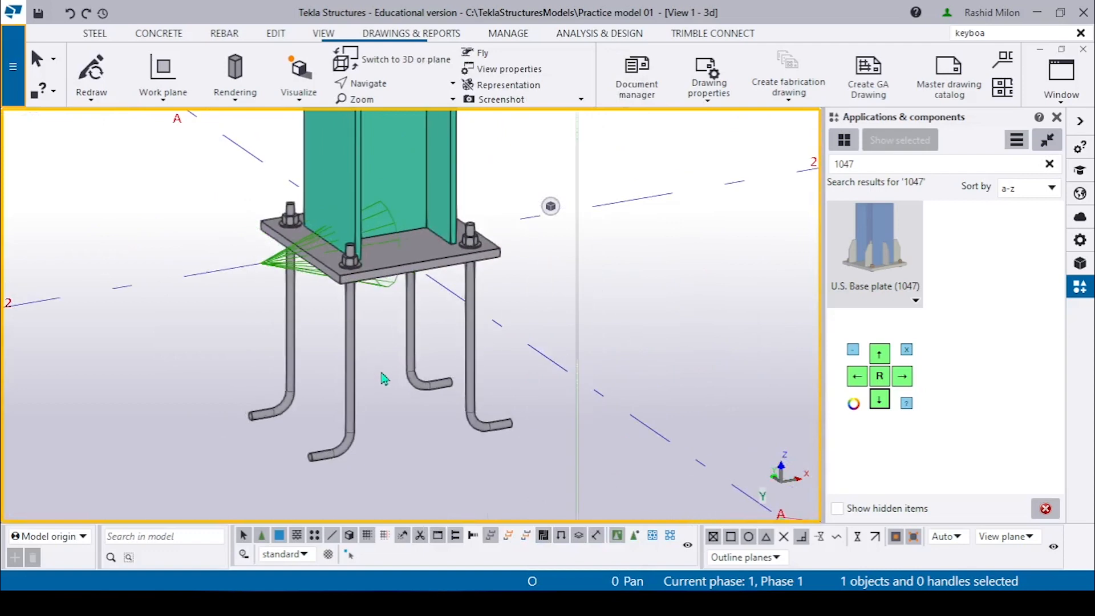
Compare the column in Parts shaded wireframe, Parts wireframe and Parts rendered display.
{"action": "key", "text": "ctrl+2"}
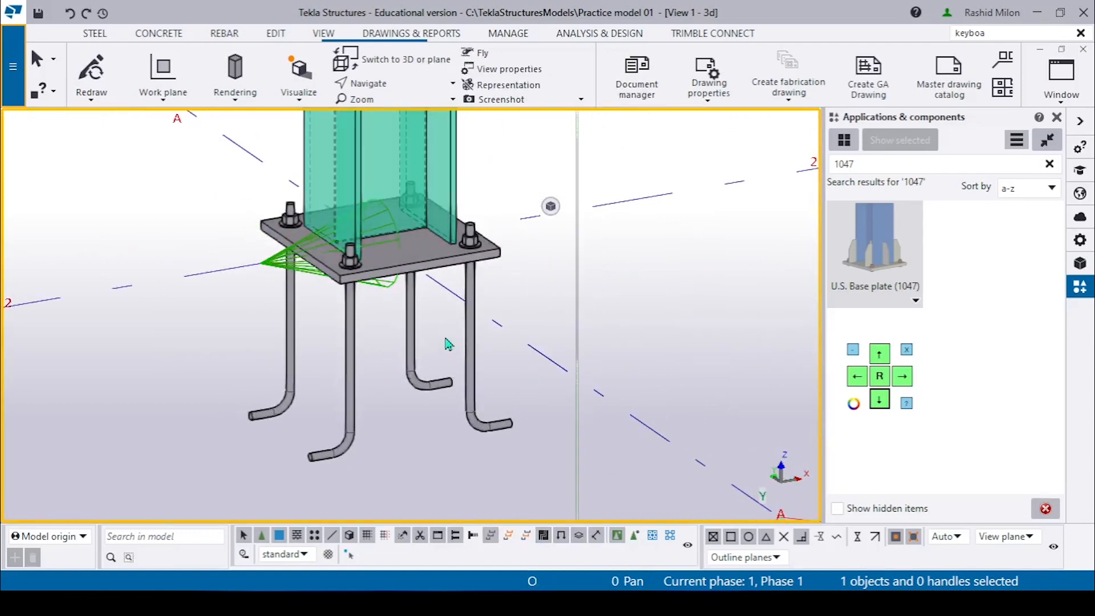
{"action": "key", "text": "ctrl+1"}
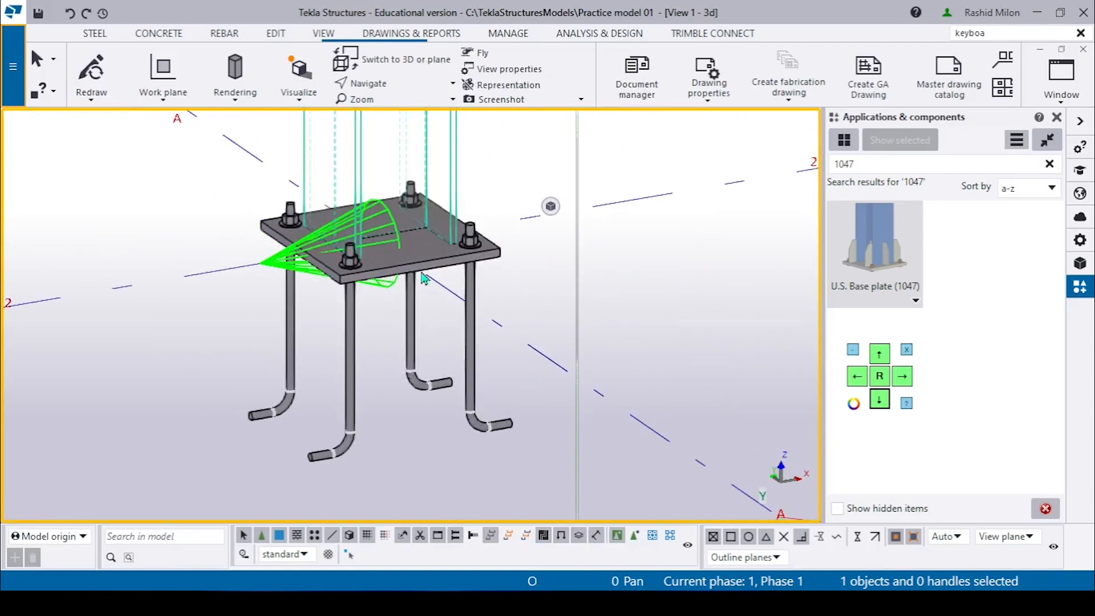
{"action": "key", "text": "ctrl+4"}
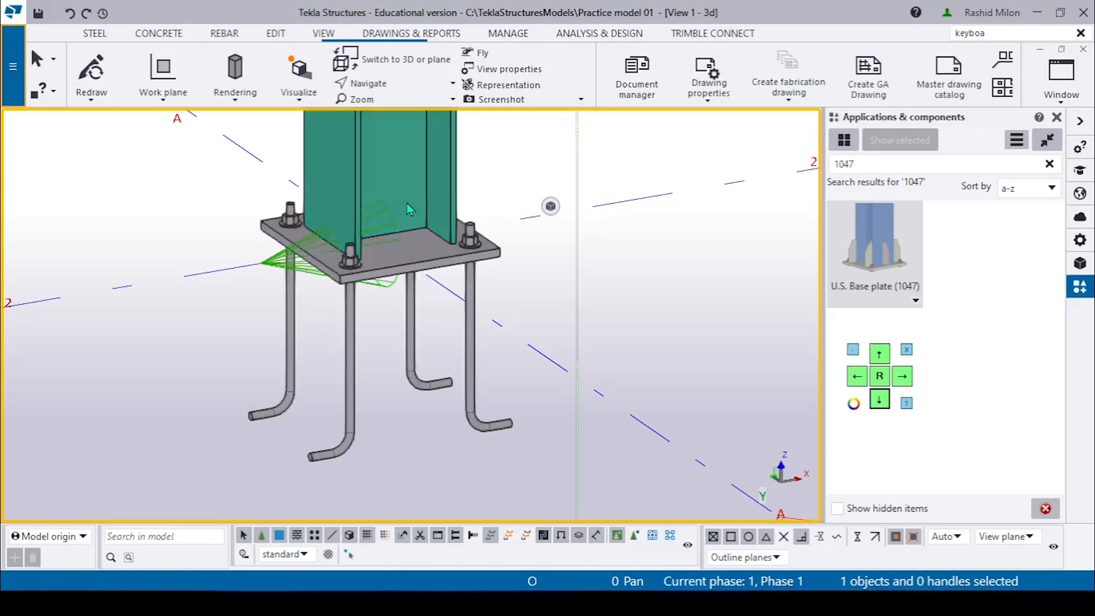
Try transparent displays with the column and one bent anchor rod selected, finishing with wireframe parts and rendered components.
{"action": "scroll", "coordinate": [406, 203], "scroll_direction": "down", "scroll_amount": 3}
{"action": "left_click", "coordinate": [400, 203]}
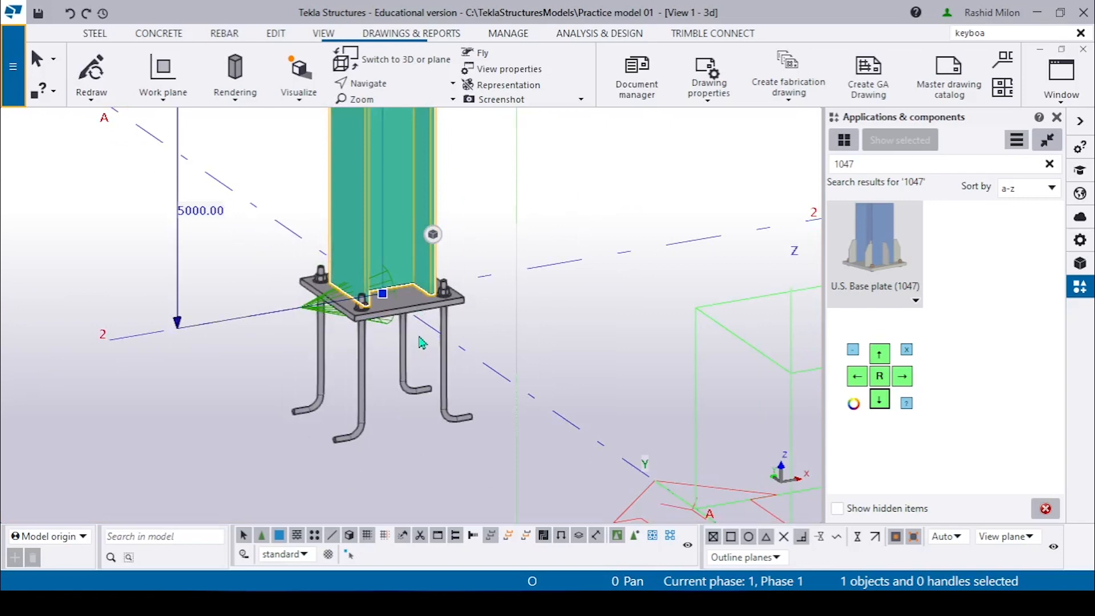
{"action": "key", "text": "ctrl+5"}
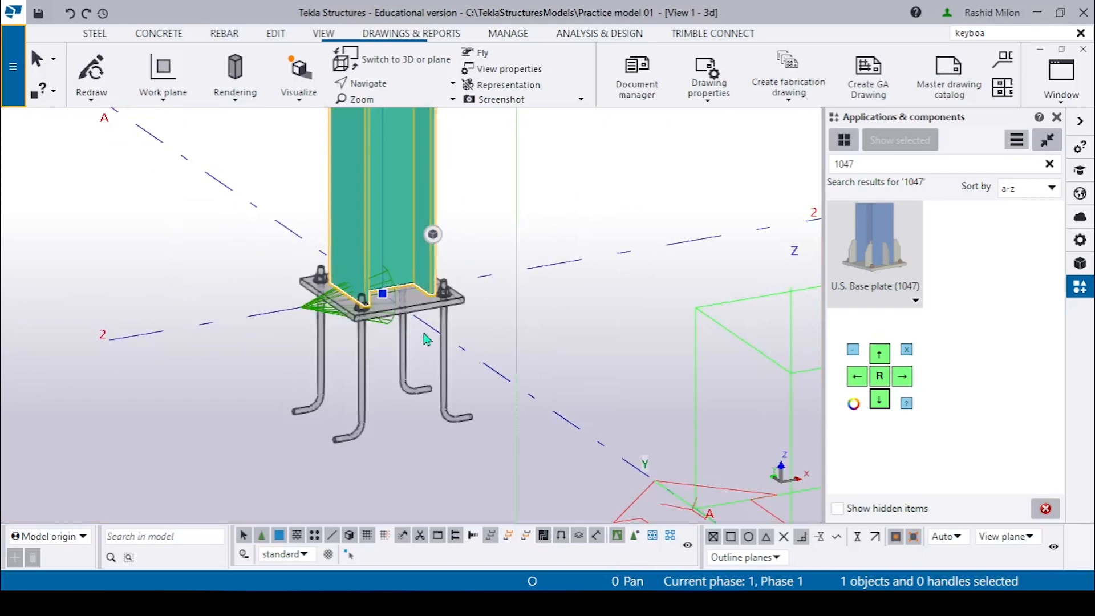
{"action": "left_click", "coordinate": [445, 365]}
{"action": "scroll", "coordinate": [445, 365], "scroll_direction": "up", "scroll_amount": 2}
{"action": "key", "text": "ctrl+5"}
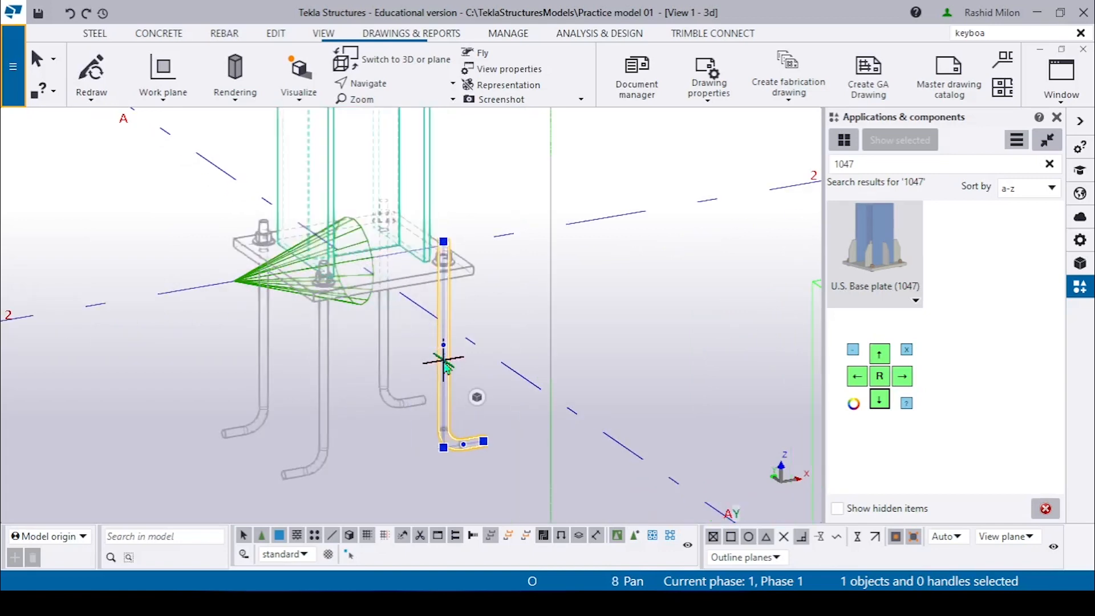
{"action": "key", "text": "shift+4"}
{"action": "scroll", "coordinate": [463, 306], "scroll_direction": "up", "scroll_amount": 2}
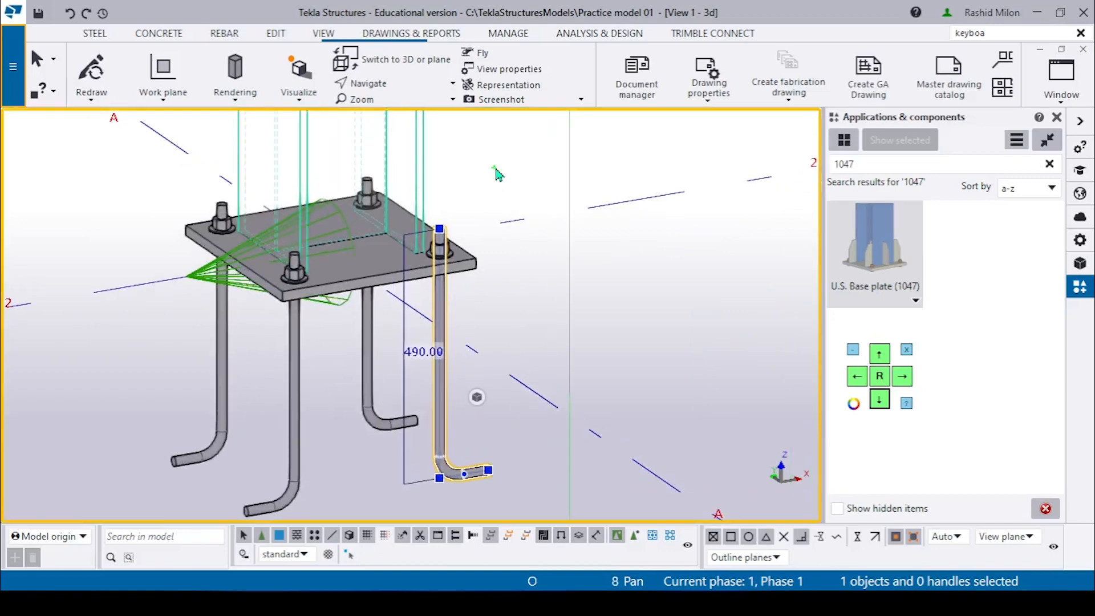
Clear the anchor rod selection and redraw the model view to restore the hidden pad footing.
{"action": "left_click", "coordinate": [495, 168]}
{"action": "scroll", "coordinate": [442, 268], "scroll_direction": "down", "scroll_amount": 2}
{"action": "right_click", "coordinate": [471, 199]}
{"action": "left_click", "coordinate": [518, 296]}
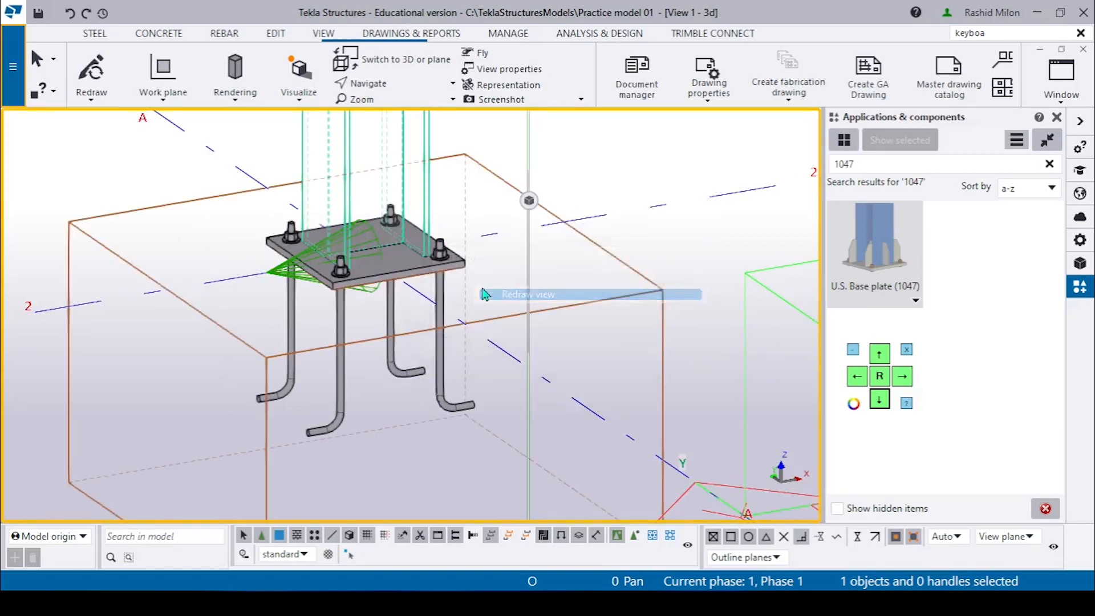
{"action": "scroll", "coordinate": [347, 314], "scroll_direction": "down", "scroll_amount": 2}
{"action": "scroll", "coordinate": [350, 318], "scroll_direction": "down", "scroll_amount": 2}
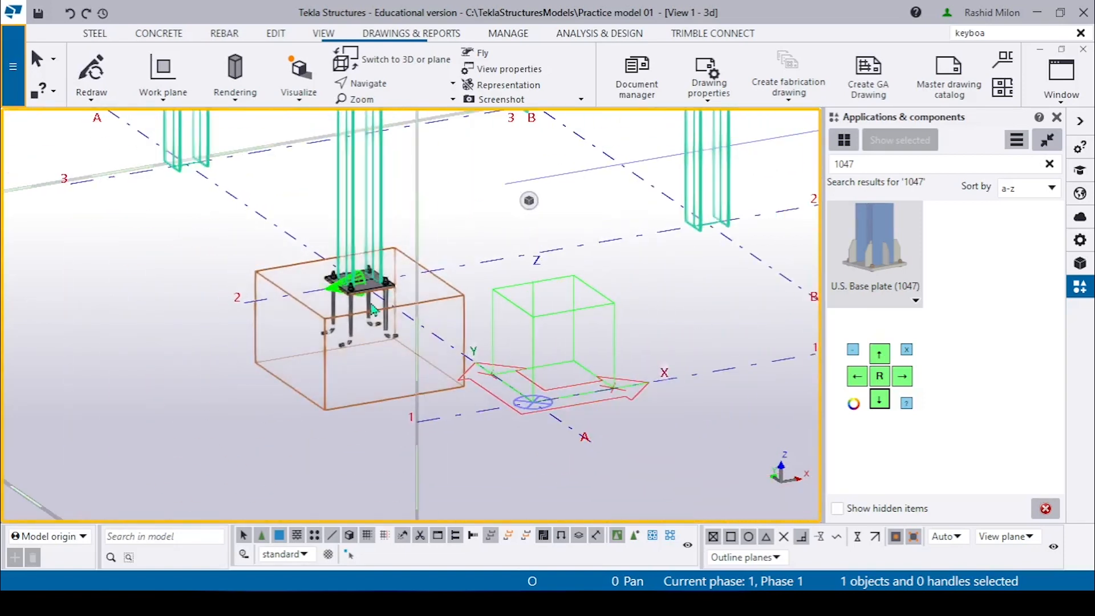
{"action": "scroll", "coordinate": [329, 383], "scroll_direction": "down", "scroll_amount": 2}
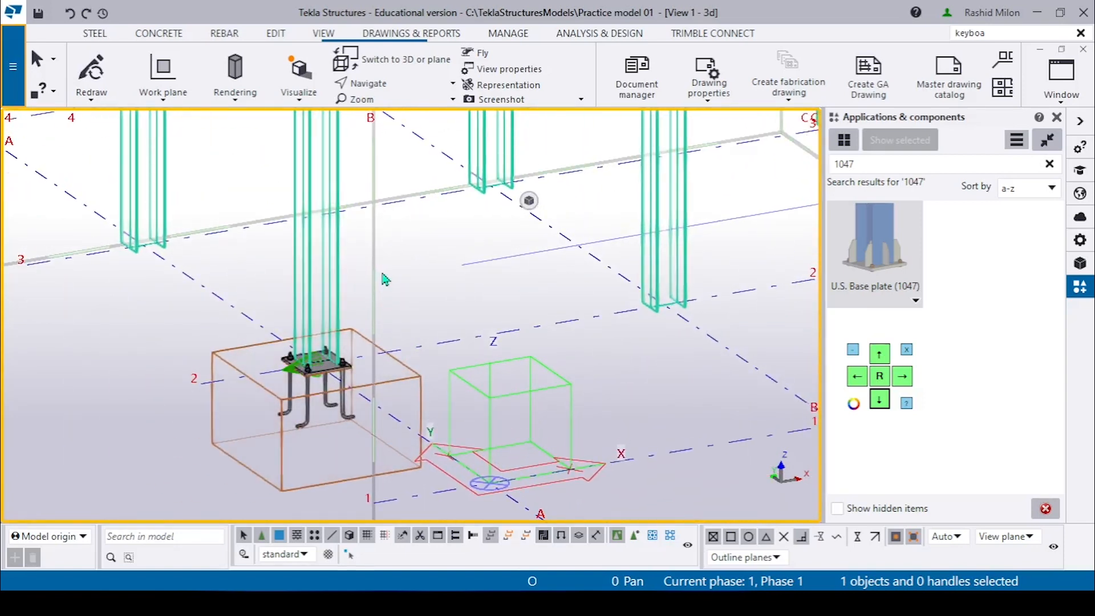
{"action": "scroll", "coordinate": [330, 285], "scroll_direction": "down", "scroll_amount": 4}
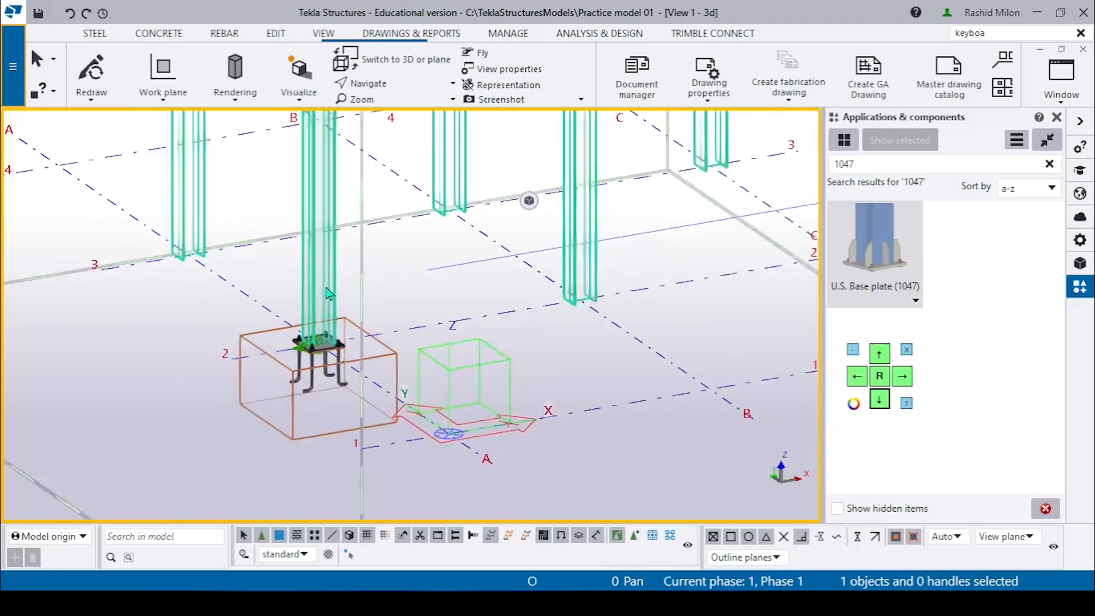
Return the parts to the rendered display and deselect the concrete pad footing.
{"action": "scroll", "coordinate": [321, 355], "scroll_direction": "down", "scroll_amount": 3}
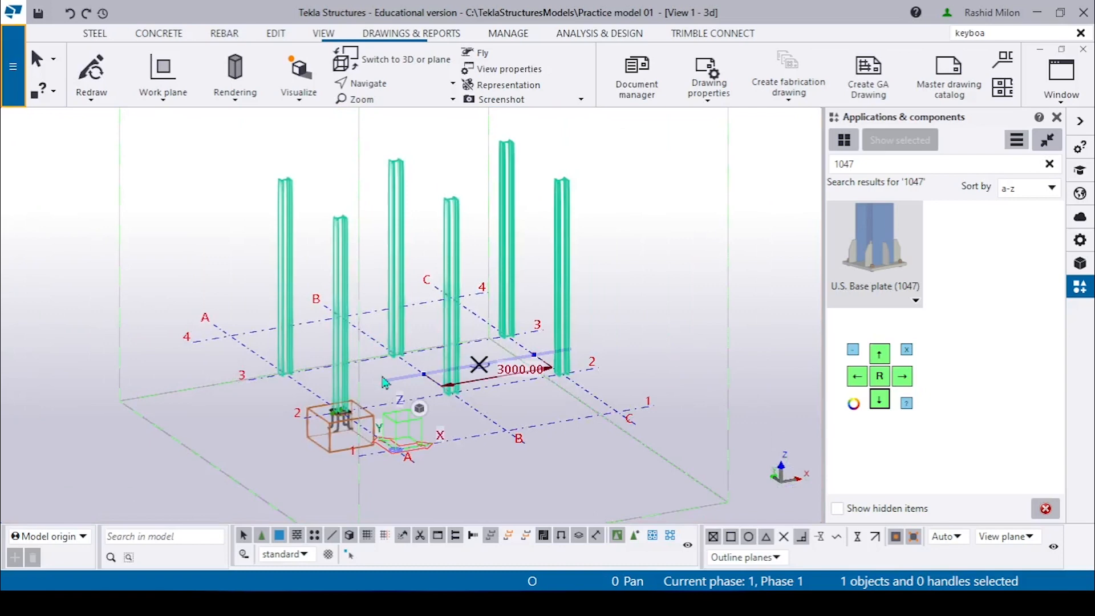
{"action": "scroll", "coordinate": [342, 399], "scroll_direction": "up", "scroll_amount": 5}
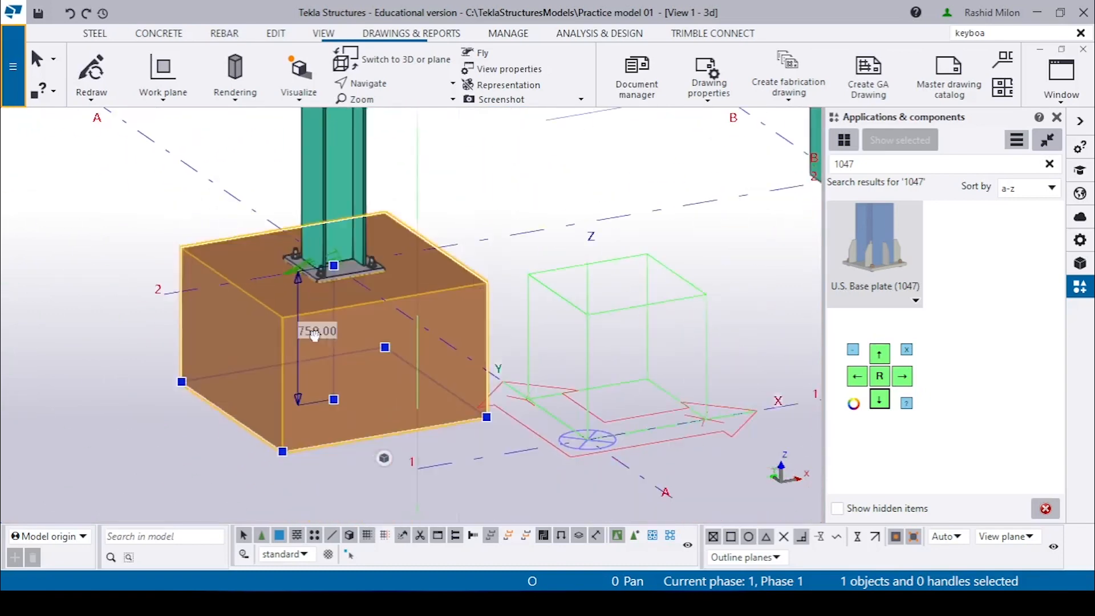
{"action": "middle_click_drag", "start_coordinate": [314, 336], "coordinate": [306, 328]}
{"action": "left_click", "coordinate": [147, 321]}
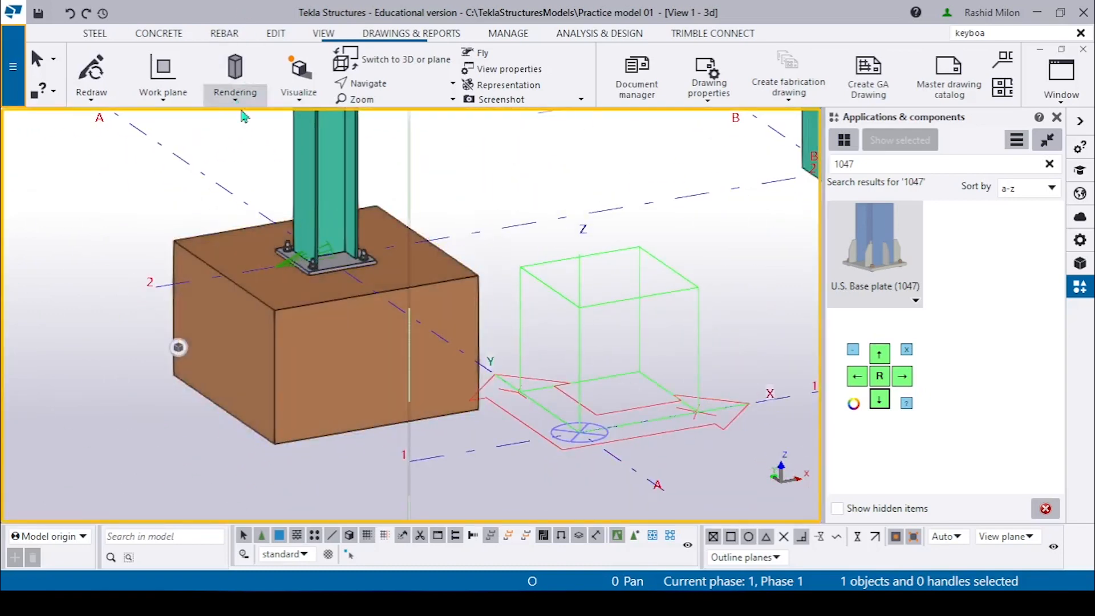
Examine the base plate, nuts and washers on top of the concrete pad footing up close.
{"action": "scroll", "coordinate": [380, 294], "scroll_direction": "up", "scroll_amount": 5}
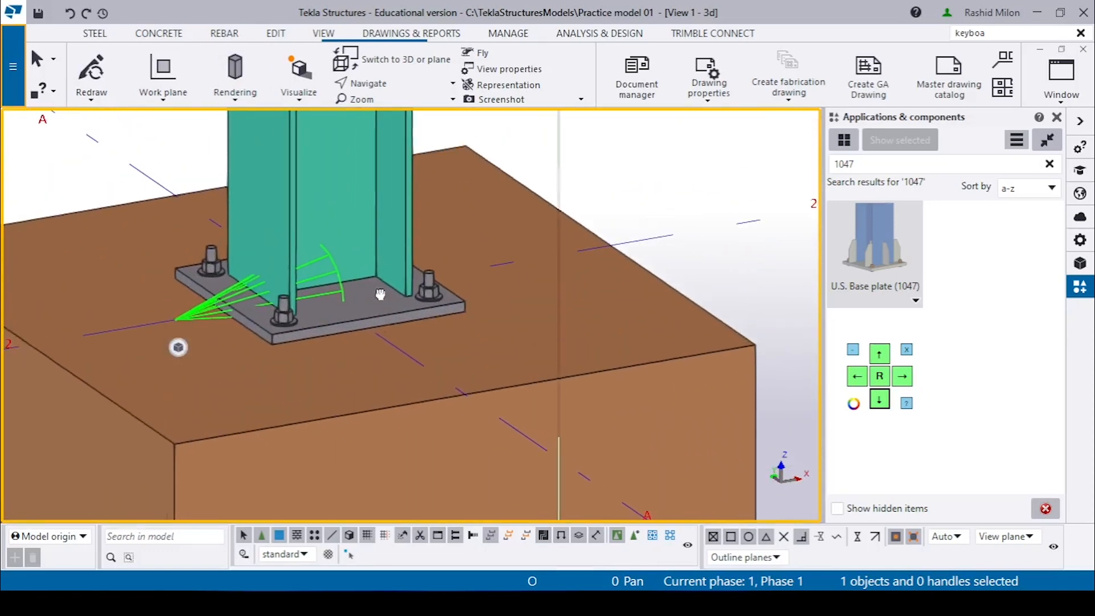
{"action": "scroll", "coordinate": [381, 294], "scroll_direction": "up", "scroll_amount": 5}
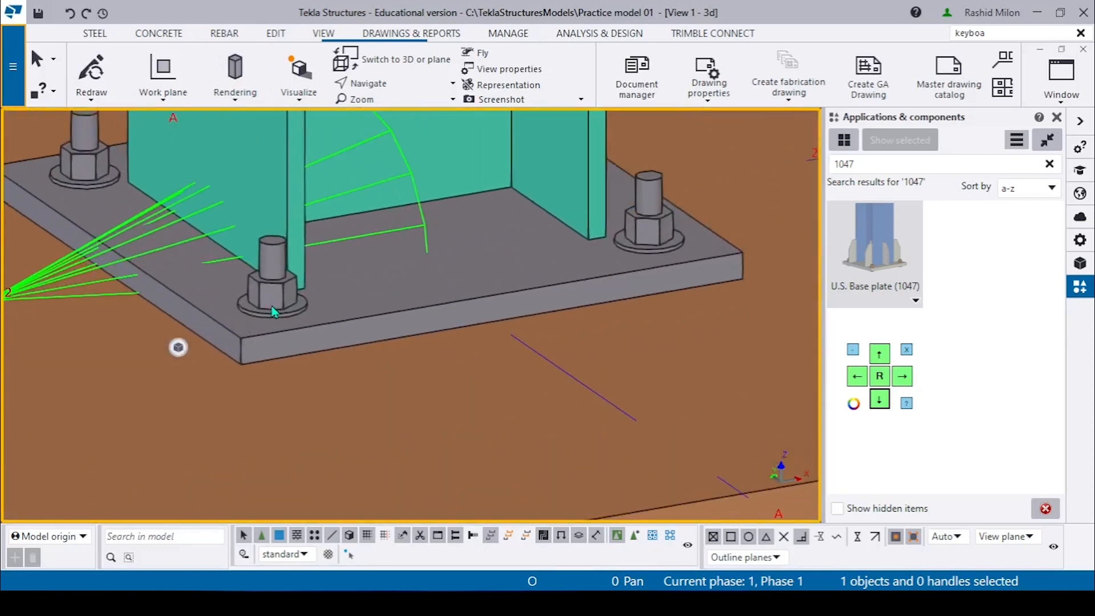
{"action": "scroll", "coordinate": [294, 301], "scroll_direction": "up", "scroll_amount": 2}
{"action": "scroll", "coordinate": [296, 299], "scroll_direction": "down", "scroll_amount": 10}
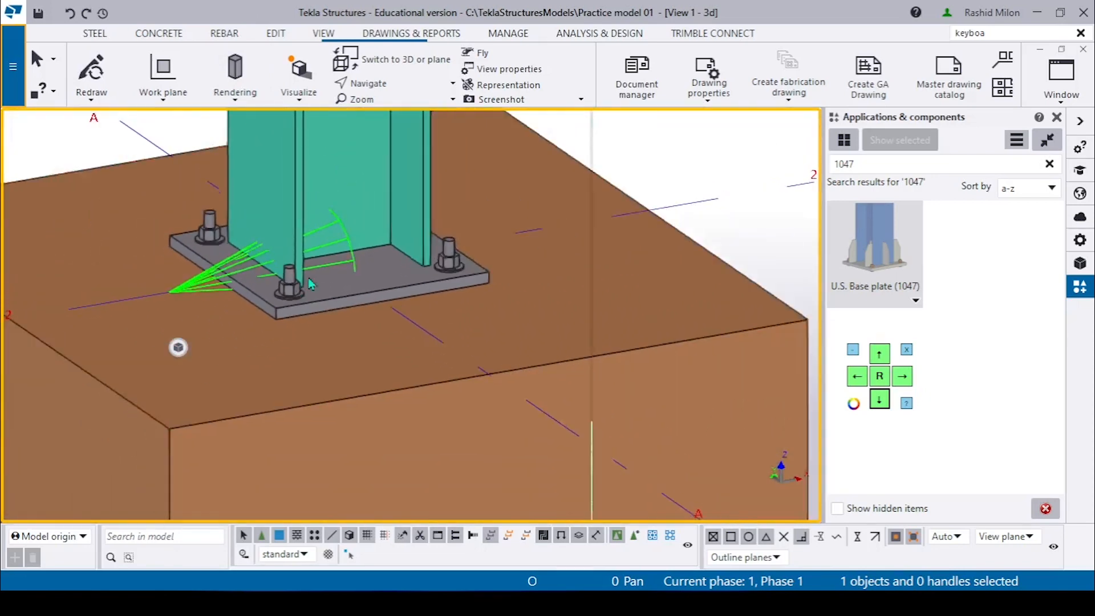
{"action": "scroll", "coordinate": [307, 306], "scroll_direction": "down", "scroll_amount": 10}
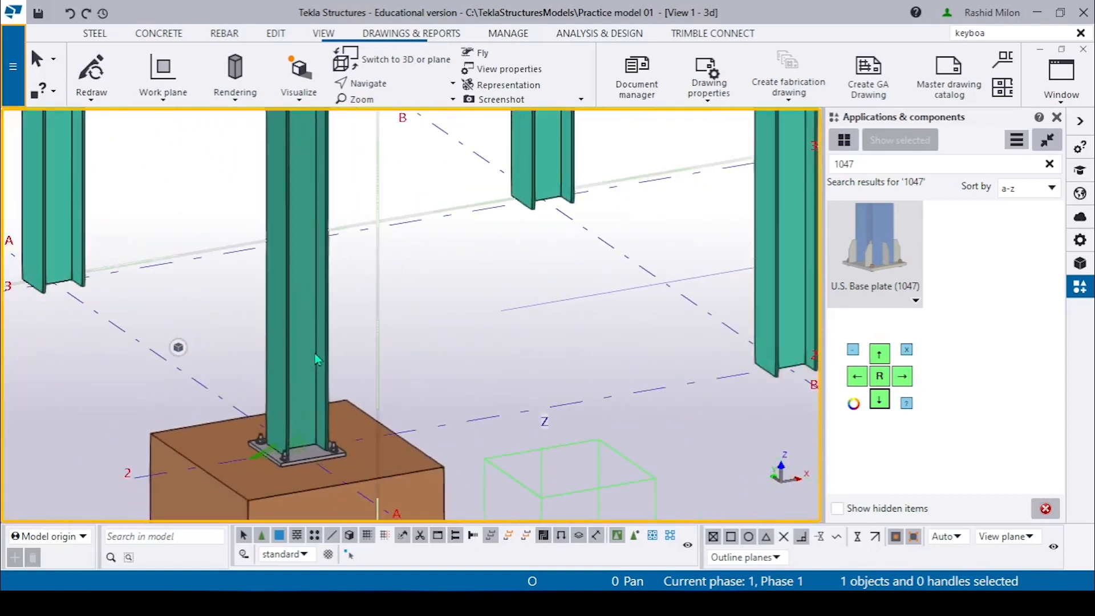
Review the whole column grid, comparing the finished column on its footing with the columns still lacking a base.
{"action": "middle_click_drag", "start_coordinate": [358, 235], "coordinate": [387, 269]}
{"action": "scroll", "coordinate": [354, 262], "scroll_direction": "up", "scroll_amount": 1}
{"action": "right_click", "coordinate": [290, 187]}
{"action": "left_click", "coordinate": [346, 276]}
{"action": "scroll", "coordinate": [366, 360], "scroll_direction": "down", "scroll_amount": 4}
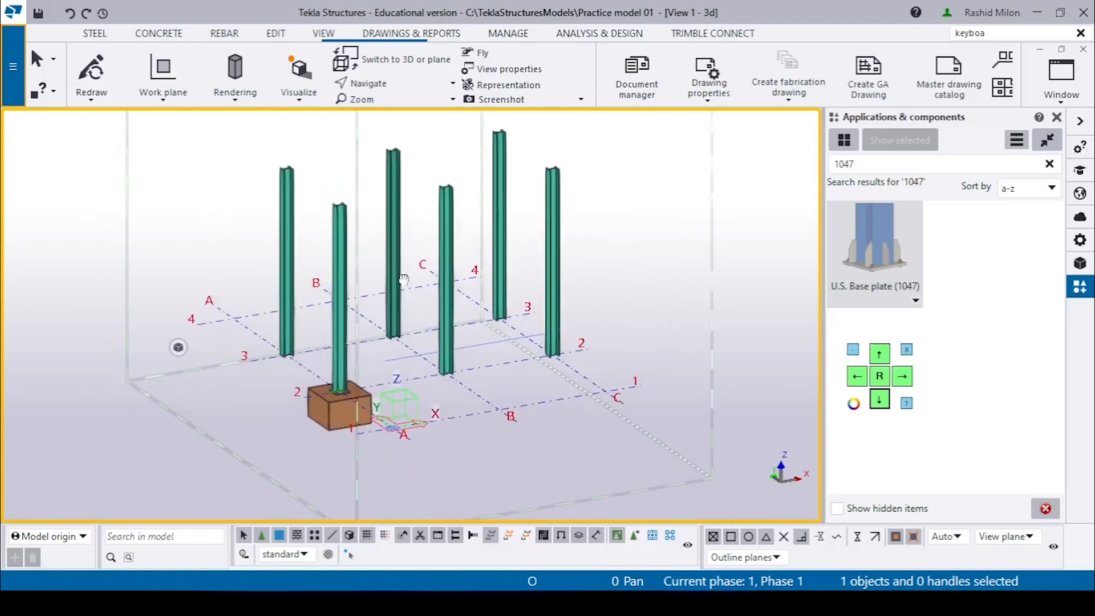
{"action": "scroll", "coordinate": [341, 308], "scroll_direction": "up", "scroll_amount": 5}
{"action": "scroll", "coordinate": [521, 292], "scroll_direction": "down", "scroll_amount": 5}
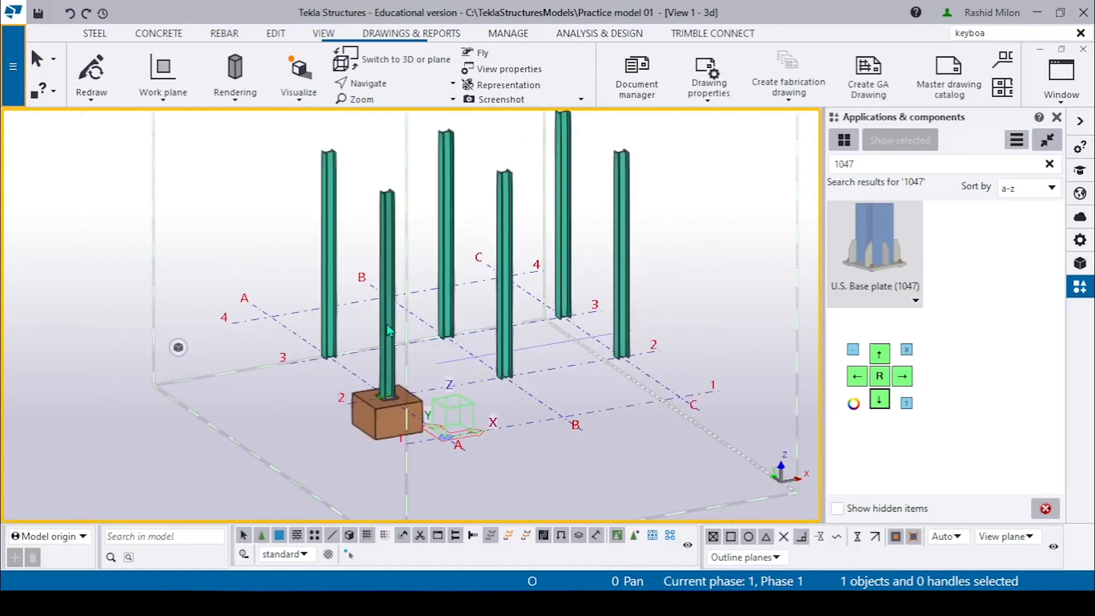
{"action": "middle_click_drag", "start_coordinate": [616, 274], "coordinate": [575, 325]}
{"action": "scroll", "coordinate": [575, 328], "scroll_direction": "down", "scroll_amount": 1}
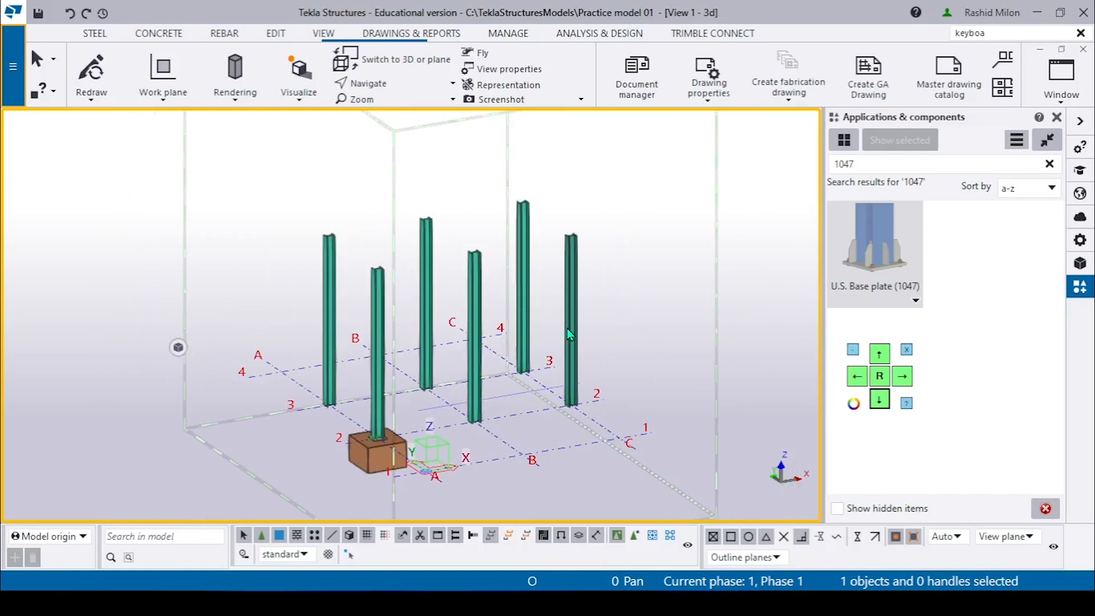
{"action": "scroll", "coordinate": [453, 357], "scroll_direction": "up", "scroll_amount": 2}
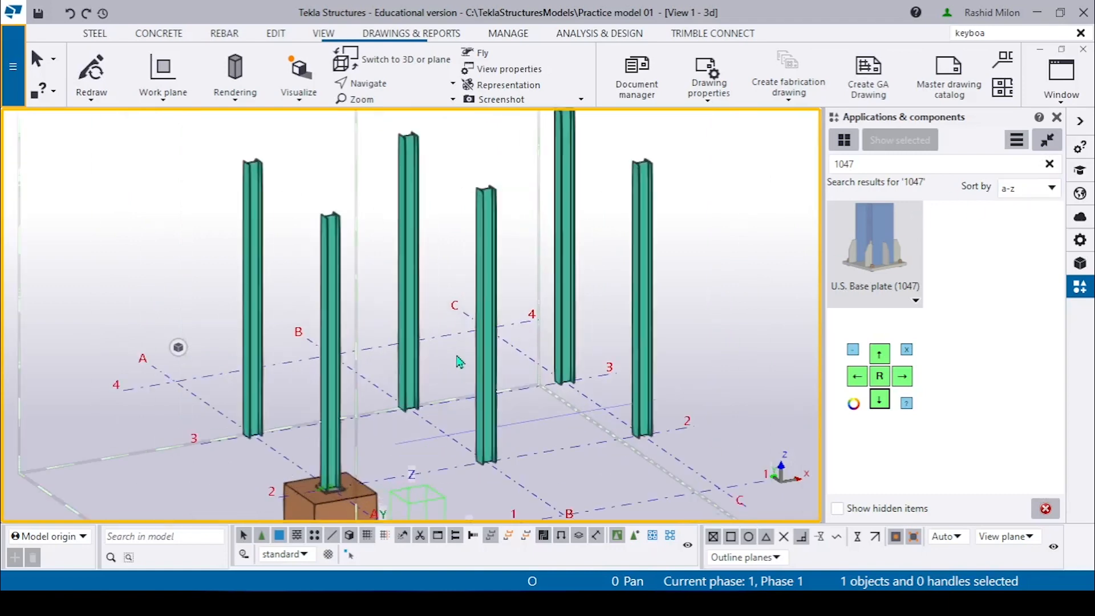
{"action": "middle_click_drag", "start_coordinate": [478, 356], "coordinate": [450, 361]}
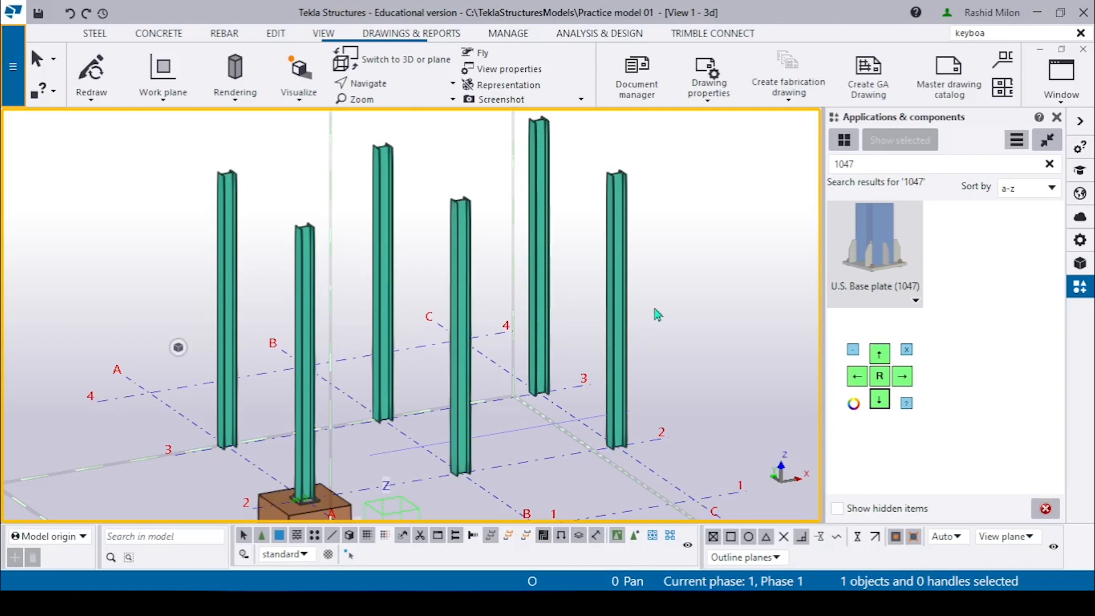
Clear the 1047 search from the component catalog.
{"action": "left_click", "coordinate": [1049, 164]}
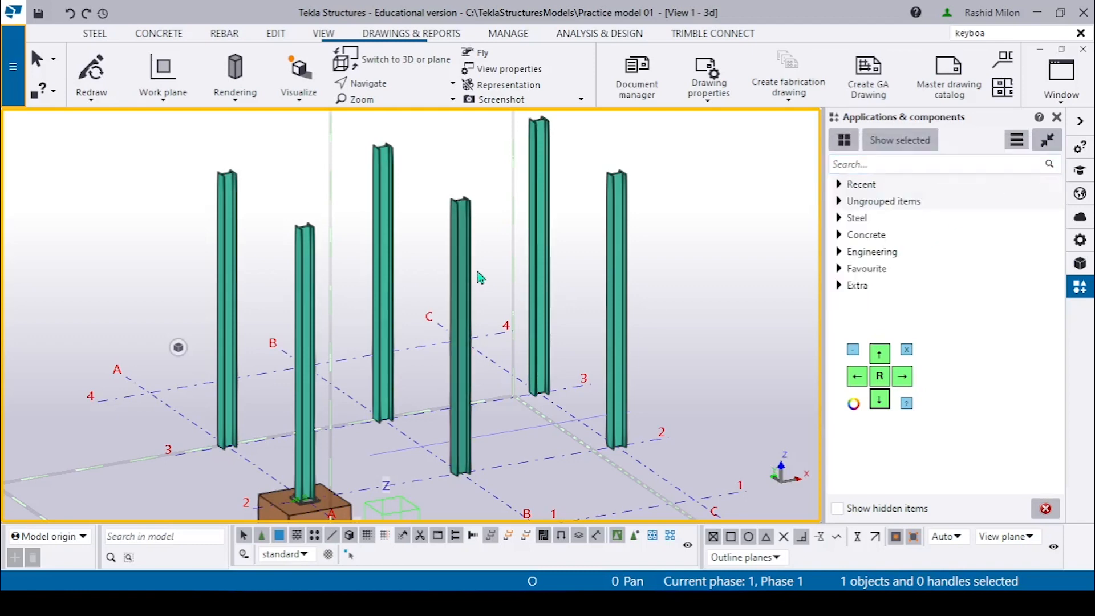
{"action": "scroll", "coordinate": [496, 274], "scroll_direction": "down", "scroll_amount": 4}
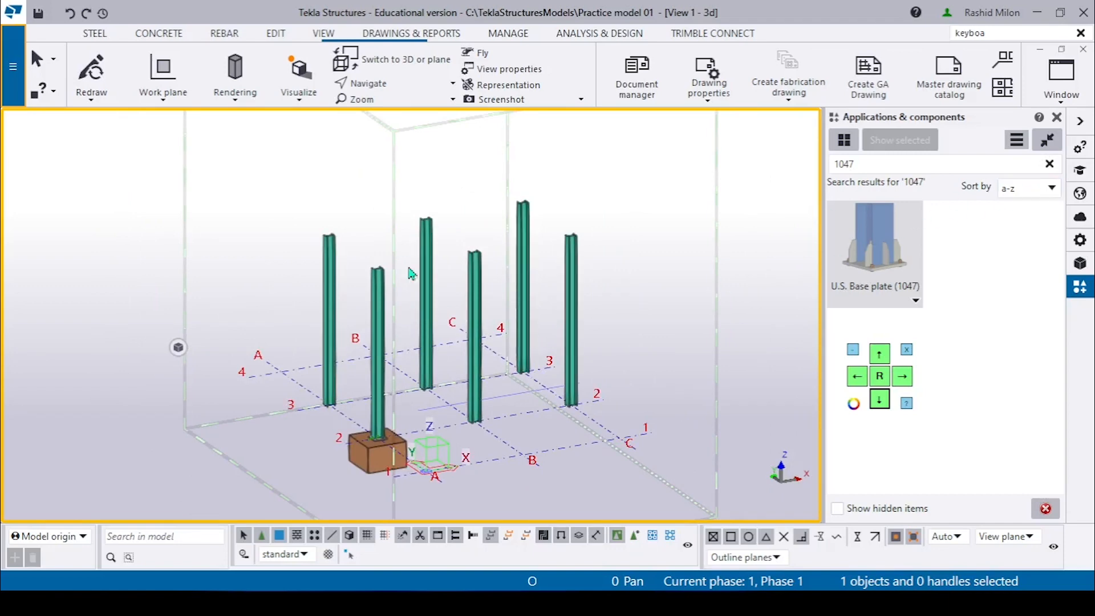
{"action": "scroll", "coordinate": [459, 360], "scroll_direction": "up", "scroll_amount": 2}
{"action": "middle_click_drag", "start_coordinate": [475, 357], "coordinate": [450, 362]}
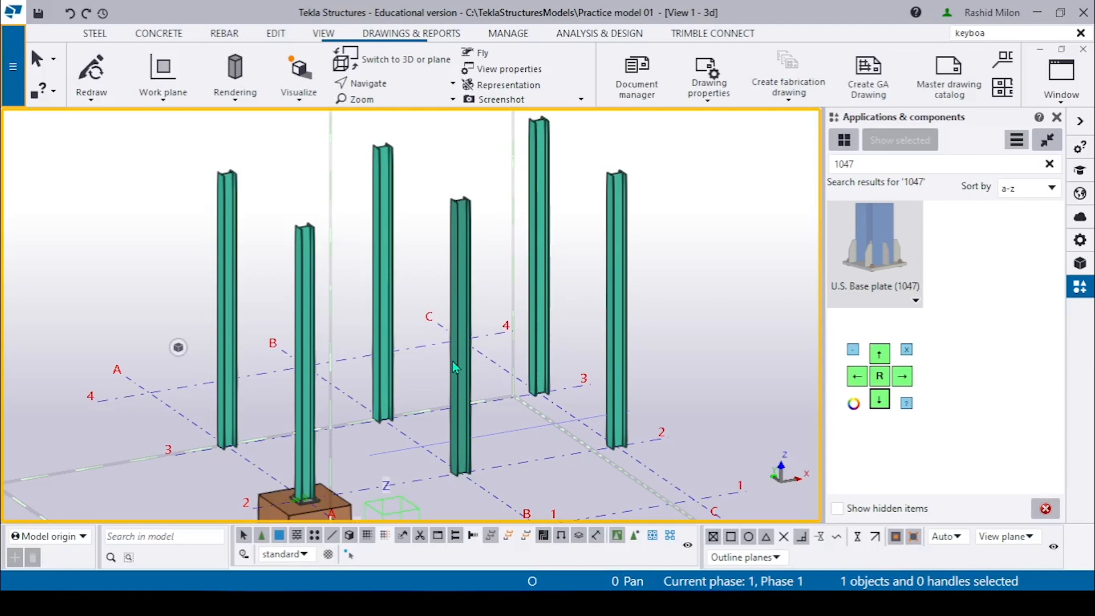
{"action": "left_click", "coordinate": [1048, 164]}
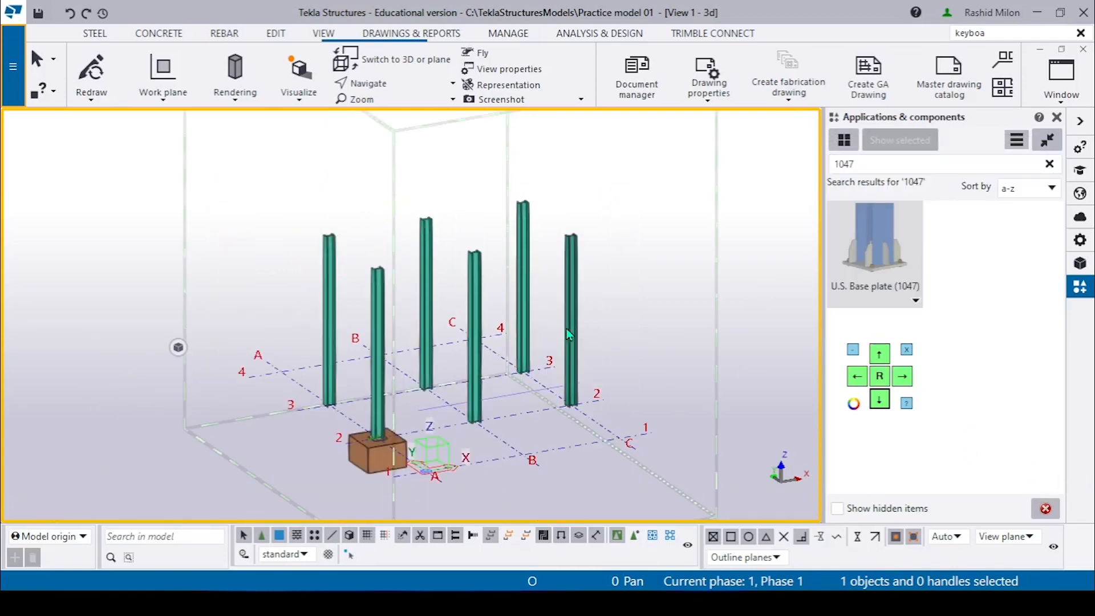
{"action": "scroll", "coordinate": [459, 360], "scroll_direction": "up", "scroll_amount": 3}
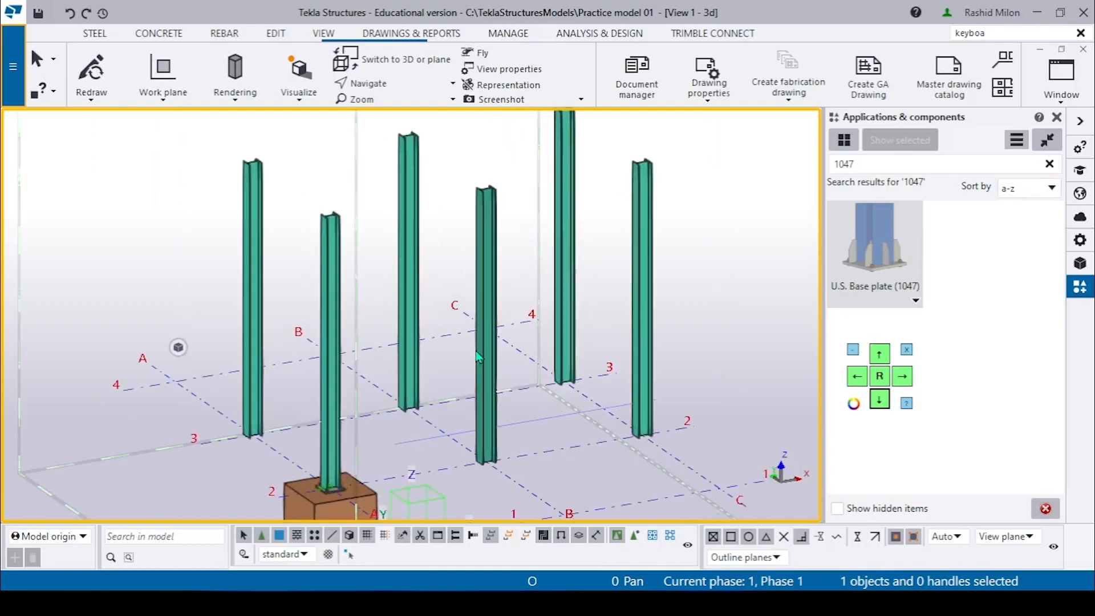